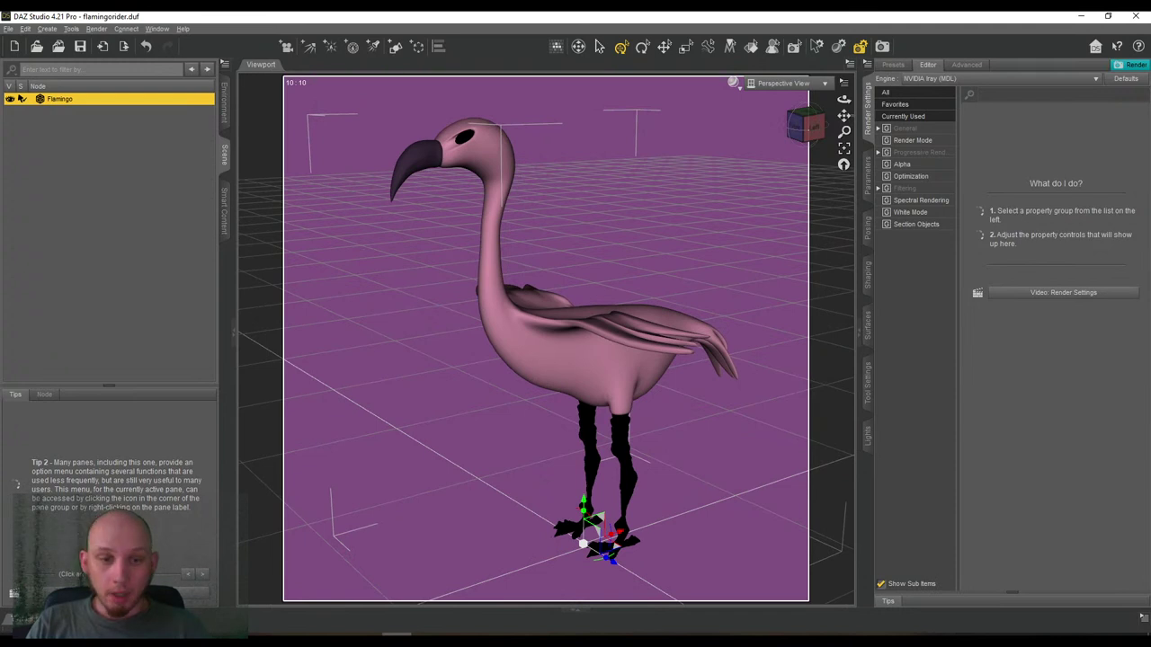
drag(815, 126, 816, 110)
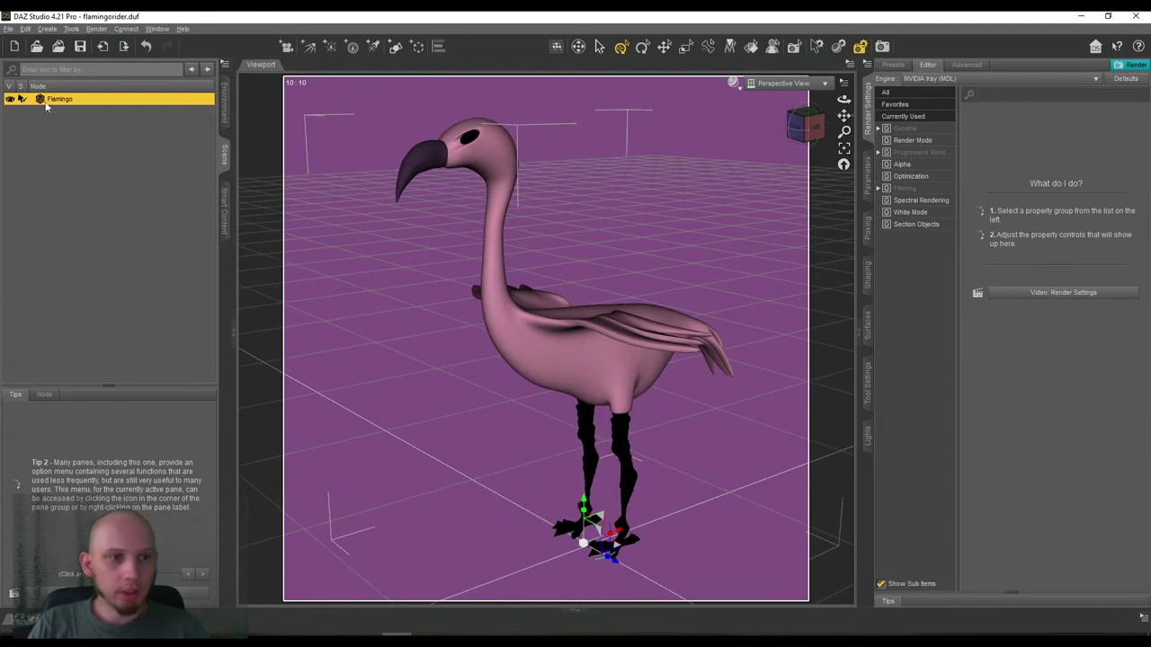
mouse_move(816, 126)
mouse_down()
mouse_move(814, 115)
mouse_move(803, 125)
mouse_up()
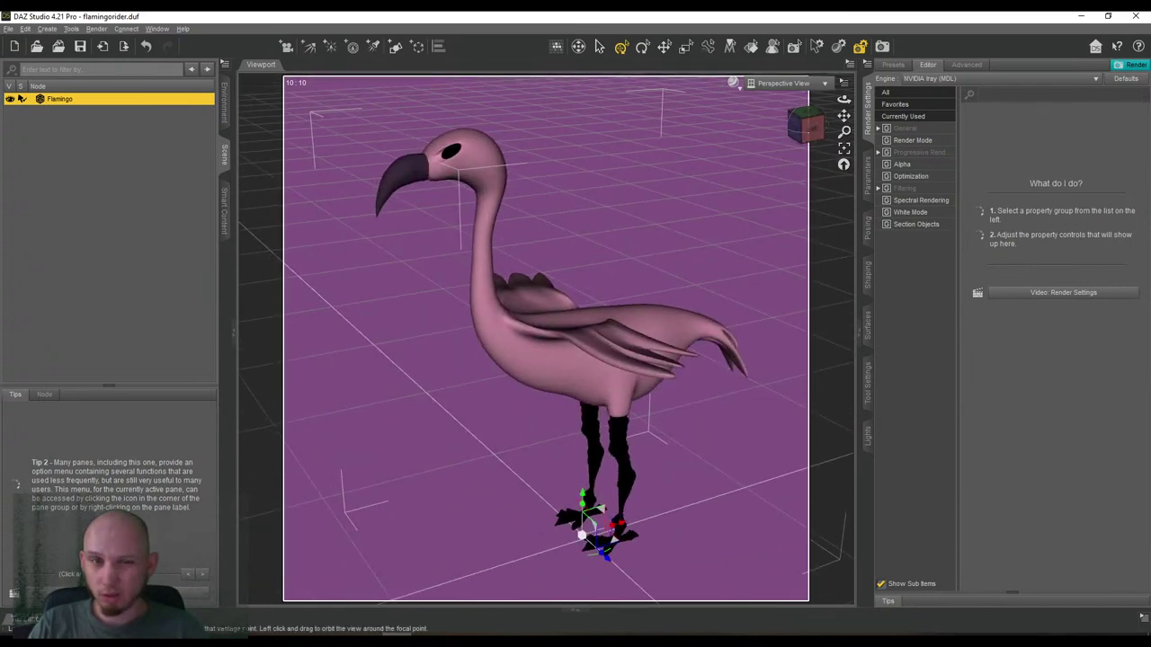
drag(843, 116, 809, 123)
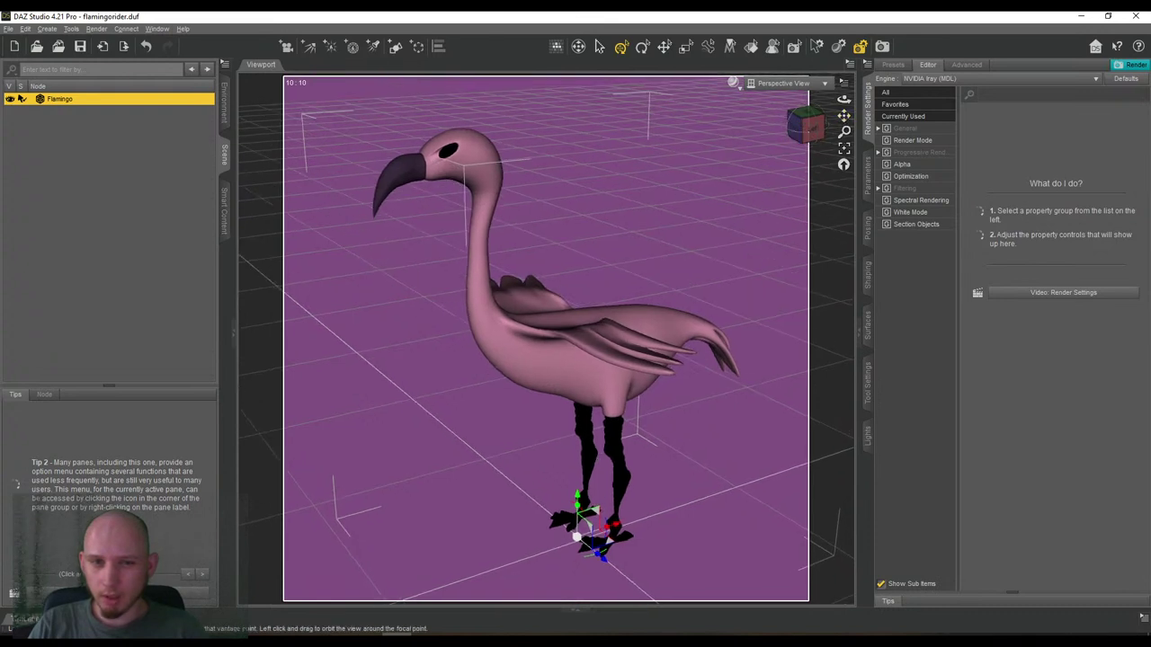
click(70, 29)
click(70, 29)
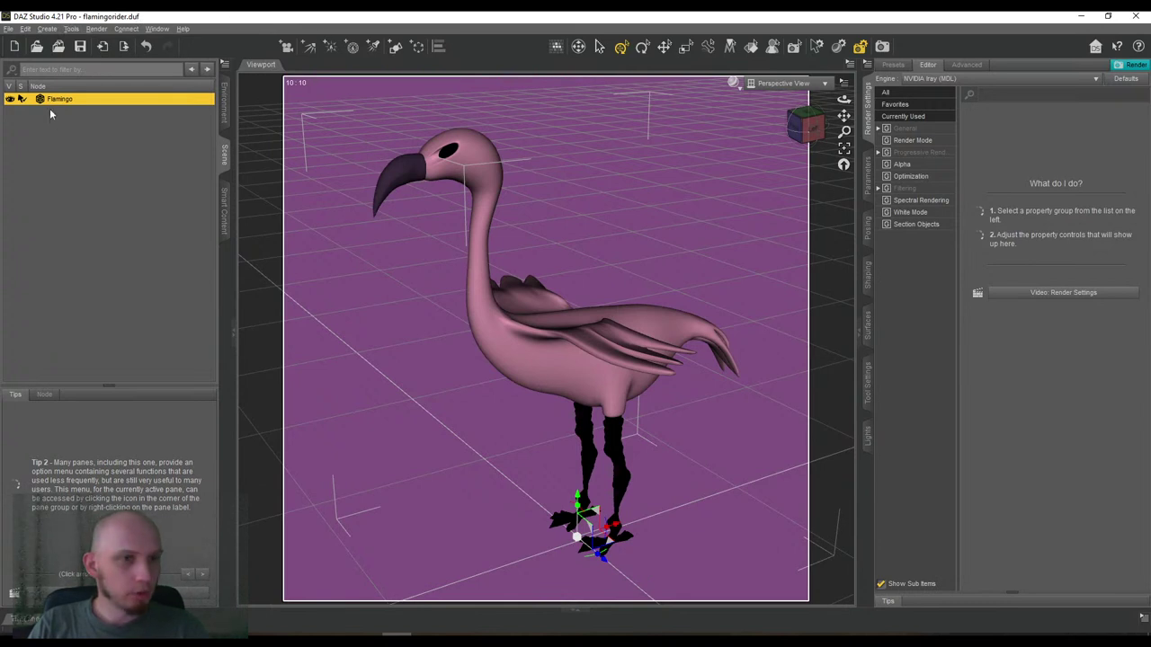
click(25, 29)
mouse_move(77, 126)
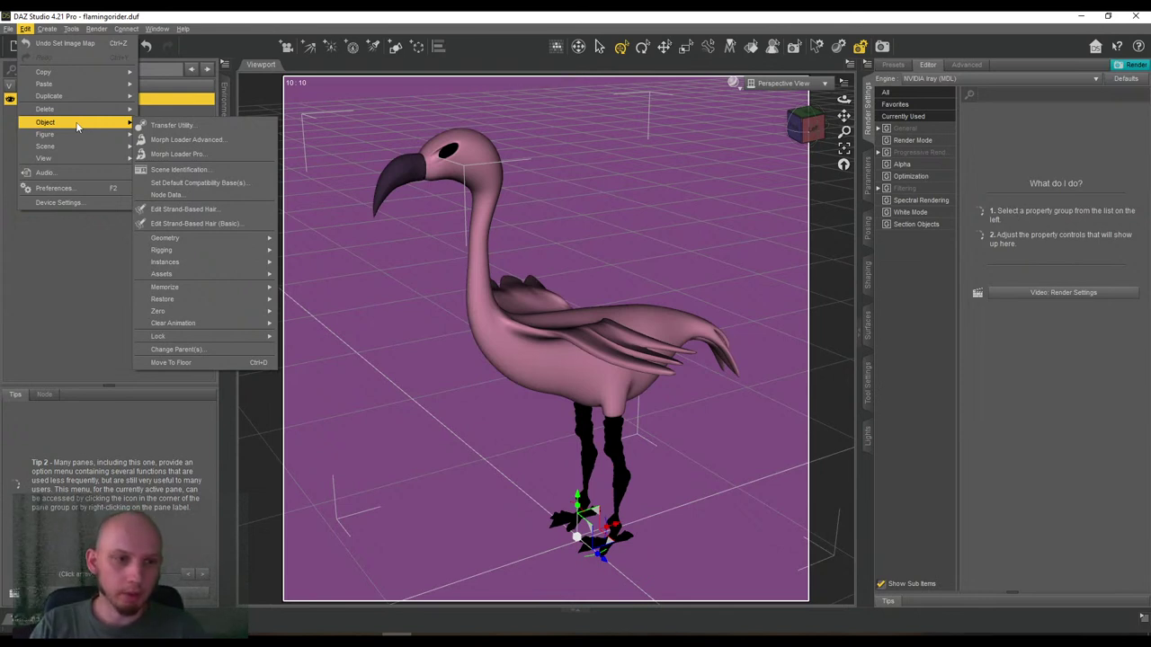
click(417, 14)
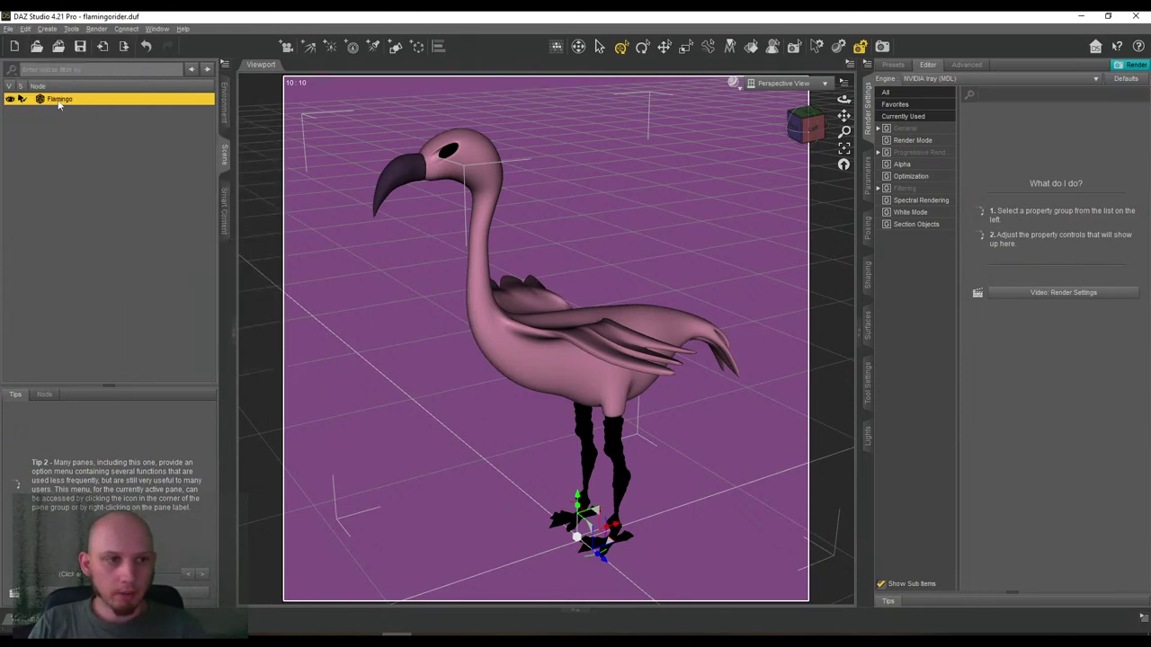
mouse_move(594, 514)
mouse_down()
mouse_move(333, 435)
mouse_move(588, 493)
mouse_up()
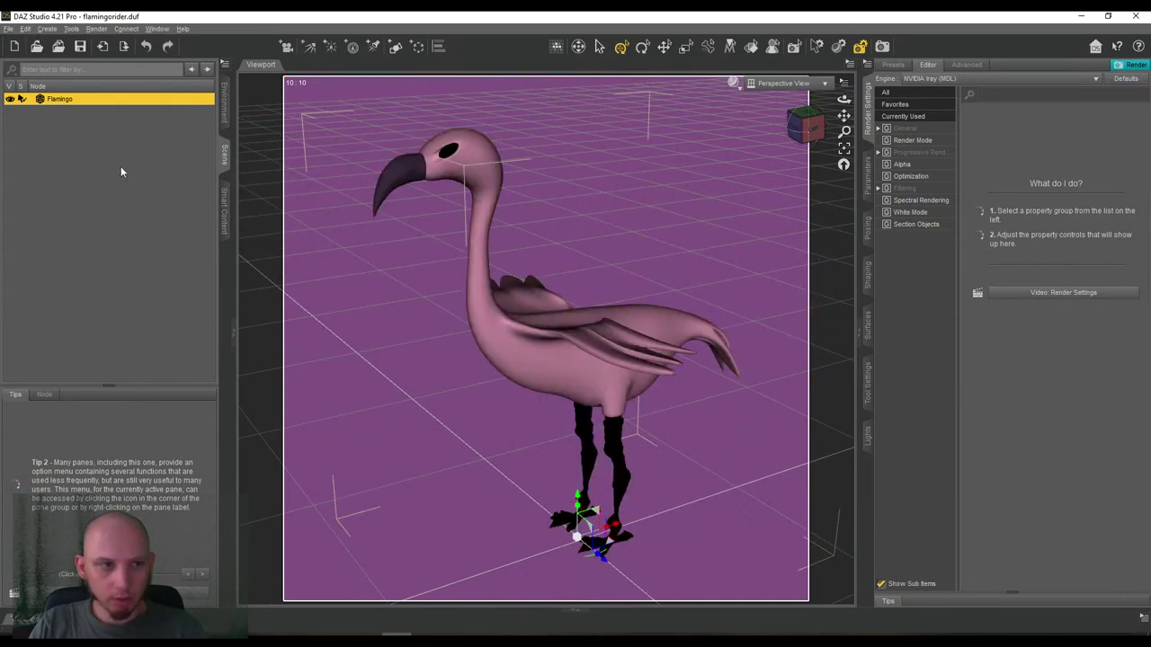
Convert the Flamingo prop to a figure with root bone Torso, General Weight Mapping and Inherit Skeleton of Parent off.
click(25, 28)
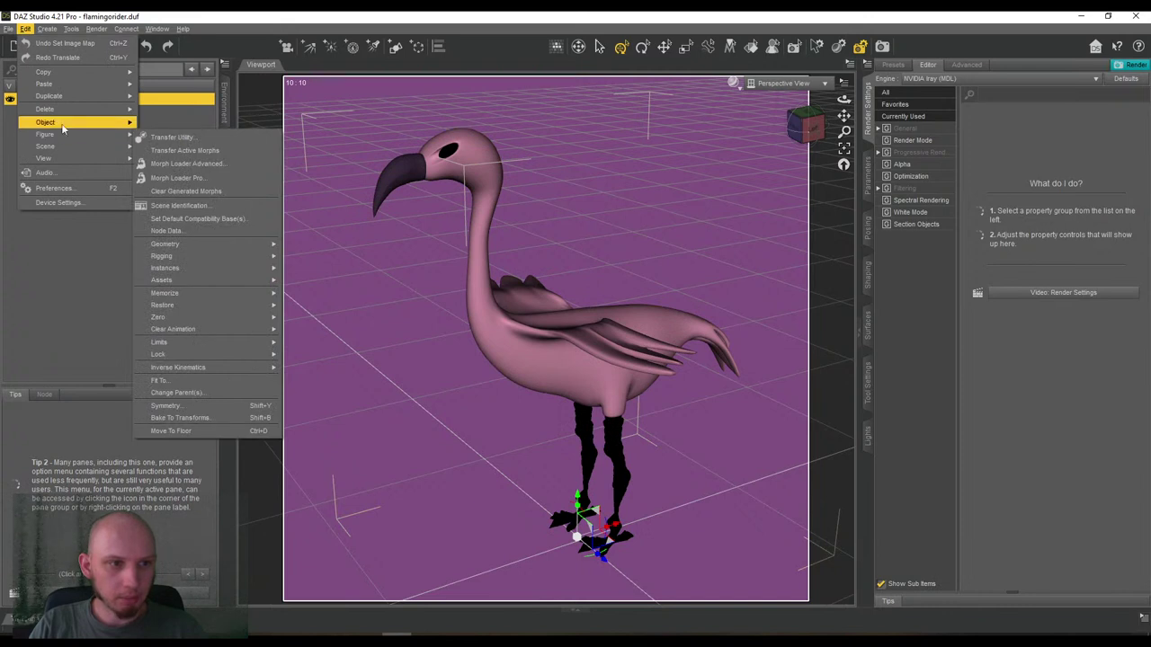
mouse_move(205, 252)
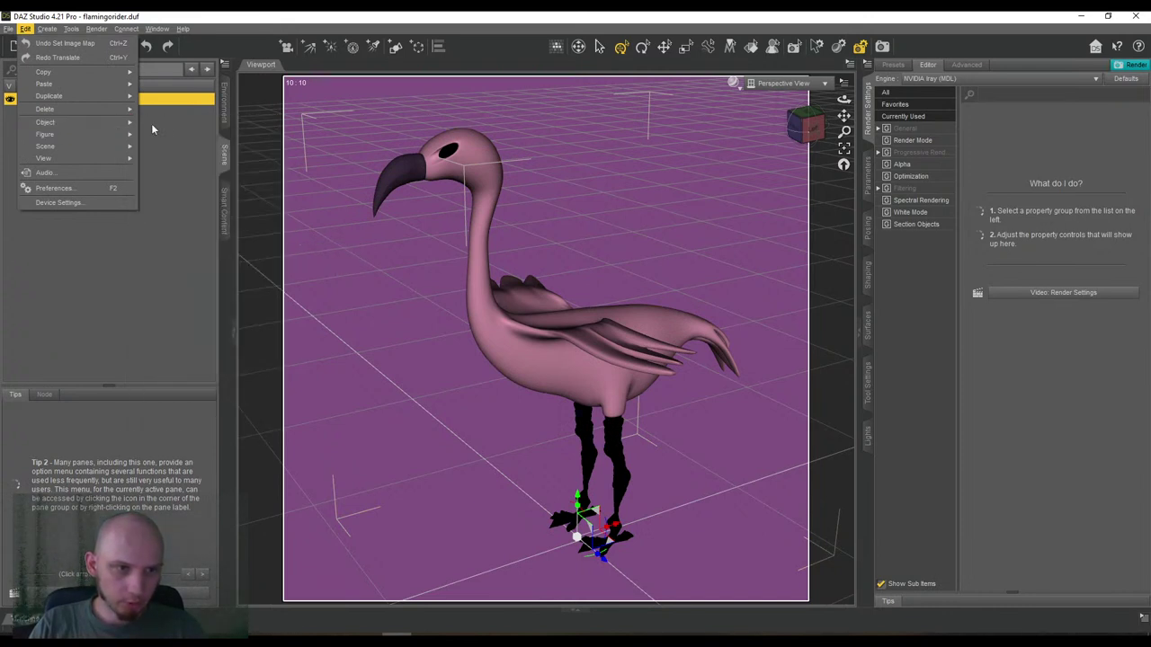
mouse_move(164, 250)
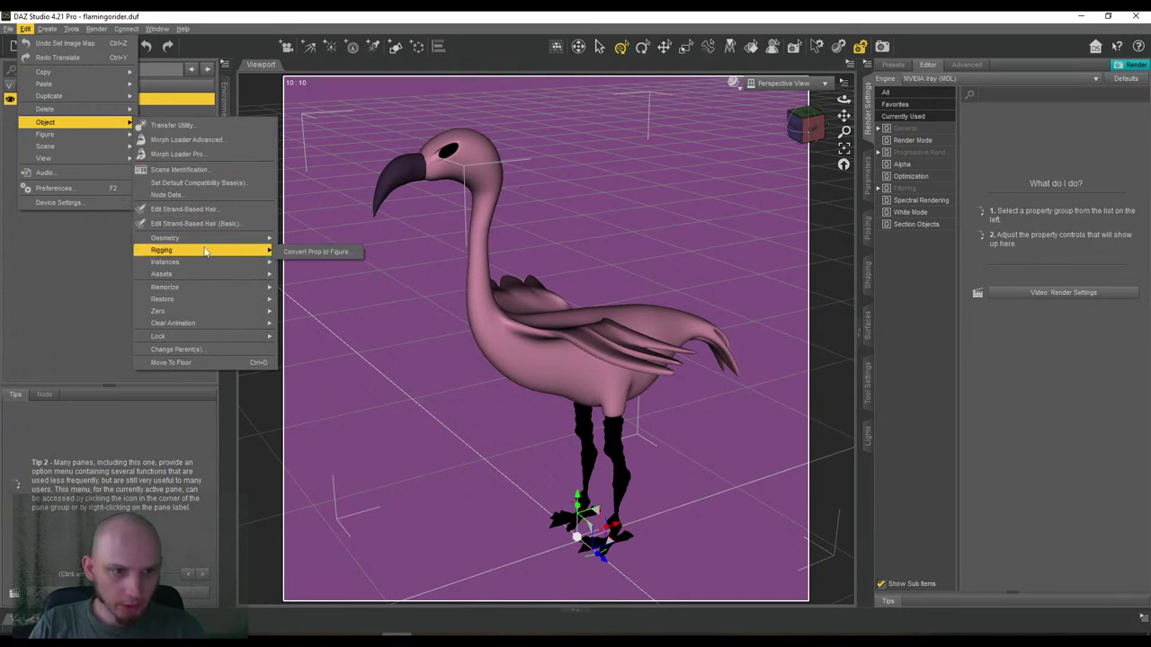
click(305, 252)
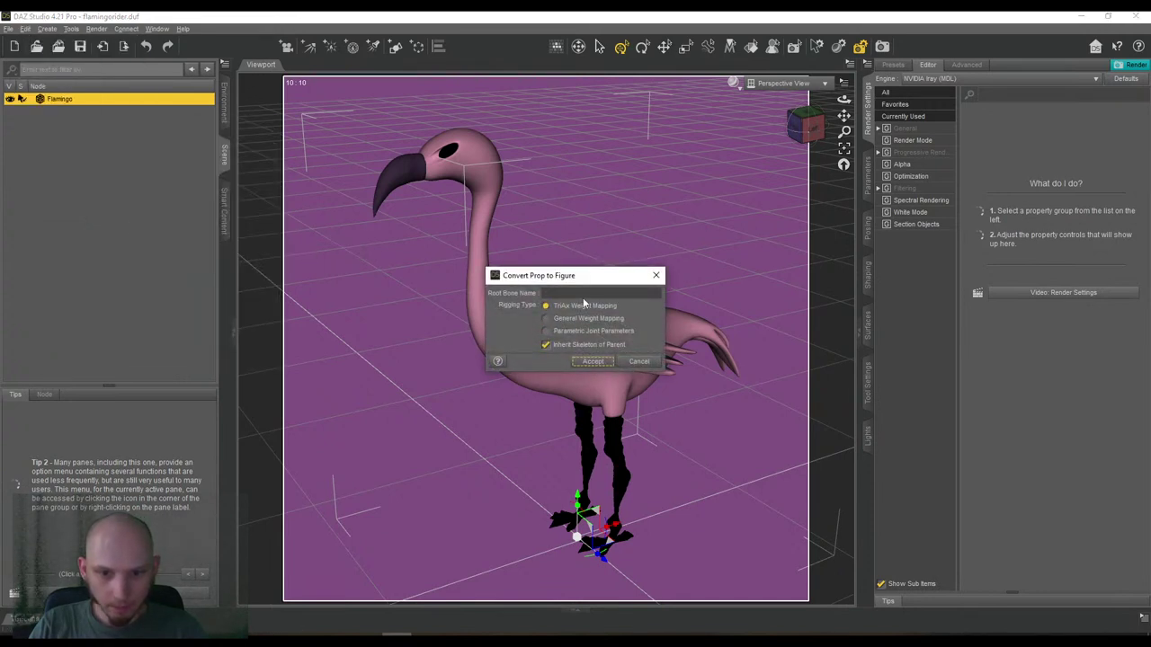
click(546, 319)
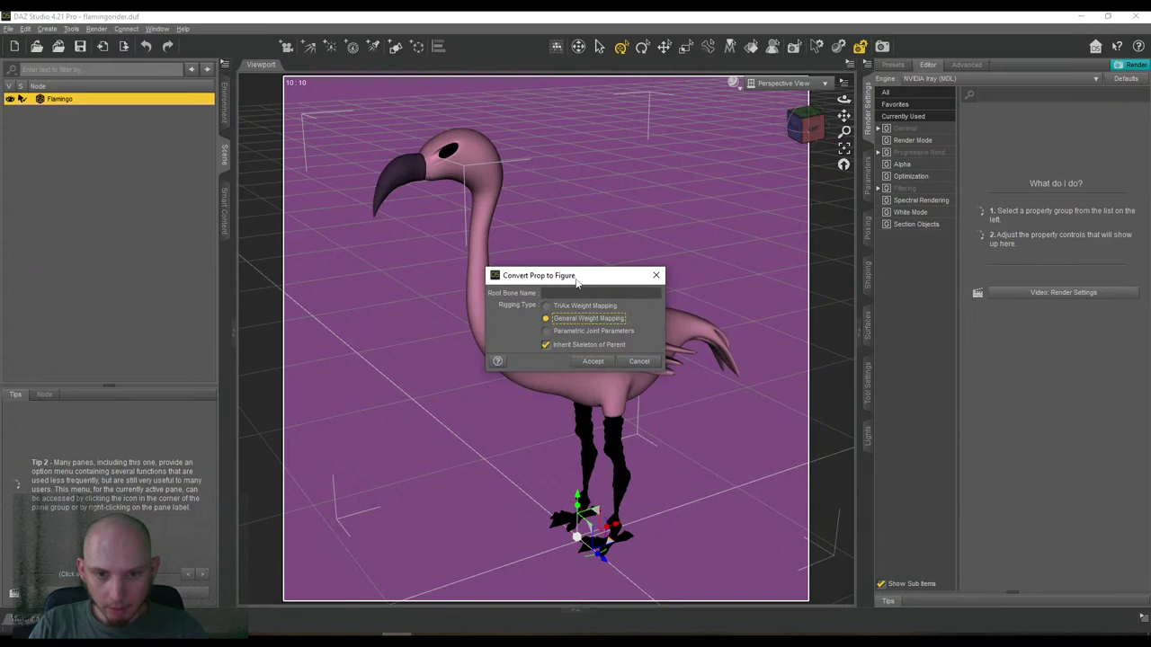
click(548, 334)
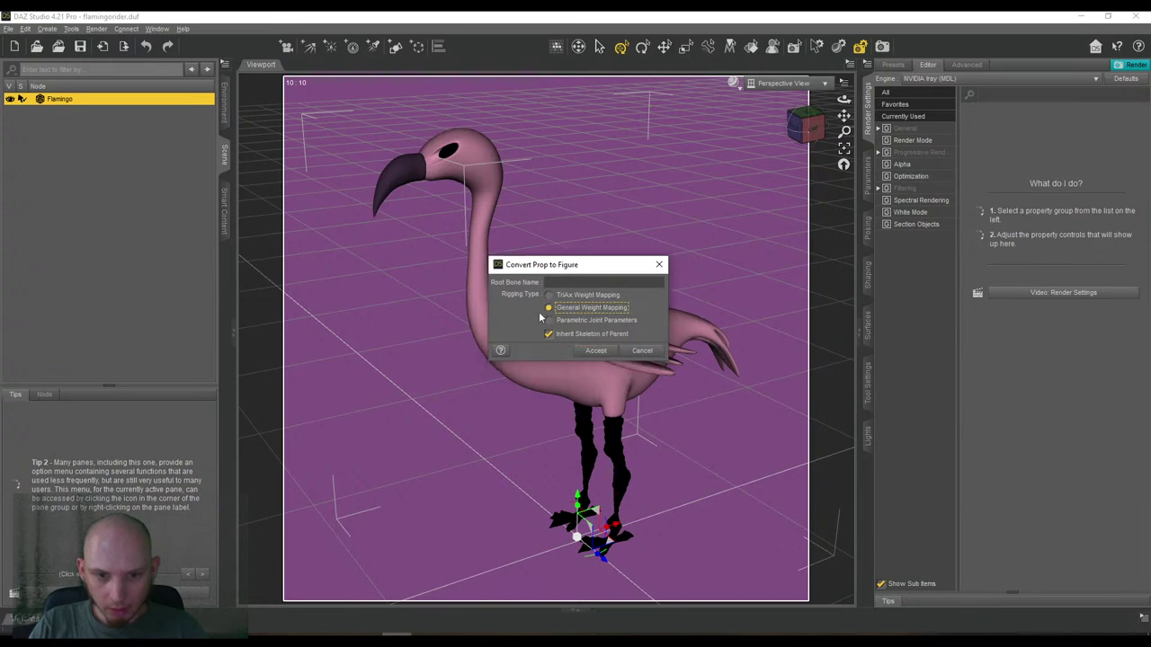
click(548, 334)
click(550, 334)
drag(567, 283, 525, 282)
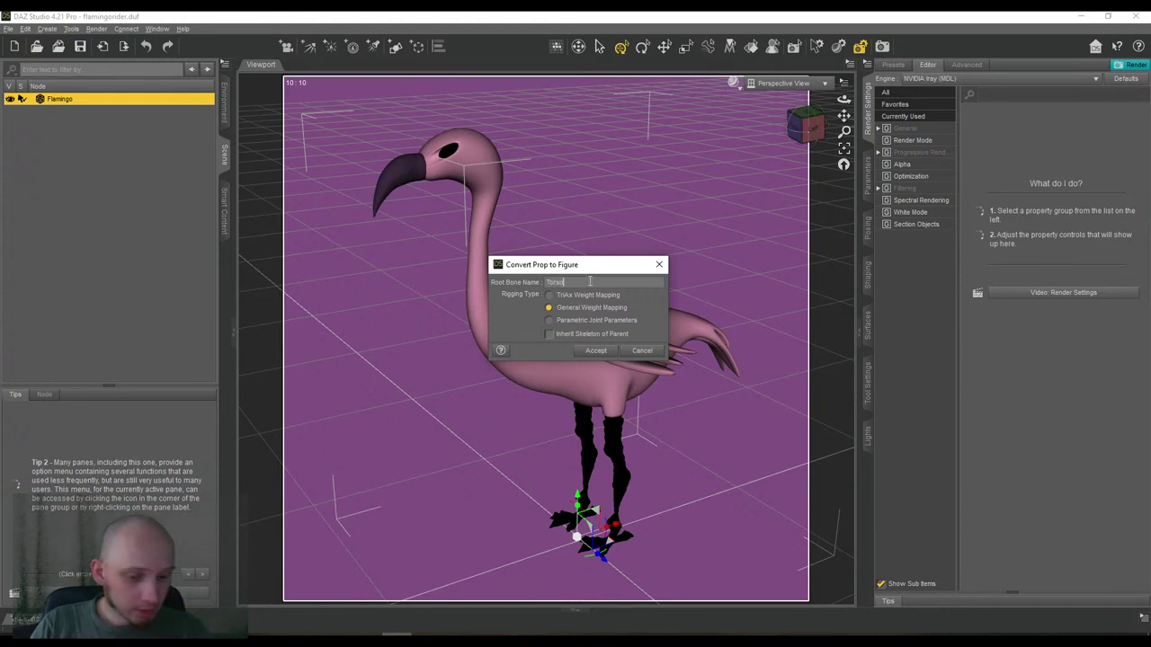
click(596, 351)
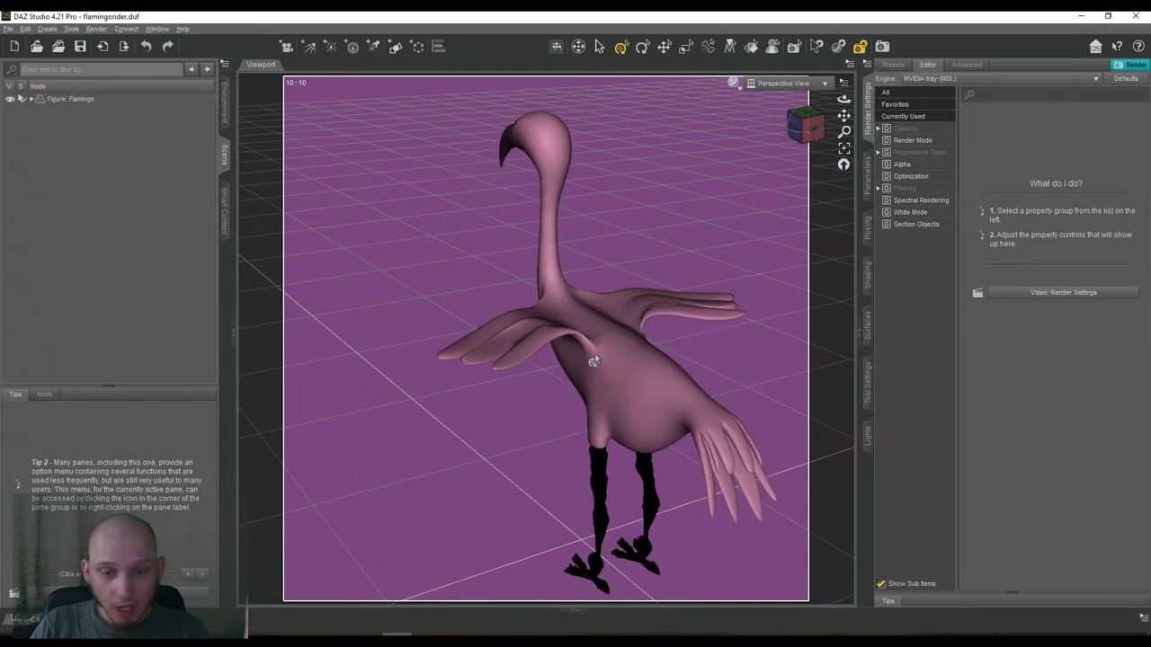
Examine the converted flamingo figure from several angles and inspect the Torso root bone in its hierarchy.
drag(805, 126, 841, 119)
click(806, 128)
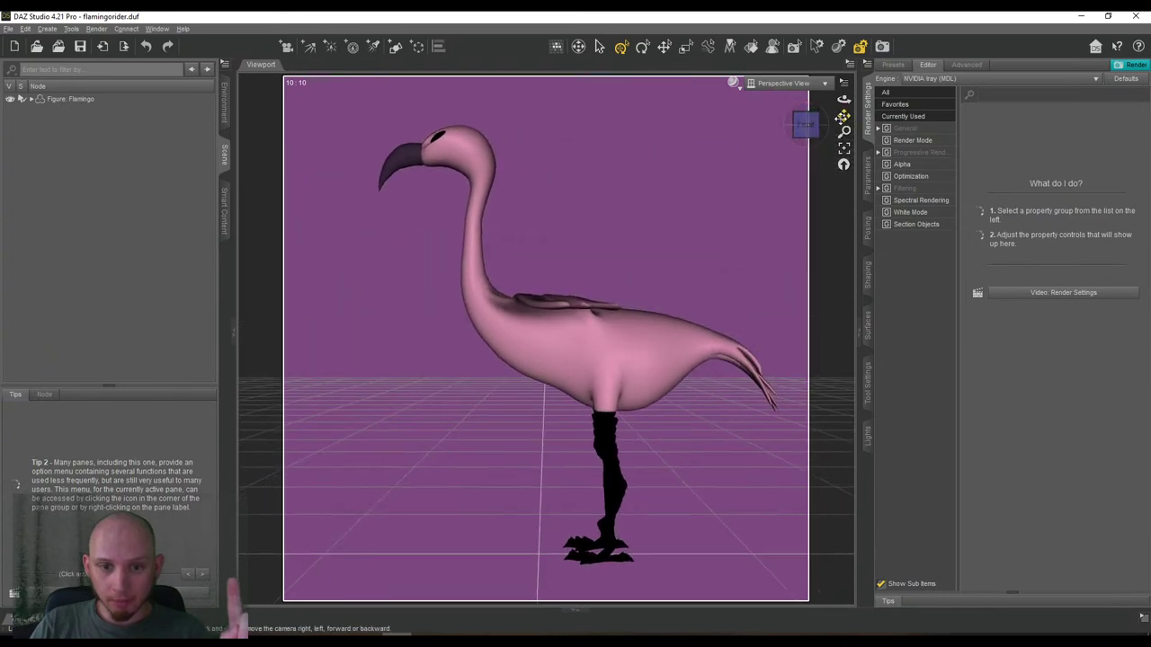
click(804, 130)
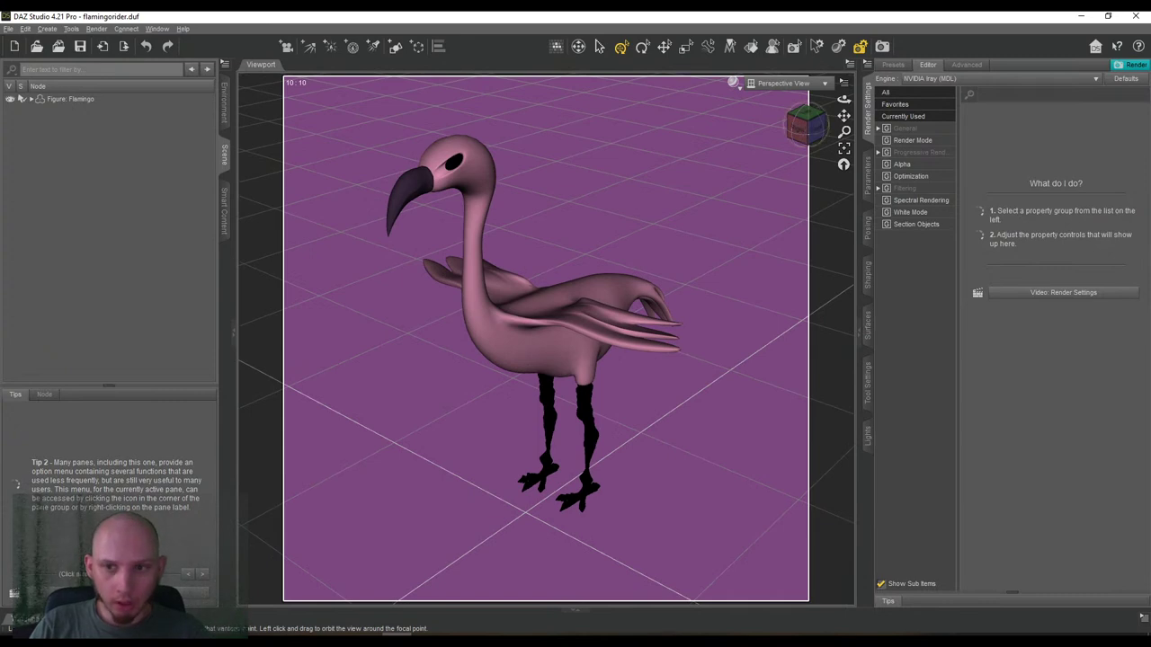
click(805, 130)
drag(807, 129, 838, 124)
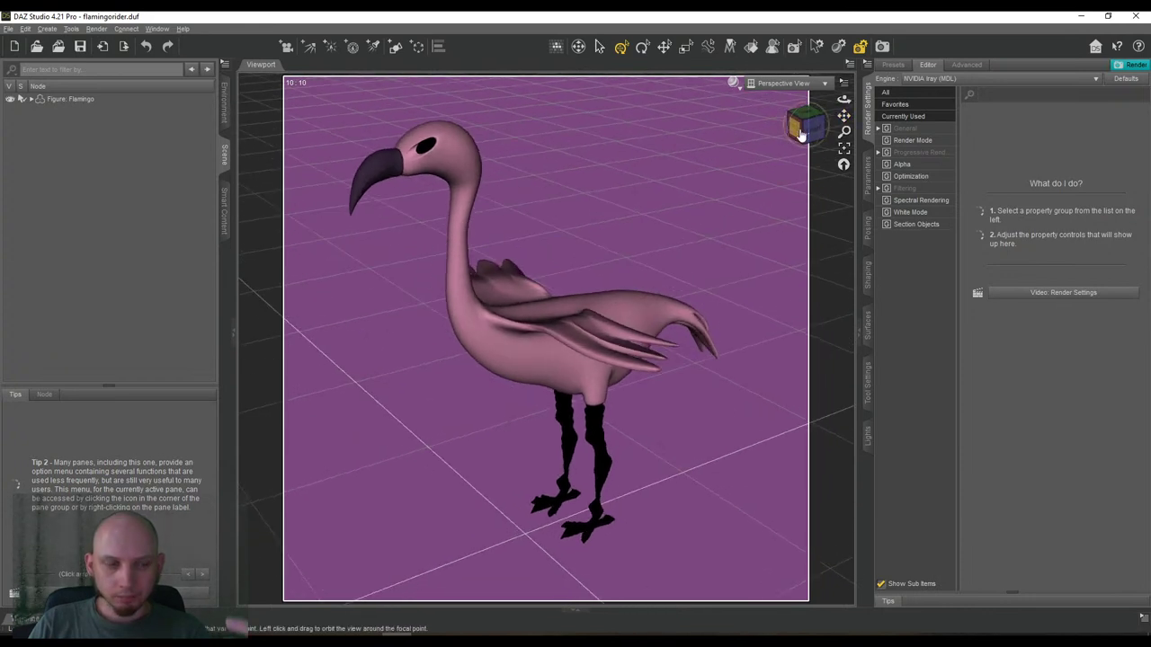
click(95, 100)
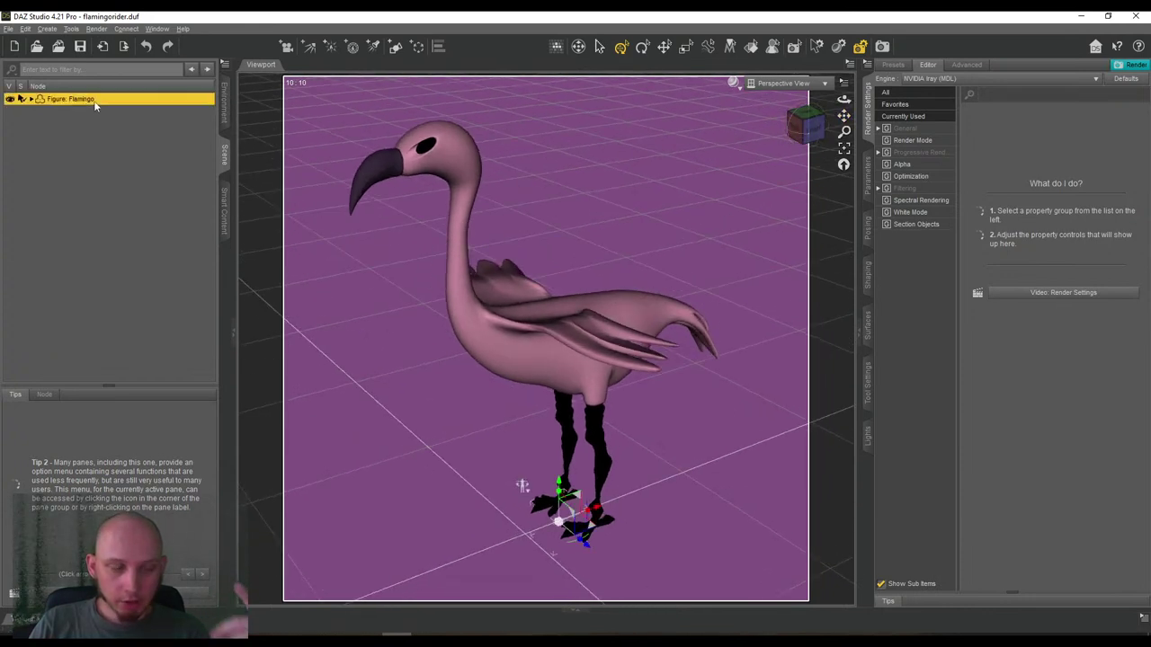
click(32, 99)
click(68, 110)
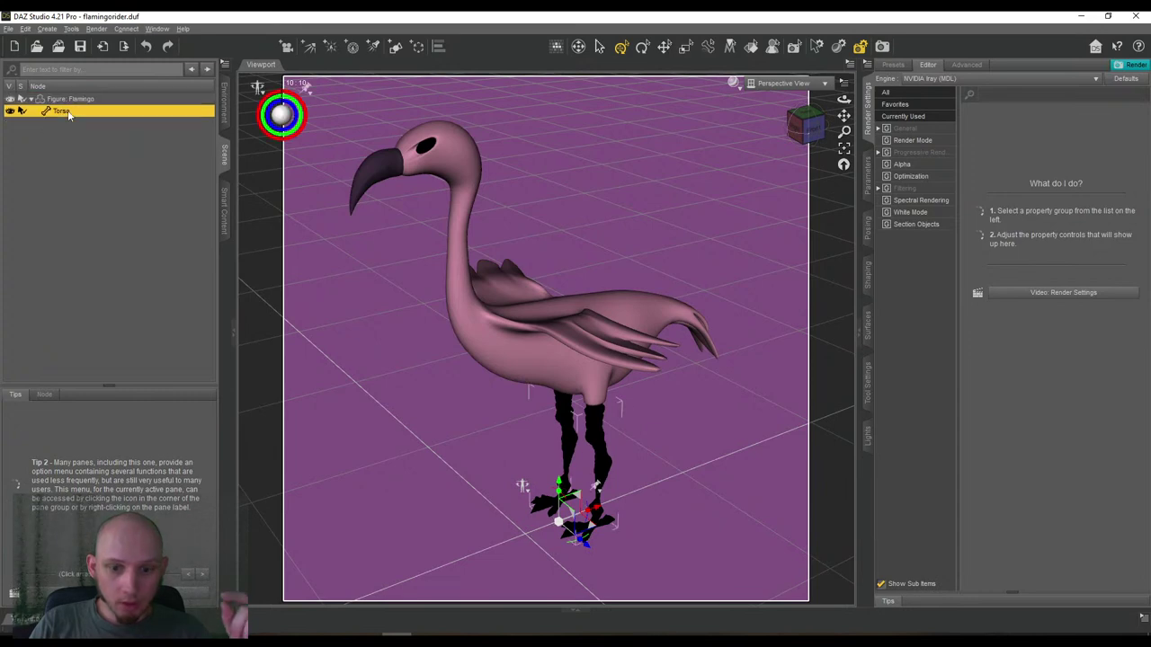
drag(843, 116, 843, 120)
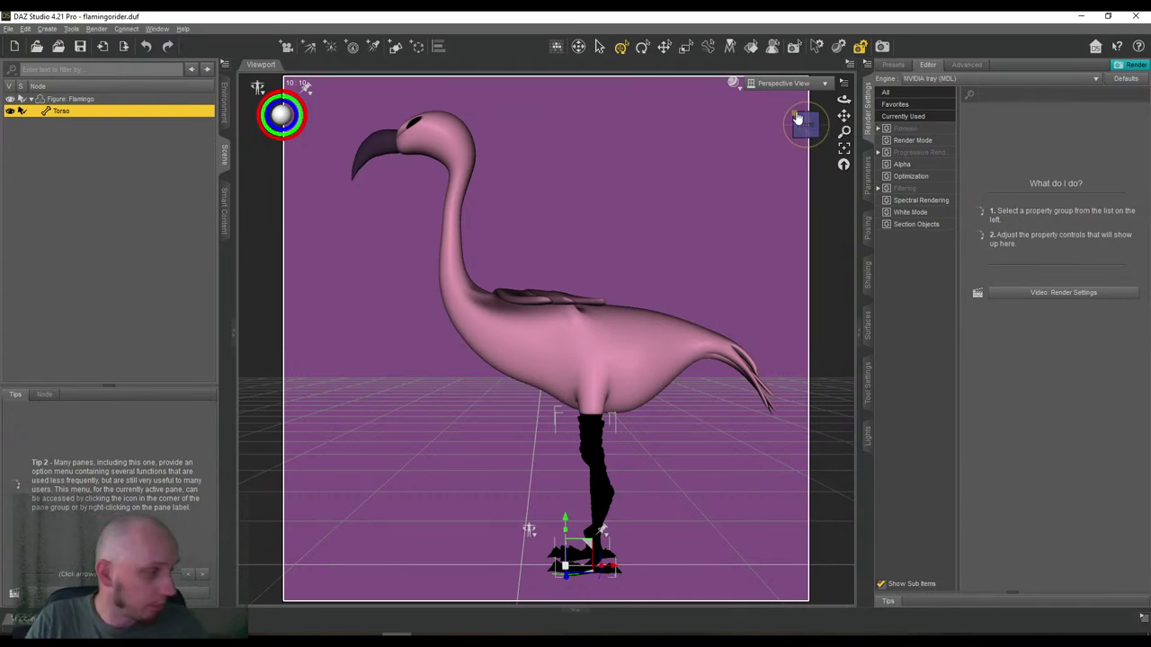
drag(807, 130, 850, 116)
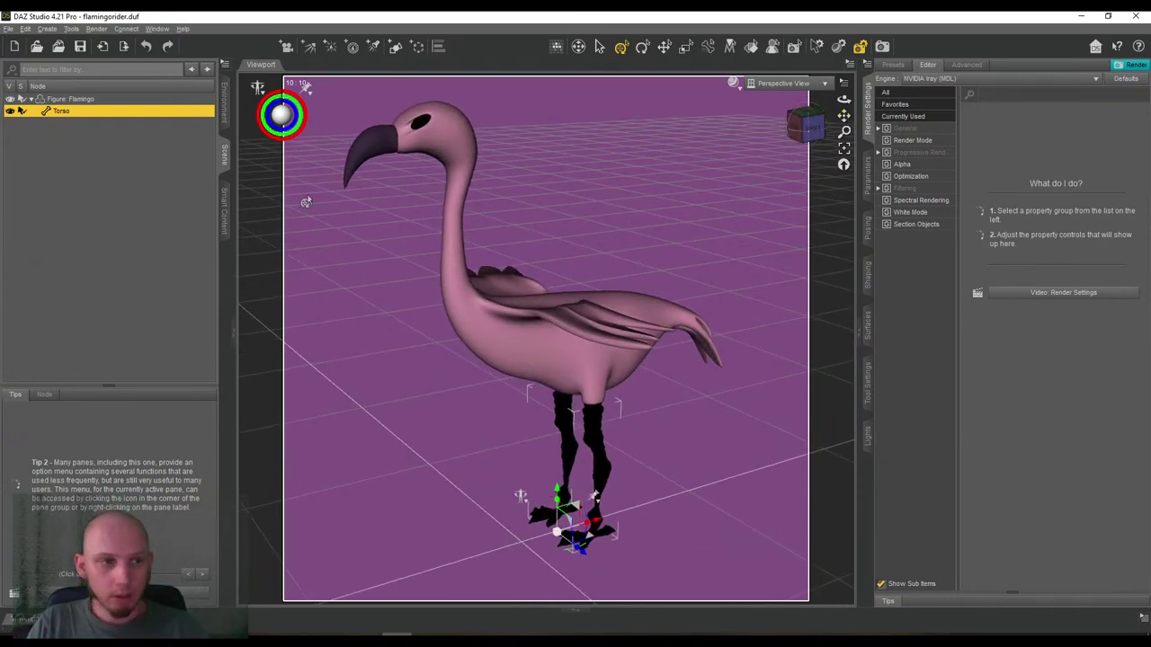
click(70, 102)
click(74, 113)
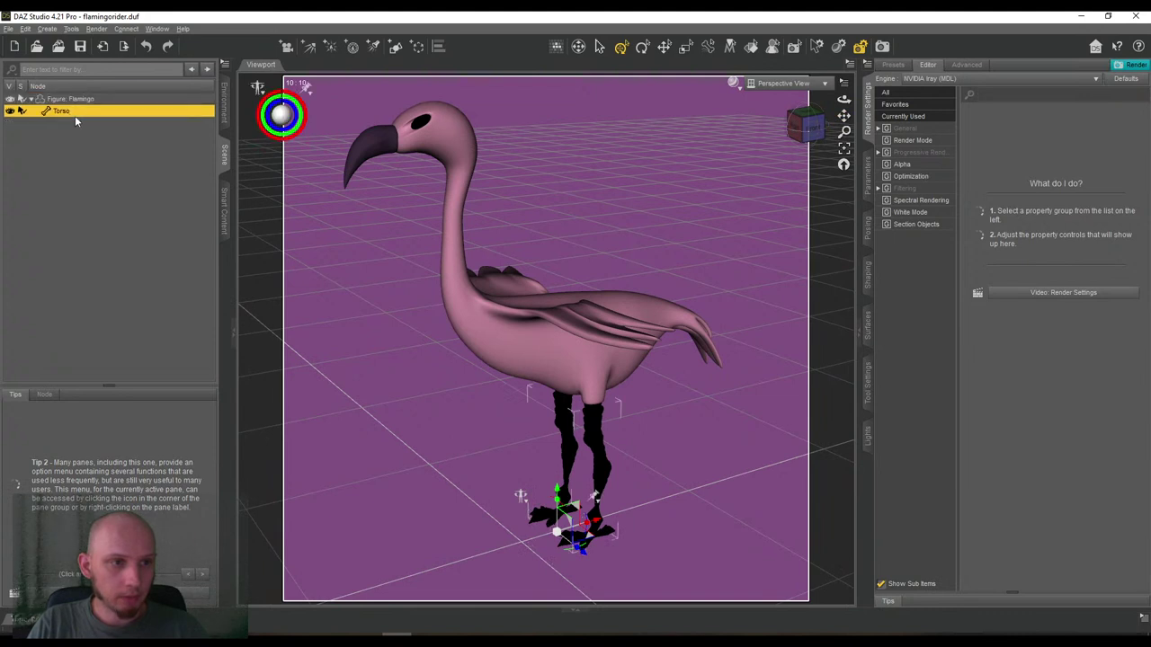
Rename the figure's root node to Flamingo, then expand it and select its Torso bone.
double_click(73, 101)
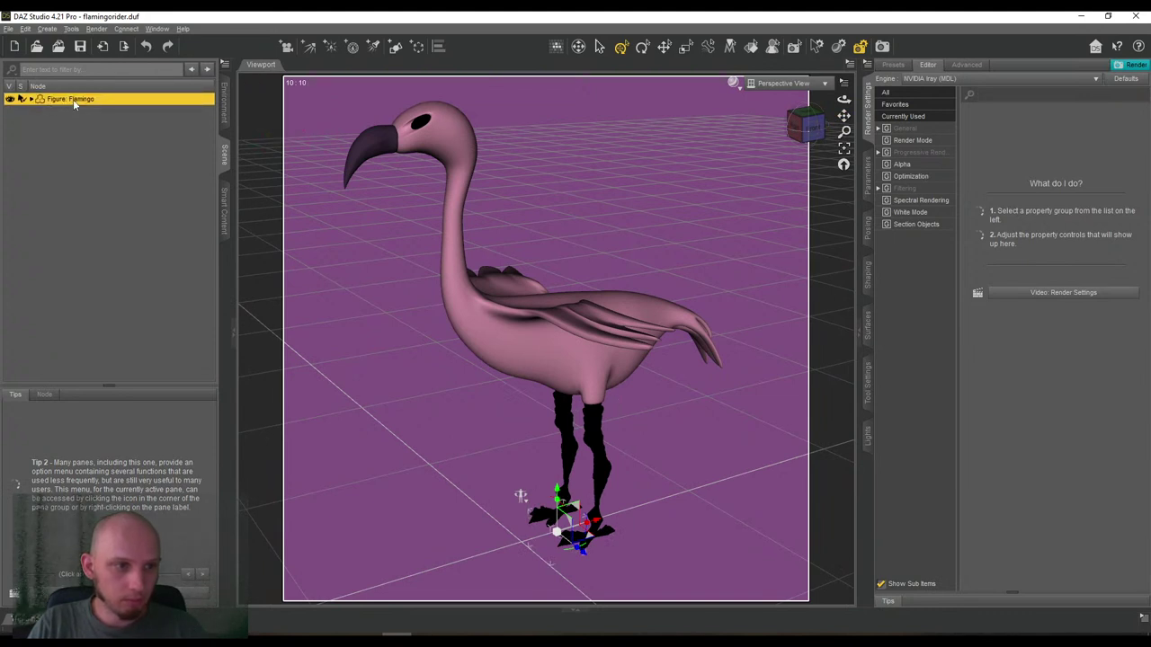
text(f)
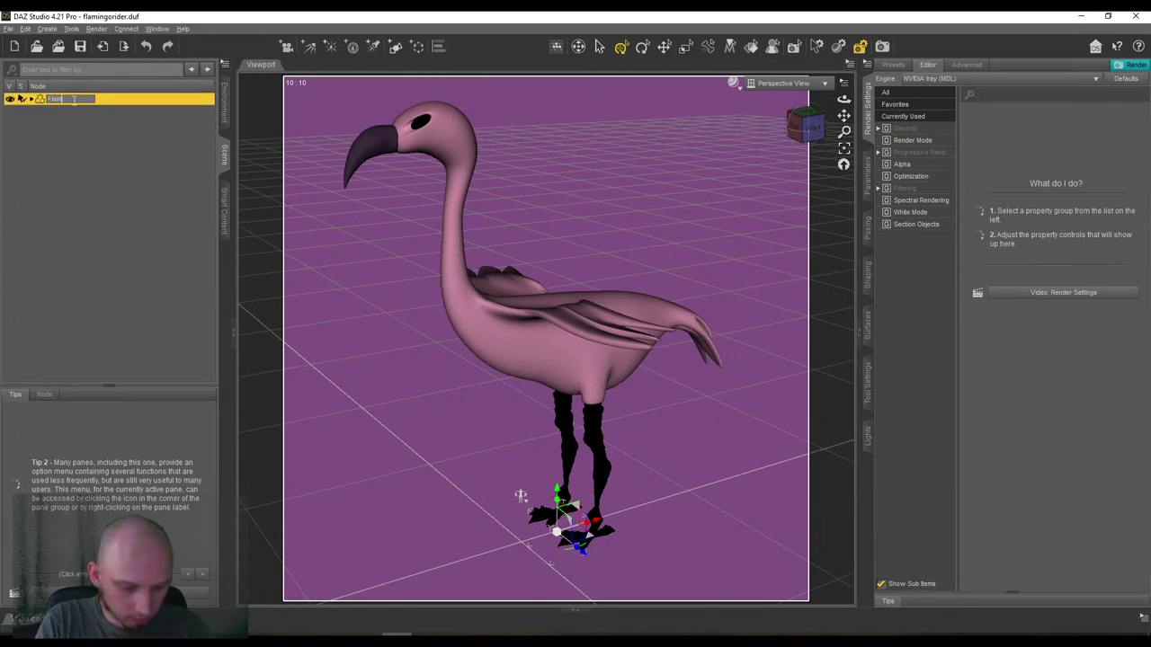
key(Return)
click(32, 99)
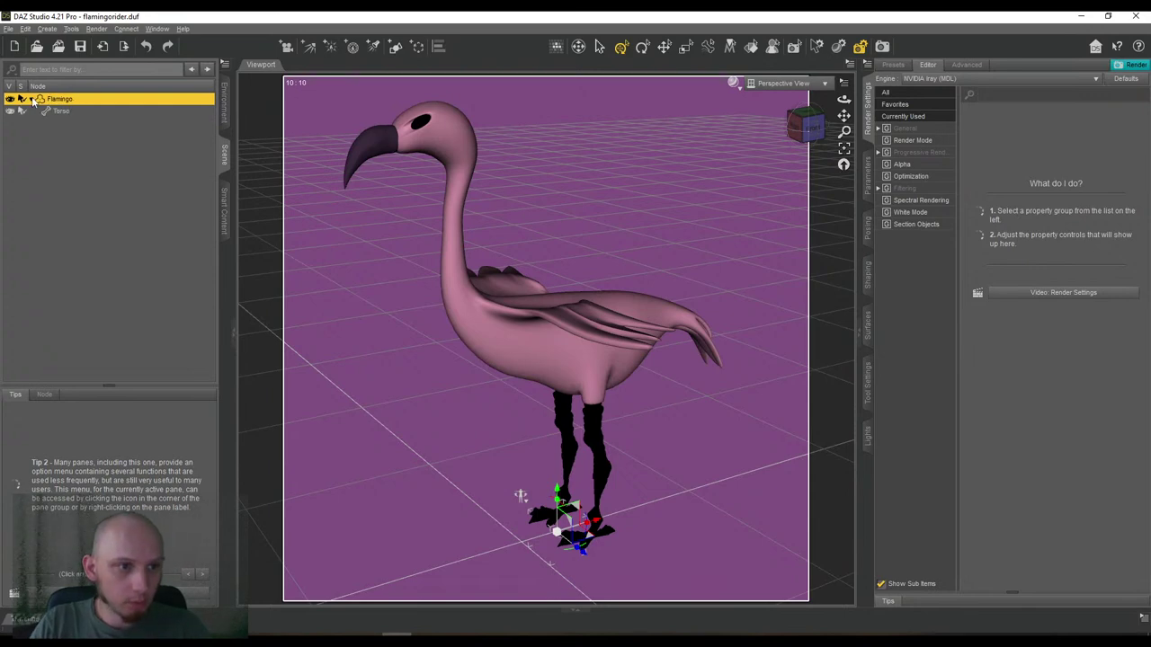
click(59, 111)
drag(820, 130, 560, 174)
drag(844, 116, 810, 120)
click(811, 128)
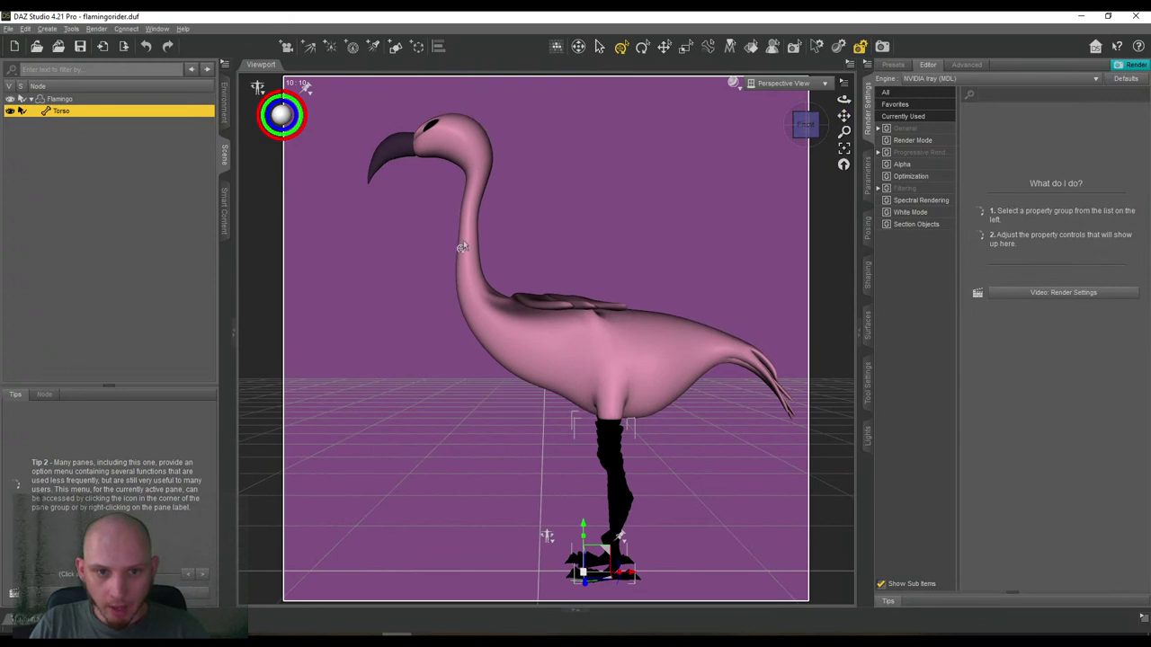
mouse_move(806, 129)
mouse_down()
mouse_move(804, 143)
mouse_move(814, 122)
mouse_move(796, 135)
mouse_up()
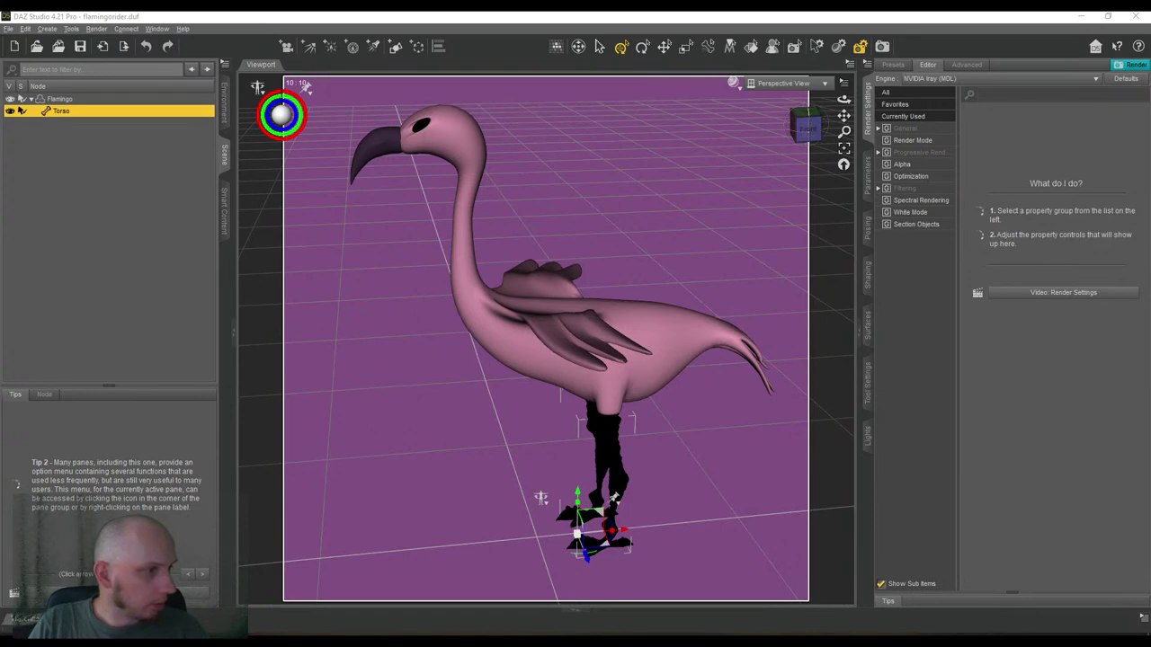
mouse_move(807, 128)
mouse_down()
mouse_move(821, 151)
mouse_move(838, 119)
mouse_move(808, 128)
mouse_up()
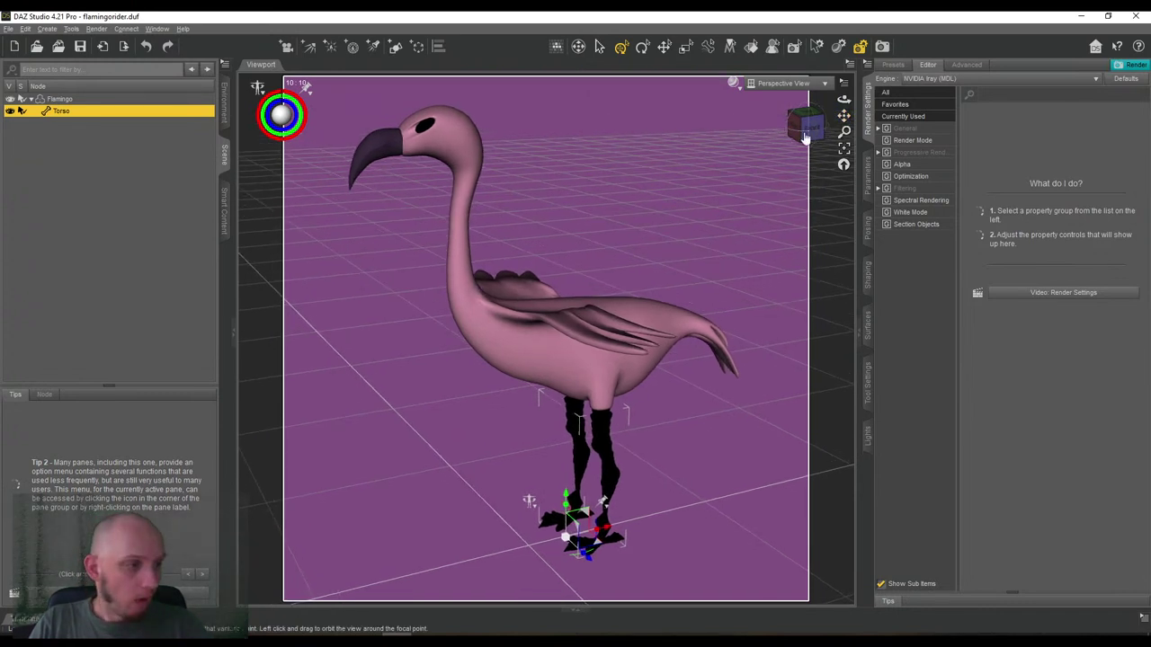
mouse_move(805, 137)
mouse_down()
mouse_move(847, 116)
mouse_move(809, 128)
mouse_up()
click(829, 134)
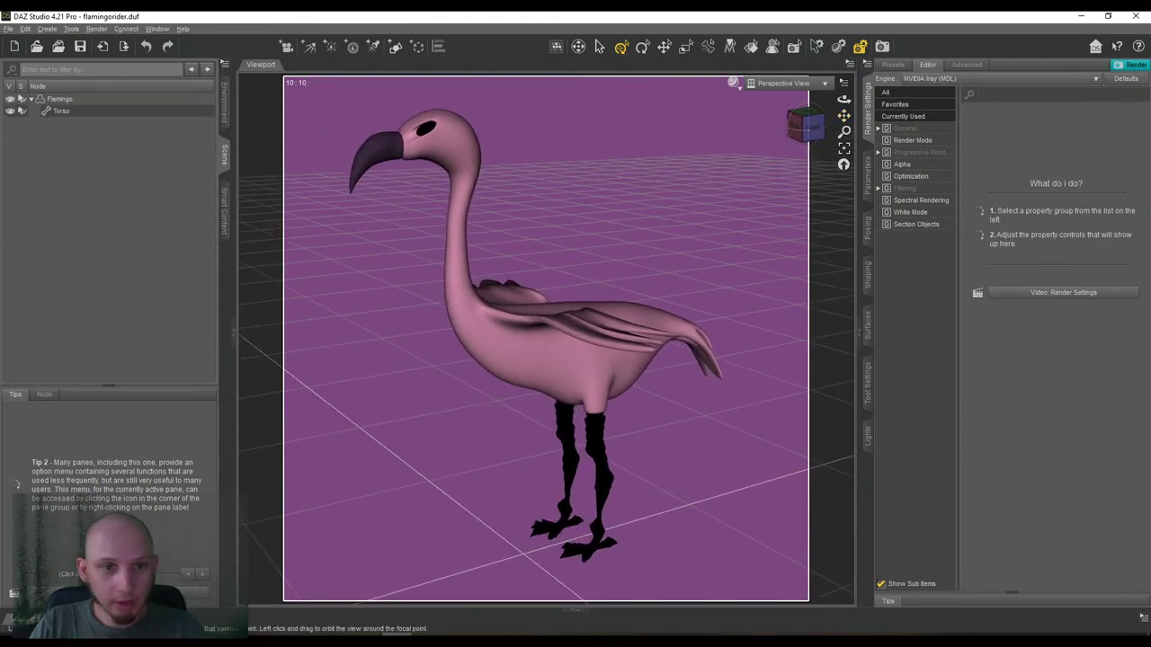
Select the Torso bone and make the Joint Editor the active tool.
click(71, 112)
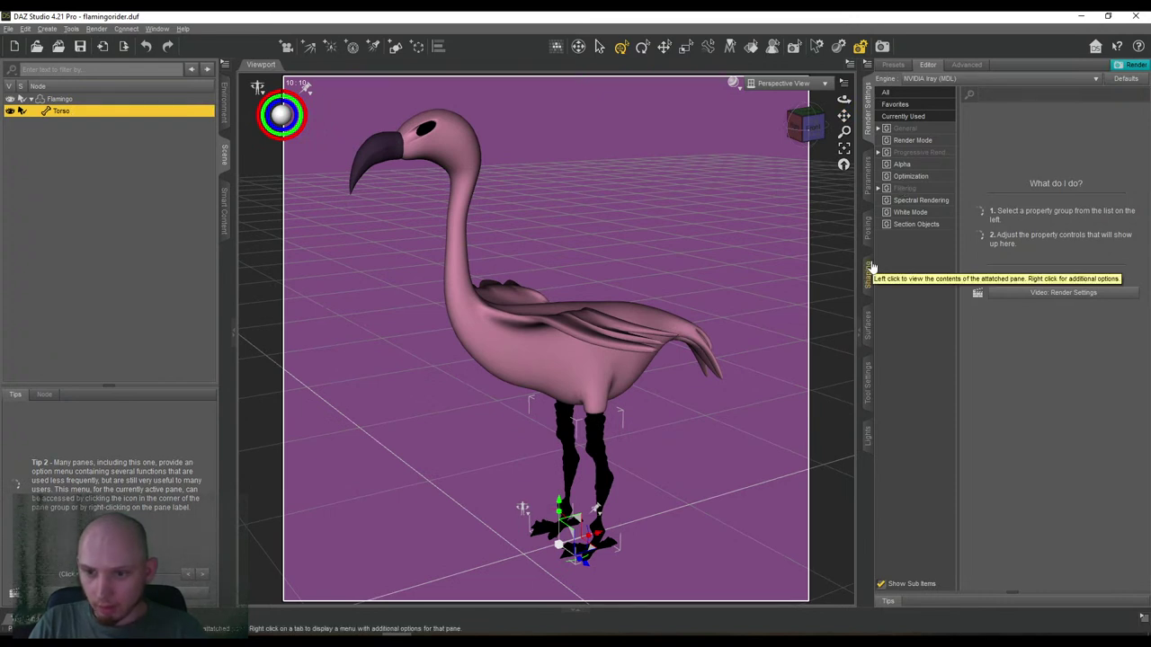
click(868, 382)
click(942, 66)
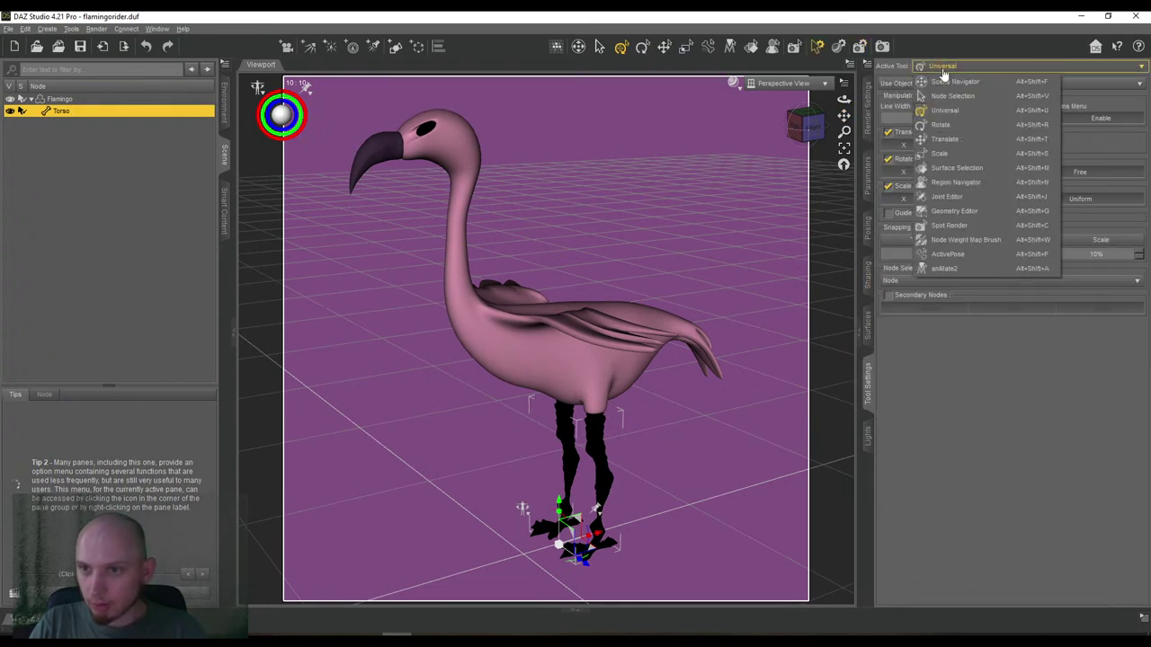
click(947, 196)
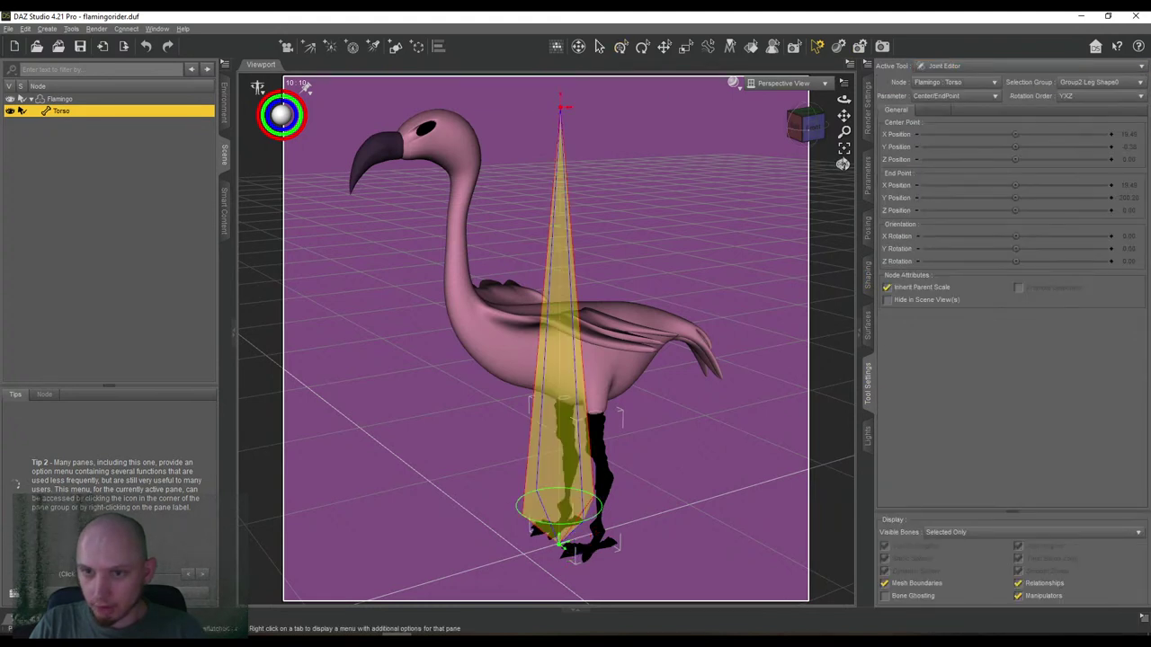
Turn on Show Bones in the display parameters of the Flamingo figure.
click(868, 178)
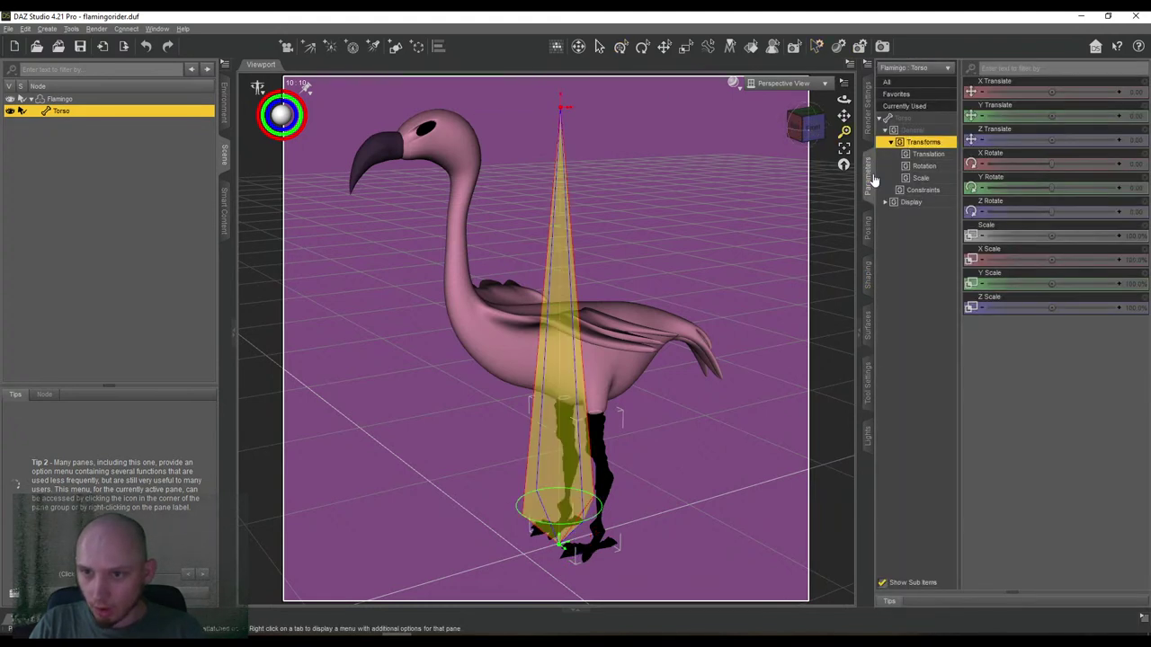
click(885, 201)
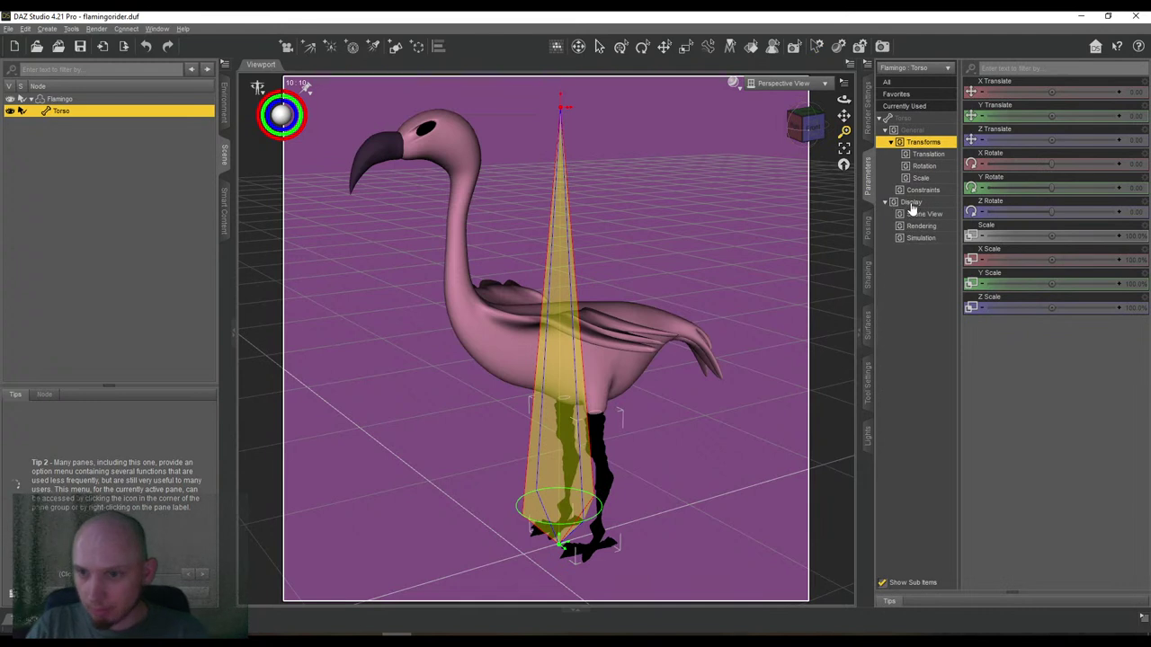
click(944, 201)
click(905, 119)
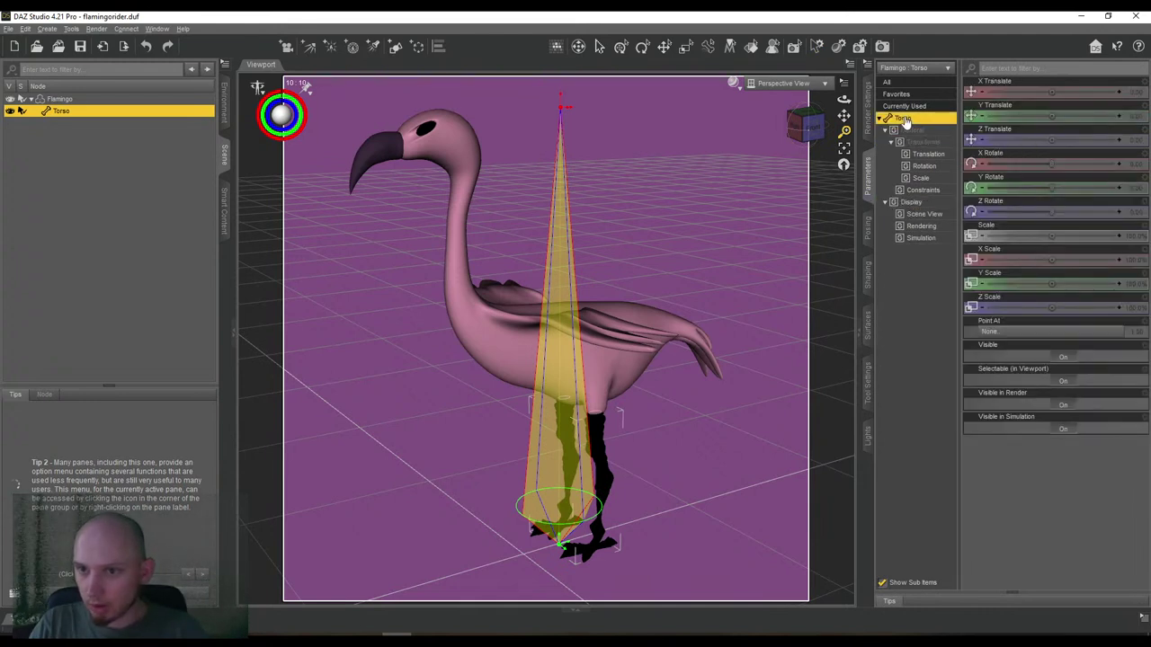
click(74, 99)
click(910, 227)
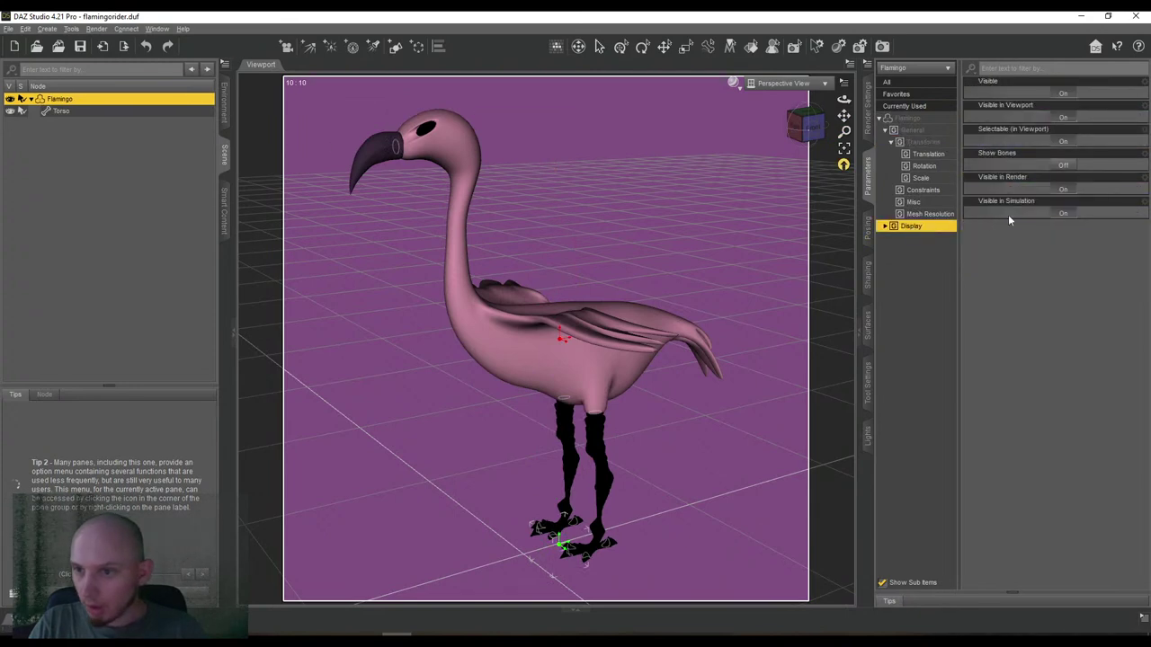
click(1062, 165)
Move the Torso bone's center point up from the feet to the base of the neck in a side view.
drag(808, 135, 822, 116)
click(56, 111)
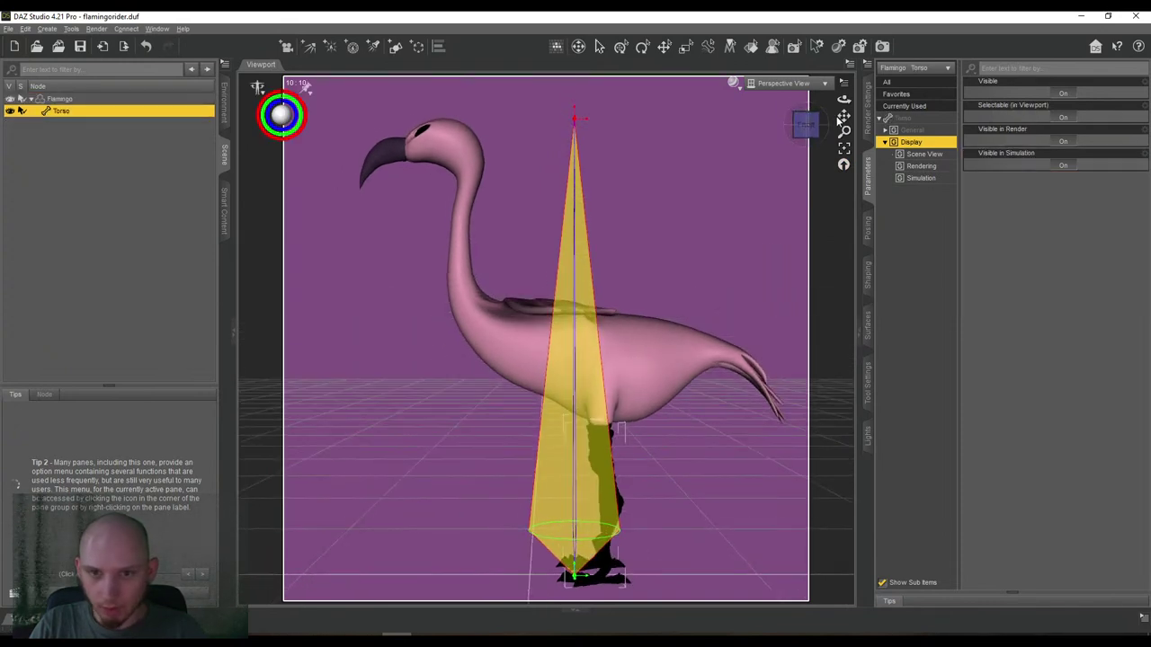
click(821, 112)
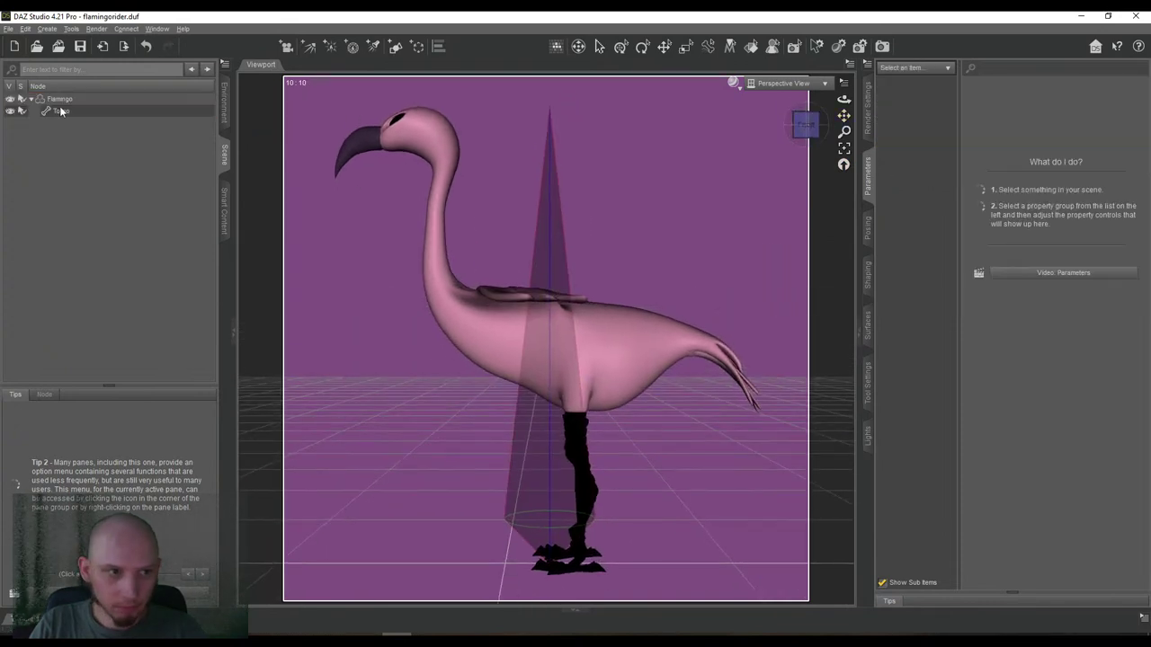
click(60, 111)
drag(843, 116, 844, 107)
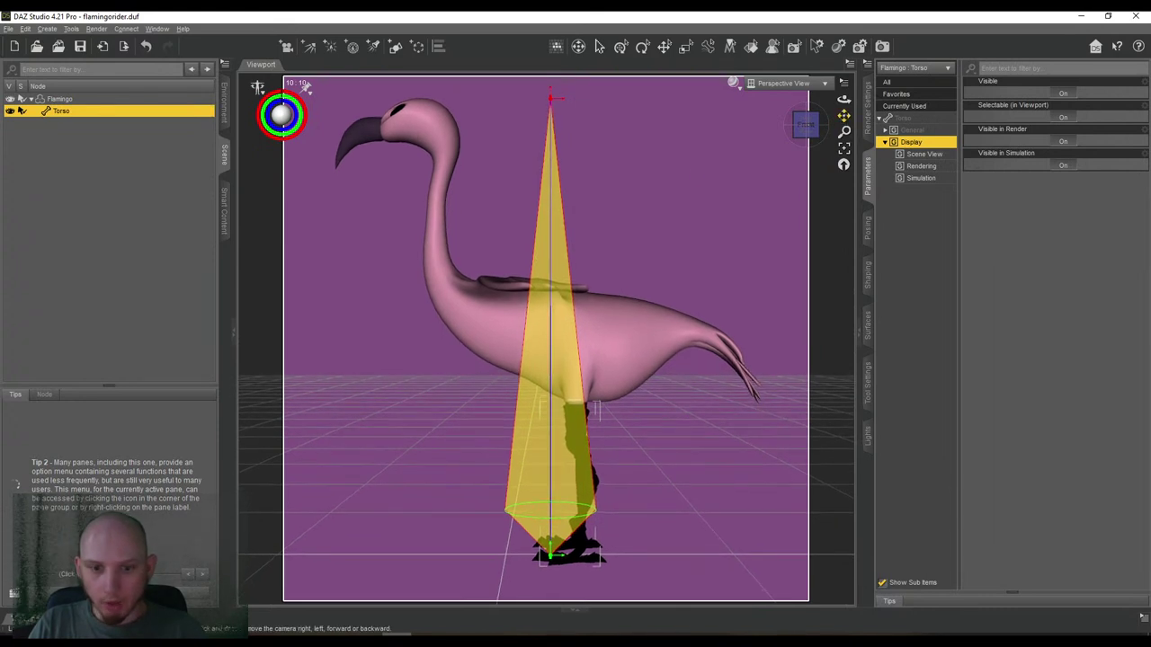
drag(550, 557, 465, 310)
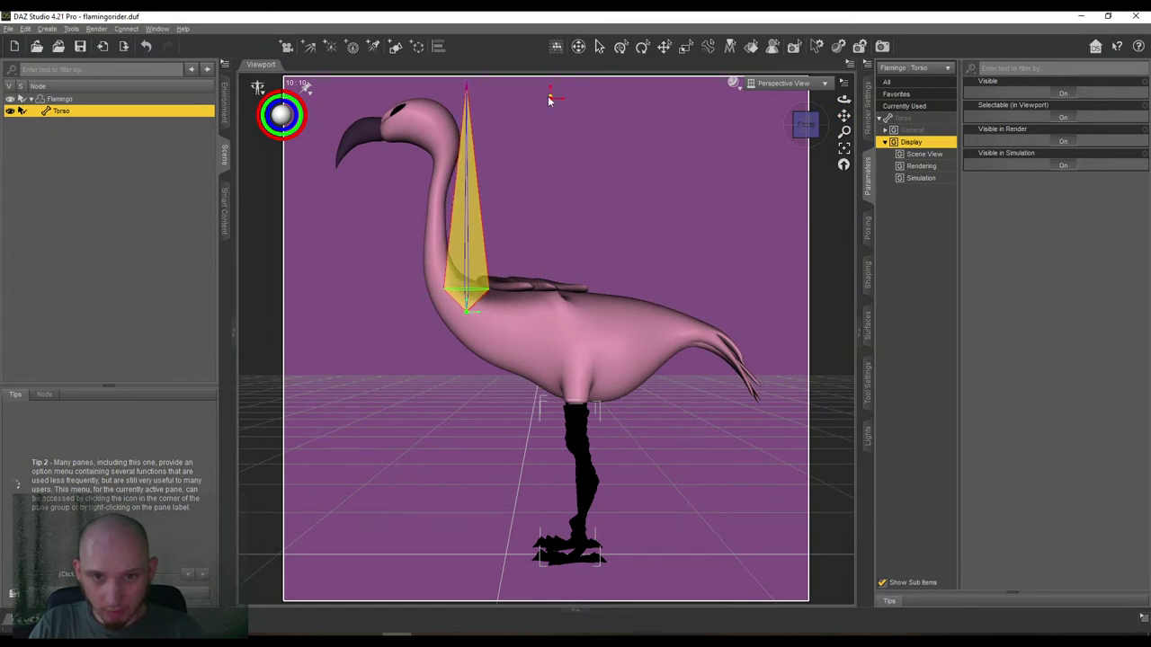
Move the Torso bone's end point from above the back to the rear of the body, just before the tail.
drag(806, 125, 820, 132)
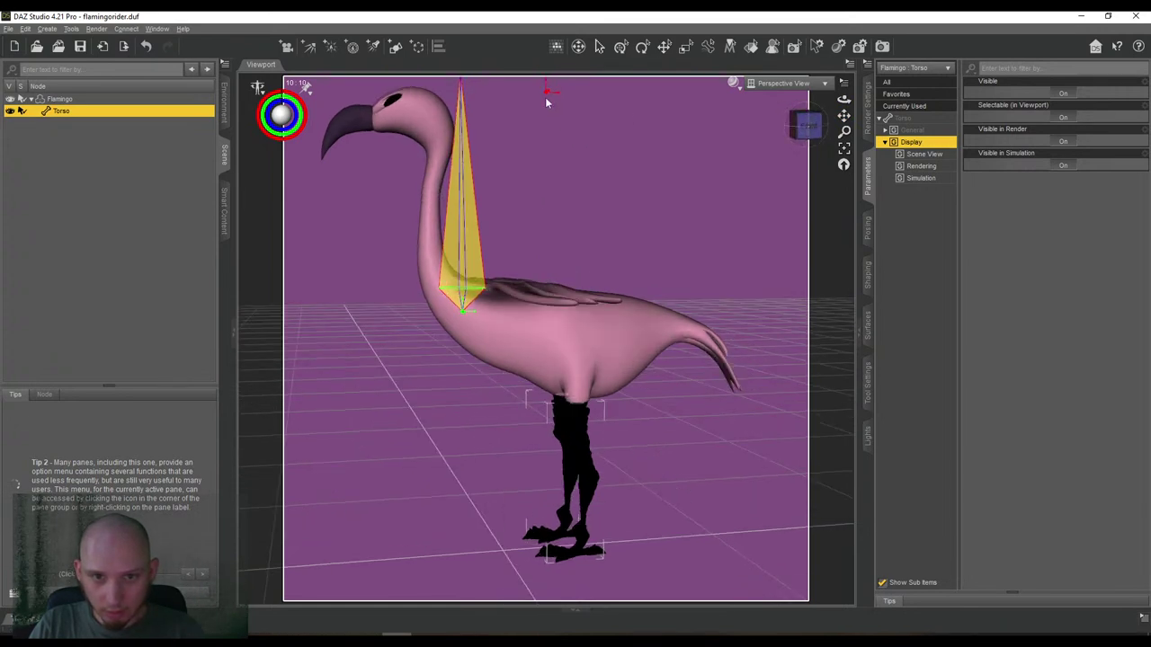
drag(545, 97, 662, 315)
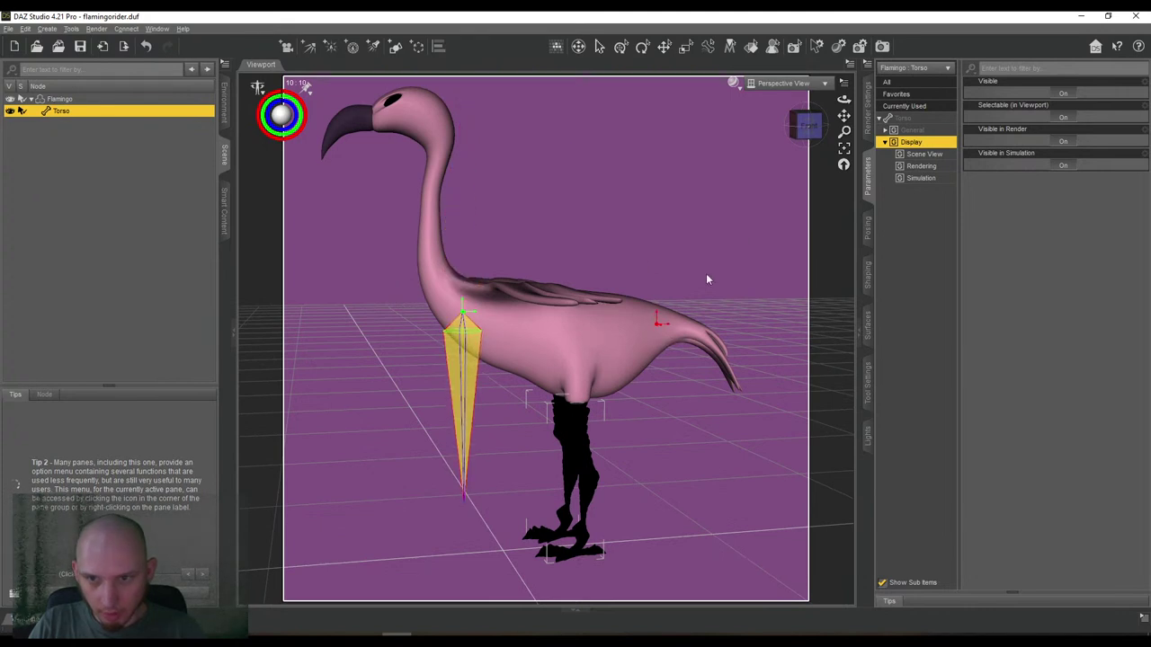
click(808, 124)
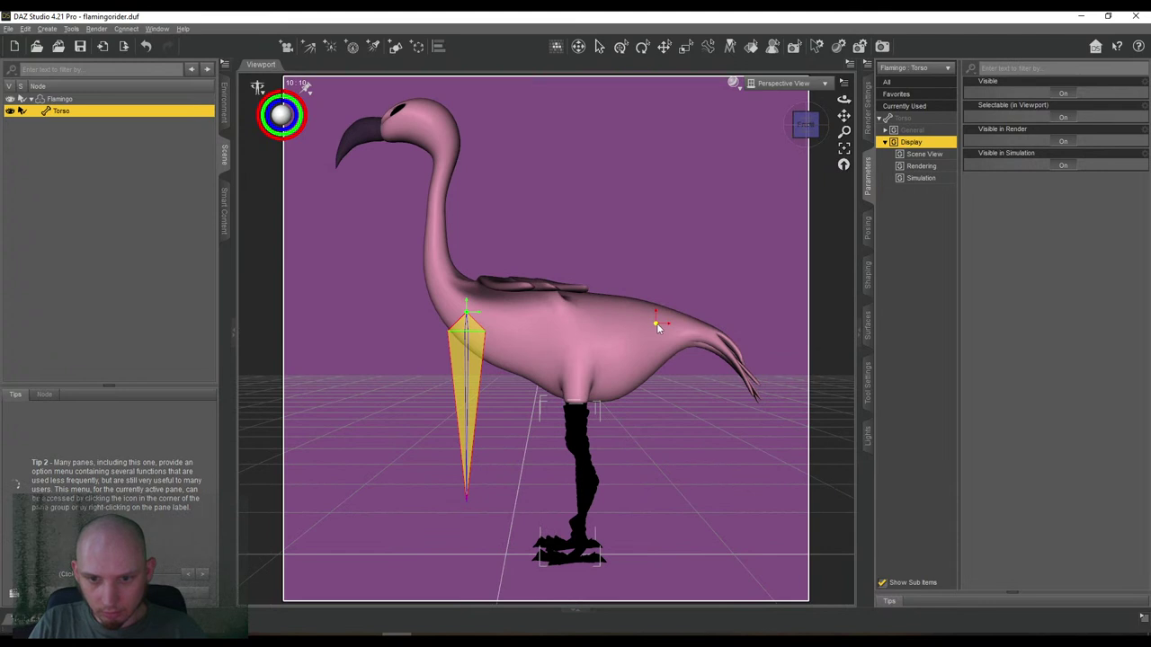
drag(656, 328, 666, 332)
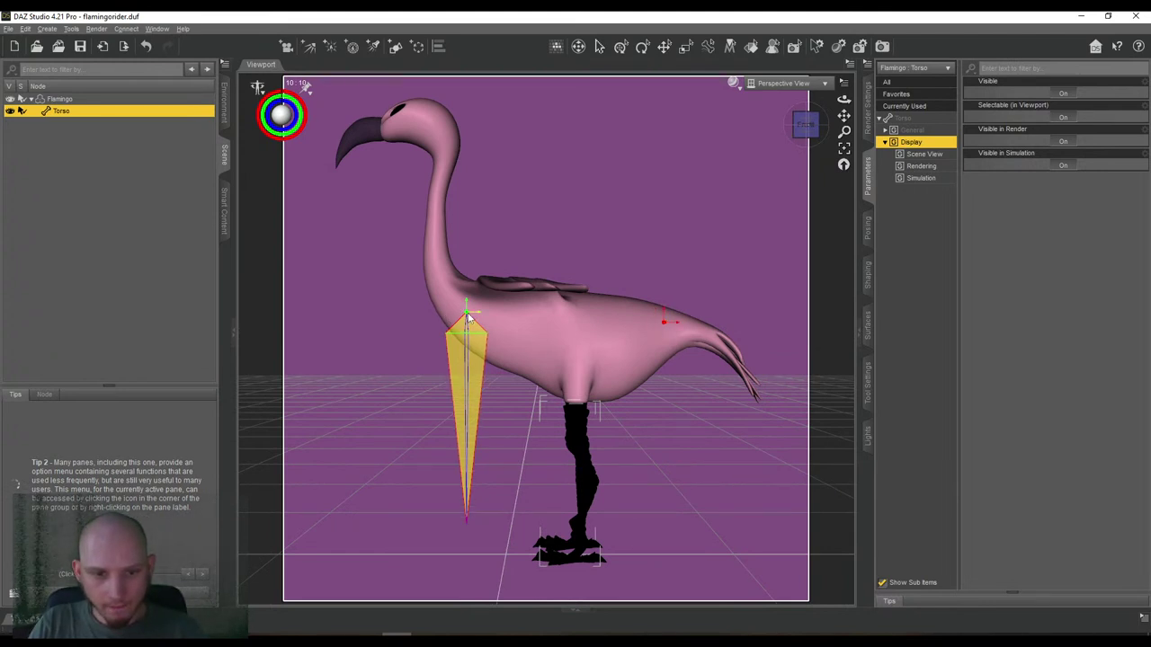
Shift the Torso bone's center point slightly back from the neck and adjust its end point along the body's midline.
drag(467, 316, 488, 312)
drag(503, 313, 491, 312)
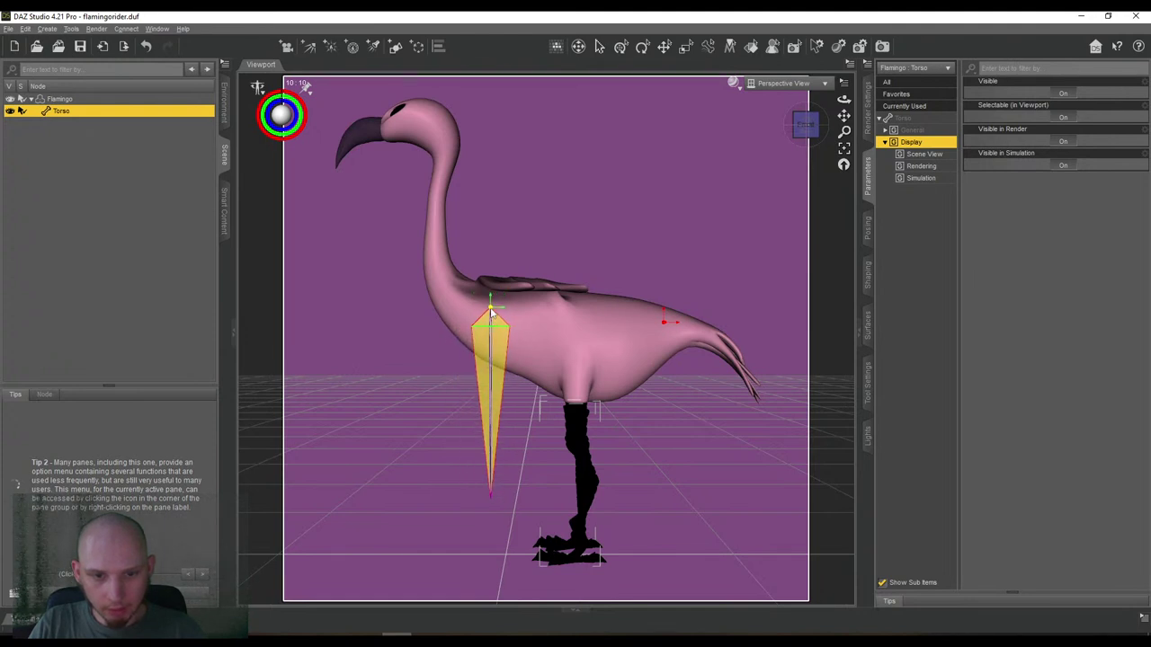
drag(806, 130, 692, 218)
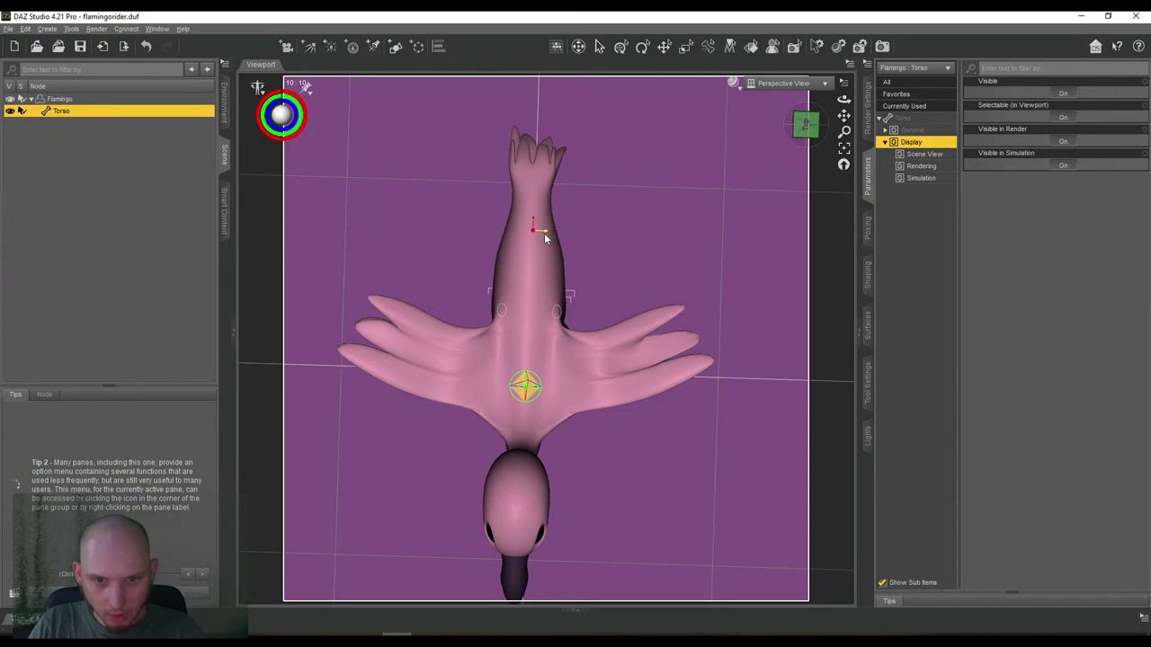
drag(532, 226, 627, 317)
Align all bones so the Torso bone runs from its center point to its end point.
drag(813, 126, 847, 133)
click(812, 130)
right_click(544, 211)
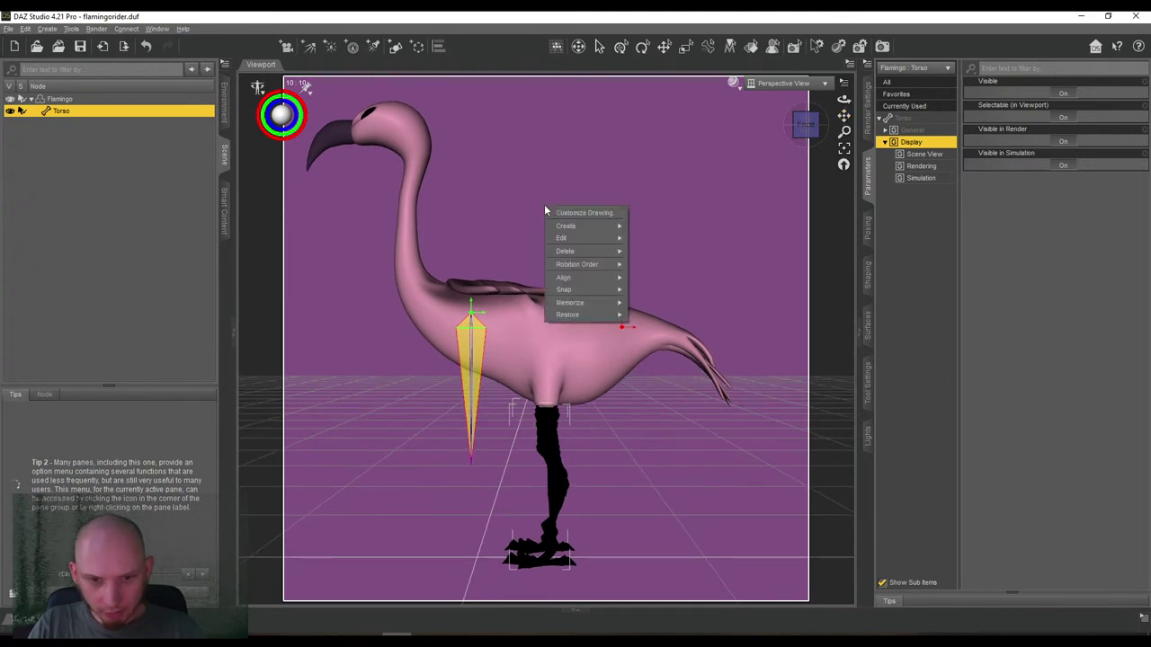
click(809, 131)
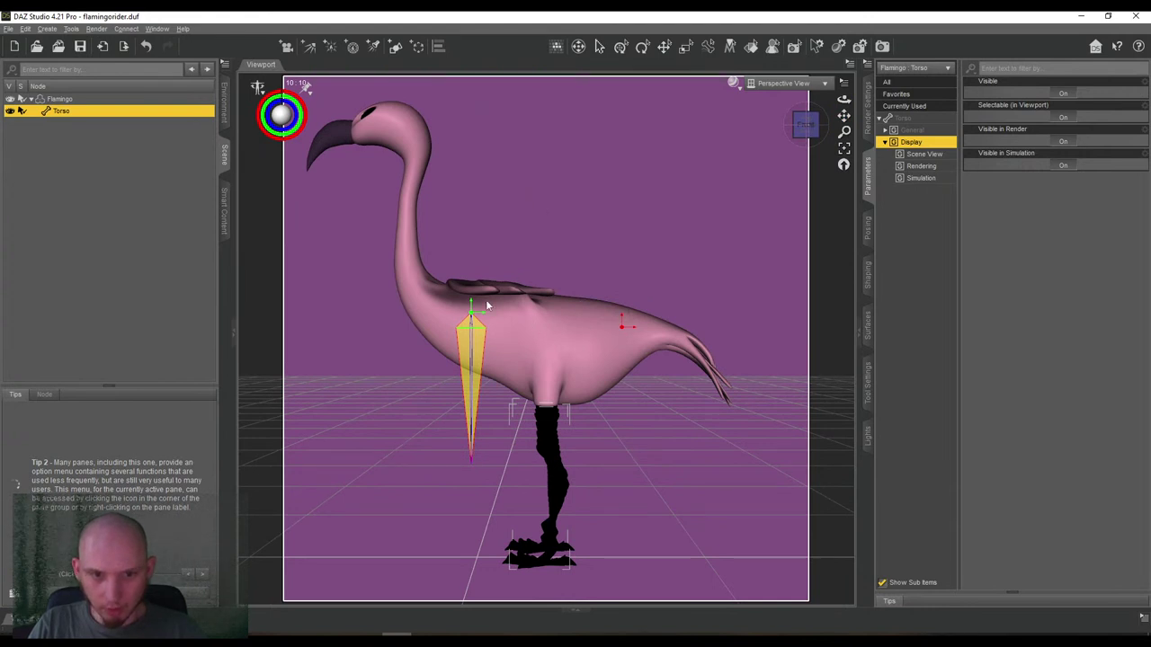
right_click(477, 160)
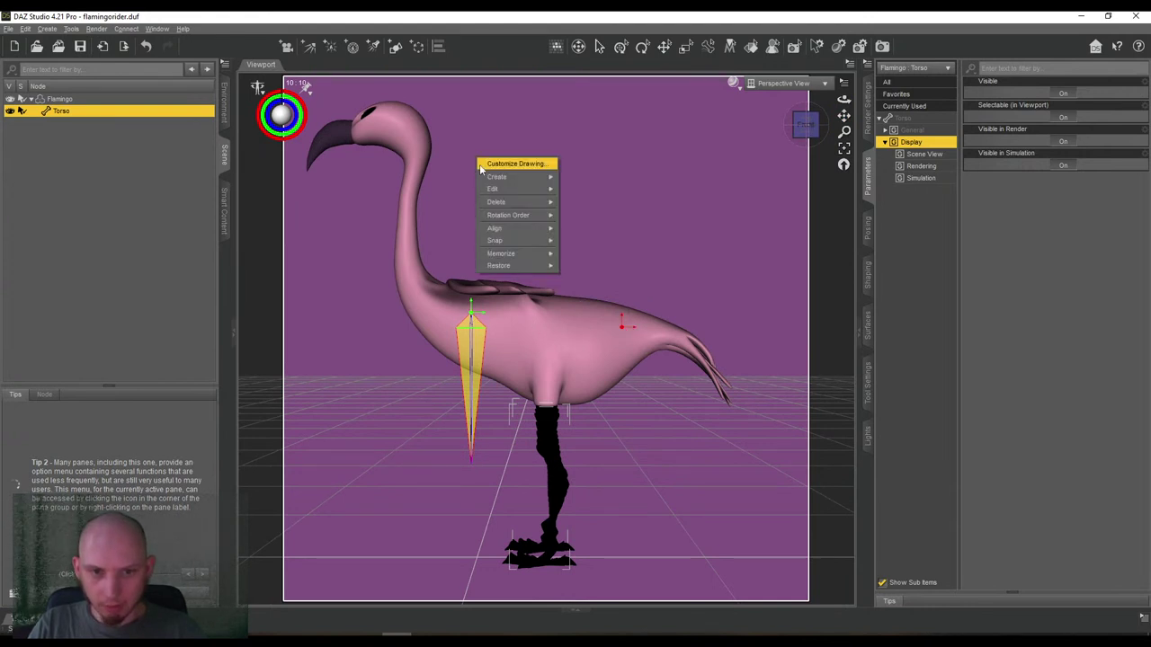
click(586, 256)
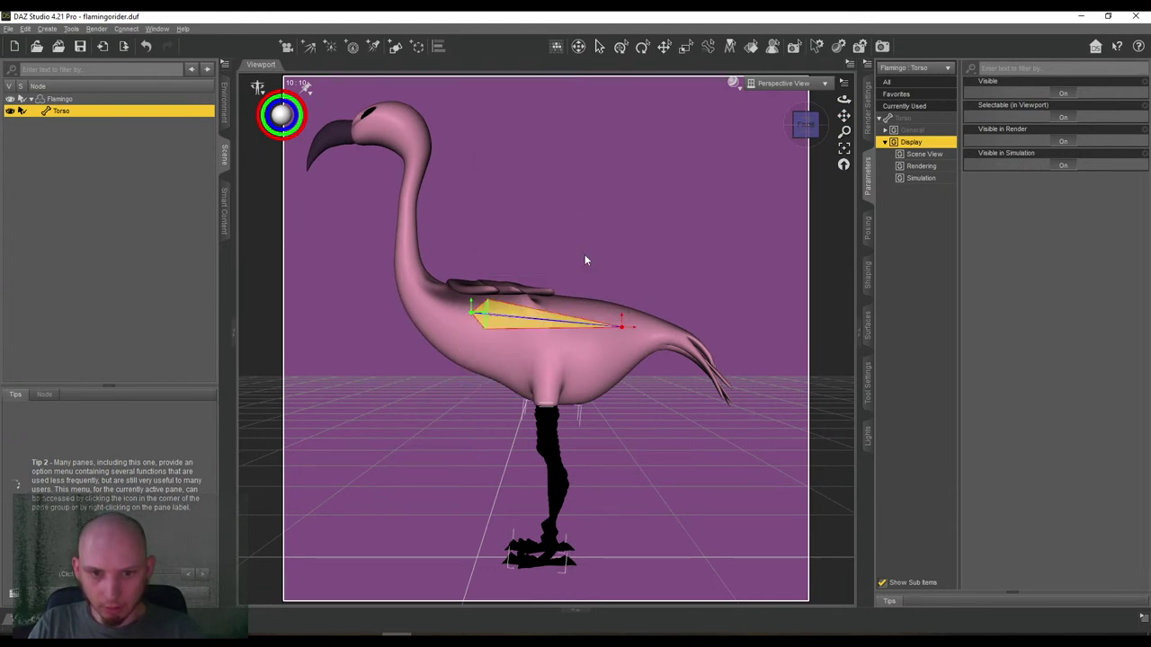
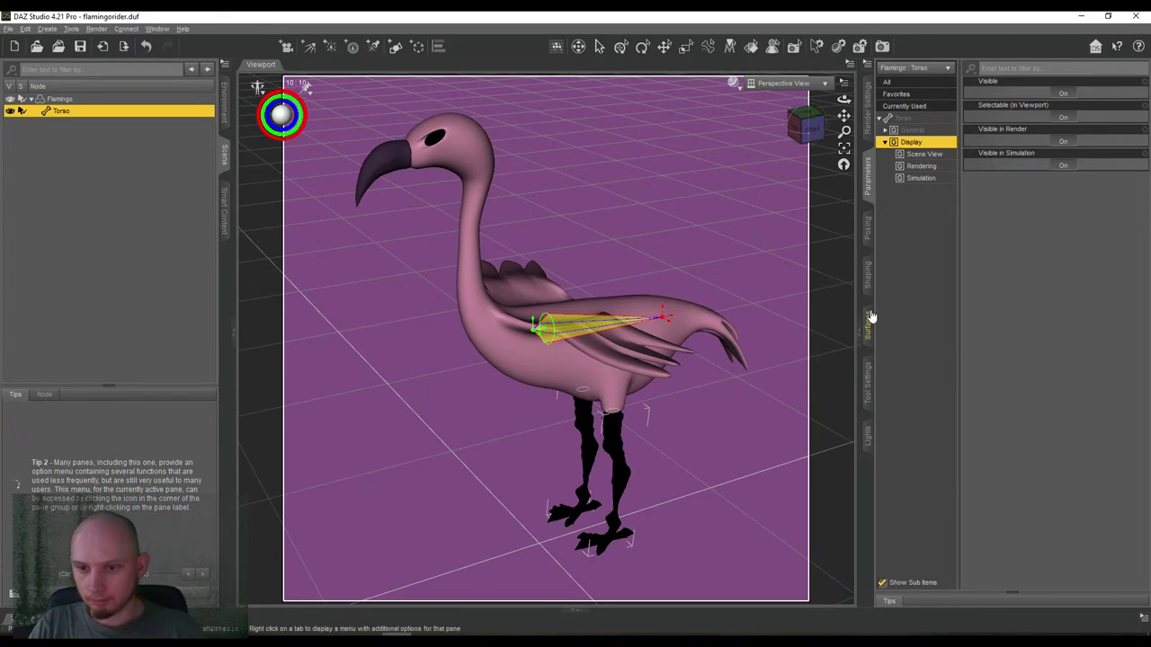
Review the Torso bone's Joint Editor settings and the rigging commands available for the figure.
click(867, 382)
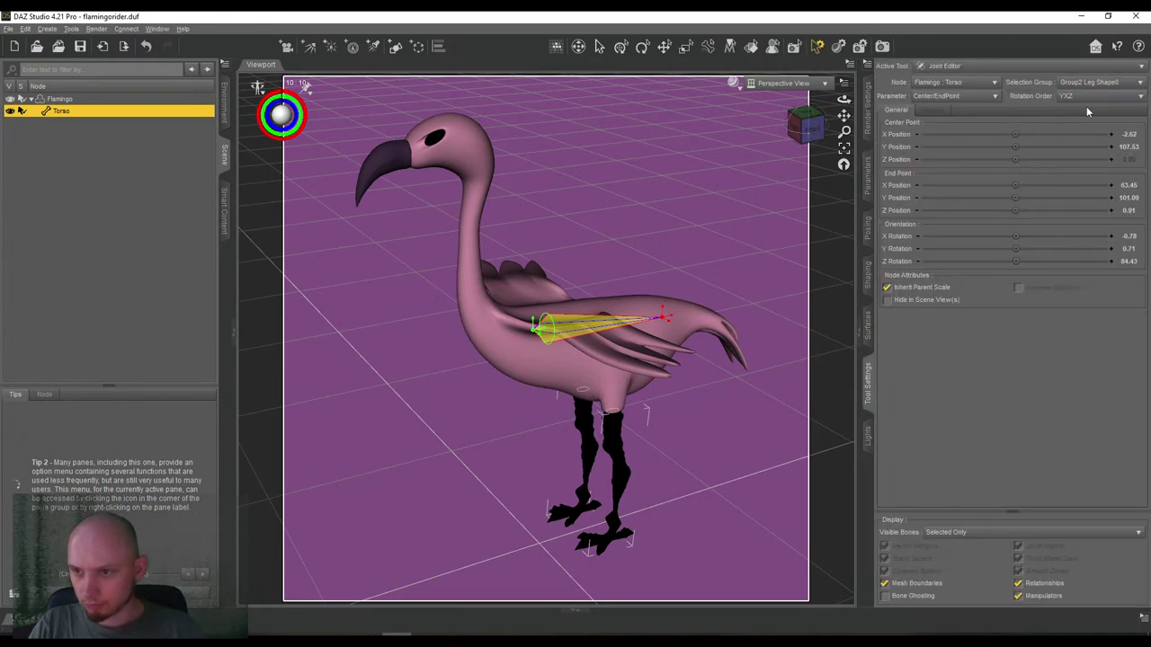
drag(805, 142, 820, 127)
click(818, 127)
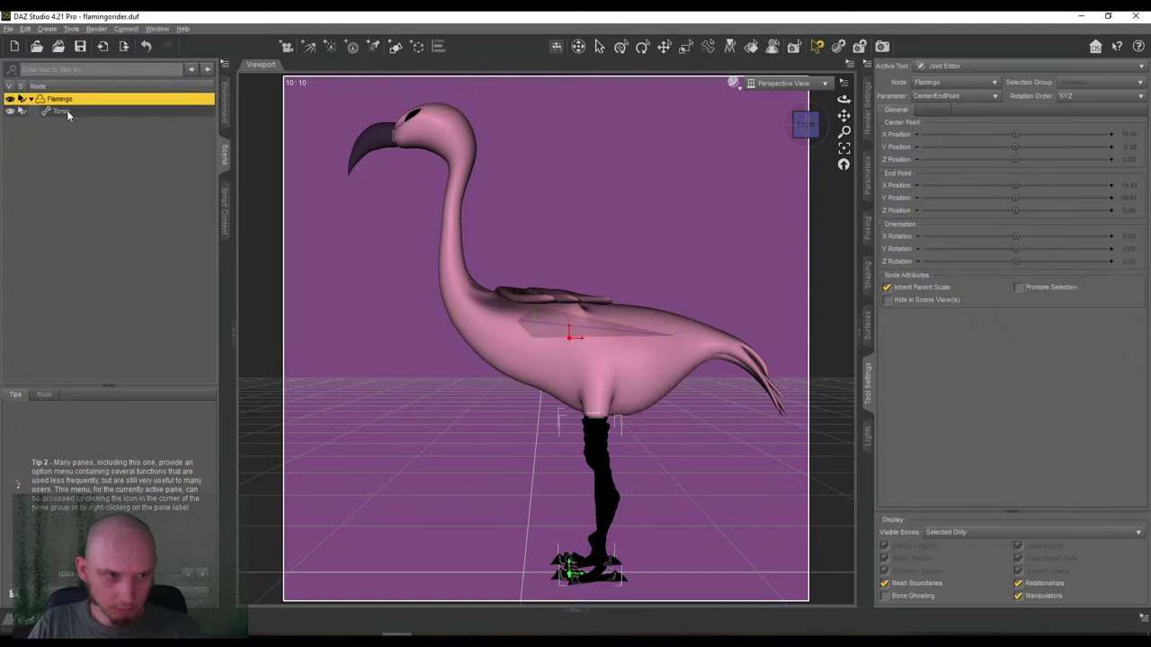
drag(843, 116, 825, 107)
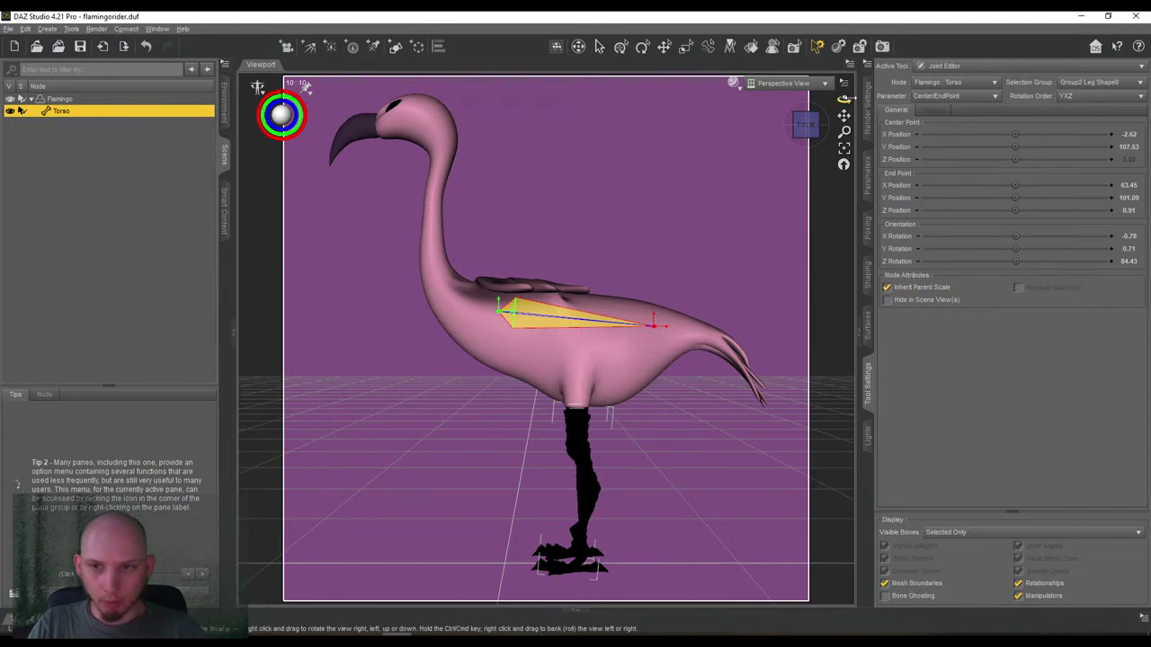
click(957, 72)
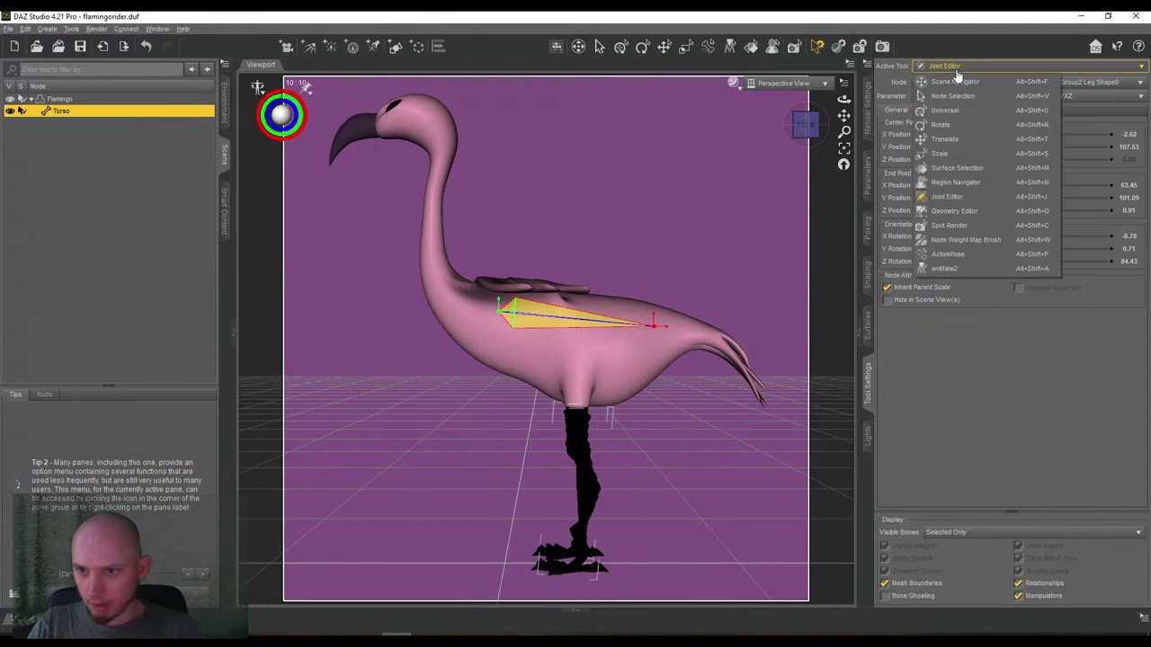
click(926, 198)
click(25, 28)
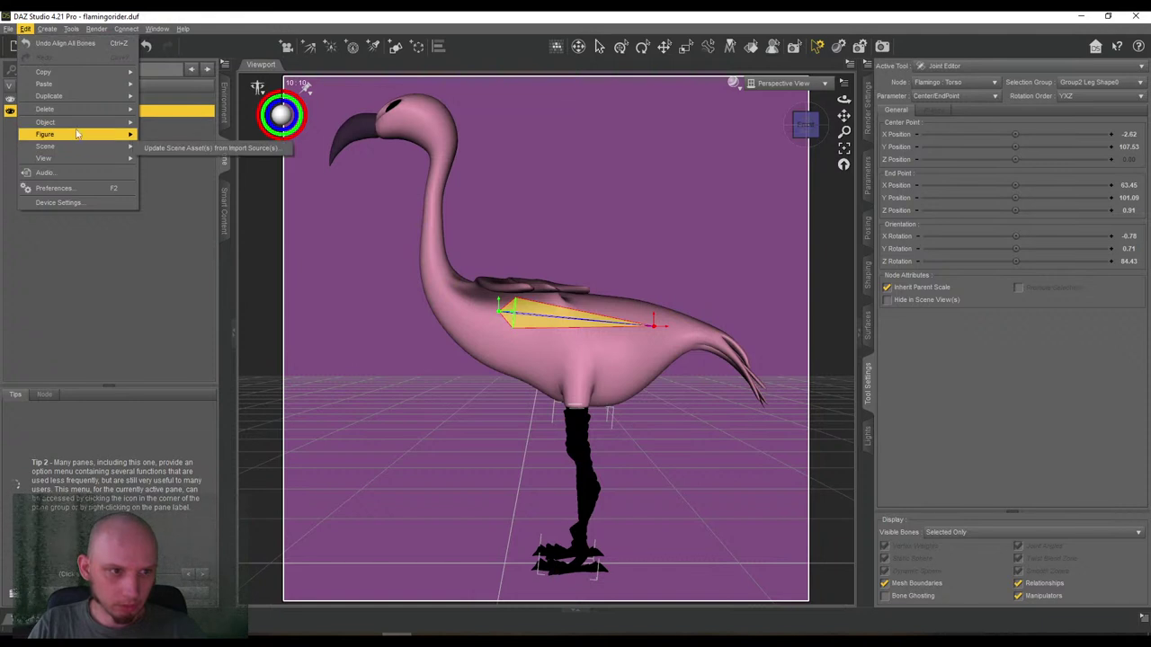
mouse_move(90, 122)
mouse_move(251, 250)
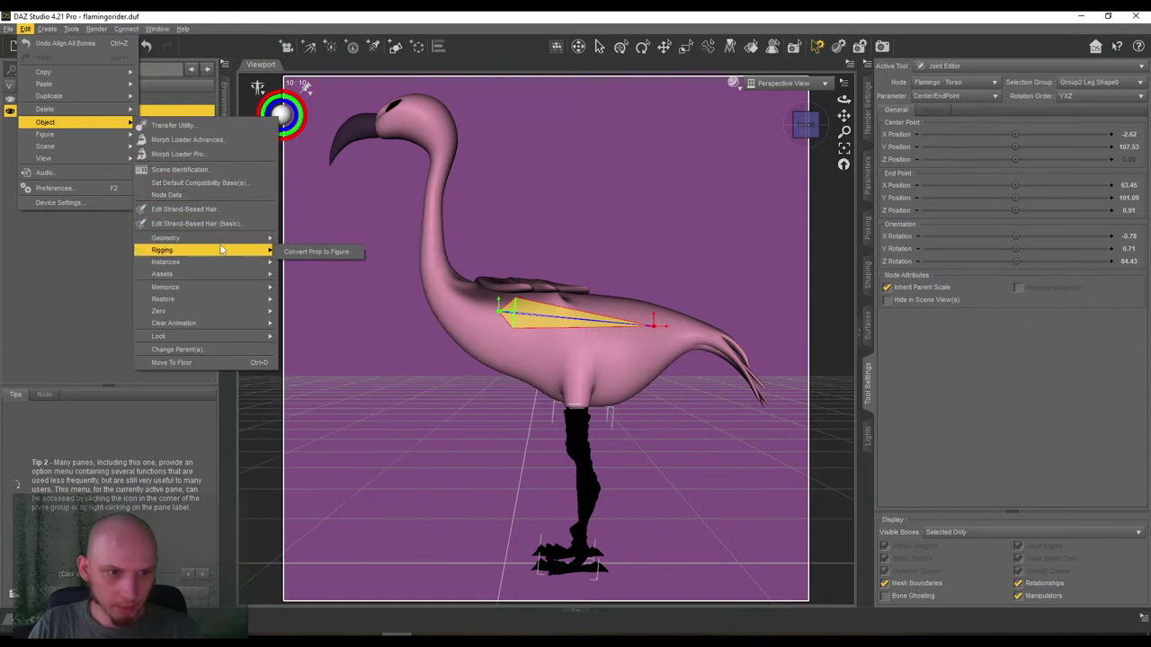
click(319, 252)
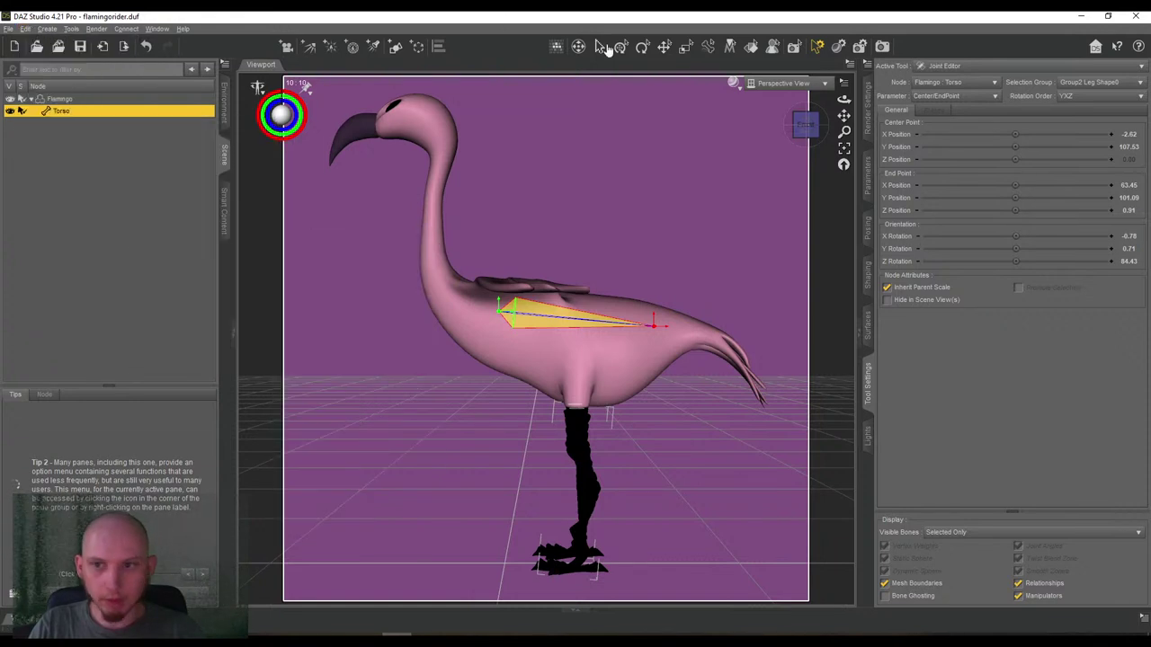
Make the Geometry Editor the active tool with the Torso bone selected.
click(992, 70)
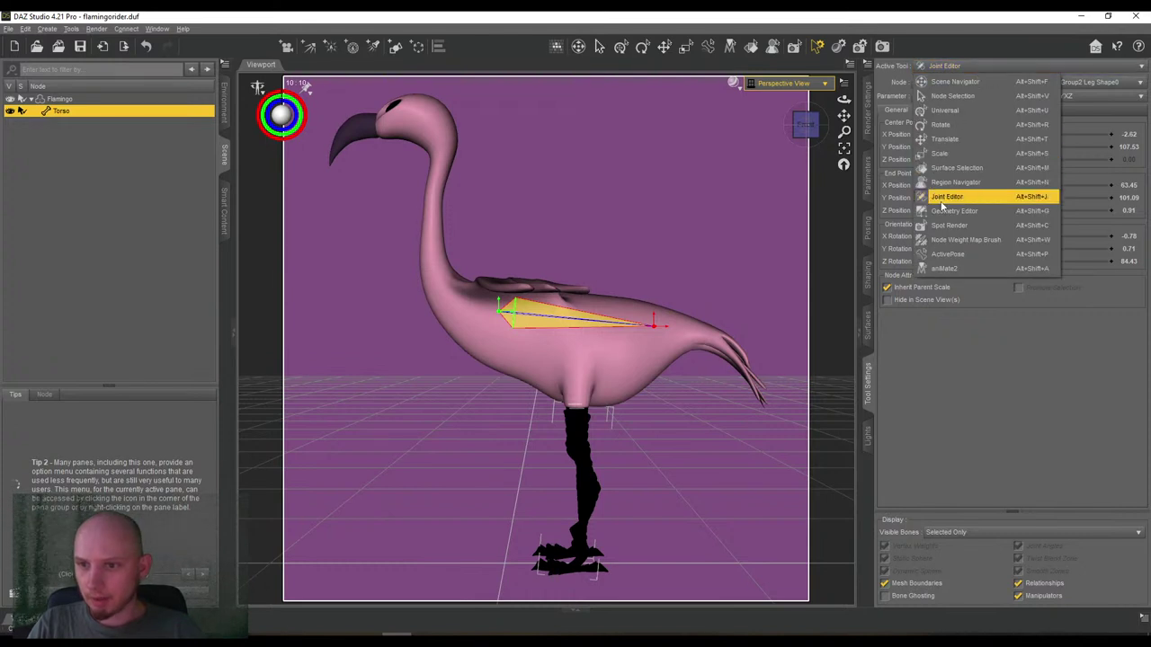
click(947, 213)
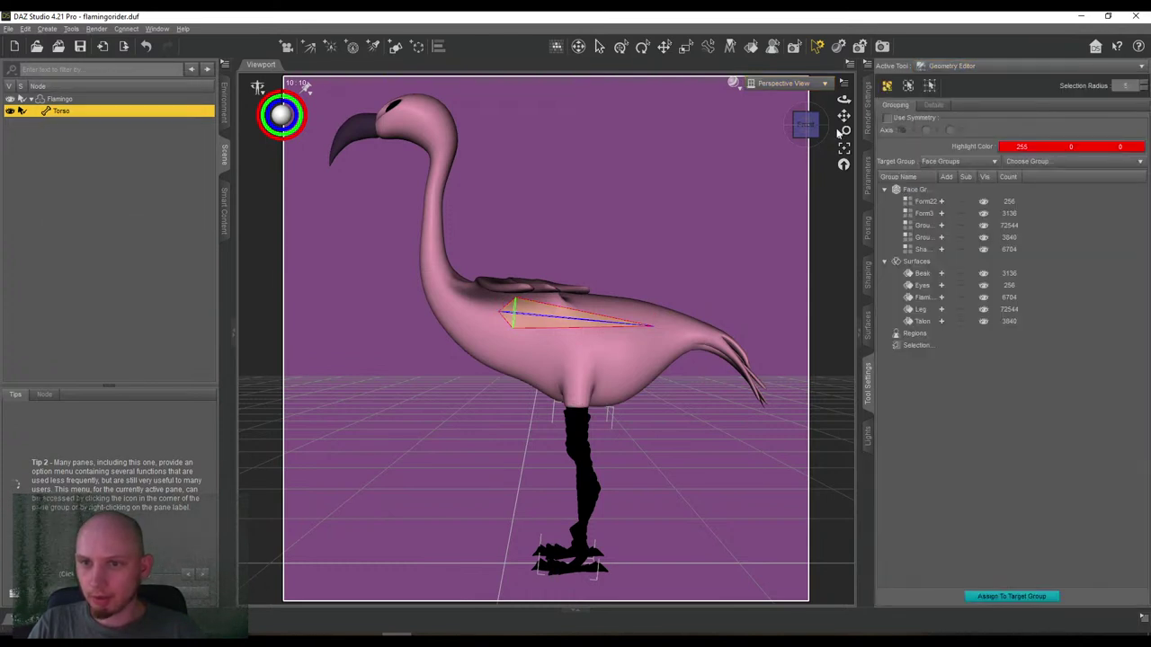
drag(843, 115, 831, 109)
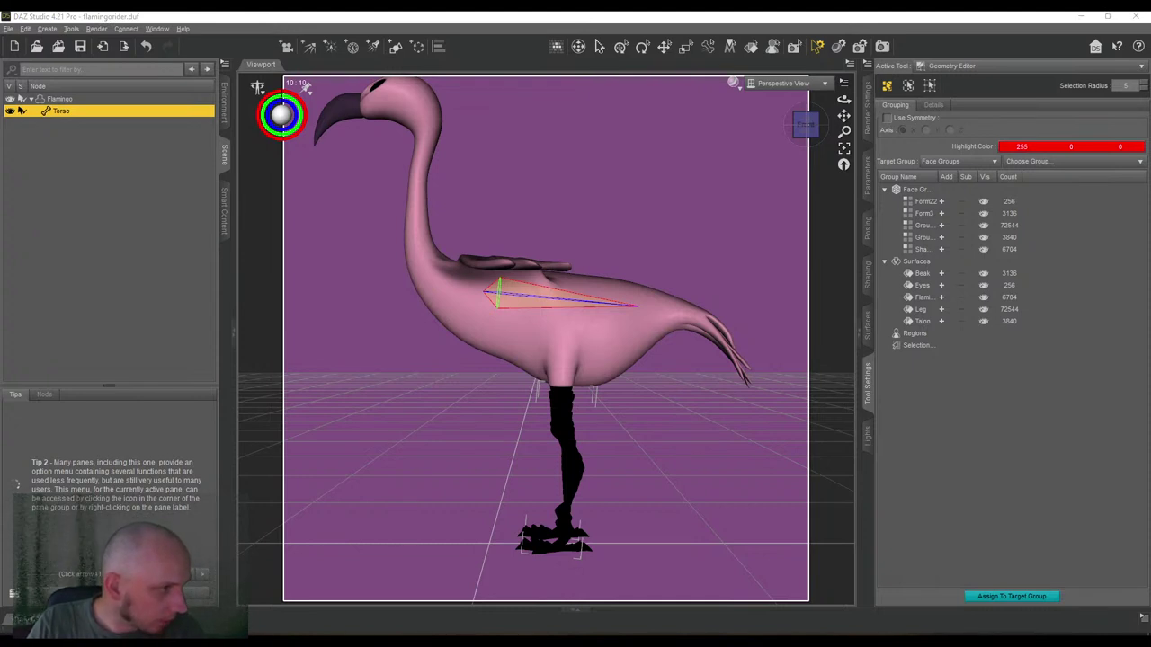
Examine the flamingo mesh and its Torso bone from several angles, ending on a full side view.
key(alt+Tab)
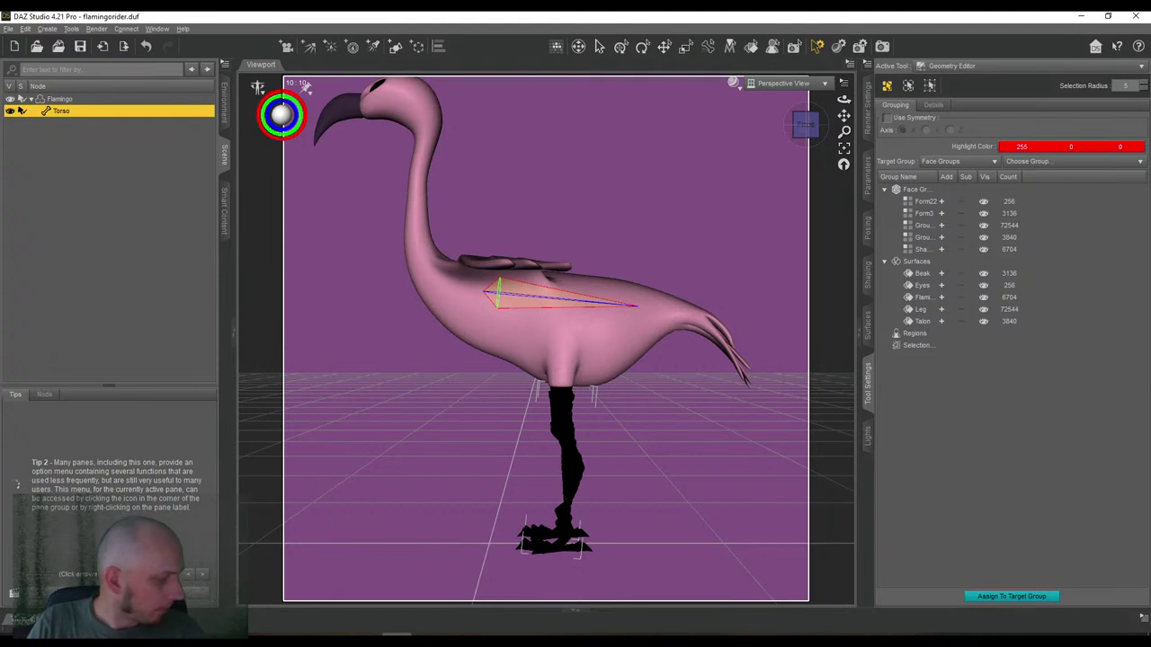
key(alt+Tab)
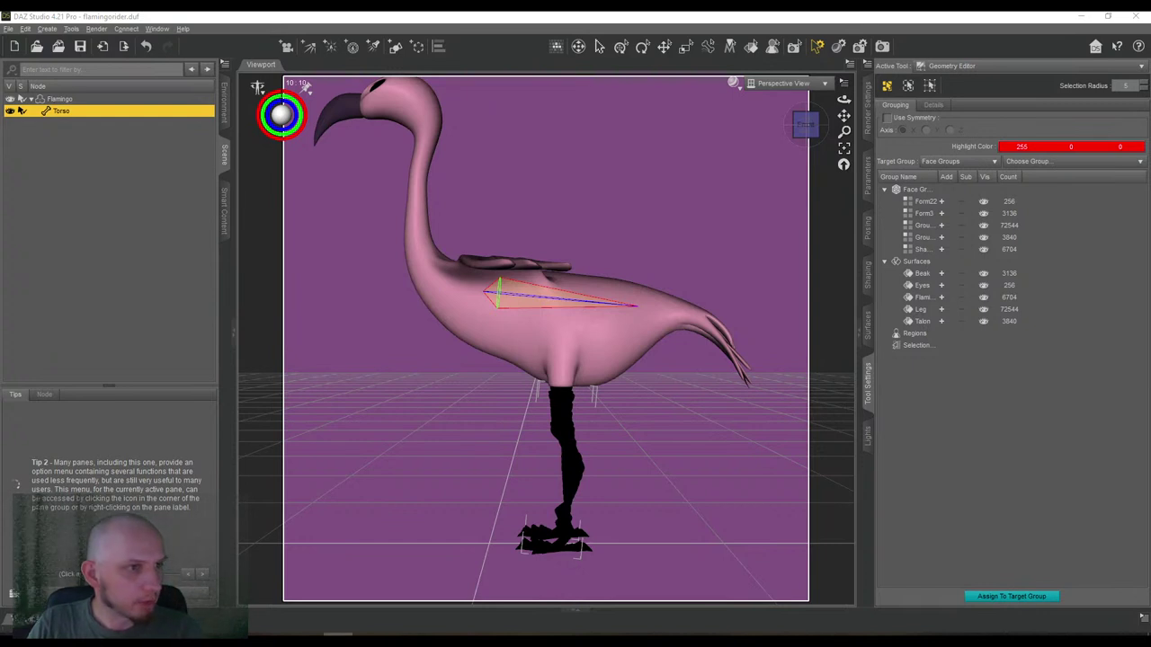
drag(845, 116, 810, 178)
click(805, 133)
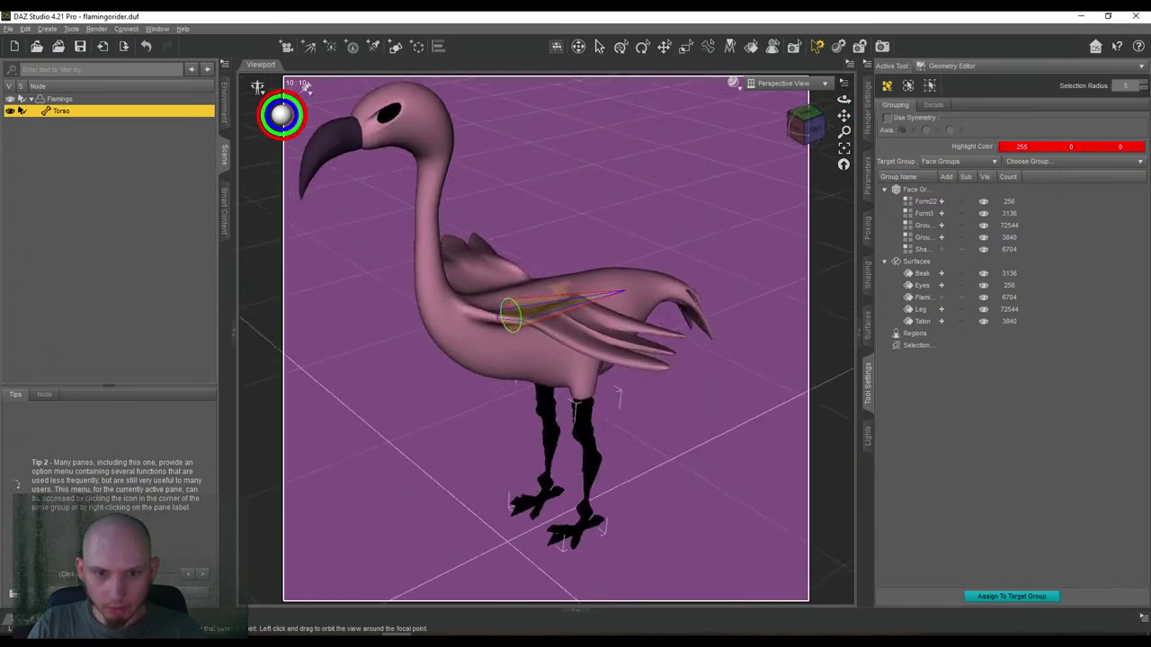
click(805, 138)
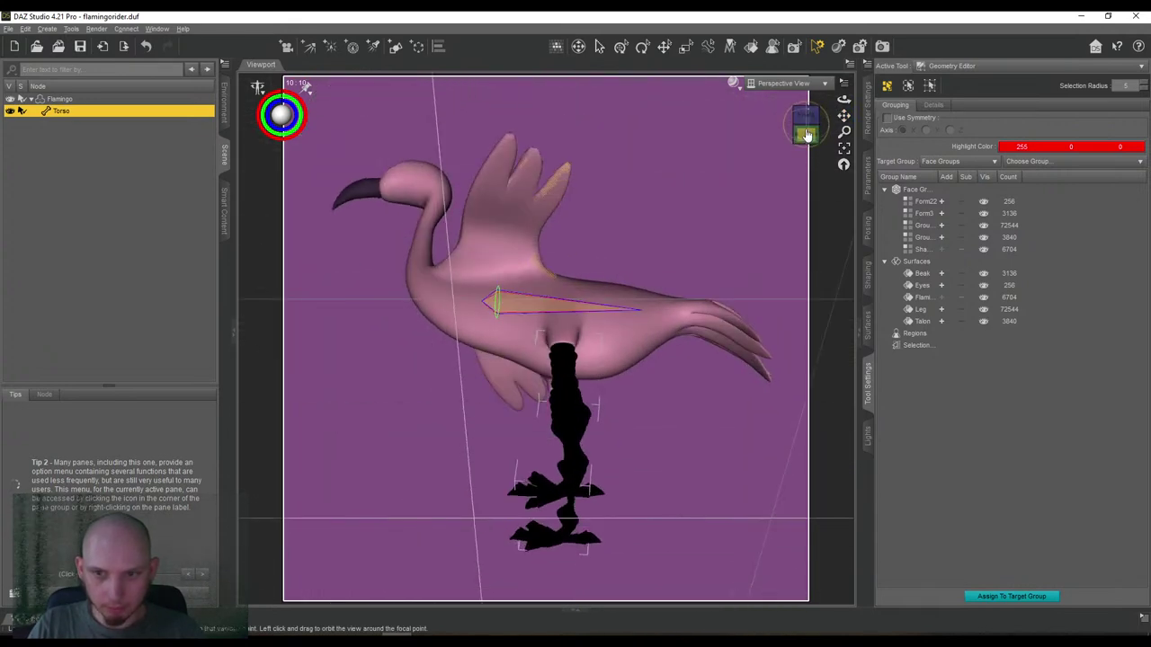
click(808, 126)
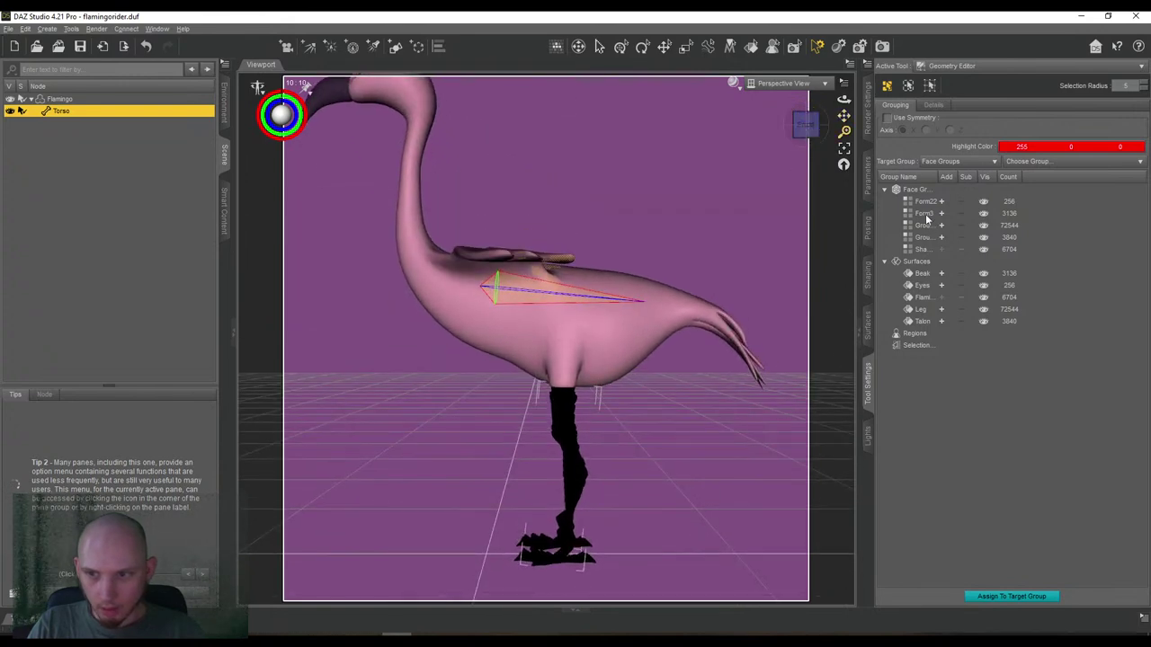
scroll(587, 228, down, 5)
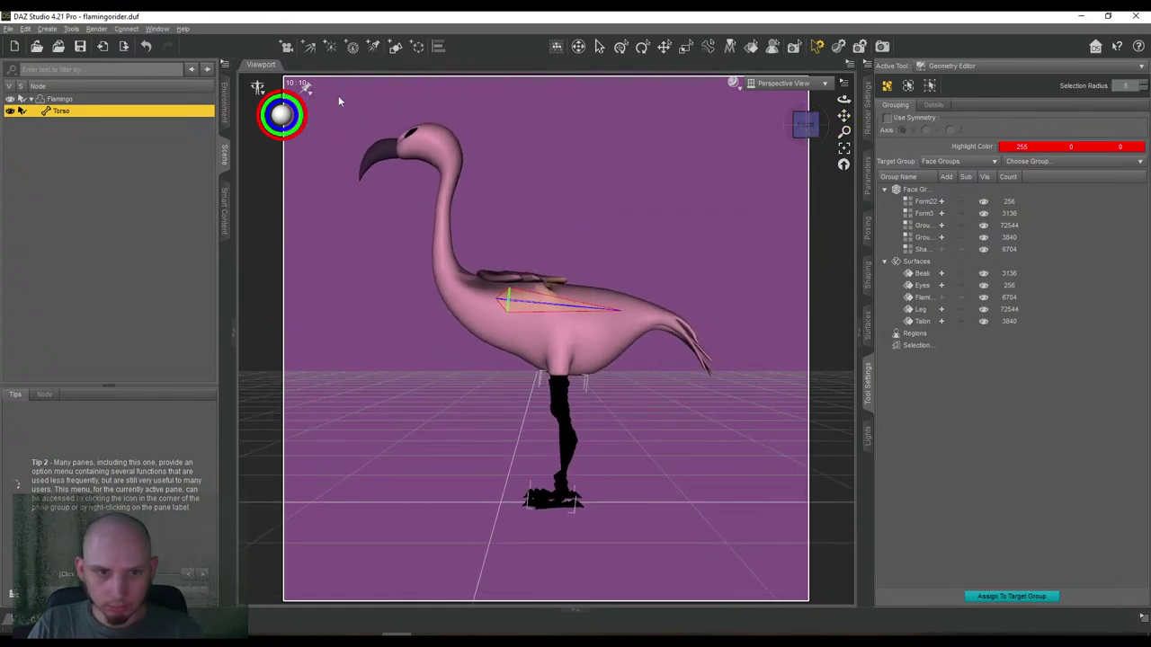
Set the Geometry Editor's selection mode to Marquee Selection and select all faces of the flamingo mesh.
right_click(582, 333)
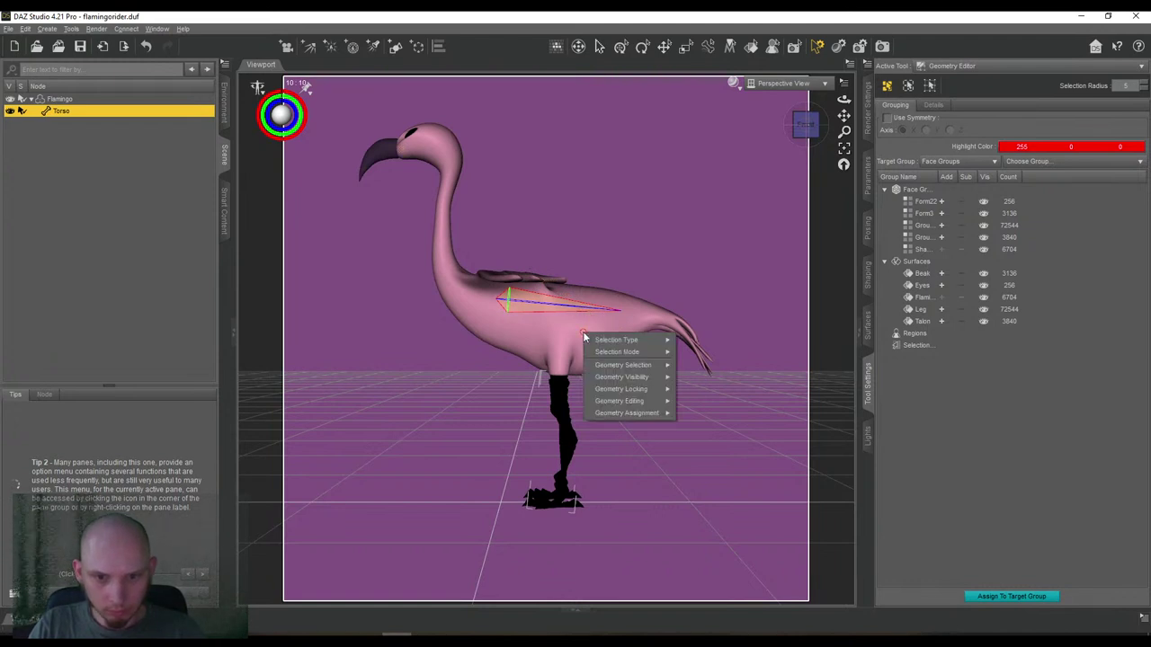
right_click(604, 206)
mouse_move(670, 226)
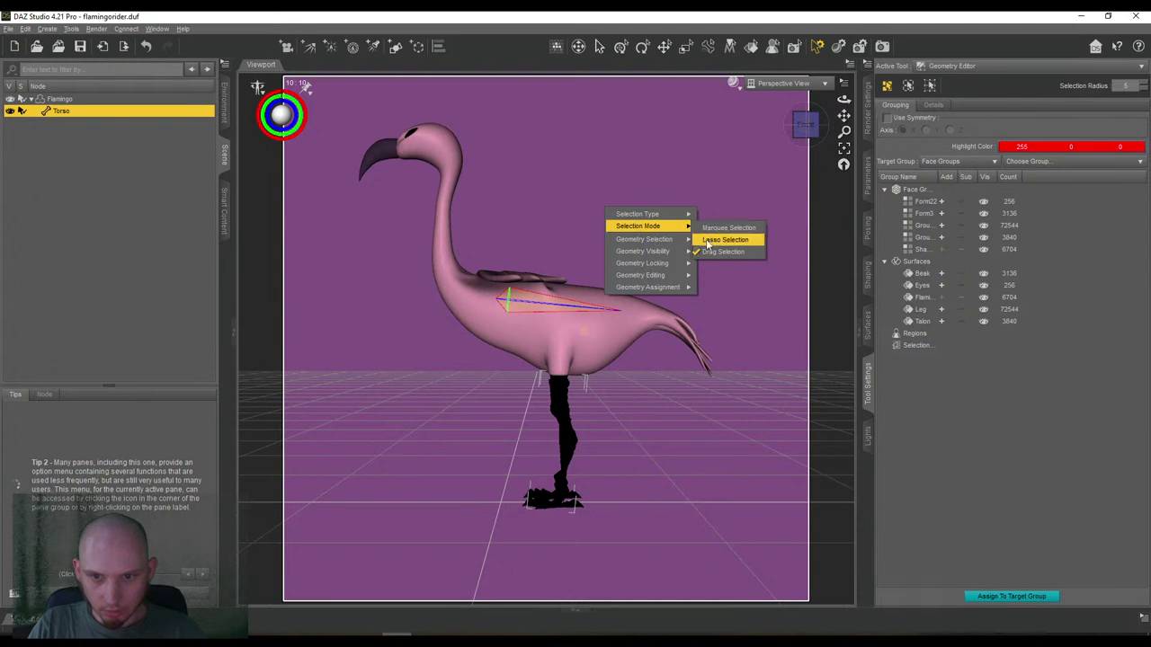
click(707, 240)
right_click(607, 244)
mouse_move(640, 264)
click(730, 264)
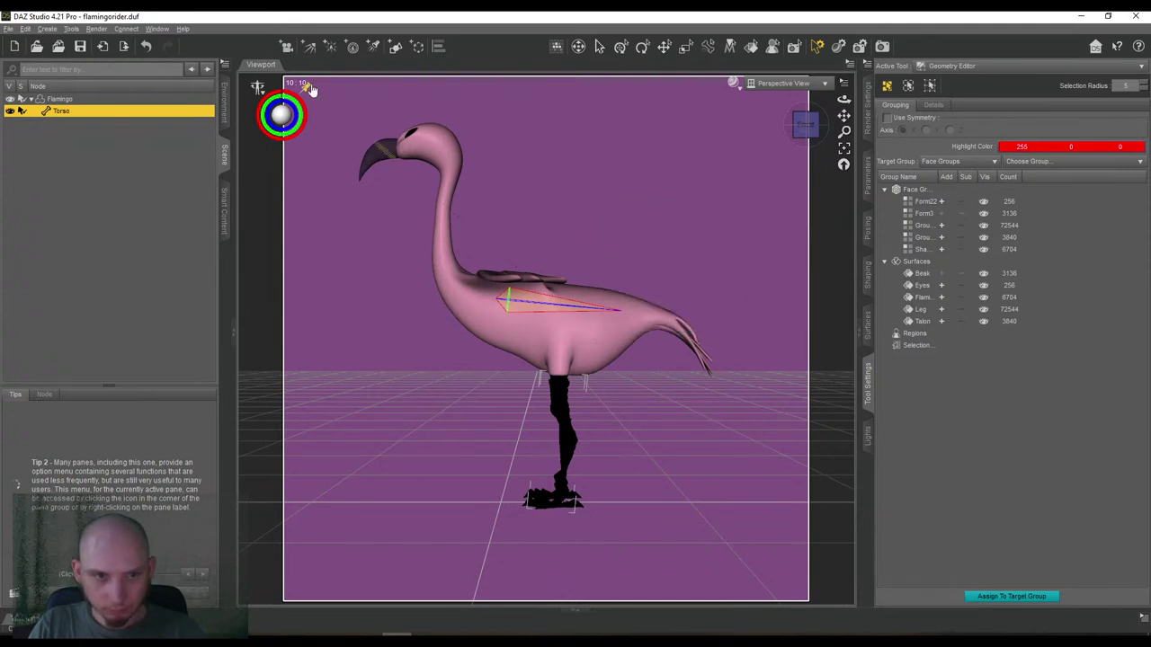
key(ctrl+a)
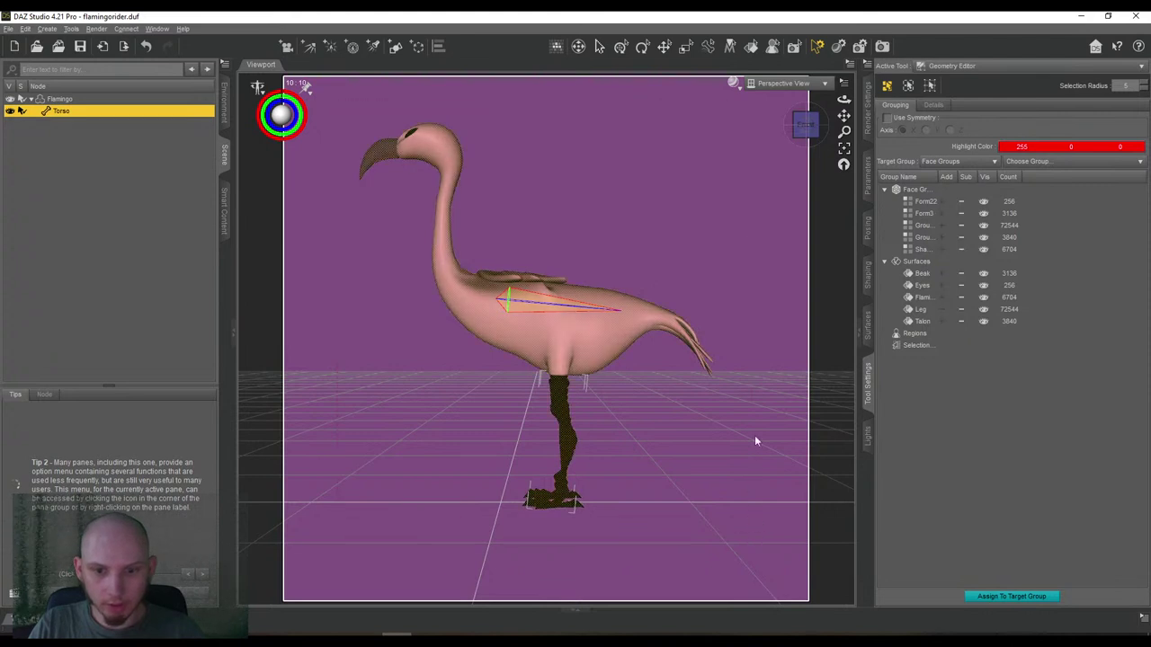
Assign all selected faces to the Form22 face group and remove the other face groups.
right_click(919, 207)
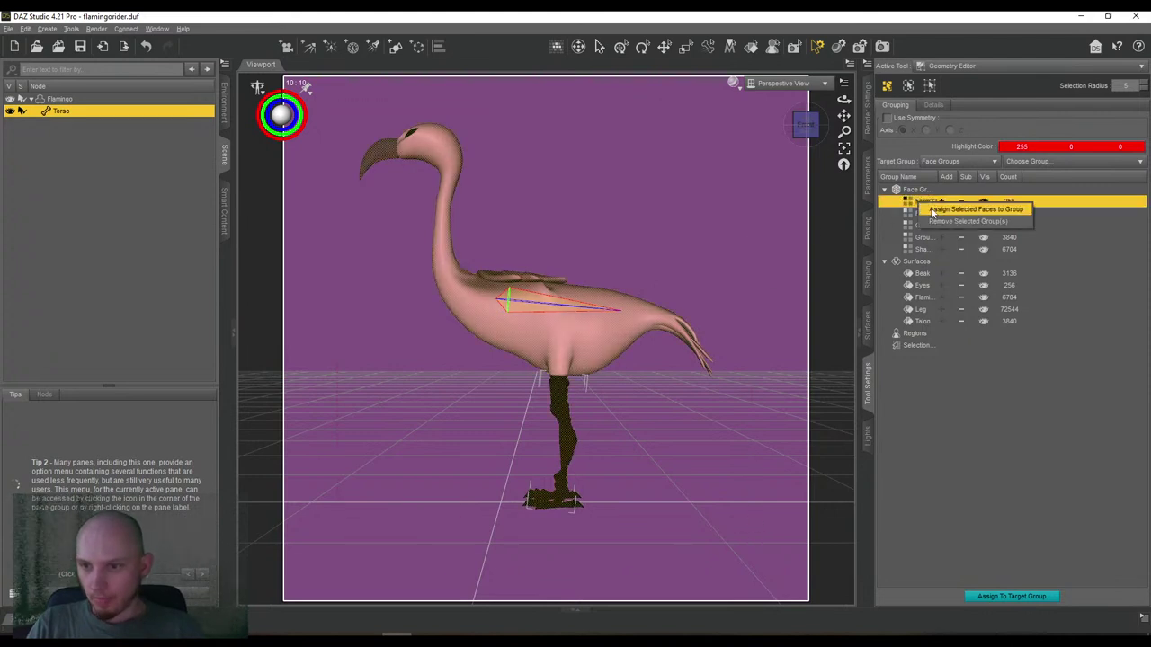
click(932, 212)
drag(931, 213, 926, 249)
click(935, 243)
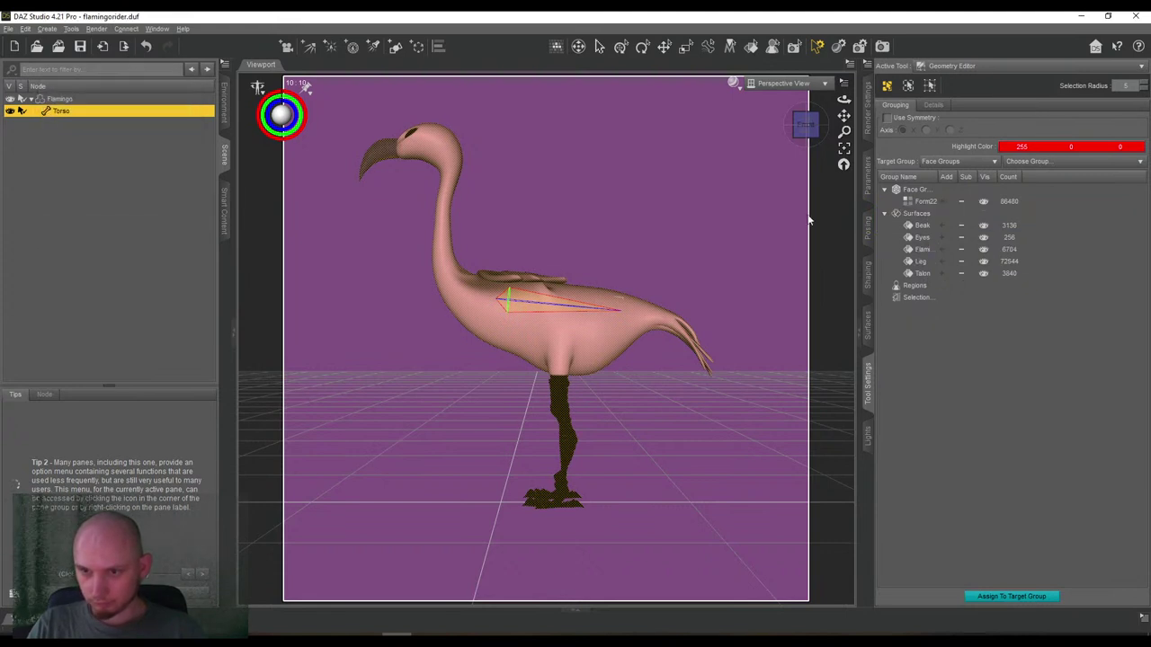
Highlight the Form22 face group and widen the Group Name column to fit the full names.
drag(845, 115, 843, 101)
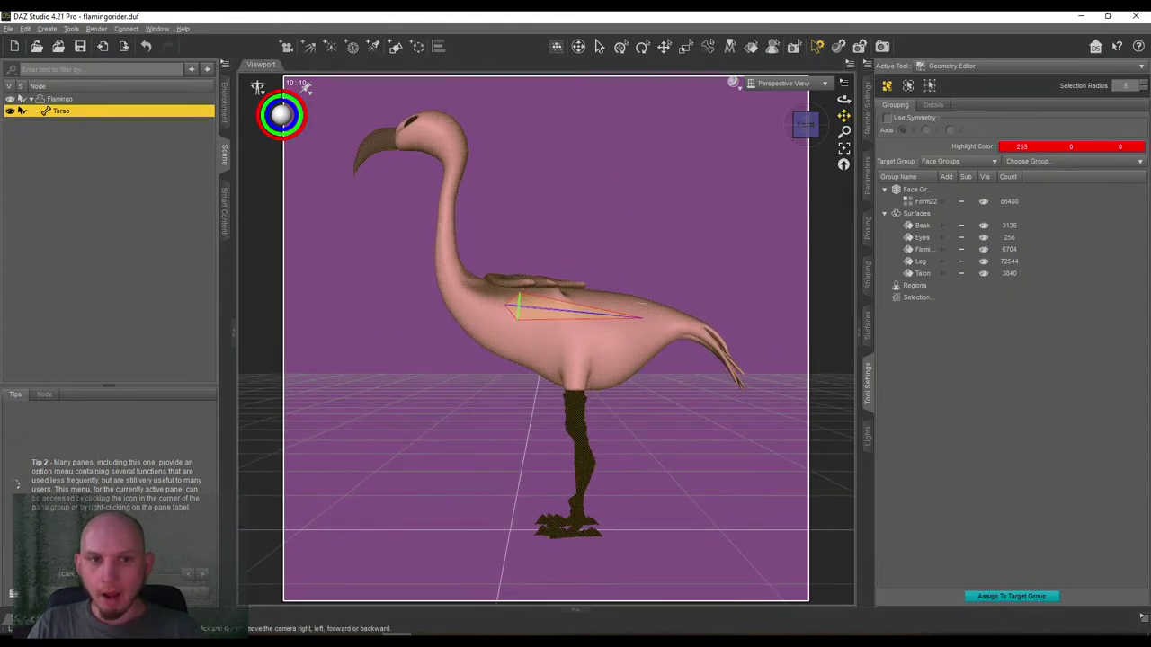
click(925, 202)
drag(941, 177, 958, 175)
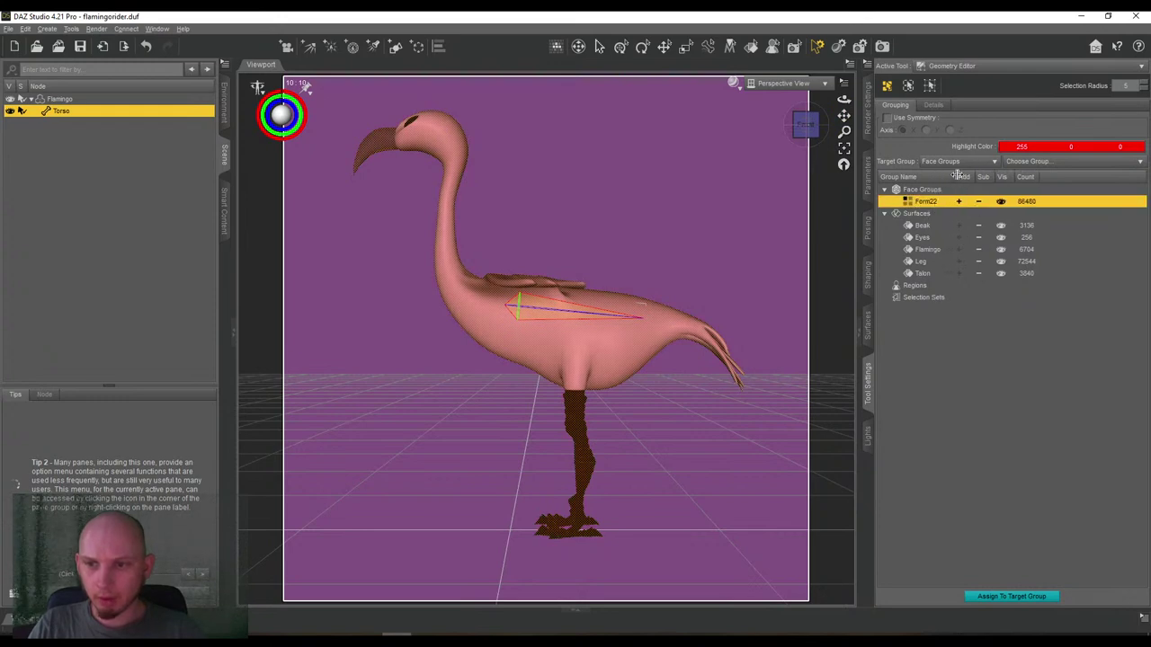
Clear the full-mesh selection and select the faces at the base of the tail, growing the selection to cover that section.
drag(804, 132, 851, 165)
click(803, 126)
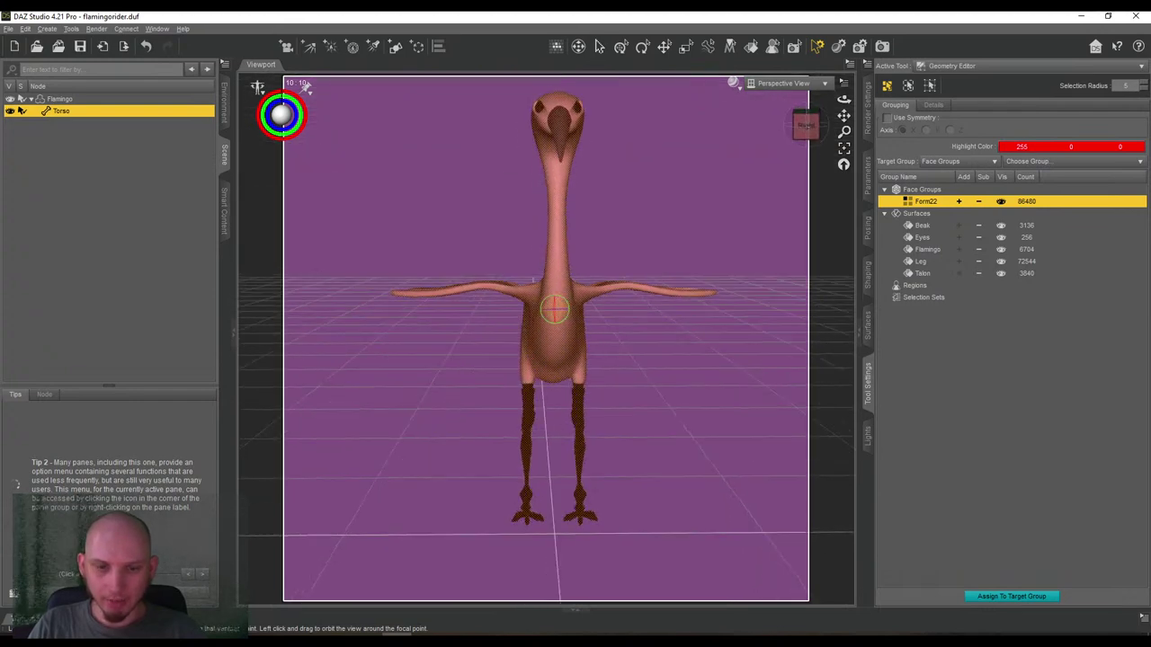
click(800, 126)
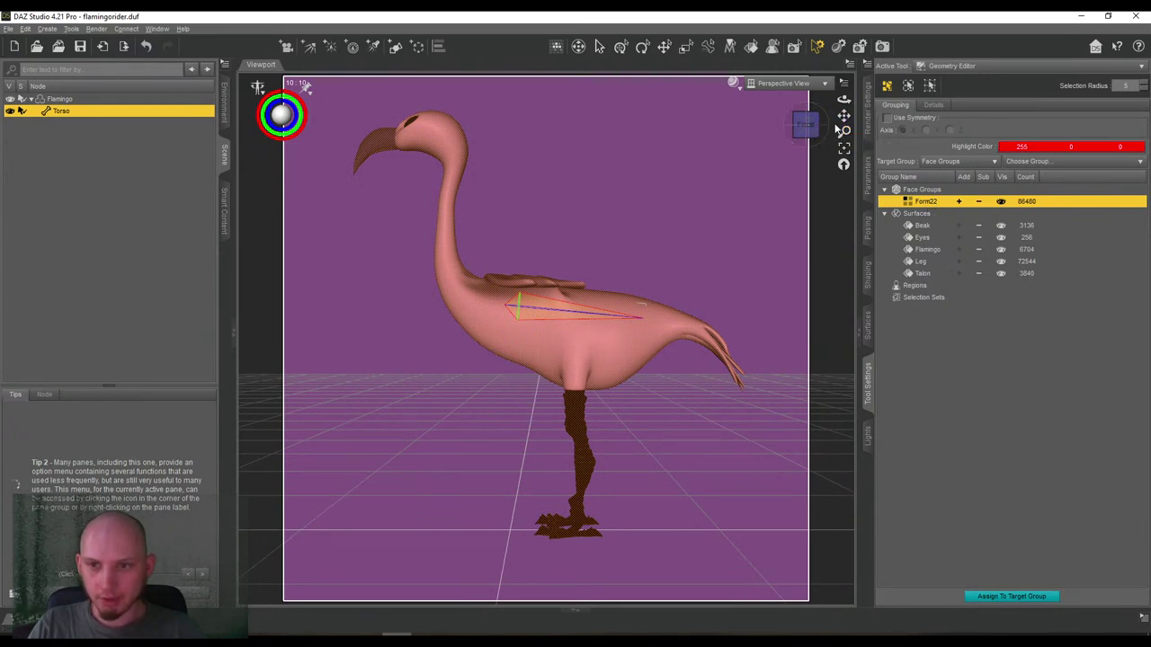
mouse_move(843, 115)
mouse_down()
mouse_move(867, 115)
mouse_move(838, 118)
mouse_up()
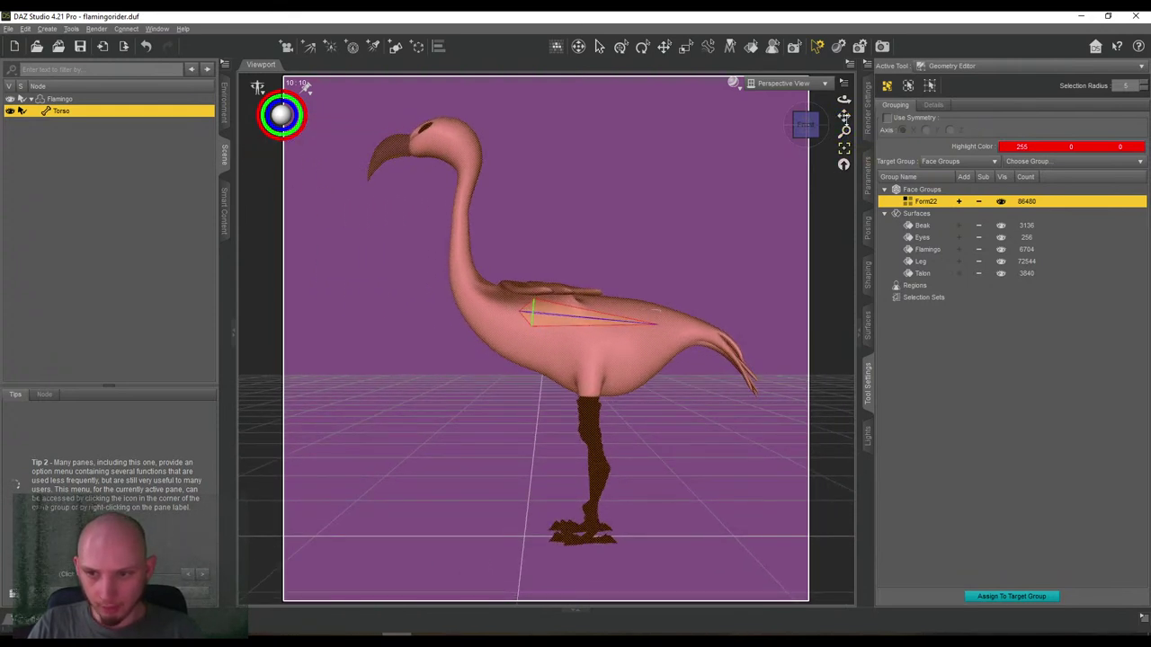
drag(843, 116, 854, 145)
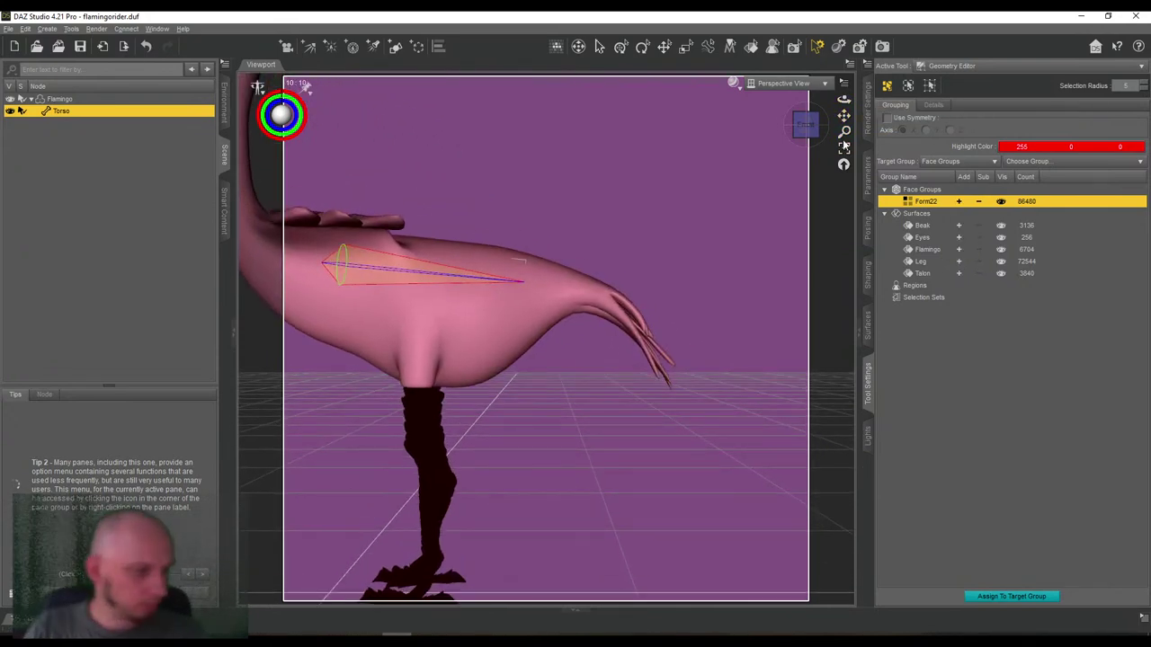
right_click(556, 240)
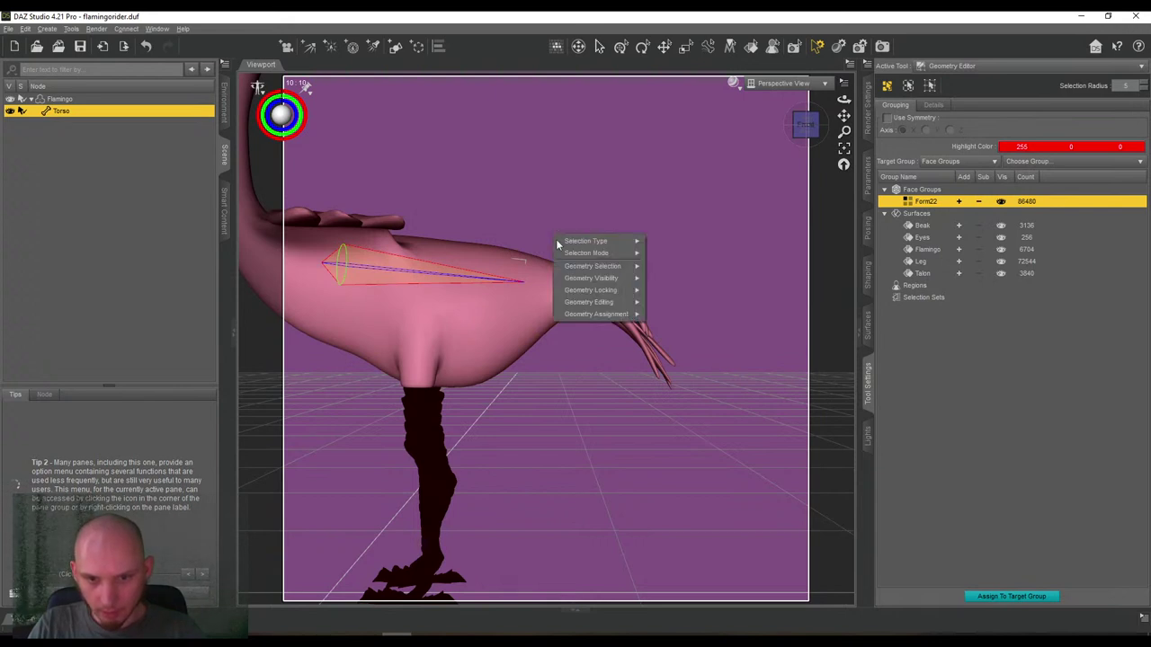
click(570, 236)
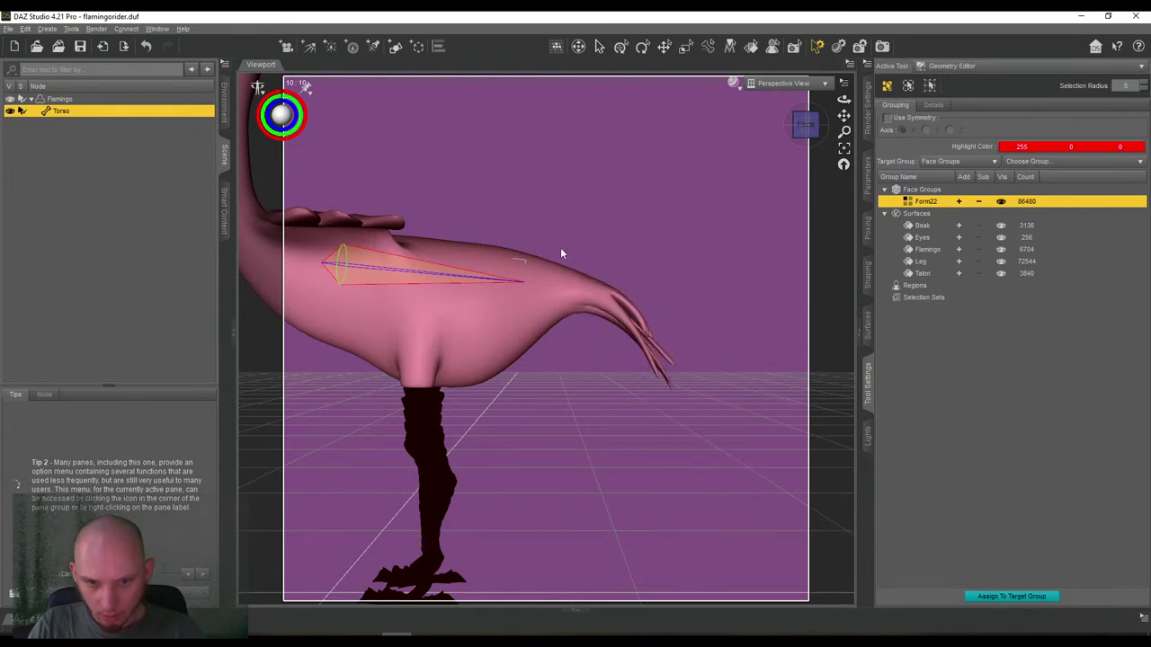
click(635, 328)
key(ctrl+plus)
key(ctrl+plus)
key(ctrl+plus)
key(ctrl+plus)
key(ctrl+plus)
key(ctrl+plus)
mouse_move(809, 138)
mouse_down()
mouse_move(692, 197)
mouse_move(660, 200)
mouse_move(584, 157)
mouse_move(623, 115)
mouse_move(701, 111)
mouse_move(766, 155)
mouse_move(807, 151)
mouse_move(817, 123)
mouse_move(843, 114)
mouse_move(807, 124)
mouse_up()
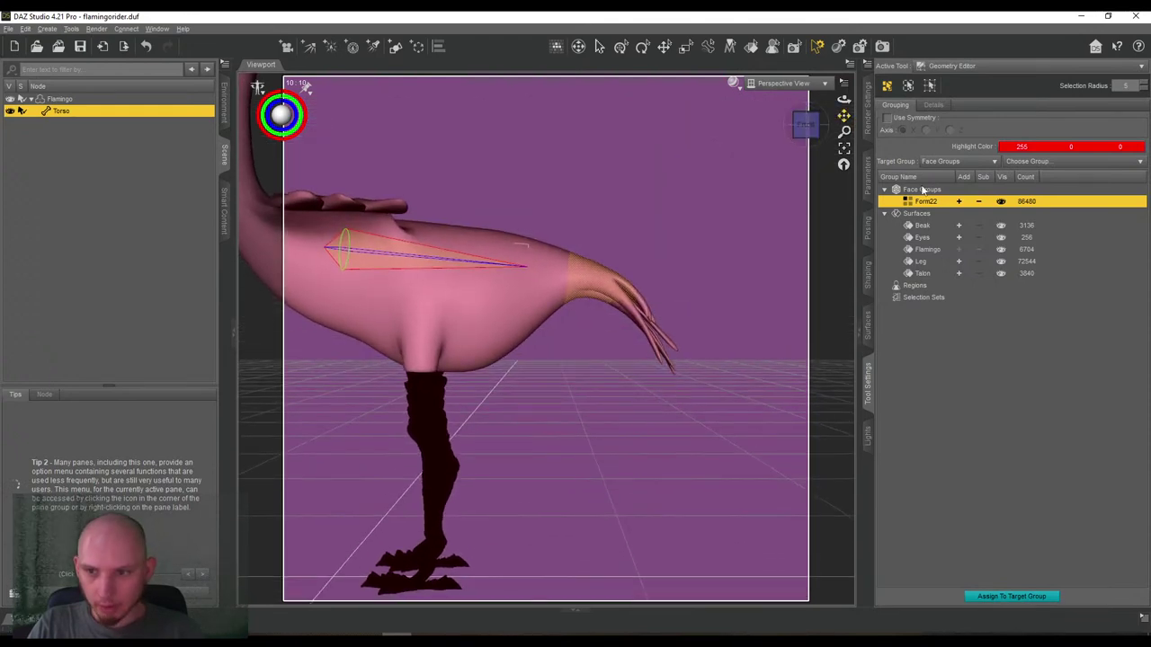
Create a face group named Tail1 from the selected tail-base faces and hide it.
right_click(924, 192)
click(939, 198)
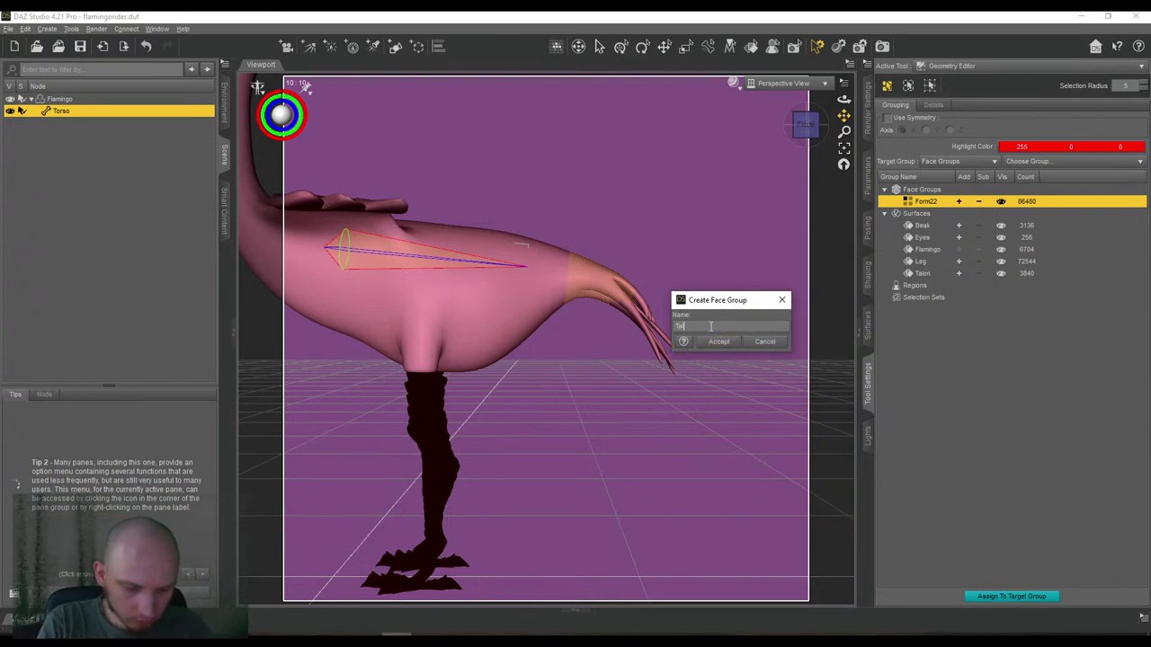
click(718, 344)
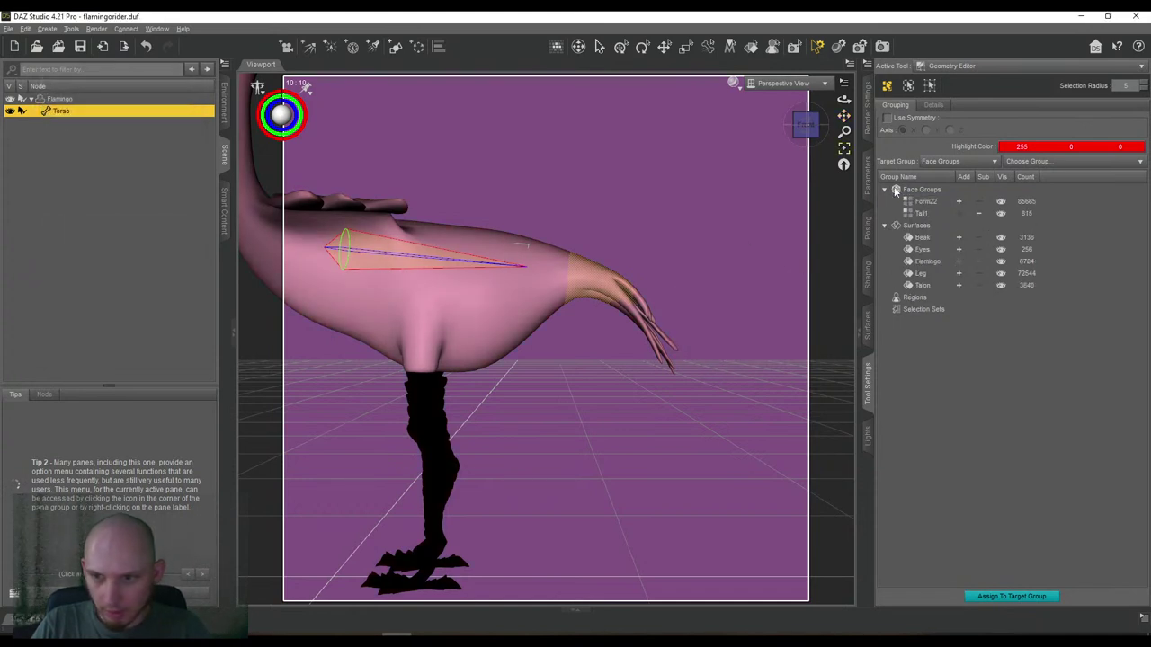
click(998, 216)
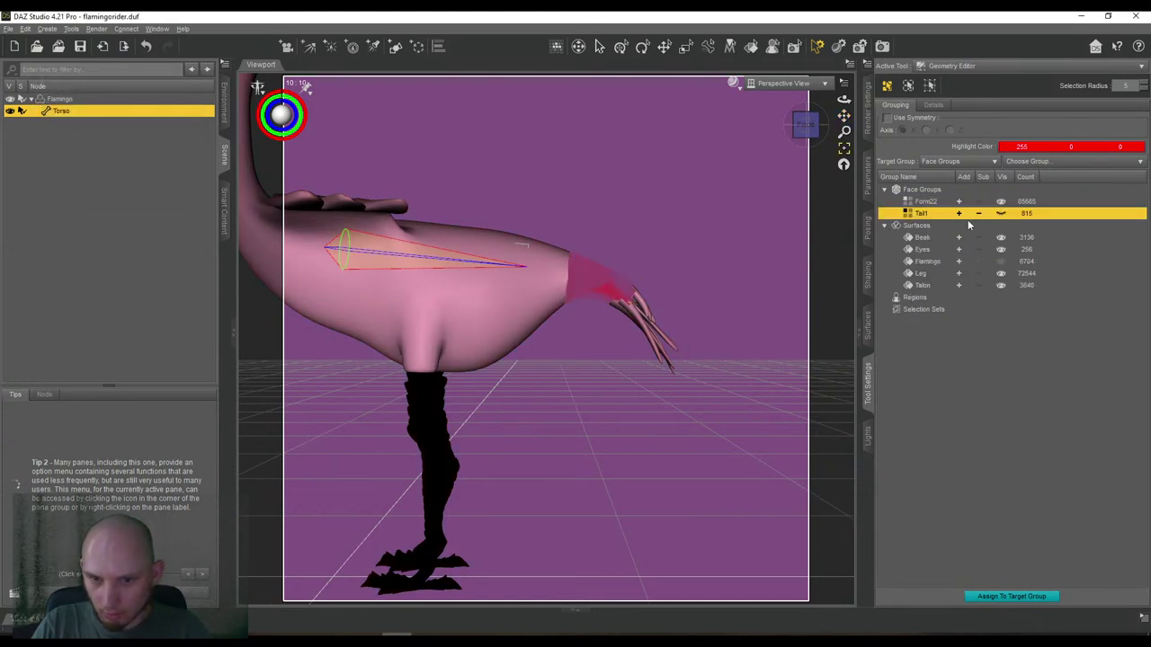
Select all the tail feather faces and create a face group named Tail2 from them.
right_click(601, 258)
click(618, 224)
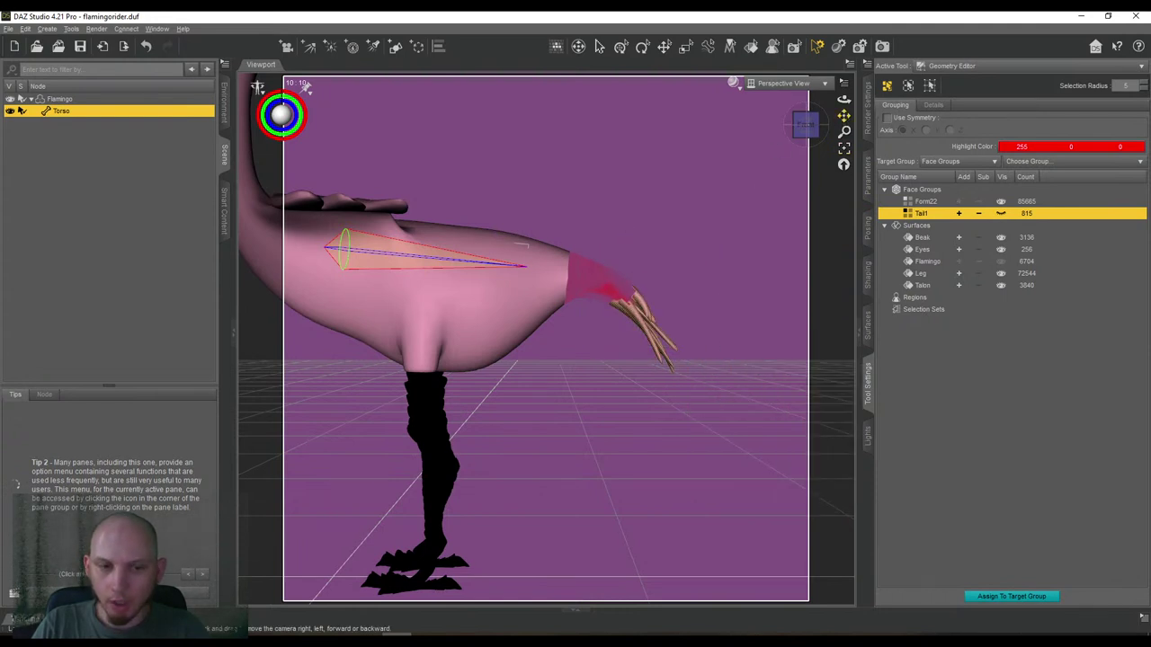
drag(843, 116, 840, 105)
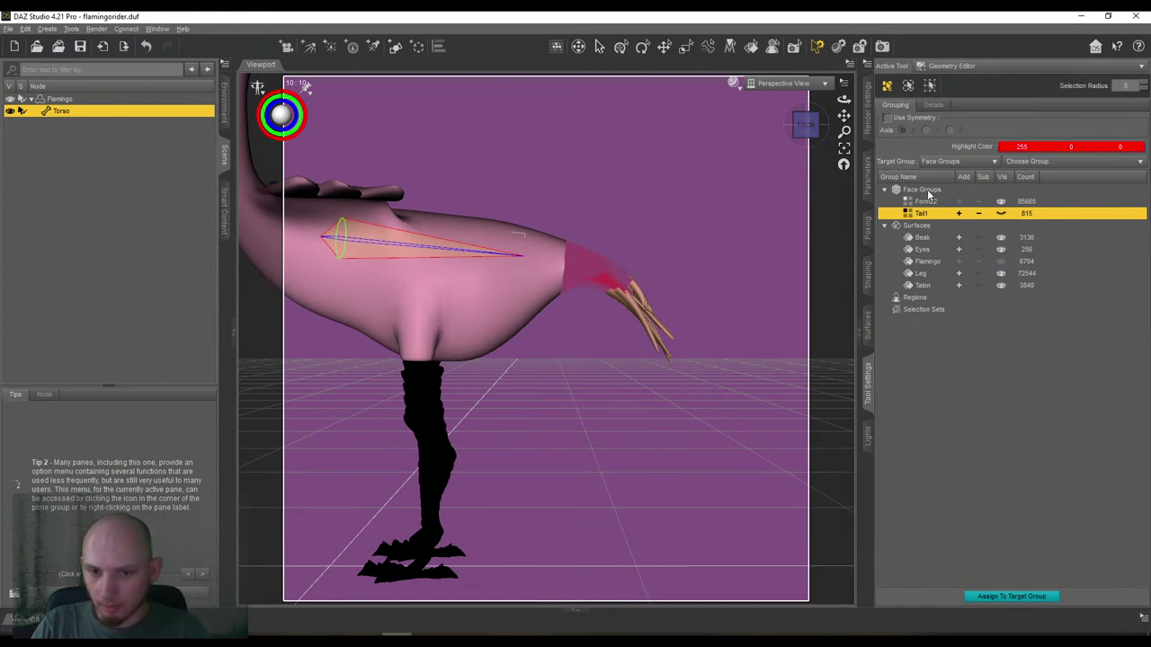
click(926, 190)
right_click(928, 191)
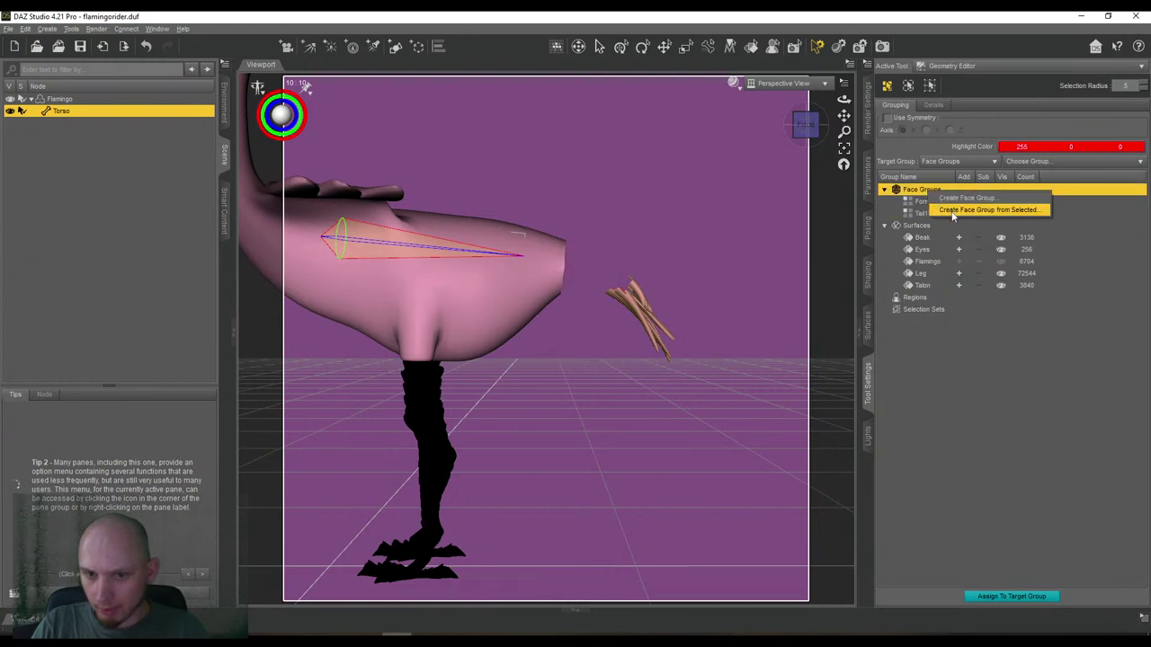
click(980, 208)
click(730, 325)
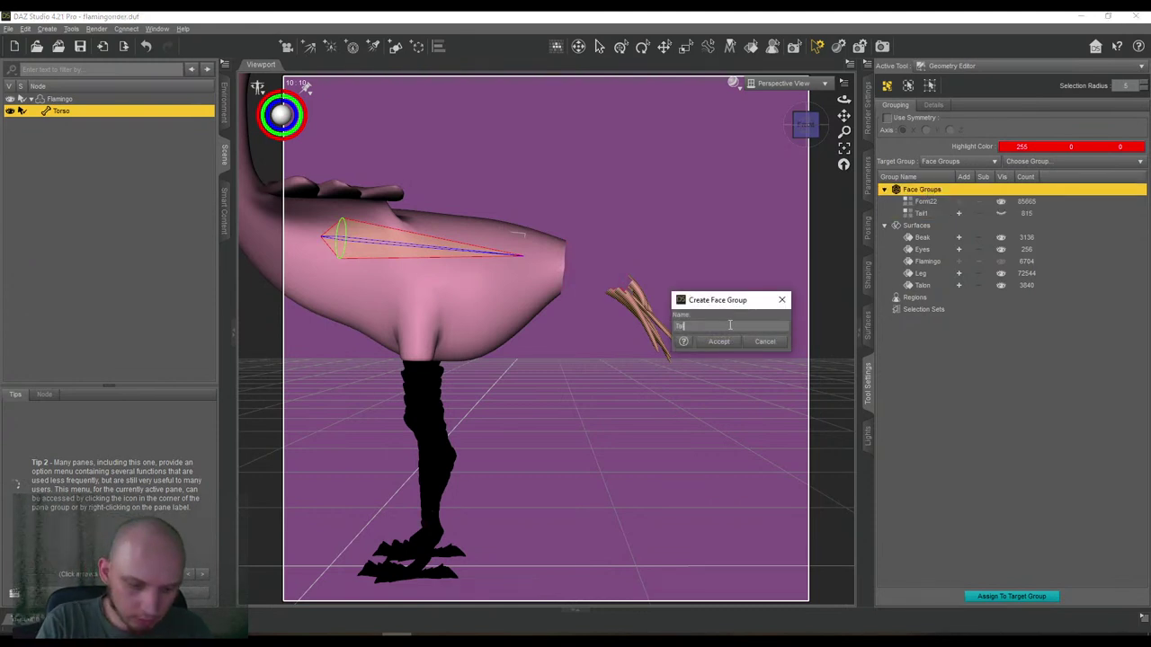
click(719, 343)
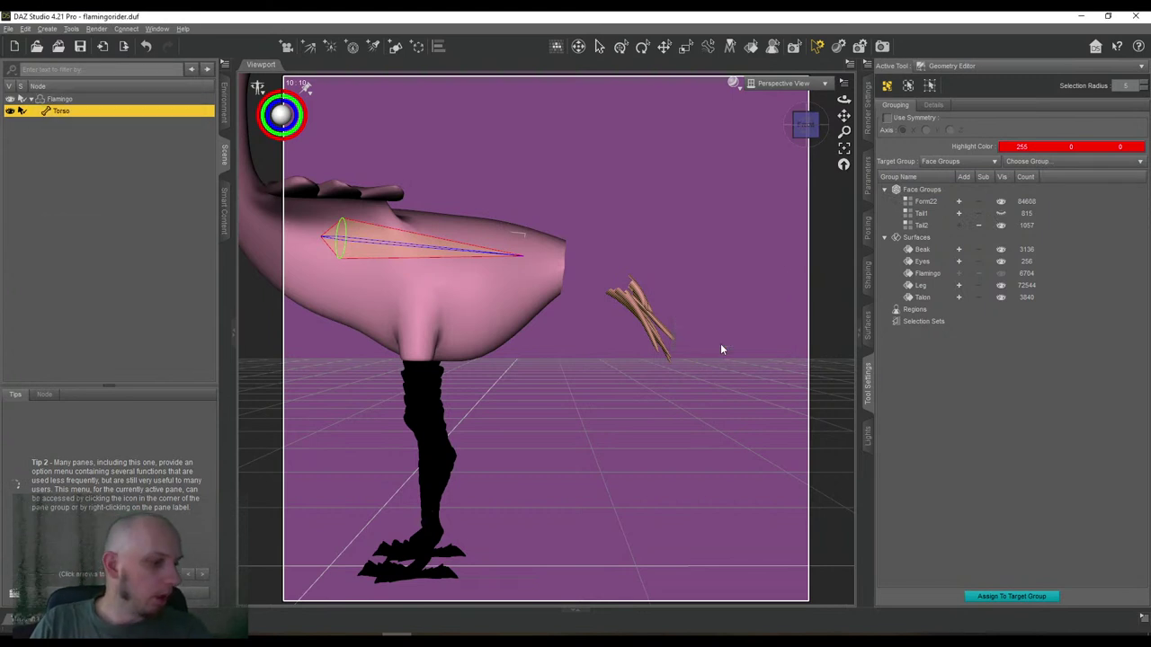
Check the tail feather selection from several angles and hide the Tail2 face group.
right_click(624, 183)
click(843, 119)
drag(843, 118, 906, 160)
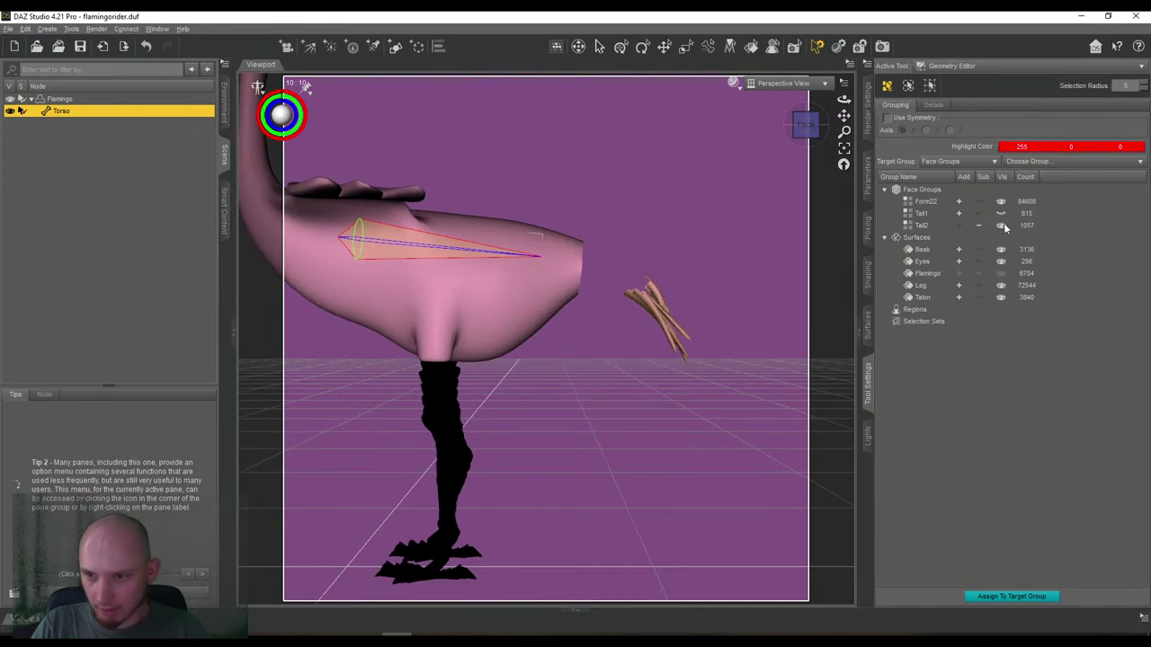
right_click(685, 208)
click(692, 180)
drag(844, 116, 939, 95)
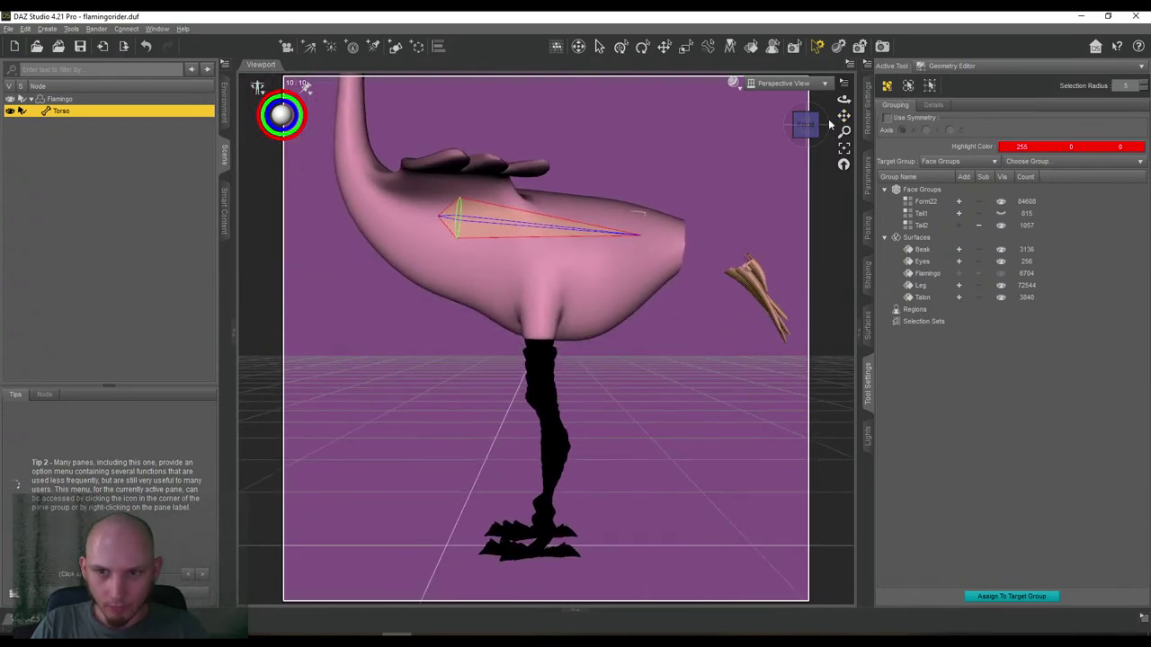
drag(803, 126, 859, 144)
click(791, 126)
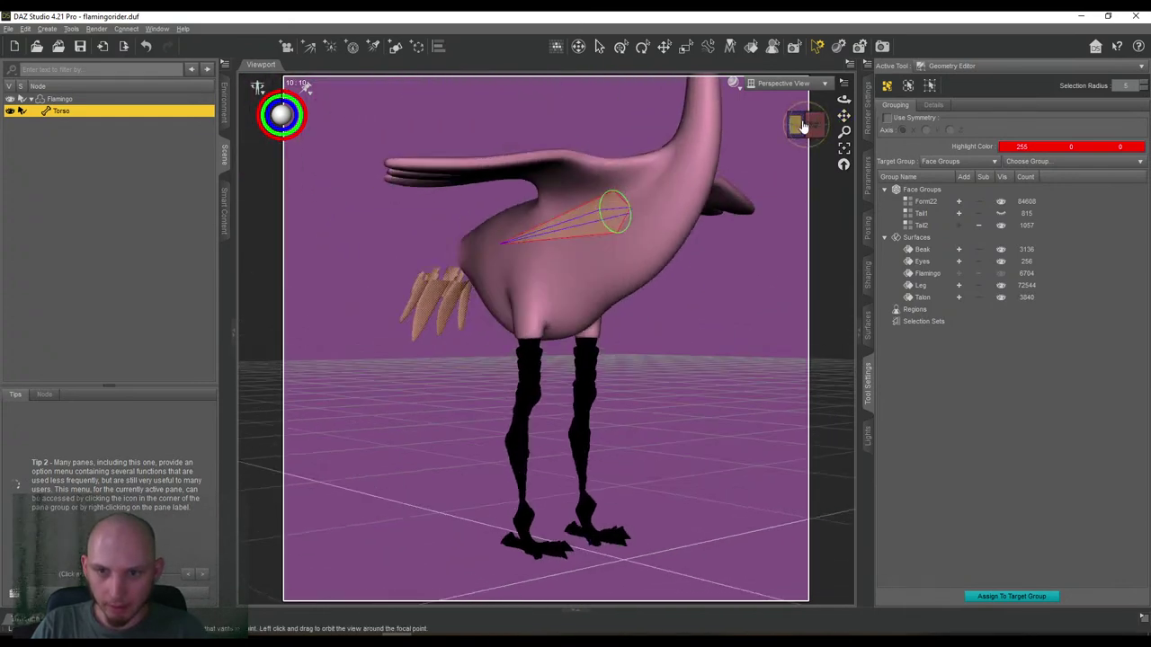
click(815, 126)
click(820, 126)
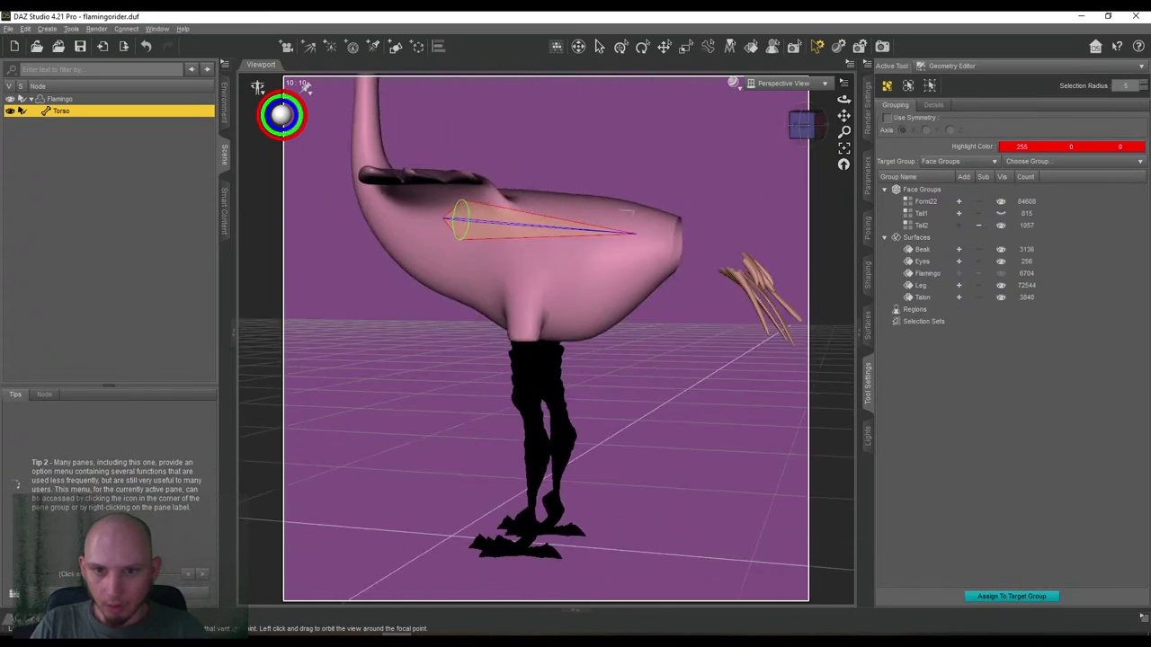
click(997, 226)
click(998, 226)
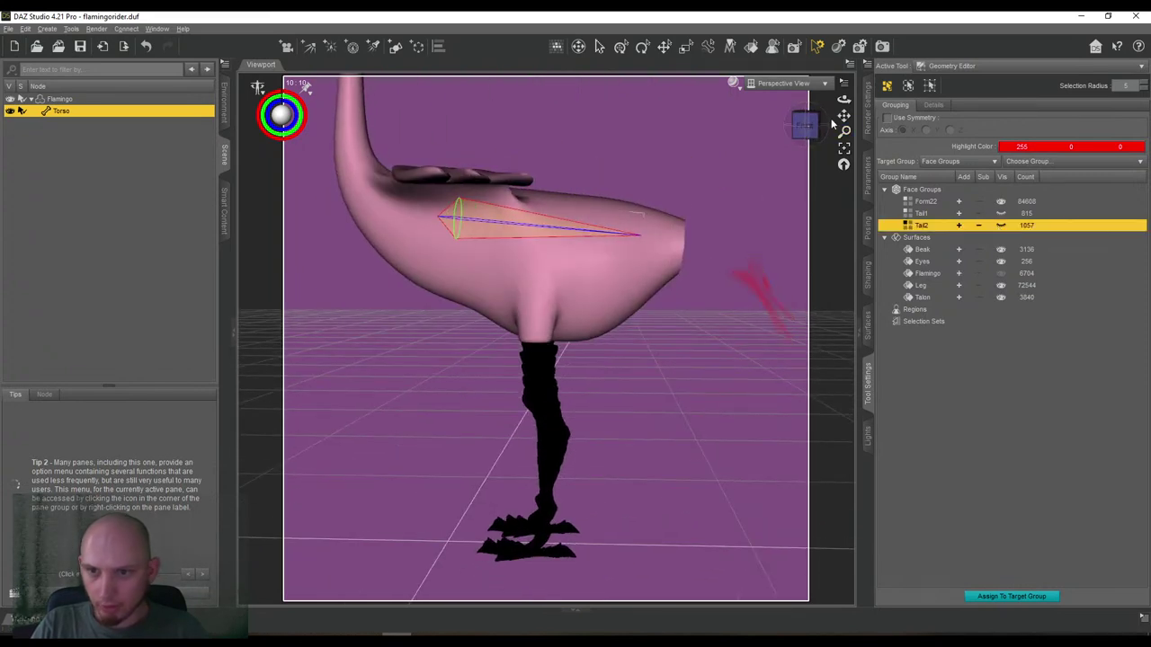
Select the faces of the flamingo's left upper leg, from the body down to the knee.
drag(844, 117, 764, 135)
click(801, 127)
mouse_move(843, 117)
mouse_down()
mouse_move(843, 94)
mouse_move(842, 117)
mouse_up()
scroll(843, 117, up, 3)
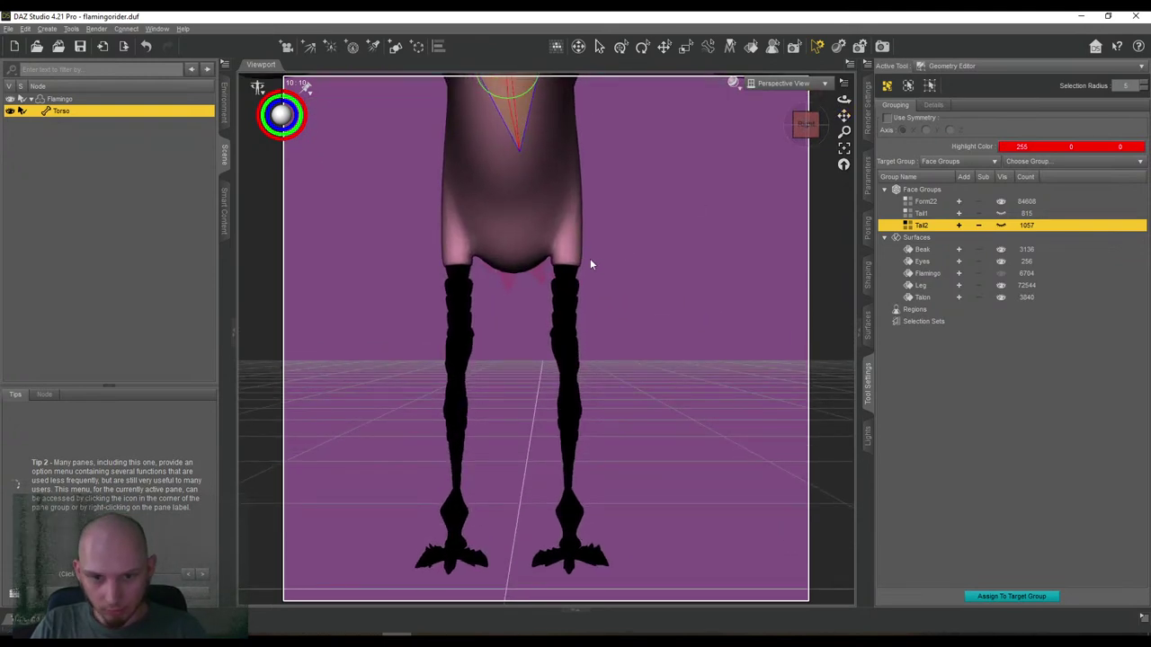
drag(806, 127, 843, 151)
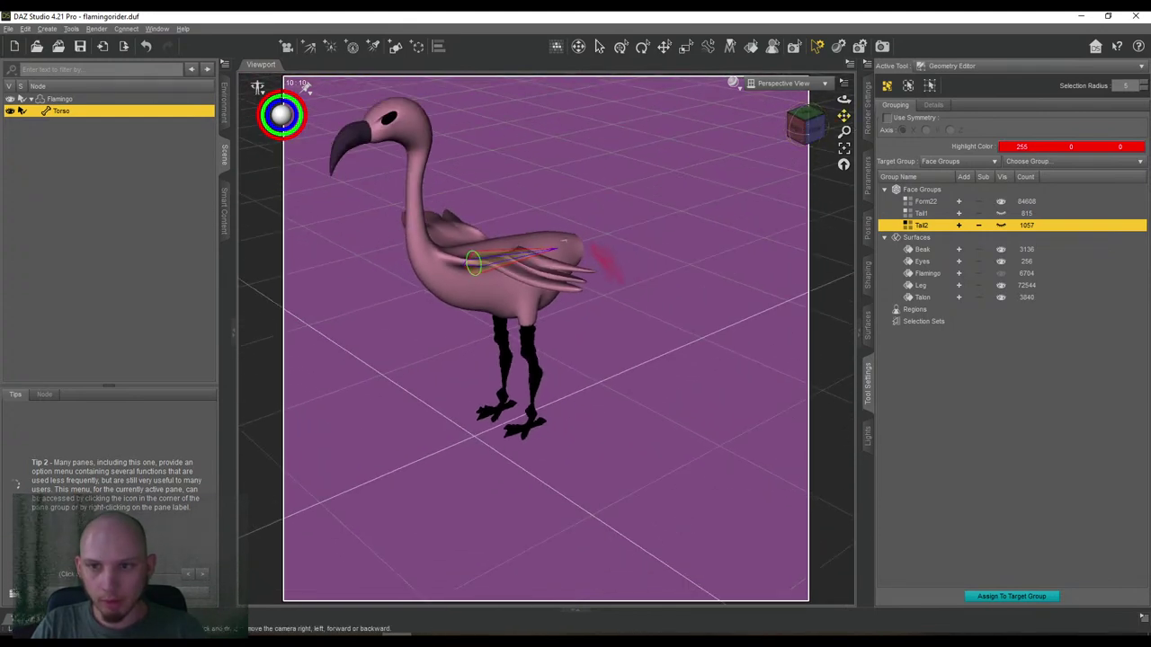
click(809, 126)
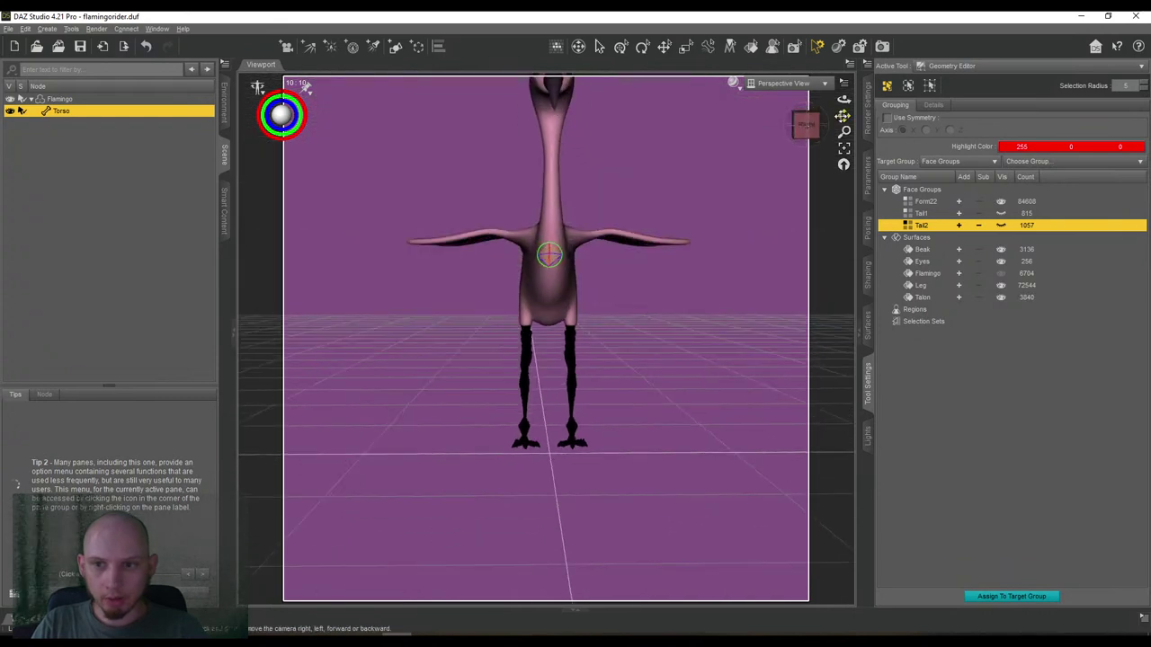
drag(843, 116, 820, 87)
right_drag(843, 116, 849, 84)
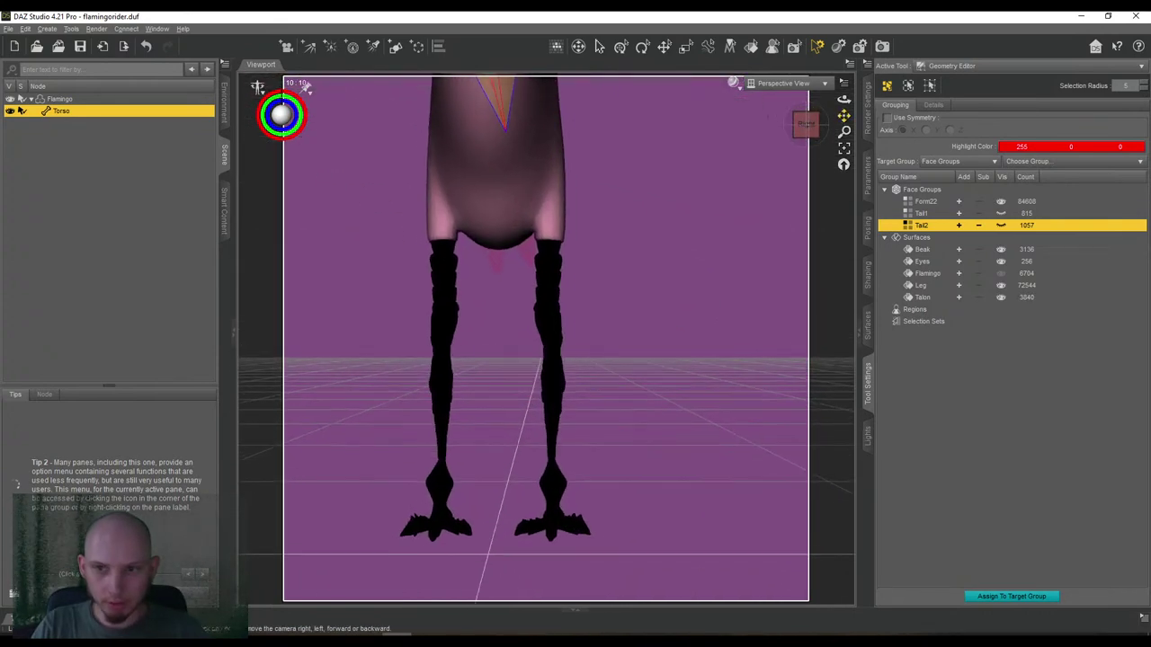
drag(843, 116, 856, 123)
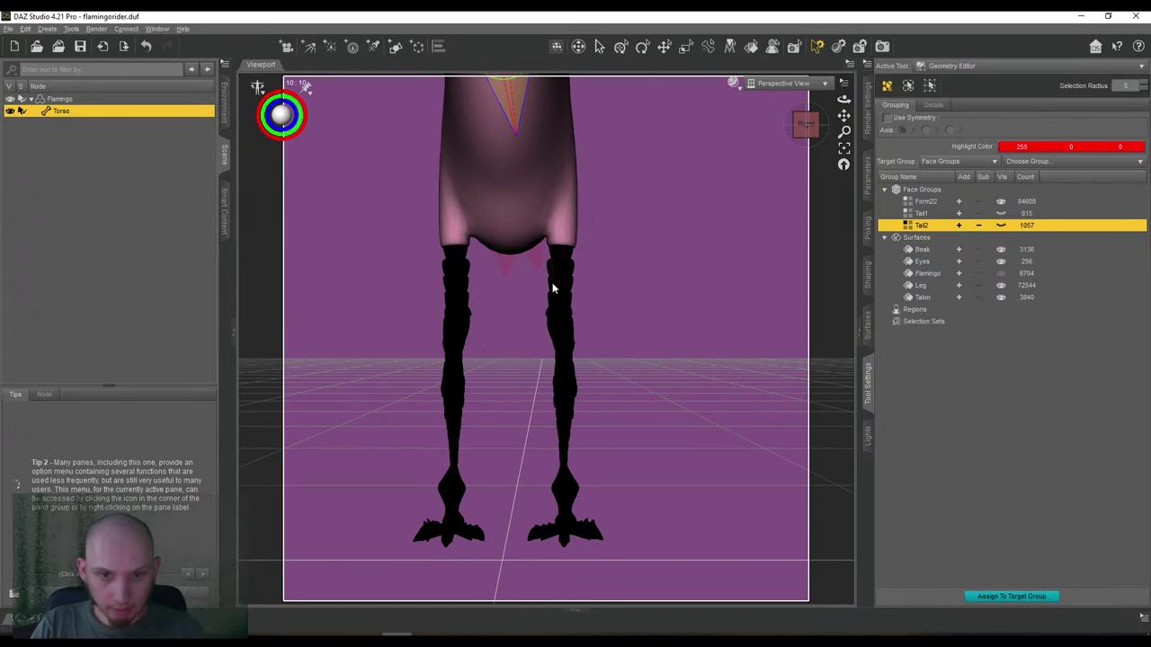
click(546, 337)
drag(798, 135, 948, 141)
drag(629, 149, 618, 353)
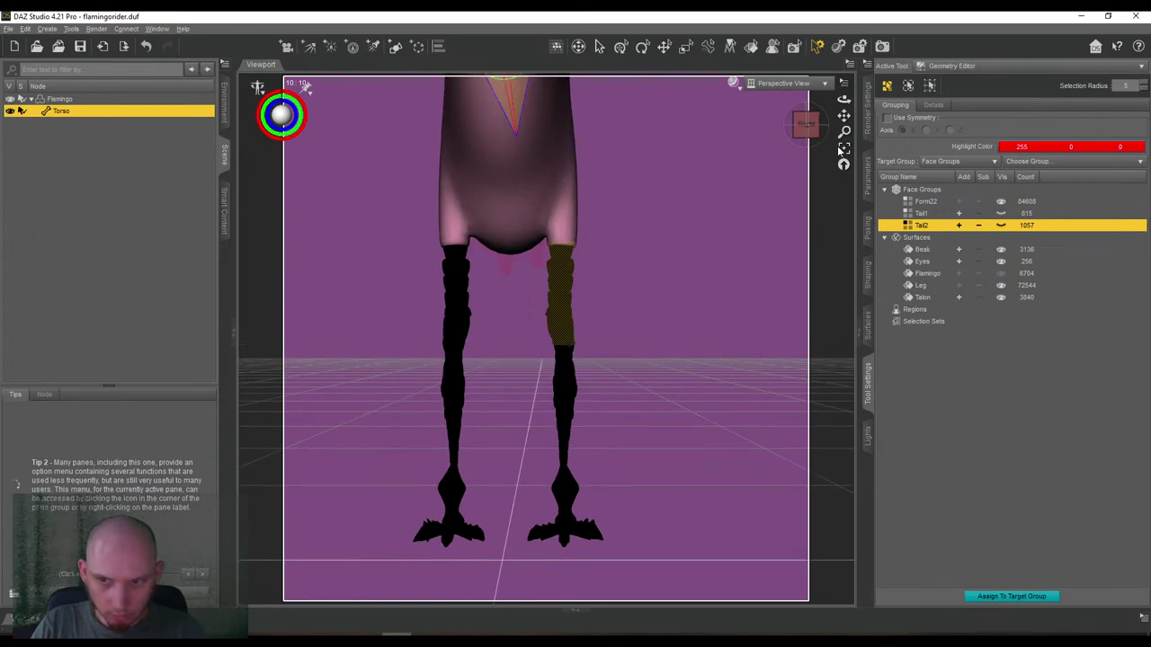
Check the left upper leg selection from several angles, previewing it in NVIDIA Iray before returning to Texture Shaded.
key(ctrl+z)
drag(809, 129, 788, 188)
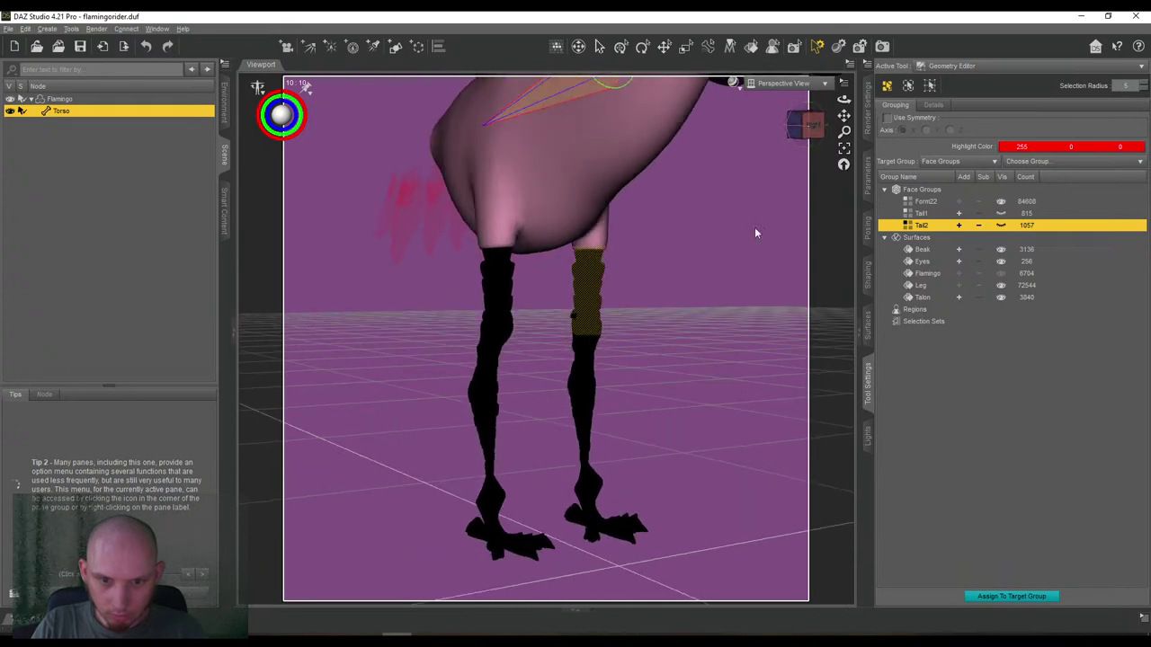
click(806, 124)
drag(806, 124, 800, 129)
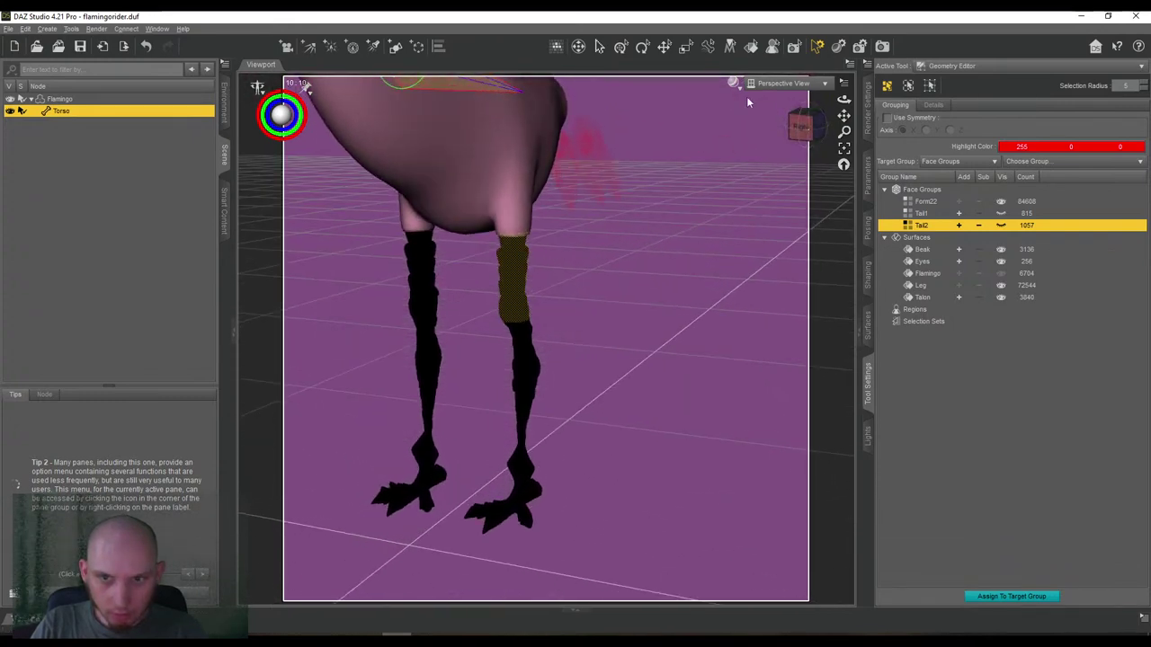
click(732, 86)
click(709, 243)
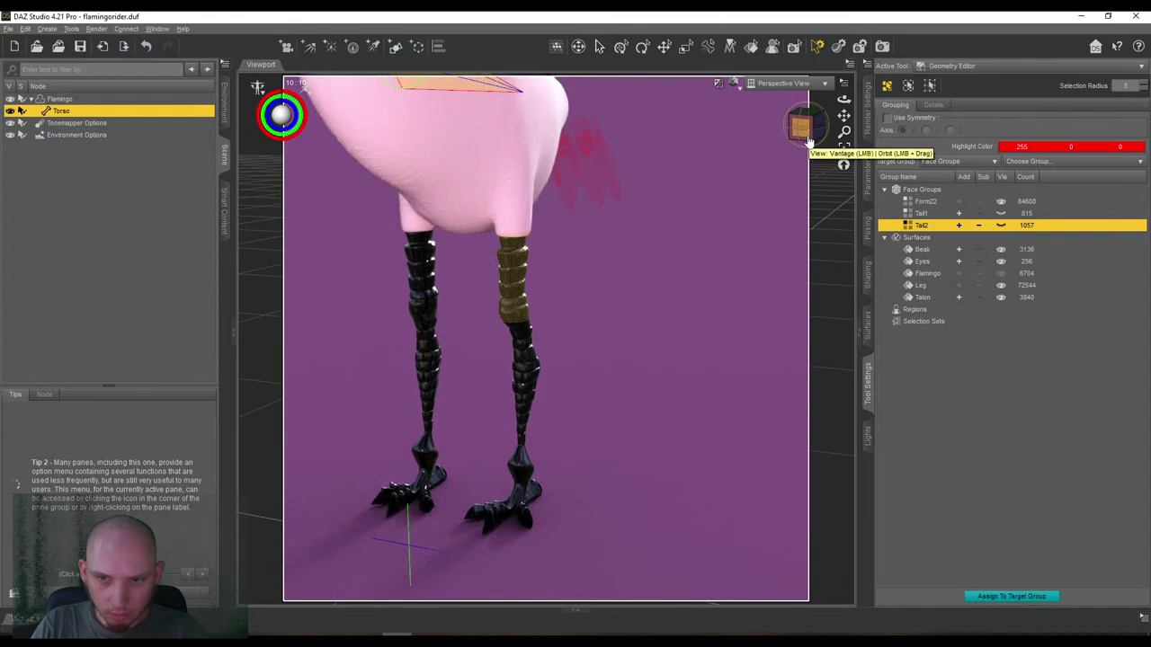
click(732, 83)
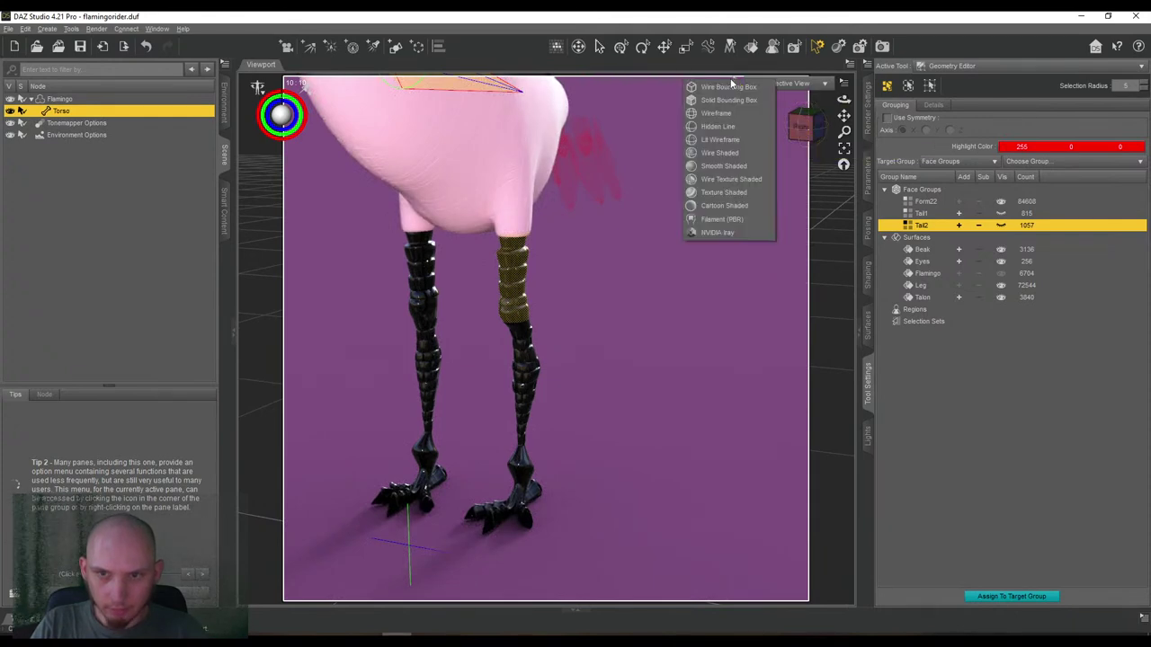
click(723, 192)
click(808, 128)
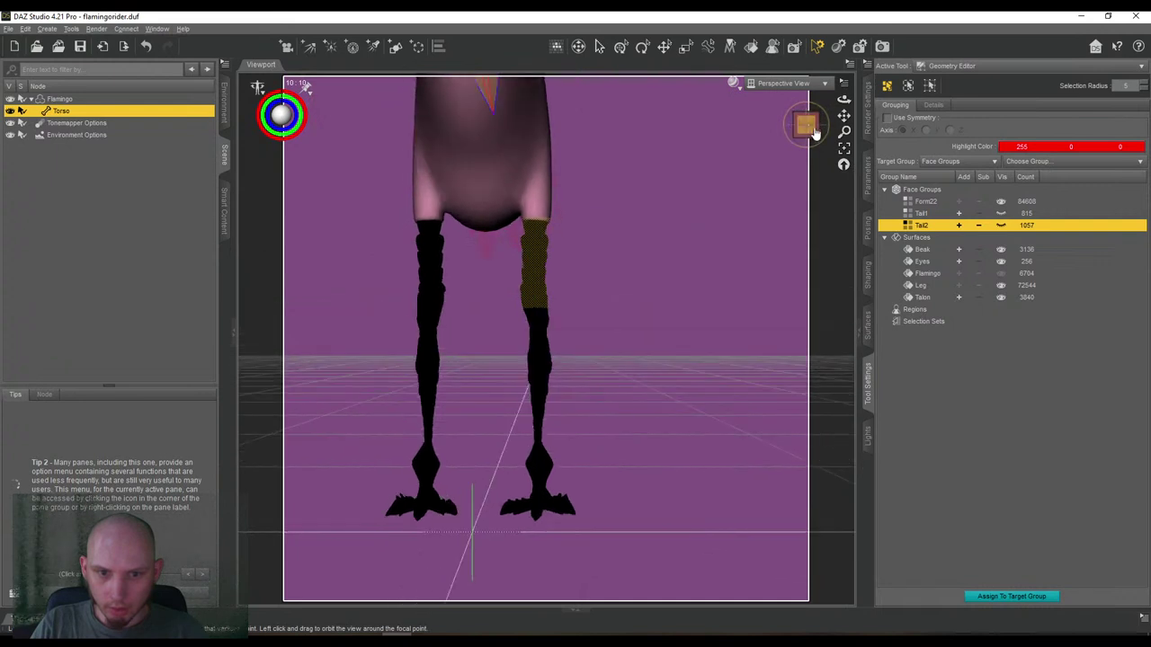
drag(844, 116, 906, 105)
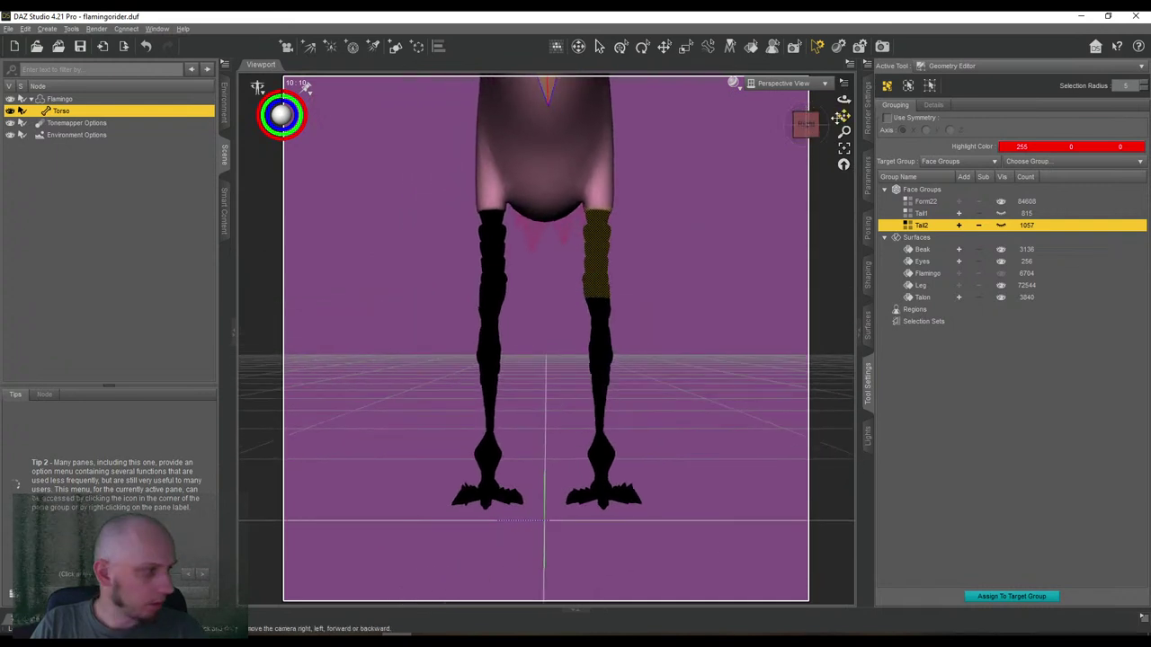
Create a face group named Left Thigh from the selected upper leg faces and hide it.
click(925, 190)
click(806, 125)
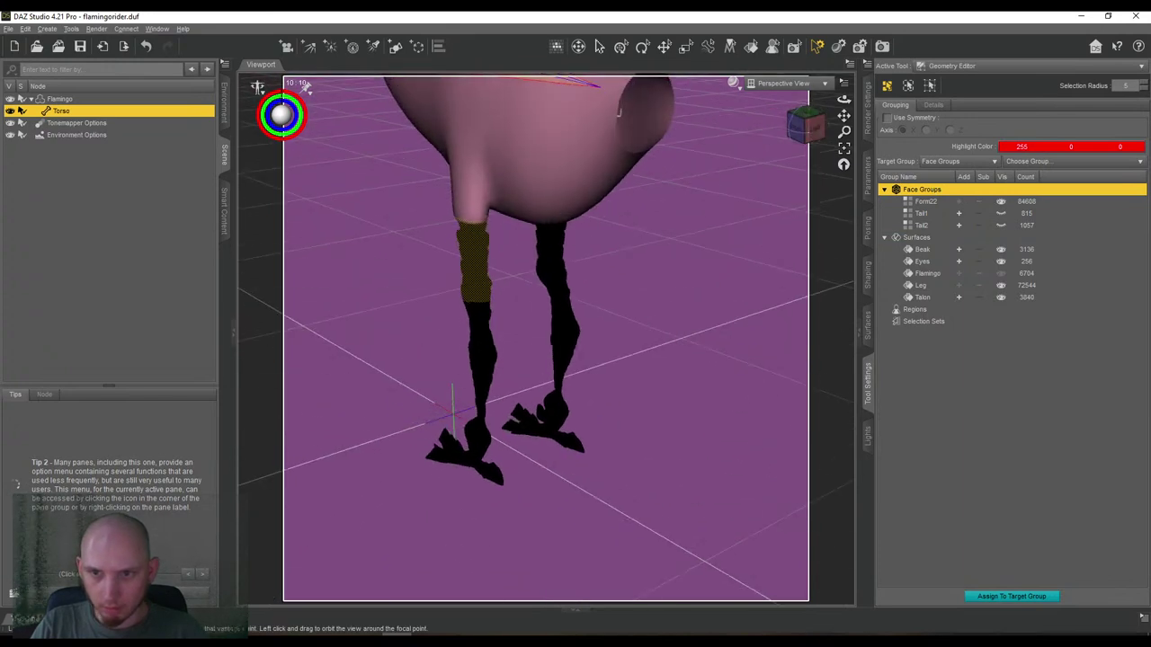
click(811, 129)
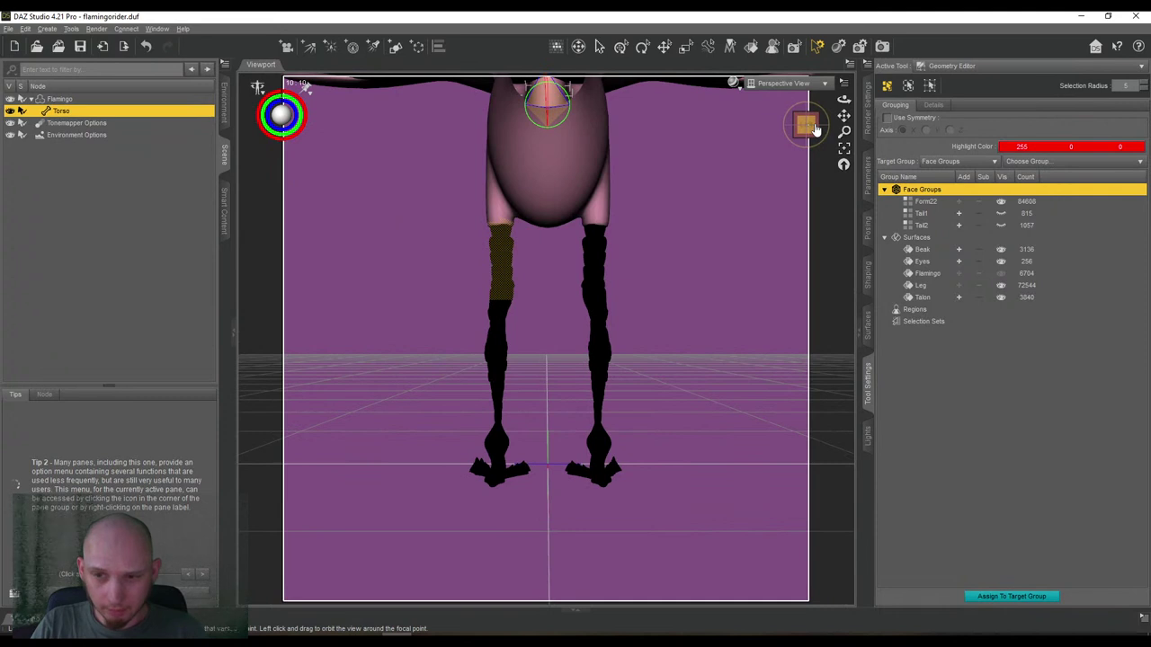
right_click(931, 189)
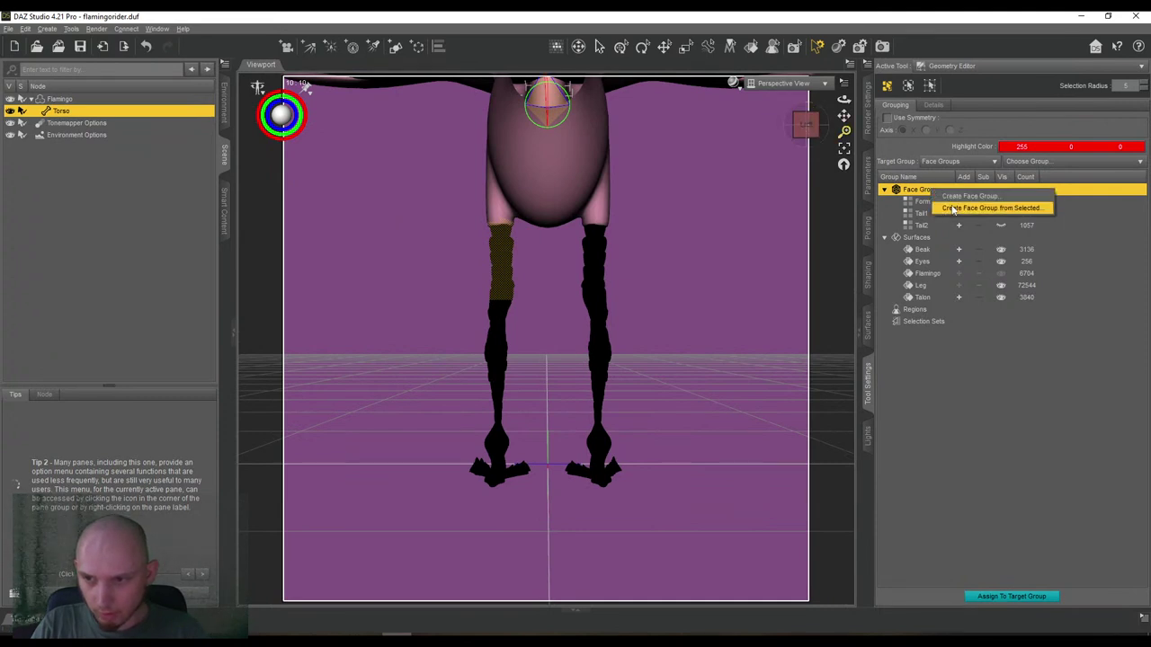
click(955, 209)
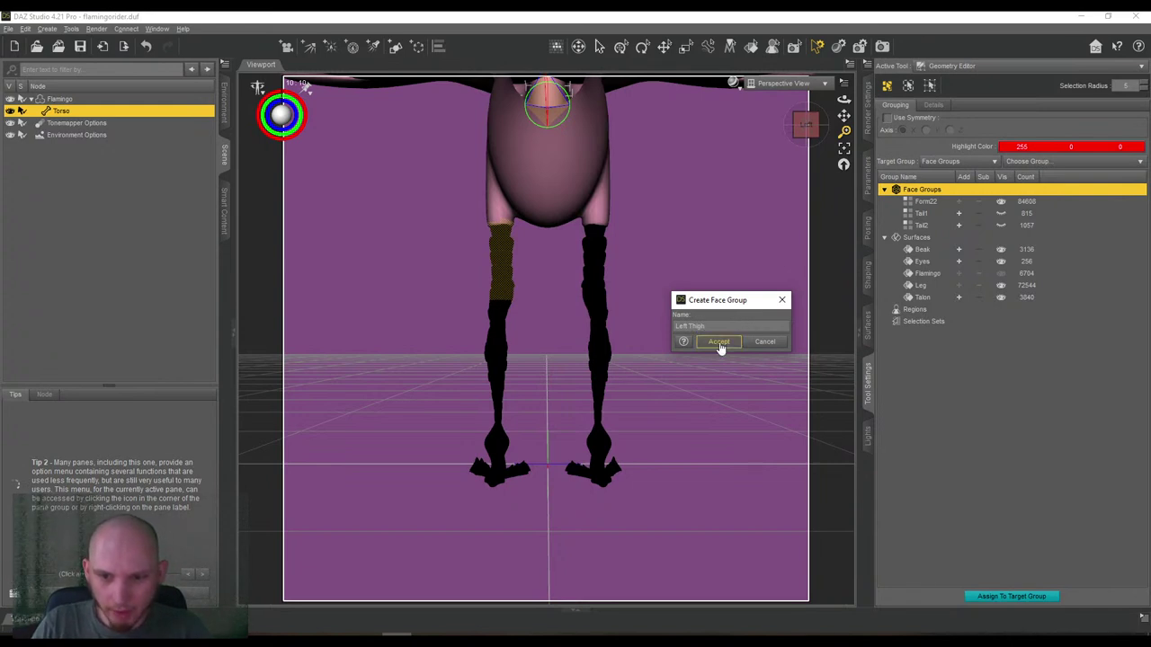
click(718, 341)
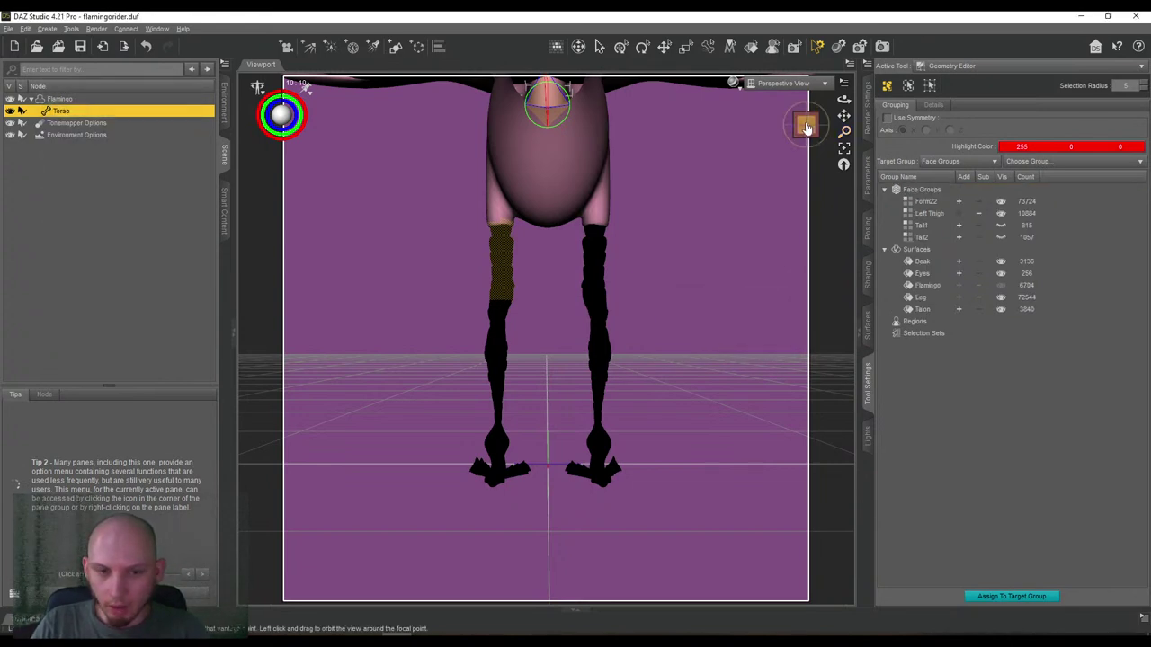
mouse_move(806, 126)
mouse_down()
mouse_move(850, 113)
mouse_move(805, 122)
mouse_up()
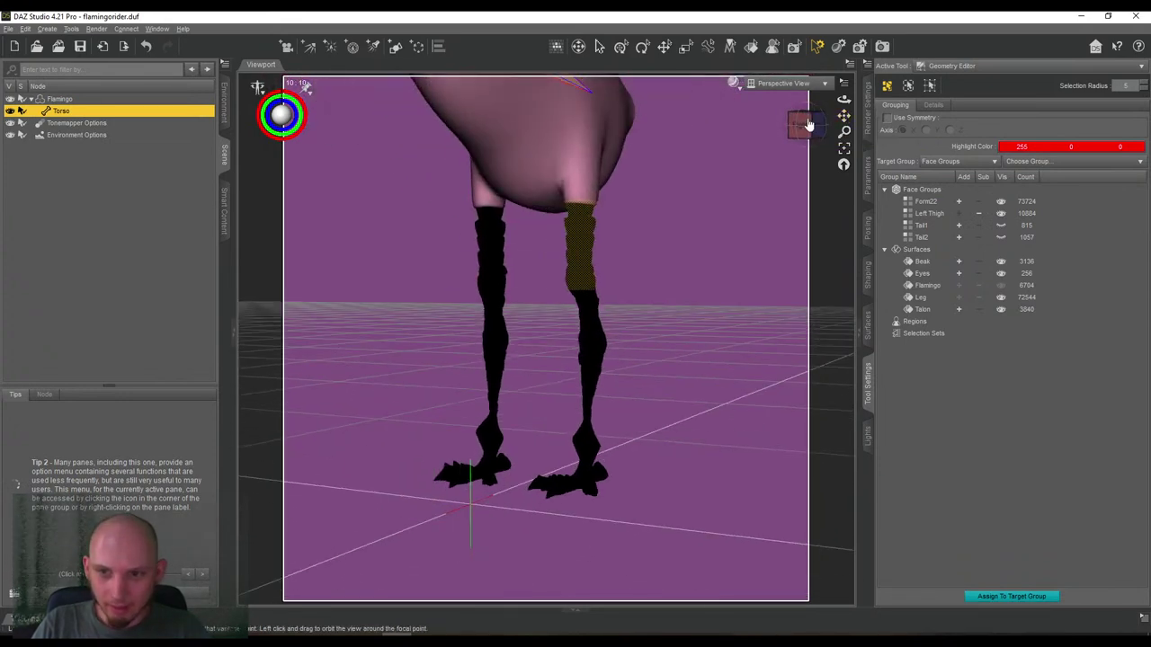
click(806, 124)
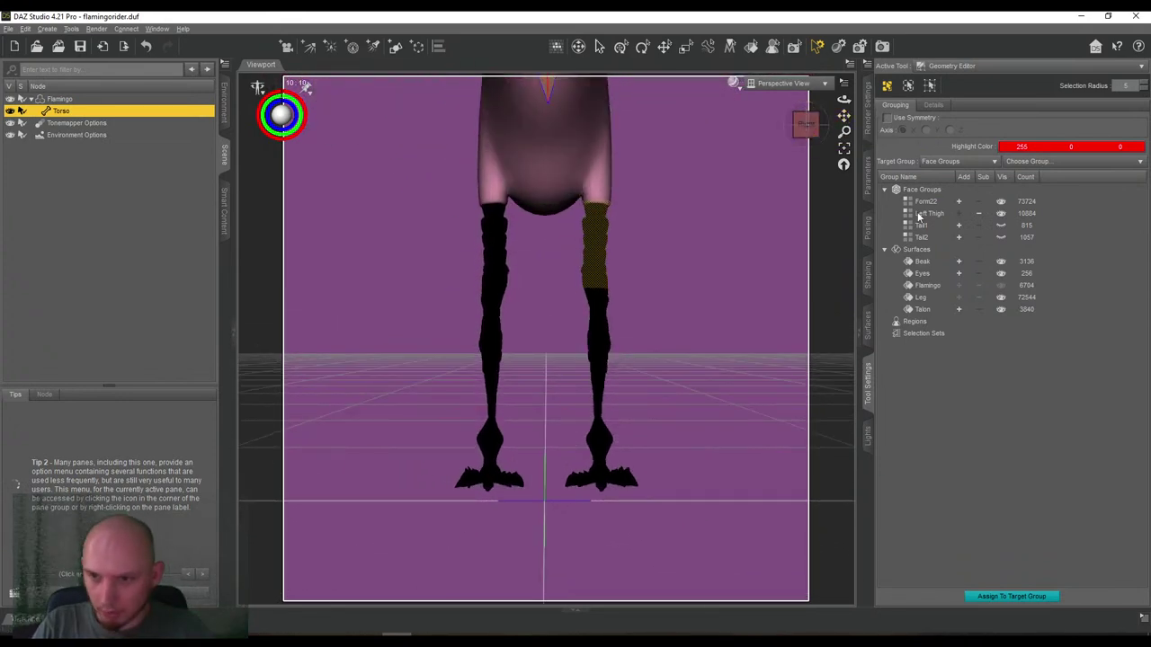
click(1000, 214)
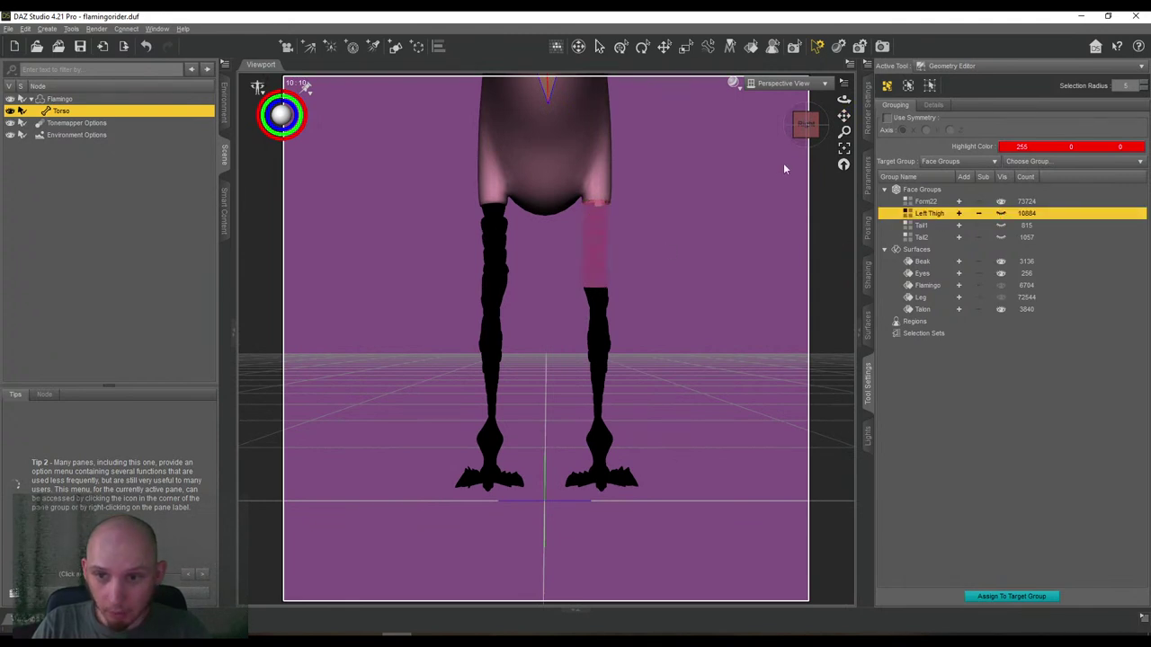
Clear the current selection and select the faces of the left lower leg down to the ankle.
drag(843, 115, 850, 86)
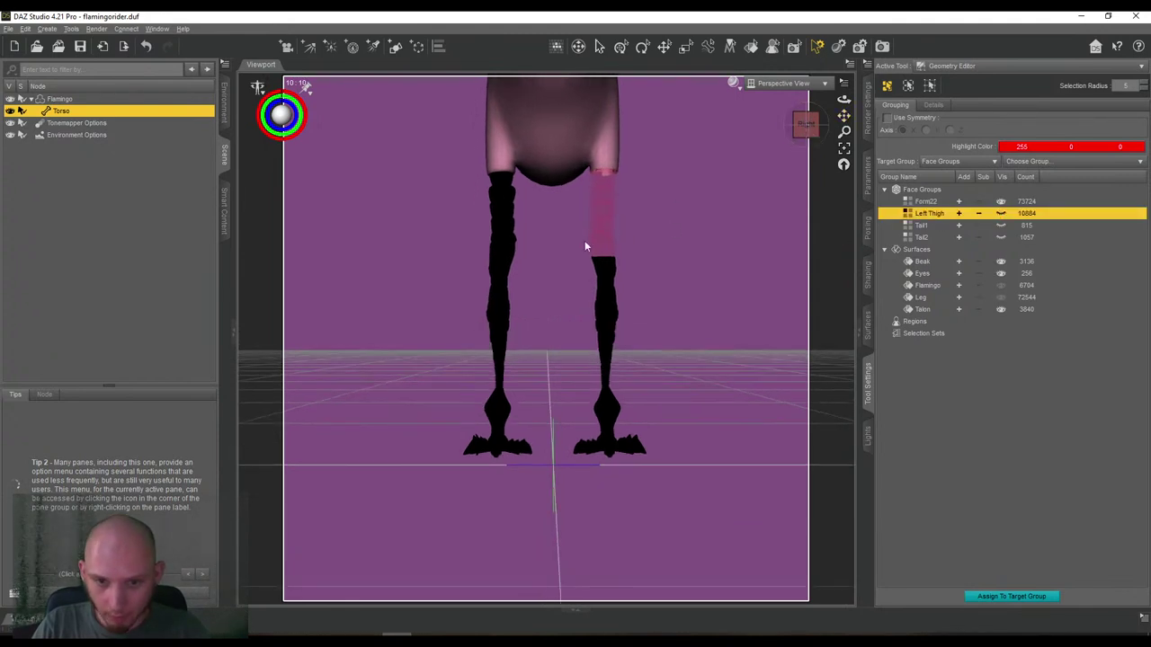
right_click(571, 249)
click(577, 251)
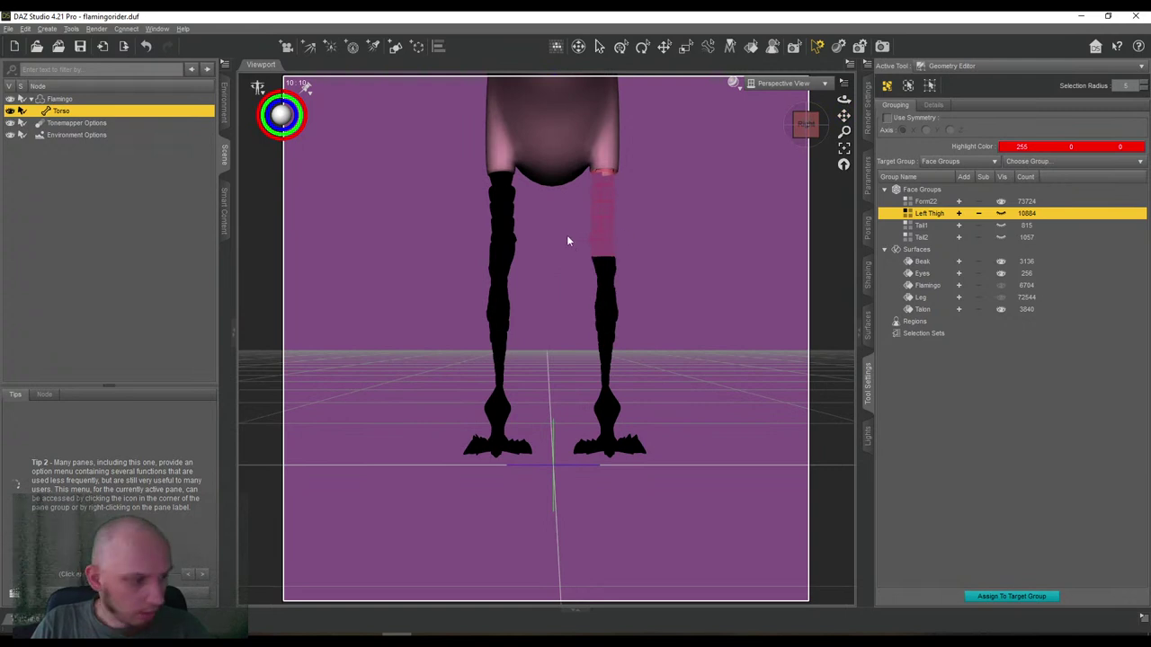
drag(662, 384, 661, 388)
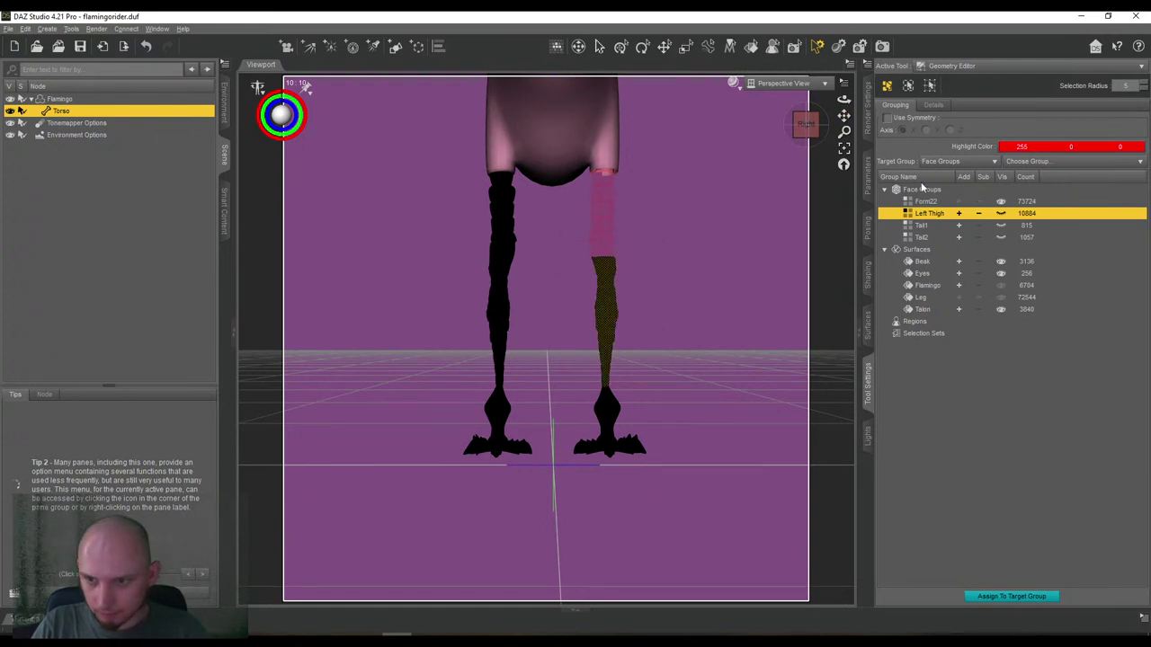
Create a face group named Left Shin from the selected lower leg faces and hide it.
right_click(922, 192)
click(939, 197)
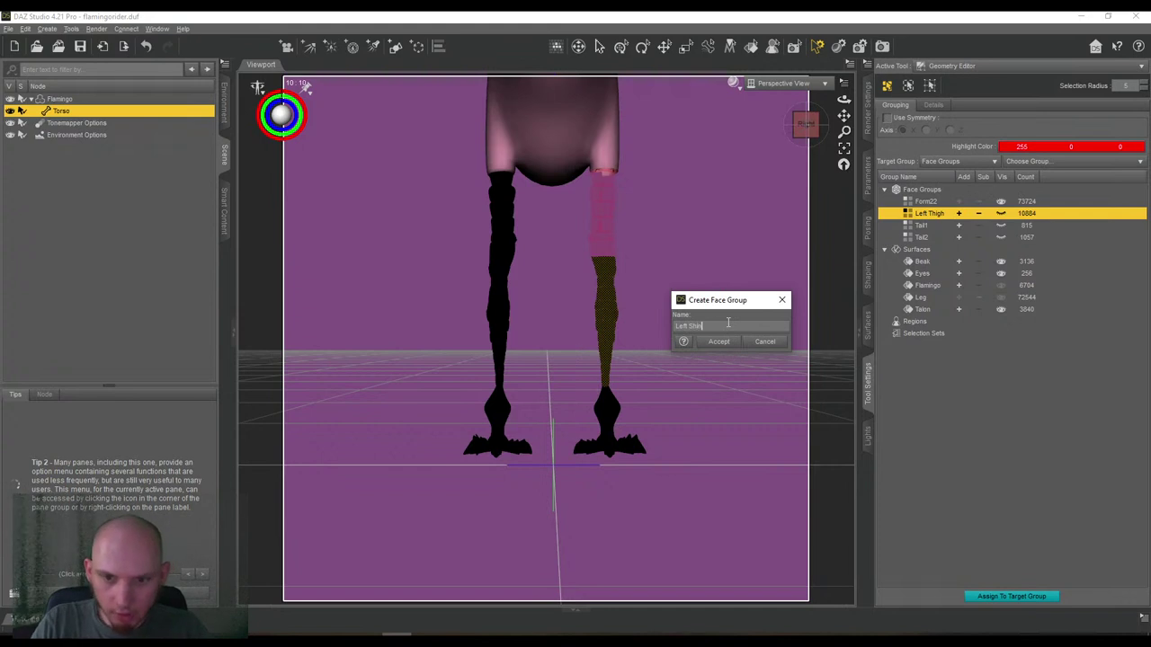
click(711, 346)
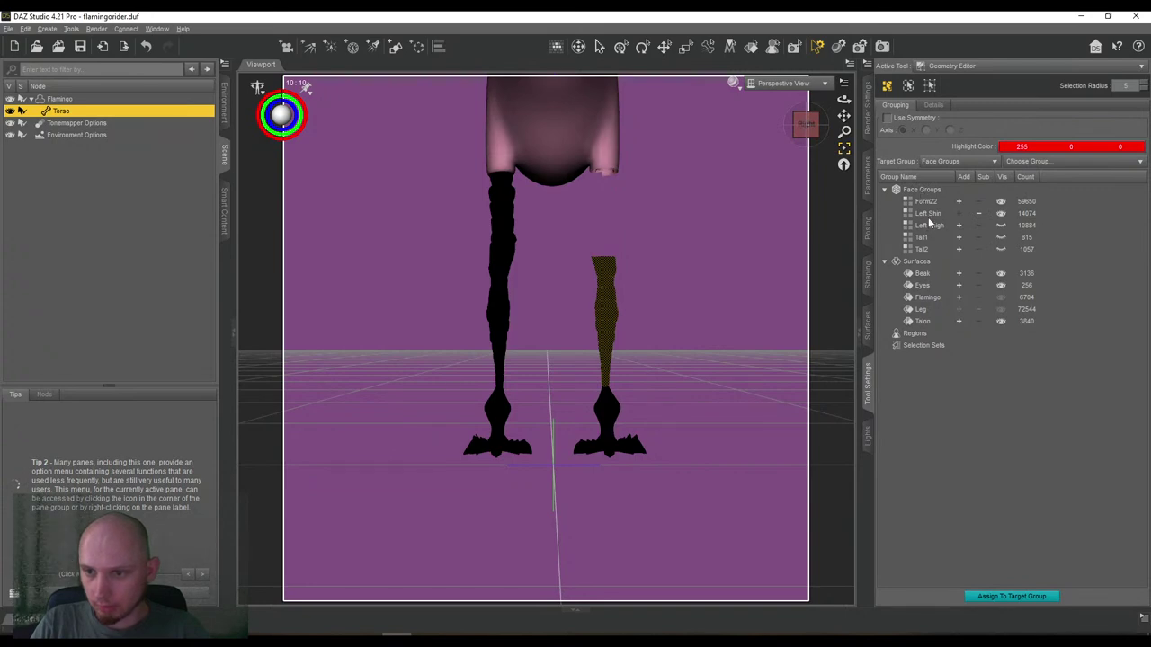
click(1000, 215)
Select all faces of the left foot below the hidden shin, including the ankle and toes.
drag(807, 124, 800, 153)
right_click(563, 357)
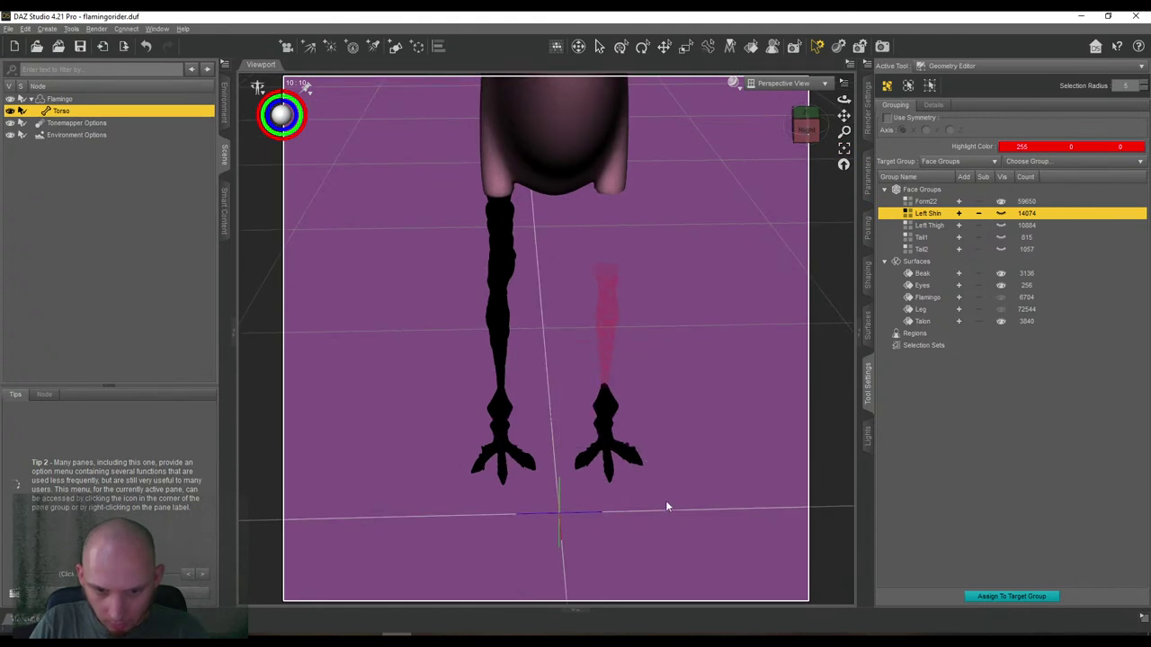
drag(663, 496, 667, 502)
drag(806, 128, 856, 66)
scroll(844, 116, up, 5)
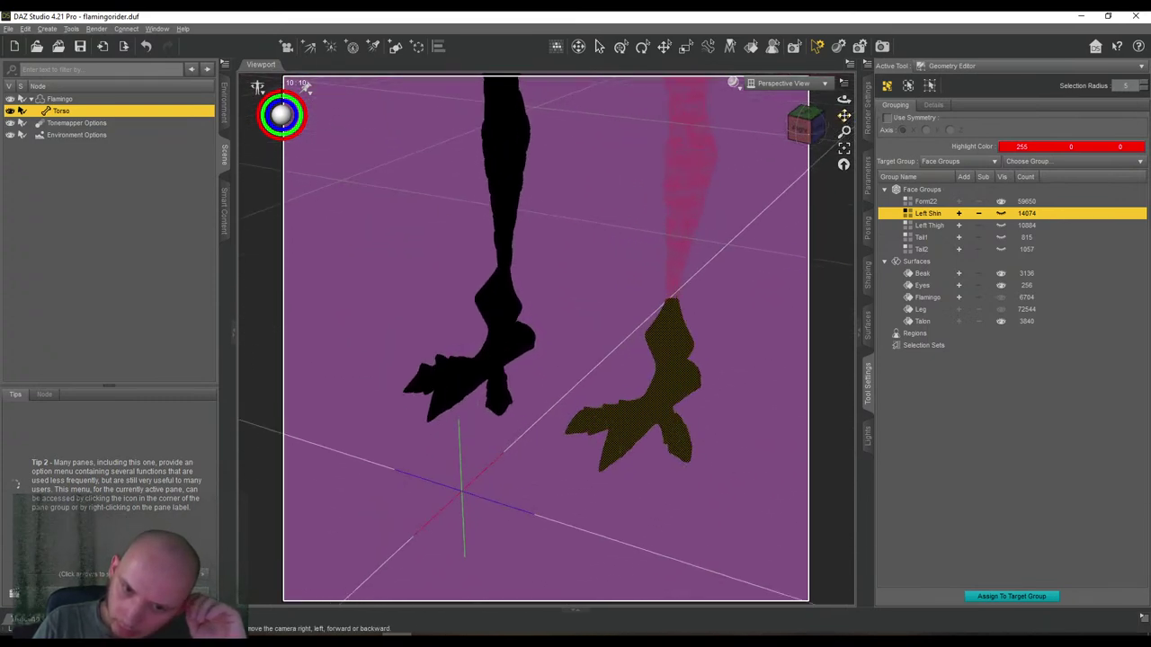
mouse_move(803, 126)
mouse_down()
mouse_move(761, 129)
mouse_move(829, 127)
mouse_move(782, 124)
mouse_move(817, 139)
mouse_move(824, 129)
mouse_up()
Create a face group named Left Foot from the selected ankle and toe faces.
right_click(937, 190)
click(964, 213)
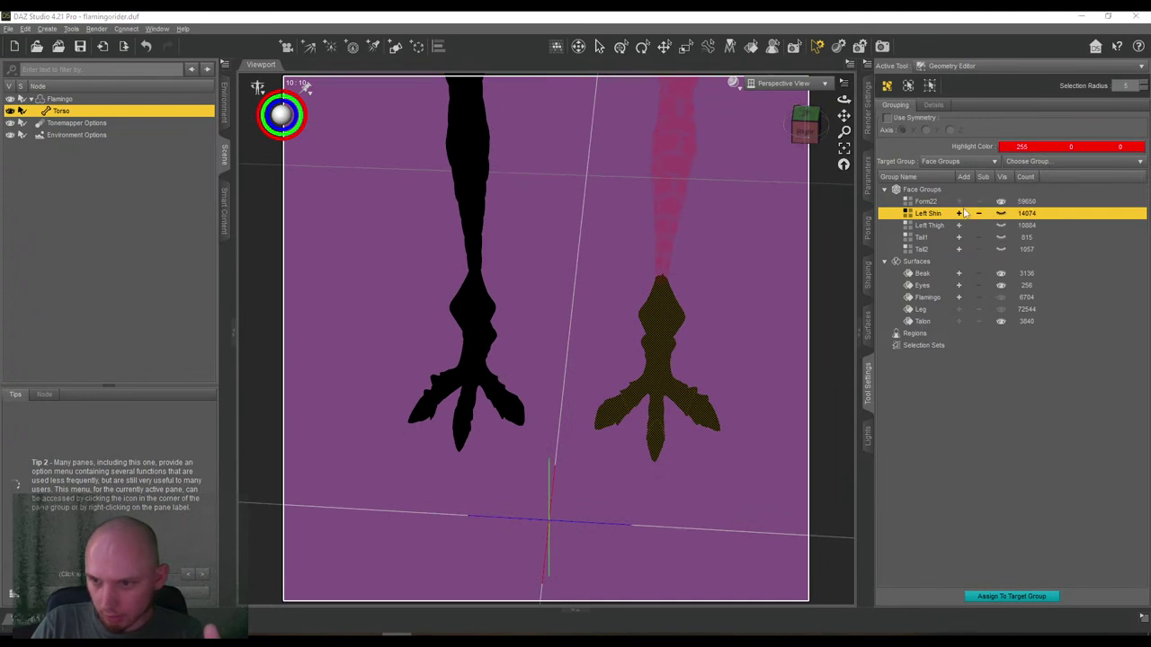
click(965, 214)
click(733, 324)
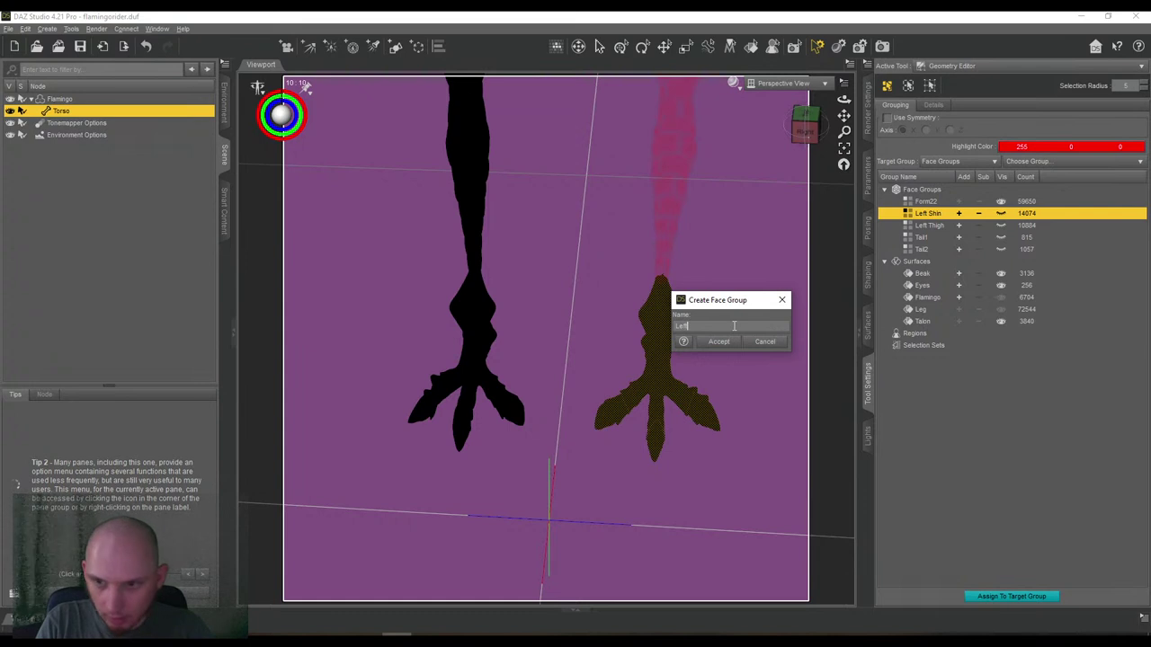
text(Left Foot)
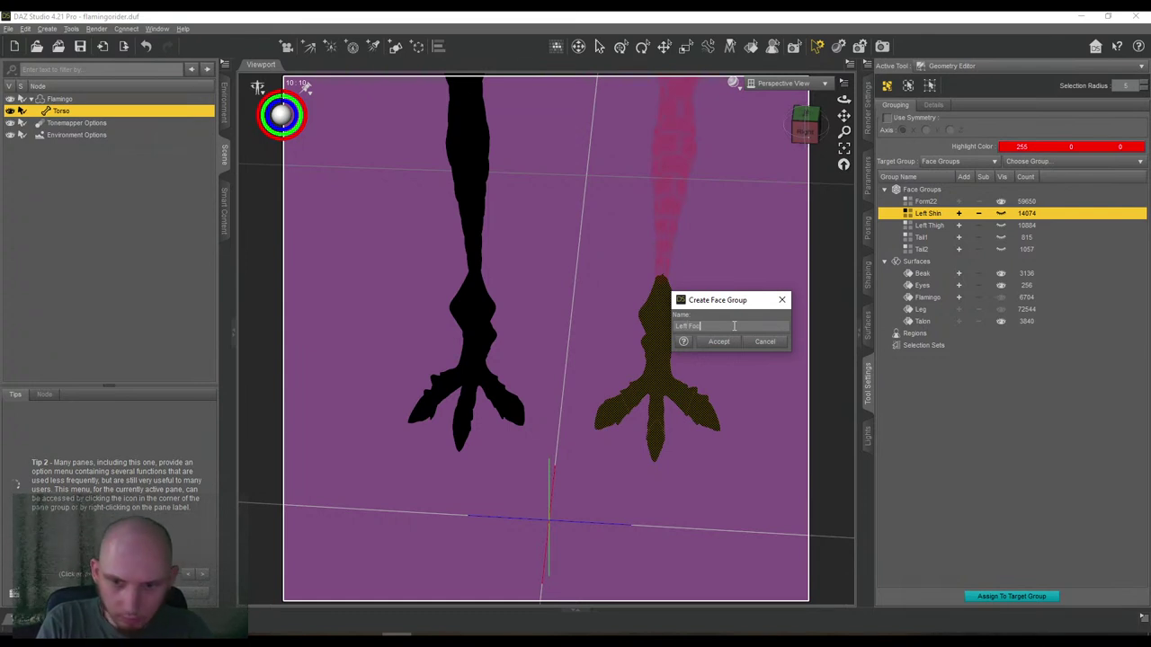
click(719, 342)
Clear the foot selection and select only the faces of the left foot's three front toes.
drag(812, 144, 809, 130)
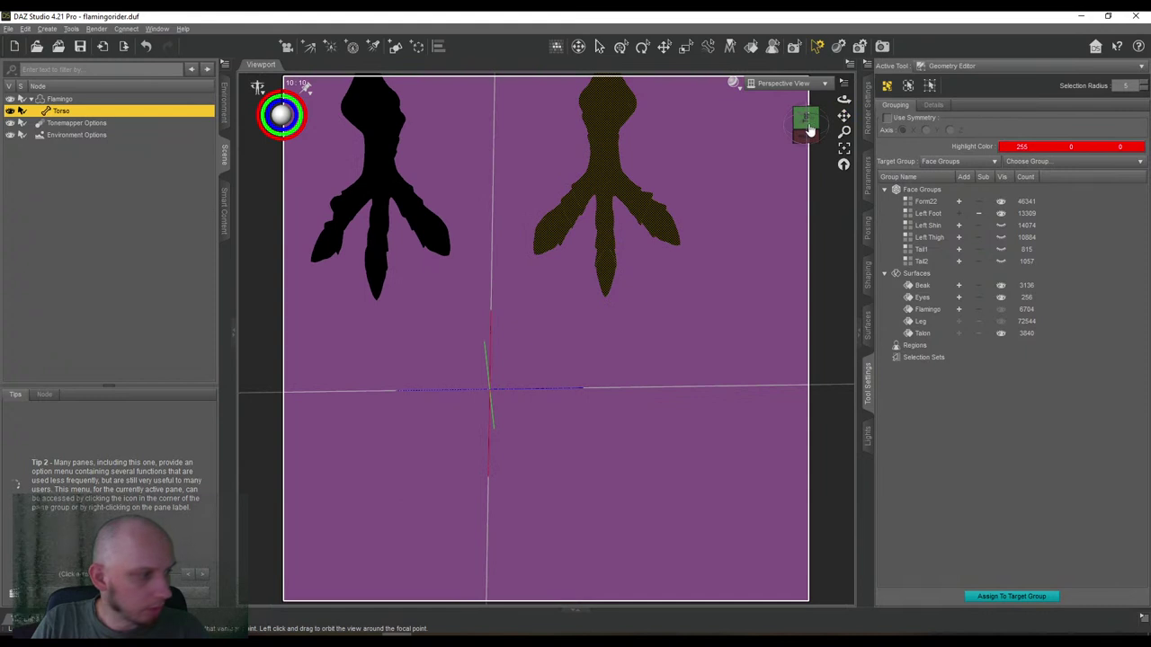
right_click(593, 198)
click(586, 241)
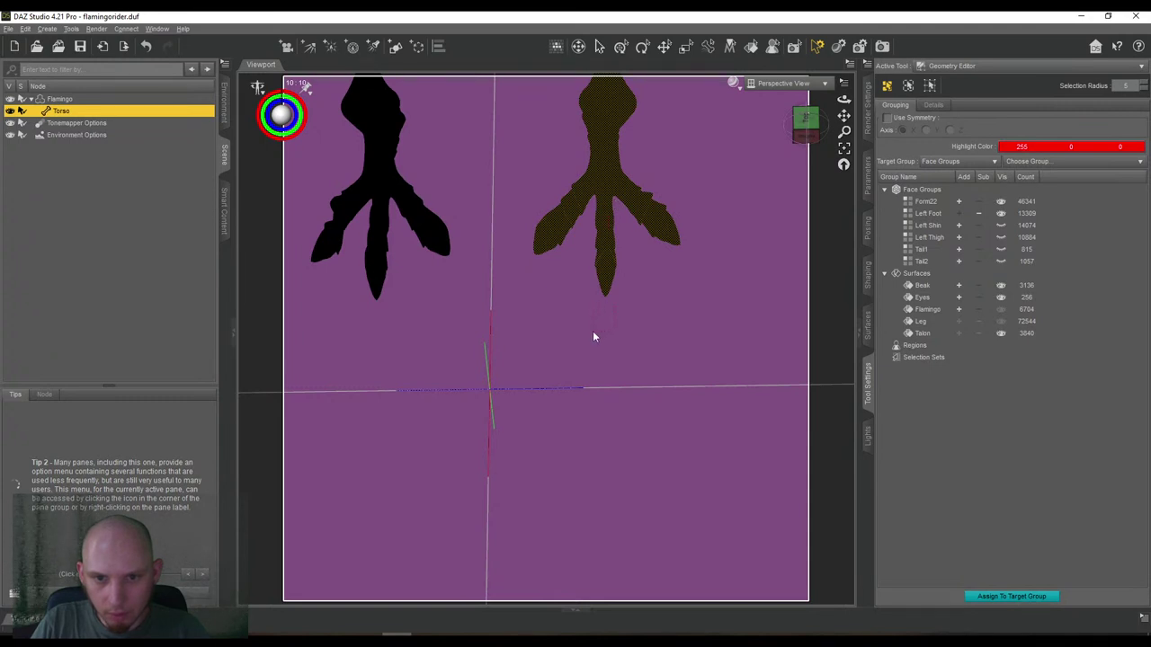
drag(614, 200, 595, 335)
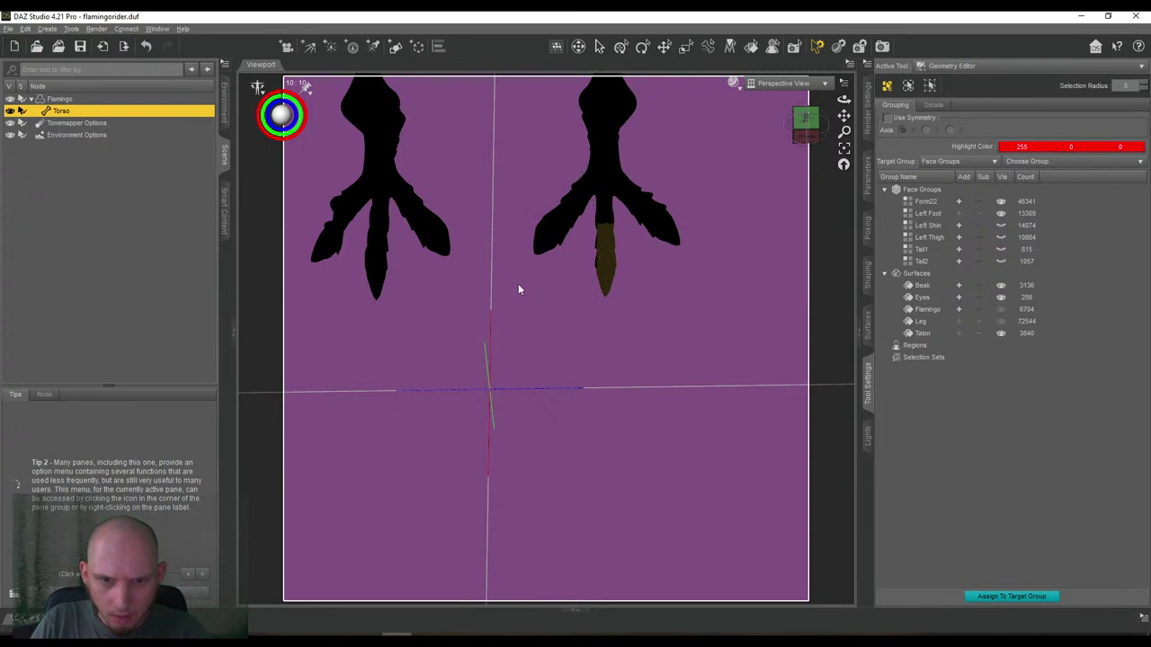
drag(589, 174, 589, 173)
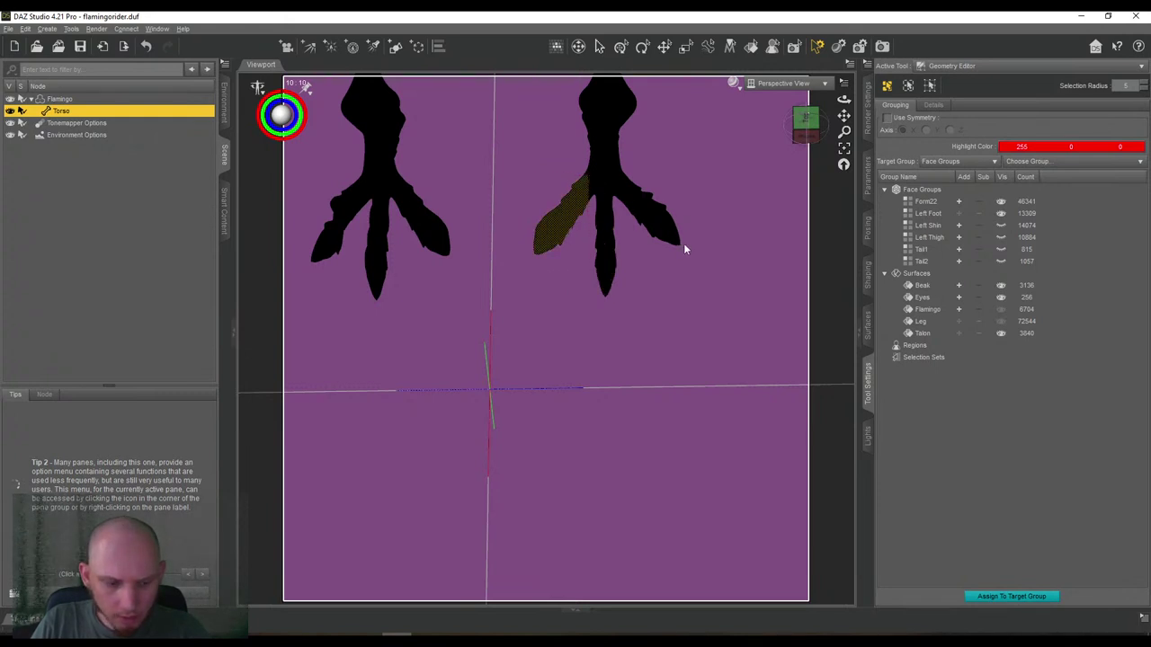
mouse_move(632, 311)
mouse_down()
mouse_move(585, 205)
mouse_move(618, 181)
mouse_up()
mouse_move(806, 126)
mouse_down()
mouse_move(735, 103)
mouse_move(802, 135)
mouse_up()
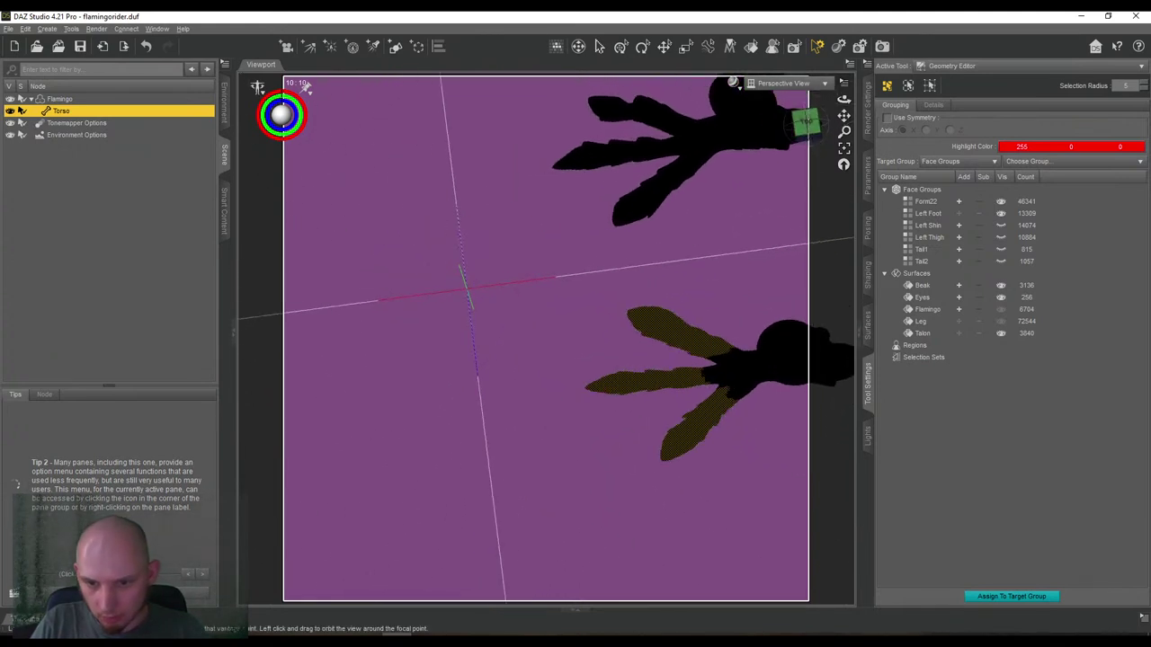
Create a face group named Left Talons from the selected faces of the left foot's three front toes.
click(723, 404)
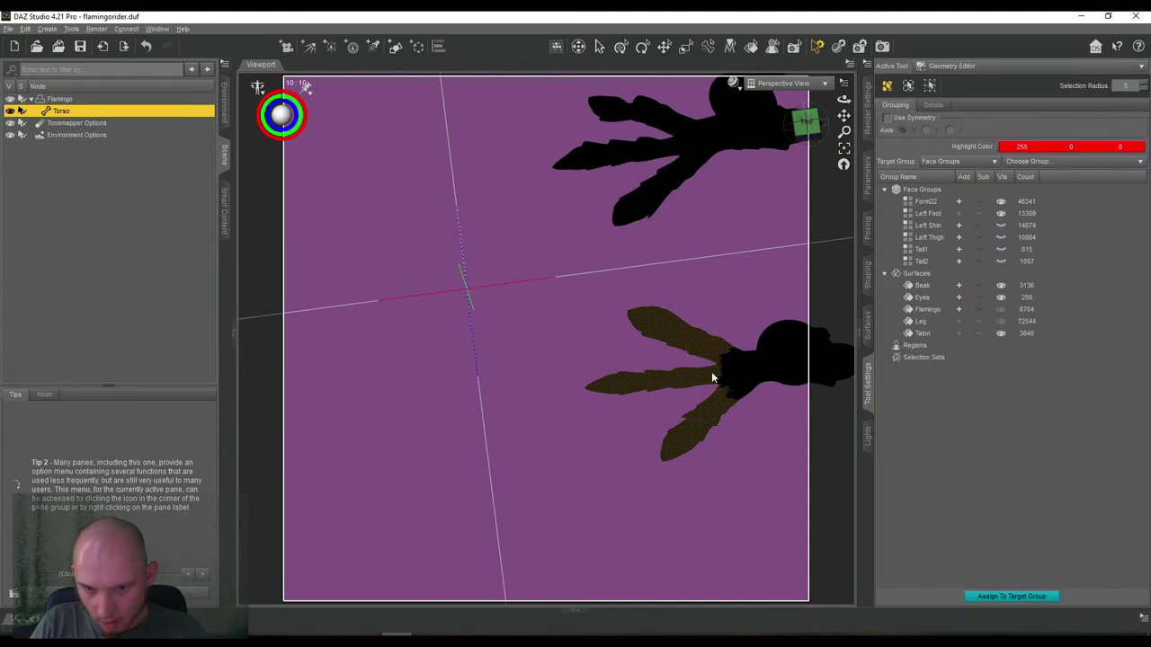
drag(794, 130, 730, 138)
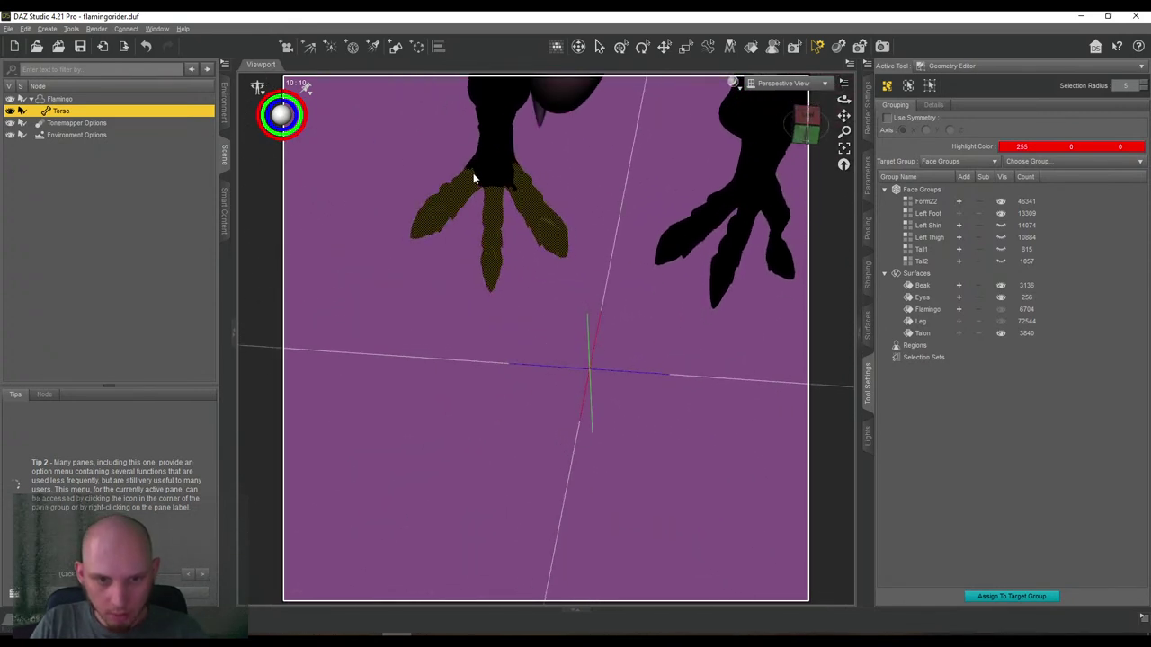
mouse_move(806, 126)
mouse_down()
mouse_move(780, 139)
mouse_move(806, 125)
mouse_up()
right_click(906, 190)
click(939, 207)
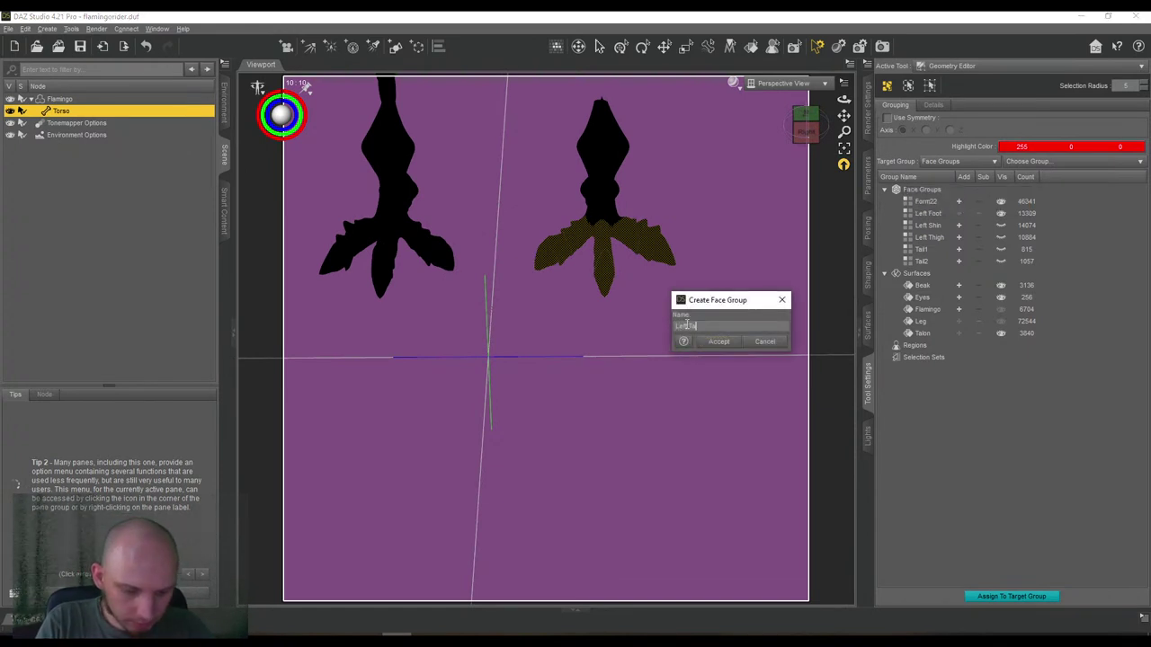
click(716, 342)
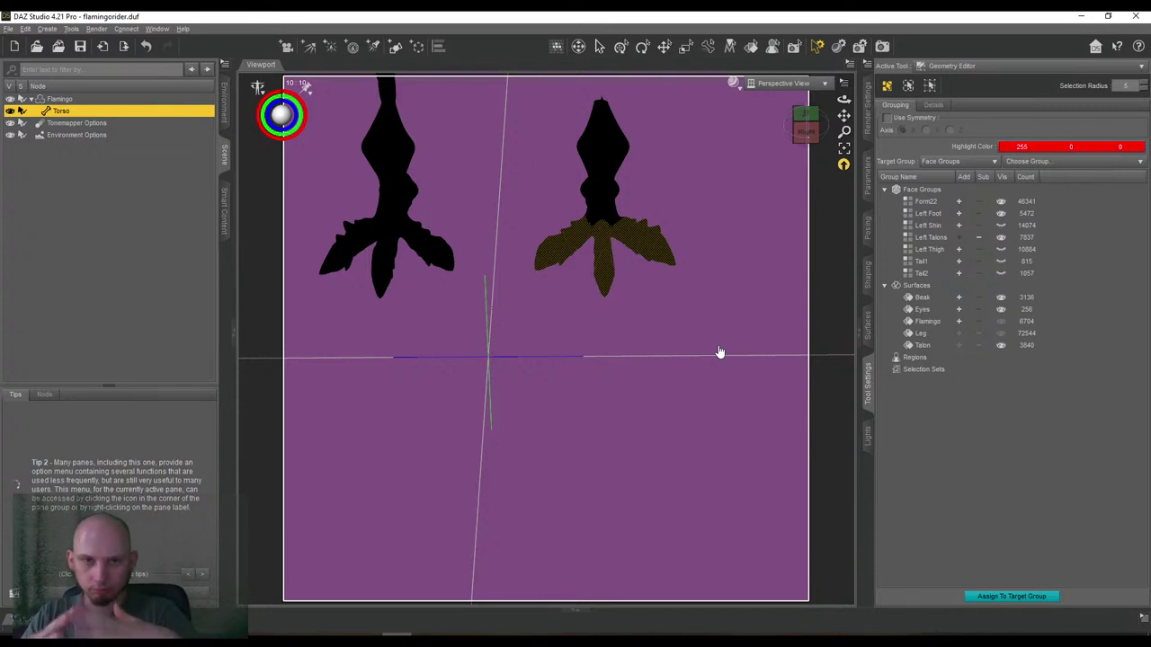
Hide the Left Foot and Left Talons face groups.
drag(795, 148, 845, 118)
drag(843, 115, 832, 477)
scroll(843, 115, down, 3)
scroll(831, 122, down, 1)
drag(815, 127, 917, 256)
click(852, 144)
scroll(646, 103, down, 1)
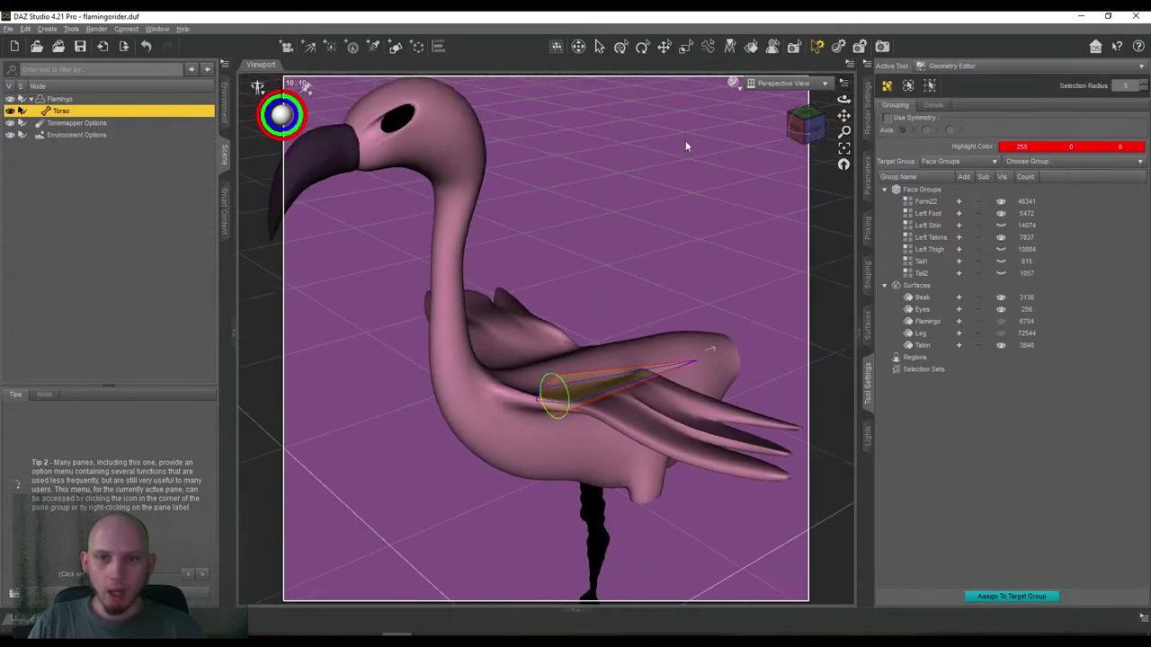
drag(838, 129, 851, 124)
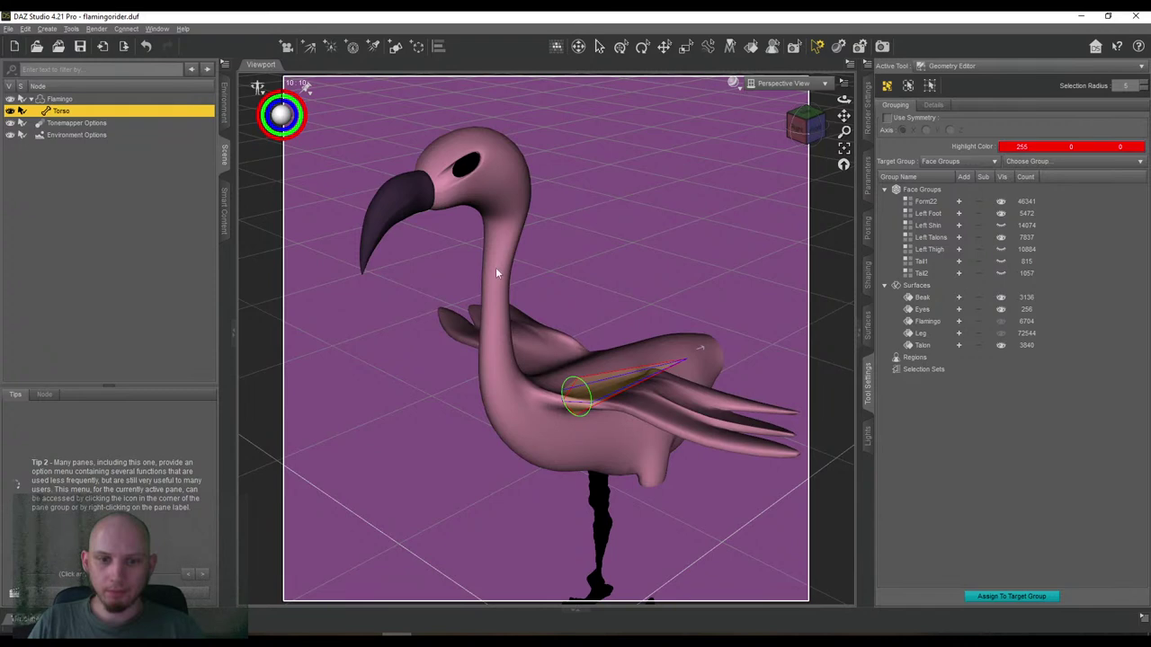
drag(798, 126, 791, 7)
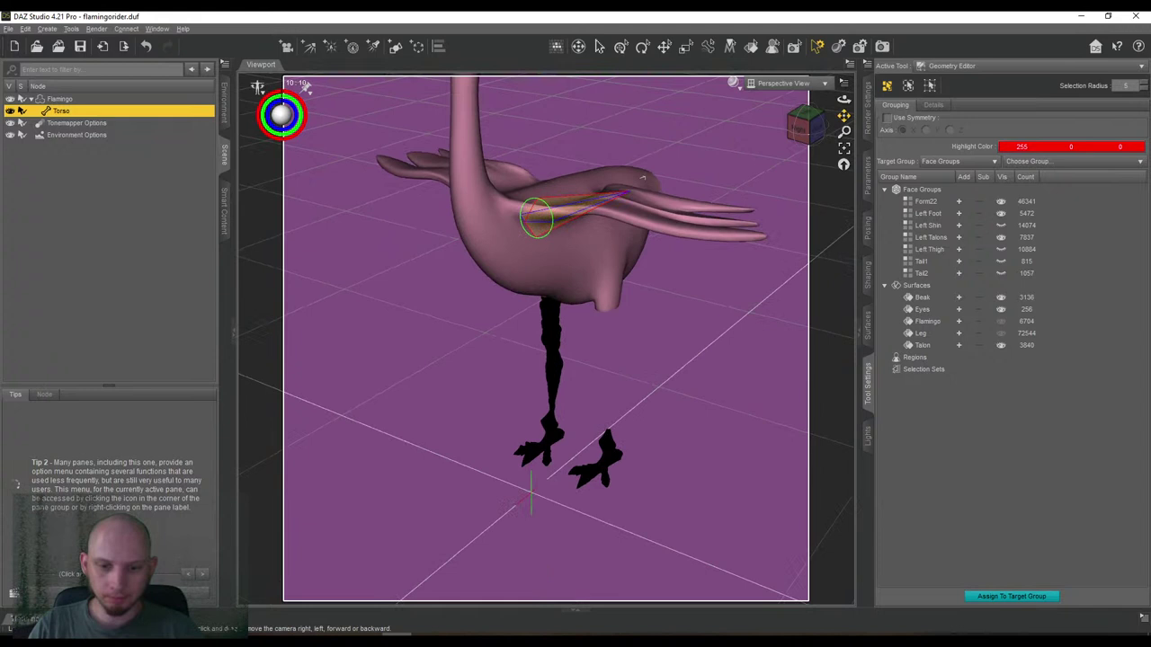
click(999, 215)
click(1000, 237)
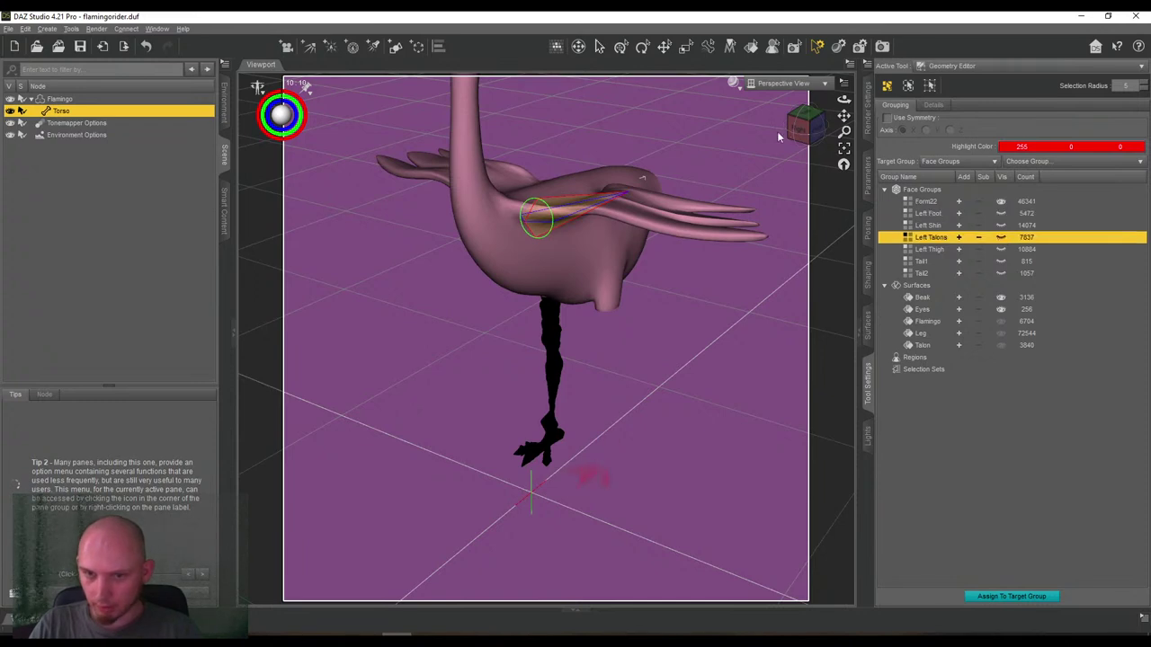
Select the upper faces of the right leg, from the body down to the knee.
click(801, 129)
right_drag(843, 116, 843, 116)
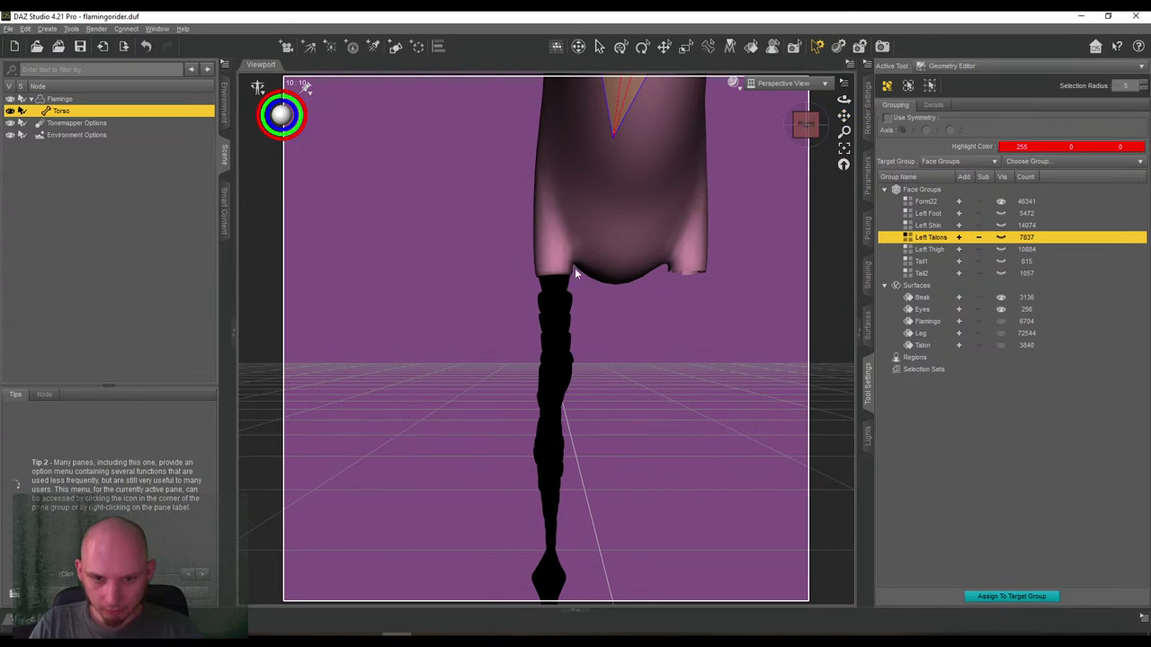
drag(494, 373, 494, 375)
drag(805, 129, 590, 171)
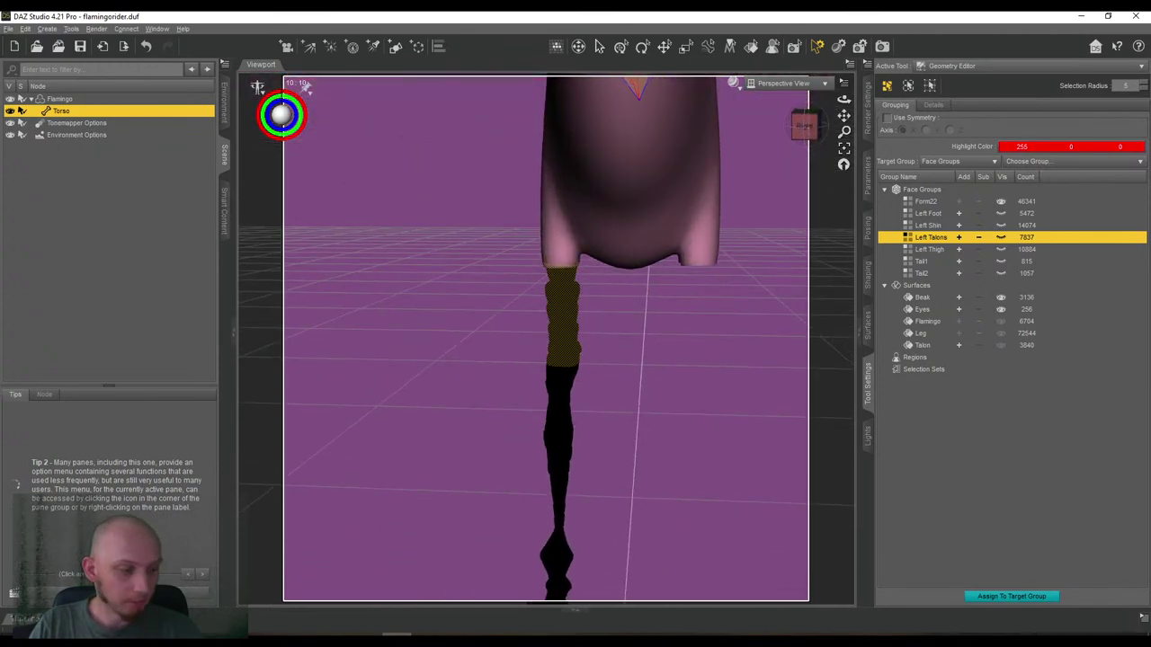
drag(806, 131, 842, 98)
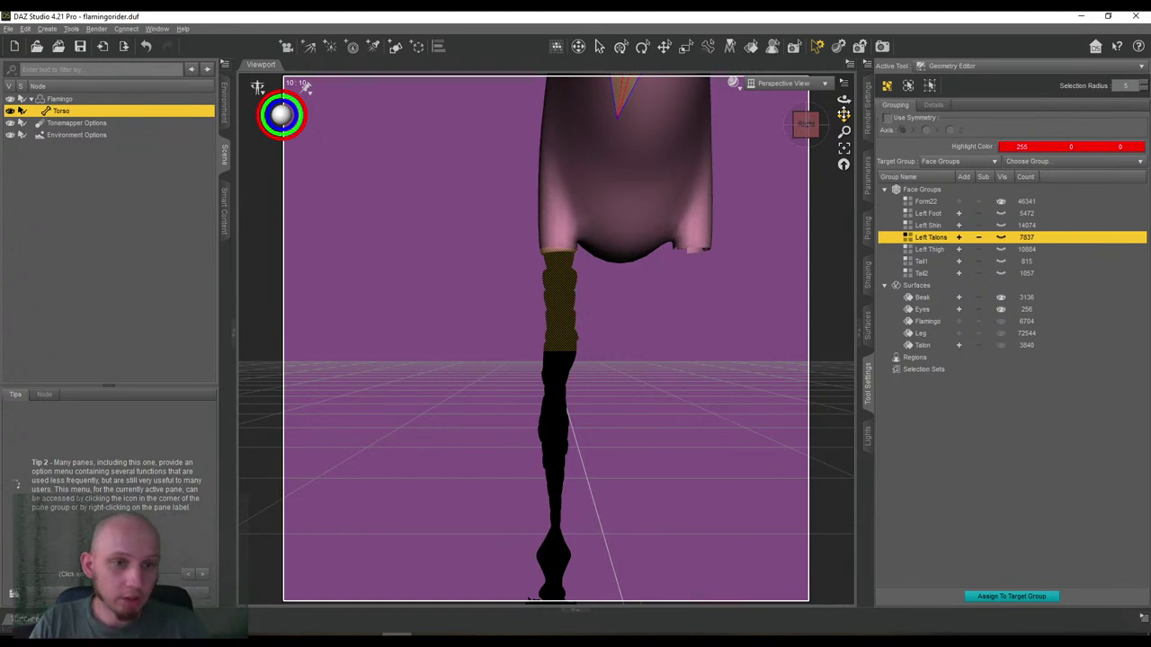
drag(818, 123, 844, 115)
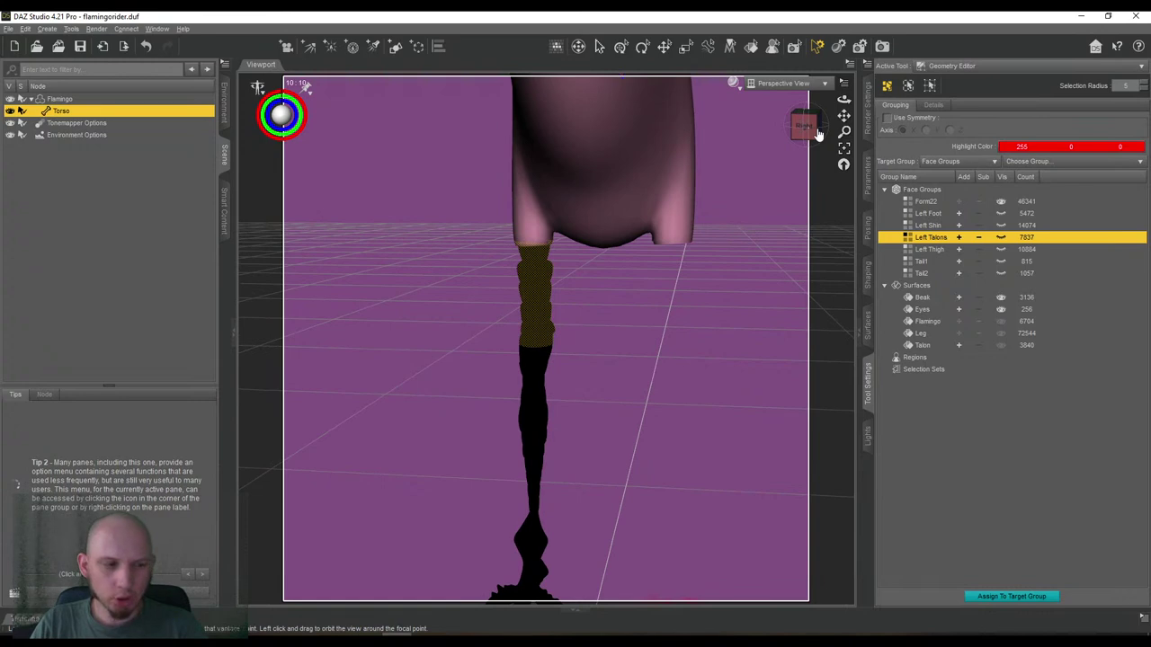
drag(820, 126, 844, 115)
Create a face group named Right Thigh from the selected upper leg faces and hide it.
right_click(919, 191)
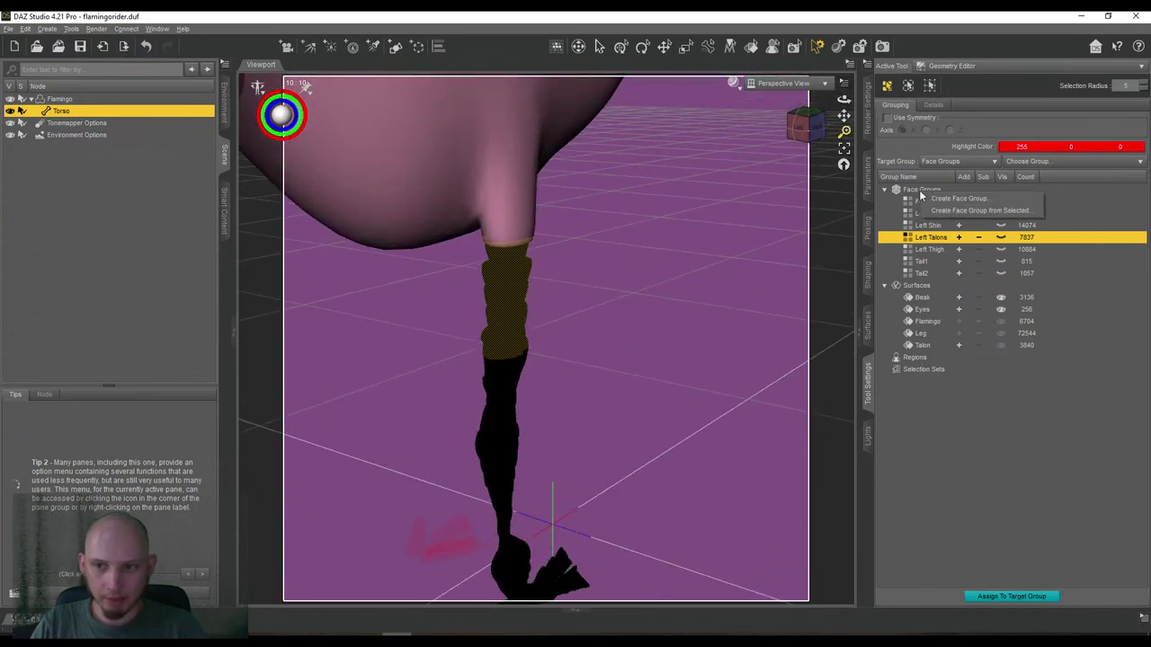
click(952, 212)
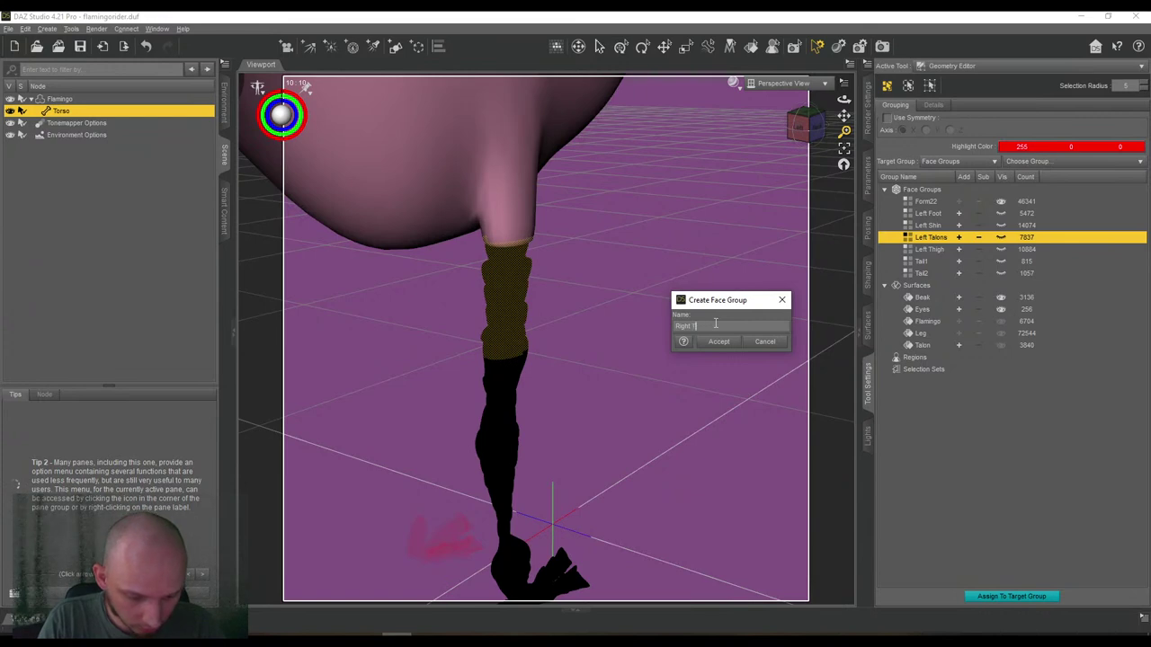
click(718, 342)
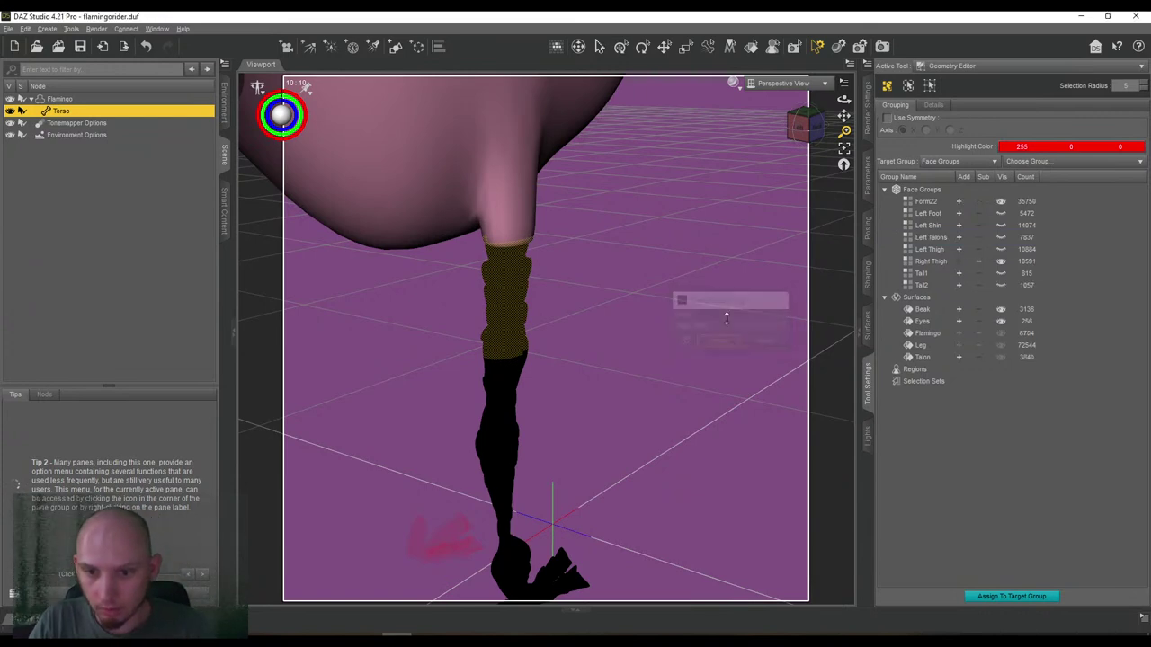
drag(796, 123, 806, 132)
click(808, 132)
click(798, 132)
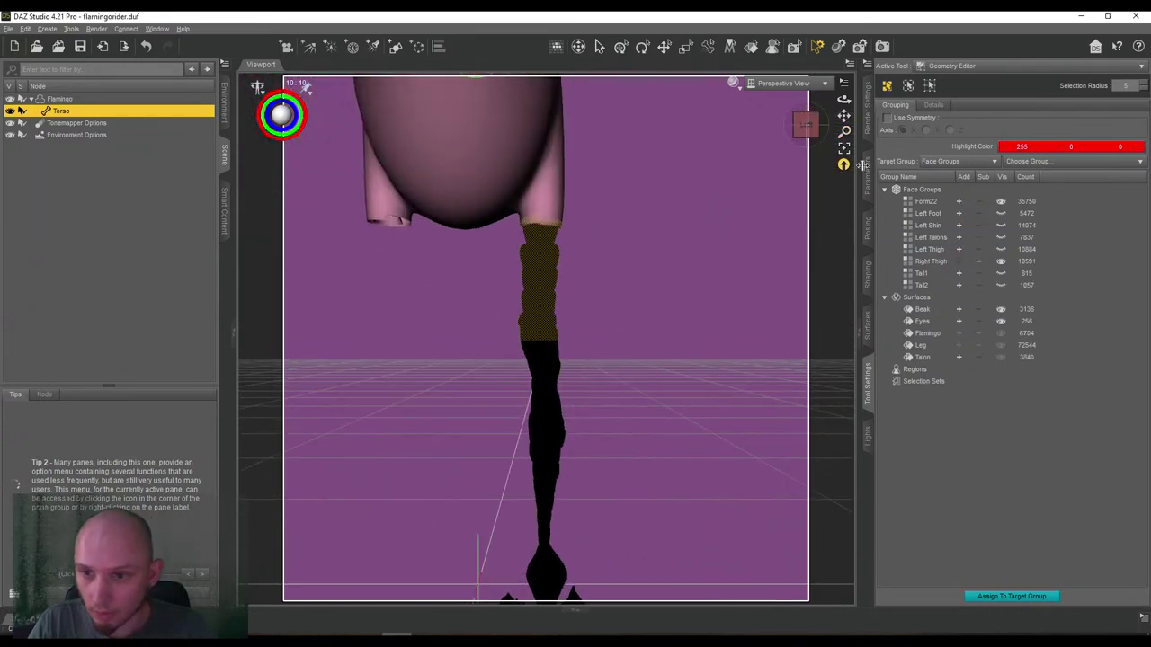
click(1001, 263)
Select the right lower leg faces from the knee down to the ankle and create a face group named Right Shin from them.
drag(843, 116, 848, 20)
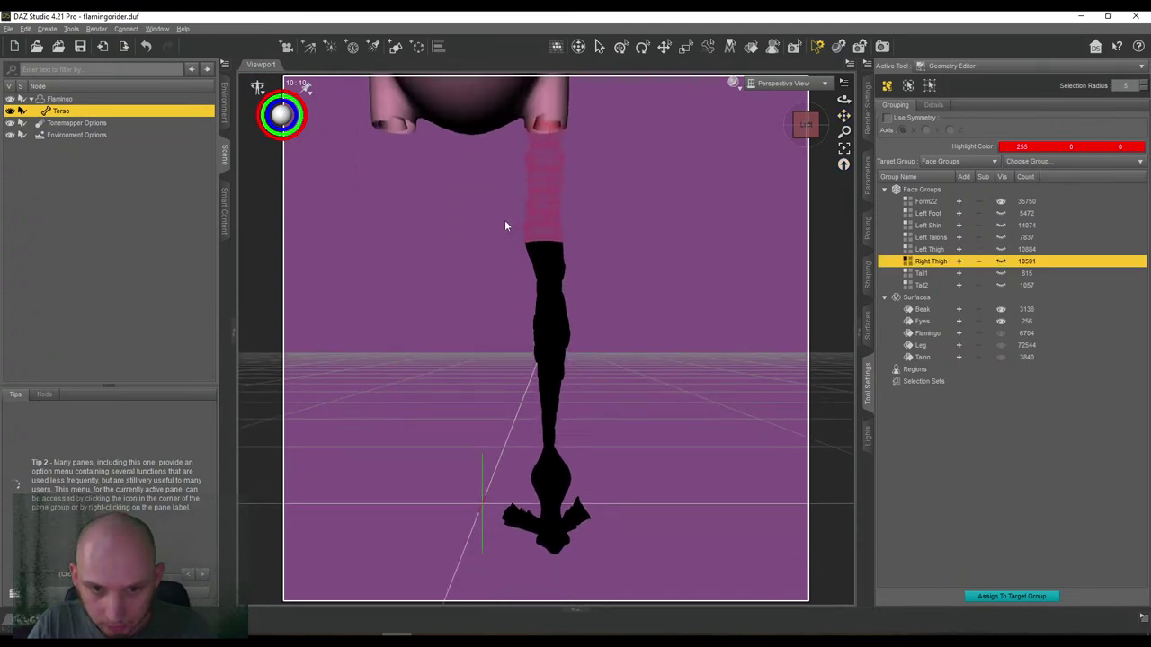
drag(611, 447, 612, 448)
right_click(926, 187)
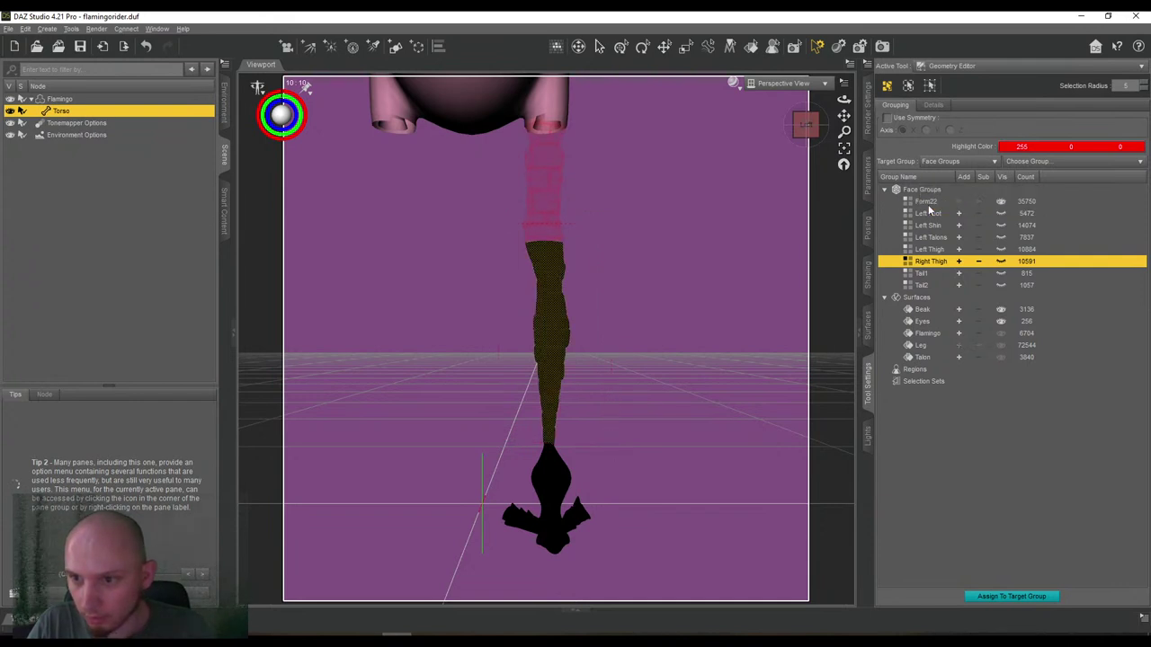
click(958, 208)
click(705, 324)
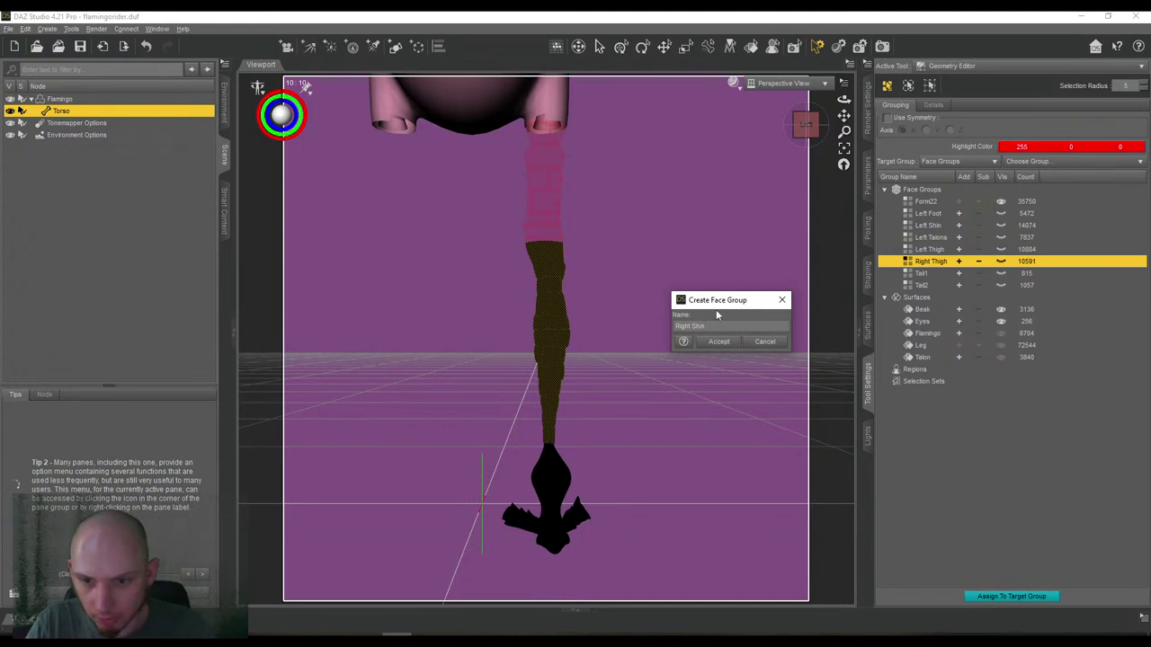
click(719, 345)
Hide the Right Shin group and create a face group named Right Foot from the right leg's remaining ankle and toe faces.
drag(807, 125, 883, 247)
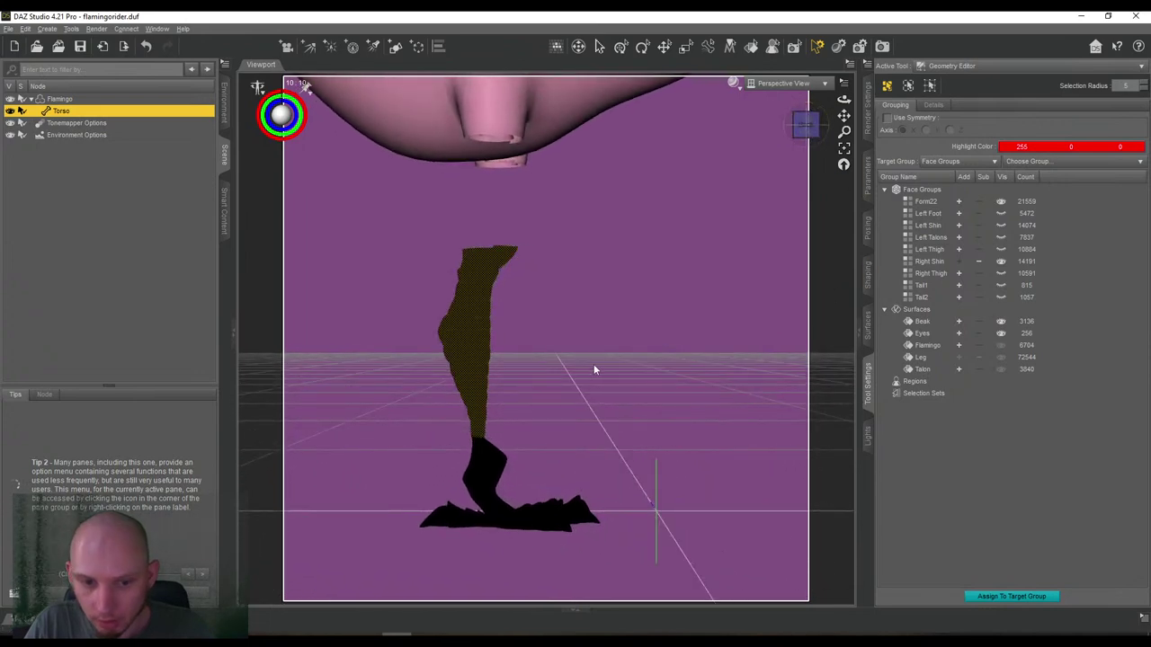
click(999, 260)
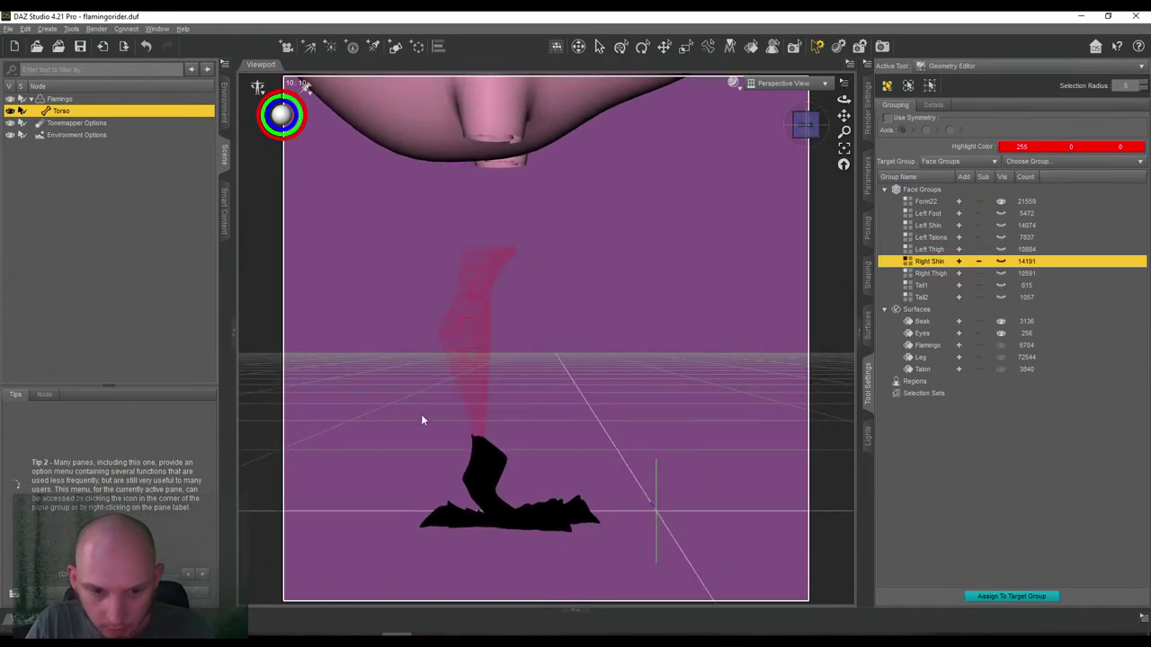
right_click(926, 189)
click(962, 199)
click(721, 323)
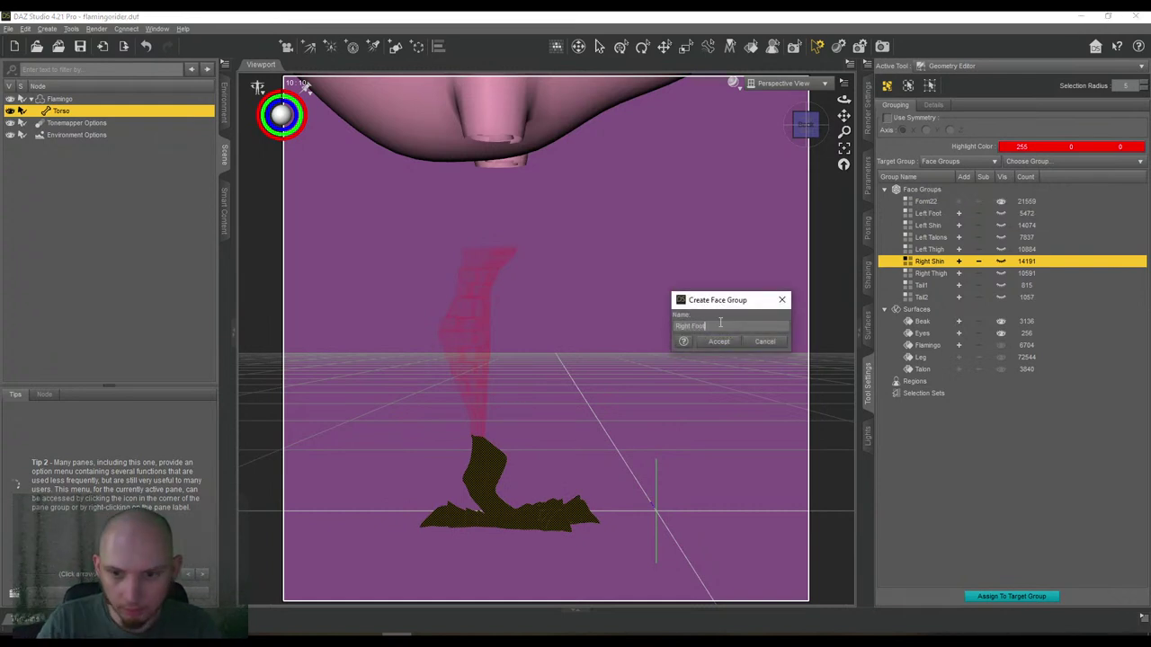
text(Right Foot)
click(718, 340)
Select only the faces of the right foot's three front toes and create a face group named Right Talons from them.
drag(805, 125, 857, 124)
scroll(840, 119, up, 8)
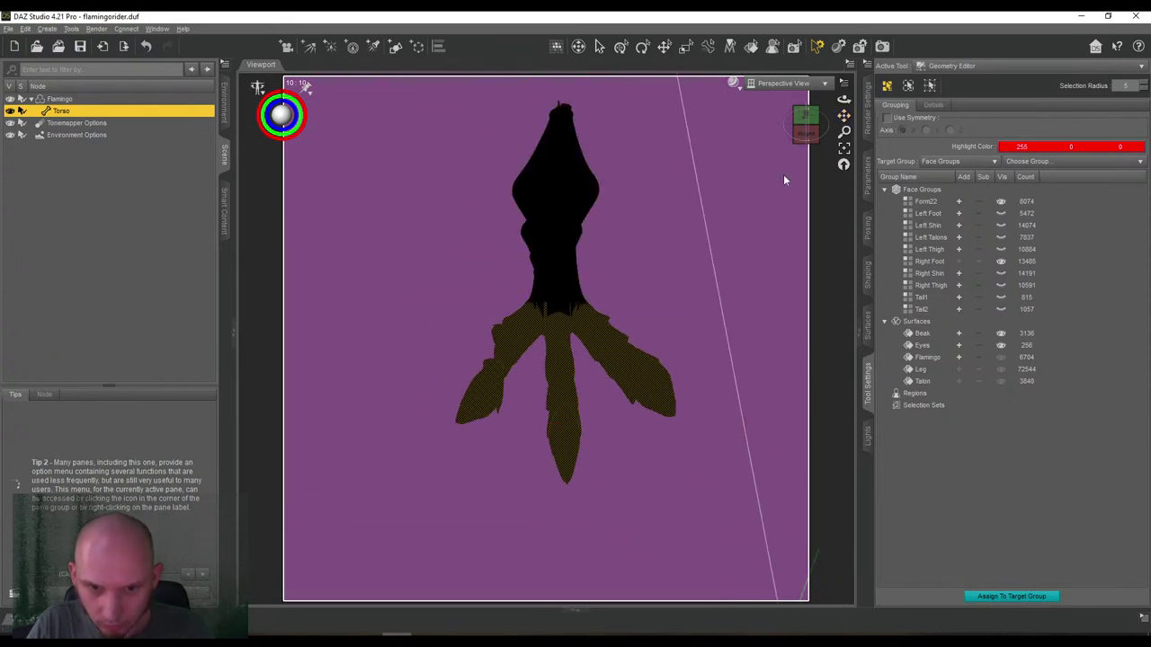
drag(807, 118, 804, 143)
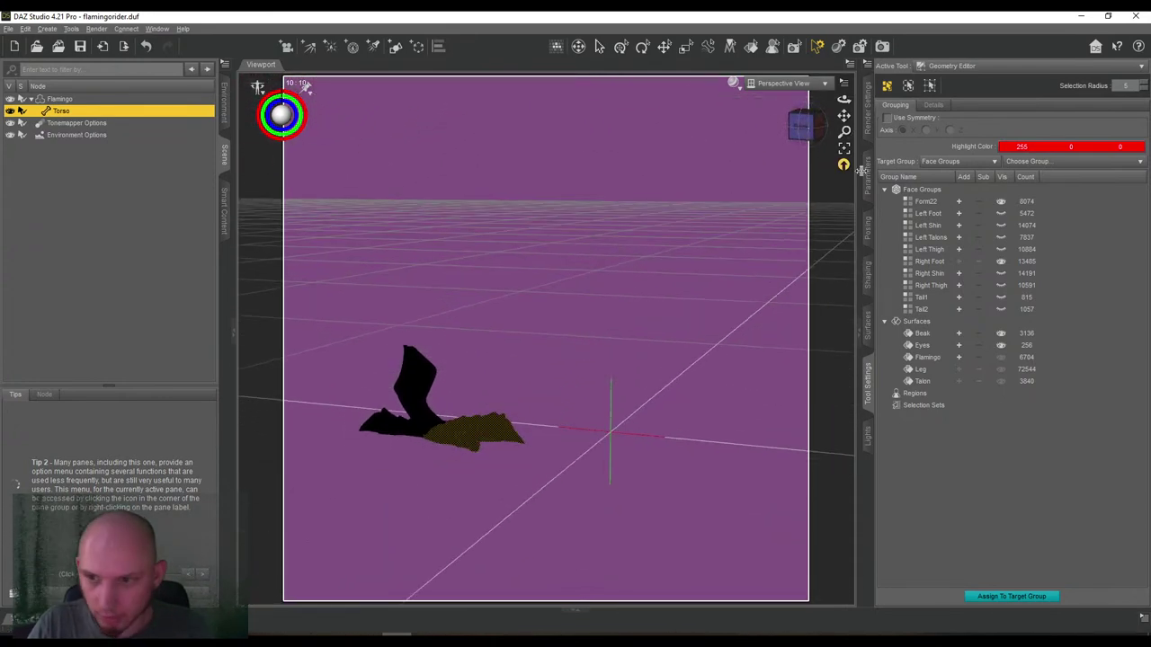
right_click(928, 190)
click(949, 208)
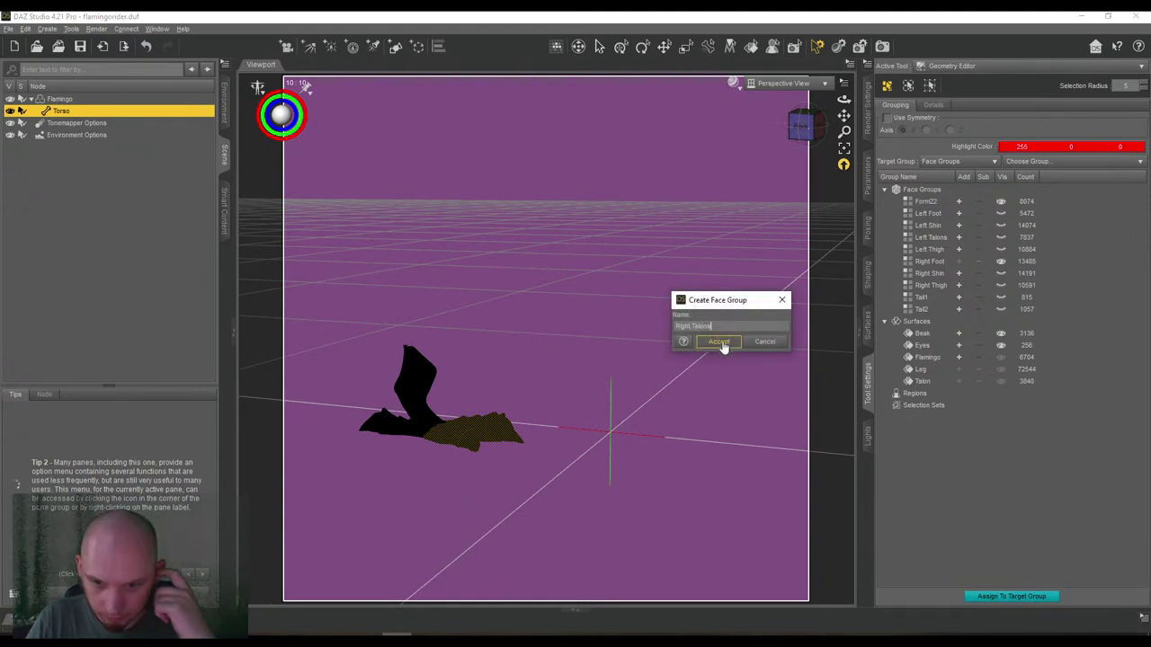
click(718, 342)
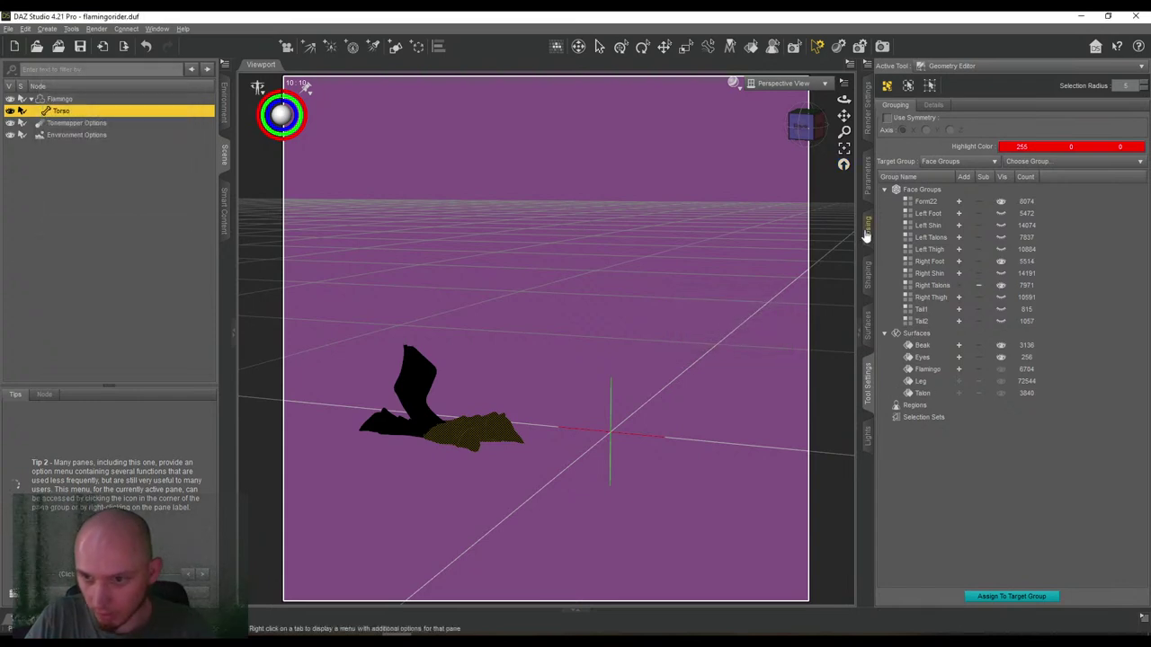
Hide the Right Foot and Right Talons face groups, and toggle Form22's visibility off and back on to check its faces.
click(999, 265)
click(1001, 285)
click(1000, 202)
scroll(702, 208, down, 5)
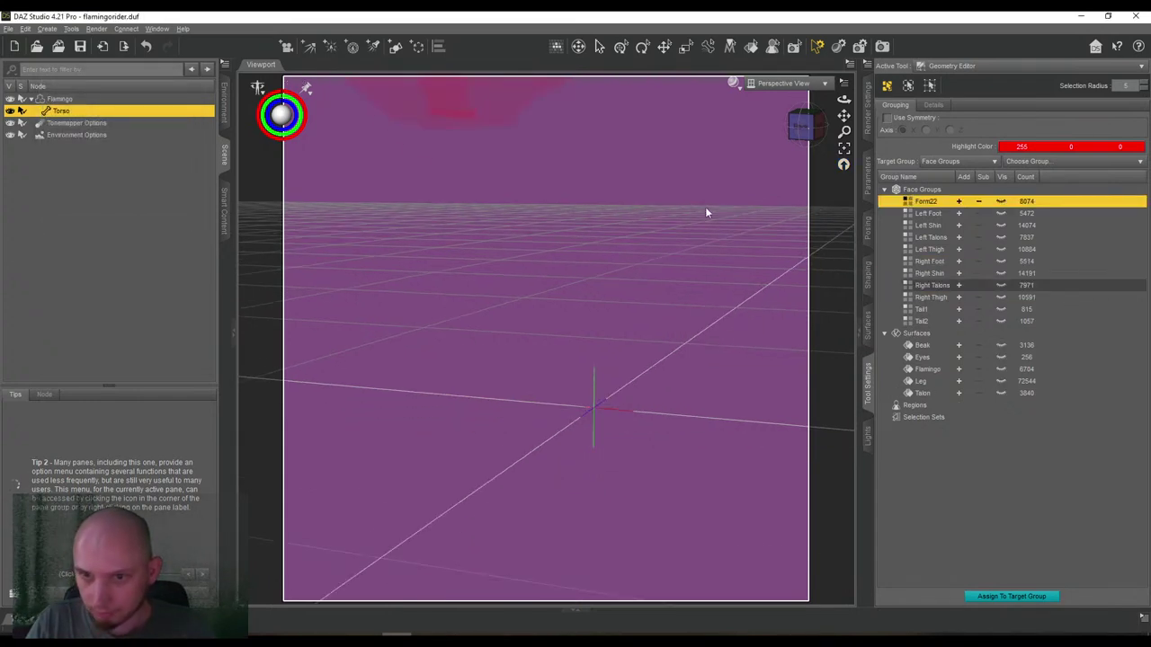
click(799, 127)
drag(843, 116, 849, 180)
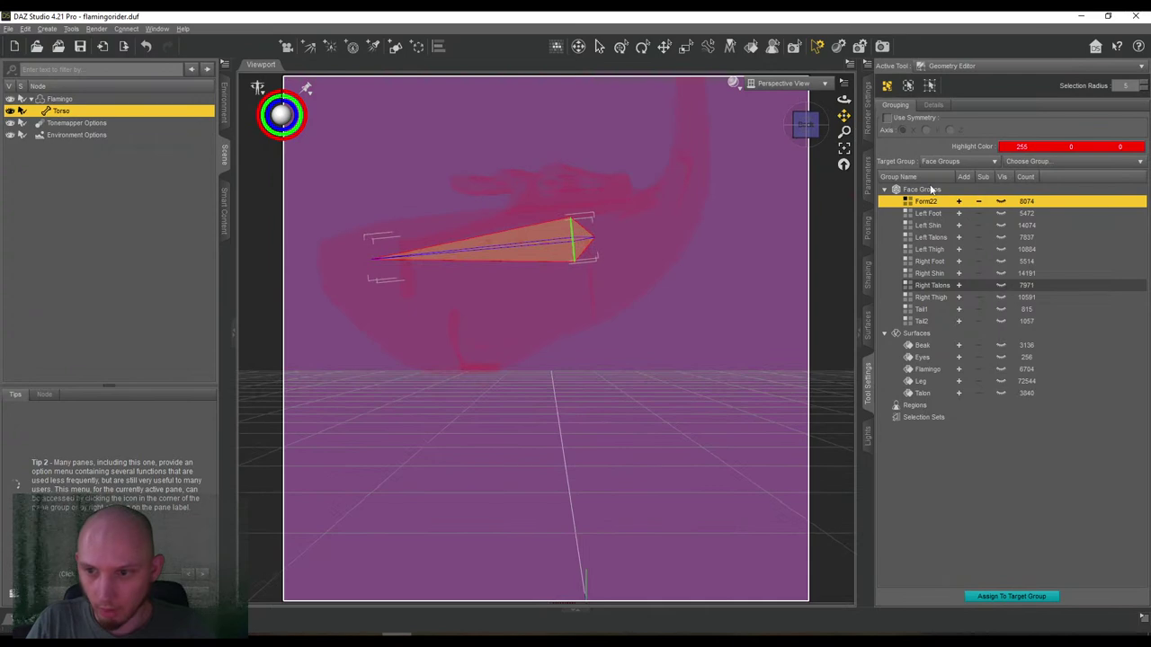
click(1001, 201)
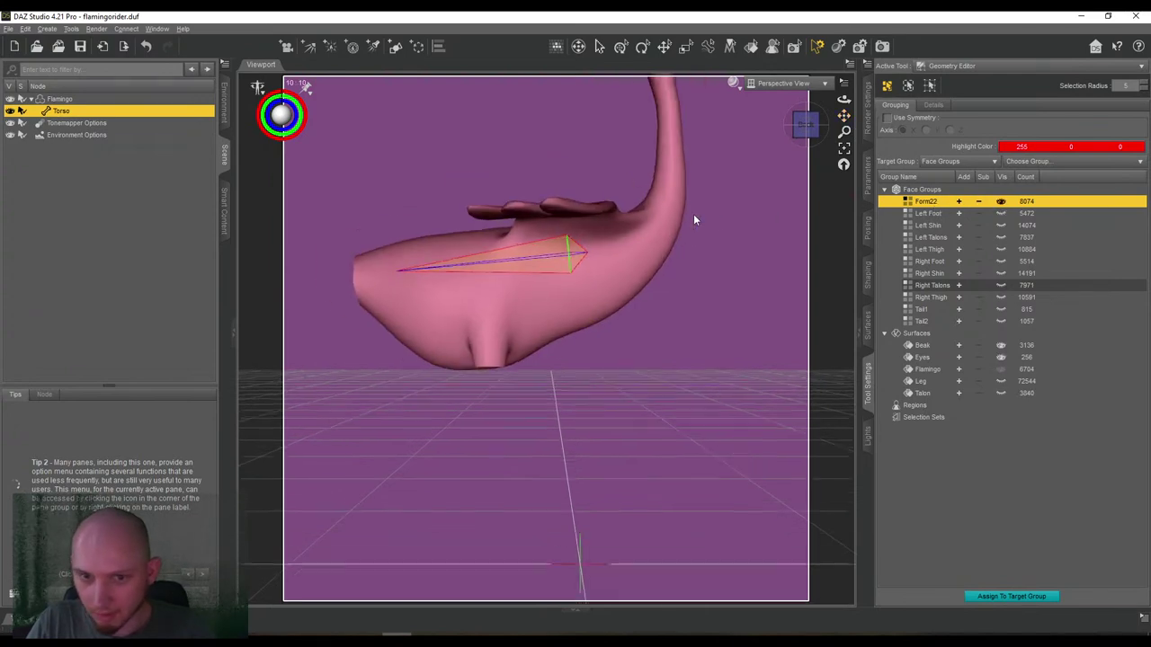
Examine the flamingo's ungrouped head, neck, wings and torso from both sides and from an angle.
click(797, 136)
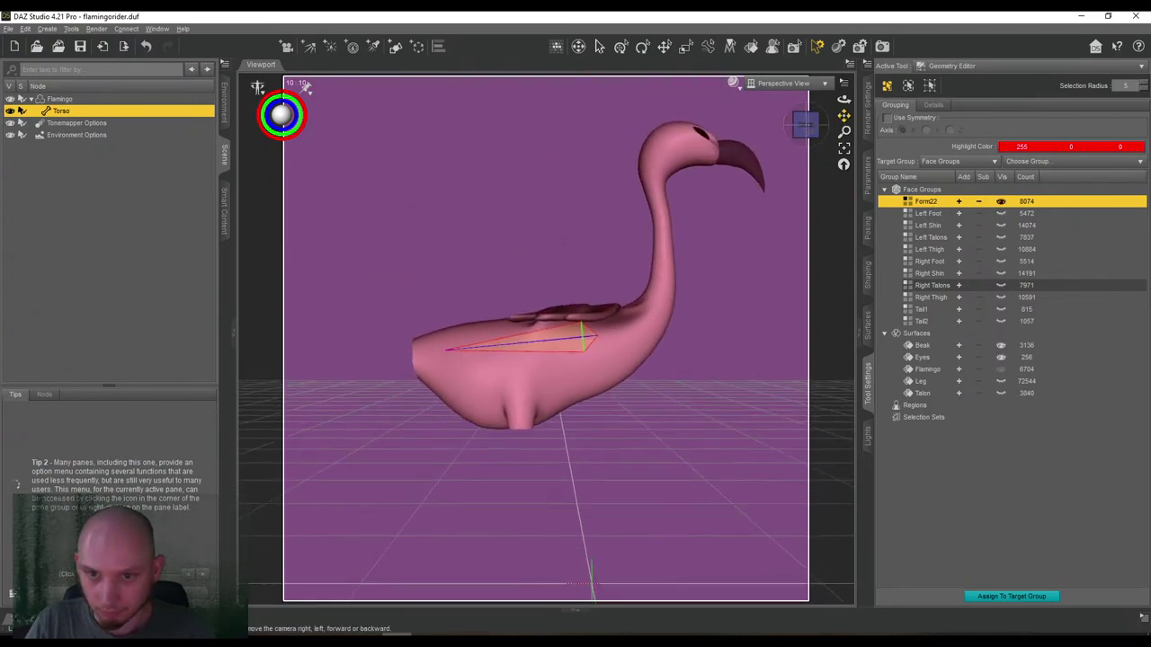
click(801, 126)
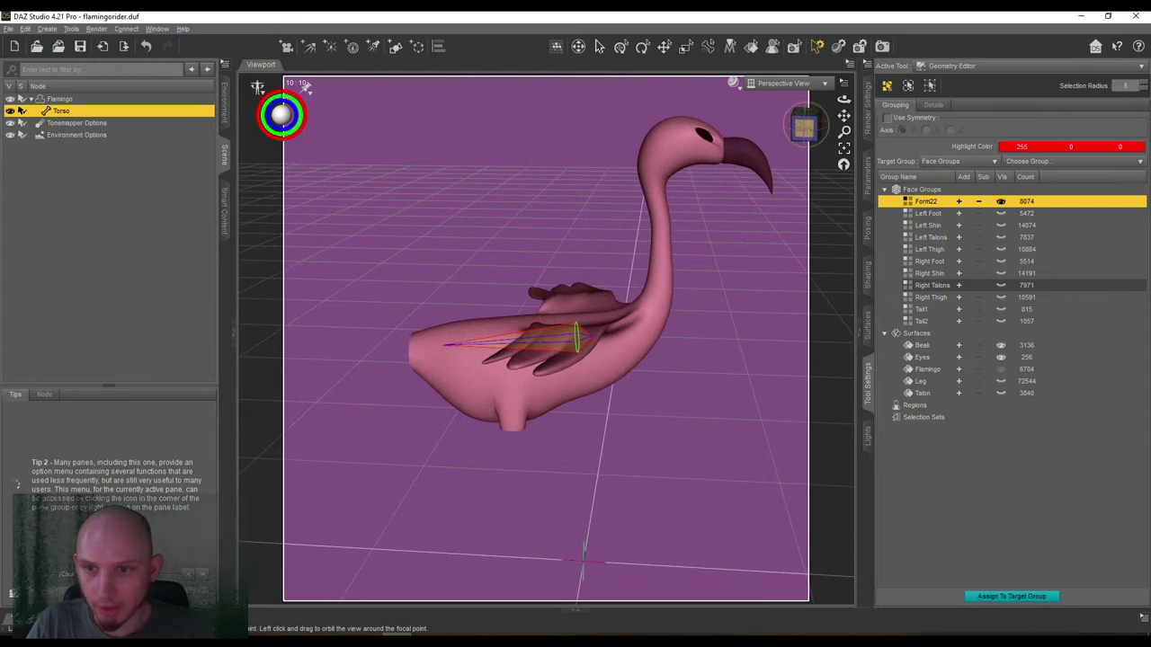
click(807, 142)
click(805, 126)
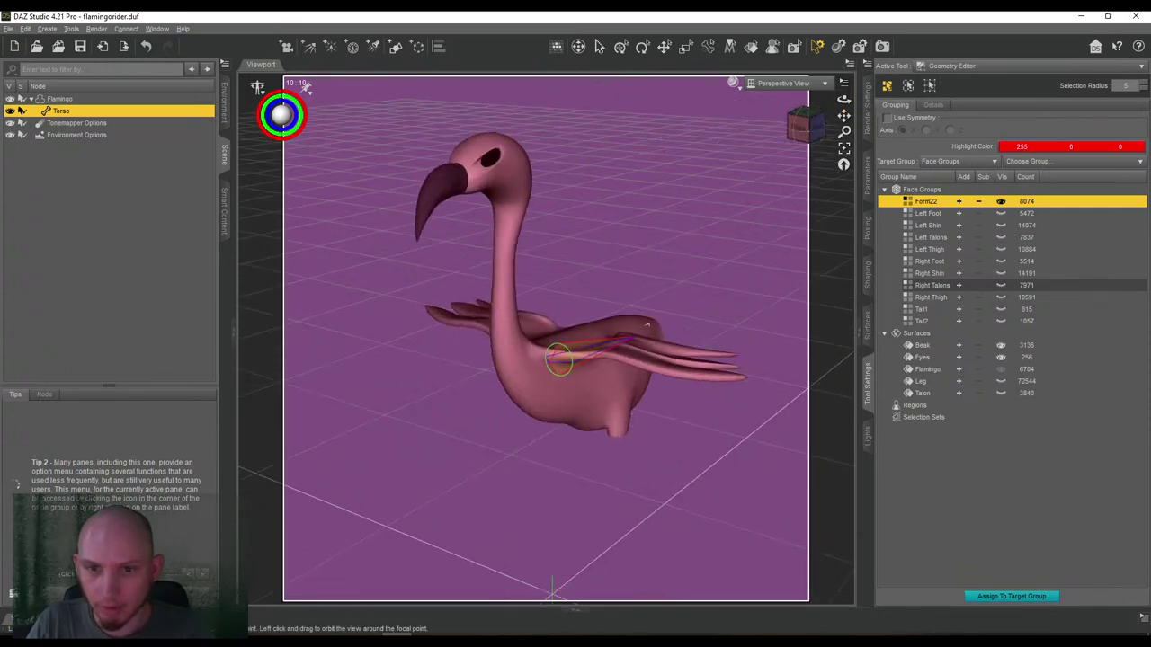
click(806, 135)
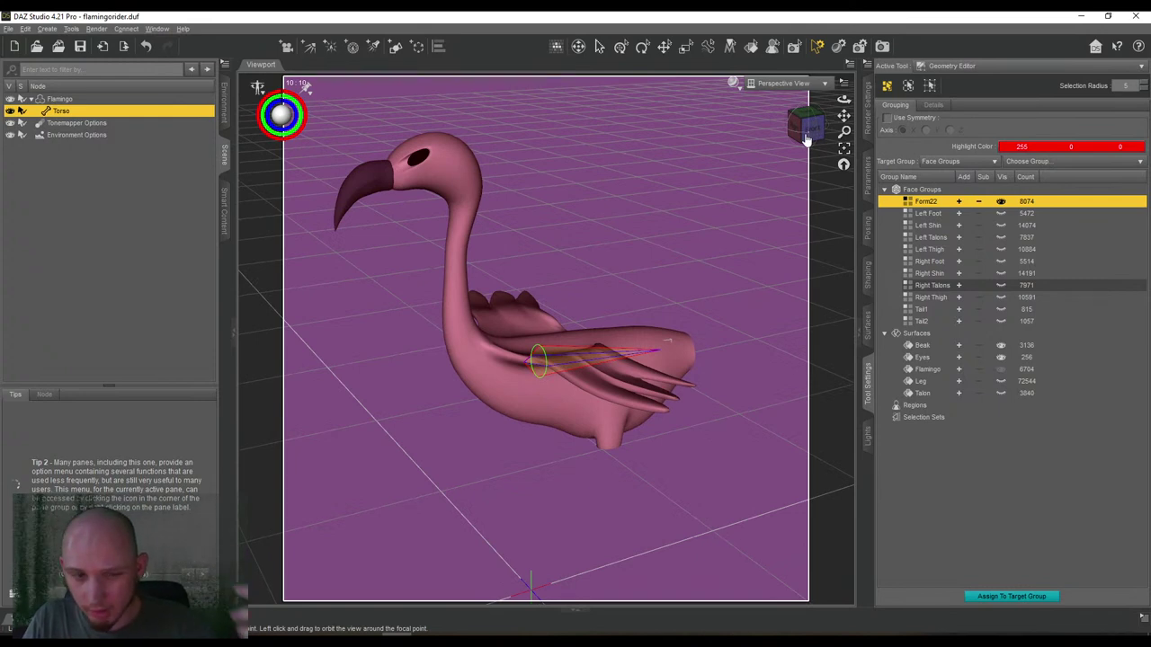
click(806, 139)
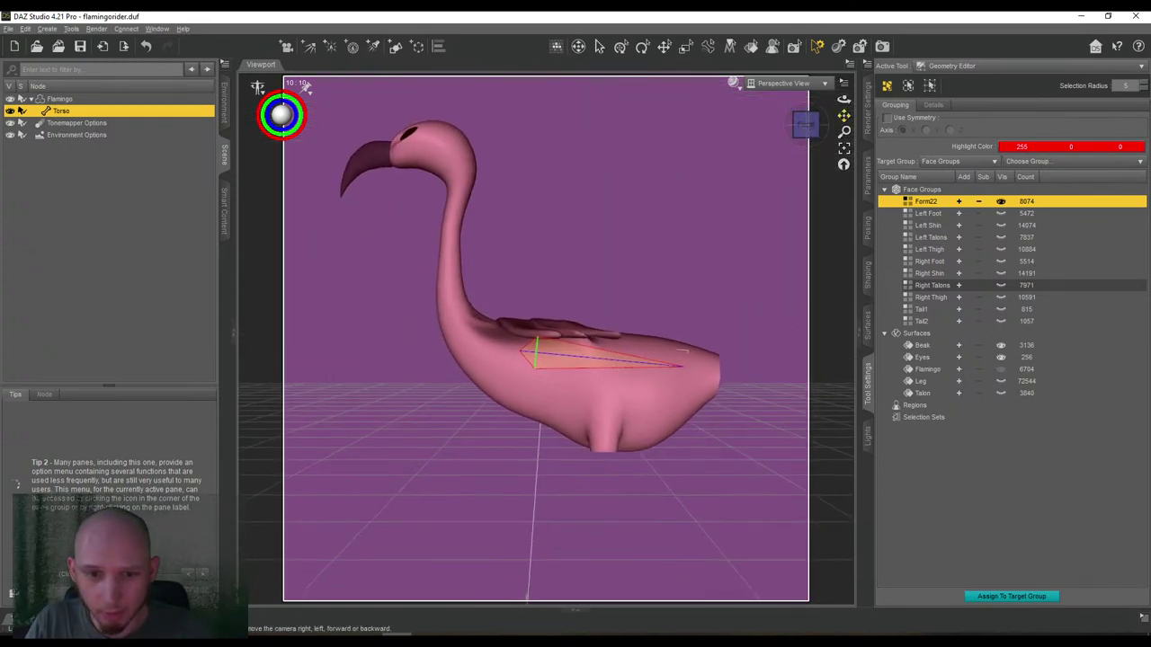
drag(843, 116, 865, 128)
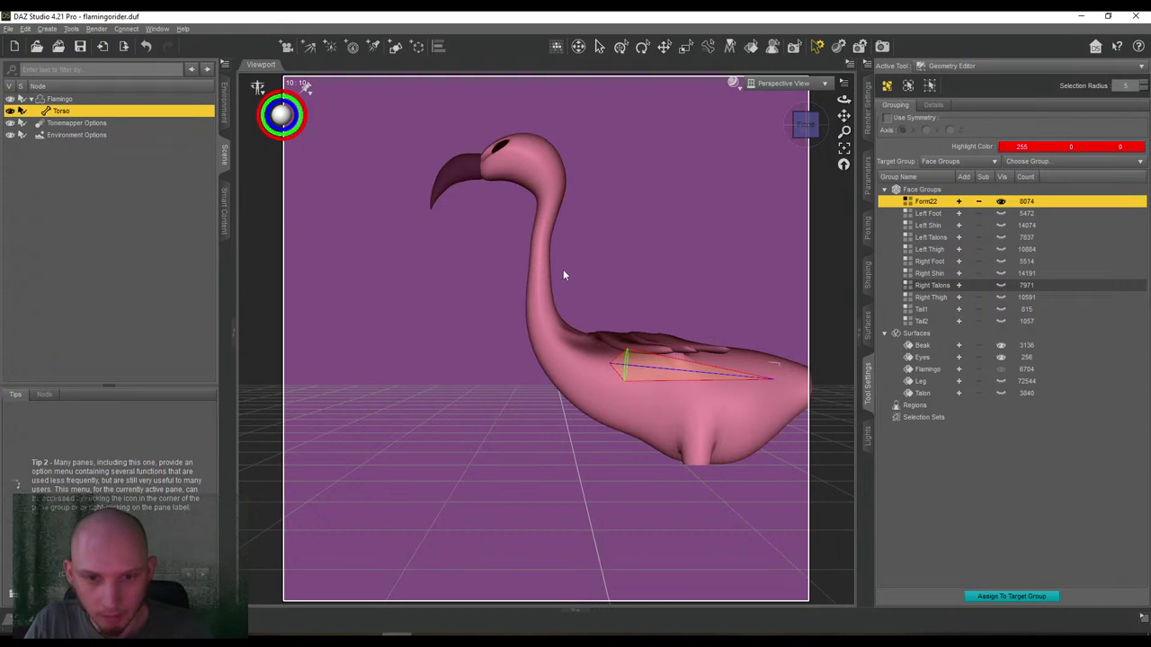
Select the faces of the flamingo's lower neck and create a face group named NeckLow from them.
right_click(510, 279)
click(620, 235)
drag(574, 411, 572, 407)
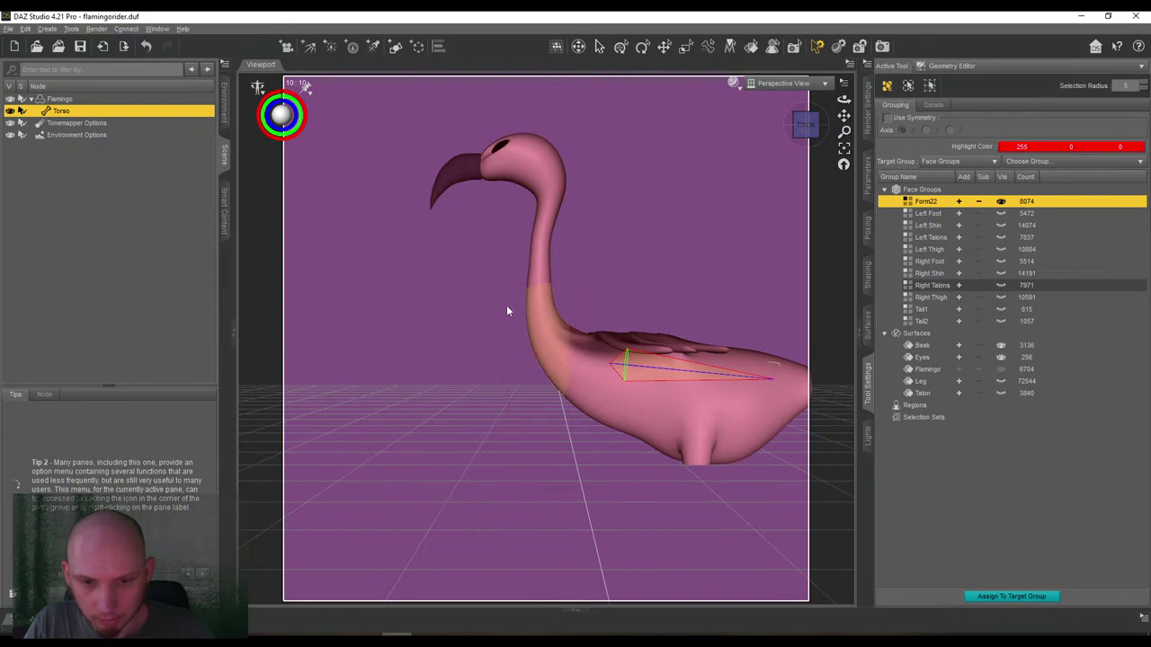
right_click(892, 200)
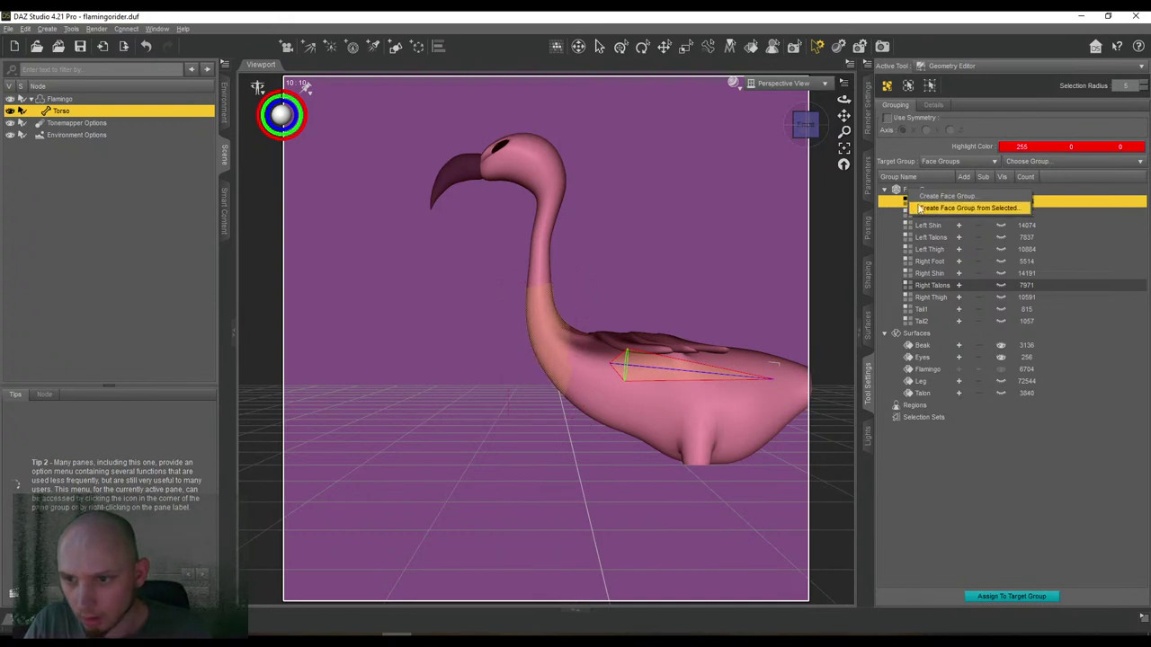
click(917, 207)
click(722, 324)
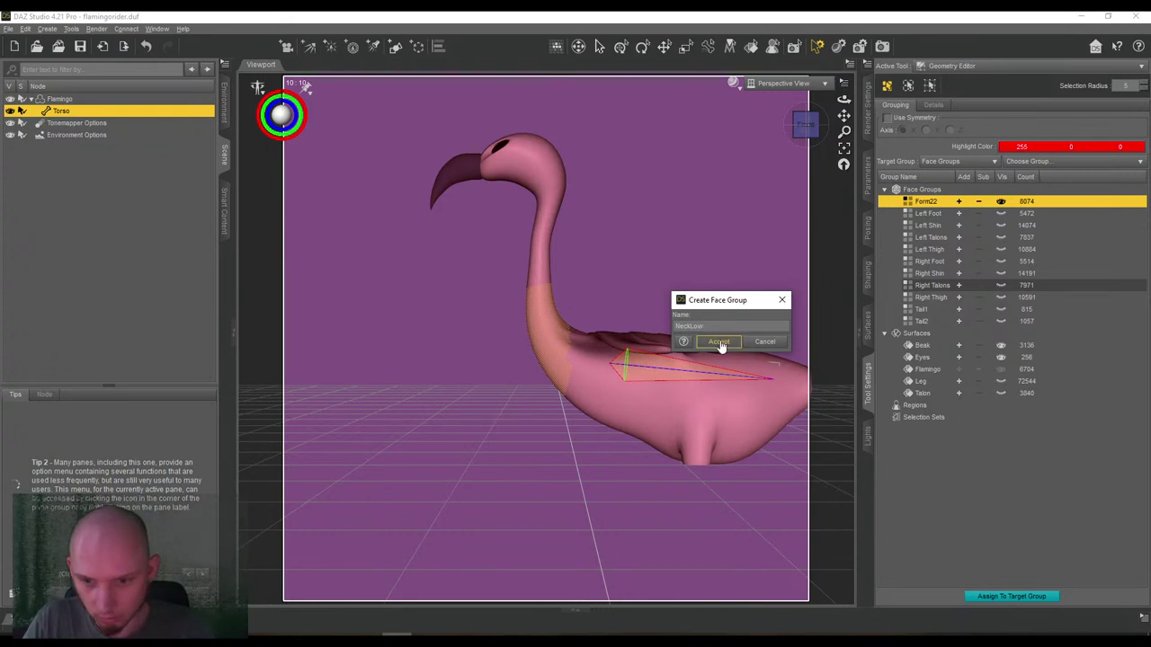
click(718, 341)
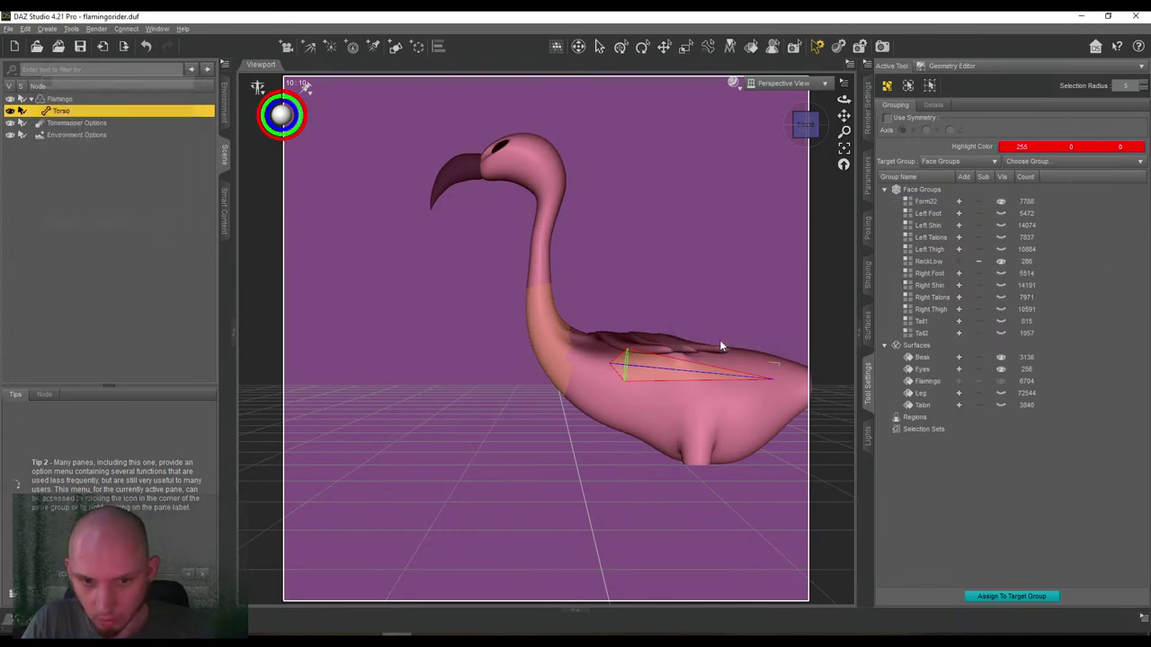
Hide the NeckLow group, select the neck faces directly above it, and create a face group named NeckMid from them.
click(995, 262)
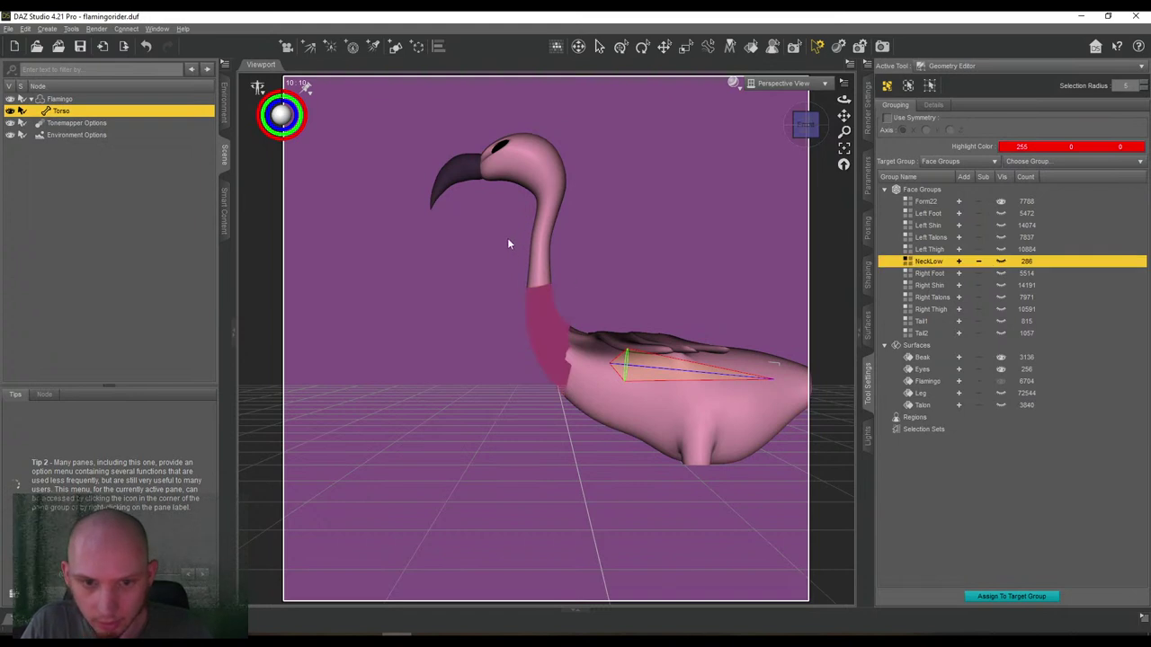
drag(510, 240, 571, 299)
right_click(911, 190)
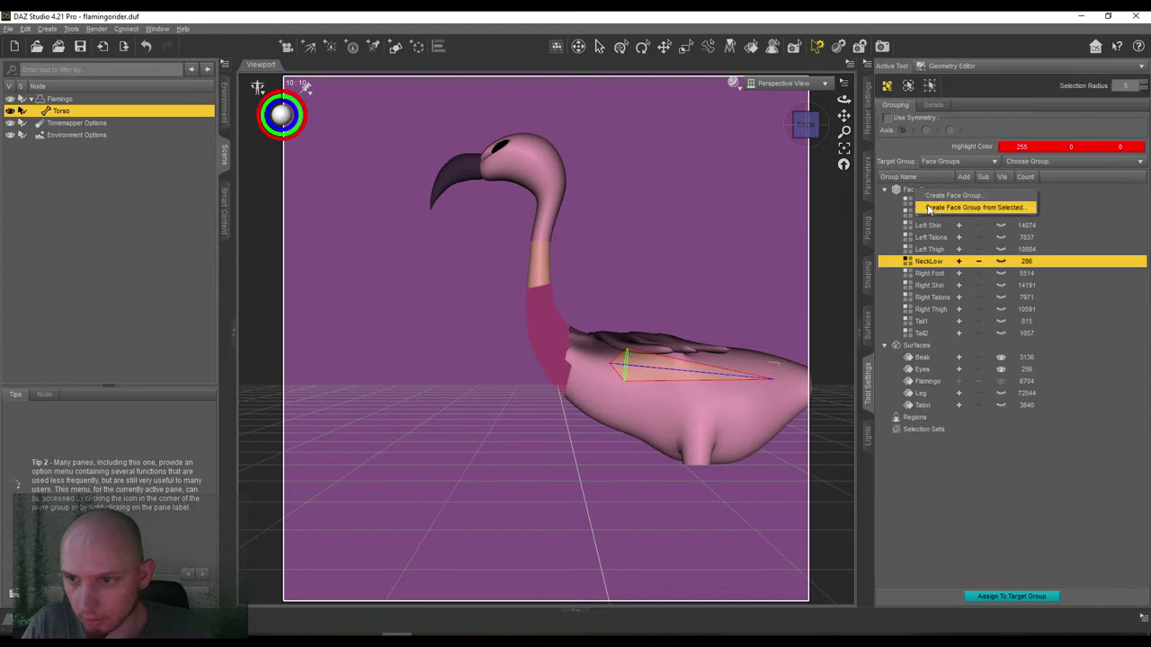
click(930, 208)
click(714, 326)
text(NeckM)
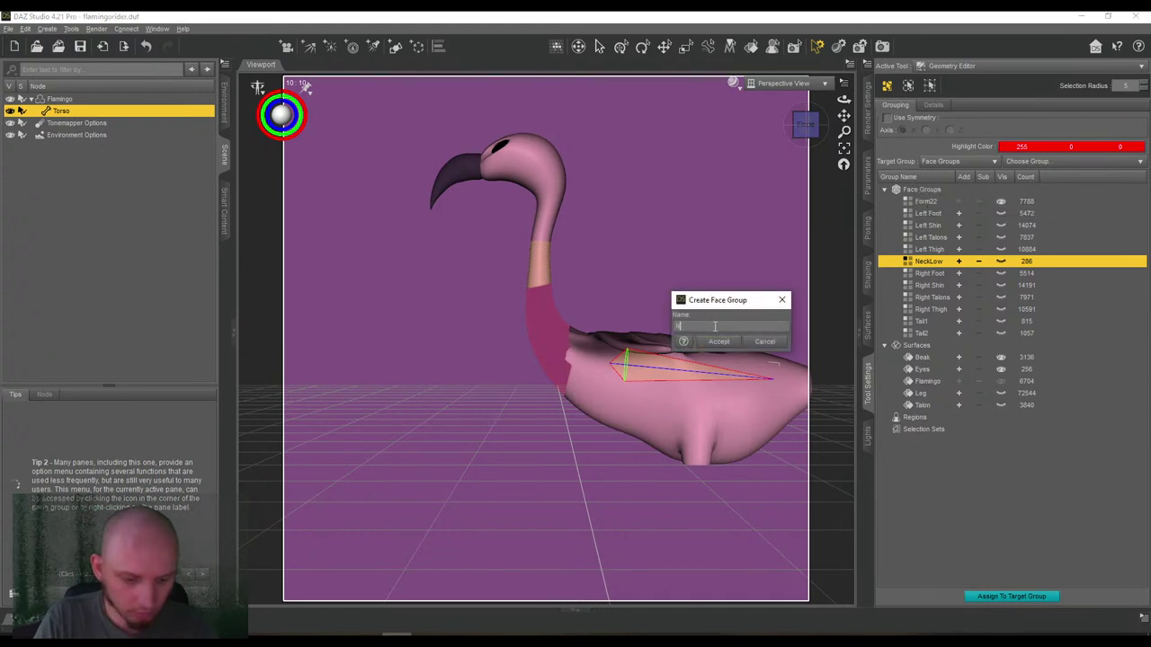
text(id)
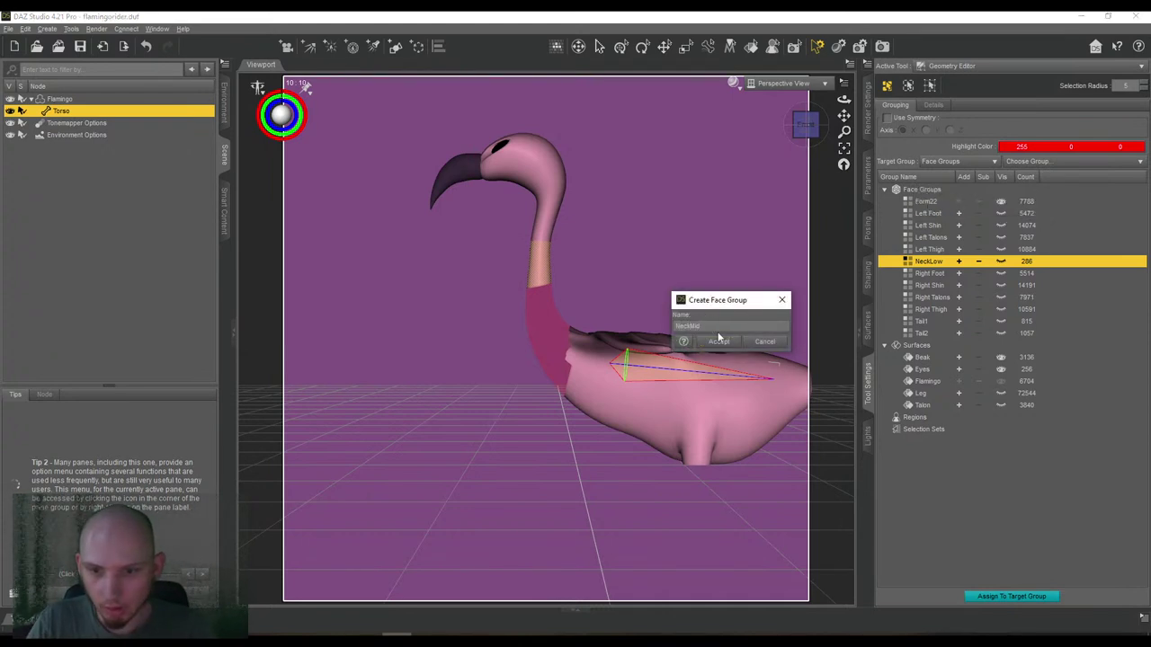
click(724, 342)
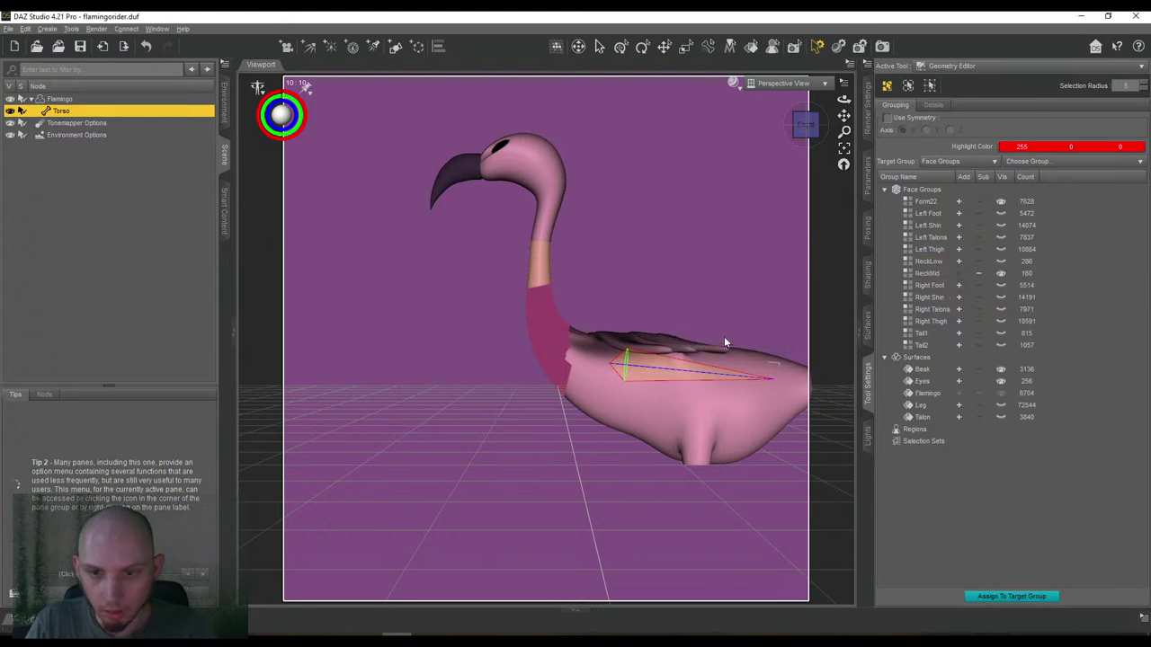
Hide the NeckMid group and select the remaining upper neck faces up to the base of the head.
click(1001, 273)
drag(523, 201, 577, 258)
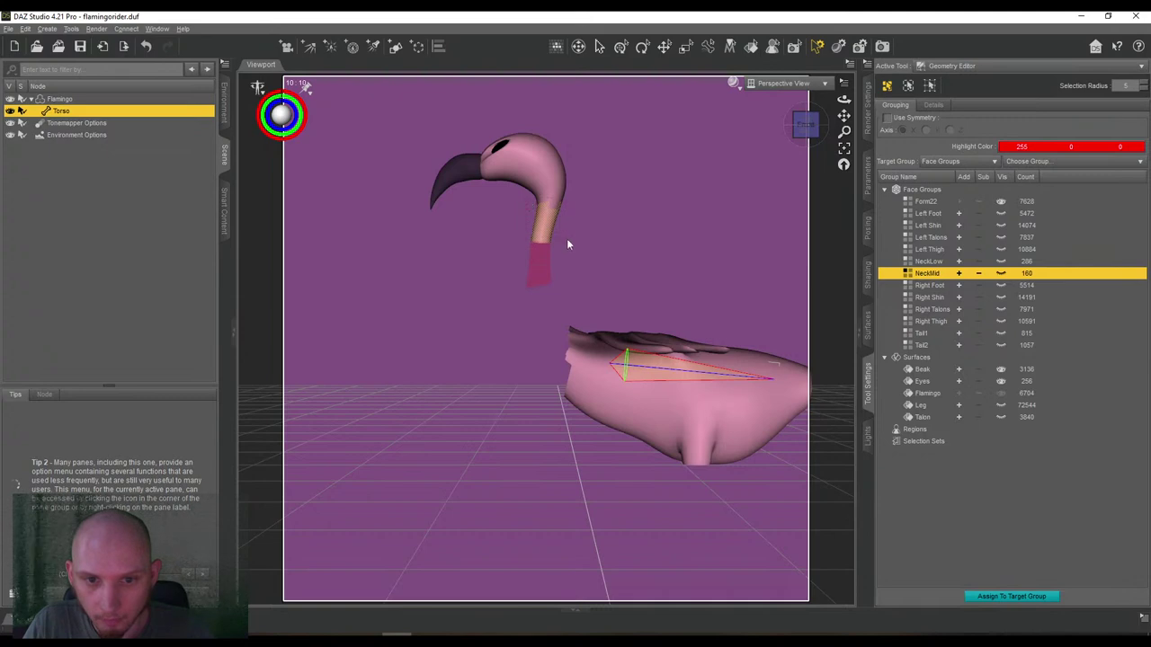
key(ctrl+z)
drag(843, 100, 850, 99)
drag(801, 133, 833, 167)
scroll(843, 116, up, 5)
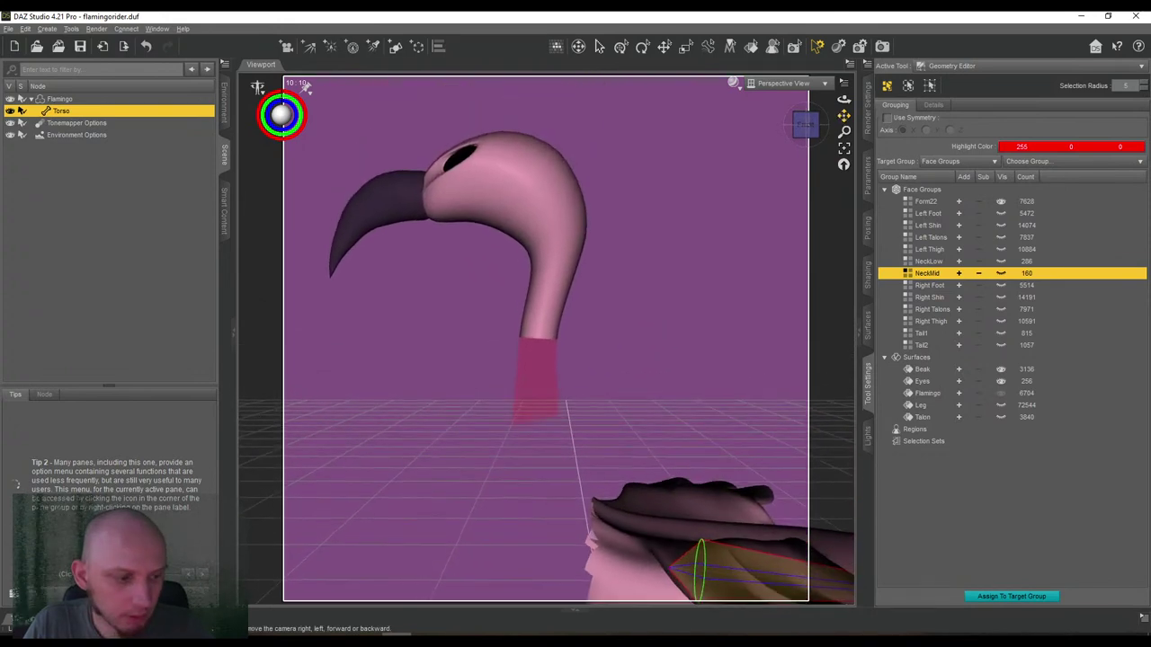
drag(843, 99, 843, 101)
mouse_move(507, 272)
mouse_down()
mouse_move(590, 333)
mouse_move(608, 370)
mouse_up()
mouse_move(843, 99)
mouse_down()
mouse_move(926, 115)
mouse_move(1011, 108)
mouse_move(849, 101)
mouse_up()
click(811, 133)
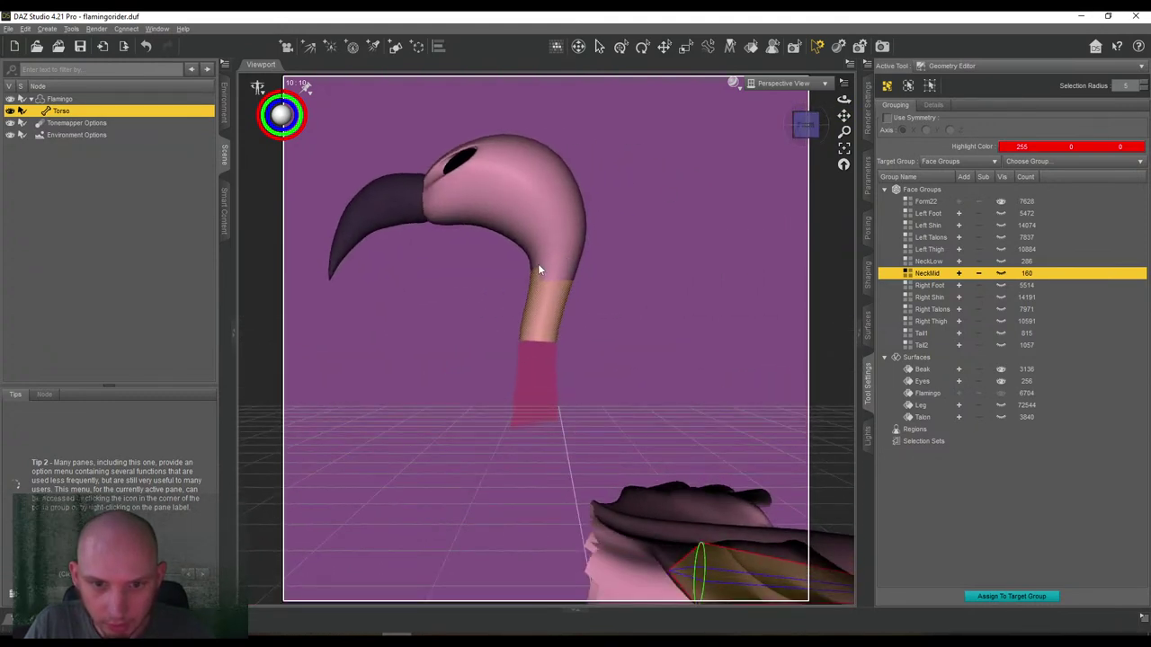
drag(544, 274, 614, 311)
drag(844, 99, 890, 126)
mouse_move(800, 124)
mouse_down()
mouse_move(827, 124)
mouse_move(805, 125)
mouse_up()
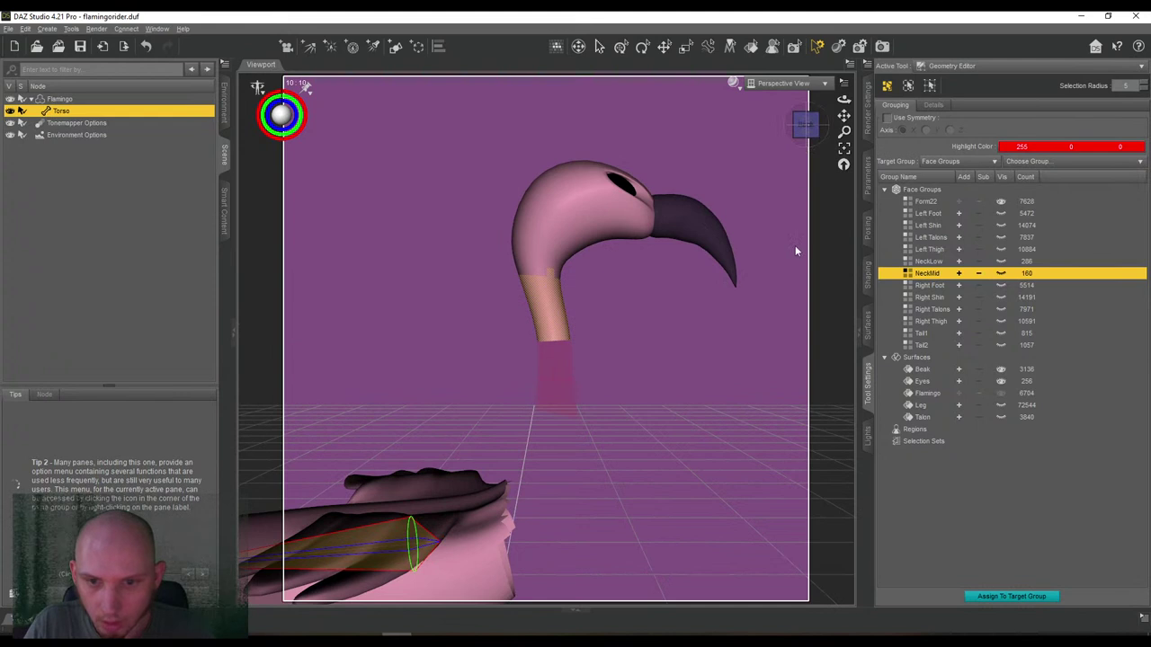
Create a face group named NeckTop from the selected upper neck faces and hide it.
right_click(935, 192)
click(940, 213)
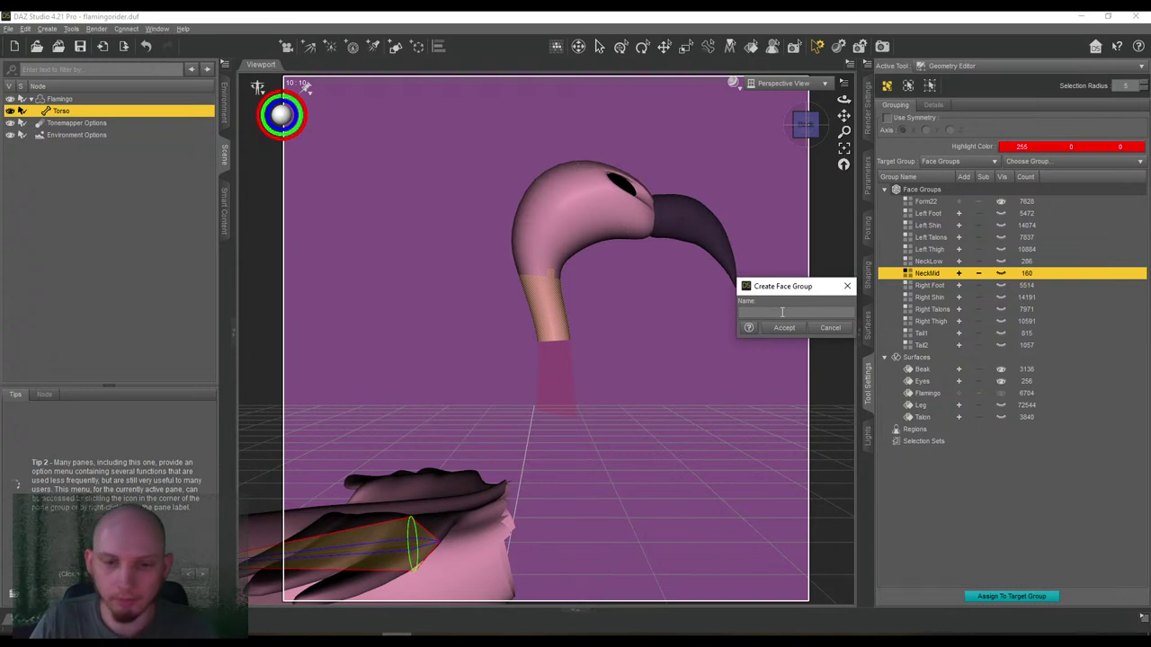
text(NeckTop)
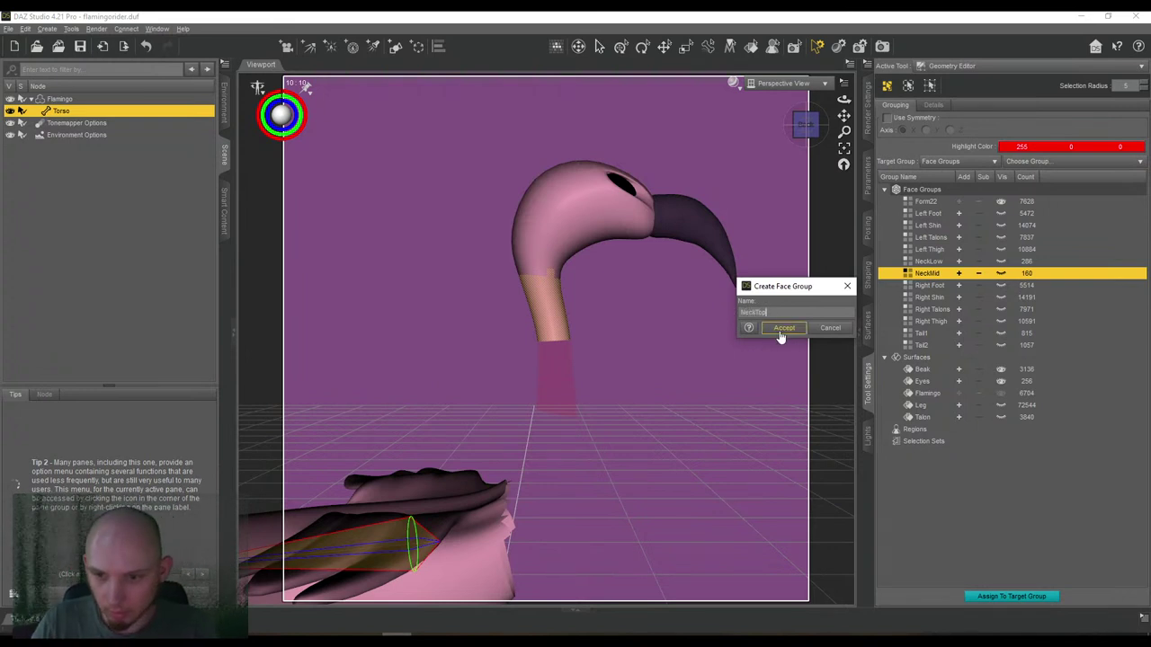
click(784, 328)
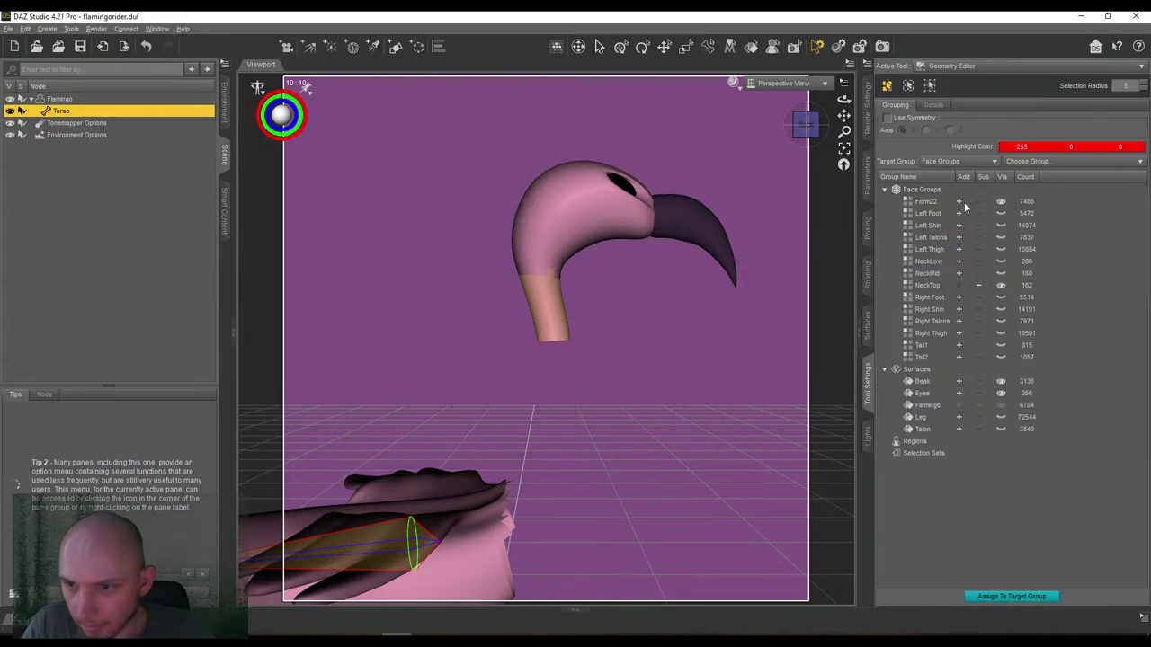
click(1001, 285)
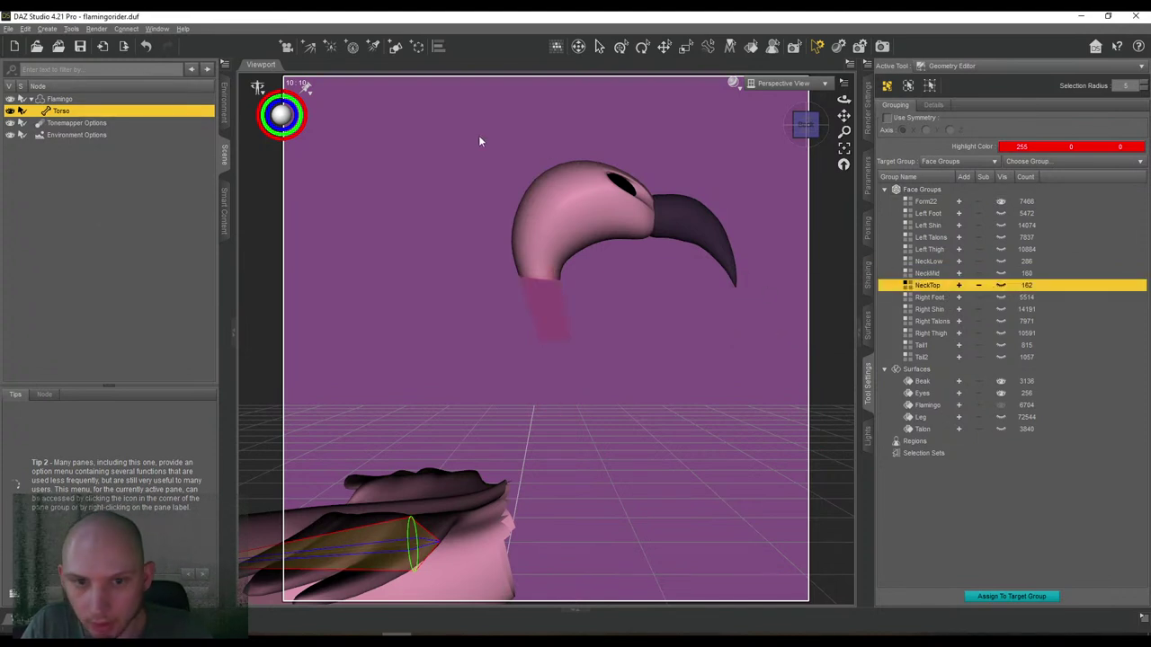
Select all remaining head and beak faces and create a face group named Head from them.
drag(741, 306, 766, 322)
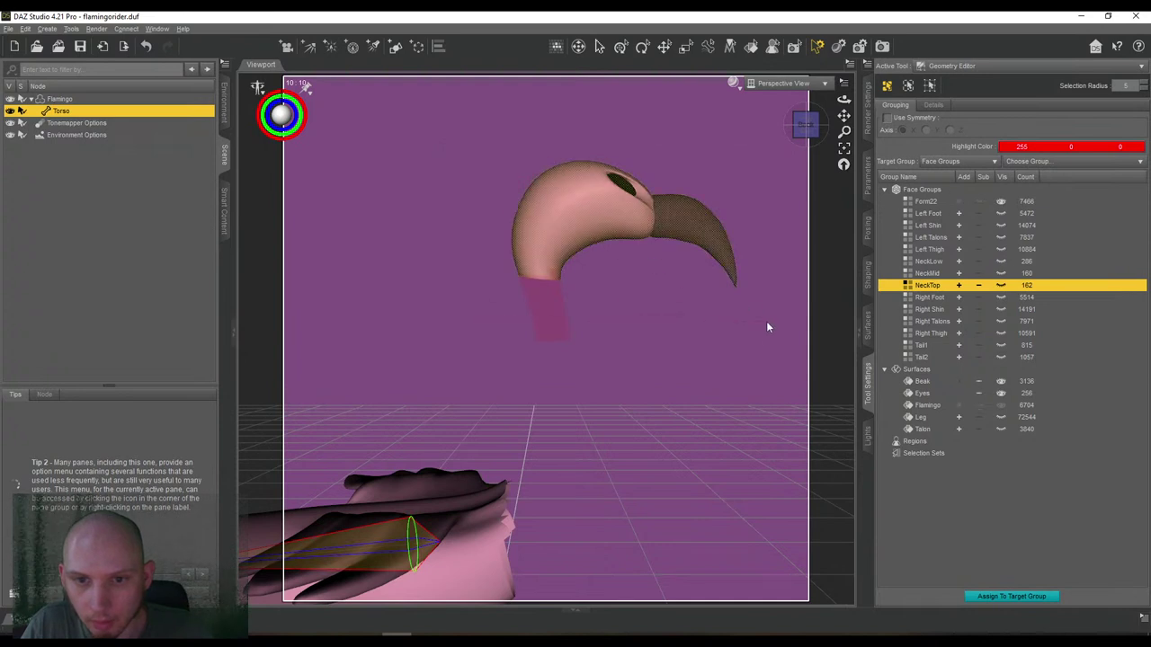
right_click(935, 196)
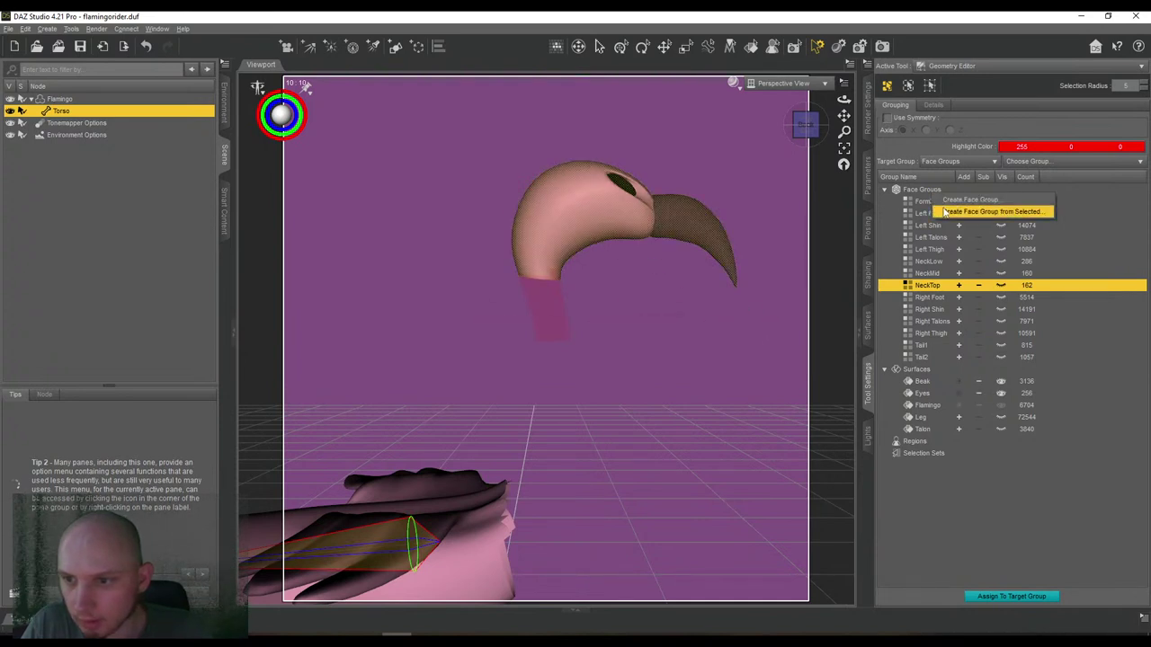
click(947, 212)
text(head)
click(784, 328)
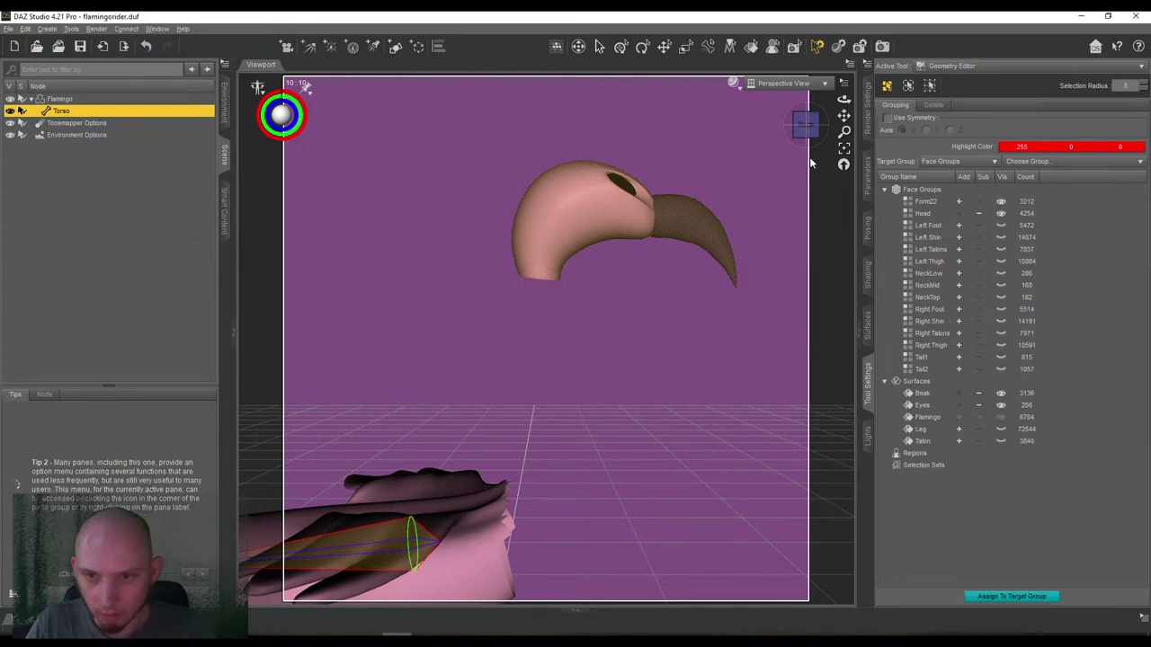
Inspect the lower edge of the head up close and show the NeckTop group again.
drag(845, 115, 845, 135)
right_drag(845, 115, 846, 90)
drag(802, 126, 842, 134)
right_drag(844, 116, 844, 95)
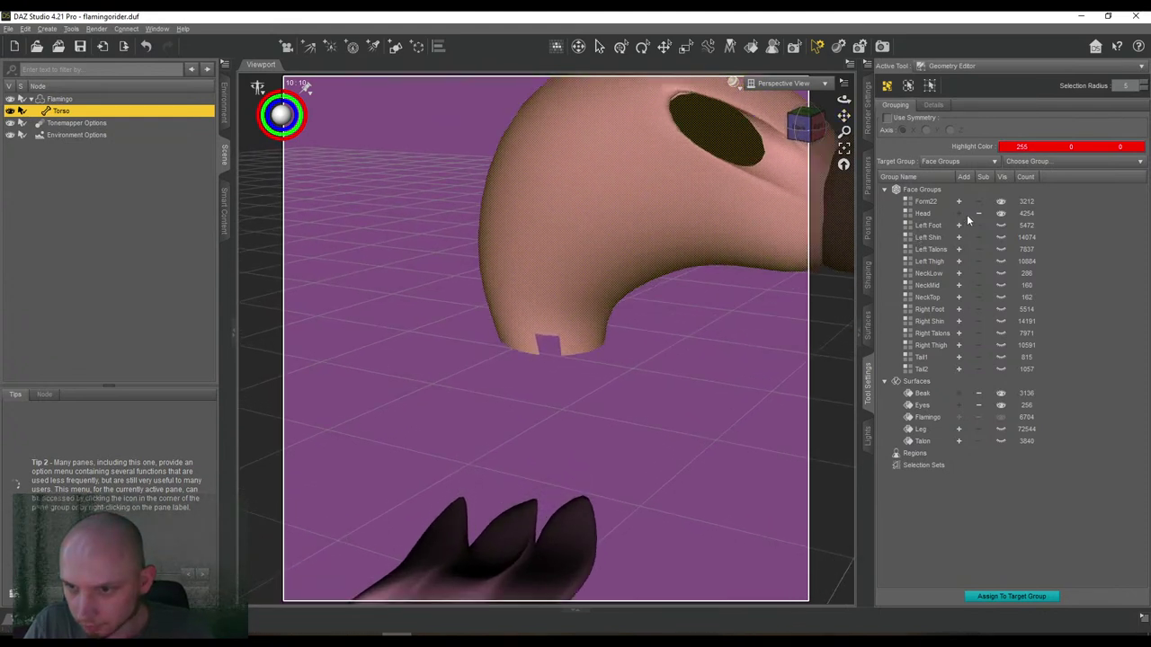
click(926, 214)
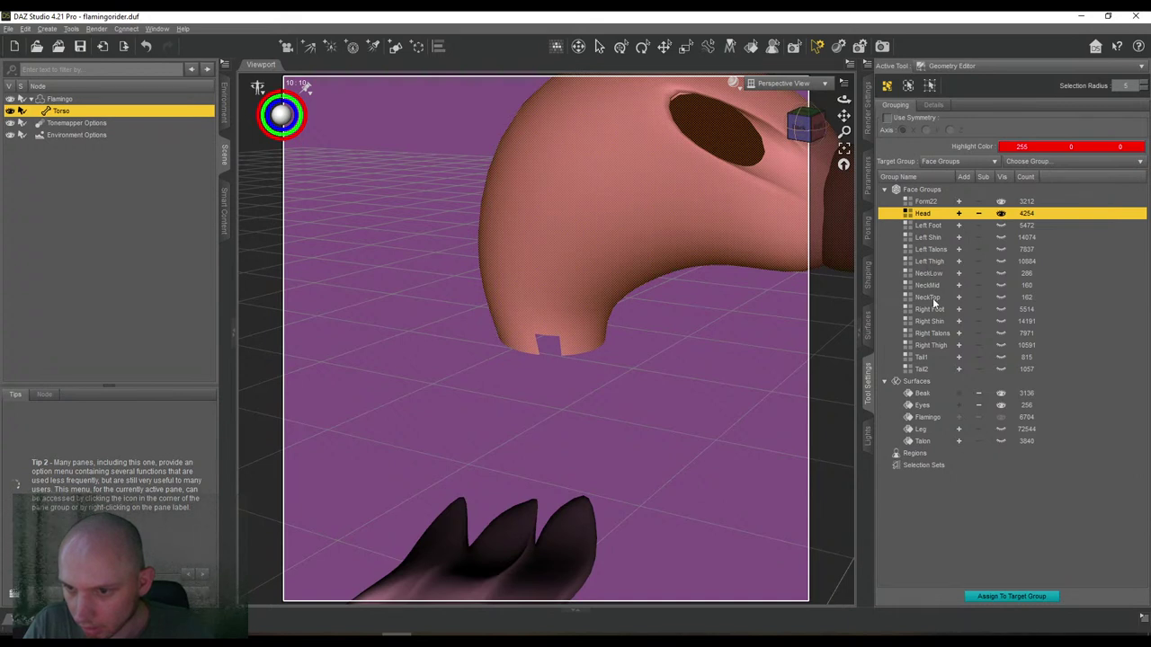
click(1003, 299)
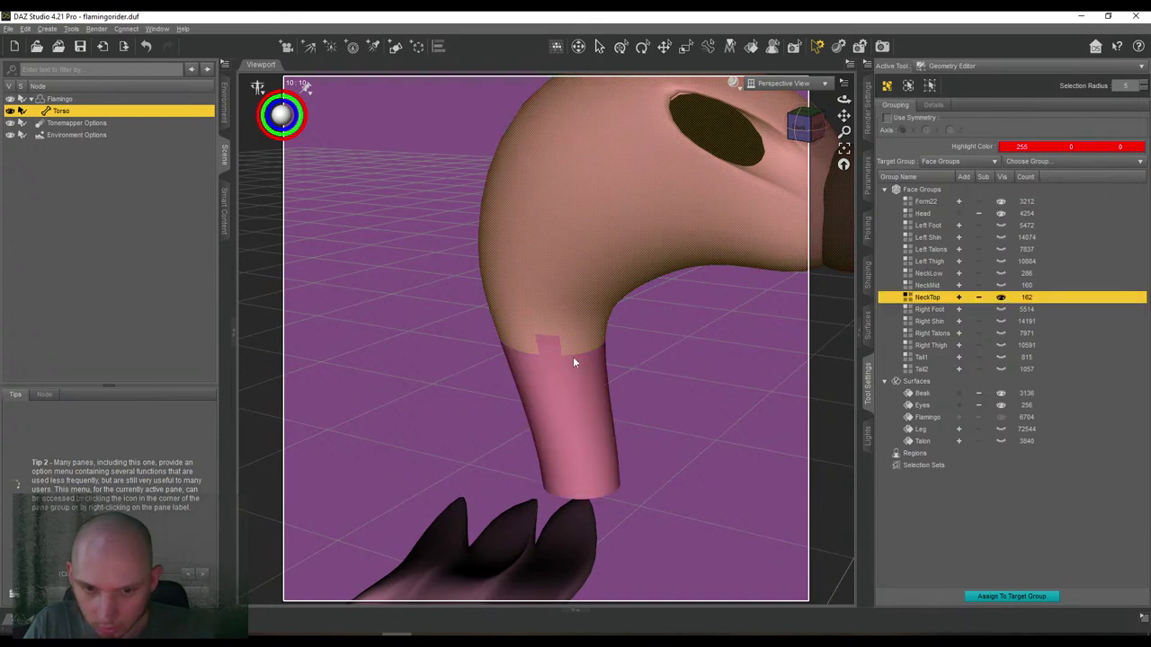
Switch to drag selection and assign the NeckTop faces that cut into the head's lower edge to the Head group.
right_click(639, 339)
mouse_move(674, 353)
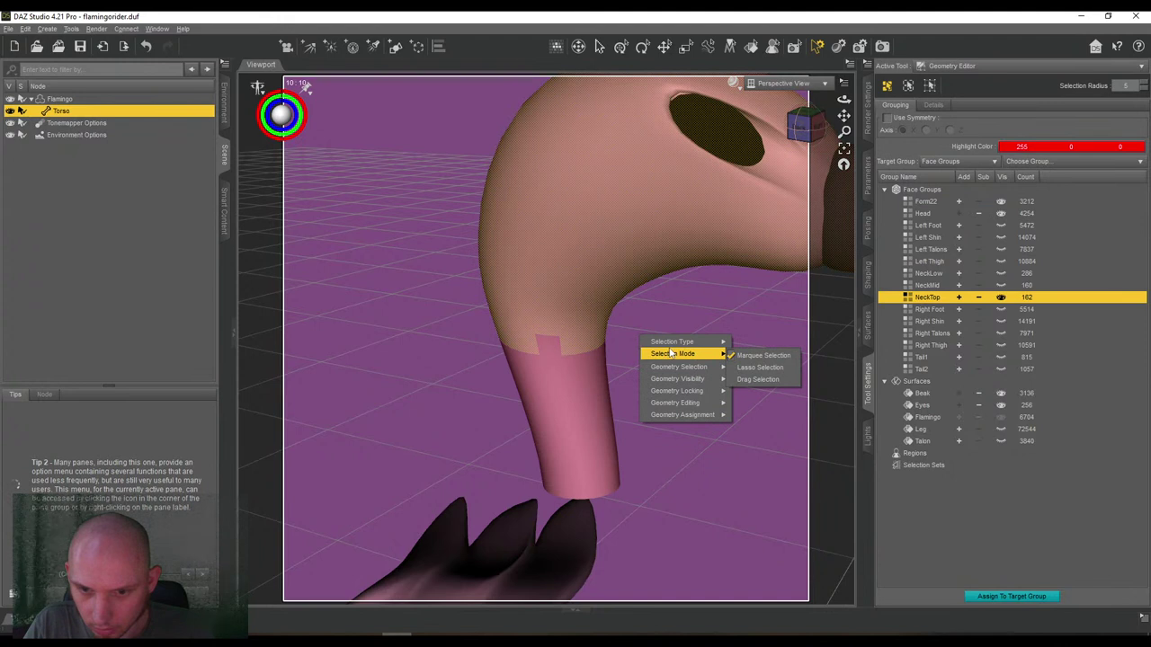
click(758, 379)
click(544, 343)
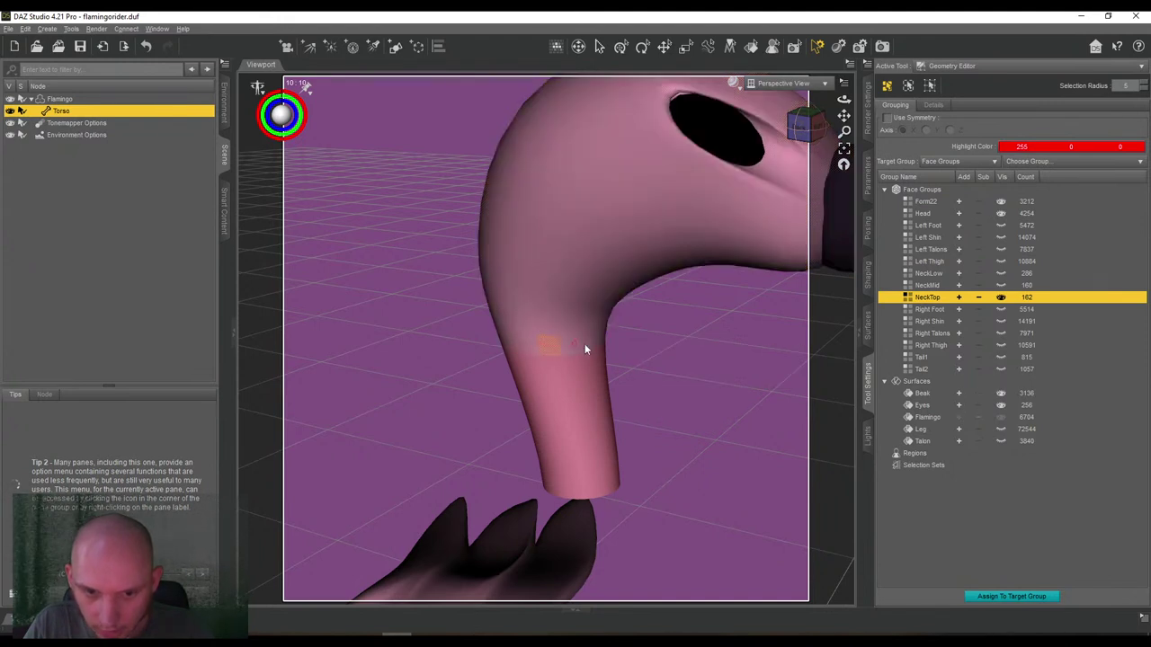
click(932, 214)
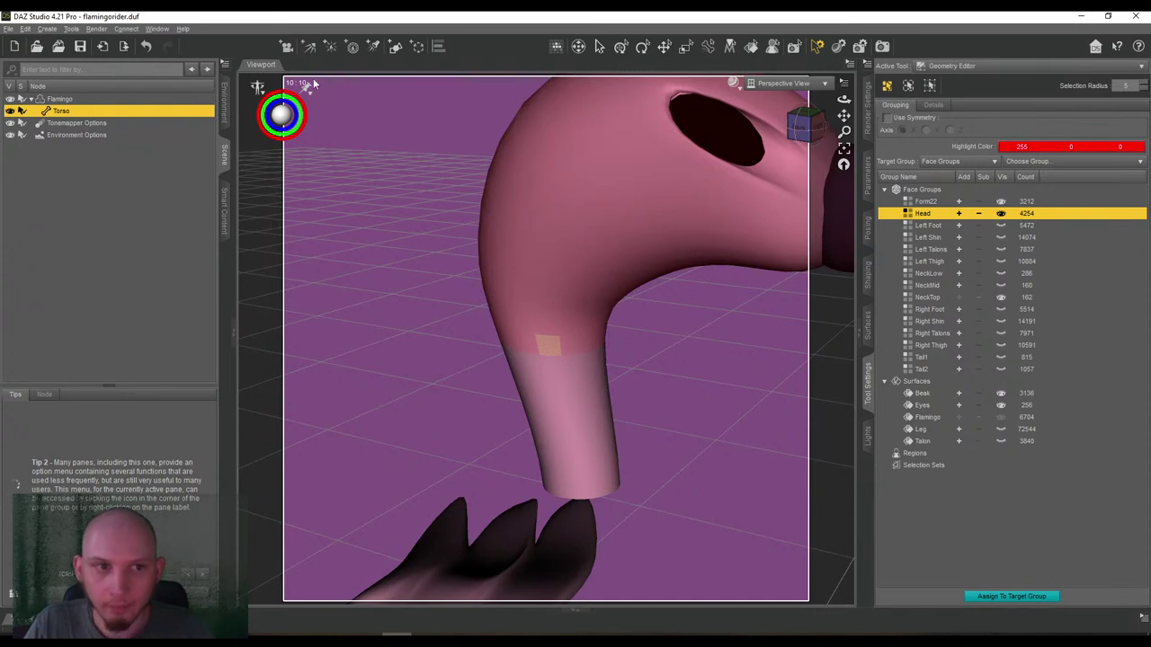
right_click(941, 216)
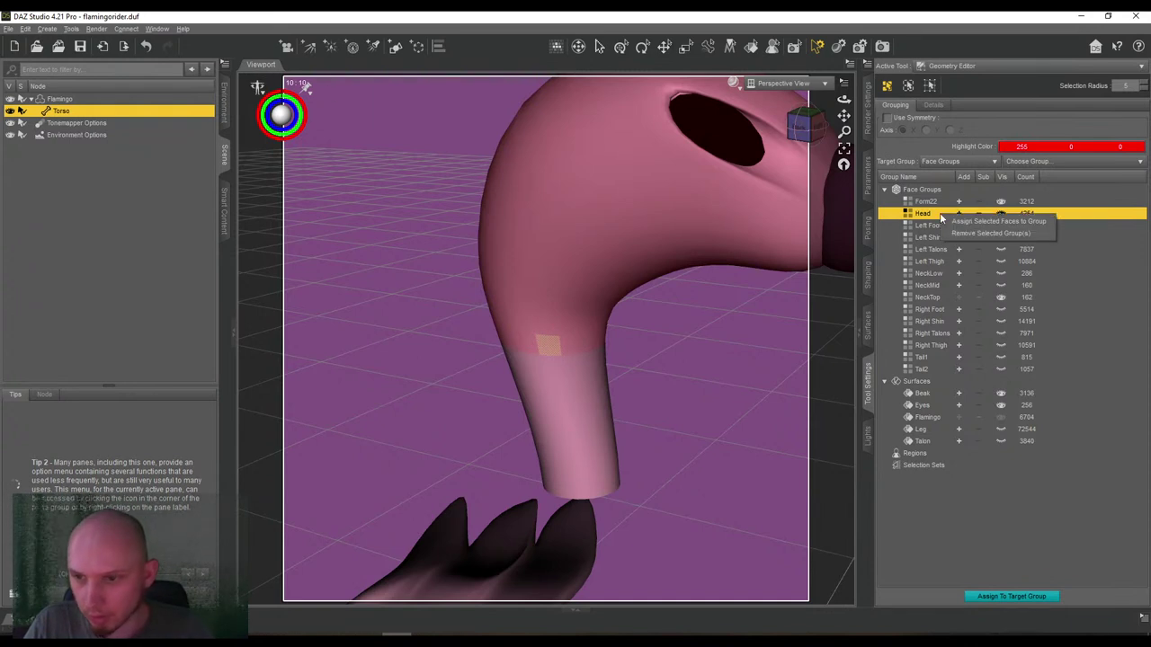
click(955, 222)
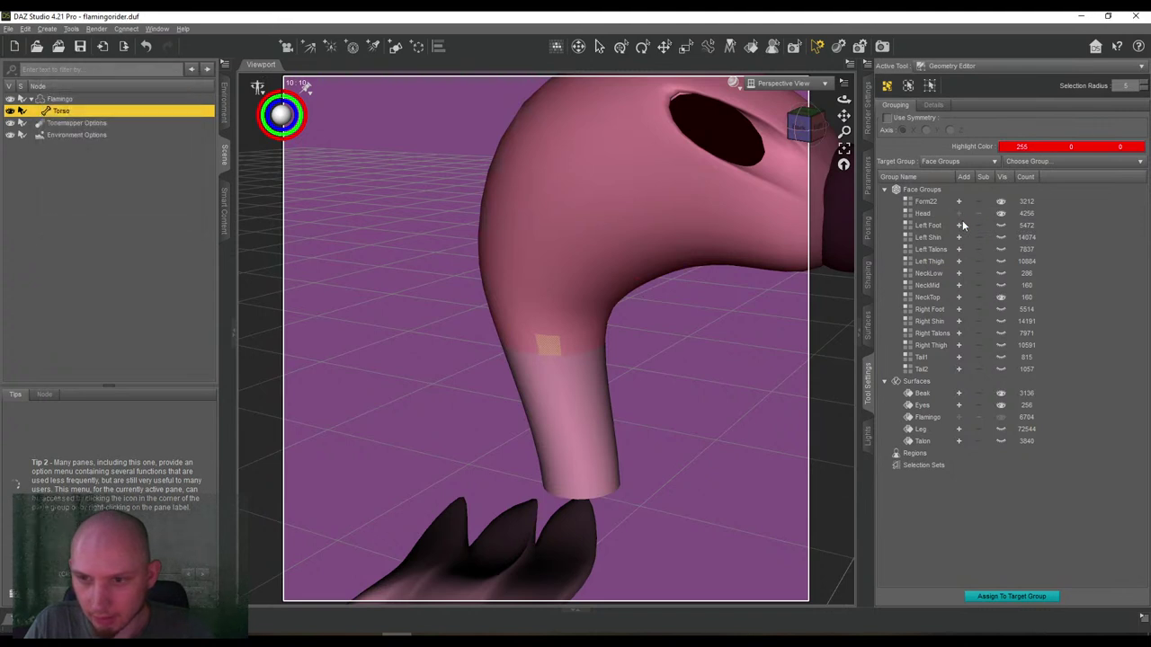
Toggle the Head group's visibility to check its faces, and hide the NeckTop group.
click(1001, 214)
click(1000, 214)
click(1000, 214)
click(1001, 214)
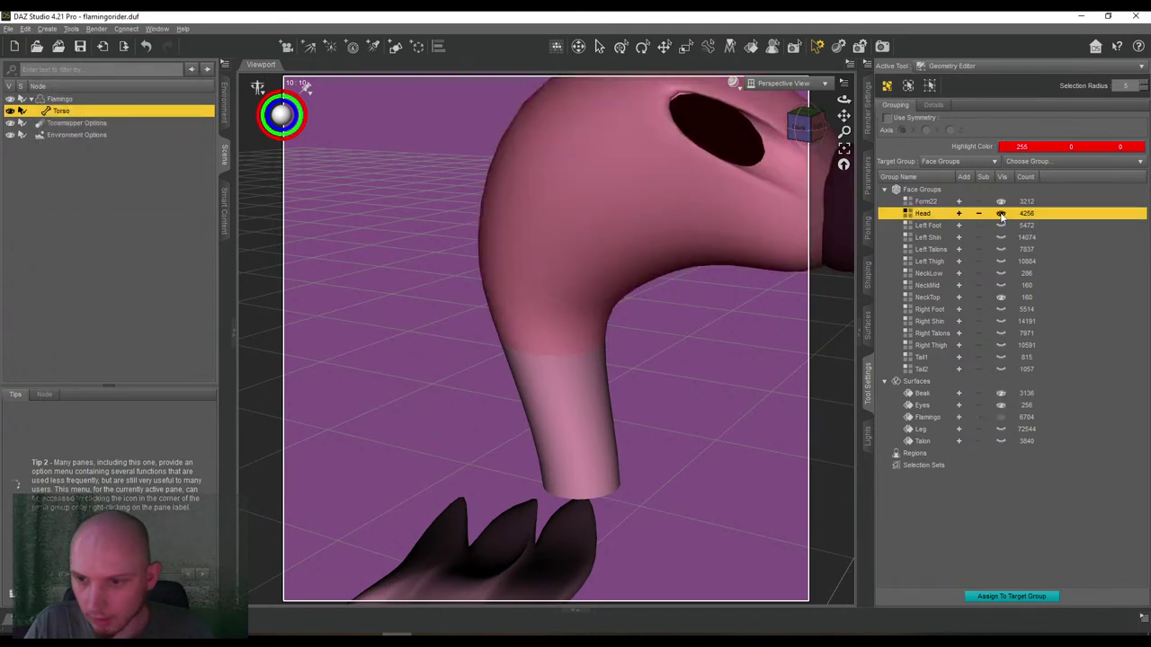
click(1003, 297)
Paint-select the lower half of the beak on one side, from mid-beak to the tip and below the seam line.
scroll(639, 306, down, 4)
drag(803, 131, 881, 105)
click(801, 124)
click(807, 134)
click(809, 139)
scroll(844, 116, up, 2)
scroll(786, 126, up, 2)
click(802, 132)
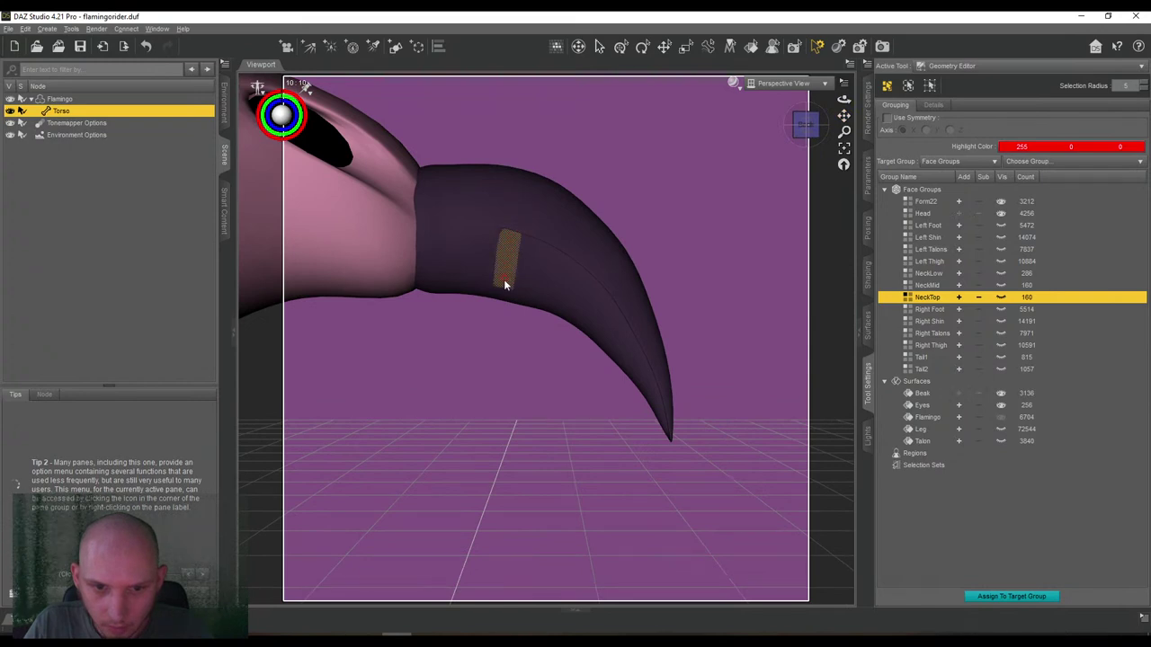
drag(803, 126, 800, 124)
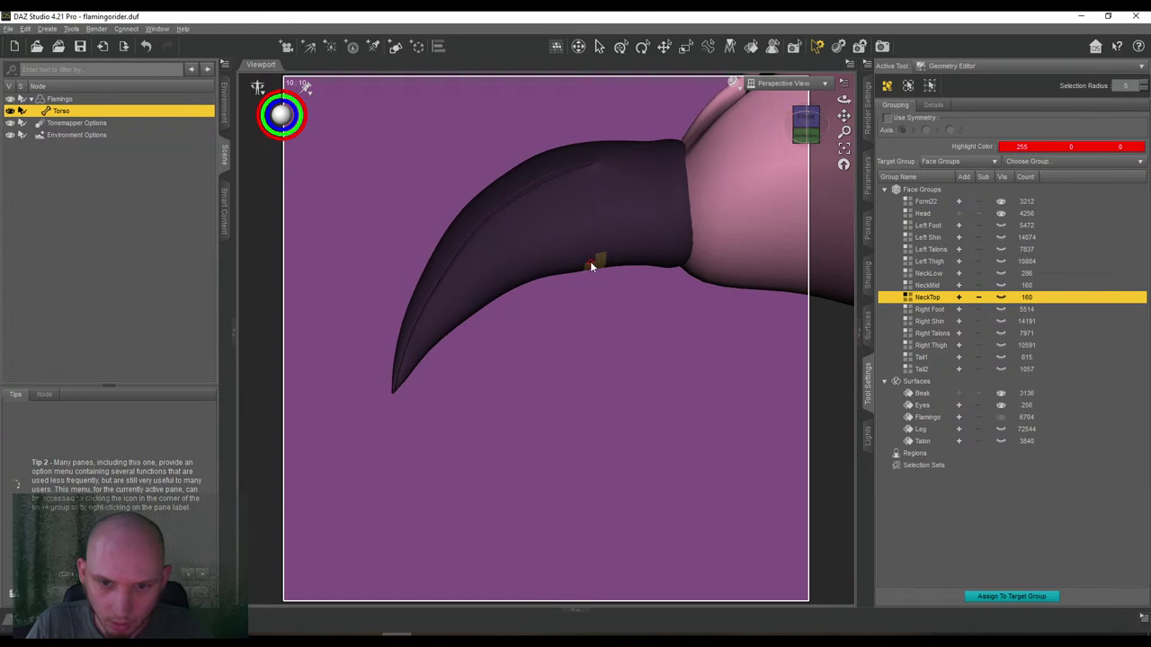
drag(593, 265, 591, 176)
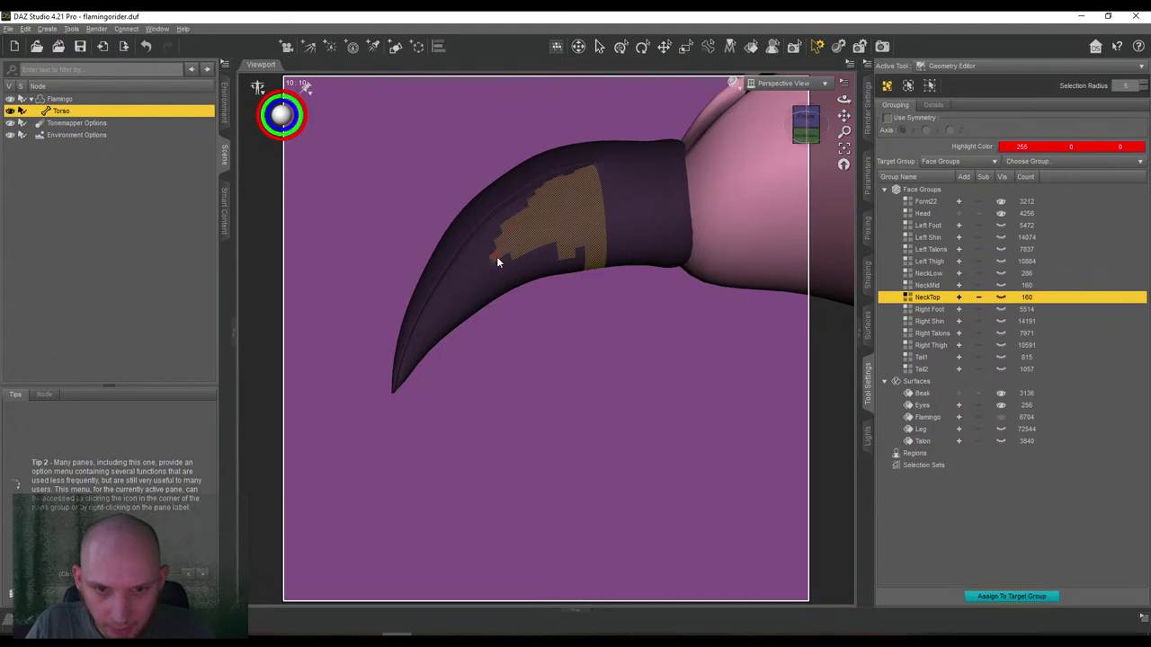
mouse_move(529, 205)
mouse_down()
mouse_move(464, 295)
mouse_move(495, 239)
mouse_move(482, 257)
mouse_up()
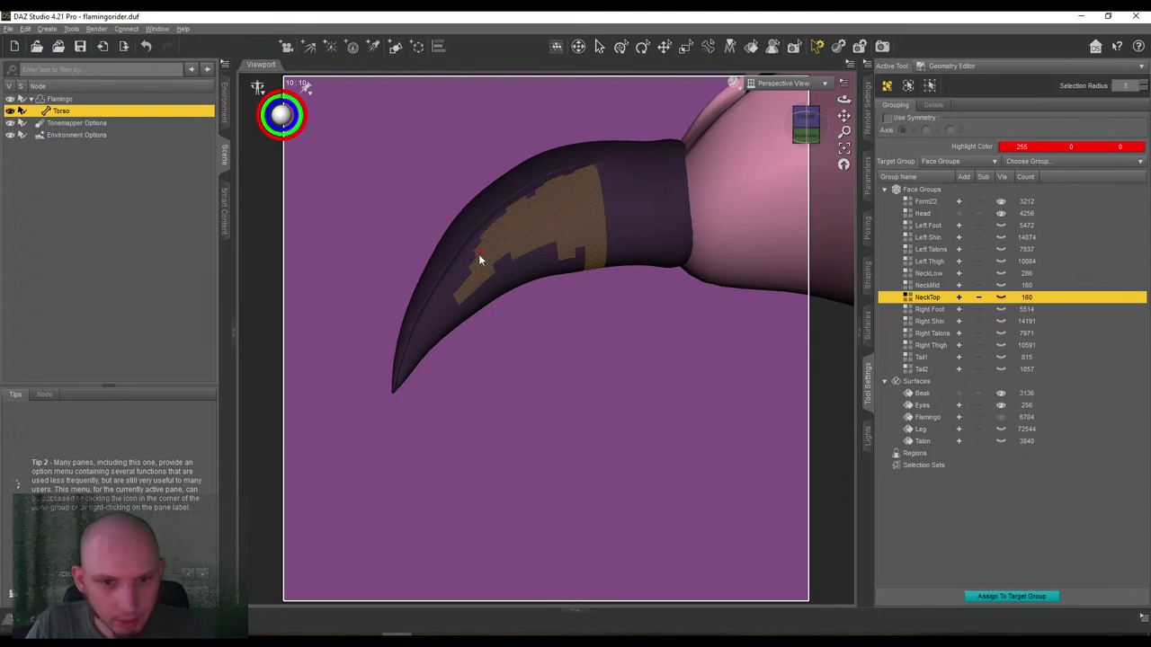
drag(418, 355, 475, 290)
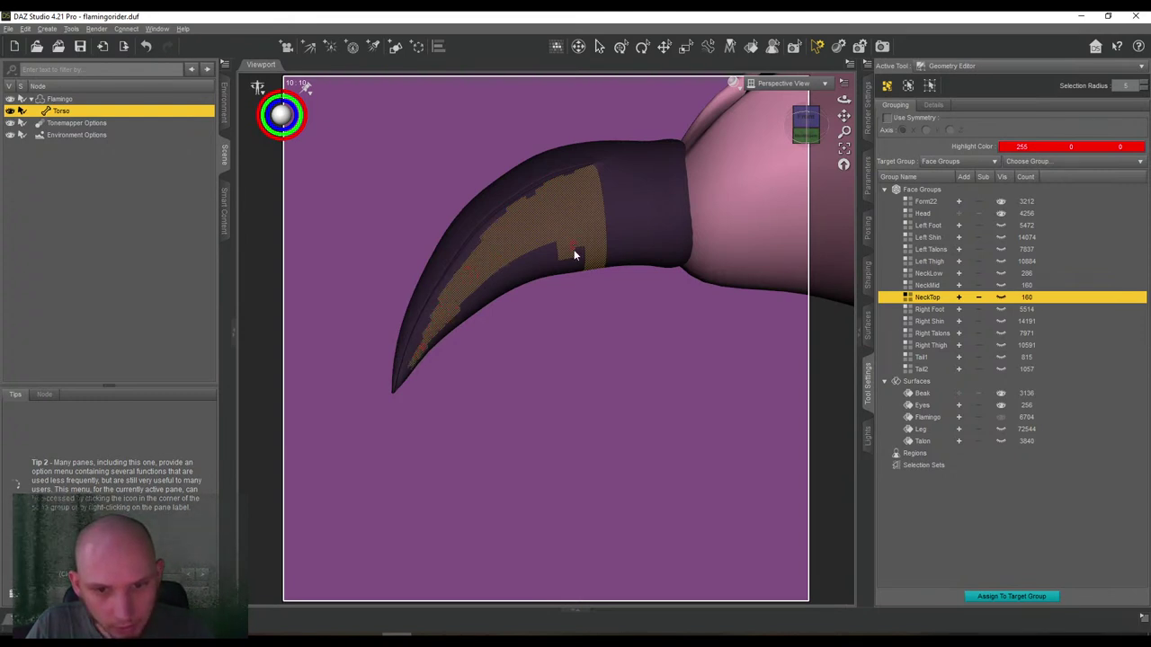
mouse_move(573, 257)
mouse_down()
mouse_move(499, 289)
mouse_move(525, 257)
mouse_move(524, 276)
mouse_move(580, 270)
mouse_up()
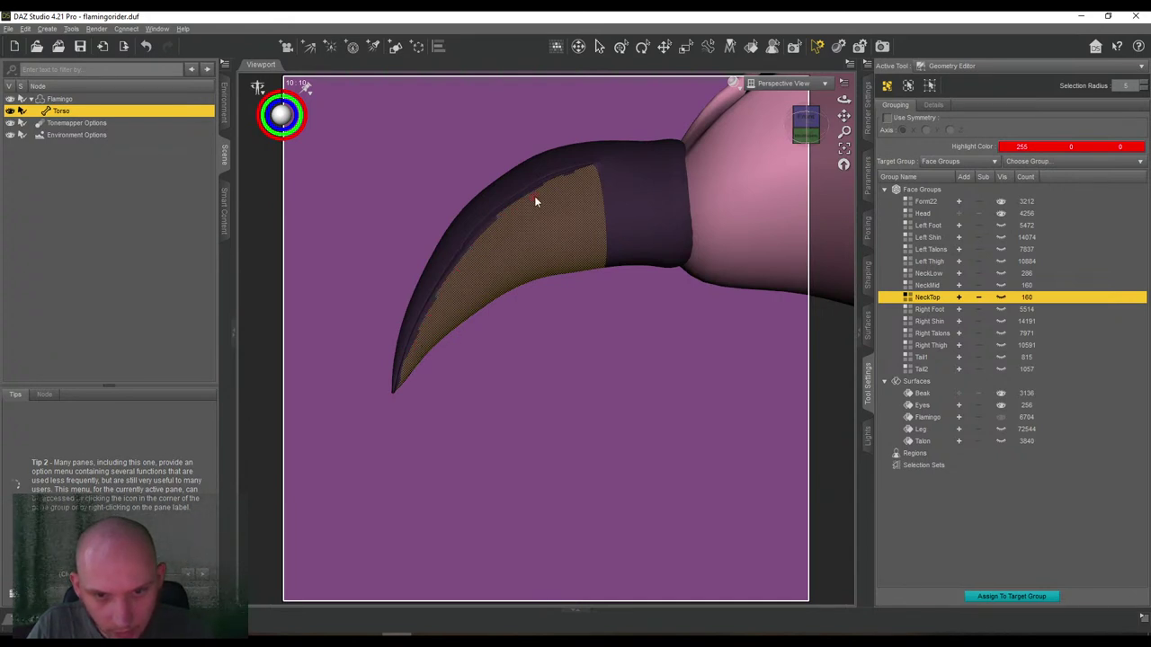
Select the lower beak faces on the opposite side and create a face group named Beak Low from the selection.
drag(811, 135, 909, 143)
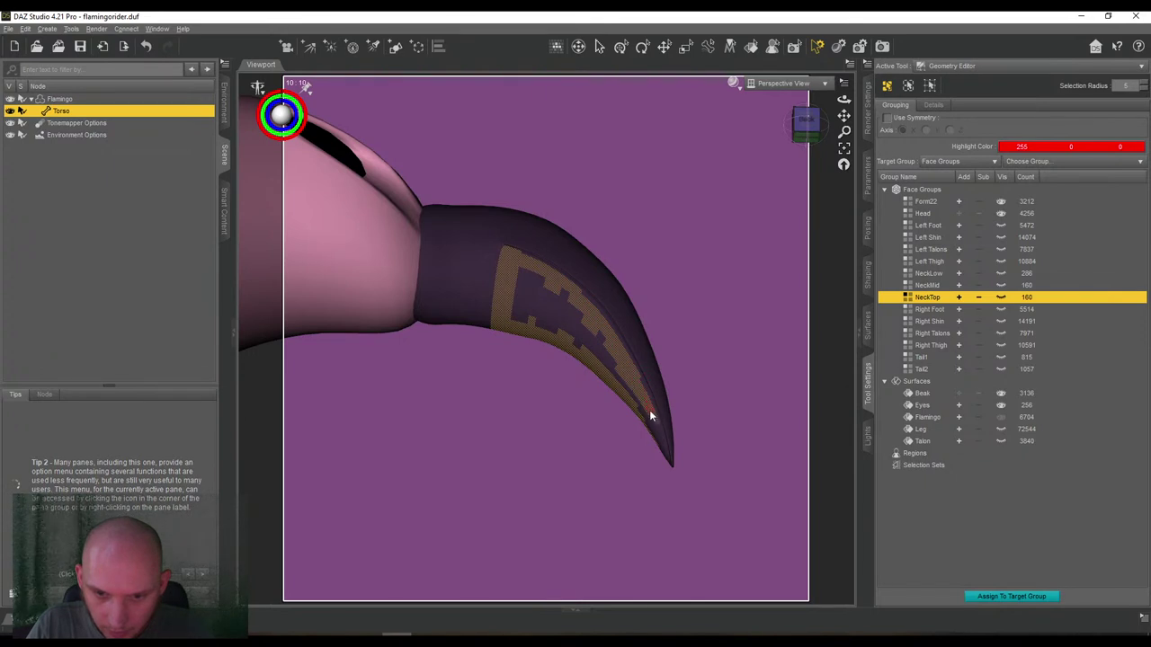
mouse_move(657, 434)
mouse_down()
mouse_move(663, 459)
mouse_move(630, 383)
mouse_up()
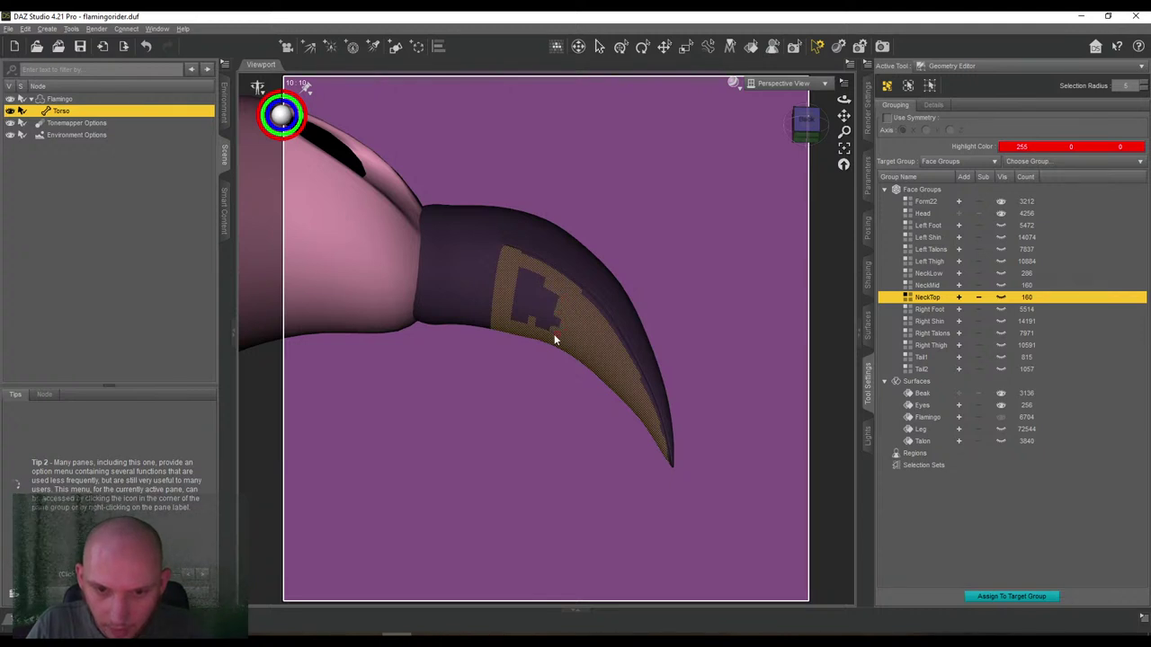
mouse_move(550, 288)
mouse_down()
mouse_move(519, 277)
mouse_move(508, 297)
mouse_move(540, 314)
mouse_move(510, 317)
mouse_up()
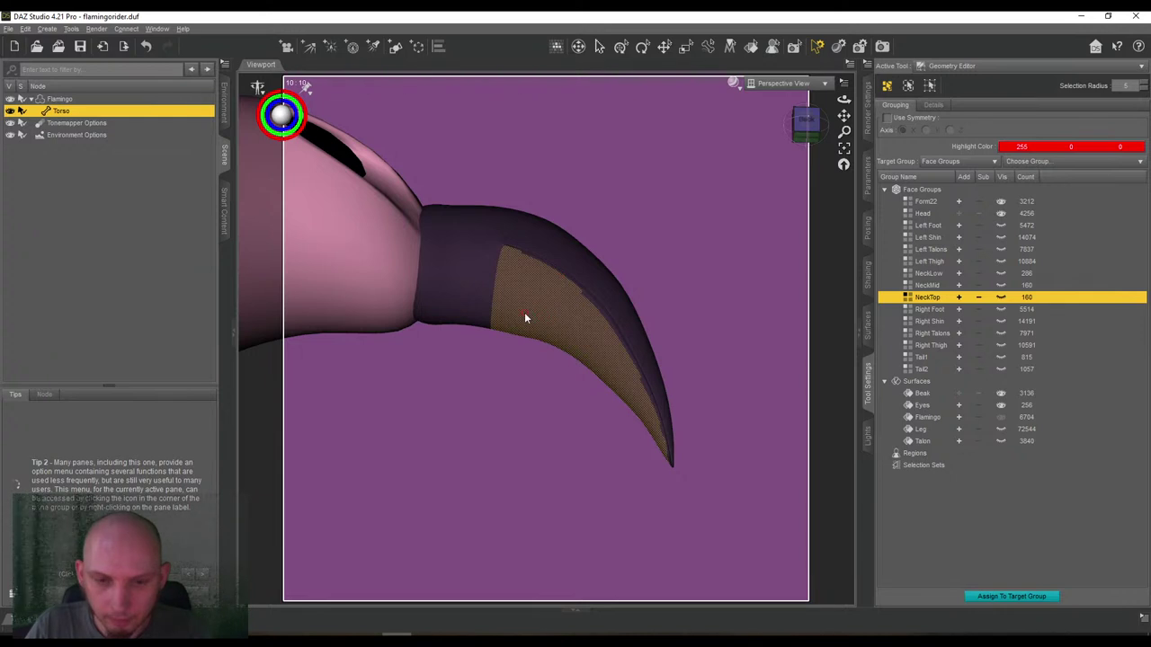
right_click(938, 200)
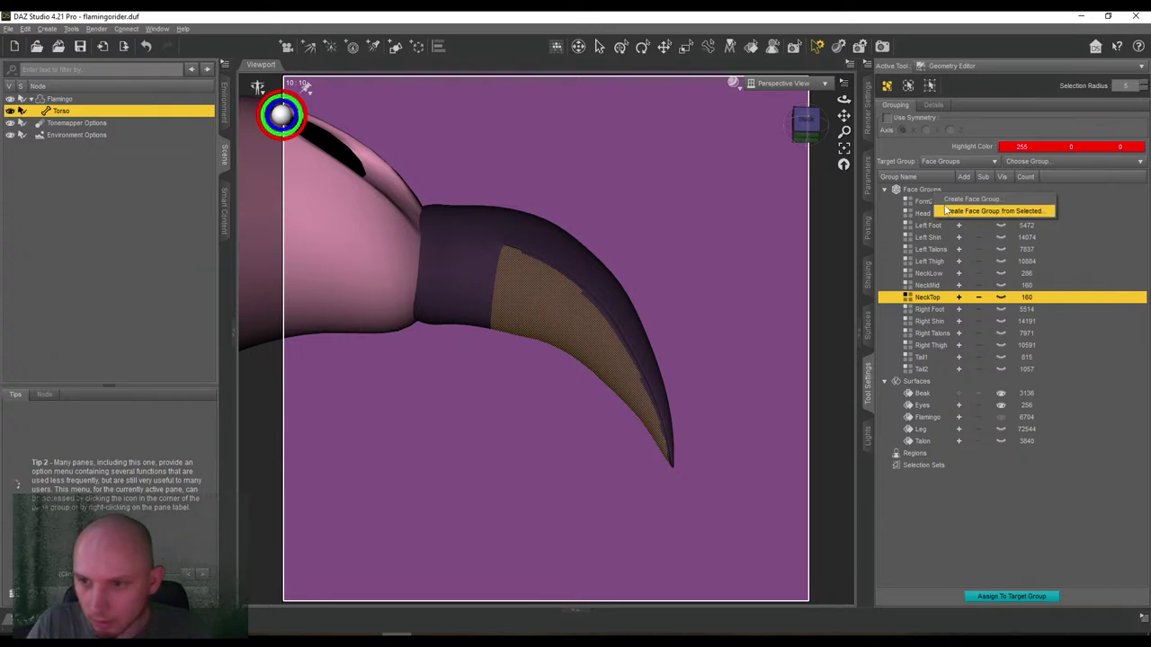
click(947, 210)
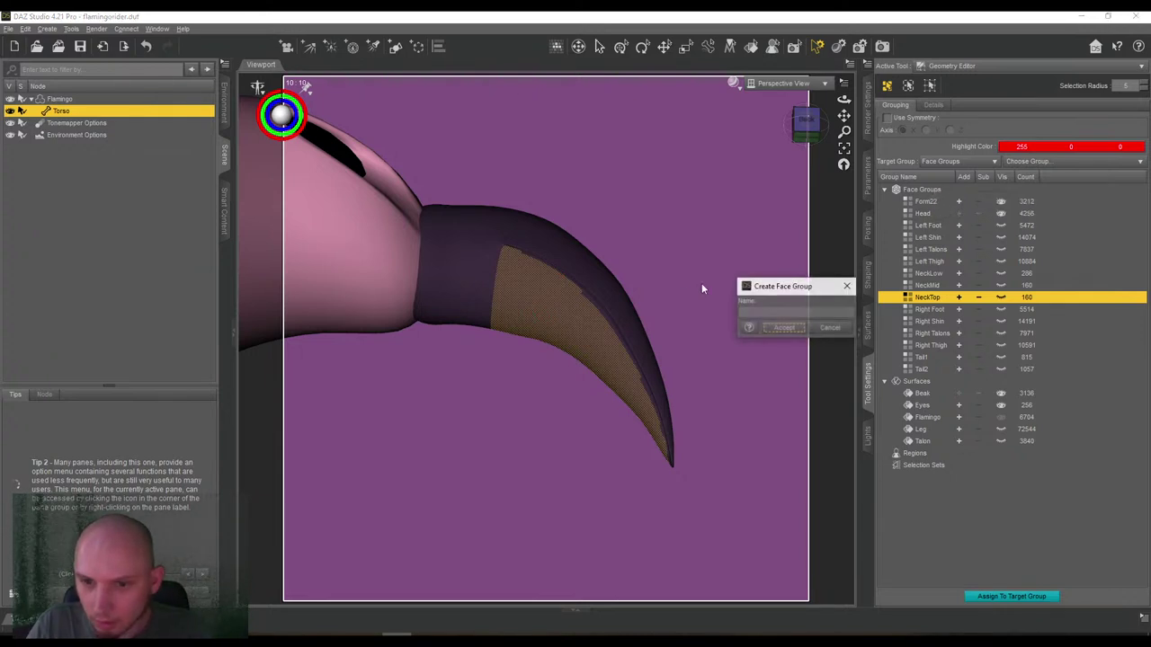
click(782, 327)
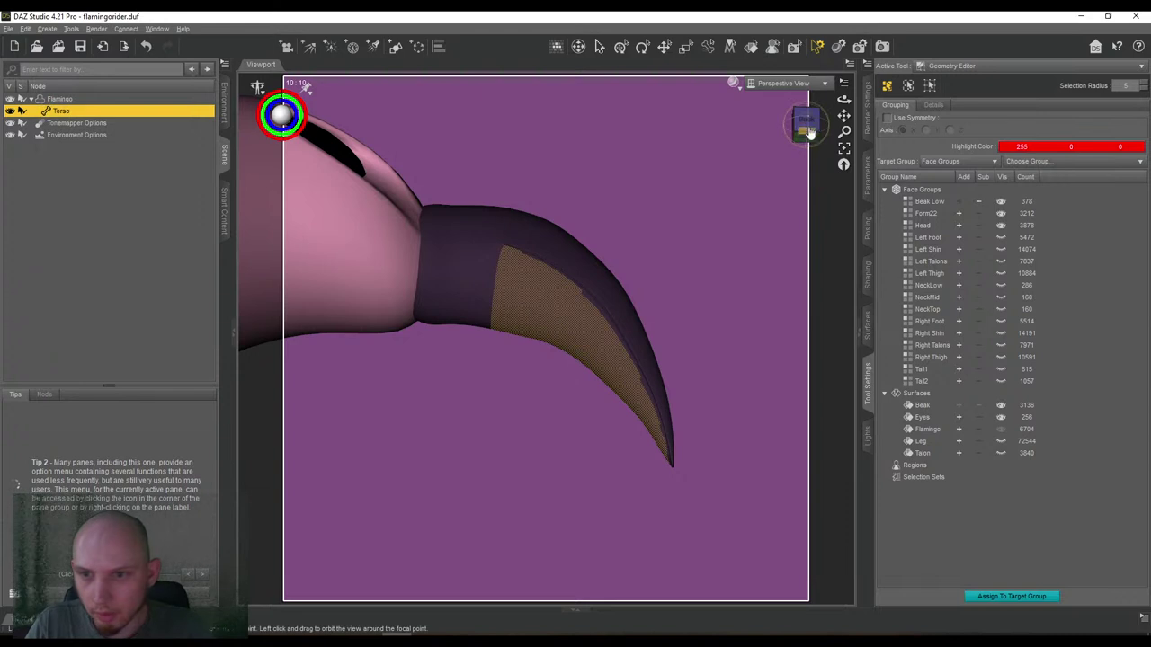
Hide the Beak Low group and select the missed lower-beak faces along one side's seam down to the tip.
click(992, 201)
mouse_move(804, 125)
mouse_down()
mouse_move(791, 130)
mouse_move(890, 135)
mouse_move(795, 129)
mouse_move(782, 112)
mouse_move(816, 127)
mouse_move(819, 142)
mouse_up()
scroll(813, 132, up, 3)
scroll(813, 132, down, 3)
drag(843, 116, 802, 124)
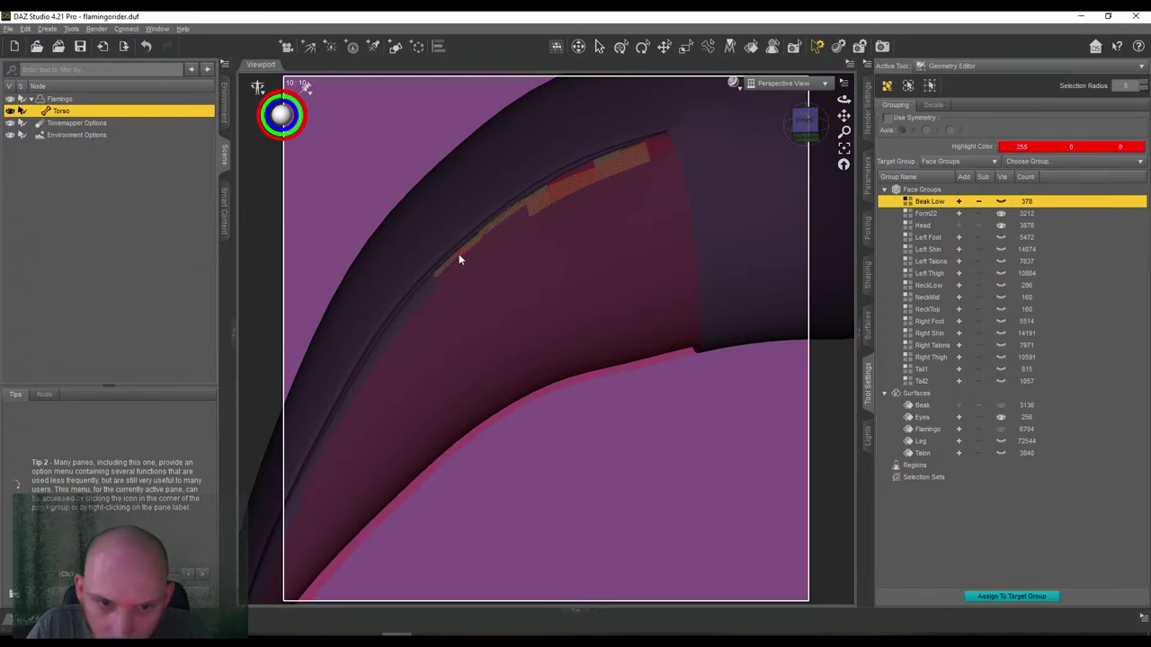
drag(464, 253, 415, 303)
mouse_move(388, 346)
mouse_down()
mouse_move(336, 428)
mouse_move(350, 402)
mouse_up()
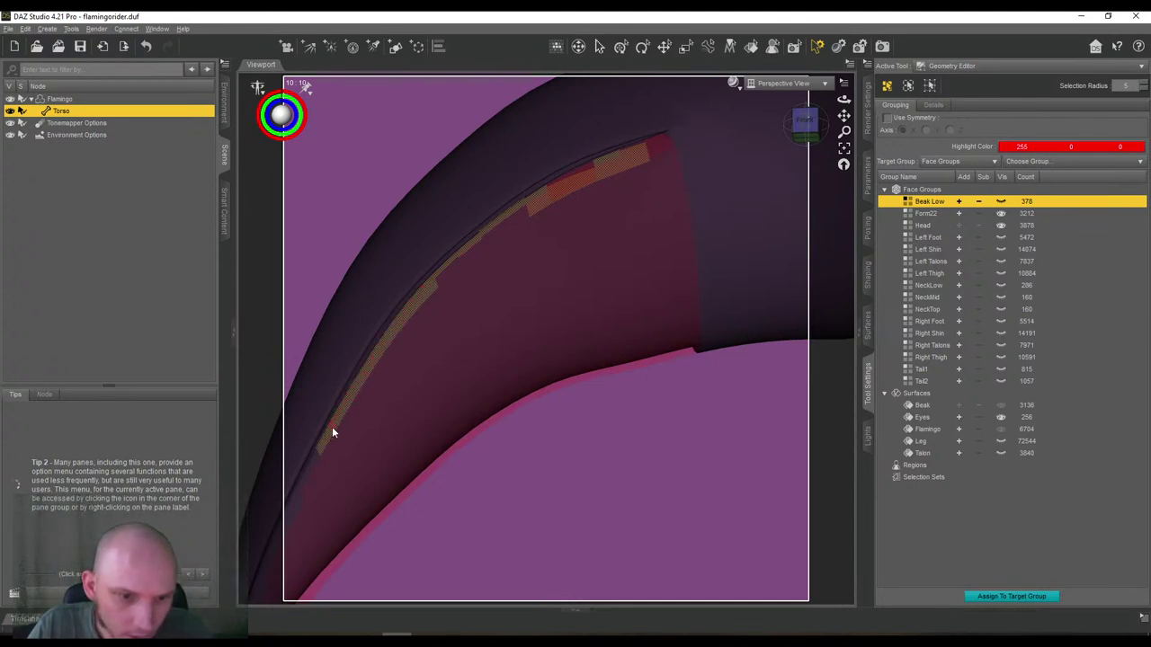
drag(844, 116, 958, 23)
mouse_move(658, 159)
mouse_down()
mouse_move(645, 148)
mouse_move(632, 165)
mouse_up()
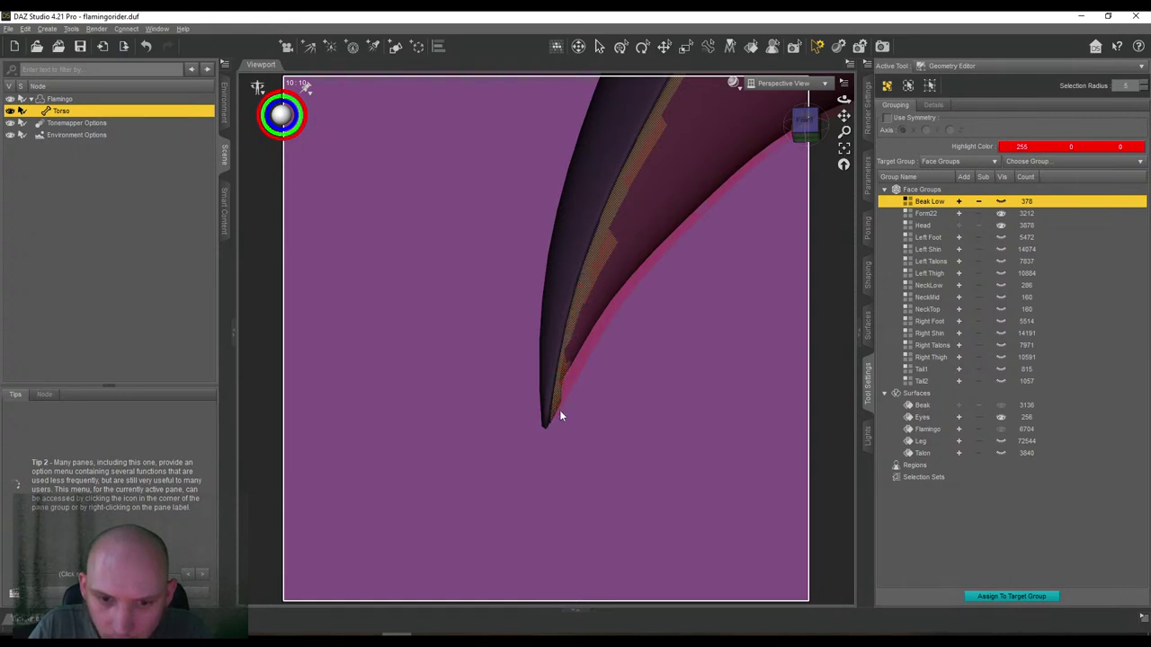
Select the missed faces along the seam on the beak's other side and assign the whole selection to Beak Low.
drag(844, 100, 998, 72)
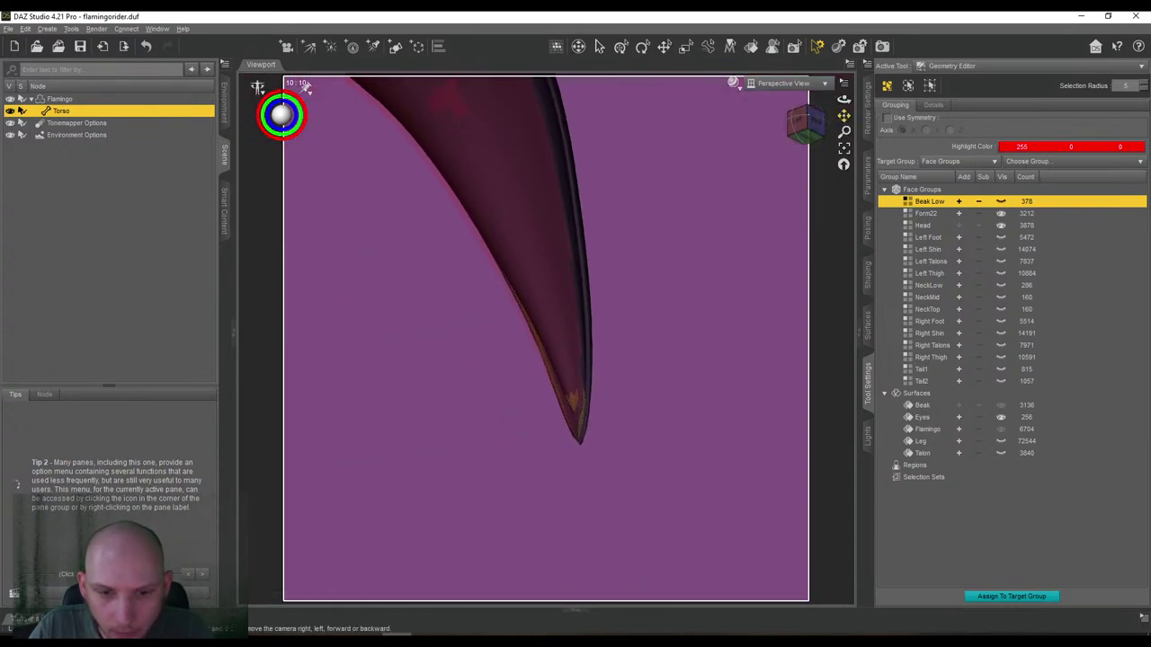
drag(802, 135, 802, 137)
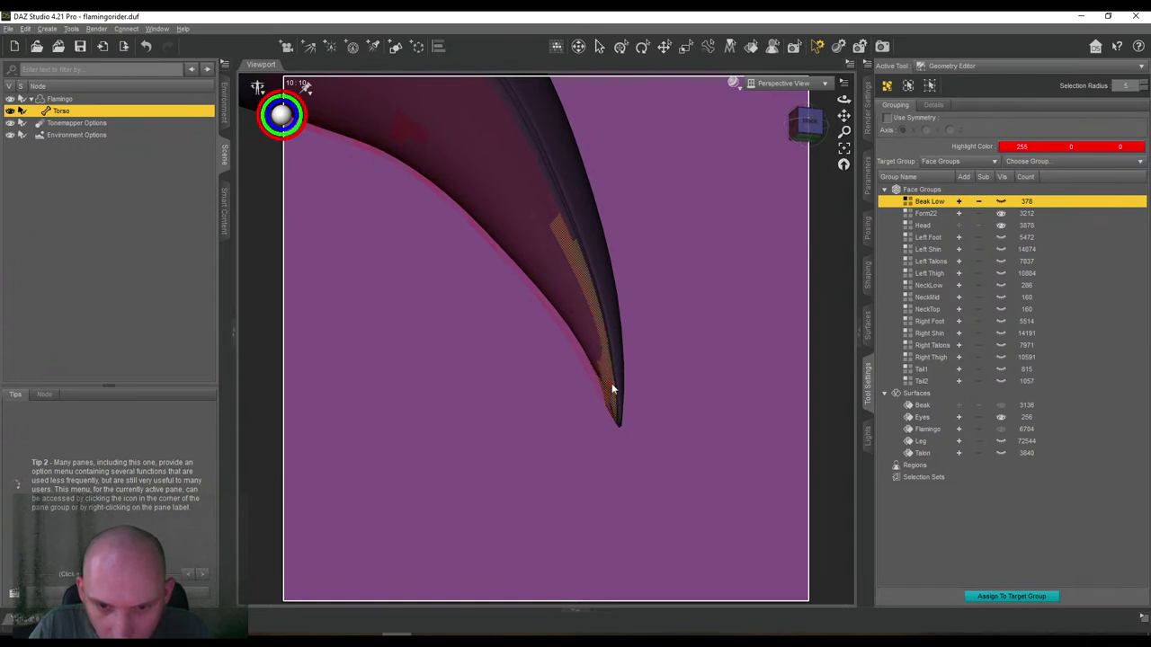
drag(612, 413, 559, 225)
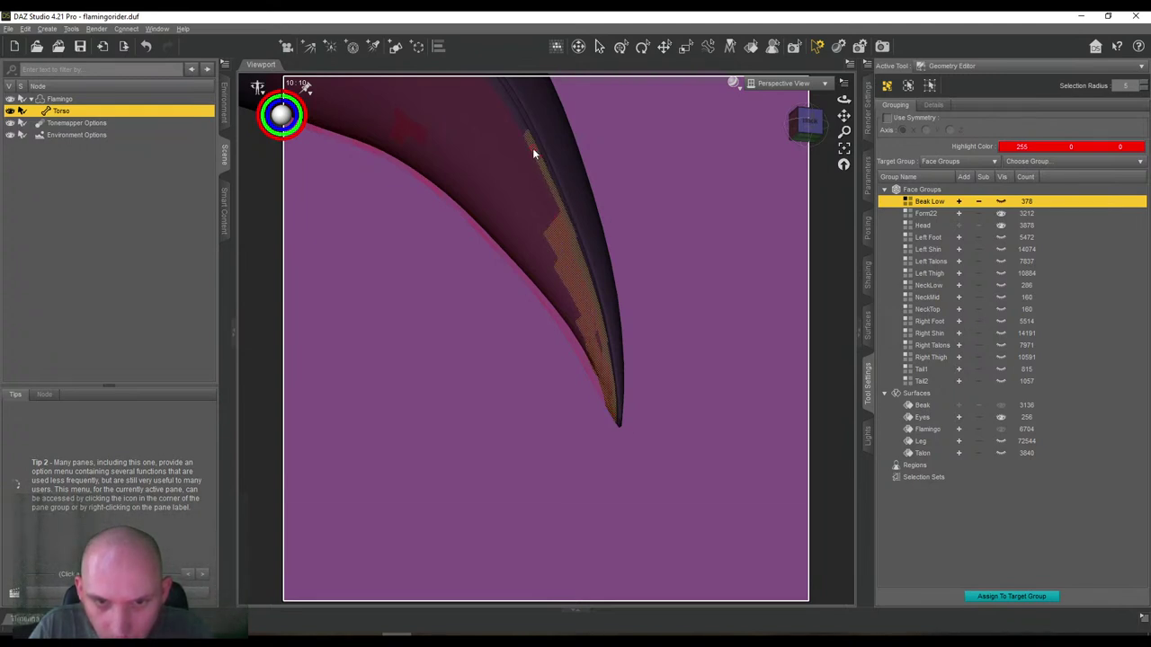
ctrl+drag(517, 116, 502, 93)
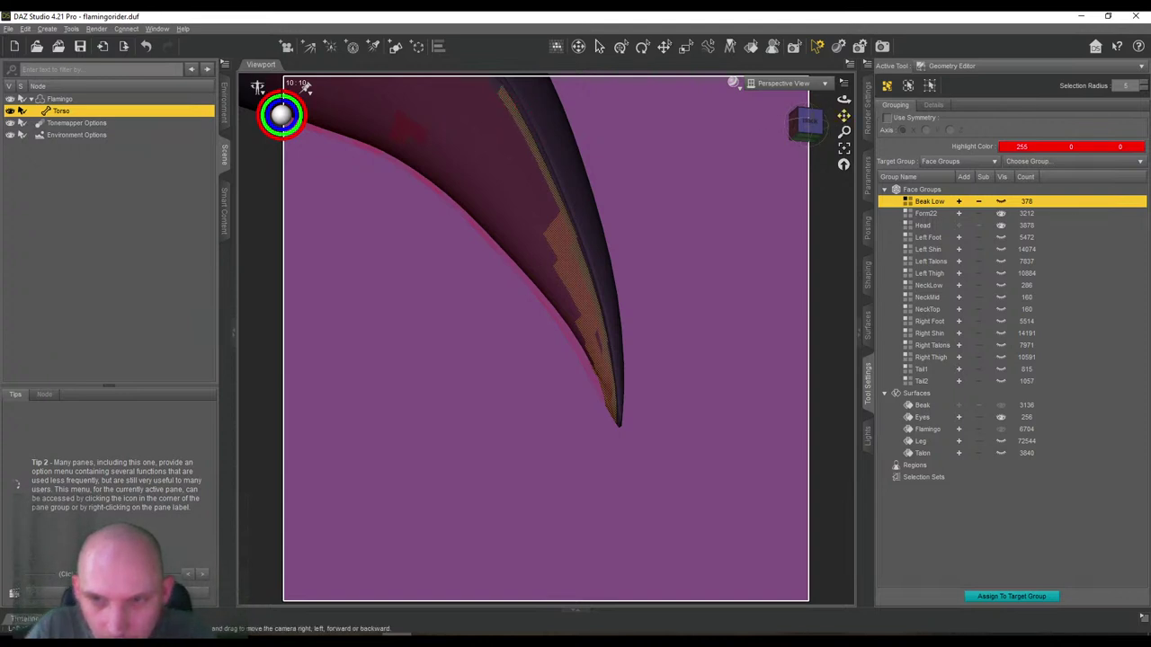
drag(843, 116, 990, 359)
drag(836, 128, 836, 132)
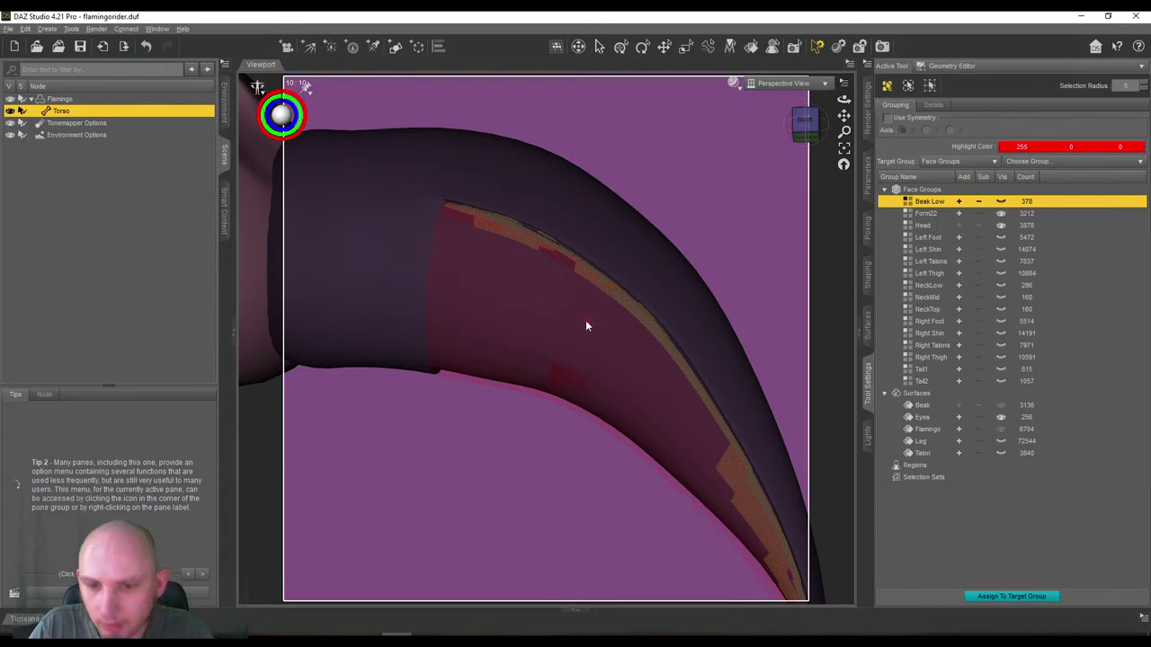
scroll(593, 319, down, 2)
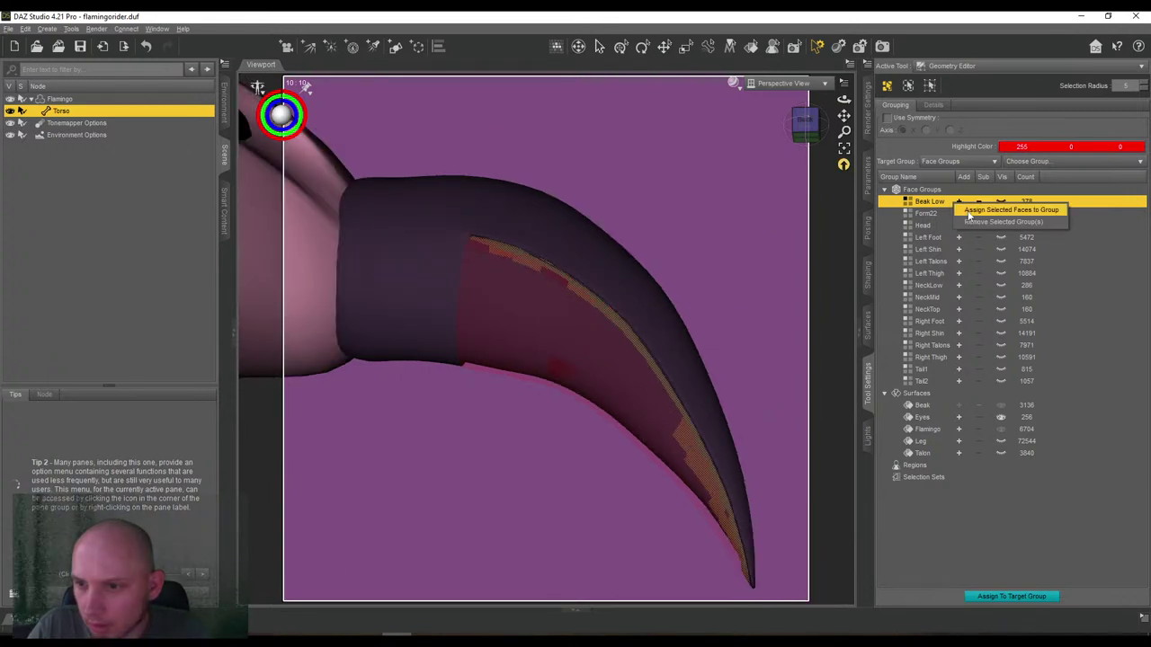
click(958, 202)
Select the upper-beak faces along the front part of the seam groove and assign them to the Head group.
scroll(717, 204, up, 2)
scroll(718, 204, up, 3)
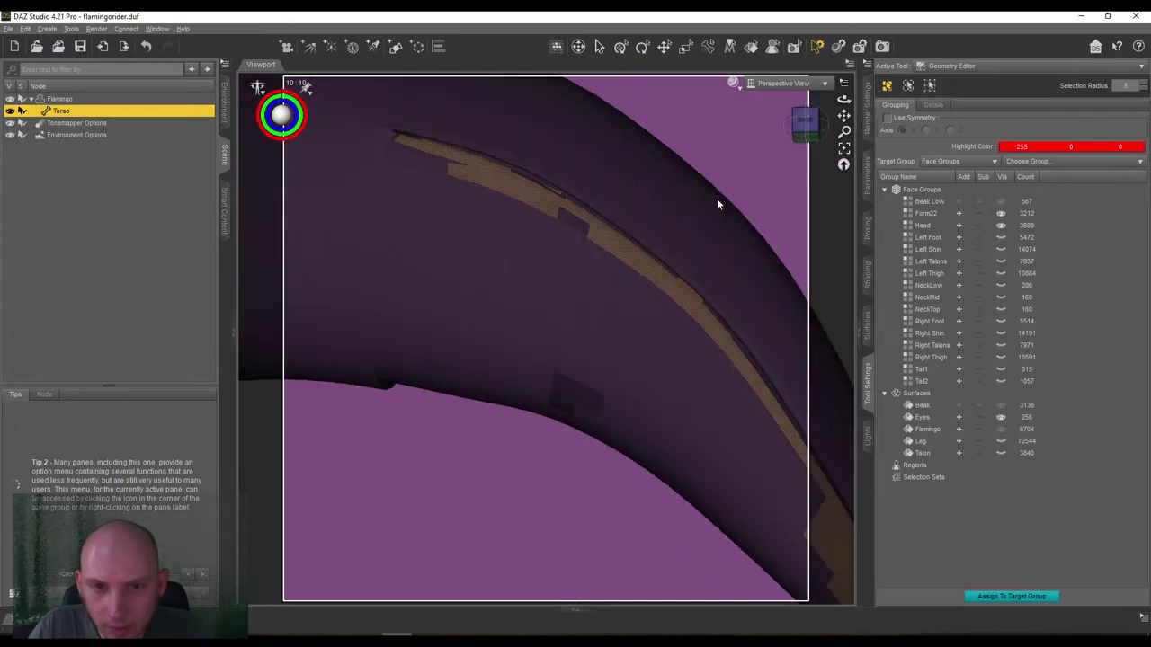
drag(843, 116, 845, 225)
scroll(842, 119, up, 3)
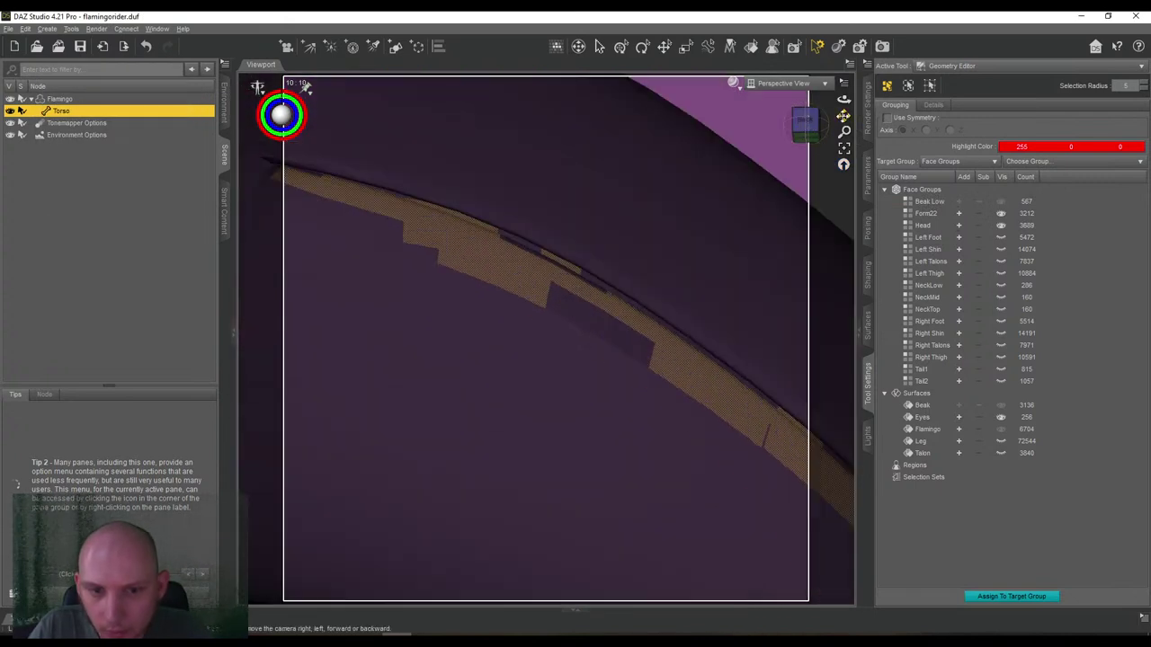
click(575, 268)
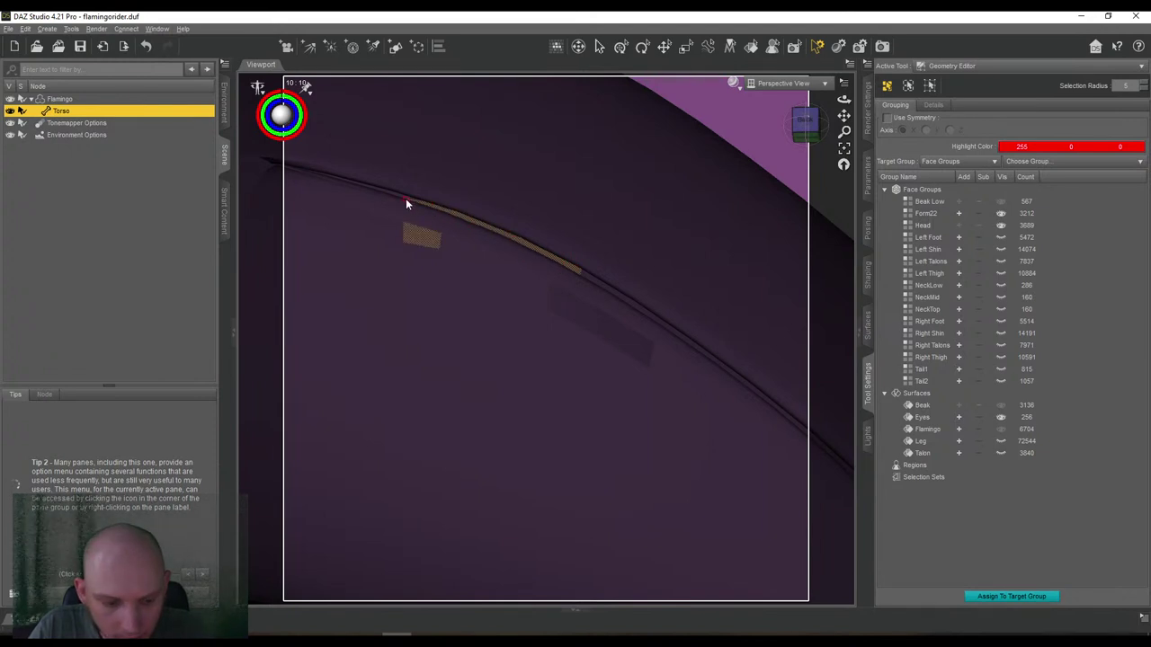
key(ctrl+z)
key(ctrl+y)
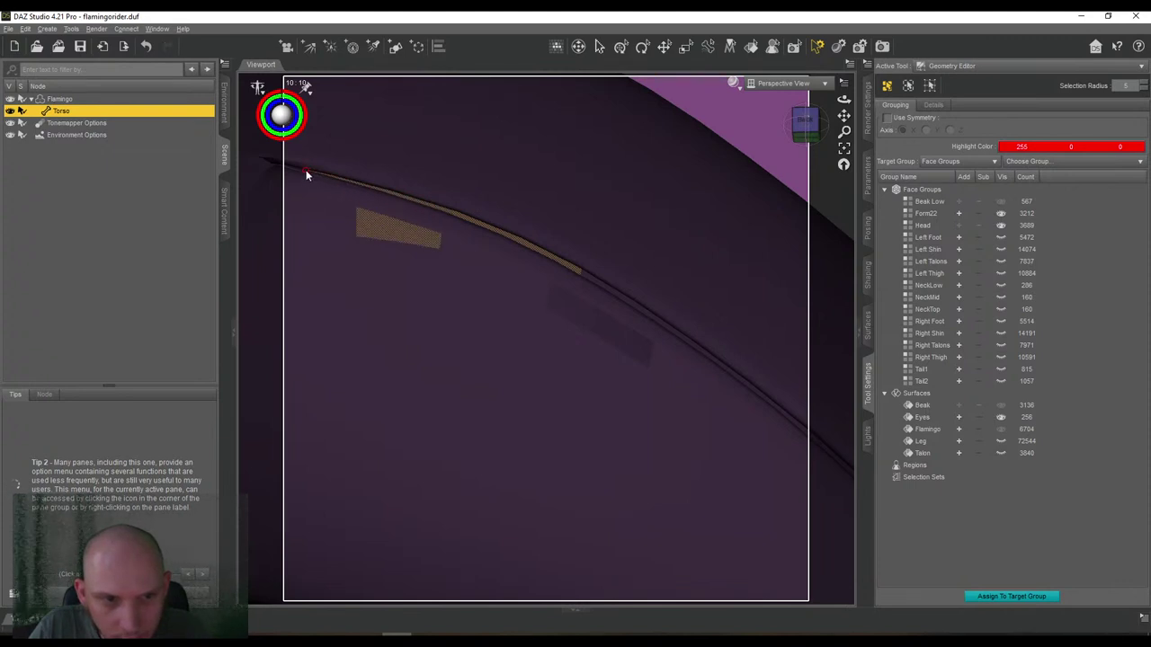
right_click(939, 226)
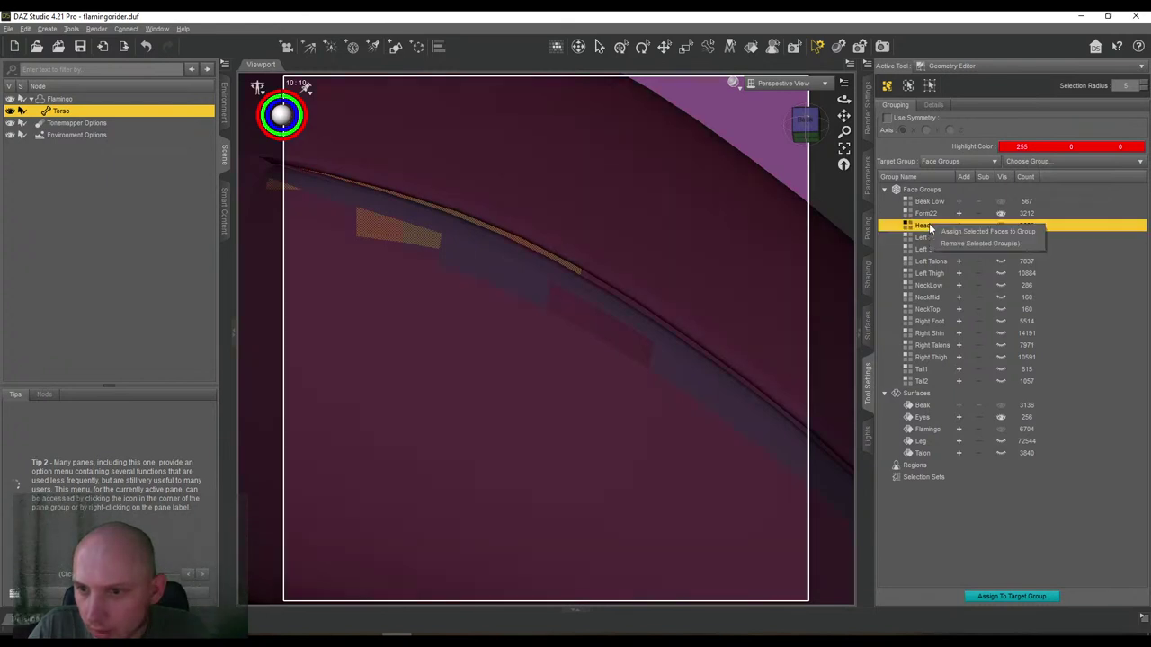
click(986, 232)
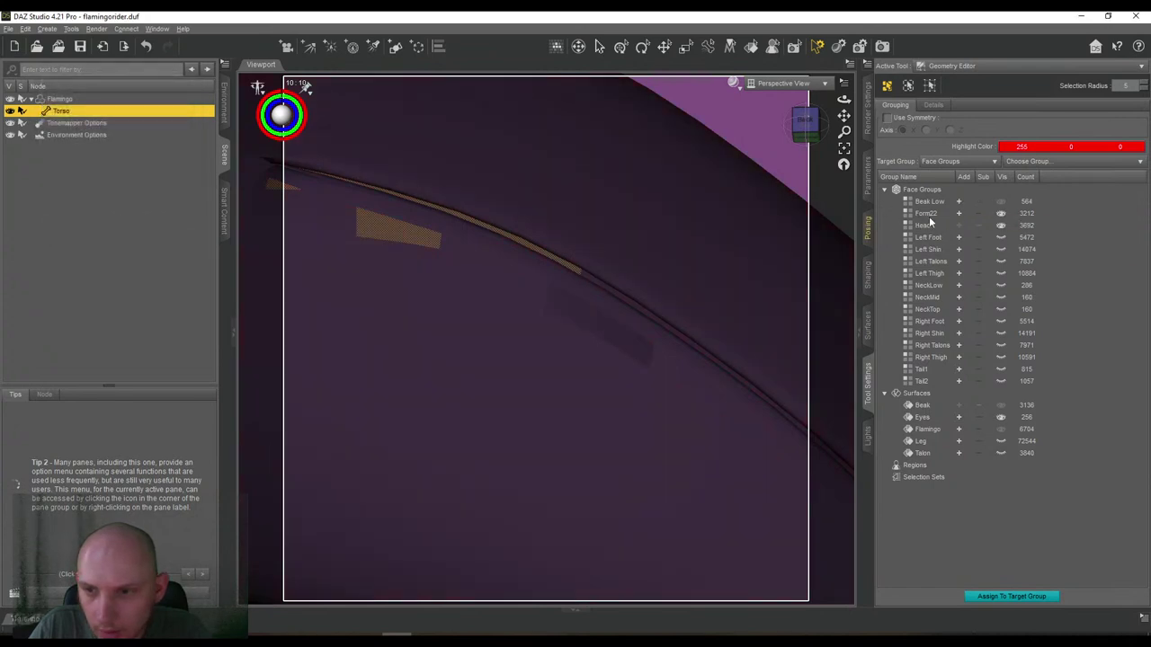
Show the Beak Low group, select the stray lower-beak faces in the seam, and assign them to Beak Low.
click(989, 201)
click(1001, 204)
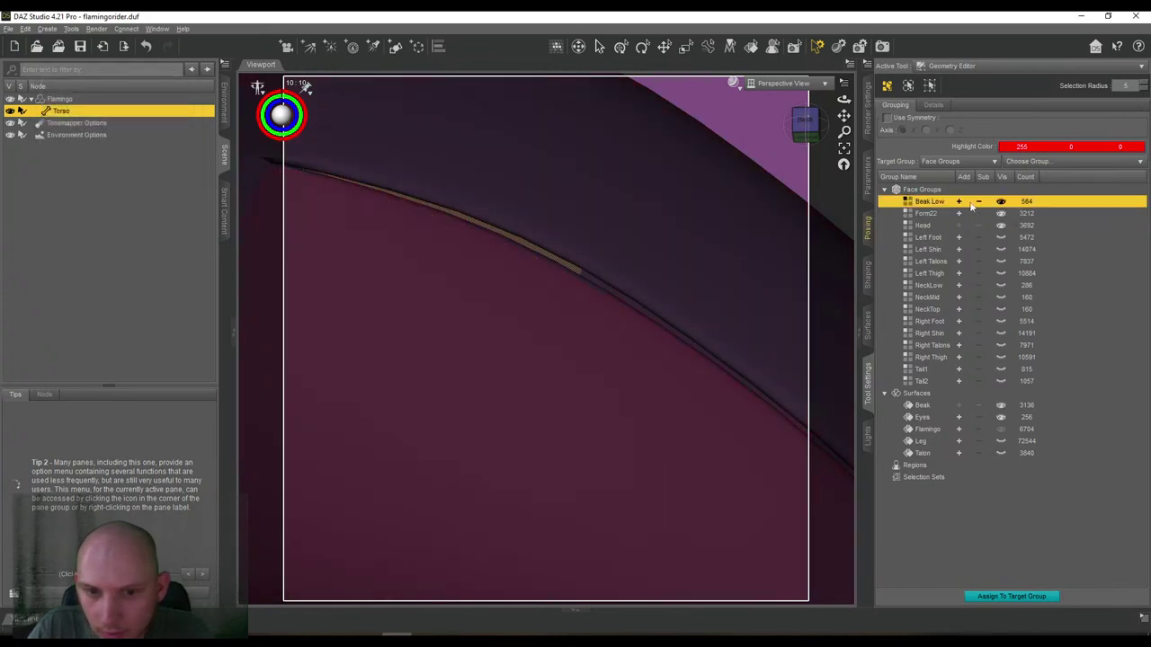
scroll(722, 175, up, 5)
scroll(729, 171, down, 5)
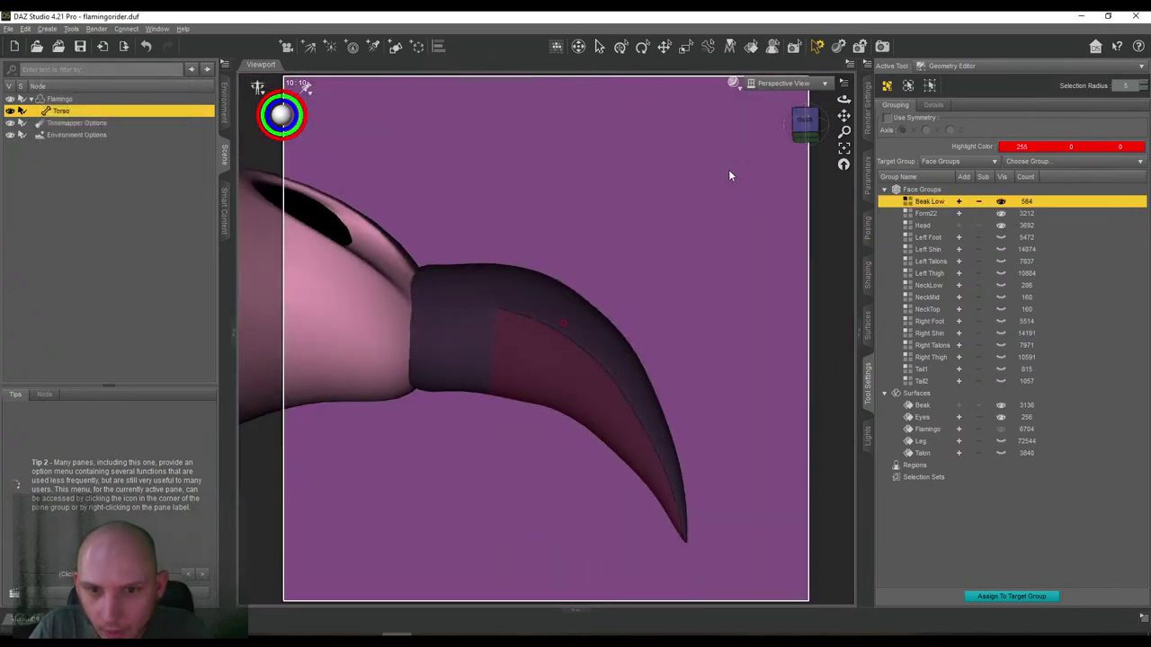
scroll(729, 171, up, 4)
click(530, 251)
drag(546, 258, 560, 265)
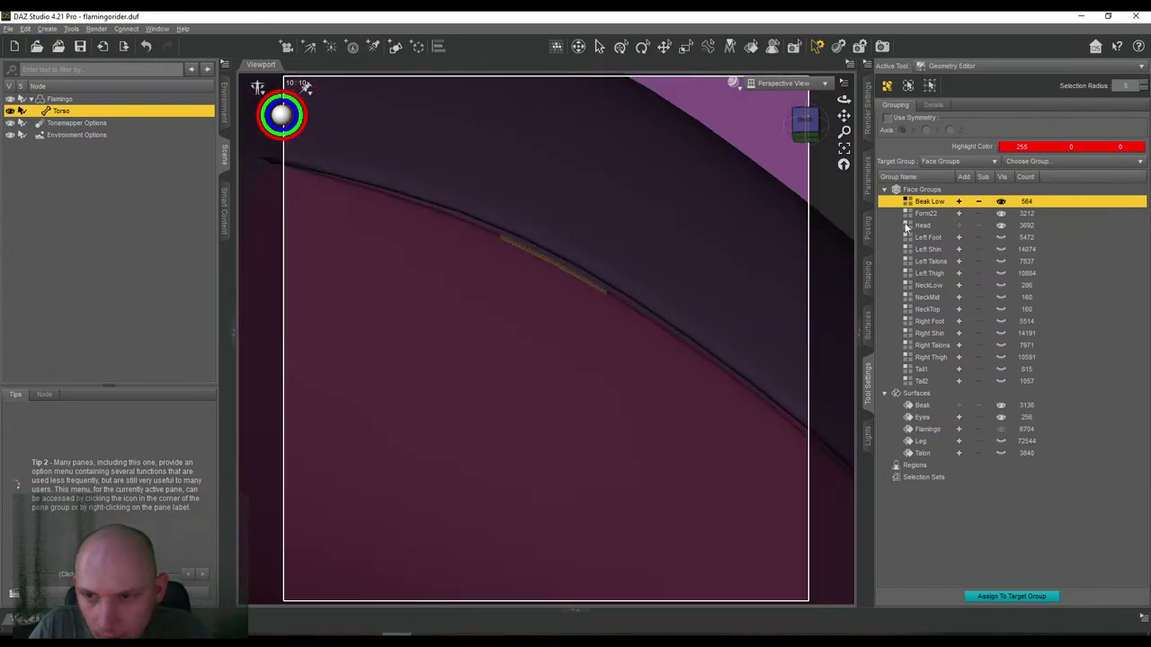
right_click(931, 203)
click(946, 212)
scroll(719, 191, up, 2)
Hide Beak Low, select the remaining thin faces along the seam toward the beak tip, and assign them to Beak Low.
click(982, 201)
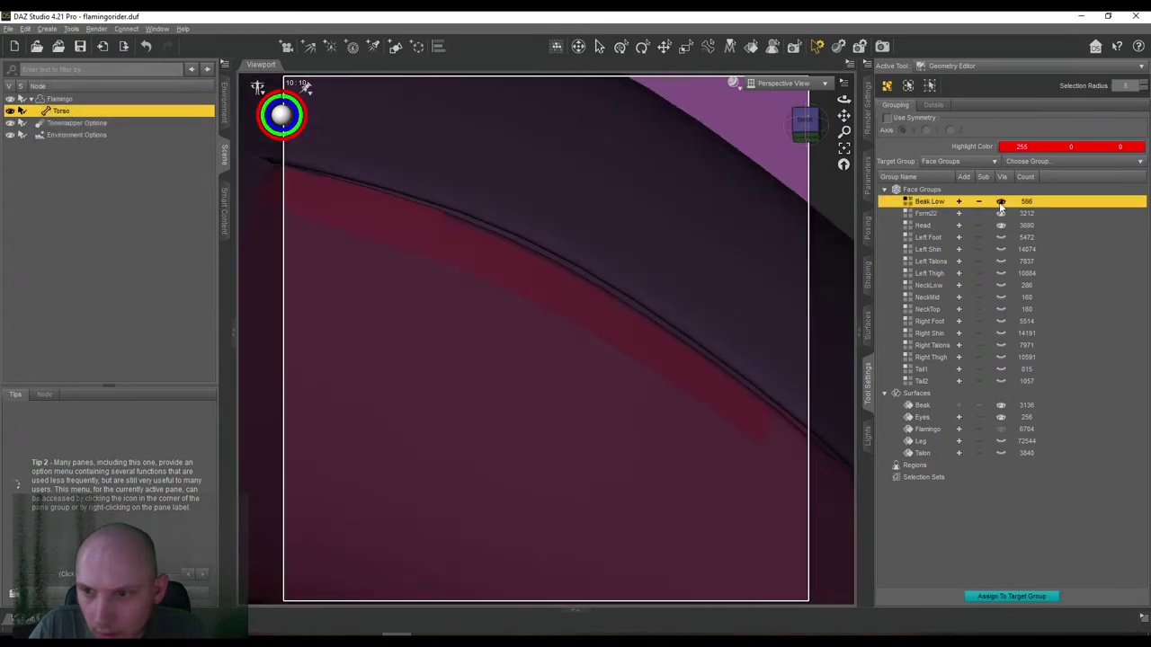
click(1001, 201)
mouse_move(846, 116)
mouse_down()
mouse_move(828, 92)
mouse_move(759, 63)
mouse_move(742, 36)
mouse_move(844, 115)
mouse_up()
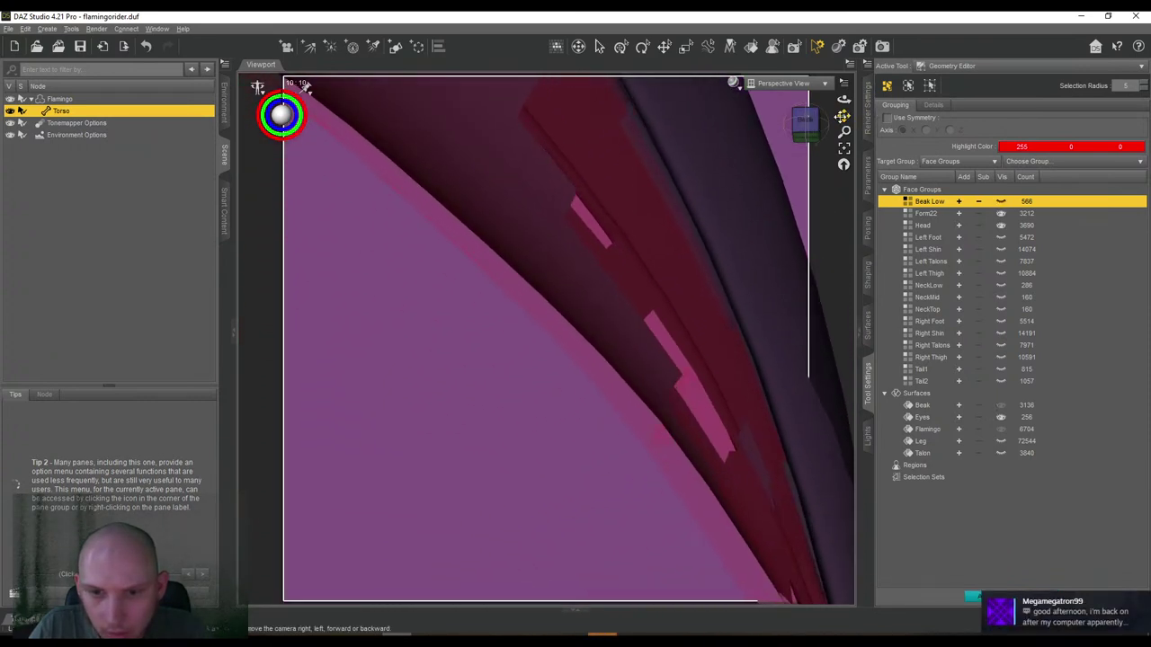
click(636, 121)
drag(676, 194, 788, 471)
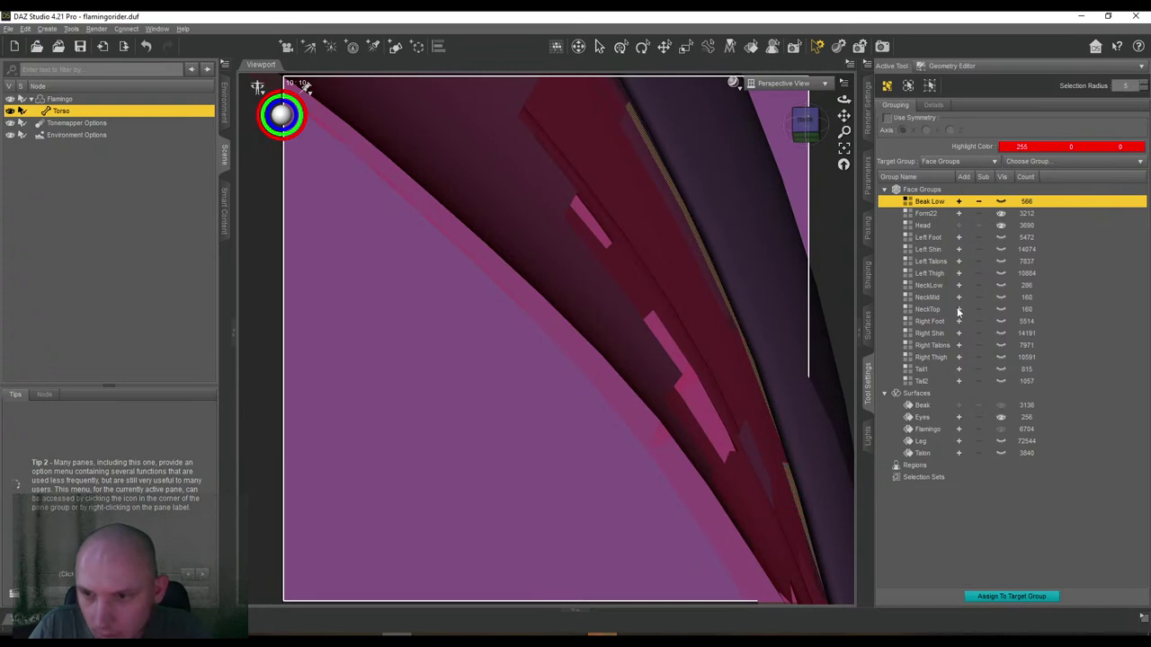
right_click(946, 204)
click(949, 209)
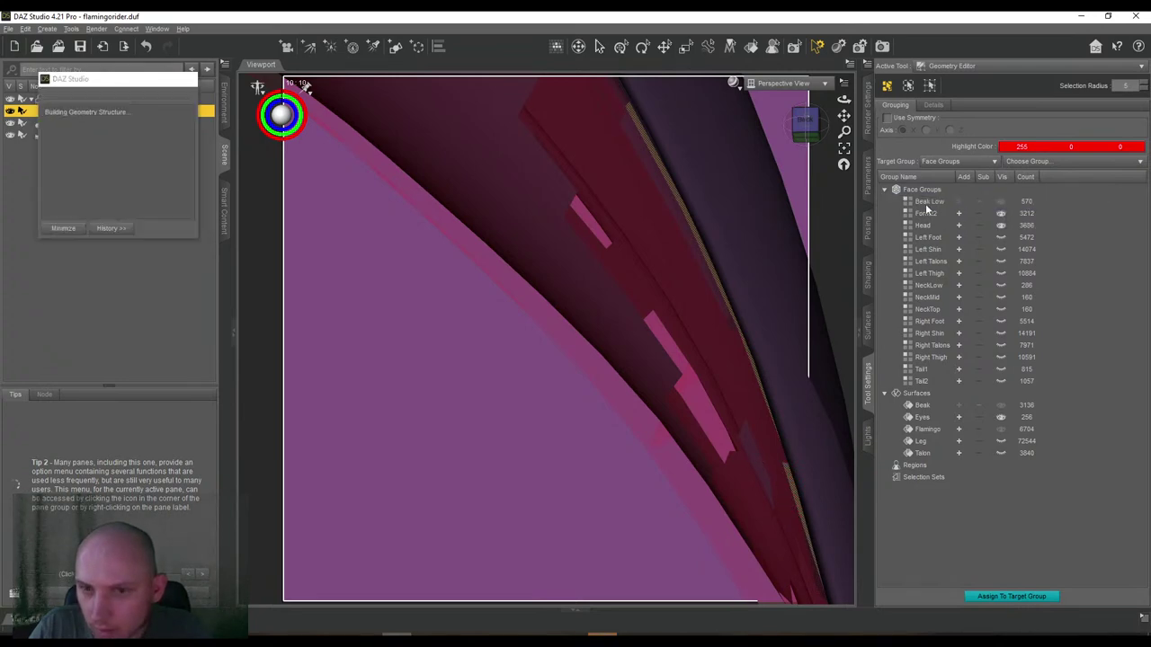
Inspect the seam from the beak's opposite side while toggling the Beak Low group's visibility.
drag(805, 134, 566, 142)
click(1000, 202)
click(1001, 203)
click(1001, 204)
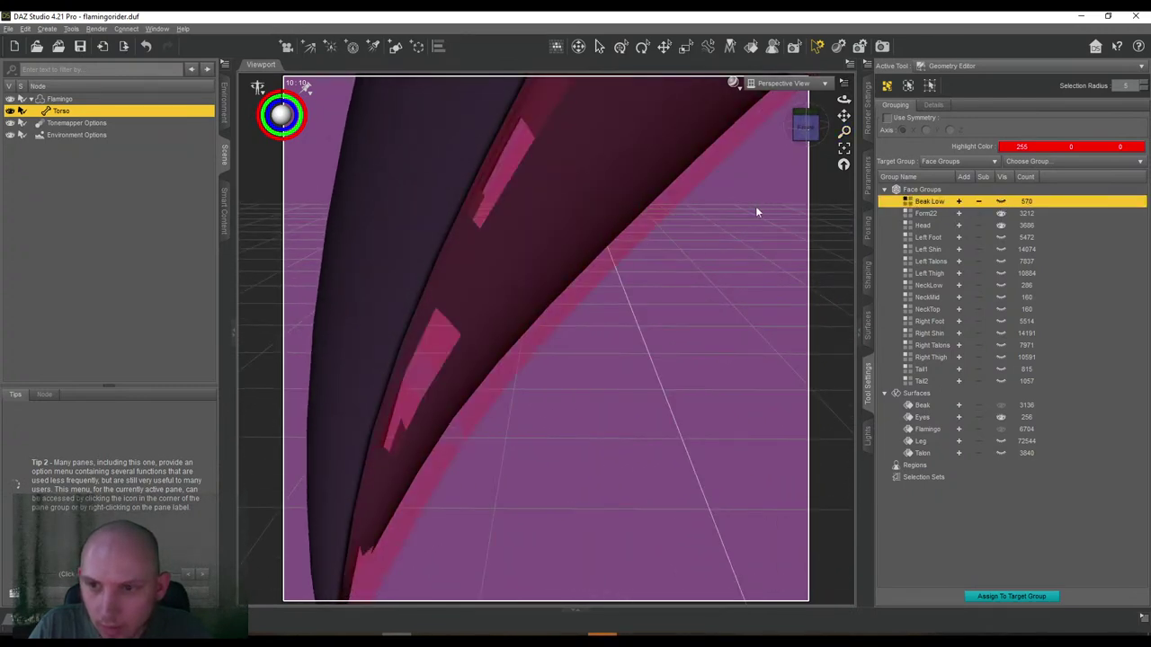
Hide the Head face group.
scroll(755, 206, down, 5)
click(810, 133)
scroll(825, 139, down, 3)
mouse_move(811, 135)
mouse_down()
mouse_move(800, 132)
mouse_move(841, 115)
mouse_move(807, 128)
mouse_up()
click(923, 251)
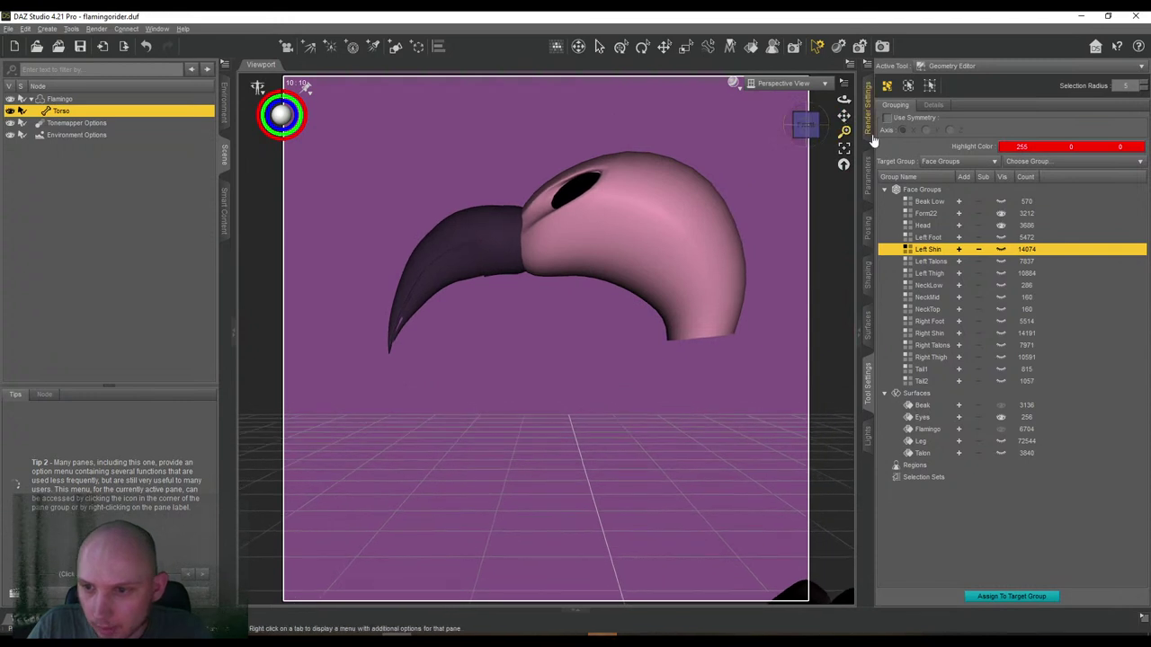
click(995, 226)
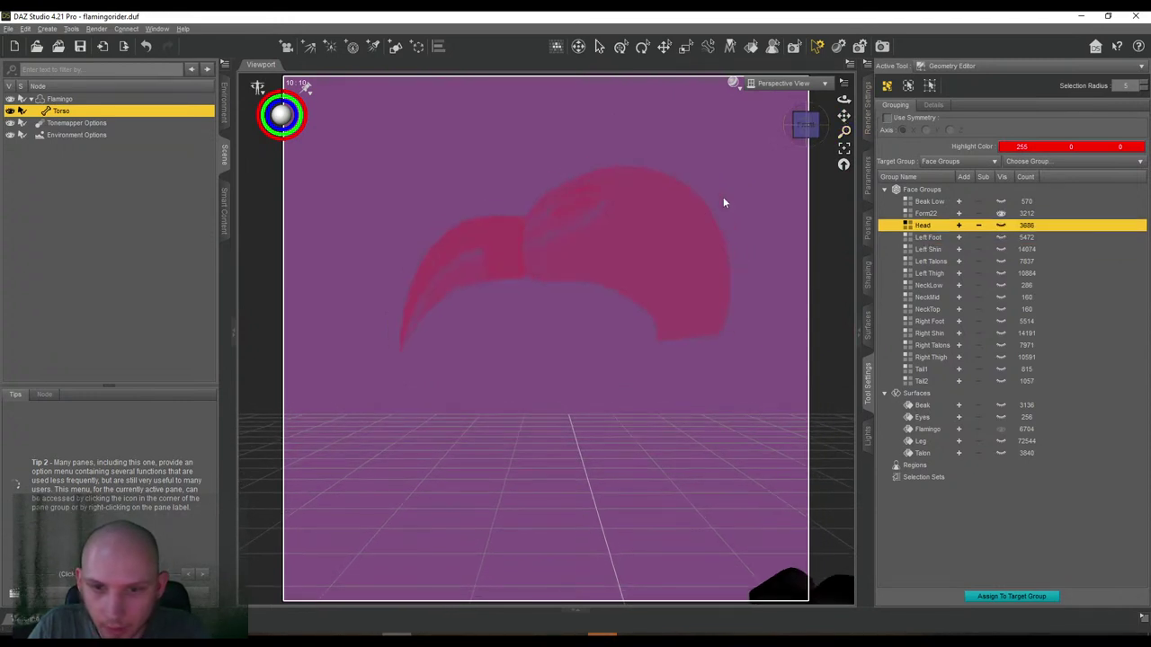
Set the selection mode to Marquee Selection and, viewing from above, select the inner section of the first wing beside the body.
mouse_move(844, 115)
mouse_down()
mouse_move(809, 133)
mouse_move(803, 121)
mouse_move(845, 115)
mouse_up()
scroll(835, 135, down, 2)
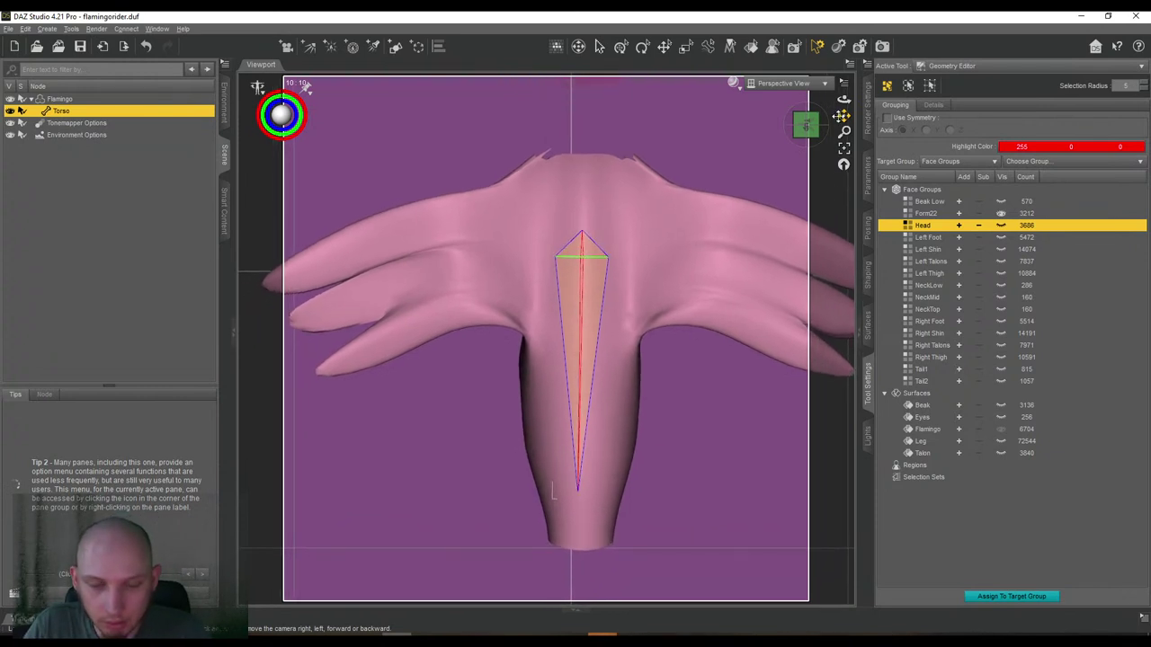
right_click(495, 166)
mouse_move(531, 173)
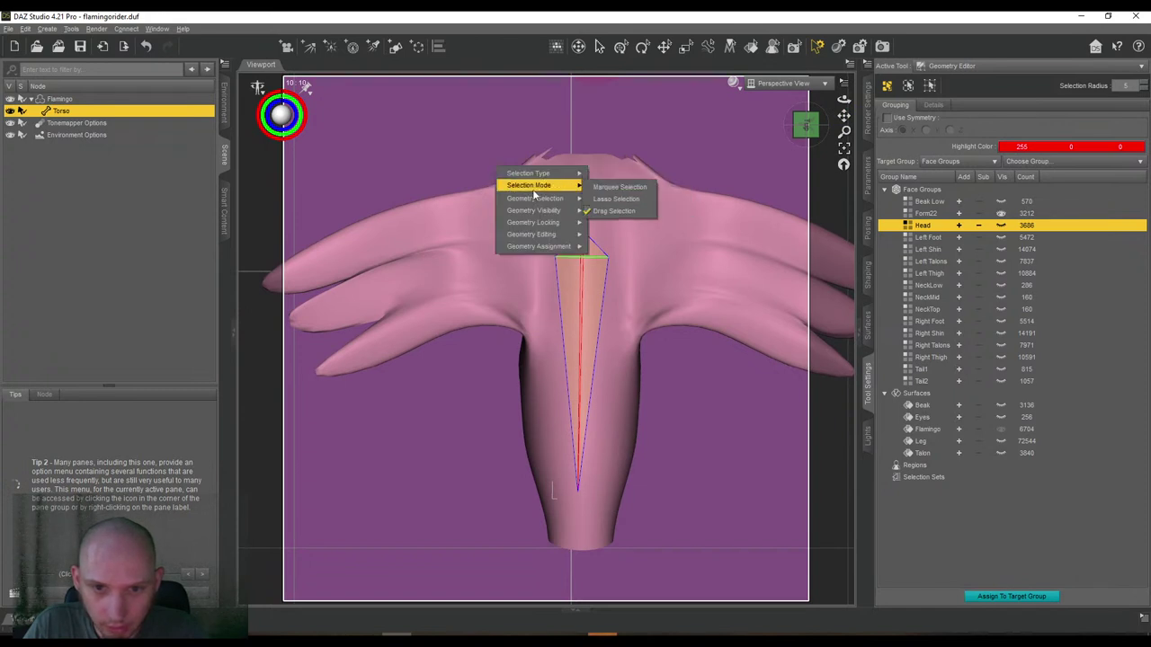
click(620, 190)
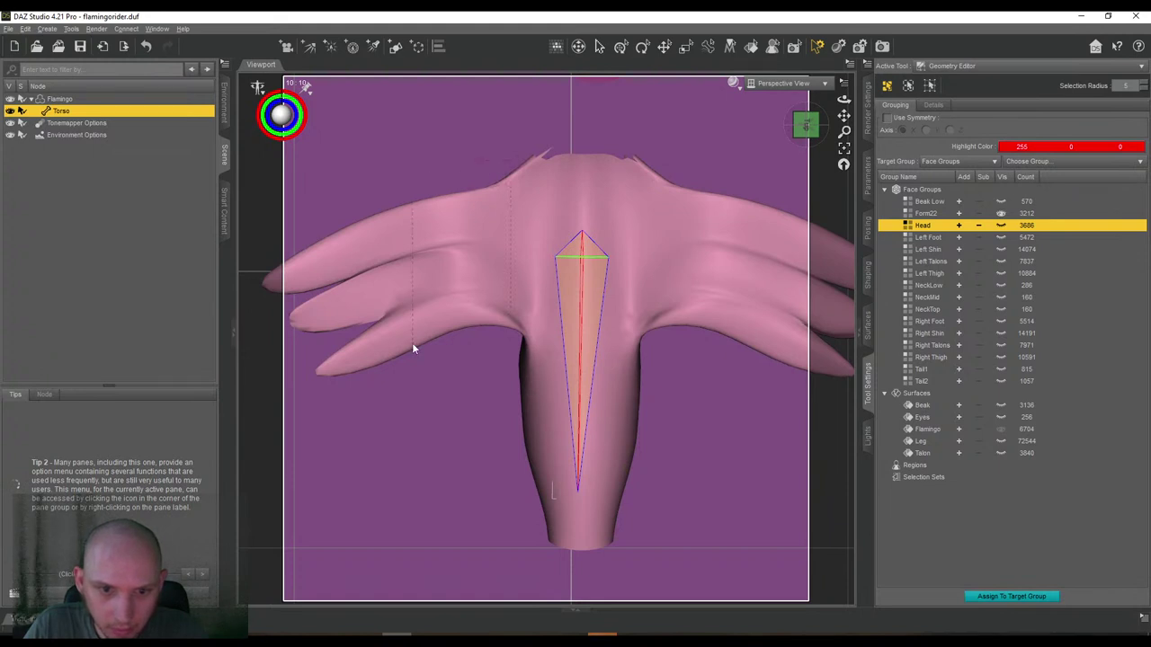
drag(432, 350, 446, 351)
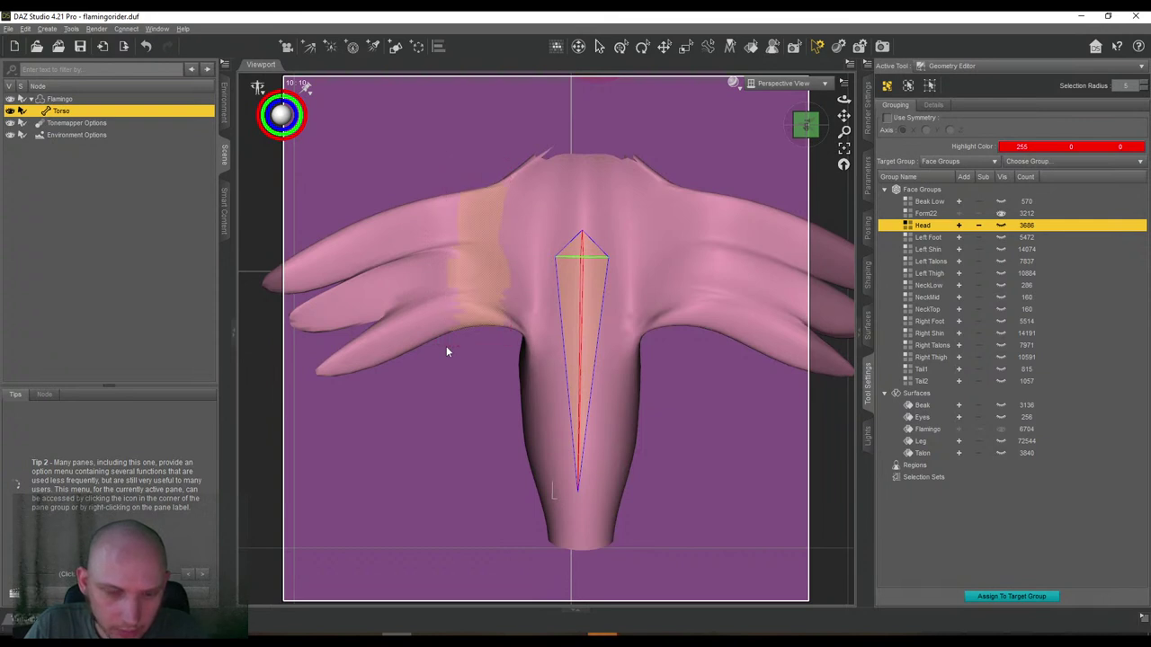
drag(468, 174, 438, 239)
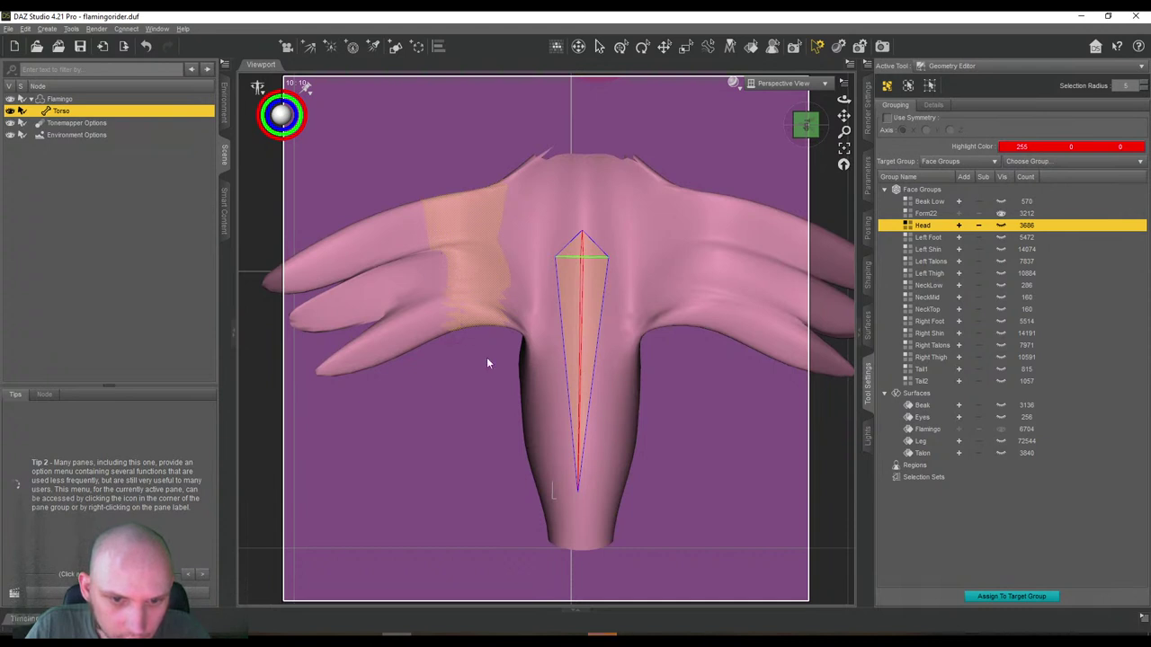
Try to refine the outer edge of the inner-wing selection with additional marquee selections.
key(ctrl+z)
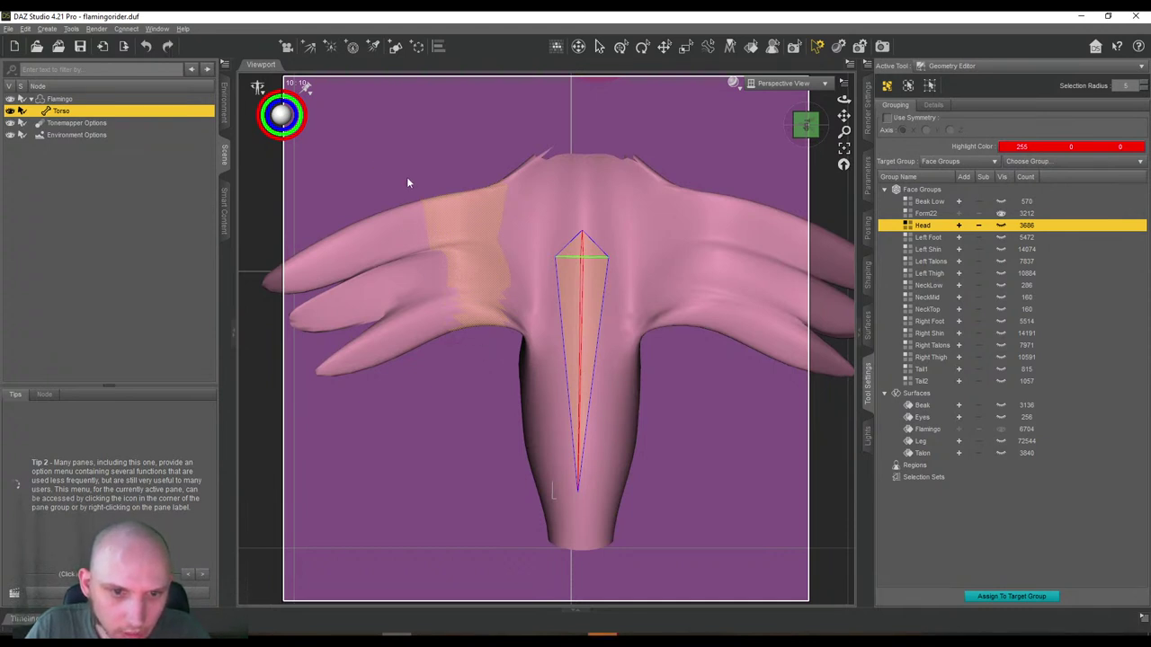
ctrl+drag(445, 245, 458, 271)
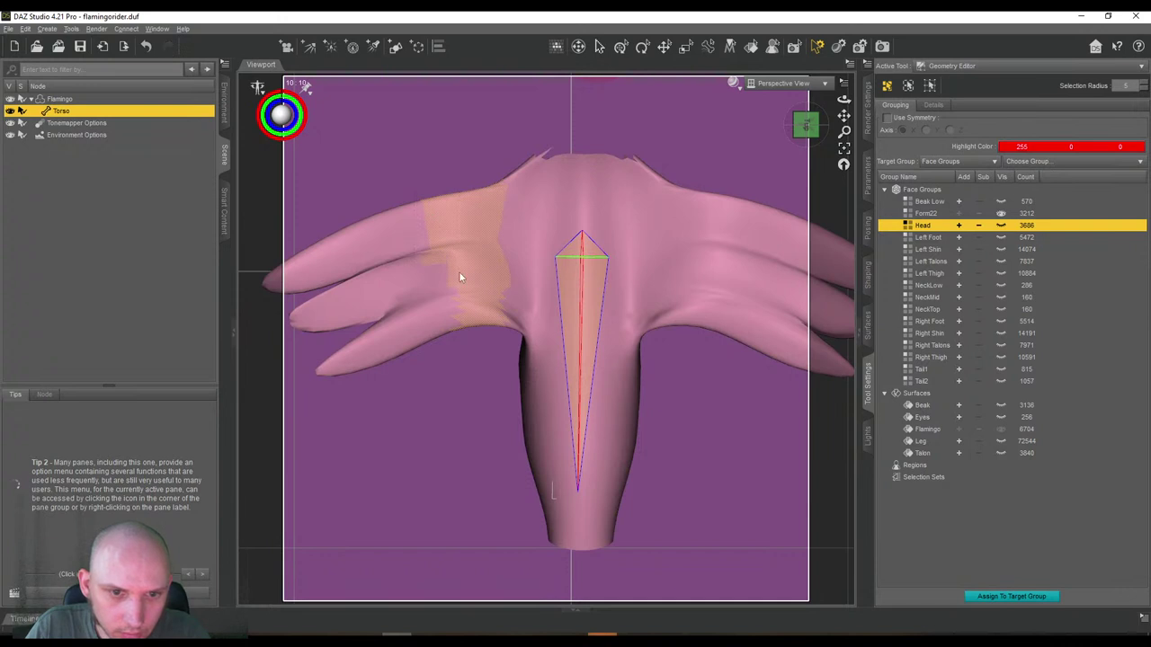
key(ctrl+z)
ctrl+drag(397, 174, 458, 264)
key(ctrl+z)
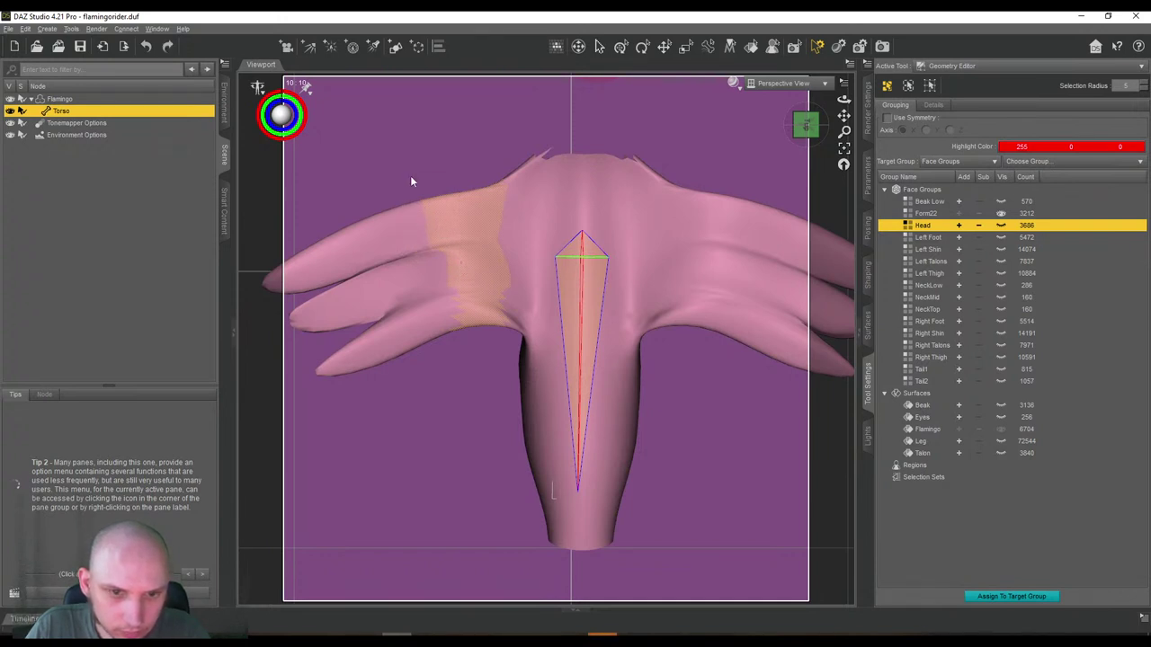
Create a face group named Wing_Inner_Left from the selected inner-wing faces.
right_click(926, 191)
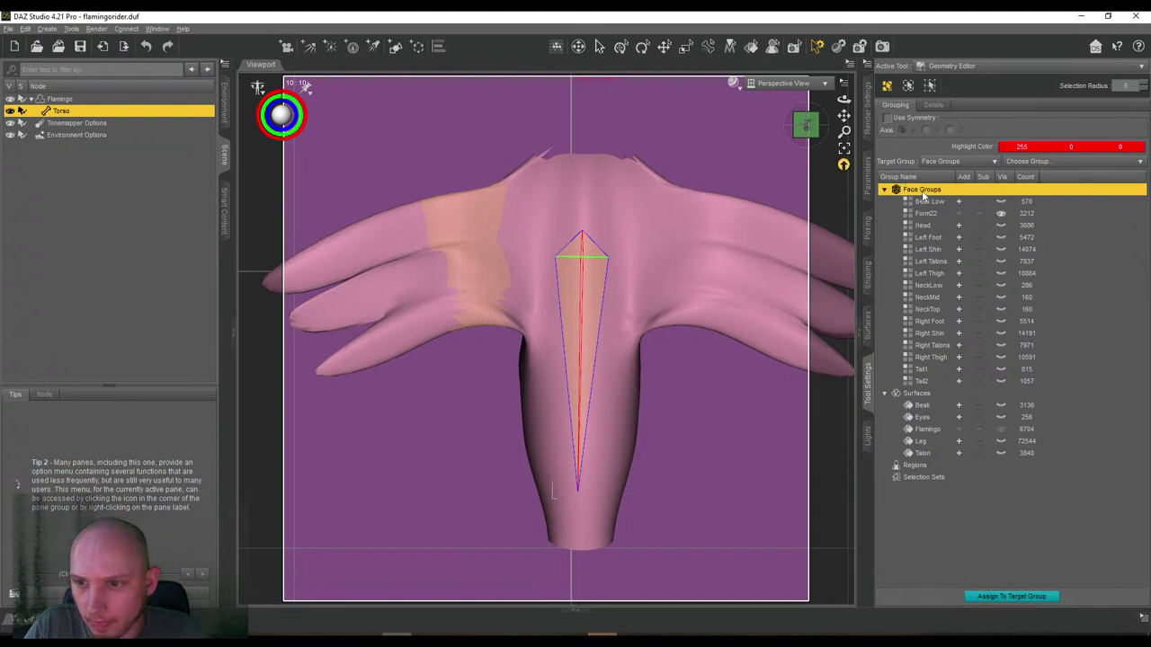
click(975, 210)
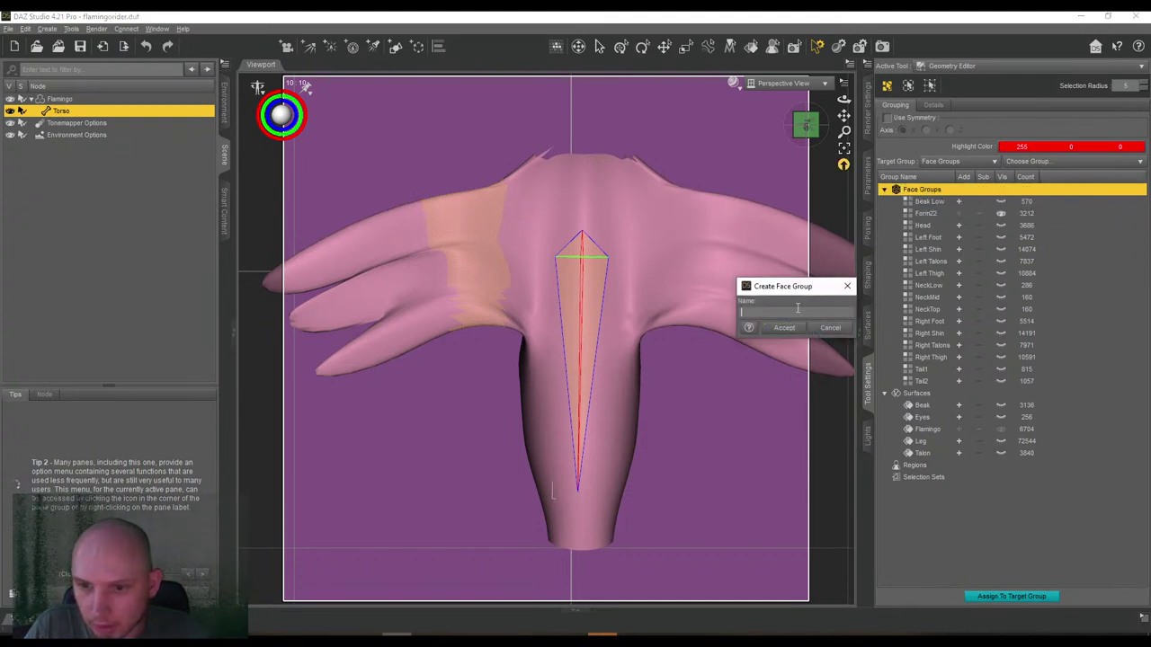
text(Wing_Inner)
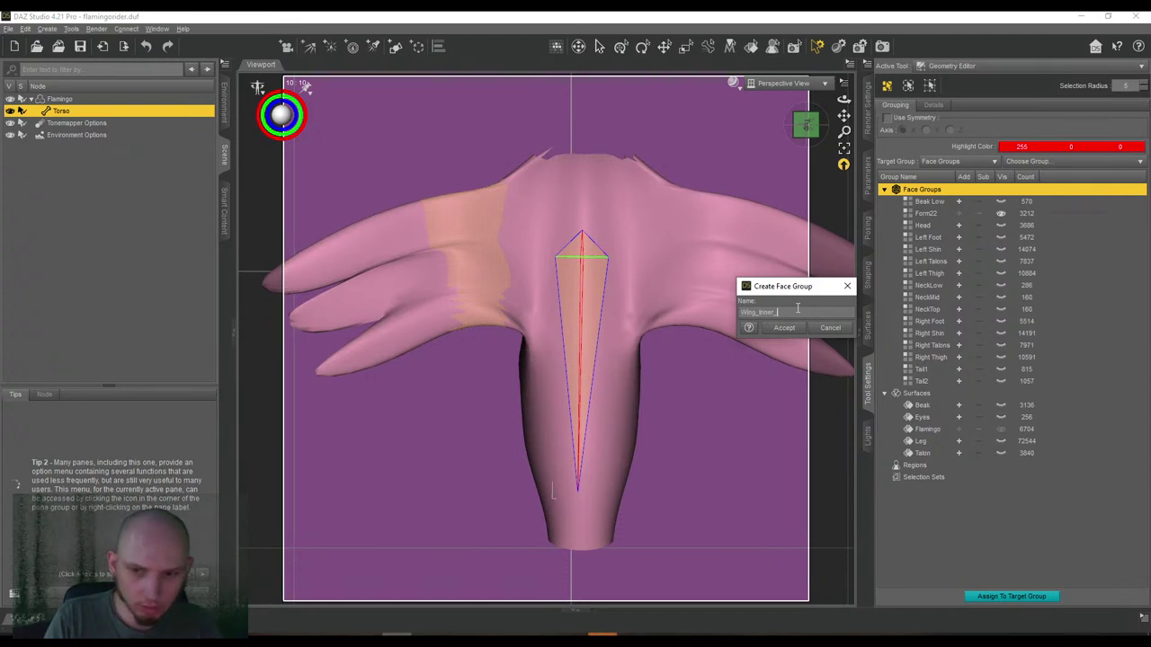
text(_Left)
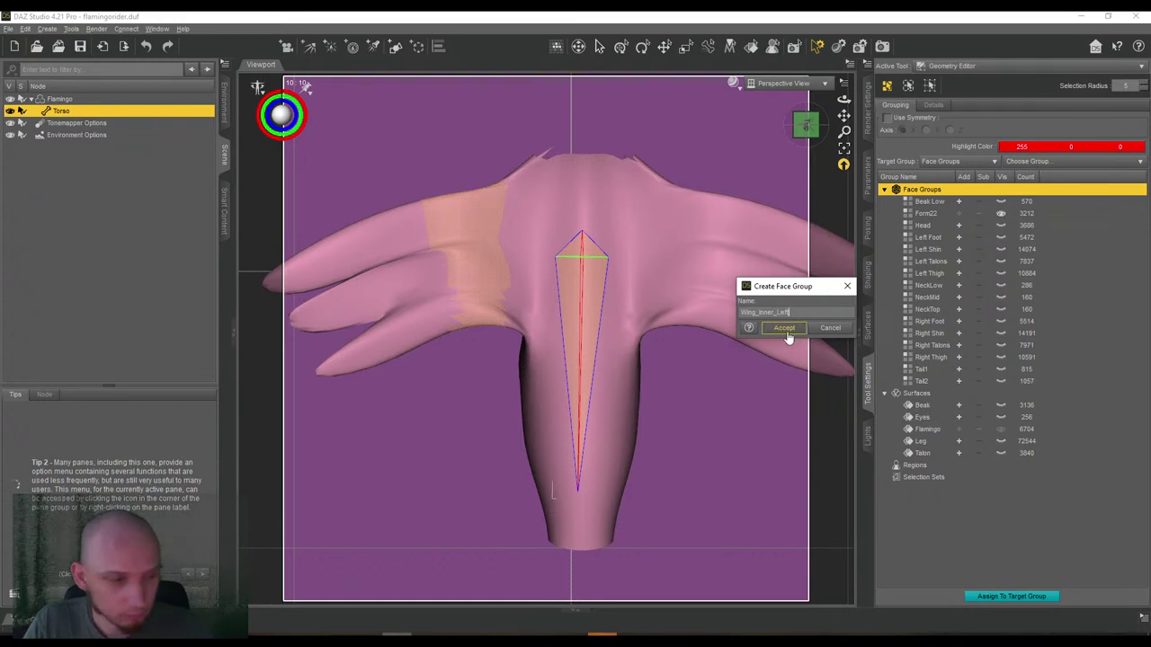
click(785, 329)
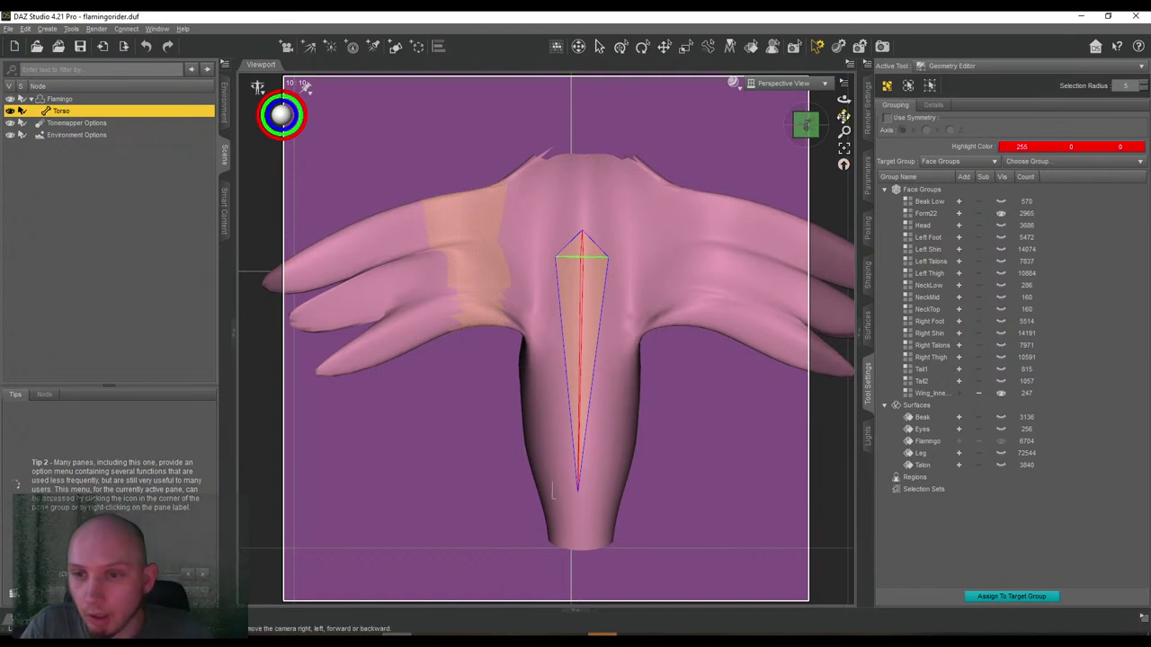
Hide the Wing_Inner_Left group and select all the detached outer feather faces of that wing.
drag(844, 116, 872, 105)
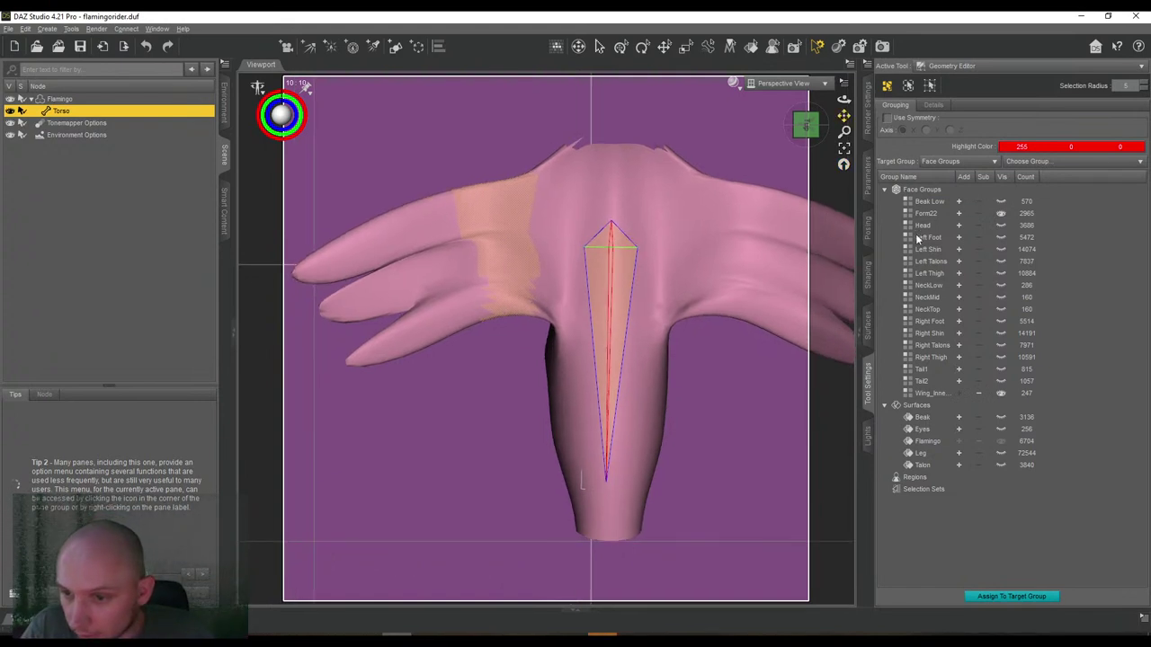
click(982, 392)
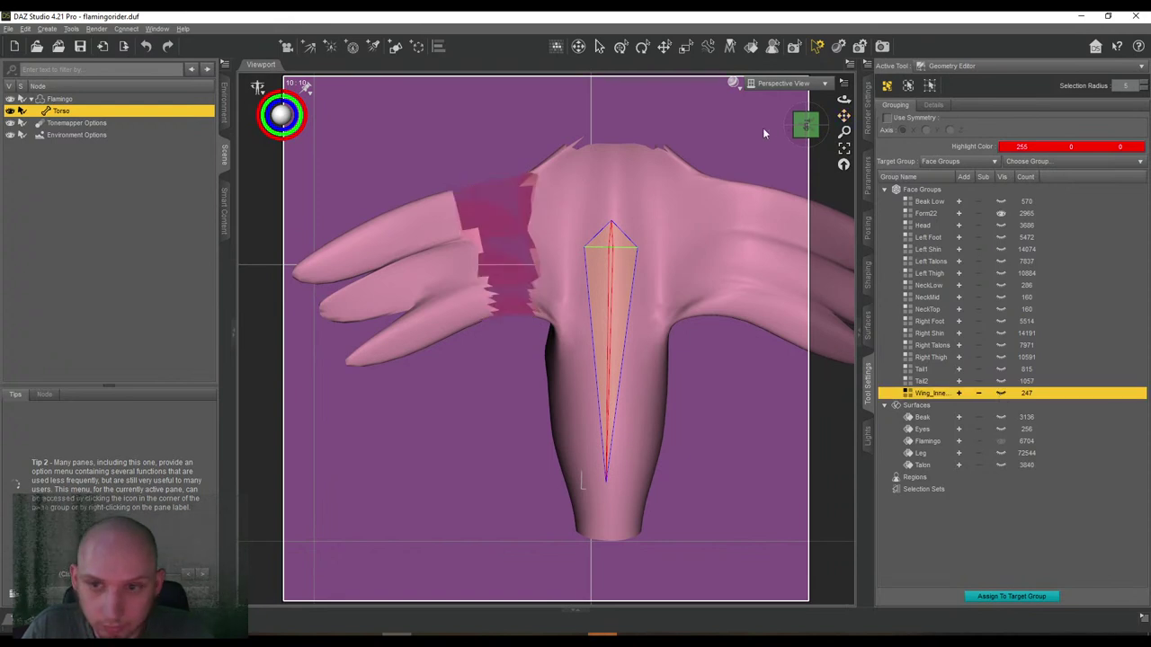
alt+drag(744, 135, 684, 144)
right_click(533, 150)
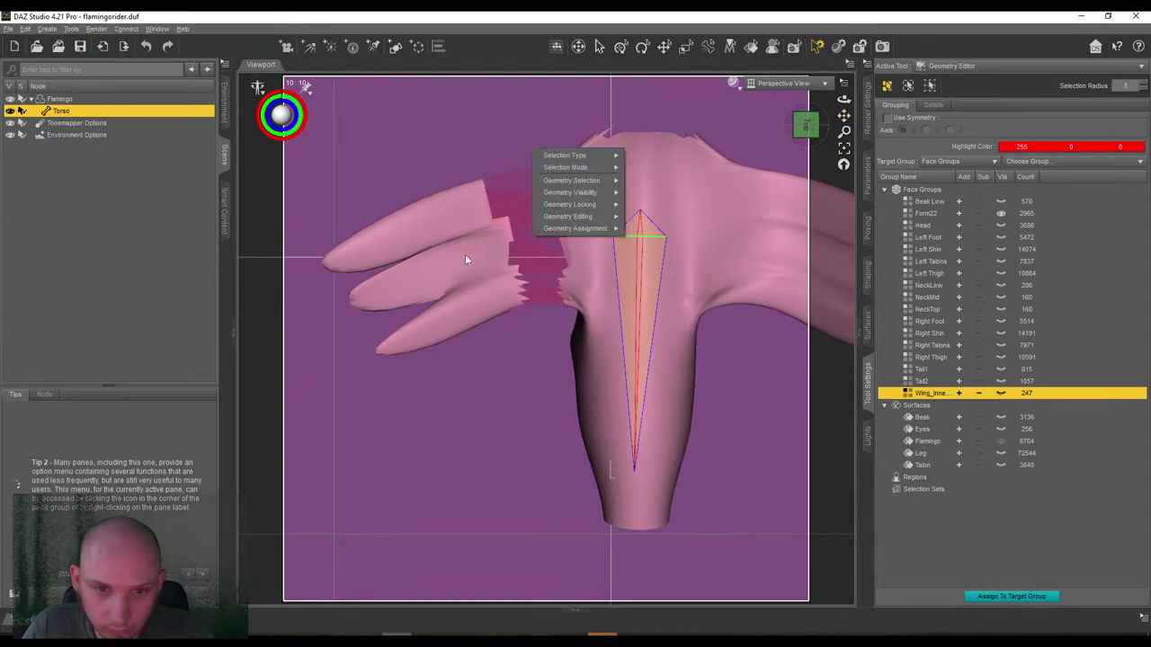
click(469, 193)
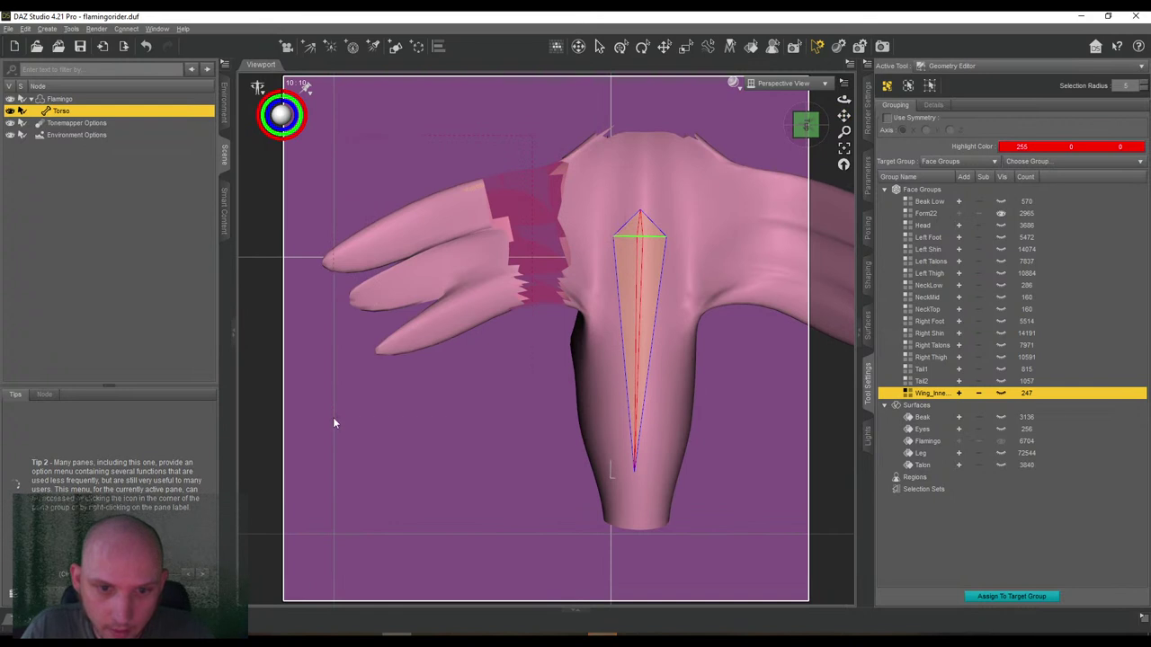
Create a face group named Wing_Outer_Left from the selected outer-wing faces.
click(926, 190)
right_click(936, 193)
click(997, 209)
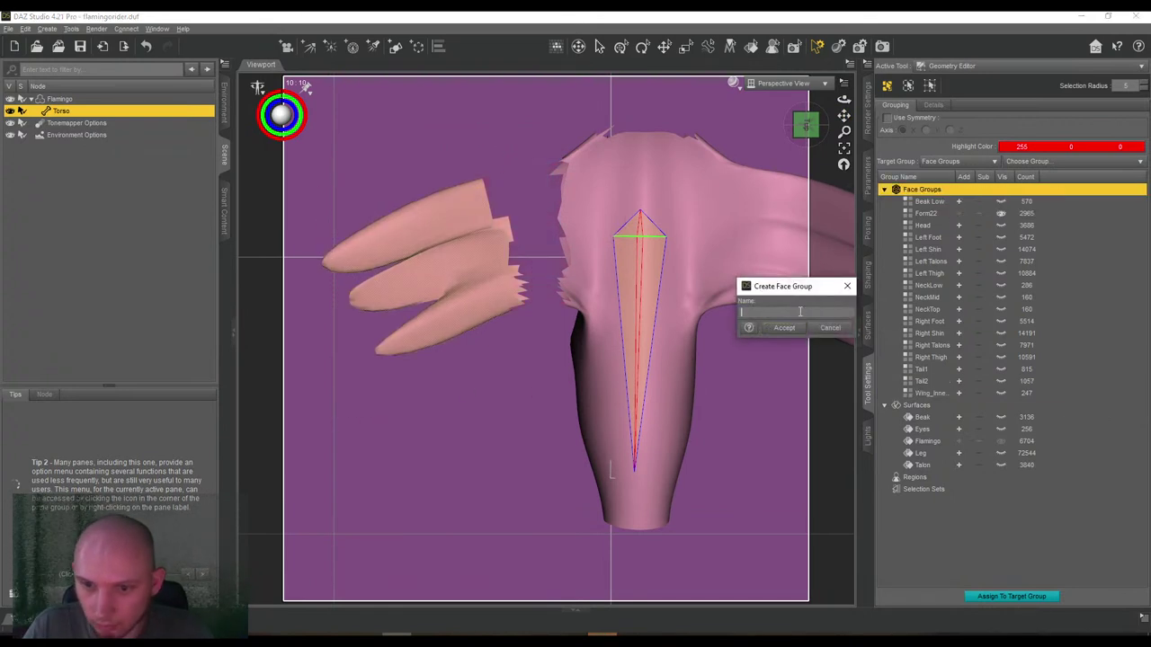
text(Wing)
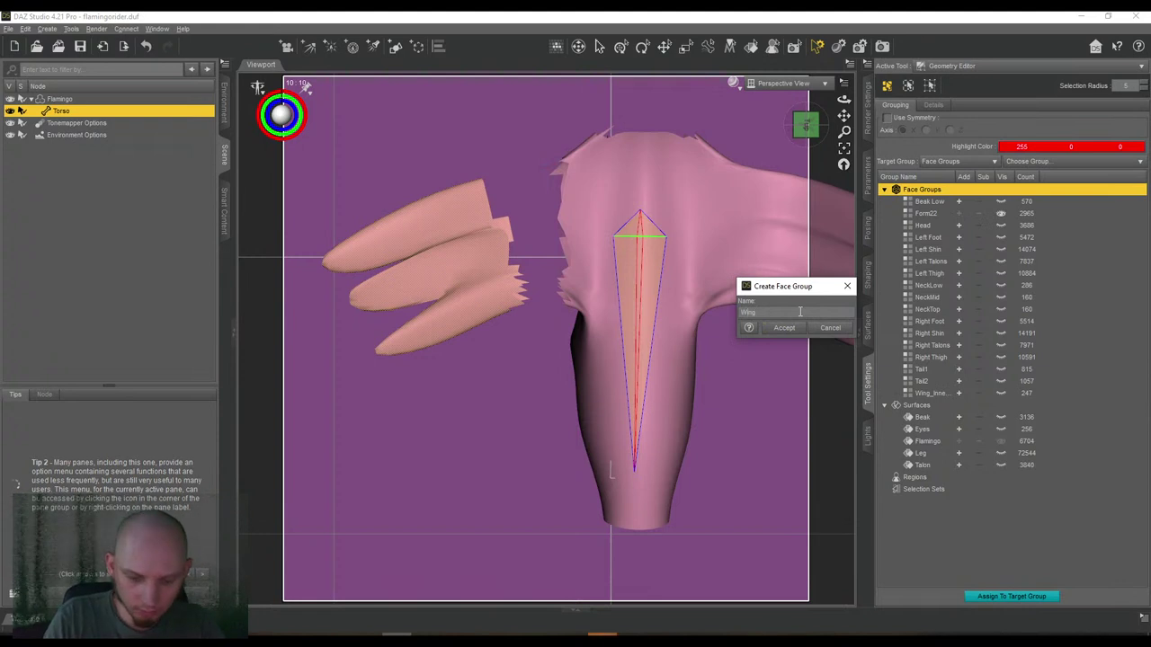
text(_Outer_Left)
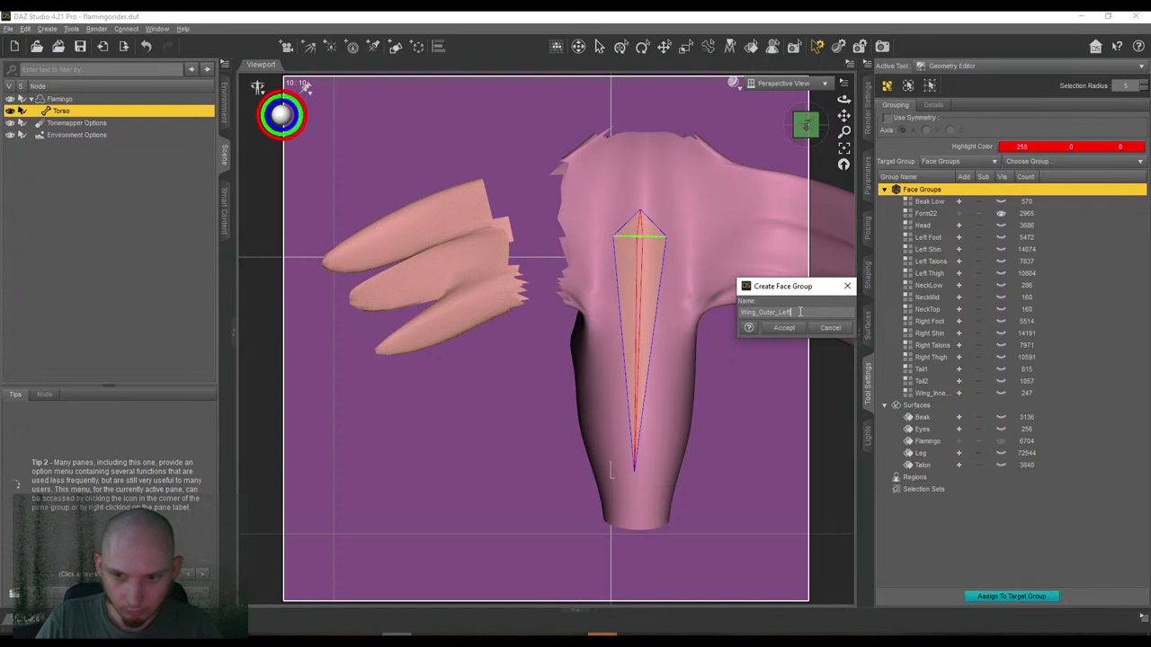
click(784, 327)
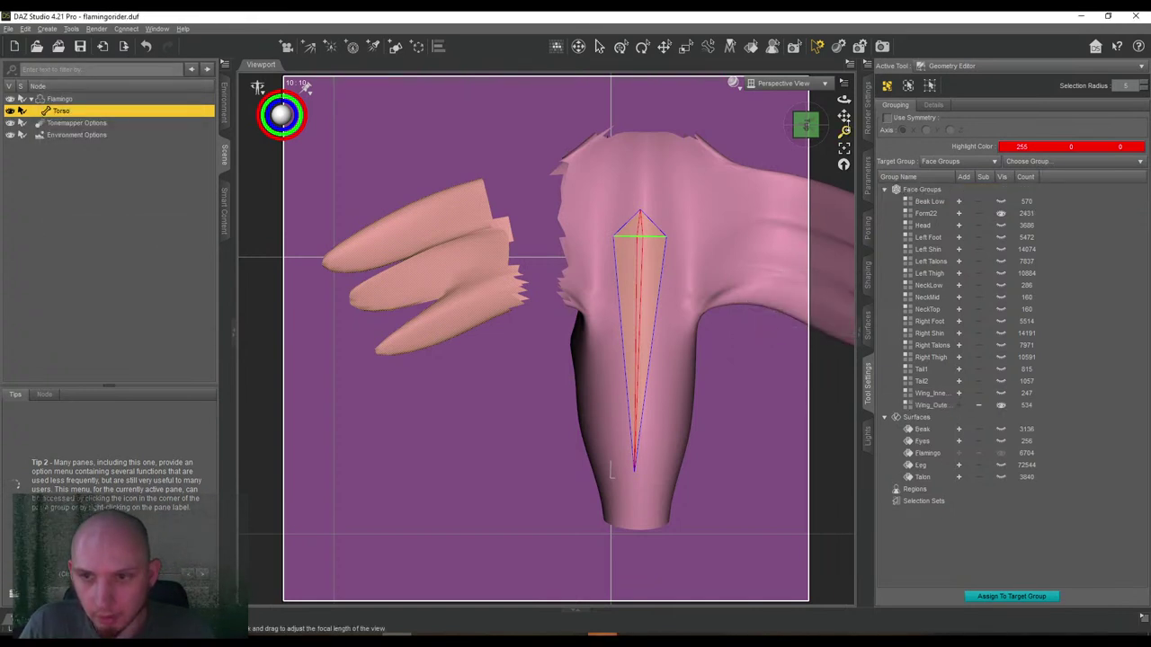
Select the inner section of the opposite wing beside the body, mirroring the extent of the first wing's inner section.
drag(843, 116, 687, 118)
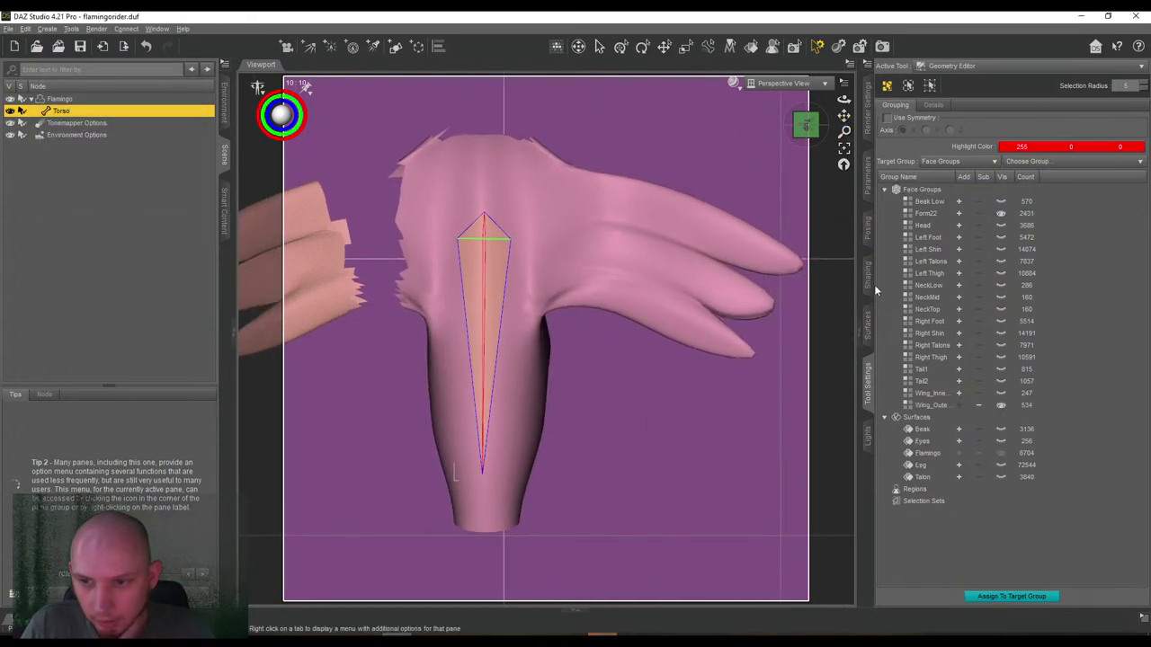
mouse_move(953, 178)
mouse_down()
mouse_move(989, 184)
mouse_move(958, 183)
mouse_up()
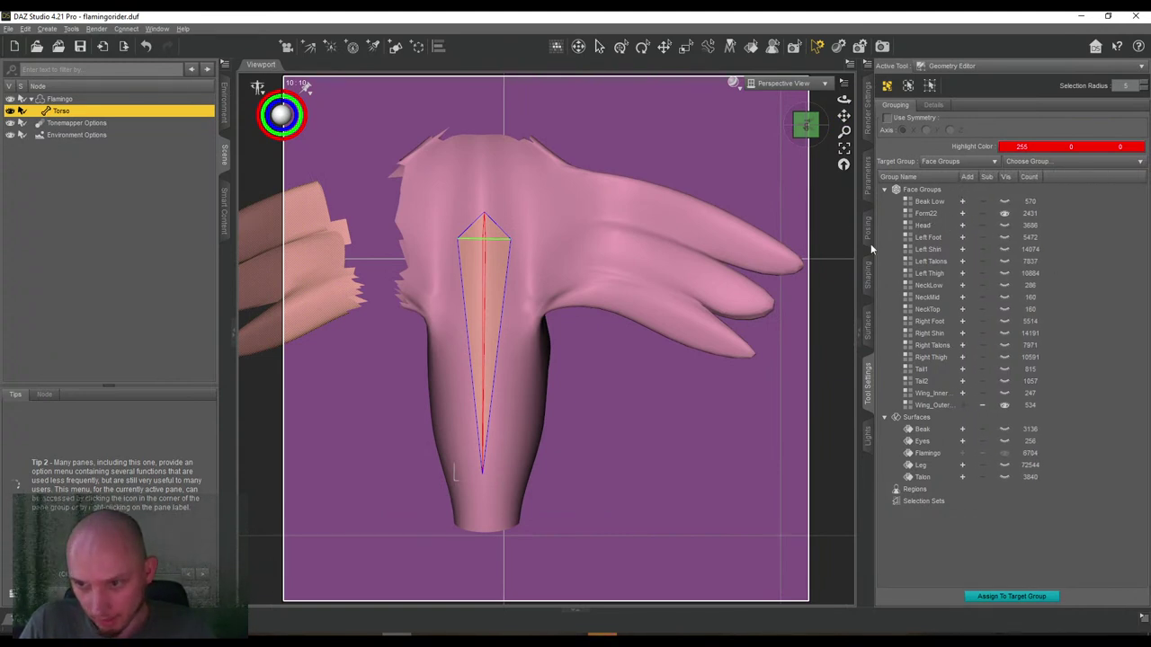
drag(844, 116, 870, 148)
drag(820, 92, 815, 90)
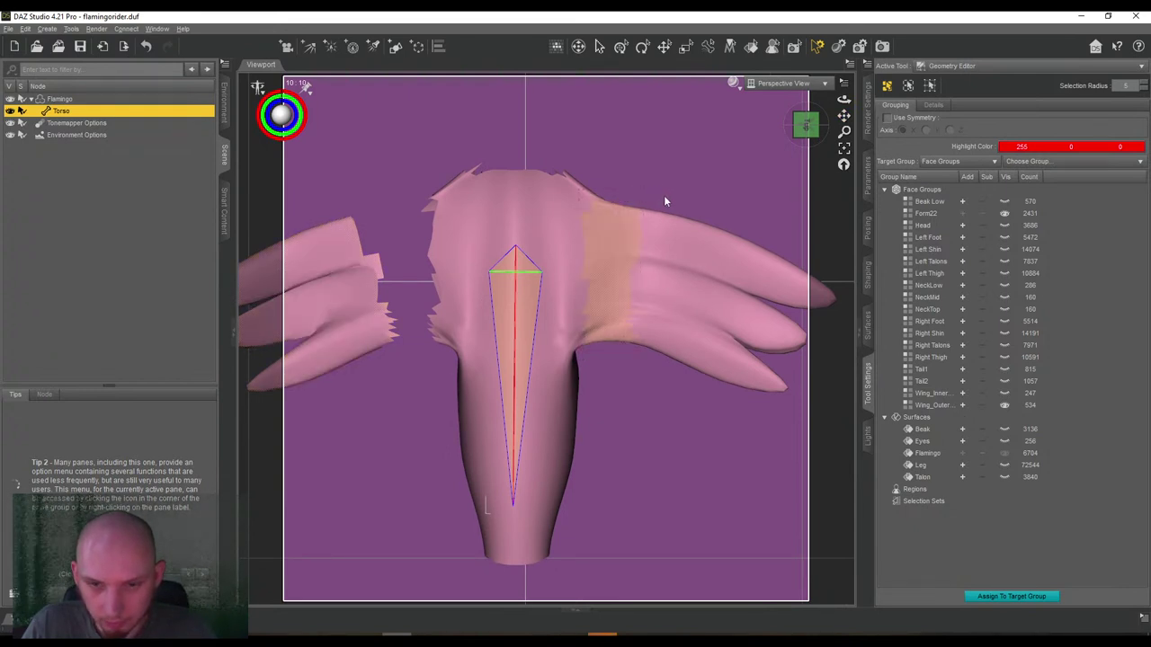
drag(666, 202, 624, 269)
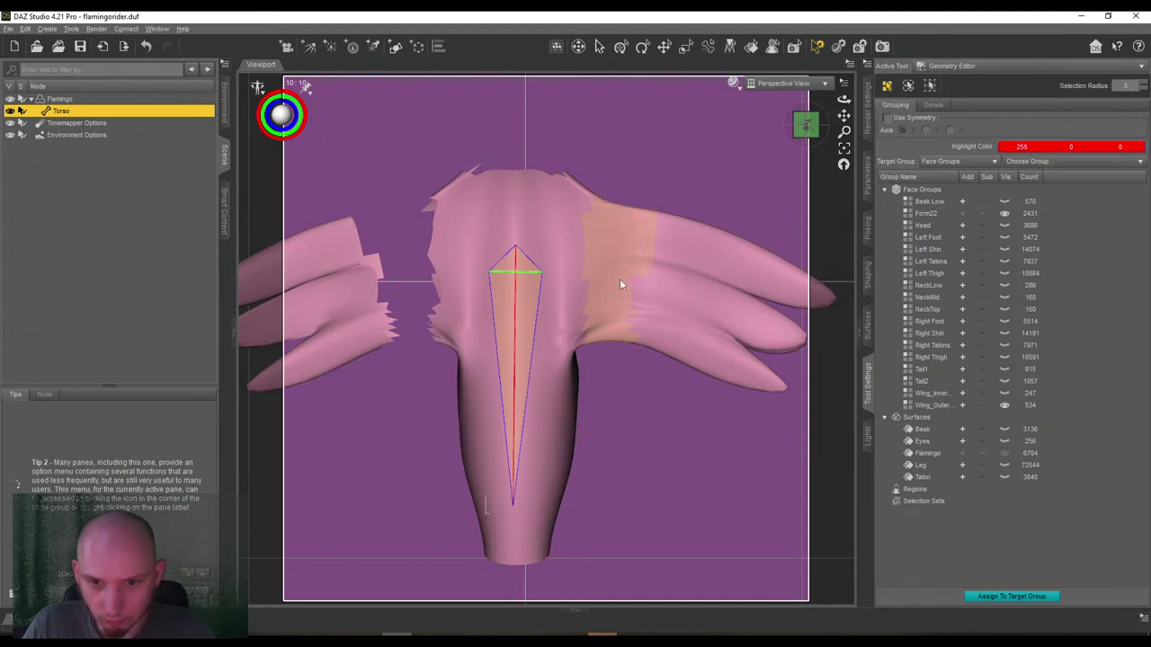
drag(636, 367, 641, 381)
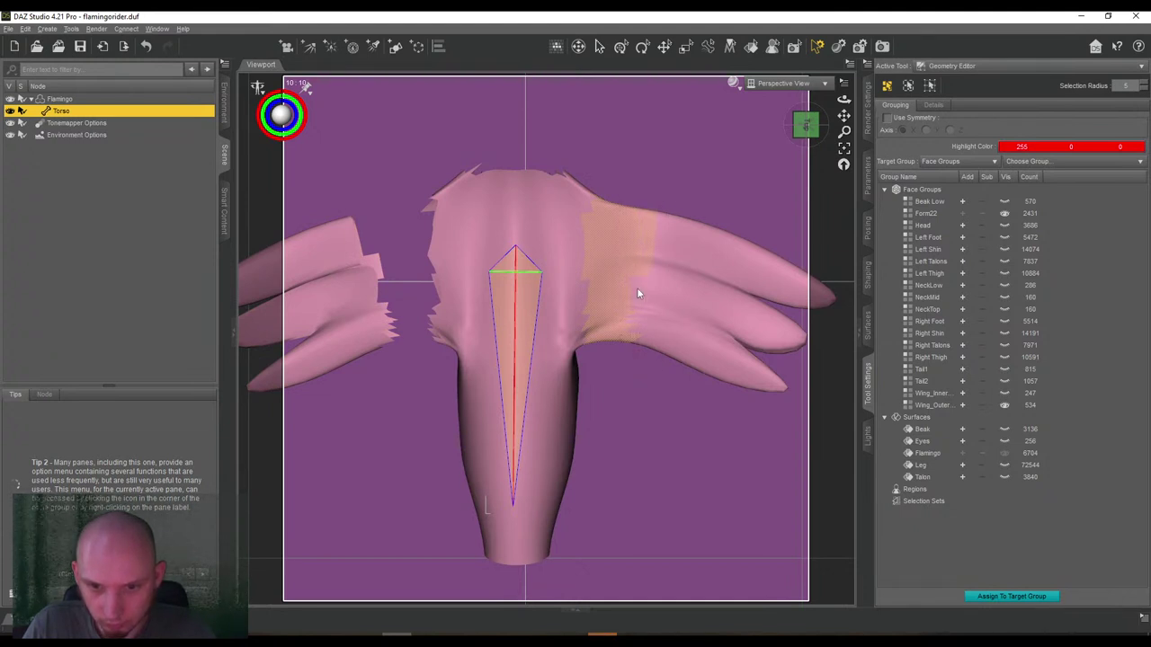
drag(637, 294, 637, 298)
Create a face group named Wing_Inner_Right from the selected faces.
right_click(919, 192)
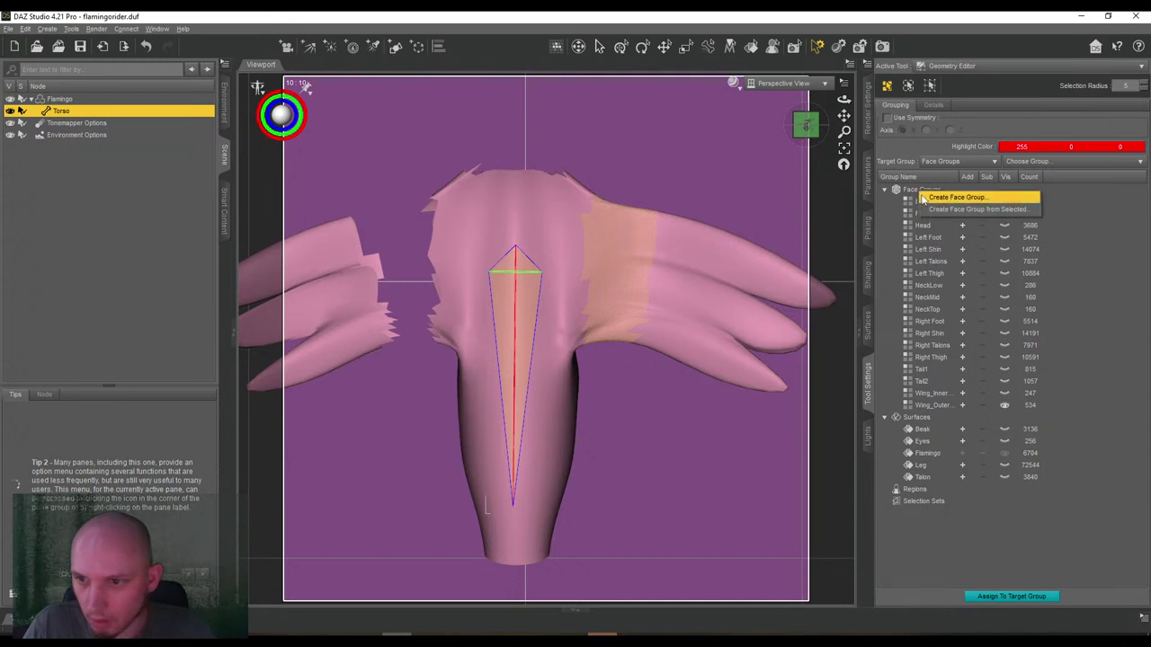
click(931, 209)
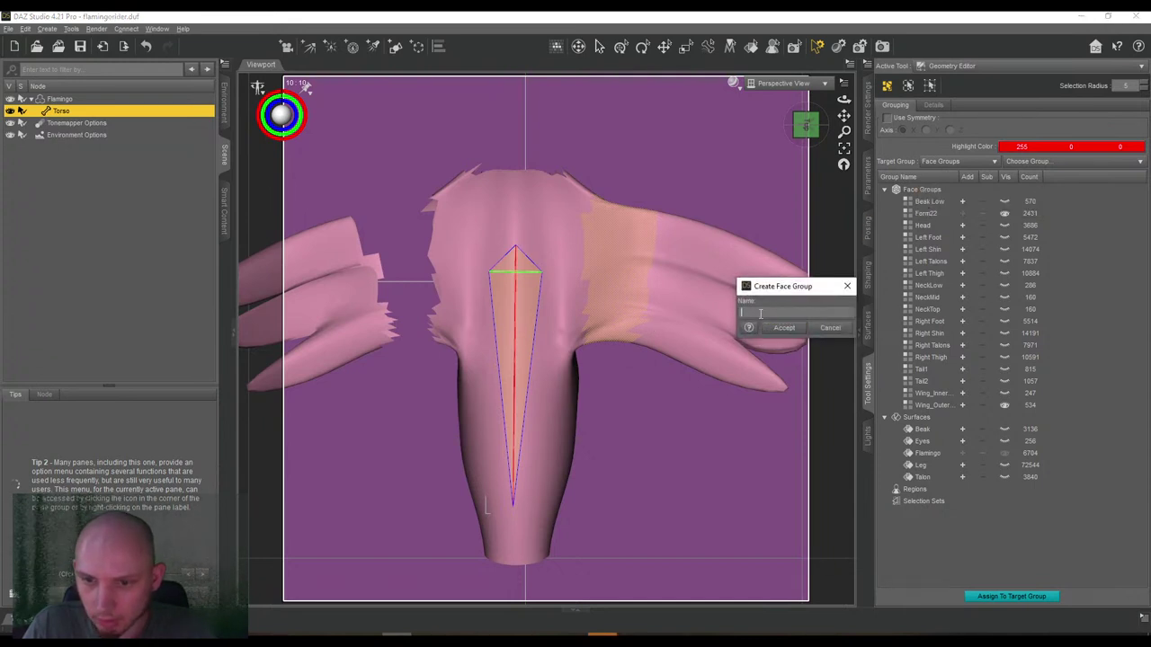
text(Wing)
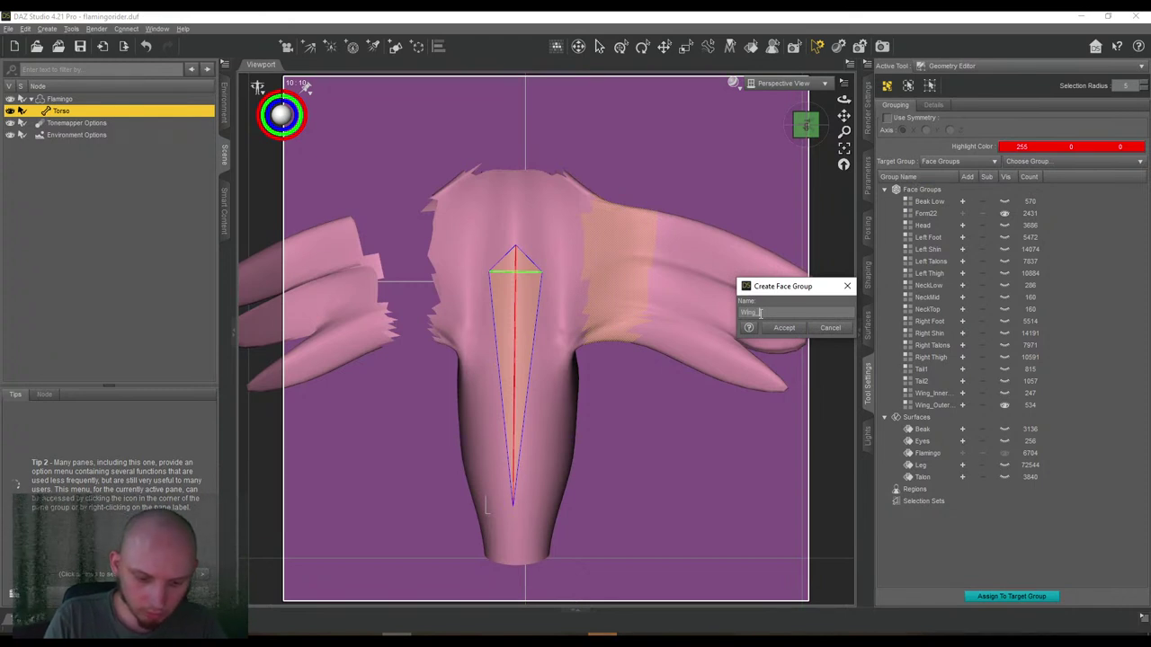
text(_Innner_Right)
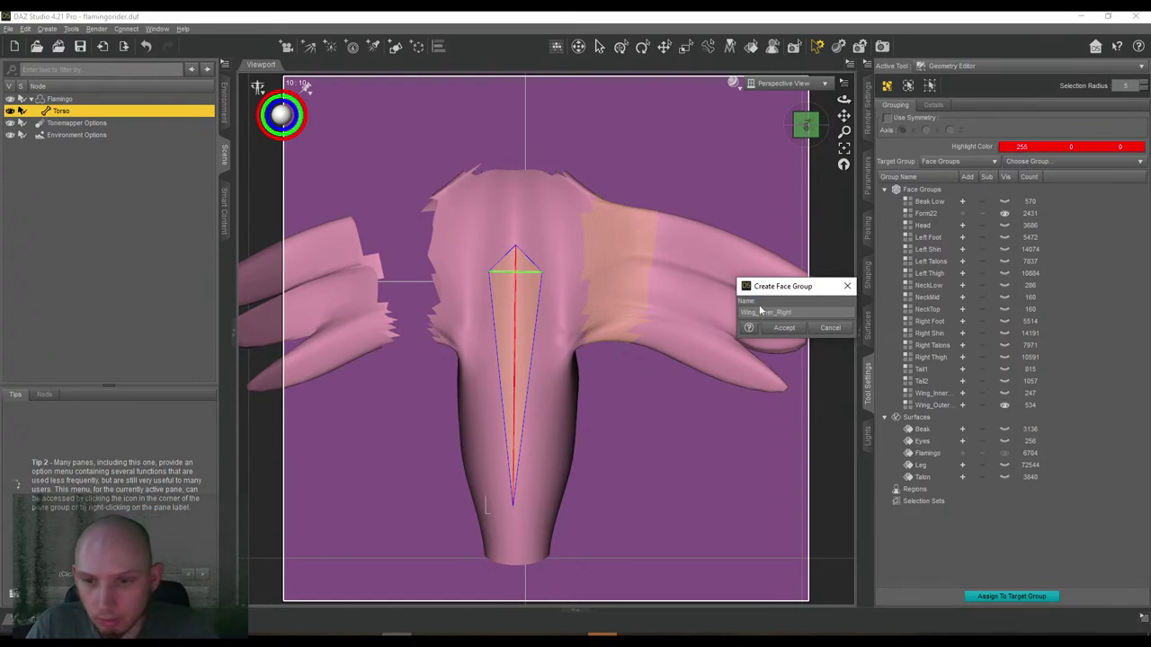
click(783, 329)
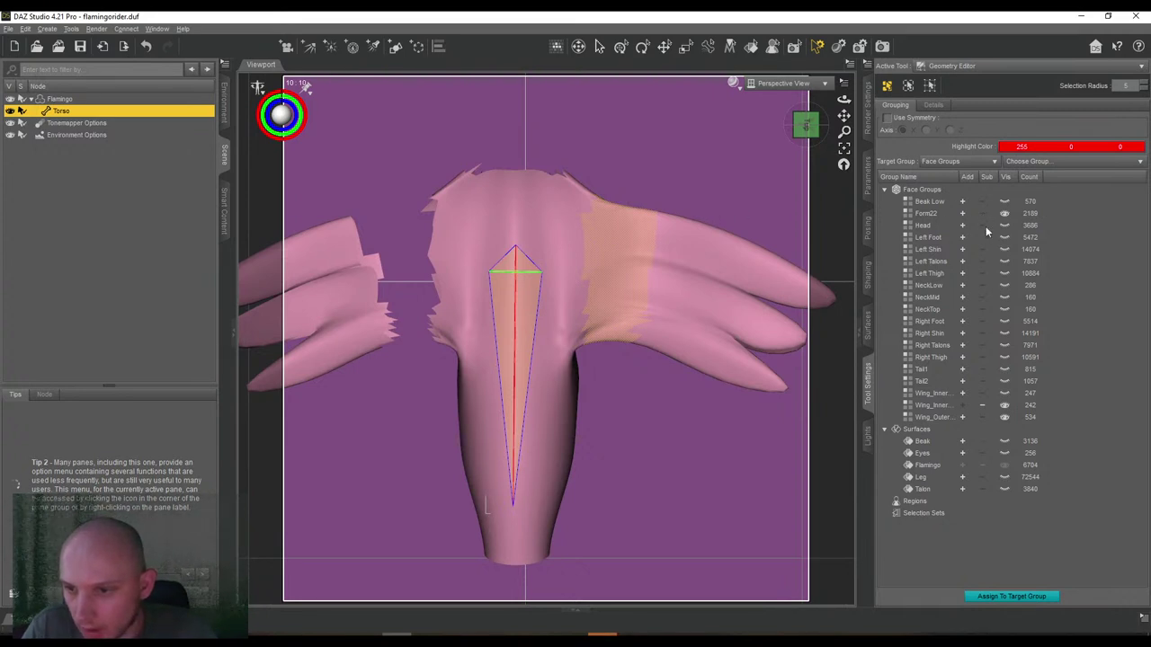
Hide the Wing_Inner_Right and Wing_Outer_Left groups to isolate the outer part of the remaining wing.
click(1008, 406)
click(1006, 419)
click(1004, 417)
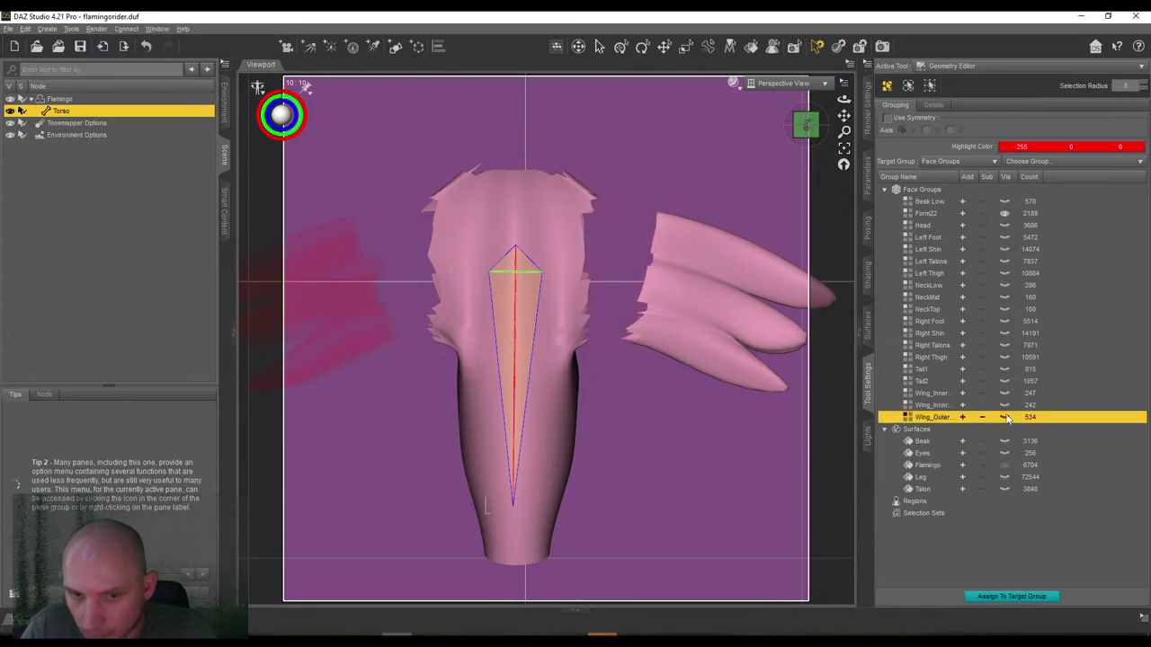
drag(844, 115, 791, 110)
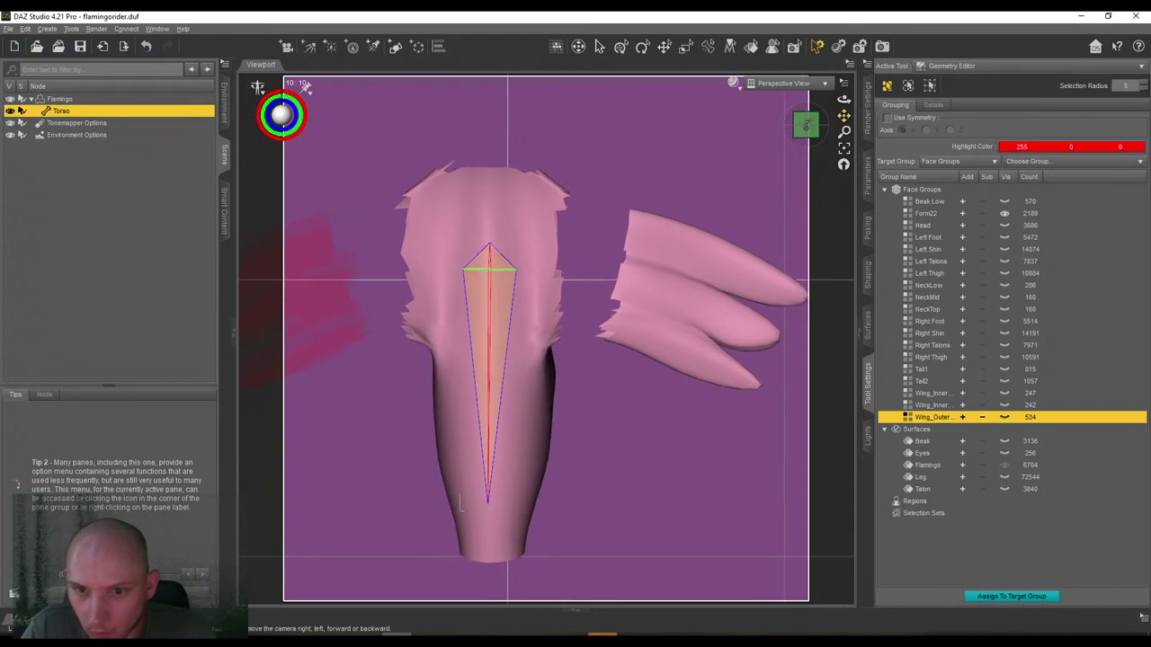
Select all faces of the remaining outer wing section beside the torso.
right_click(756, 184)
click(504, 152)
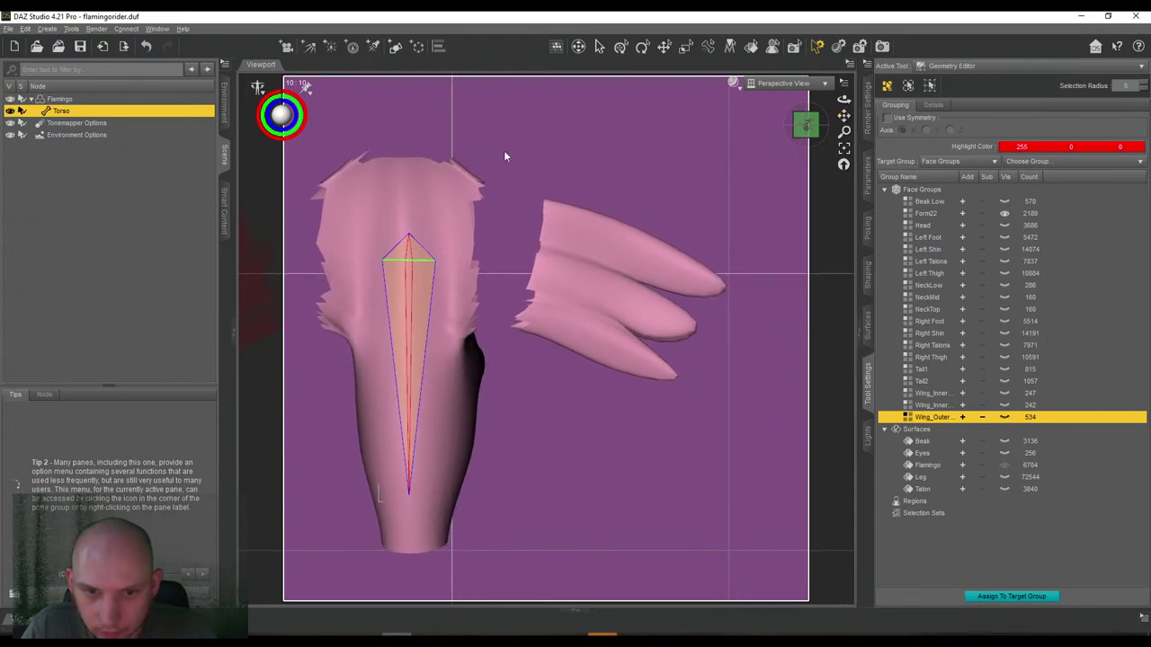
drag(697, 366, 772, 451)
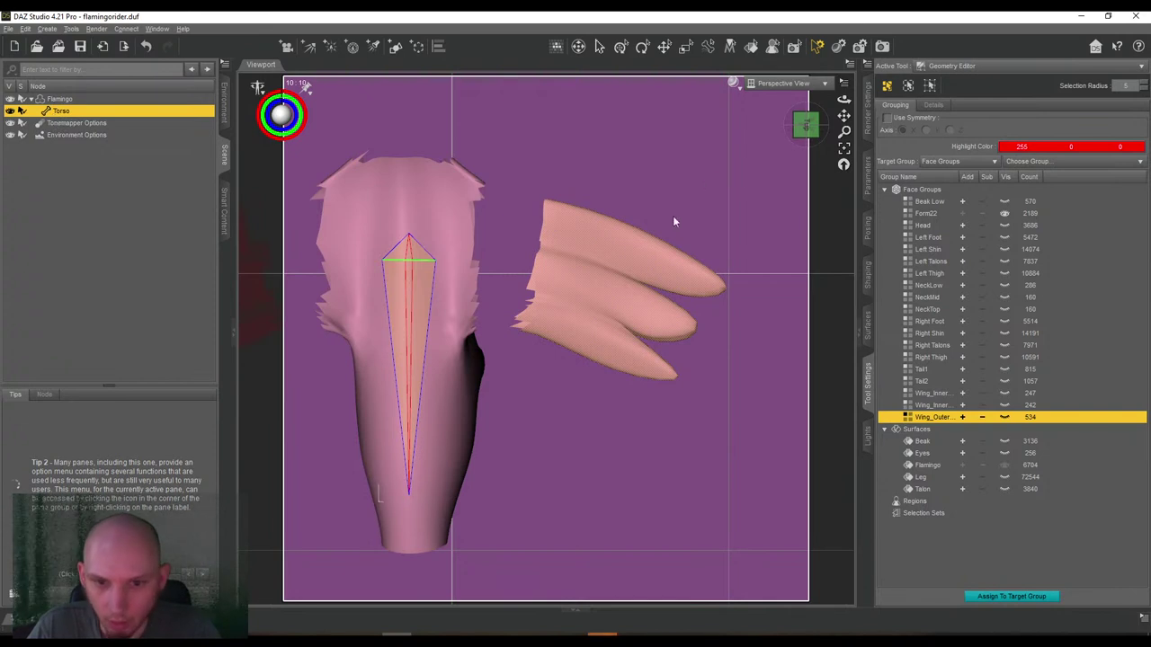
Create a face group named Wing_Outer_Right from the selected wing faces and hide that group.
right_click(930, 192)
click(980, 205)
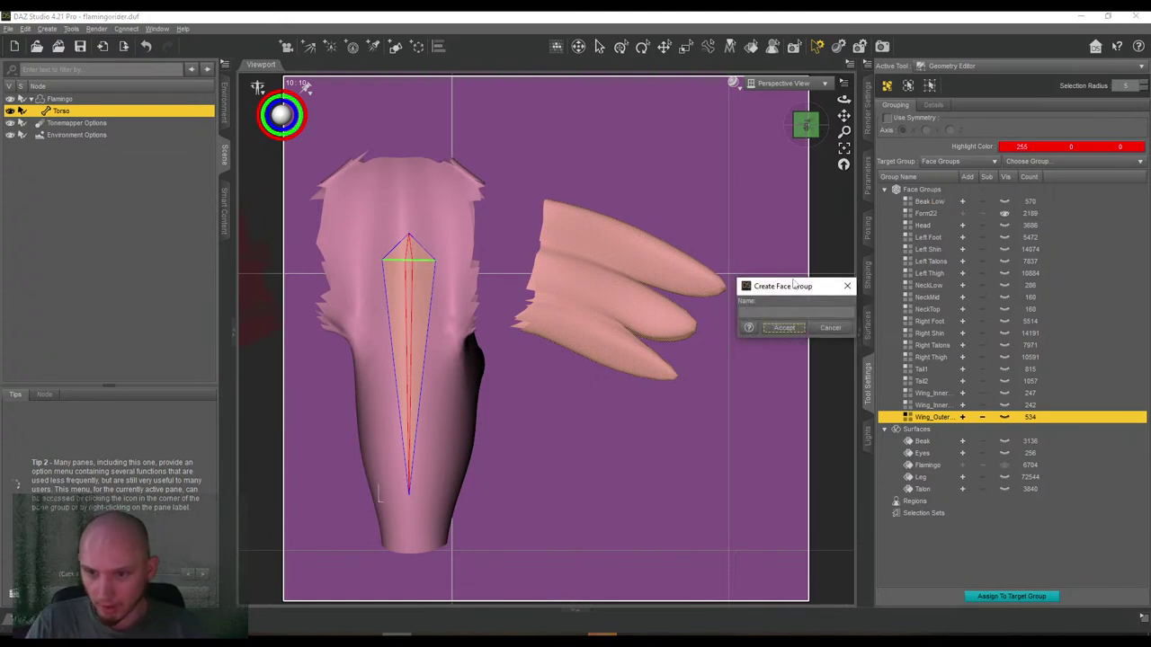
text(Wing_Outer)
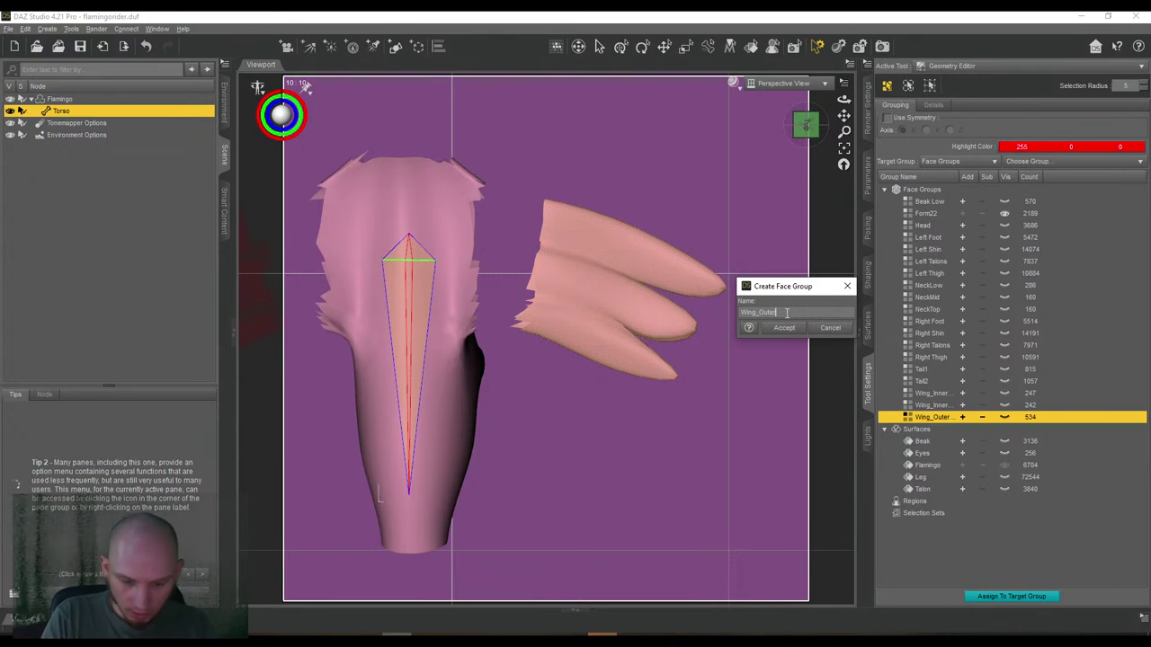
text(_Right)
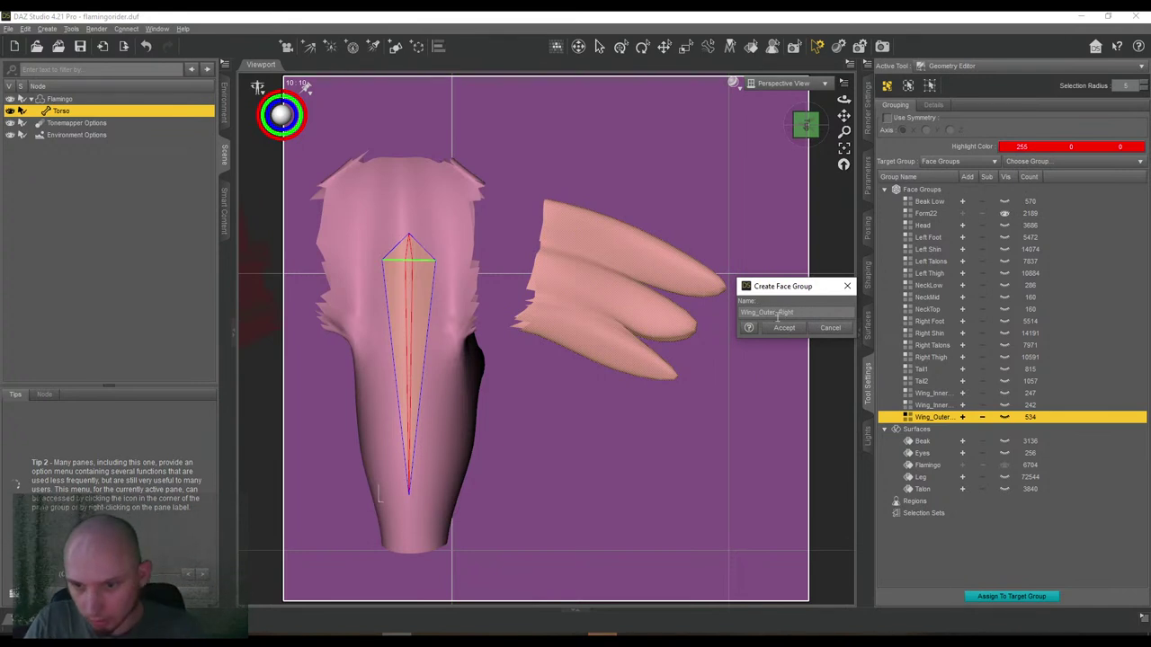
click(785, 328)
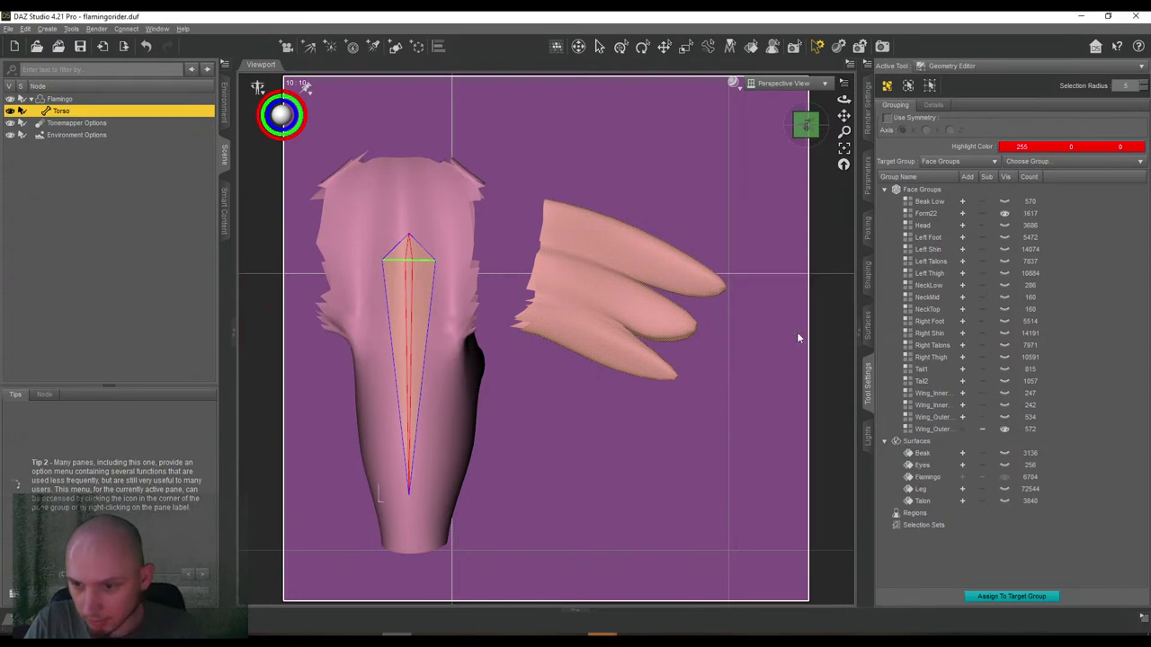
click(1006, 427)
scroll(766, 363, down, 2)
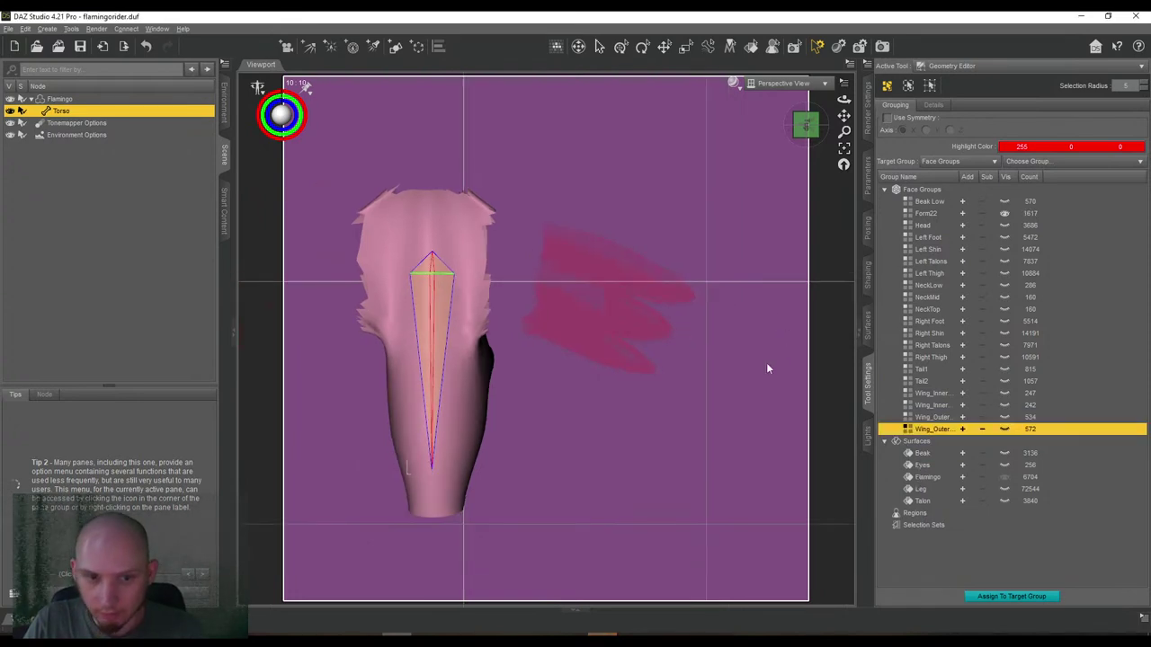
Rename the Form22 face group, which holds the remaining body faces, as Torso.
mouse_move(795, 133)
mouse_down()
mouse_move(794, 175)
mouse_move(885, 176)
mouse_move(849, 193)
mouse_move(795, 148)
mouse_up()
drag(835, 212, 828, 132)
scroll(785, 135, down, 5)
right_click(944, 214)
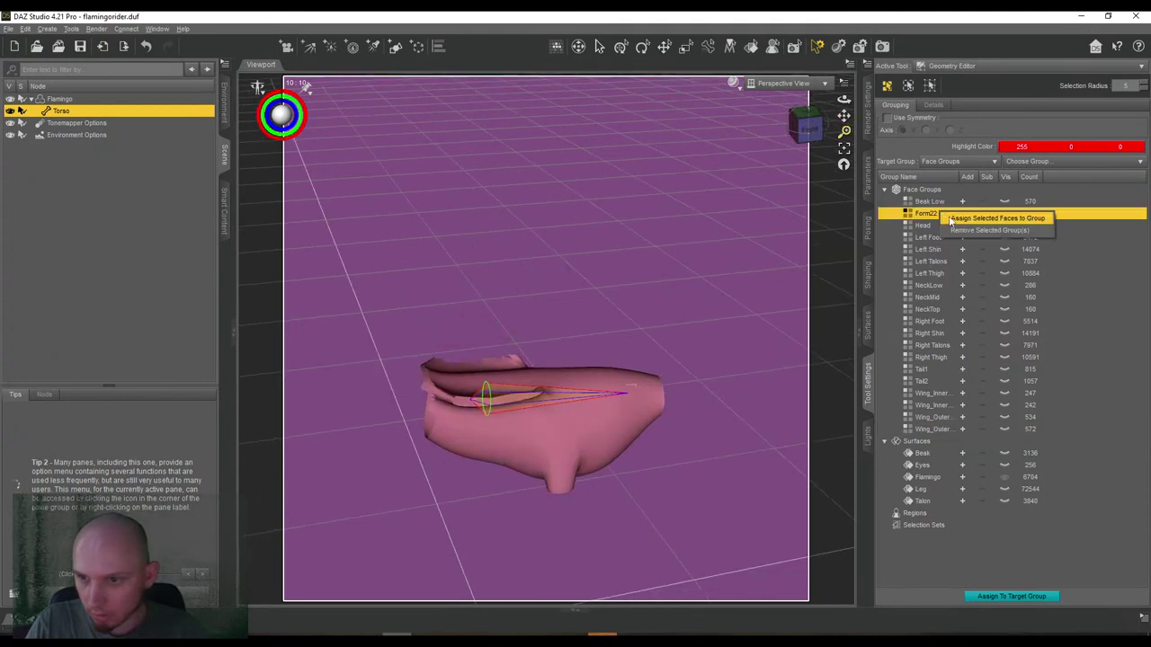
click(927, 217)
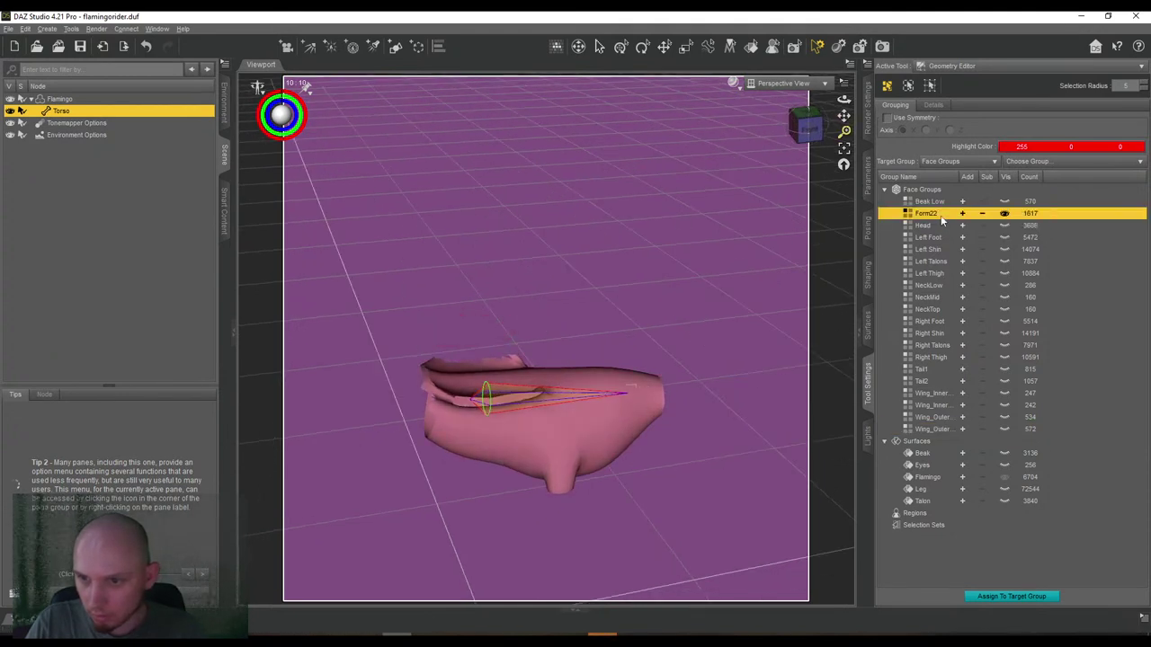
double_click(927, 216)
double_click(927, 214)
text(Torso)
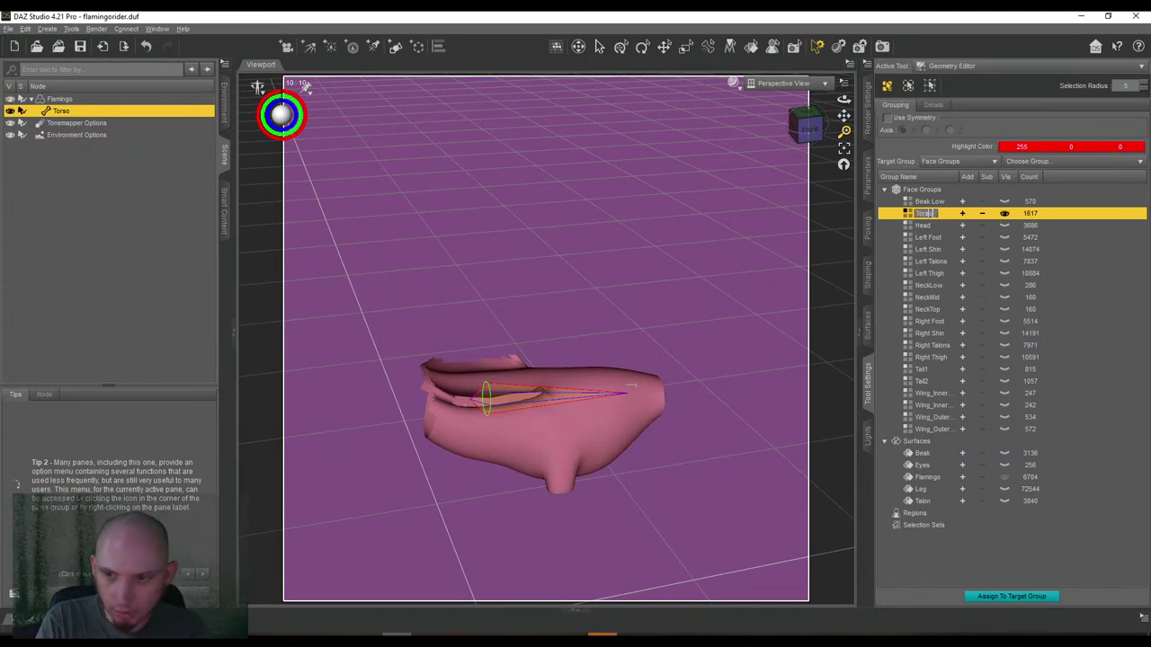
key(Return)
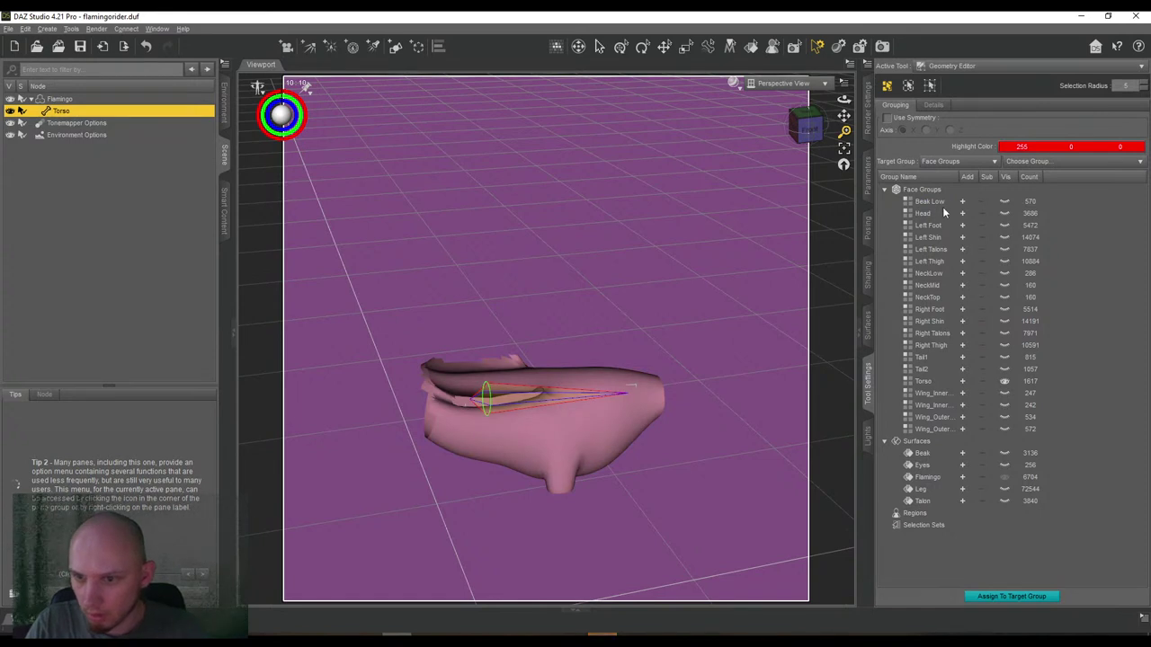
Show all hidden face groups again, from the wings, tail and legs to the neck, head and lower beak.
click(1004, 393)
click(1004, 405)
click(1004, 417)
click(1004, 428)
click(1004, 381)
click(1004, 368)
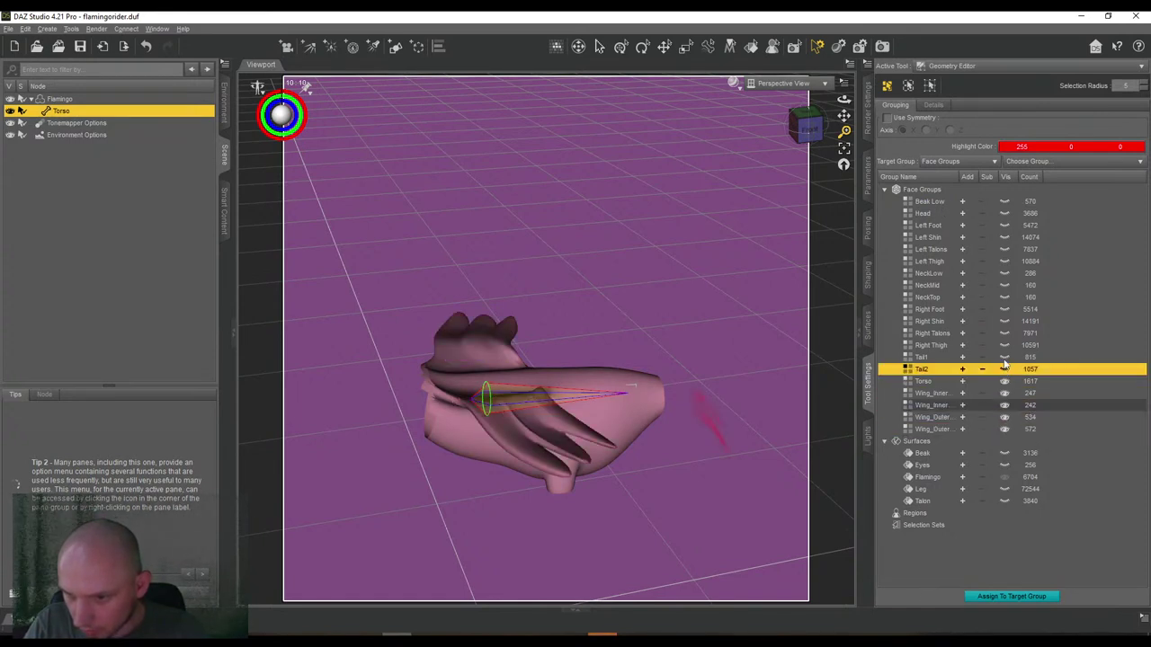
click(1004, 357)
click(1004, 345)
click(1004, 333)
click(1004, 321)
click(1004, 310)
click(1004, 297)
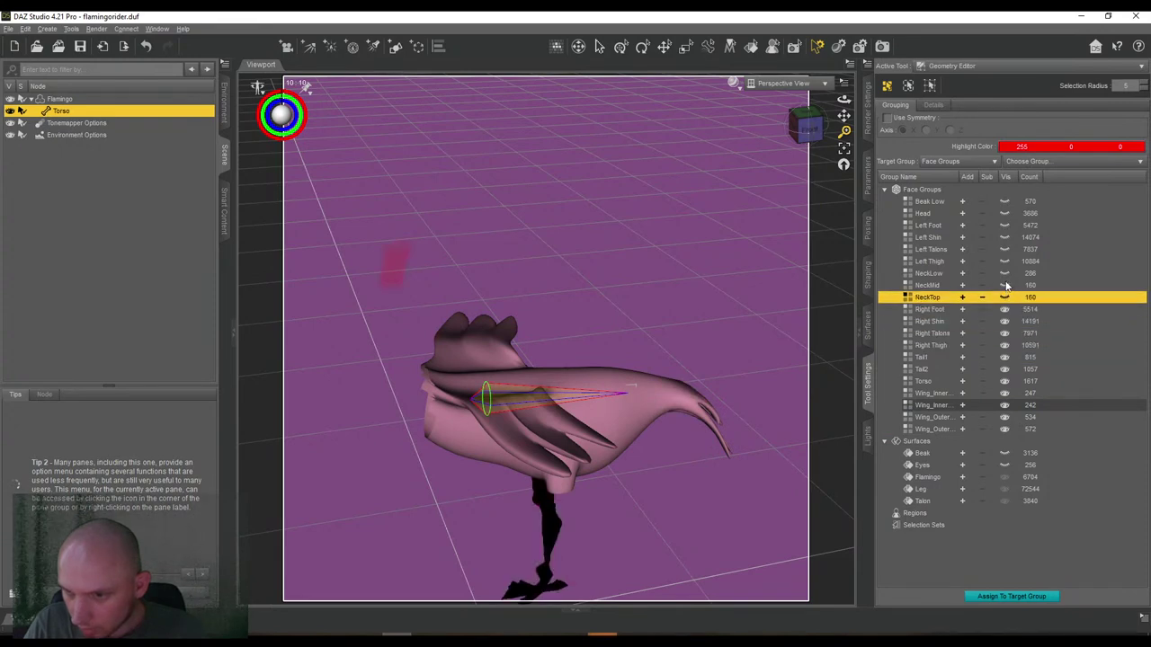
click(1004, 285)
click(1004, 274)
click(1004, 261)
click(1004, 249)
click(1004, 236)
click(1004, 225)
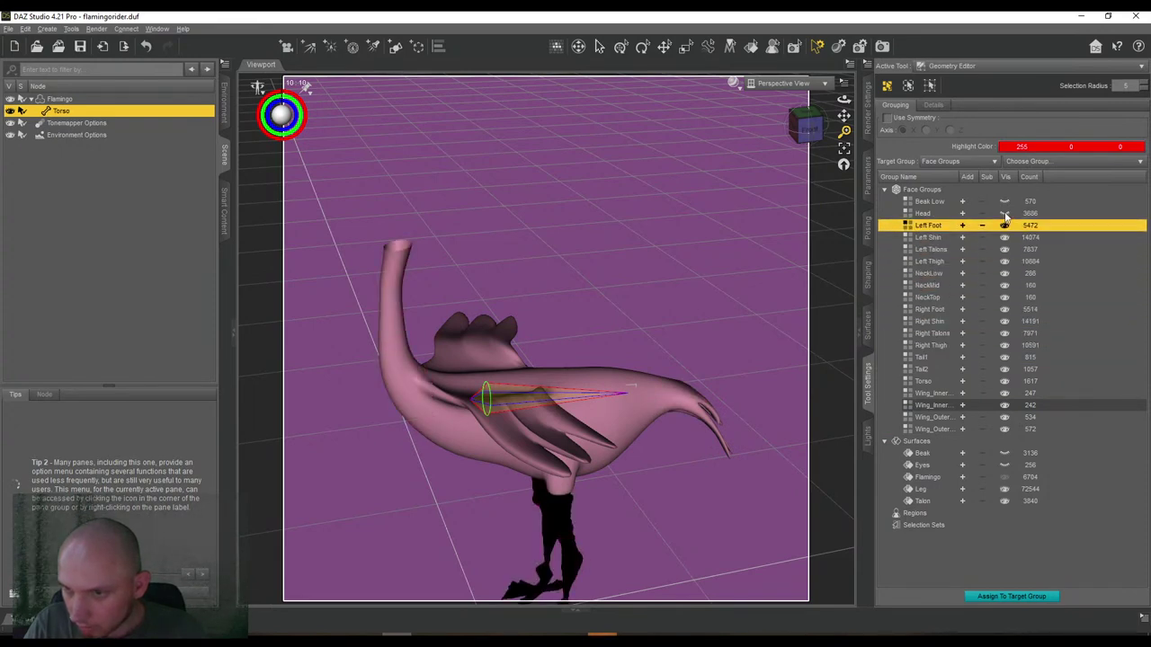
click(1004, 213)
click(1004, 201)
Switch the active tool from the Geometry Editor to the Joint Editor.
drag(826, 132, 919, 53)
click(818, 130)
scroll(844, 117, down, 2)
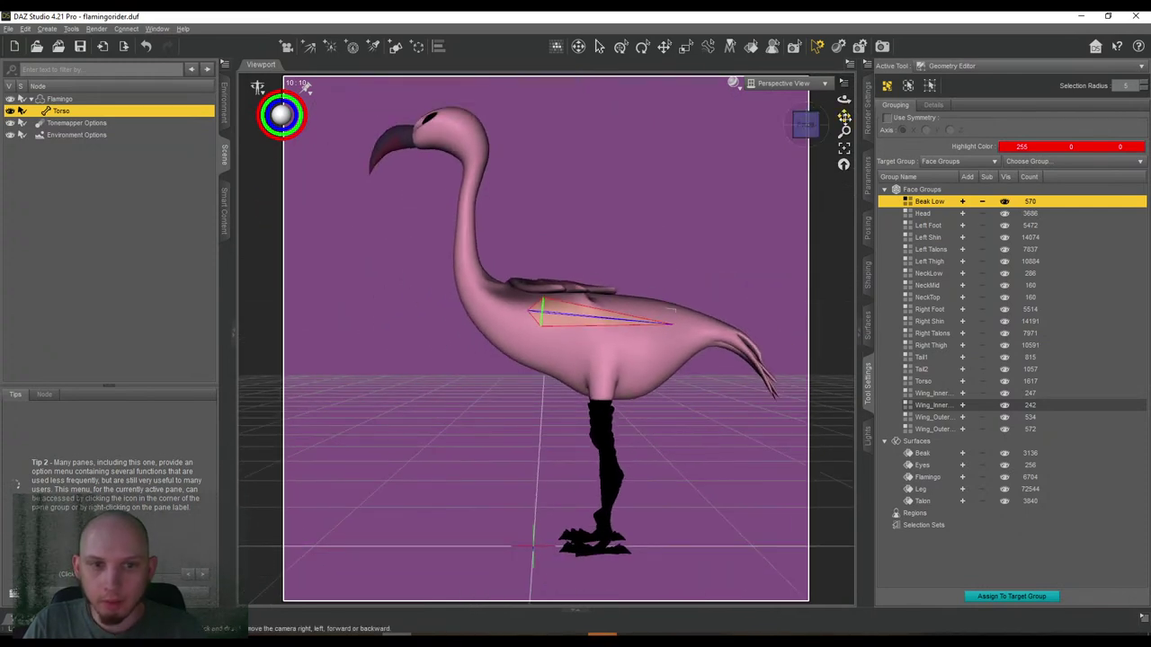
mouse_move(844, 117)
mouse_down()
mouse_move(846, 130)
mouse_move(823, 142)
mouse_move(844, 147)
mouse_move(806, 135)
mouse_move(844, 118)
mouse_up()
click(805, 127)
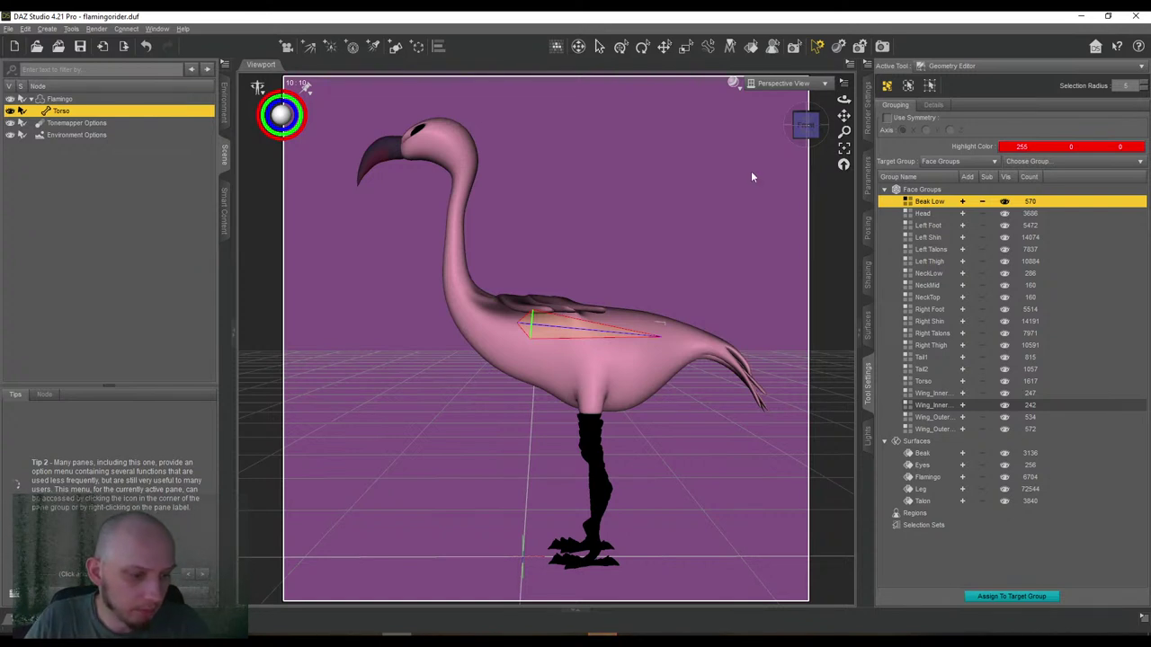
drag(843, 100, 823, 127)
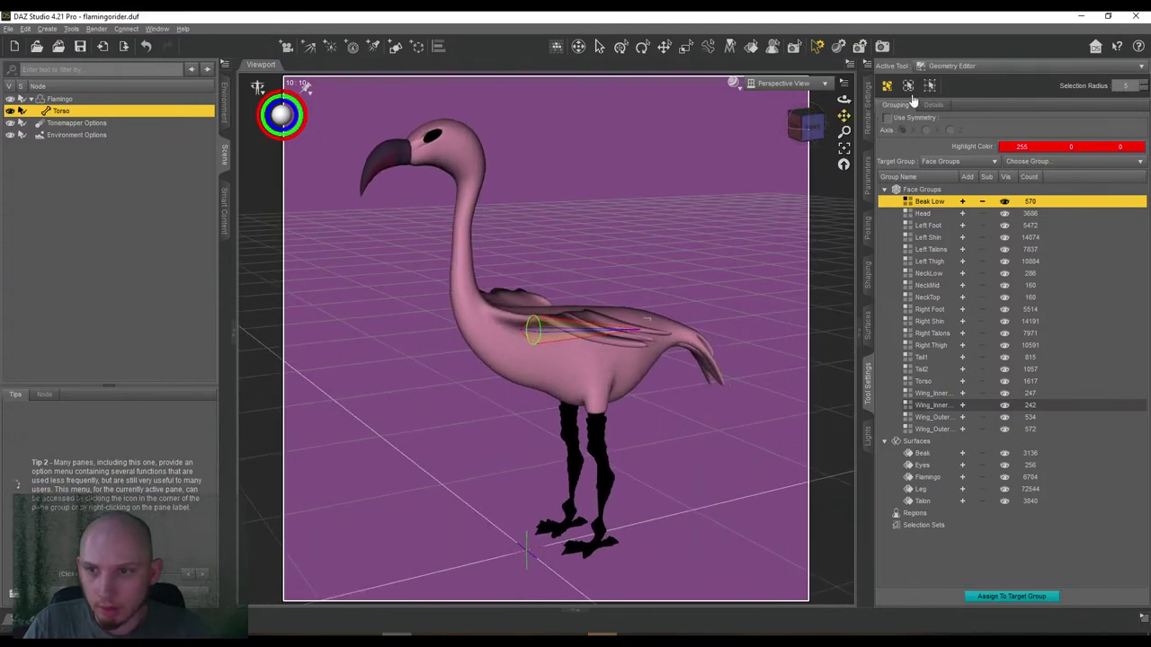
click(951, 66)
click(946, 196)
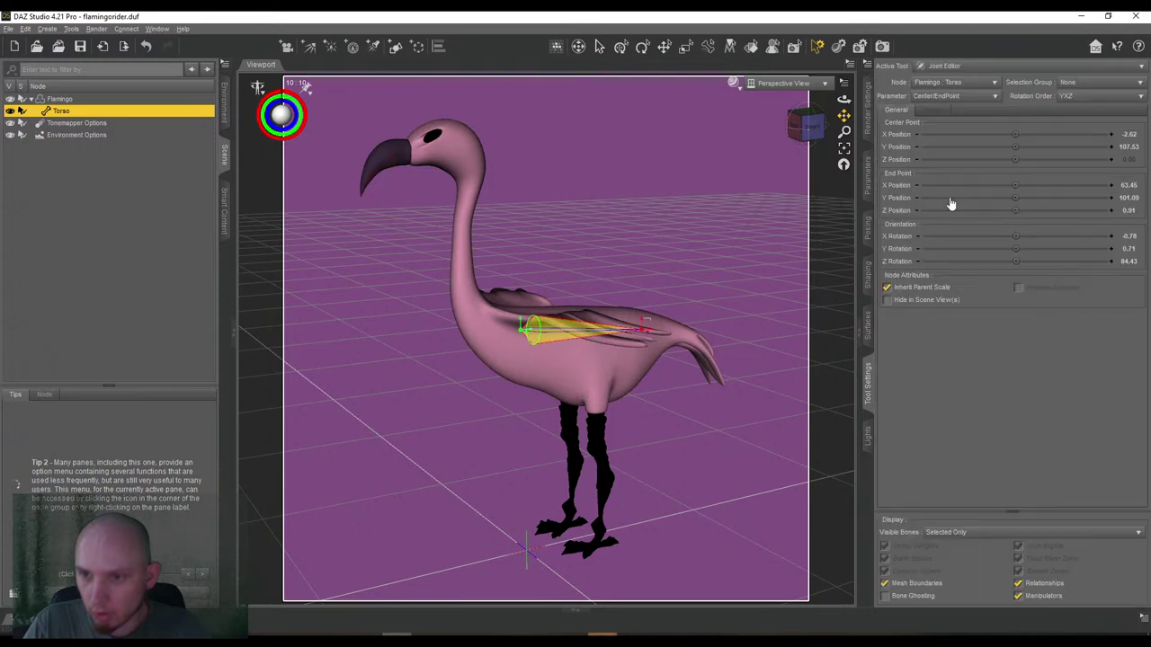
Create a child bone of Torso named and labelled Lower Neck with rotation order YZX.
click(810, 129)
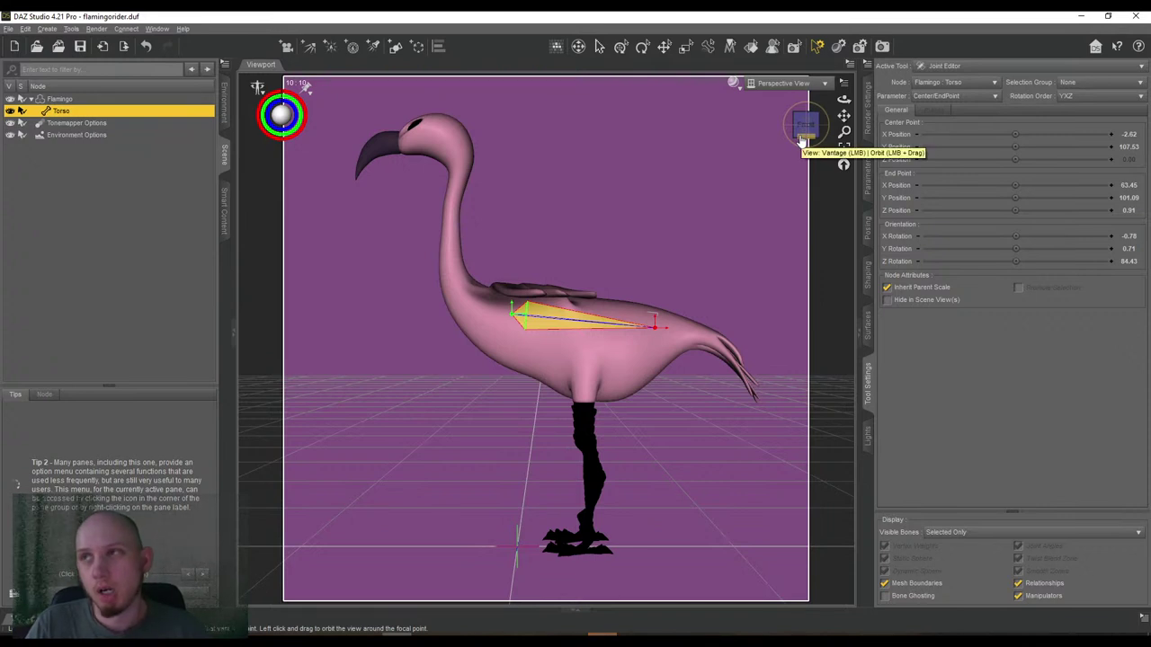
right_click(592, 188)
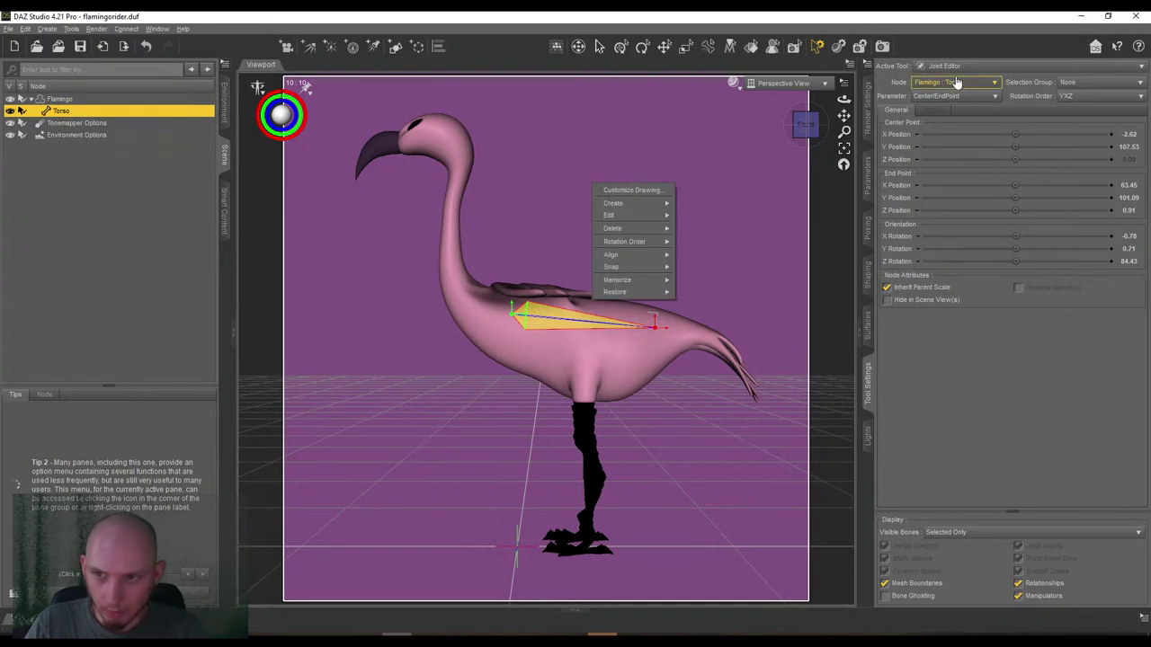
right_click(537, 139)
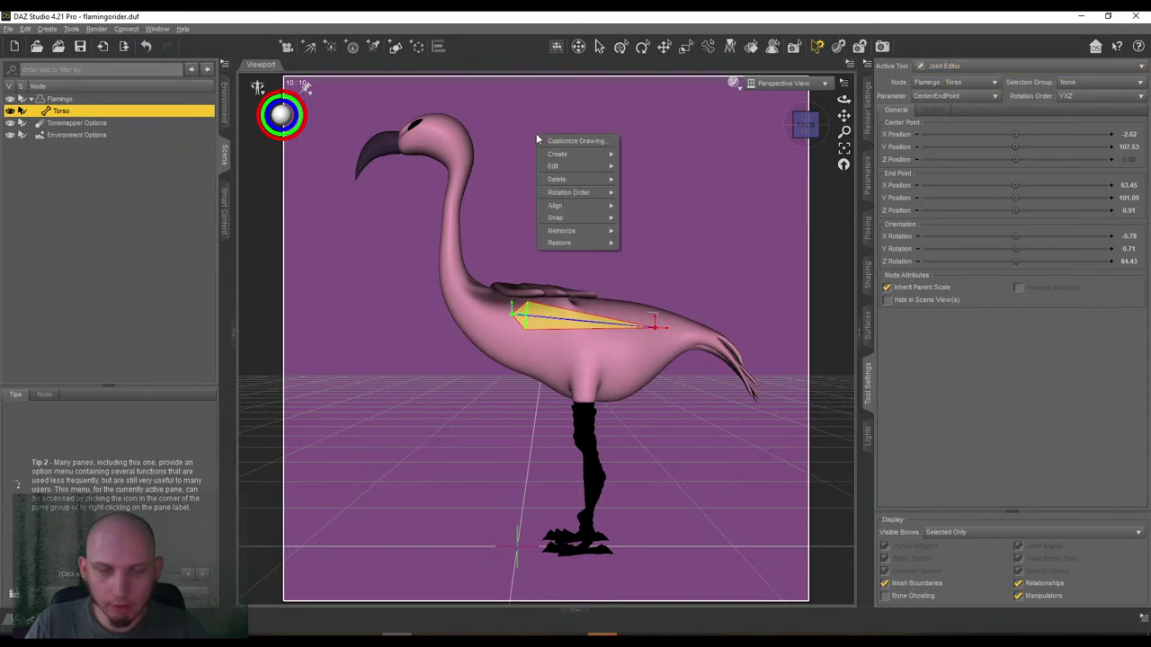
mouse_move(559, 154)
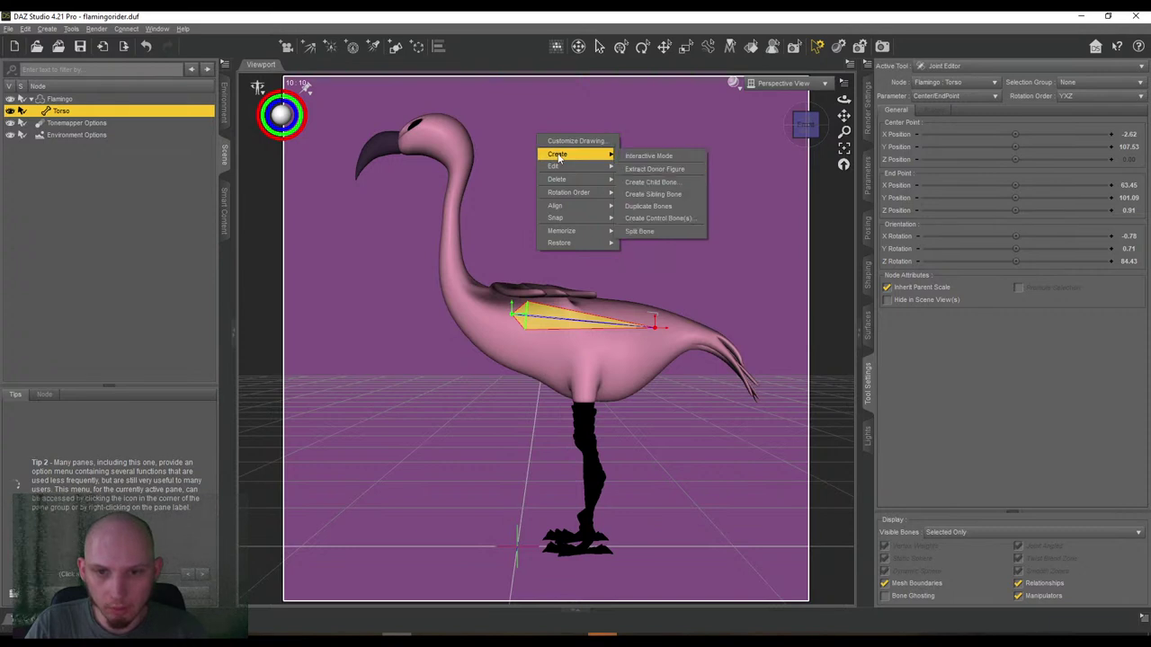
click(673, 183)
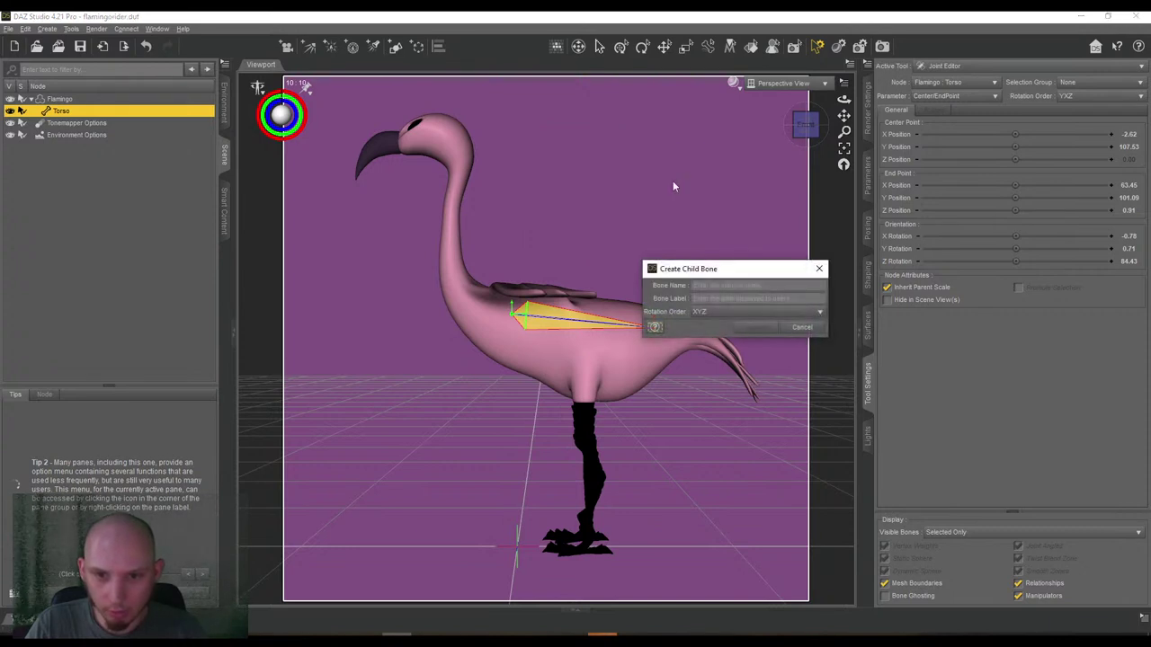
text(N)
text(ower)
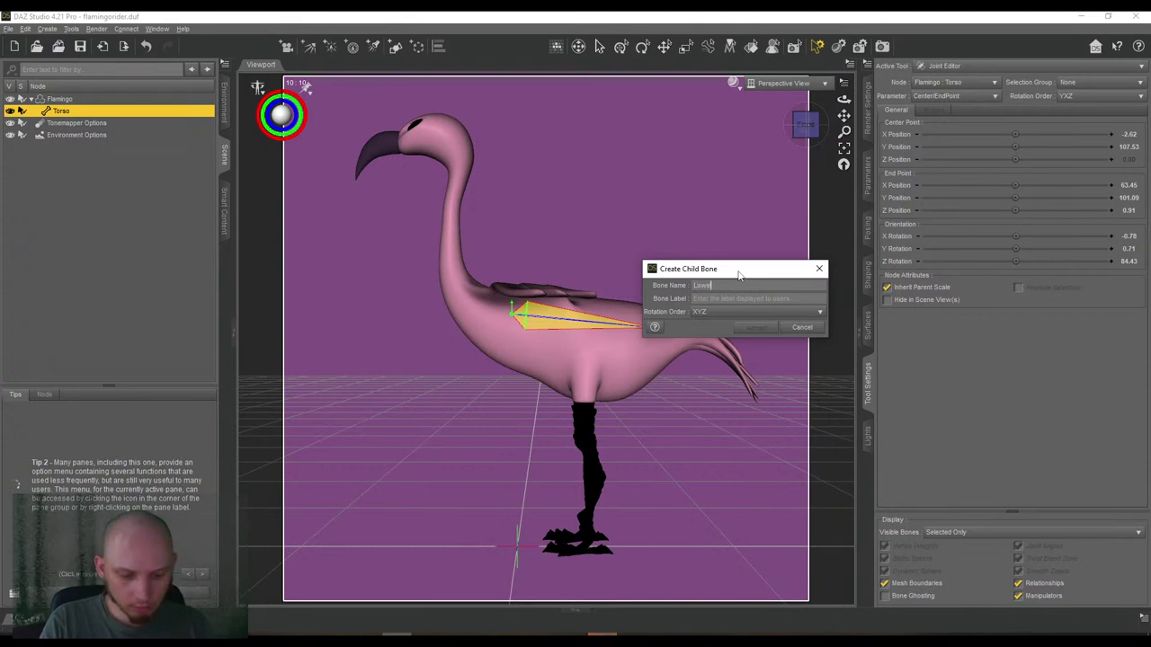
key(Tab)
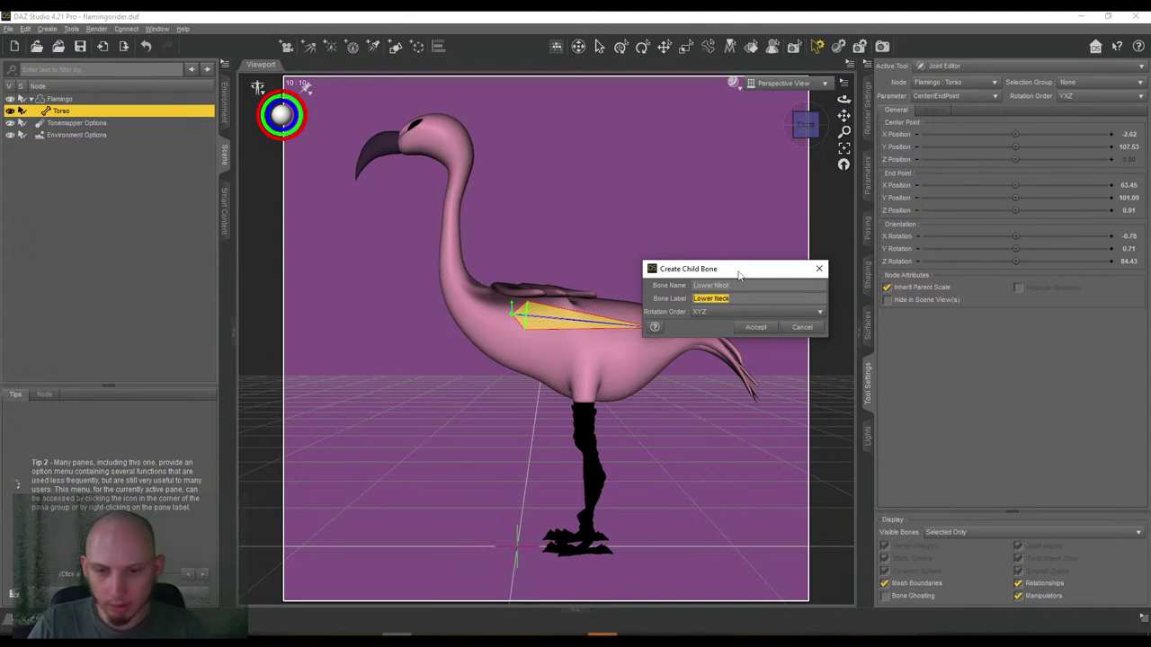
click(732, 311)
click(738, 347)
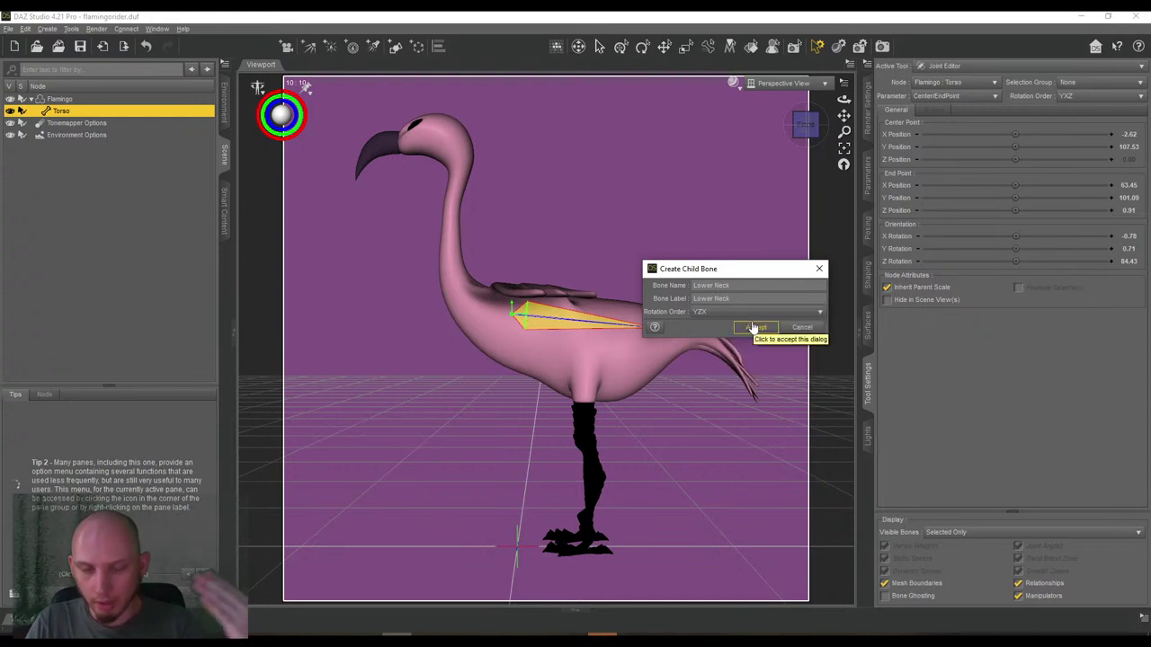
click(753, 327)
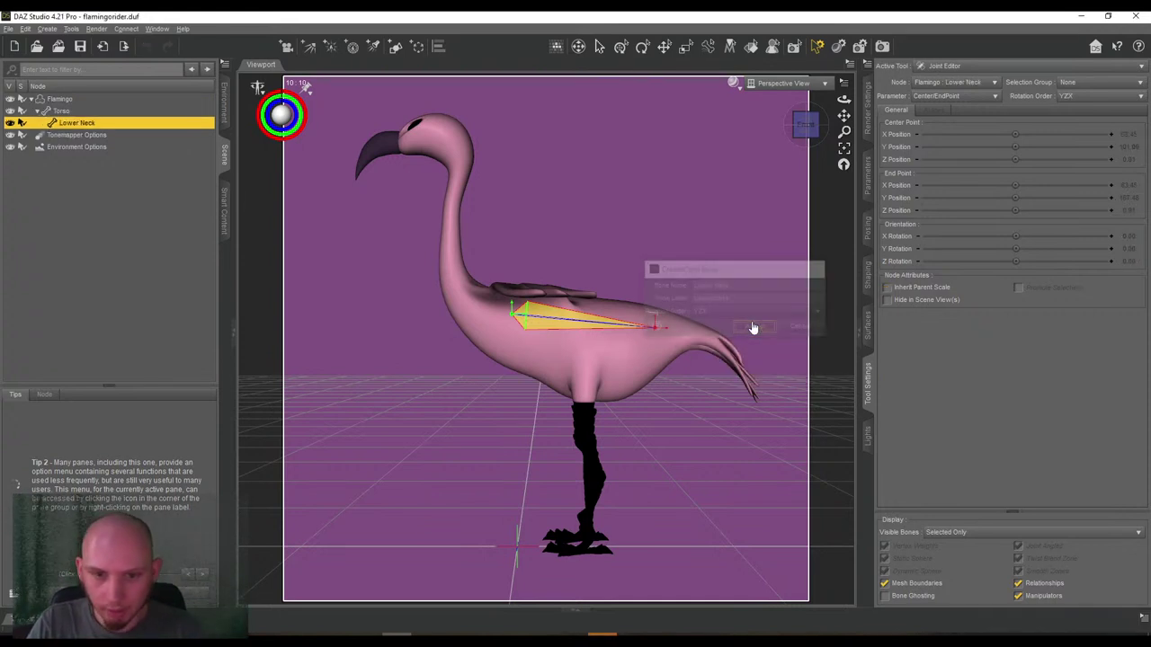
Assign selection group NeckLow to Lower Neck and place its center at about X -17.57, Y 108.01 and end point at about X -30.84, Y 138.73.
click(1063, 84)
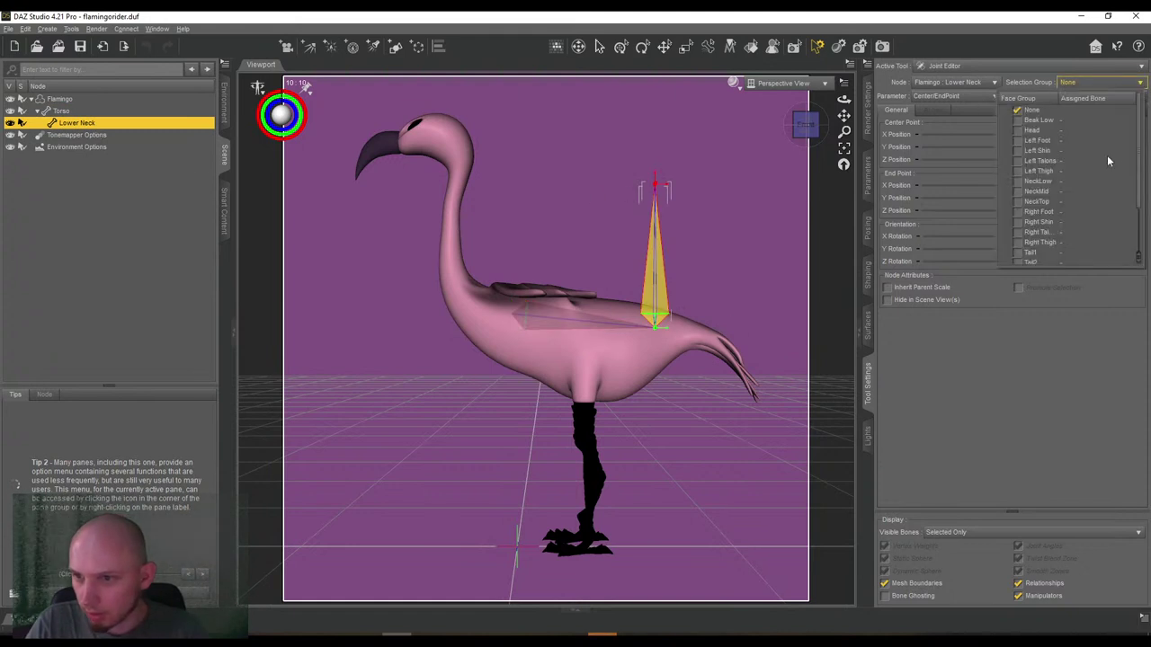
click(1020, 184)
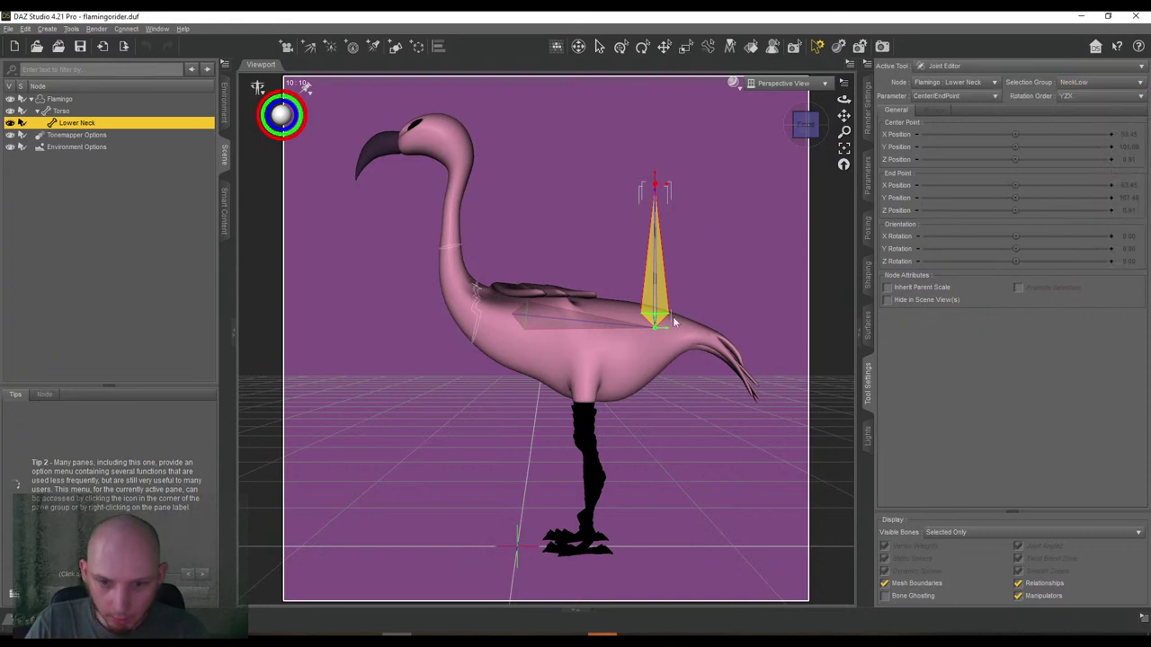
mouse_move(811, 125)
mouse_down()
mouse_move(787, 144)
mouse_move(803, 124)
mouse_move(811, 142)
mouse_up()
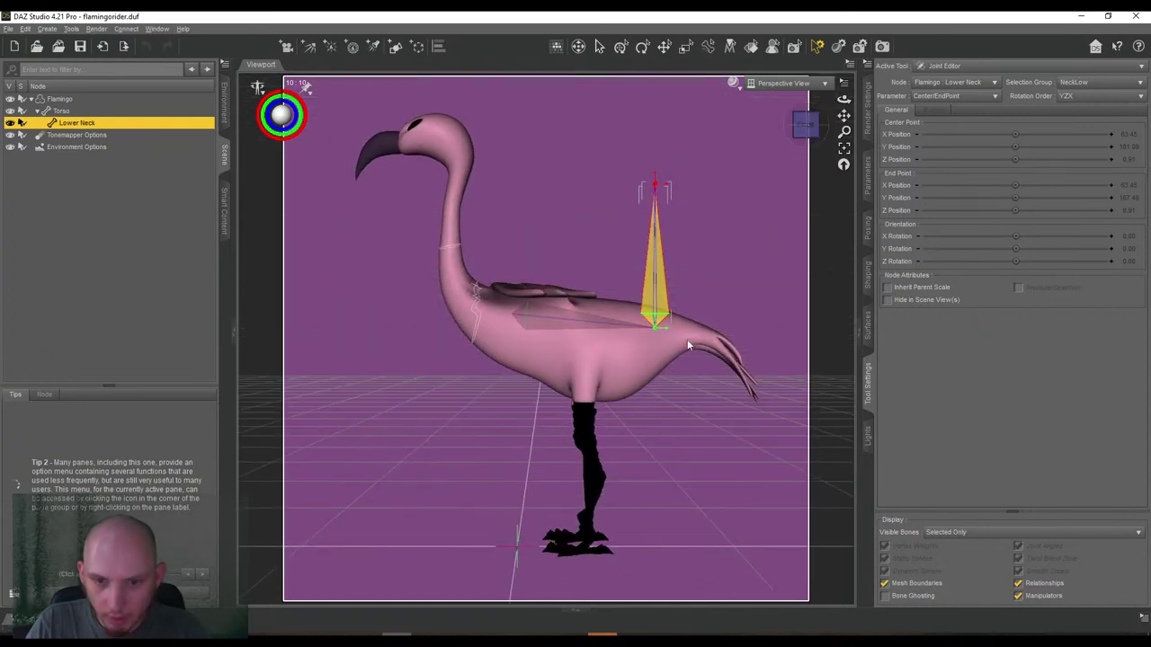
drag(659, 331, 619, 328)
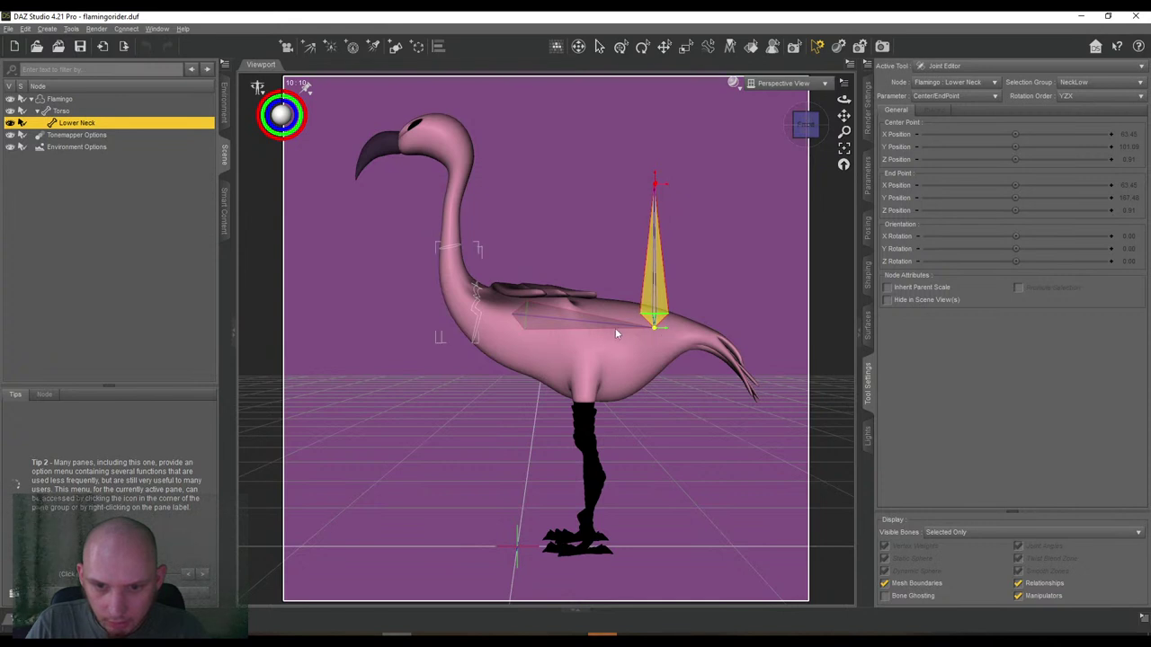
drag(537, 330, 481, 315)
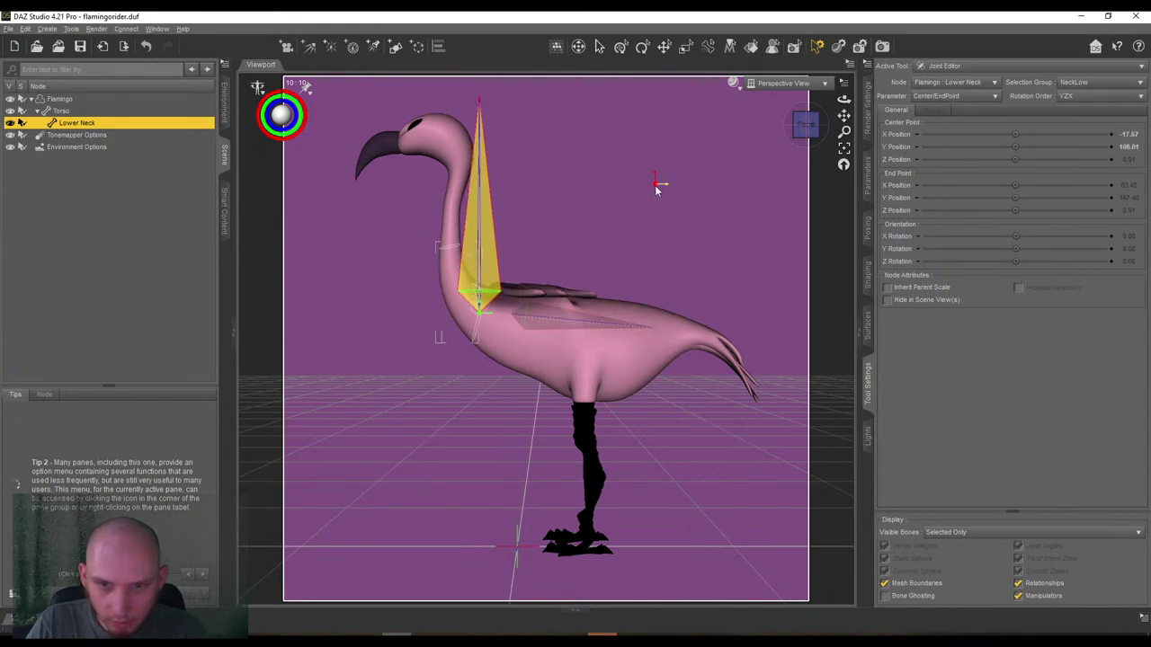
drag(656, 187, 451, 251)
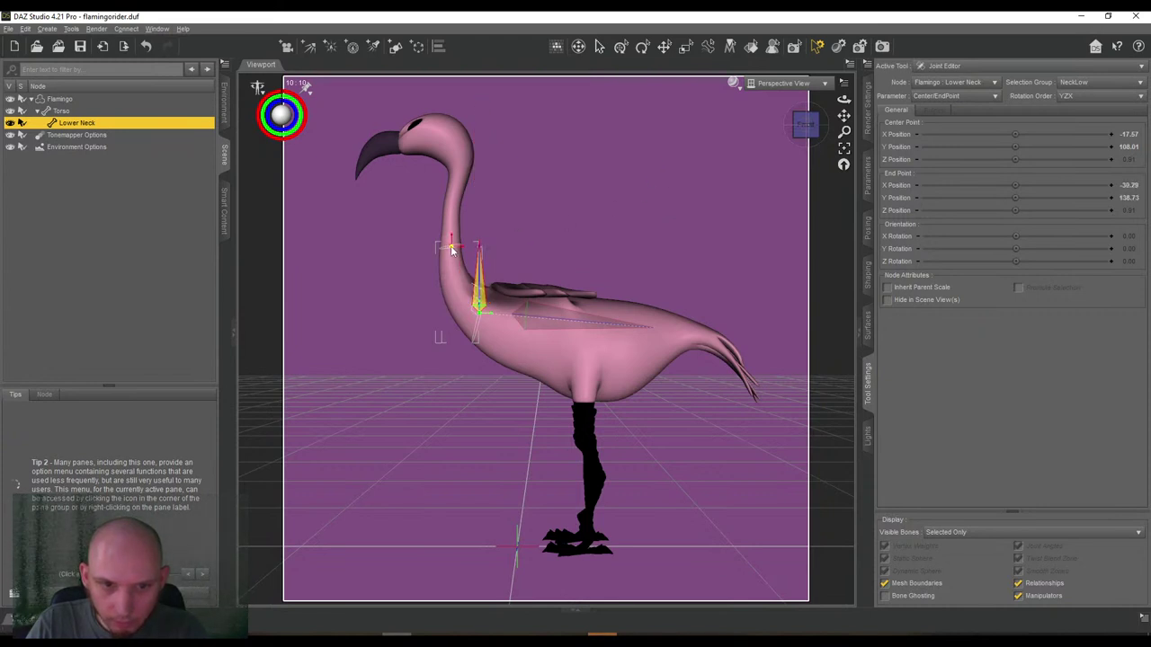
Move the Torso bone's center point forward to the base of the Lower Neck bone, at about X -16.75, Y 107.81.
click(804, 127)
drag(804, 128, 763, 109)
click(806, 128)
drag(842, 119, 928, 115)
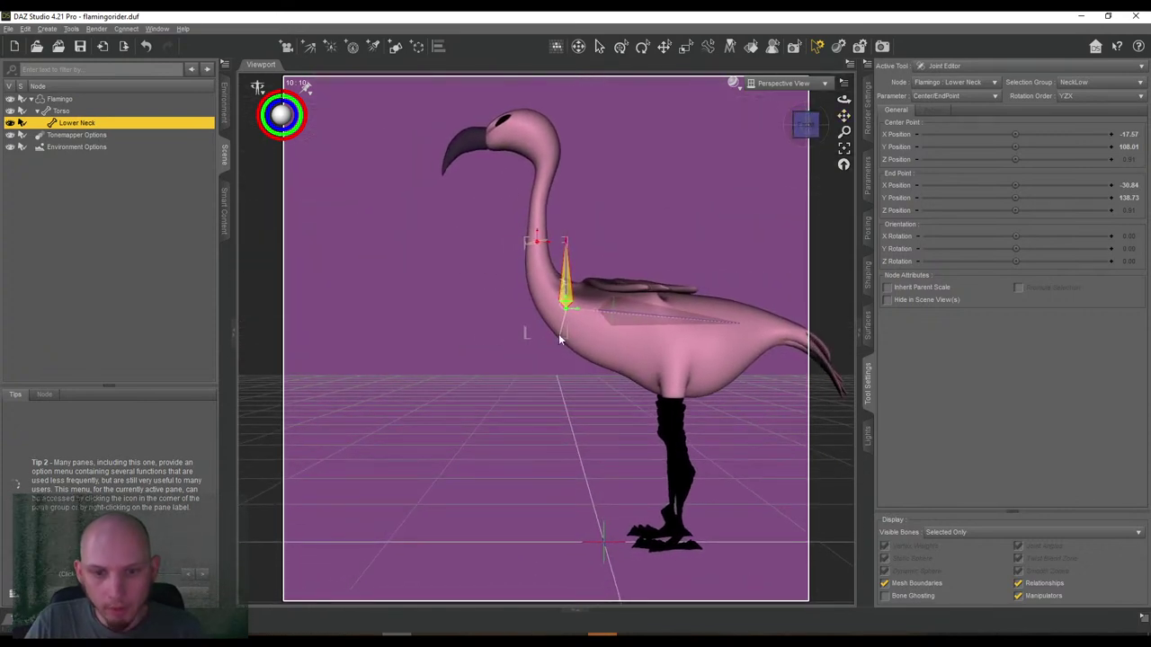
click(595, 304)
drag(598, 312, 569, 310)
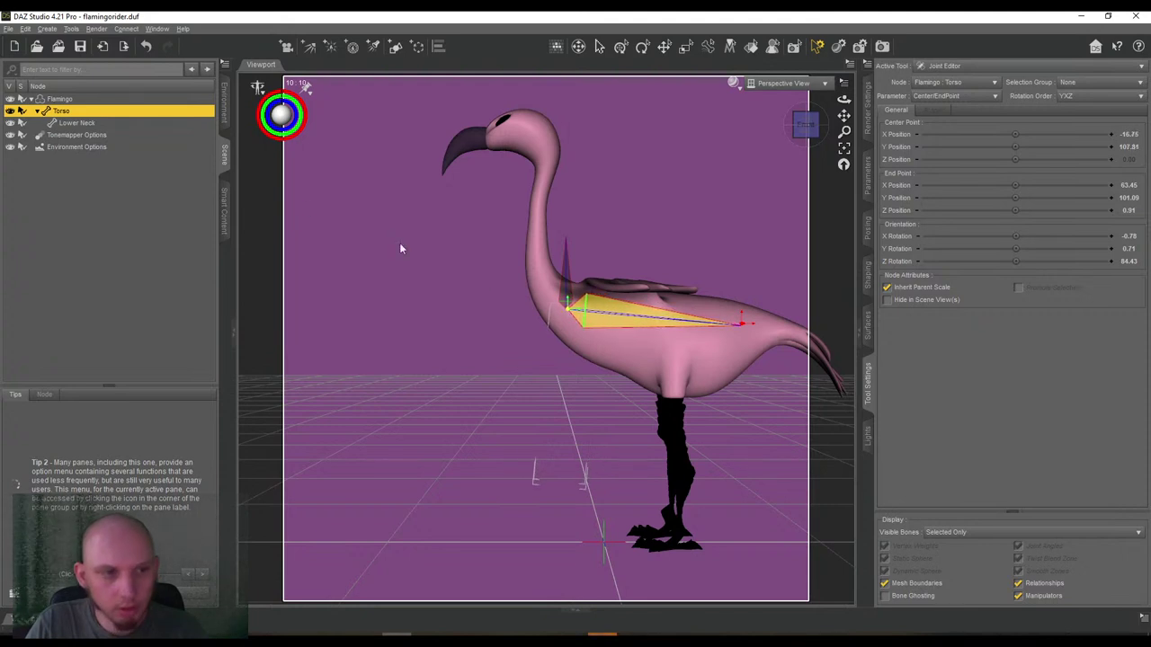
Create a child bone of Lower Neck named and labelled Middle Neck with rotation order YZX.
click(76, 123)
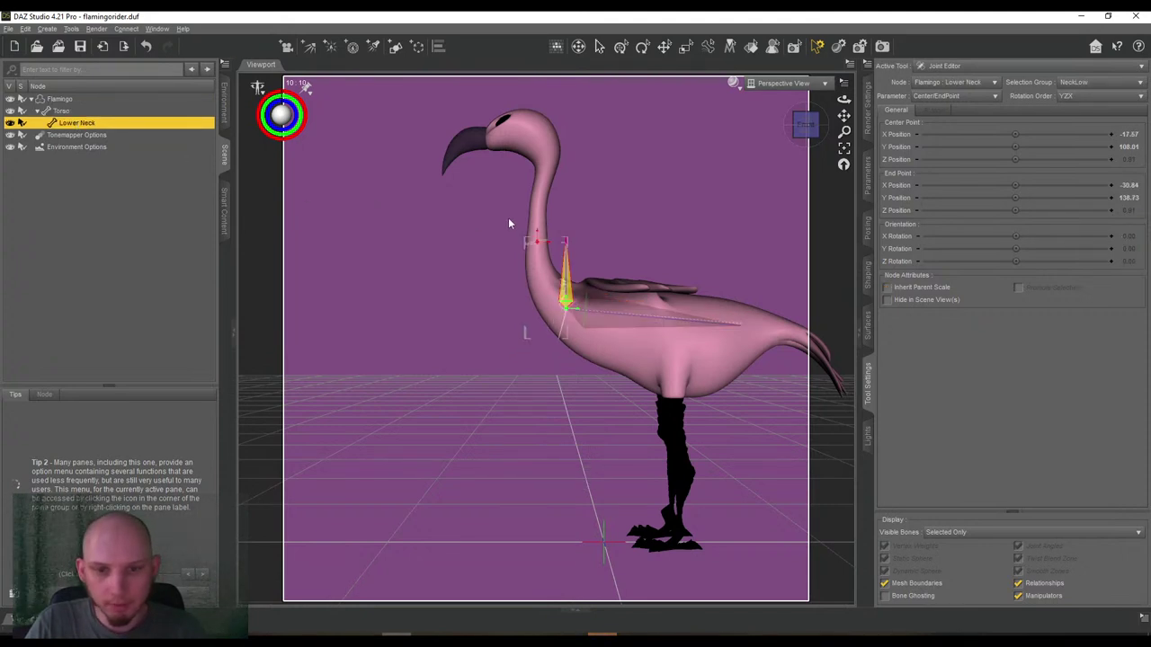
right_click(634, 197)
mouse_move(655, 217)
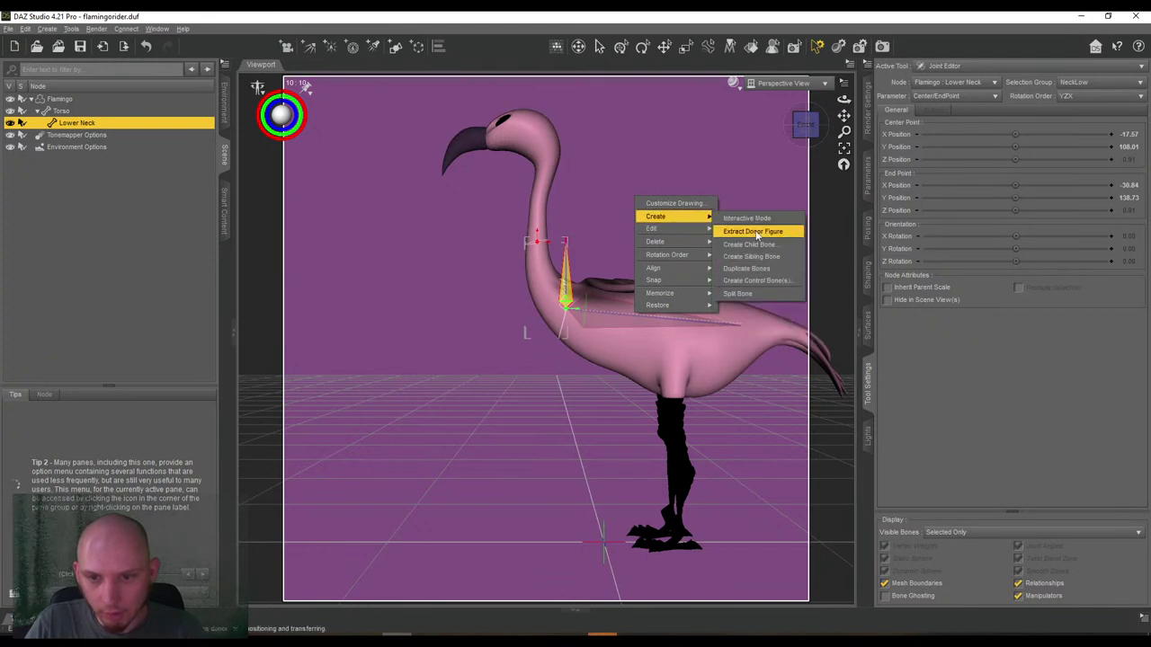
click(61, 126)
double_click(60, 126)
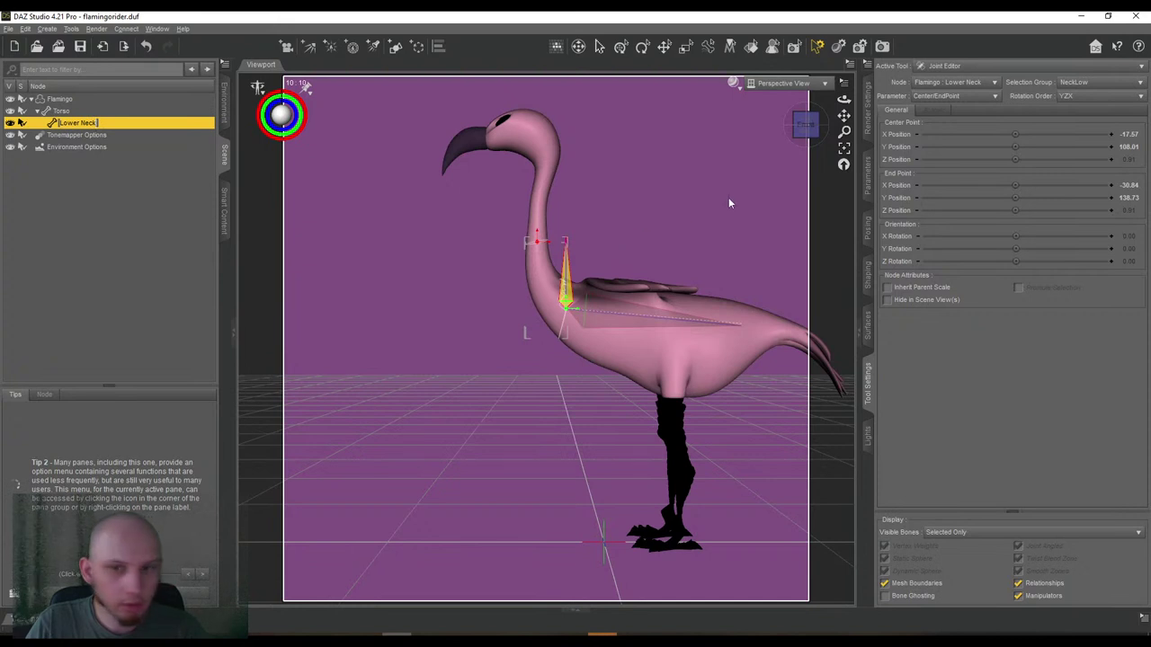
right_click(672, 178)
mouse_move(710, 200)
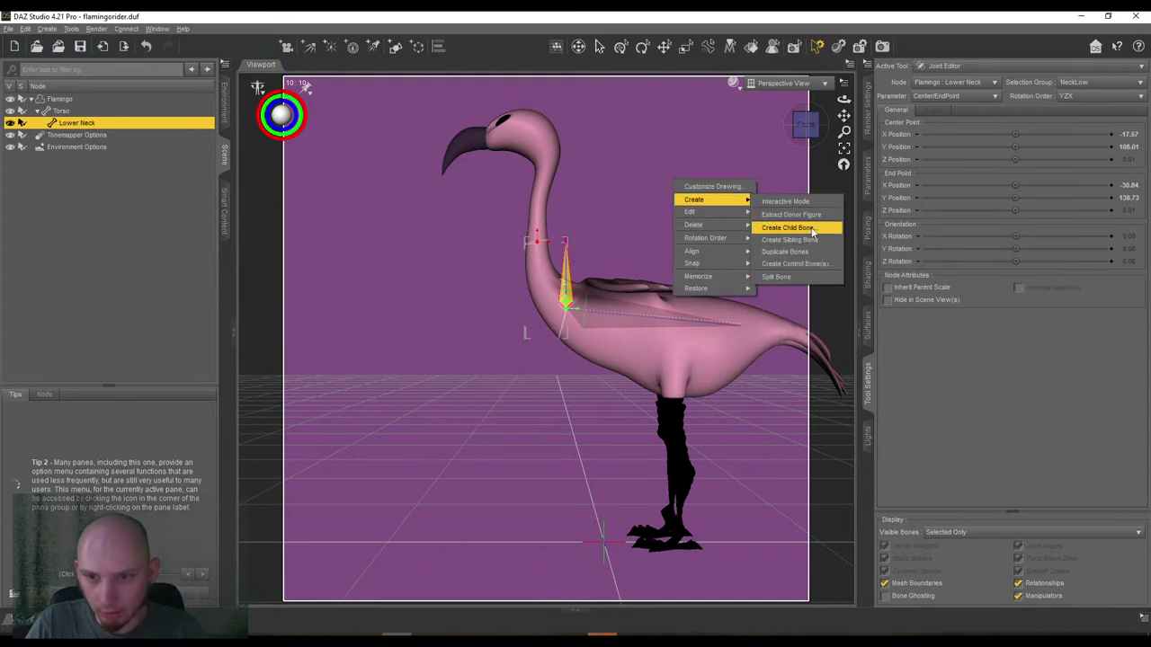
click(791, 227)
click(724, 286)
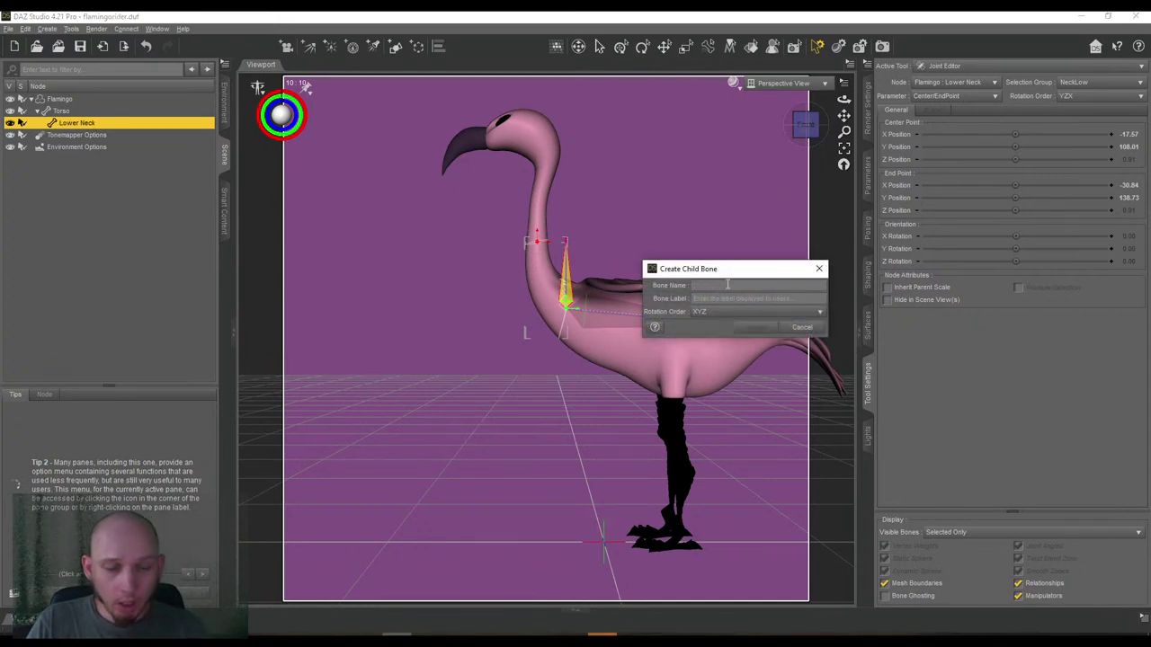
text(Middle Neck)
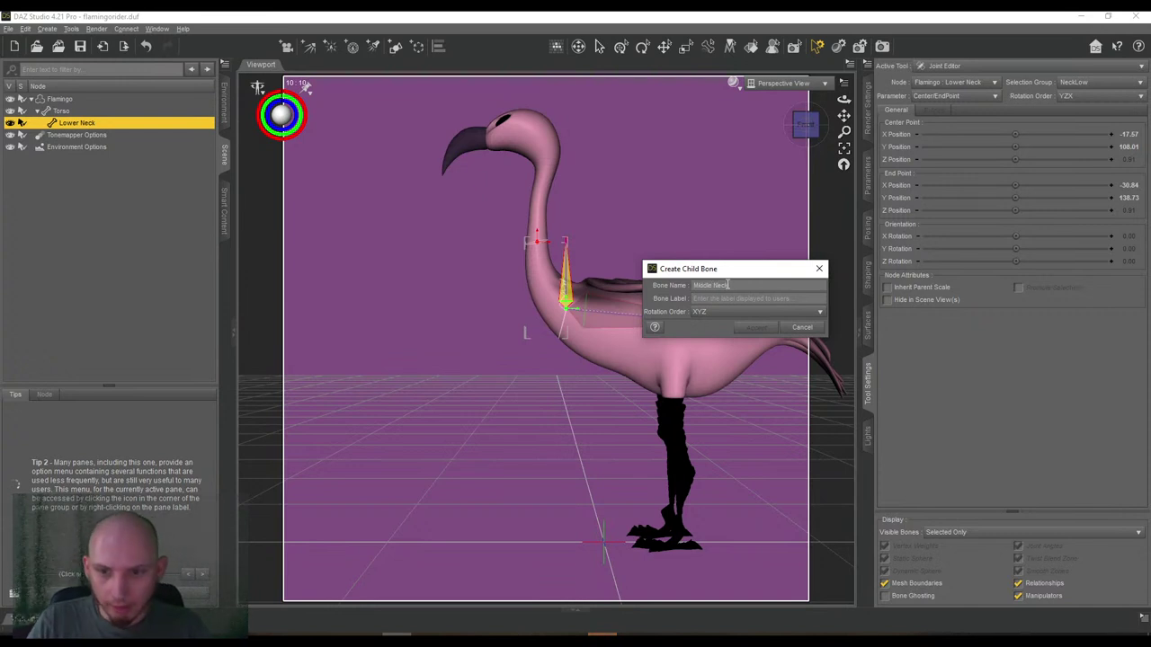
click(719, 312)
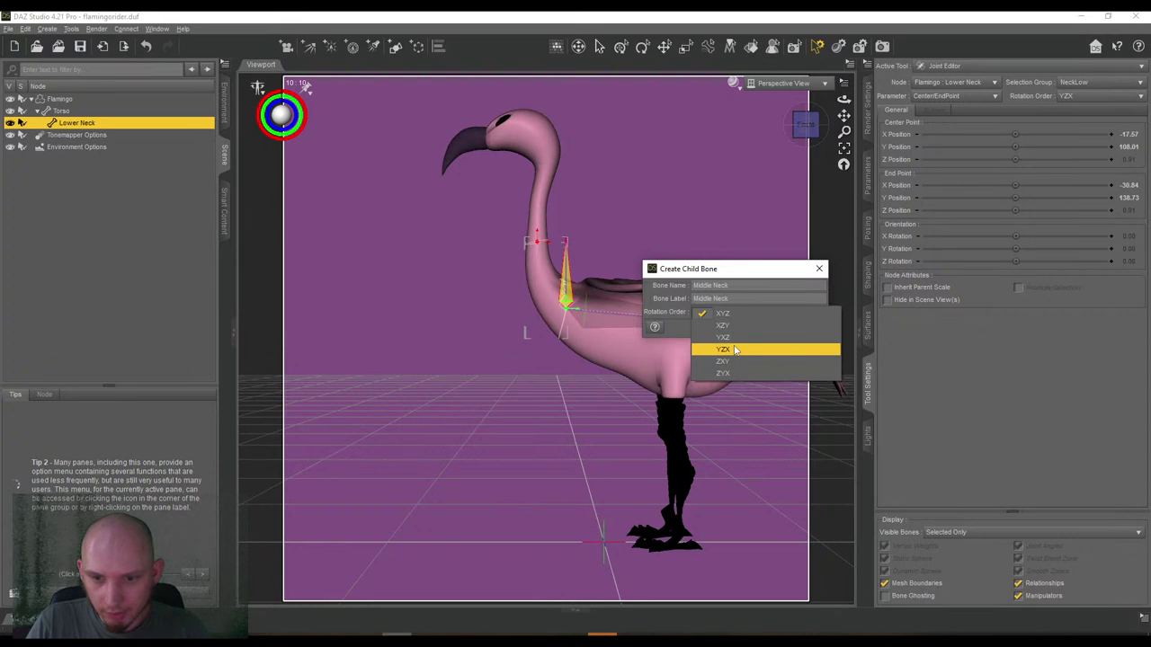
Create the Middle Neck child bone with rotation order YZX and give it the NeckMid selection group.
click(736, 350)
click(746, 329)
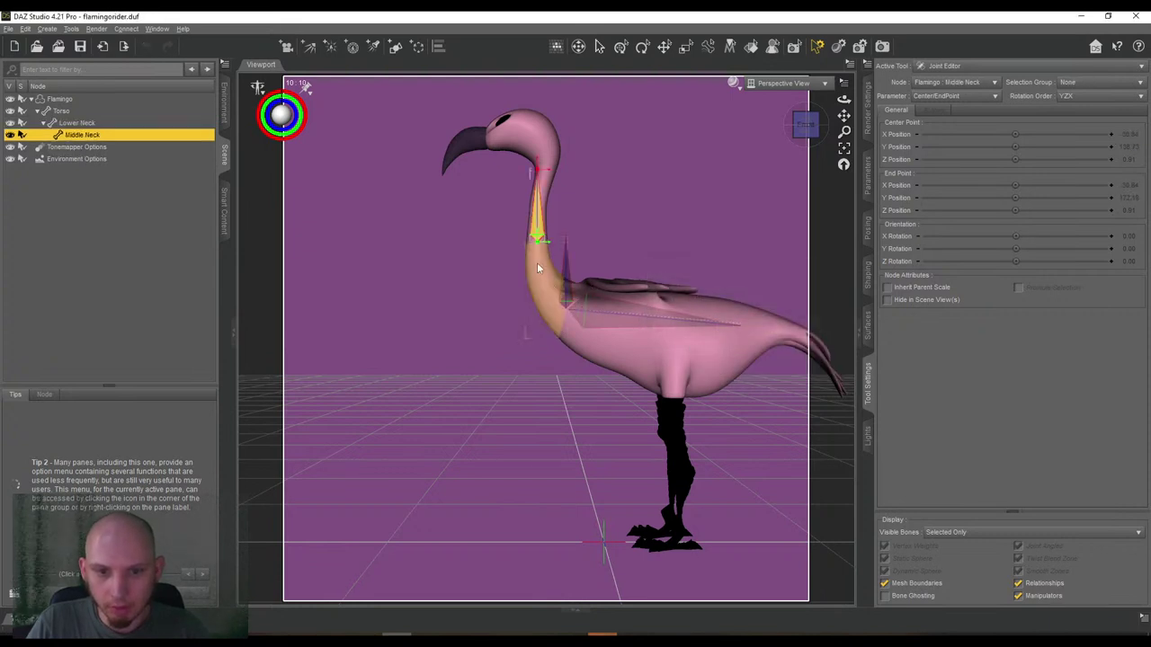
click(1072, 84)
click(1019, 192)
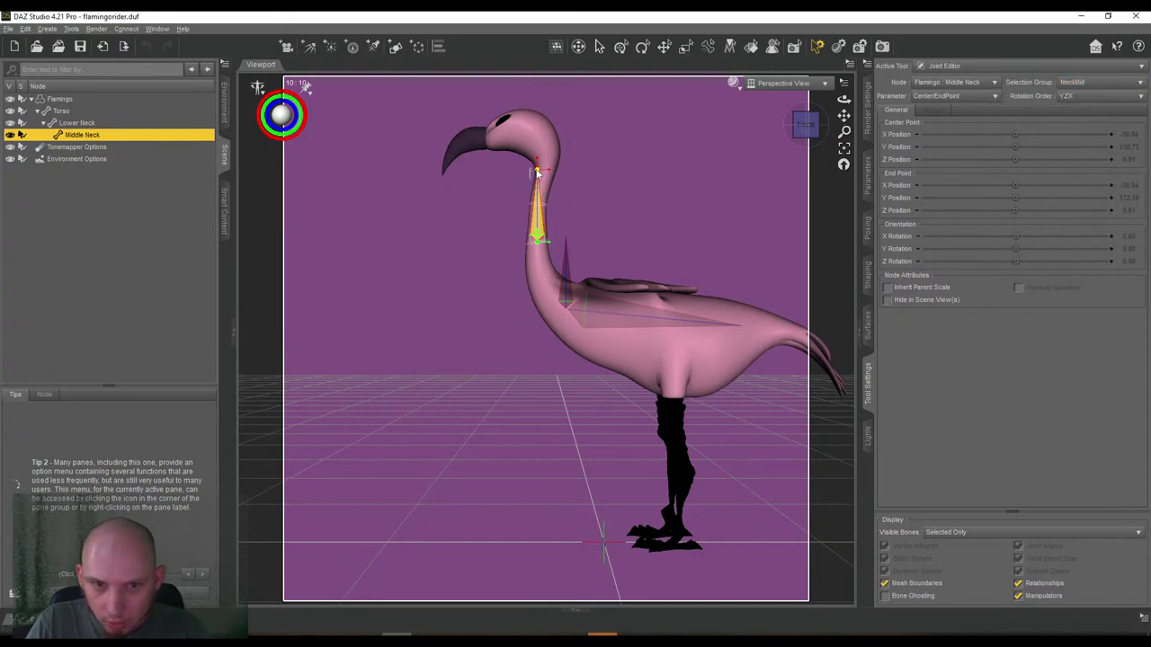
Lower the Middle Neck bone's end point within the neck to about X -30.29, Y 156.15.
drag(536, 172, 539, 209)
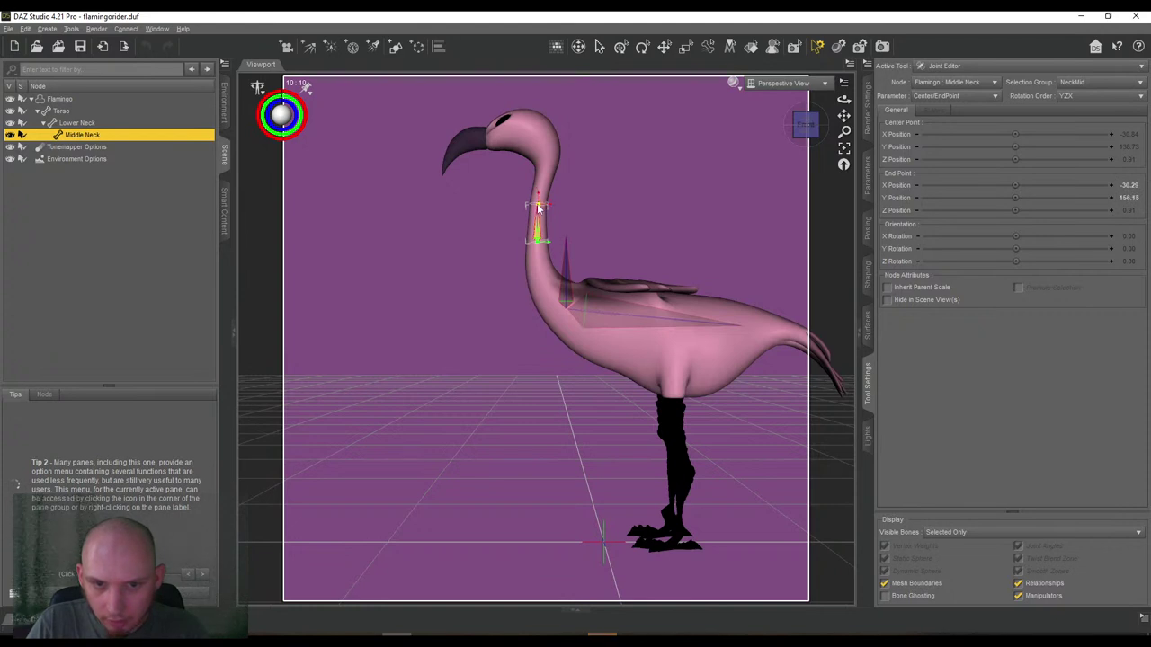
drag(843, 116, 844, 81)
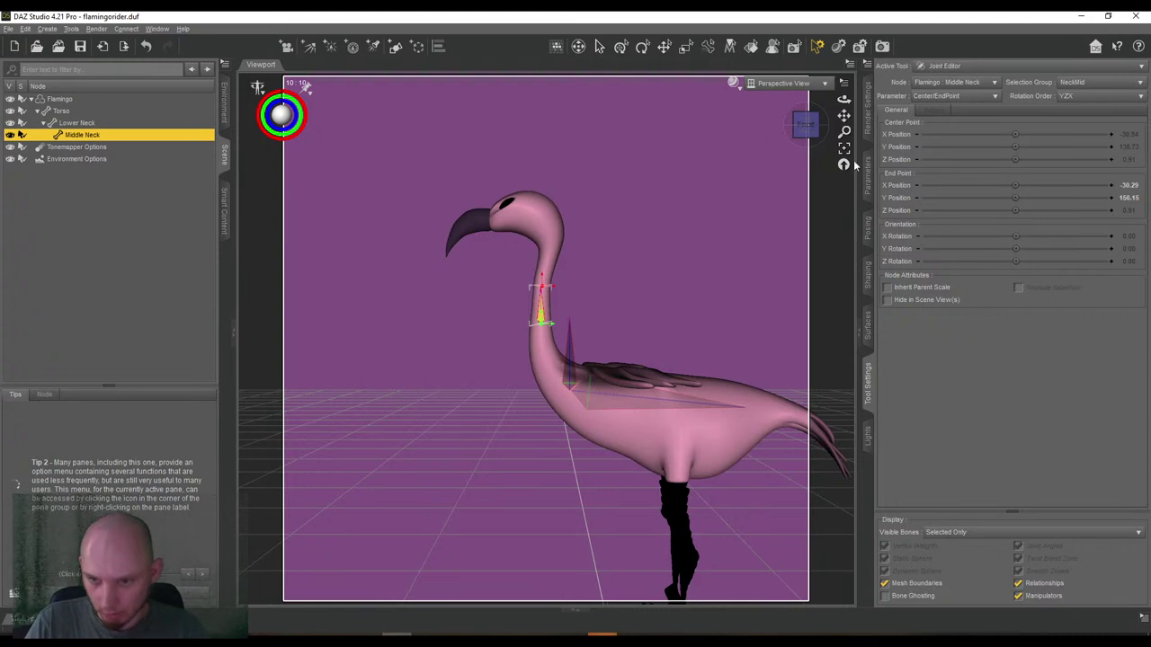
click(869, 232)
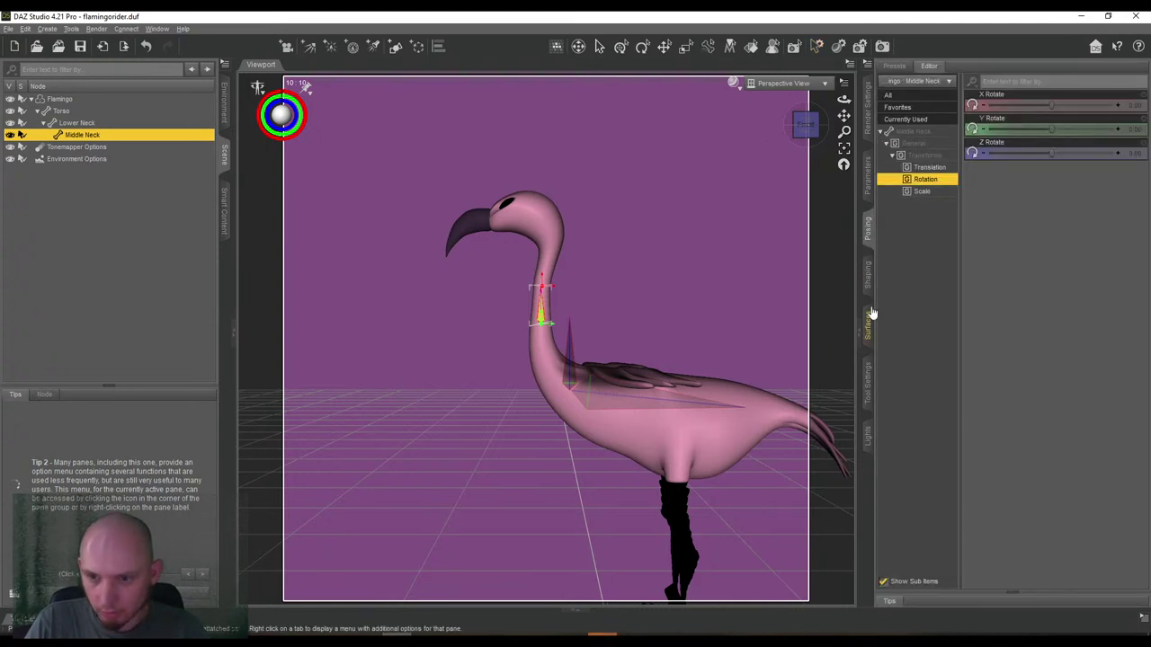
click(868, 379)
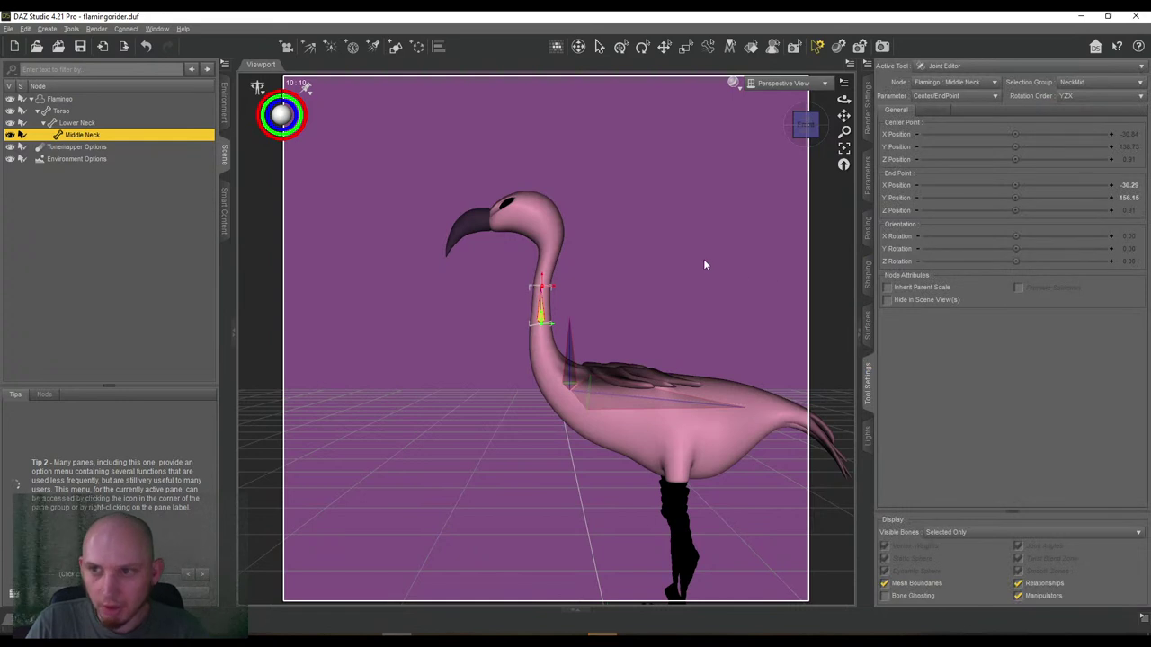
Create a child bone of Middle Neck named Upper Neck with rotation order YZX.
right_click(618, 214)
mouse_move(663, 239)
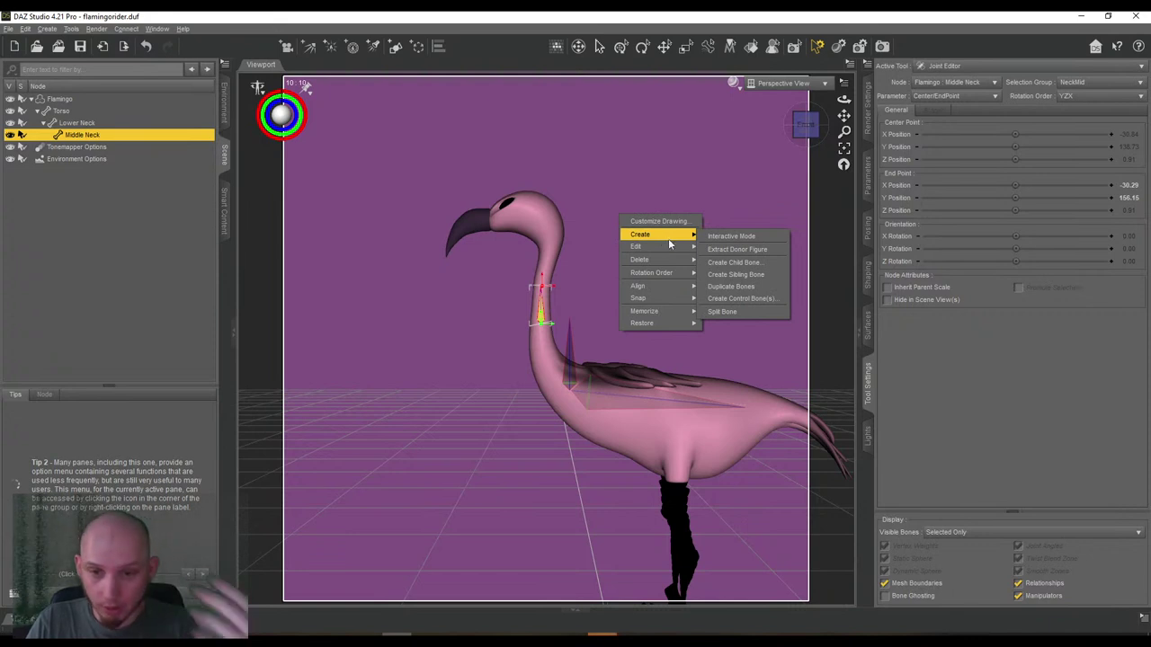
click(733, 262)
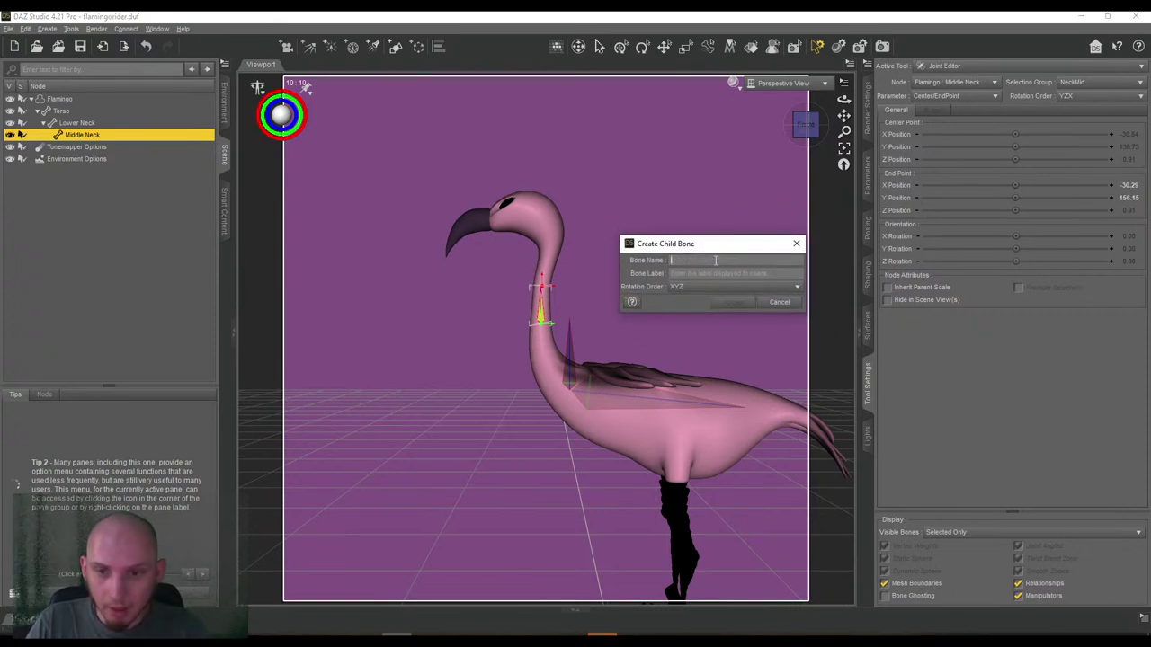
click(716, 260)
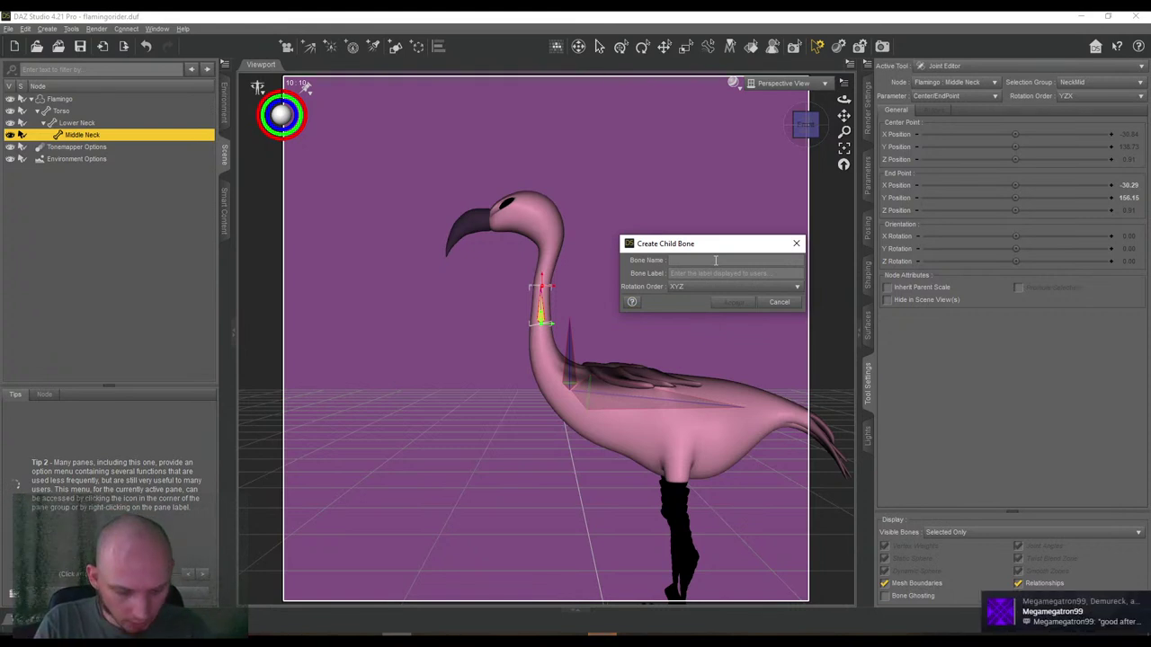
text(Upper Neck)
key(Tab)
click(732, 286)
click(714, 323)
click(723, 306)
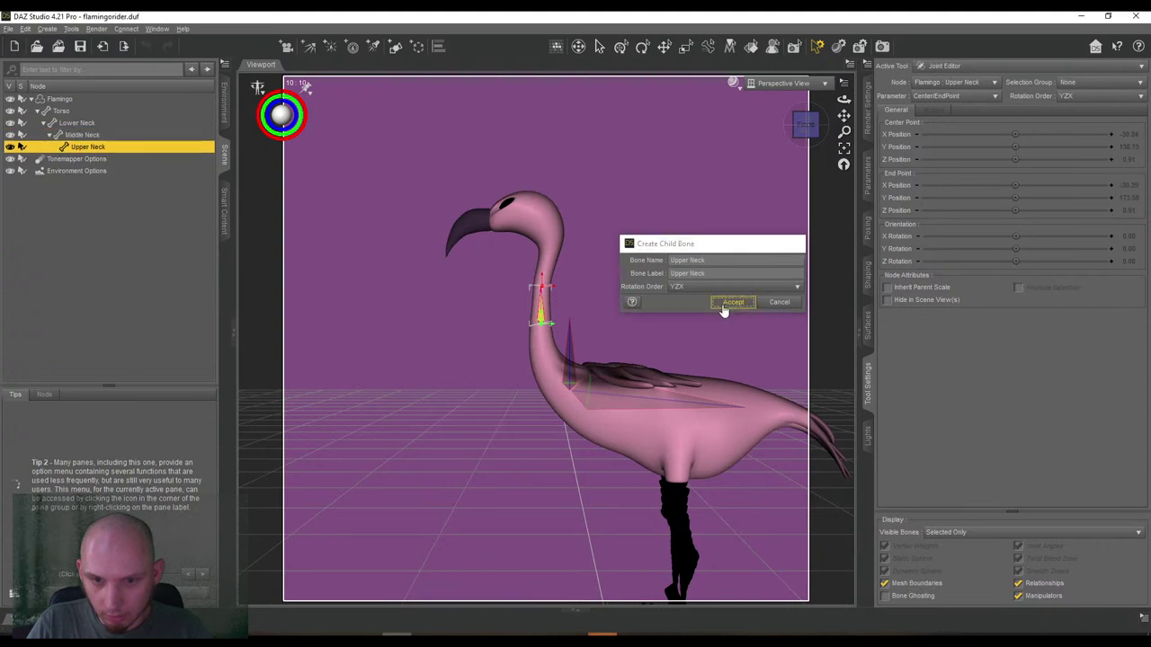
Give Upper Neck the NeckTop selection group and place its end point at the head's base, about X -27.78, Y 171.61.
click(1084, 84)
click(1017, 202)
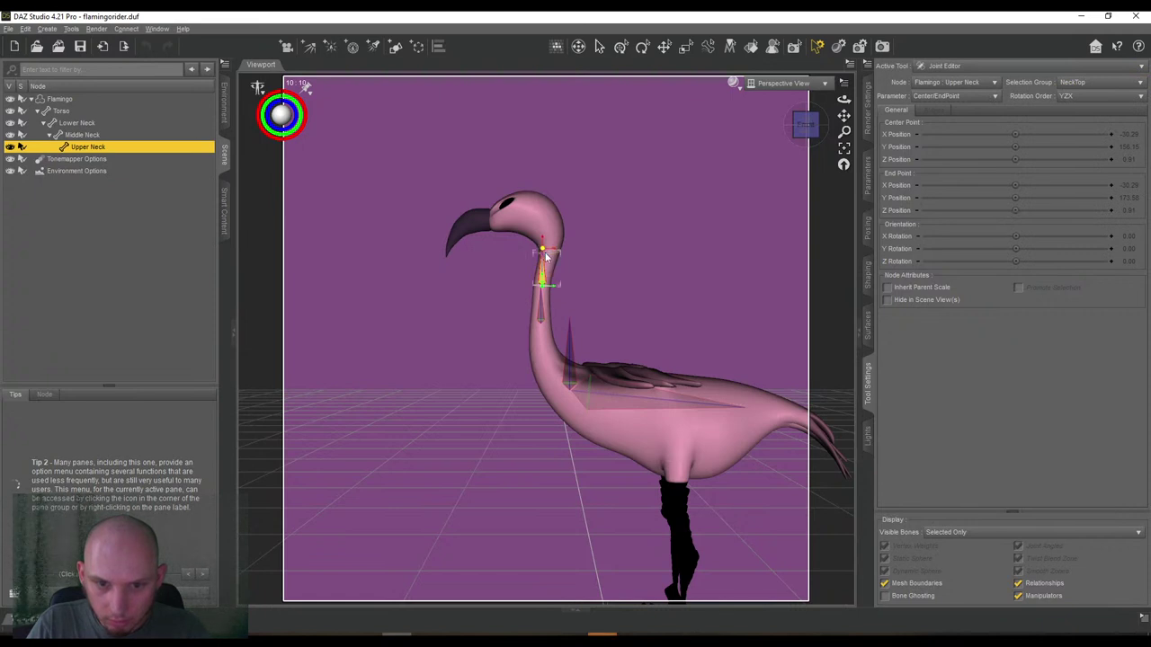
drag(542, 249, 546, 252)
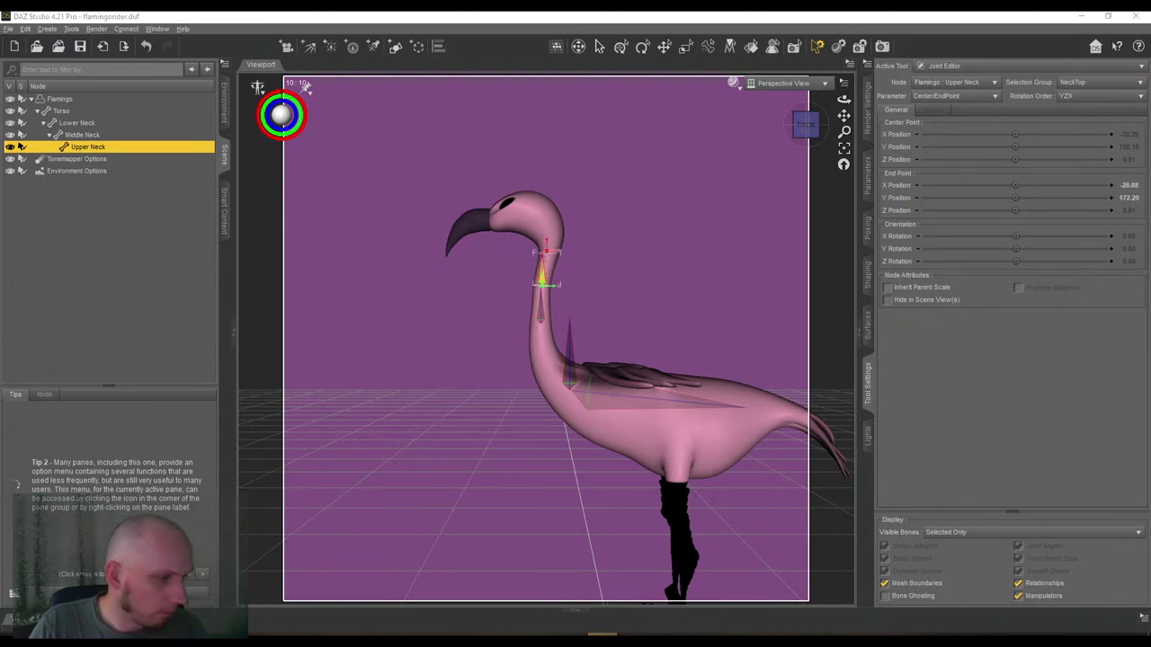
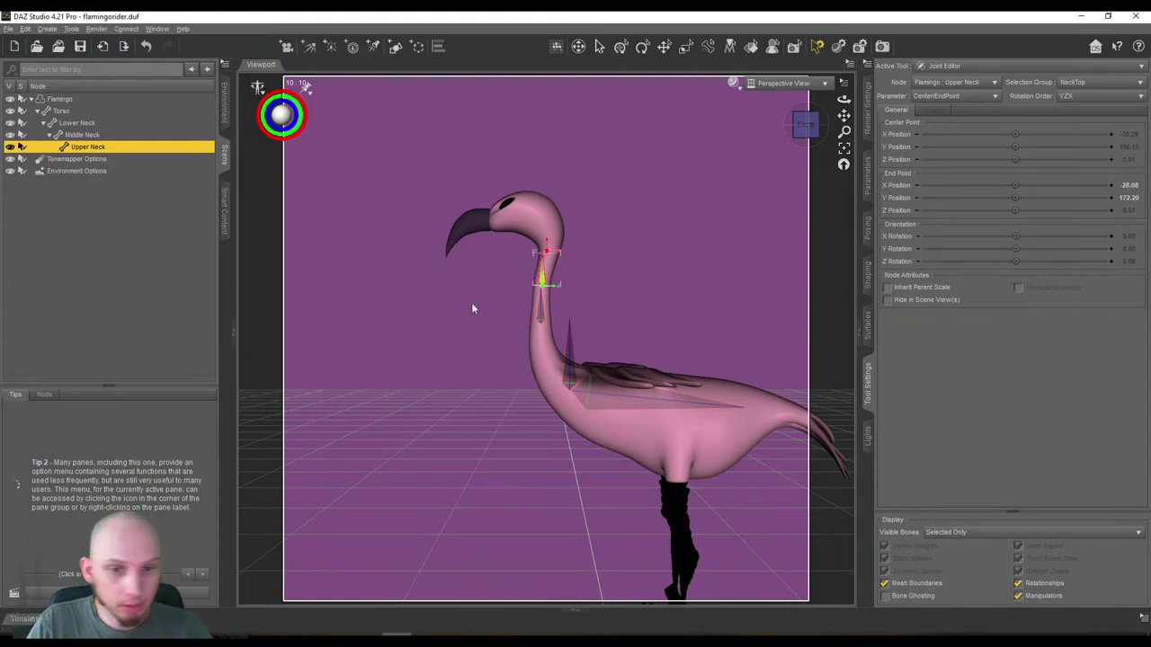
drag(843, 116, 867, 172)
drag(842, 120, 845, 117)
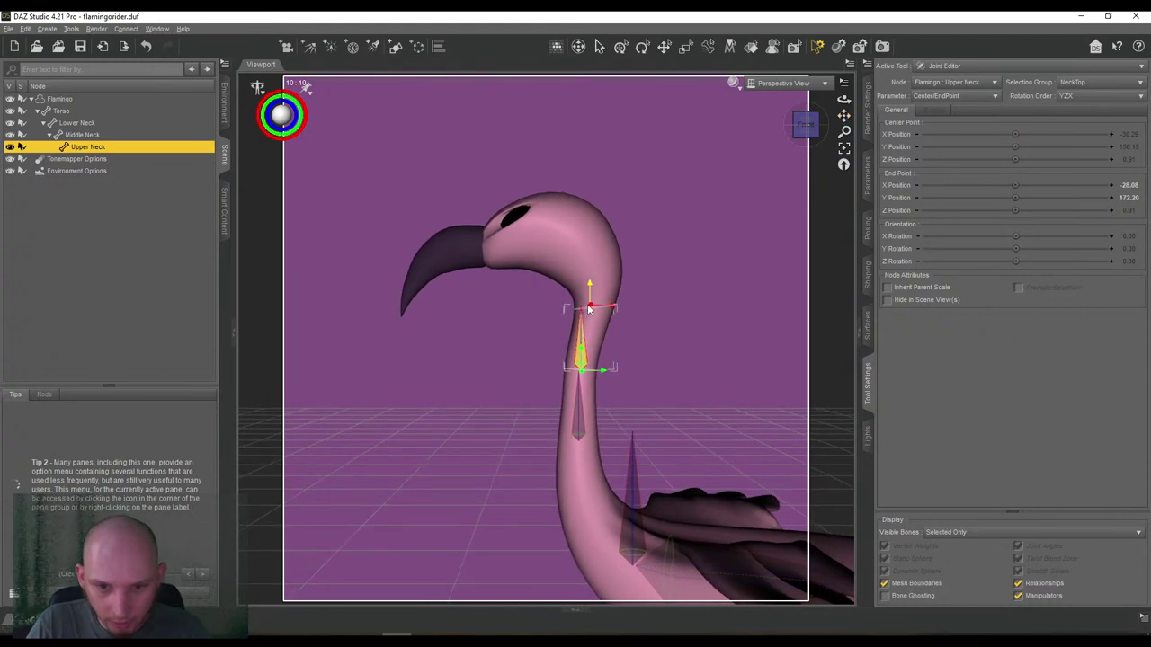
drag(590, 310, 590, 313)
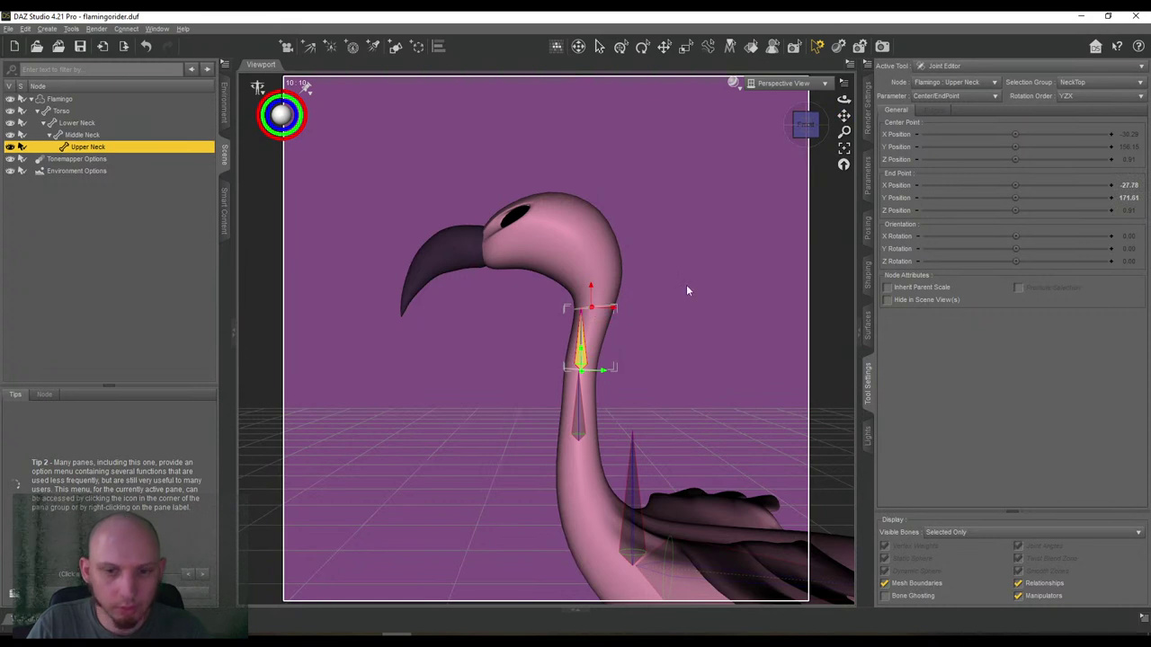
Create a child bone of Upper Neck named Head with rotation order YZX.
right_click(615, 168)
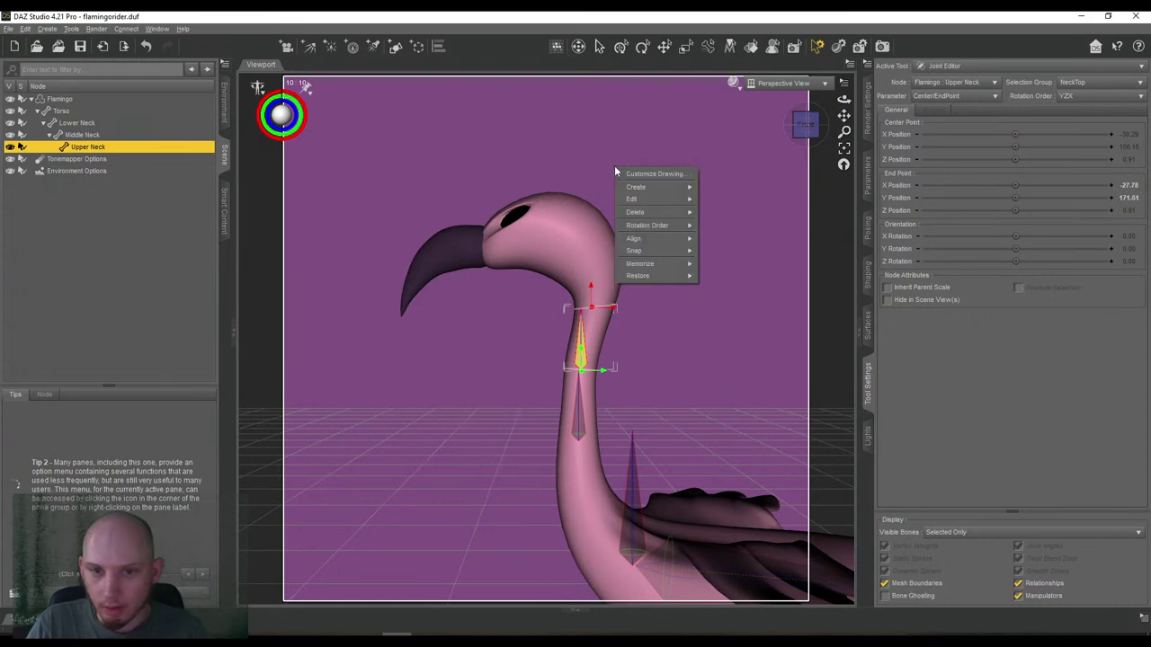
mouse_move(640, 186)
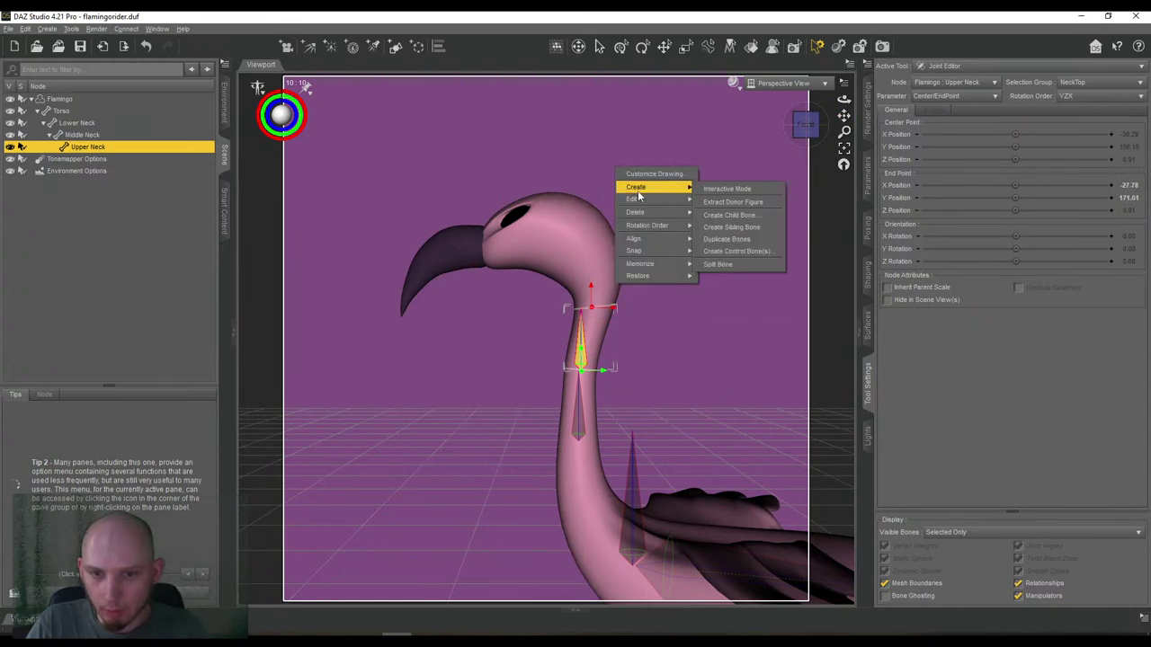
click(745, 216)
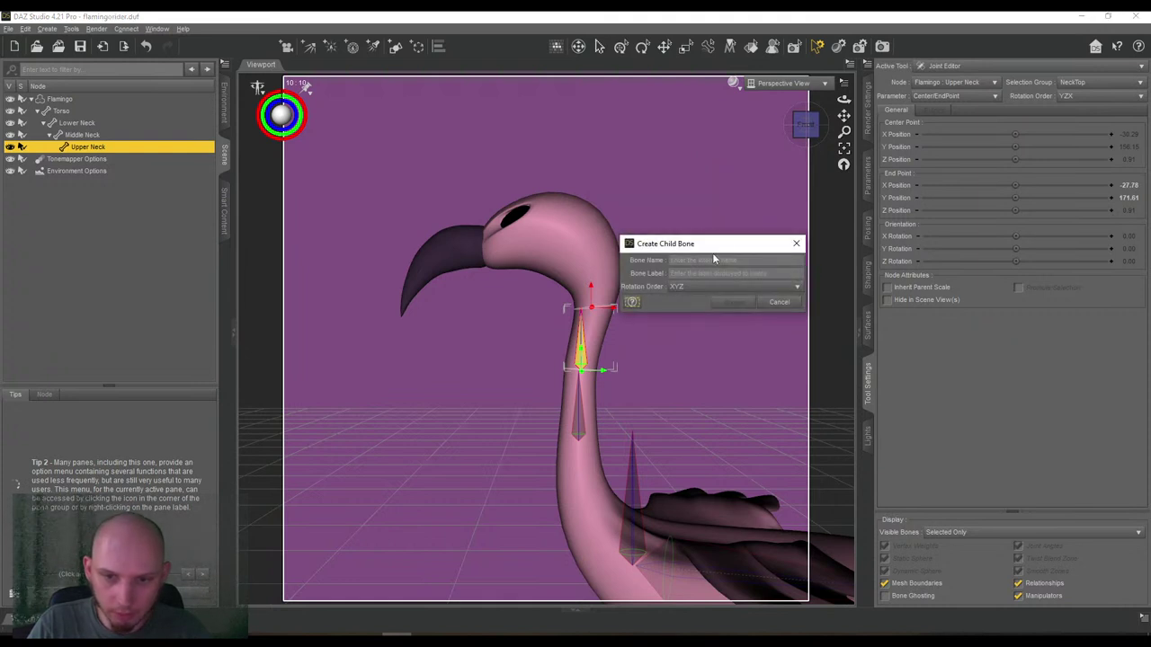
text(Head)
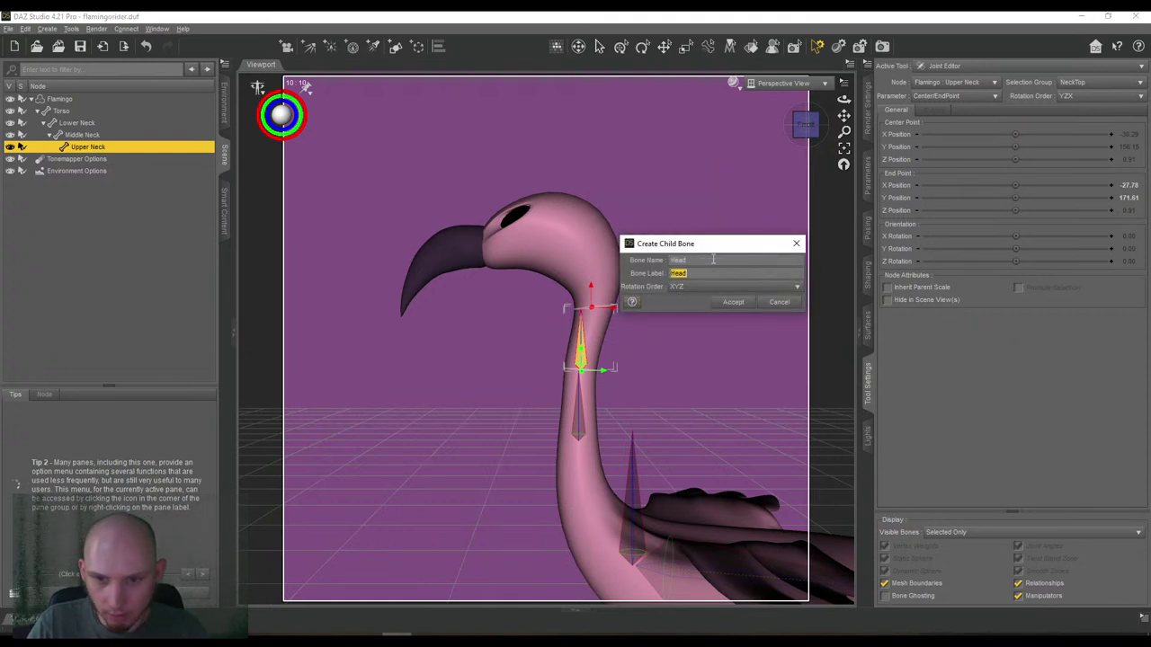
click(717, 286)
click(715, 315)
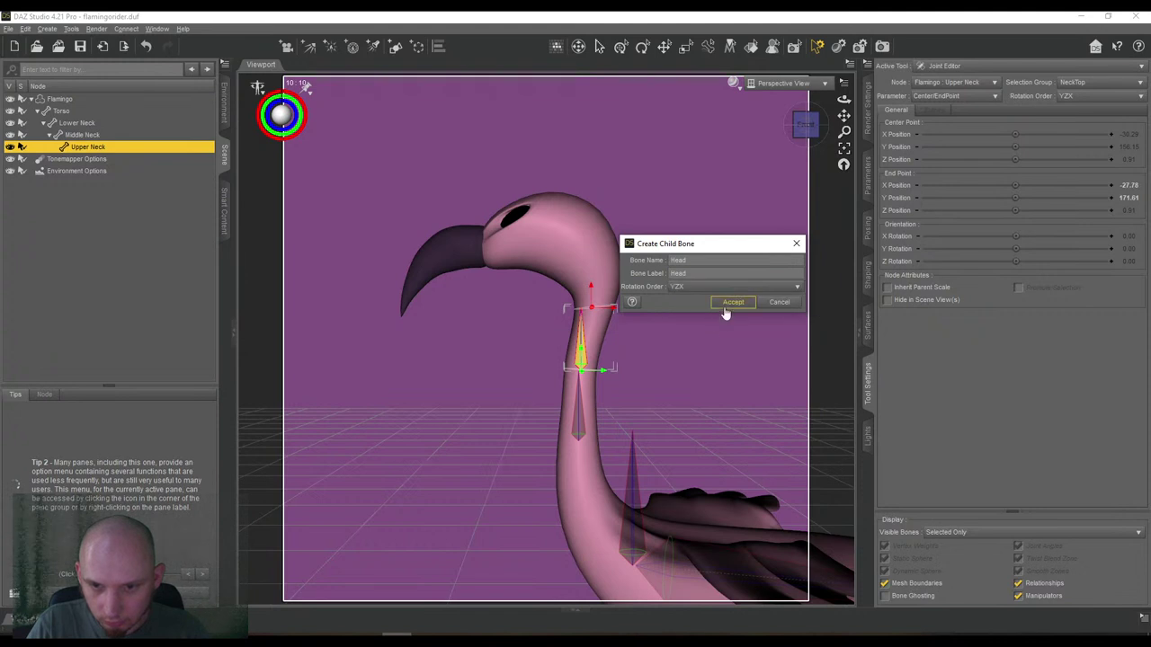
click(731, 302)
Give the Head bone the Head selection group and place its end point at the beak's base, about X -54.96, Y 188.60.
click(1081, 83)
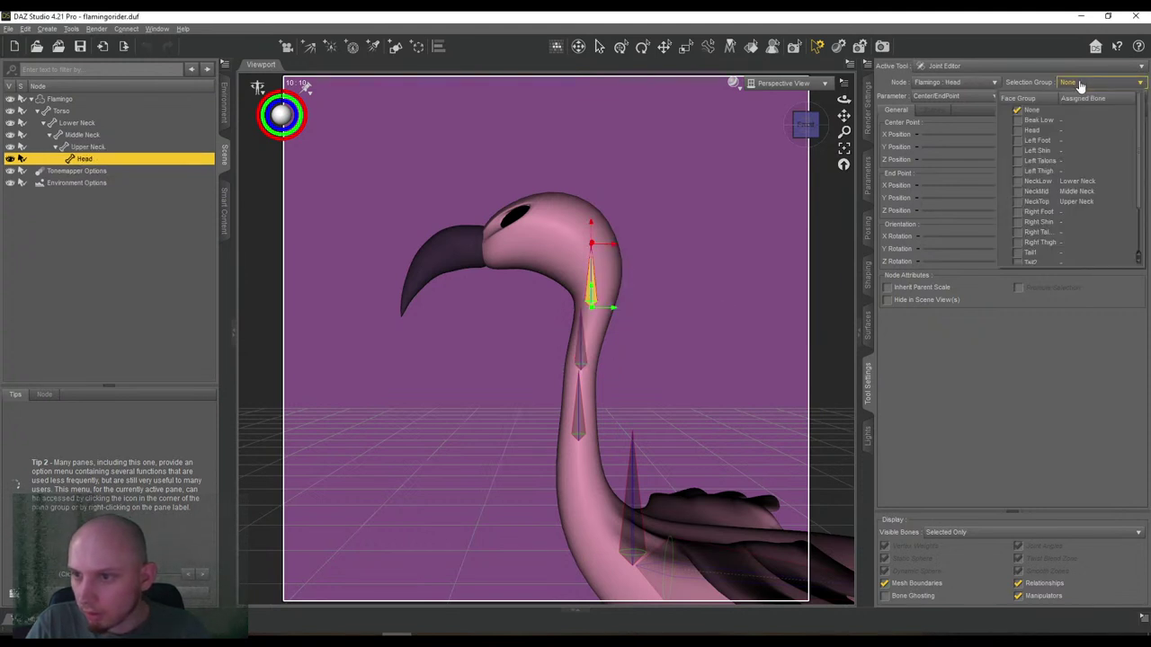
click(1025, 131)
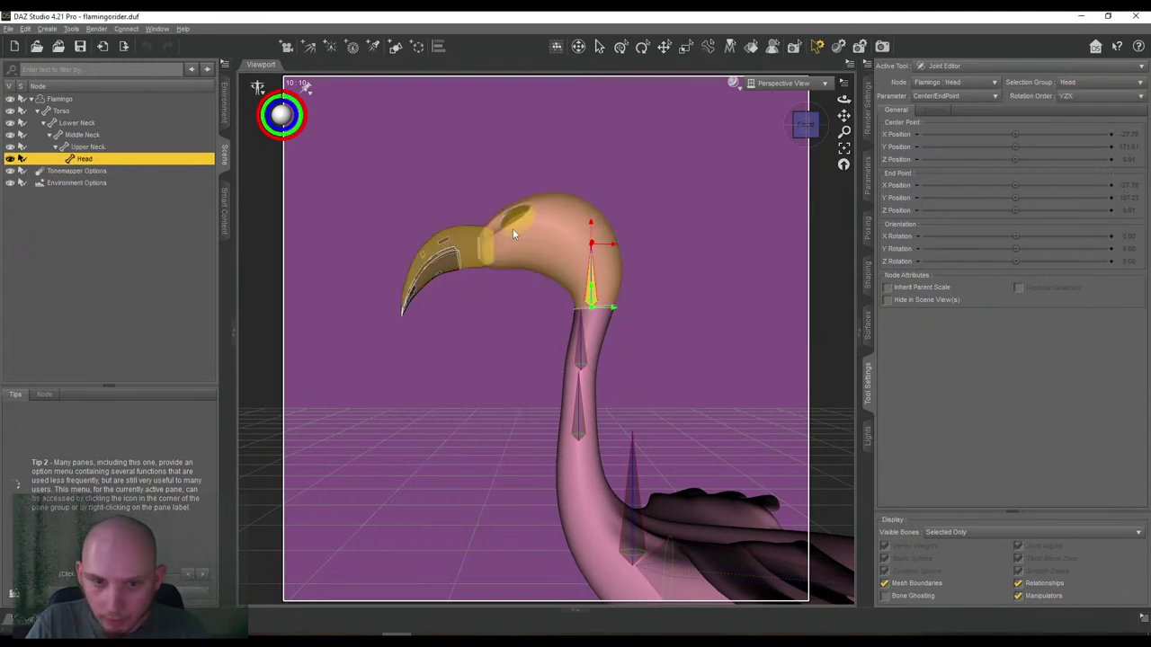
drag(590, 247, 558, 239)
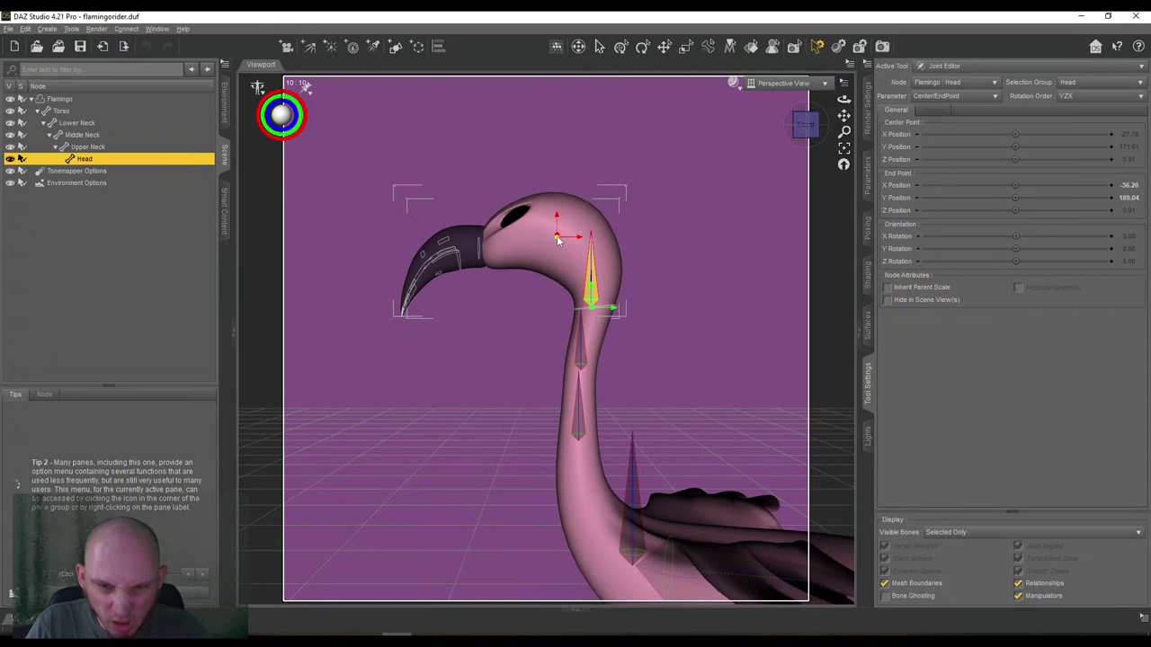
drag(558, 239, 481, 241)
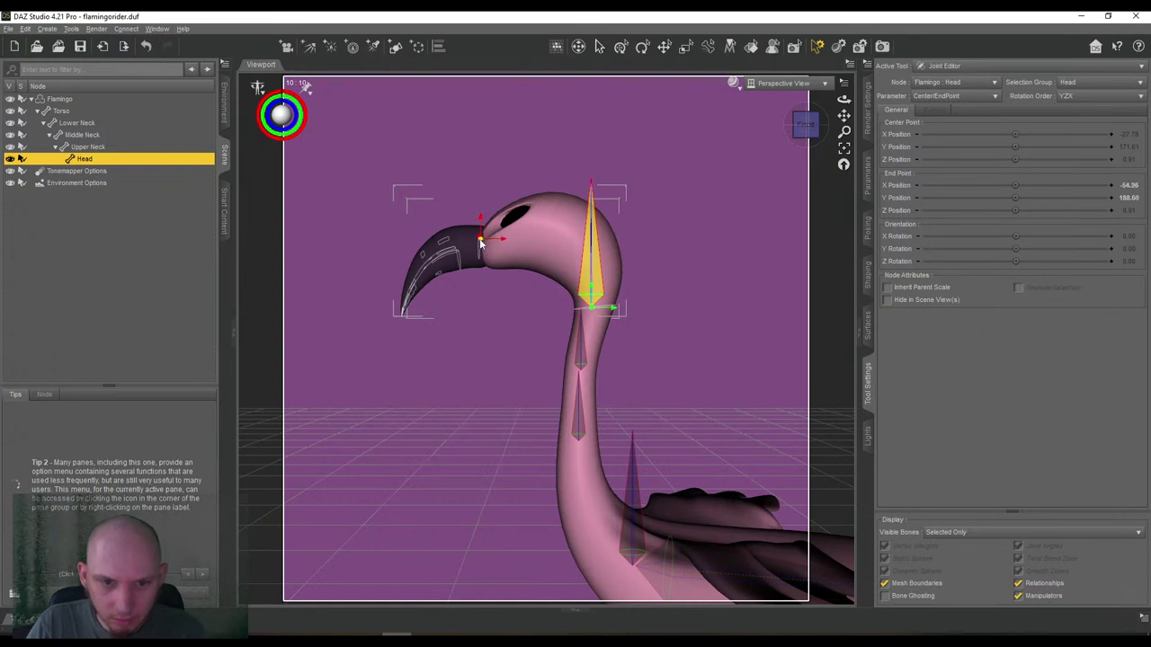
Create a child bone of Head named Lower Beak with rotation order YZX.
right_click(489, 151)
mouse_move(518, 169)
click(614, 196)
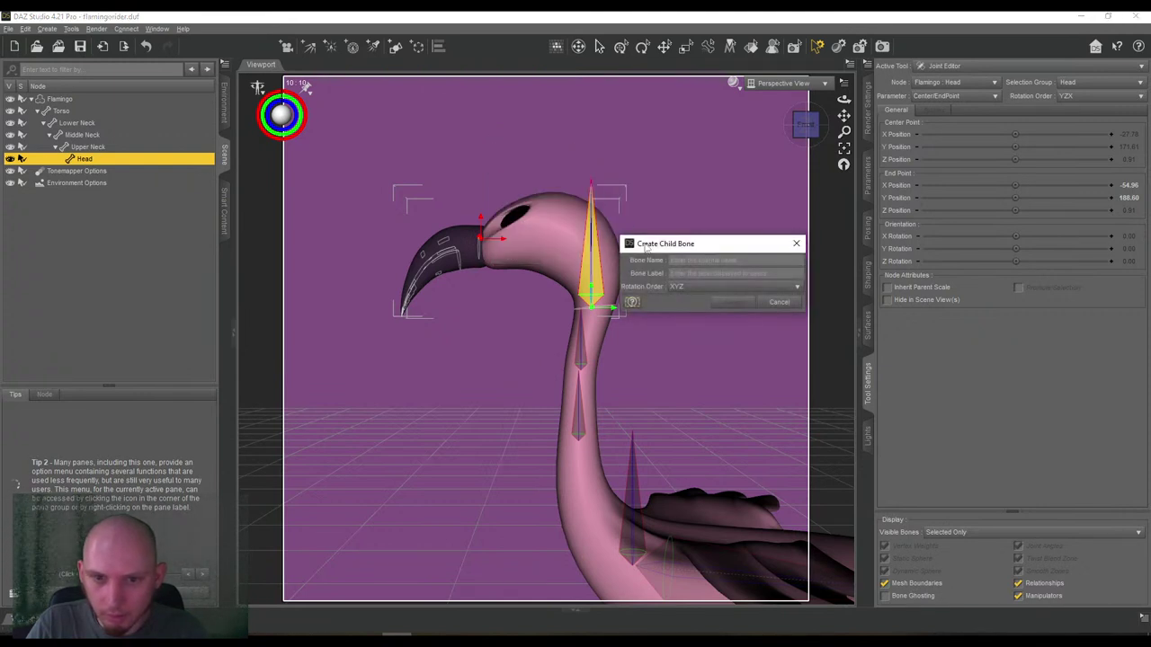
text(Beak)
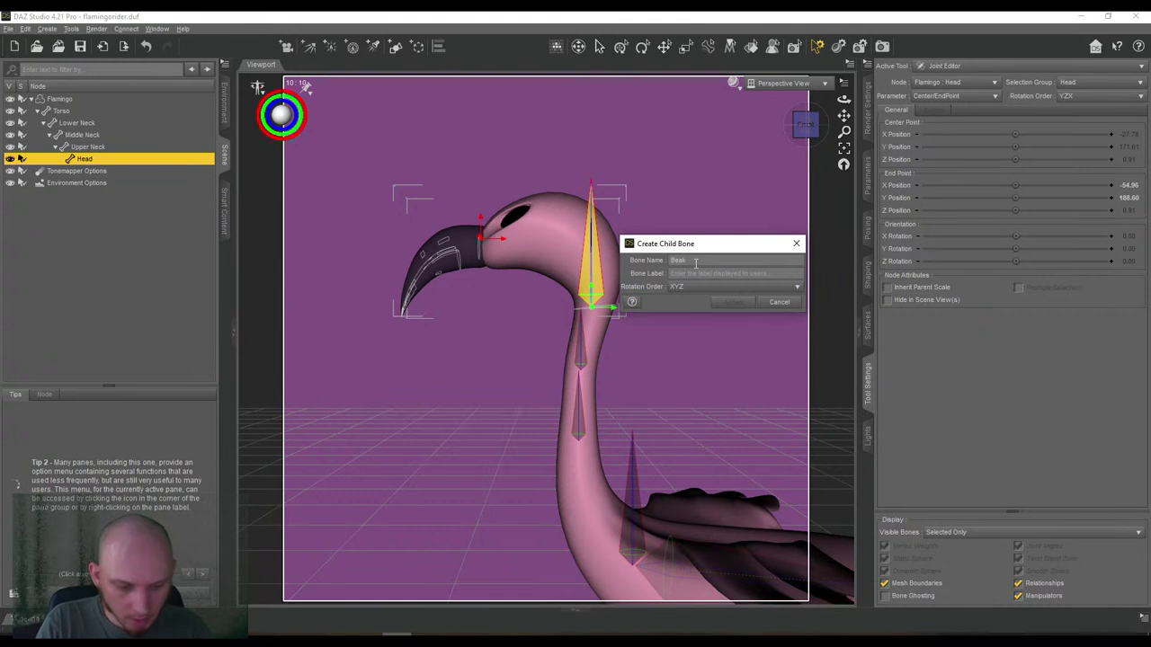
text(Lower Beak)
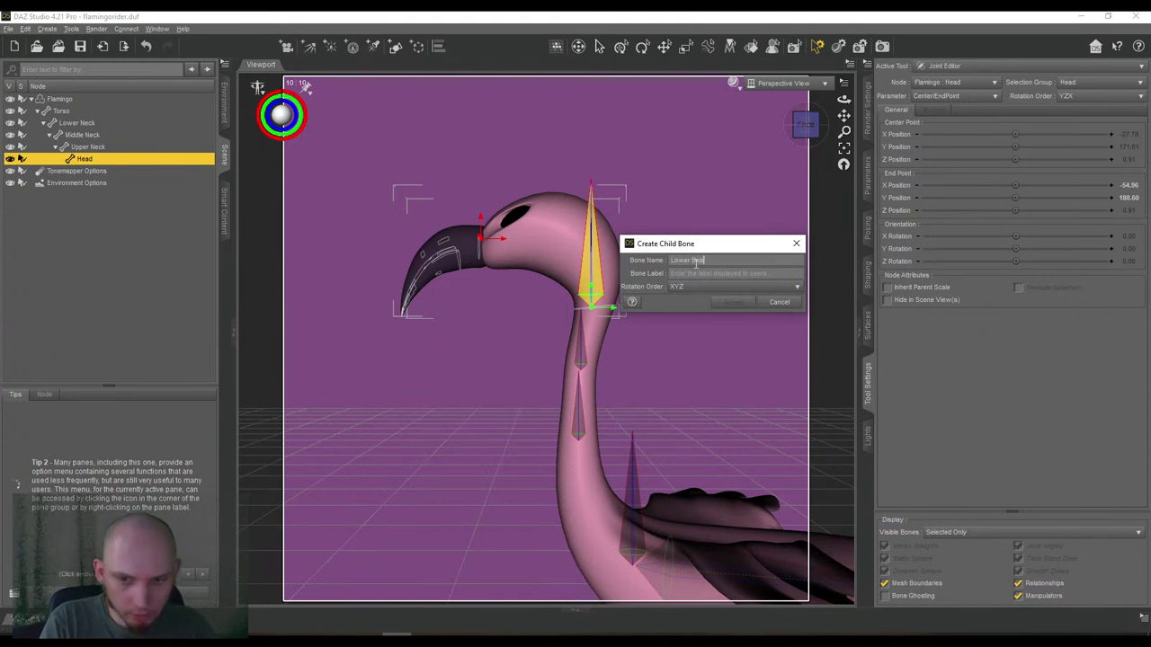
key(Tab)
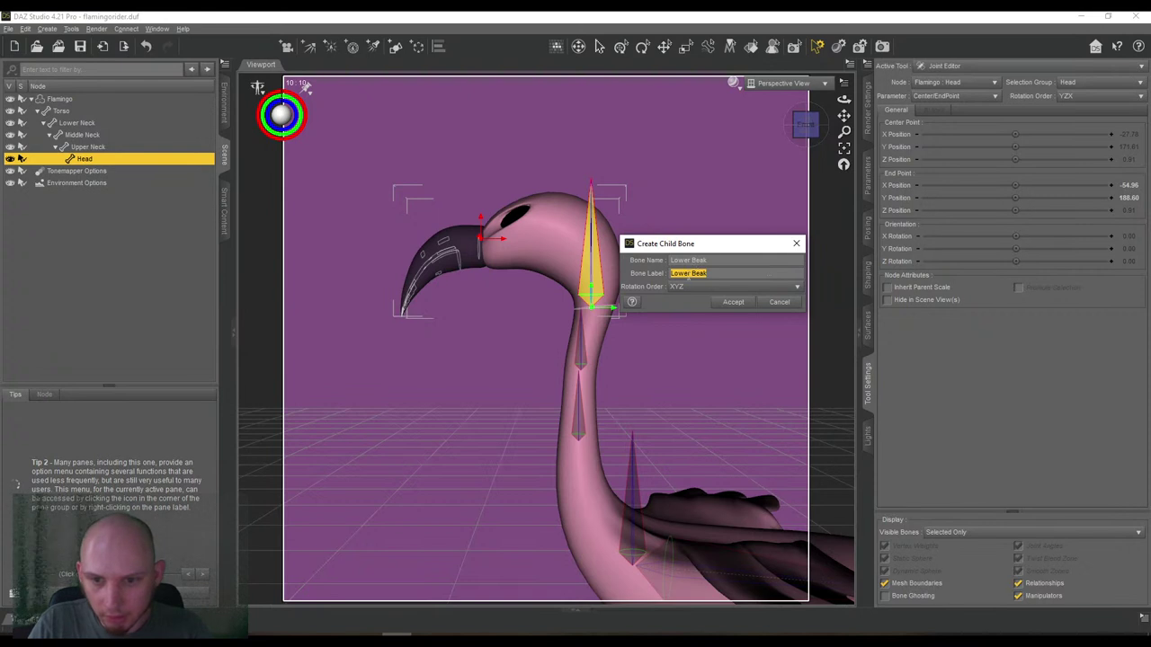
click(710, 286)
click(704, 323)
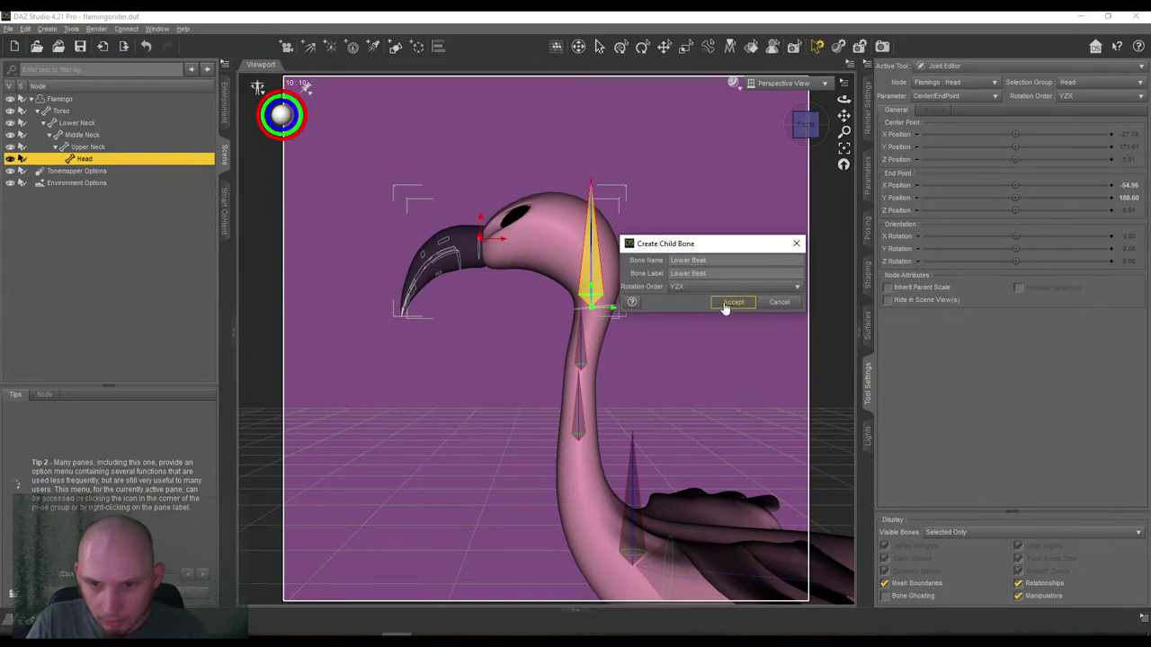
click(726, 303)
Give Lower Beak the Beak Low selection group and place its end point at the beak tip, about X -74.74, Y 169.40.
click(1067, 83)
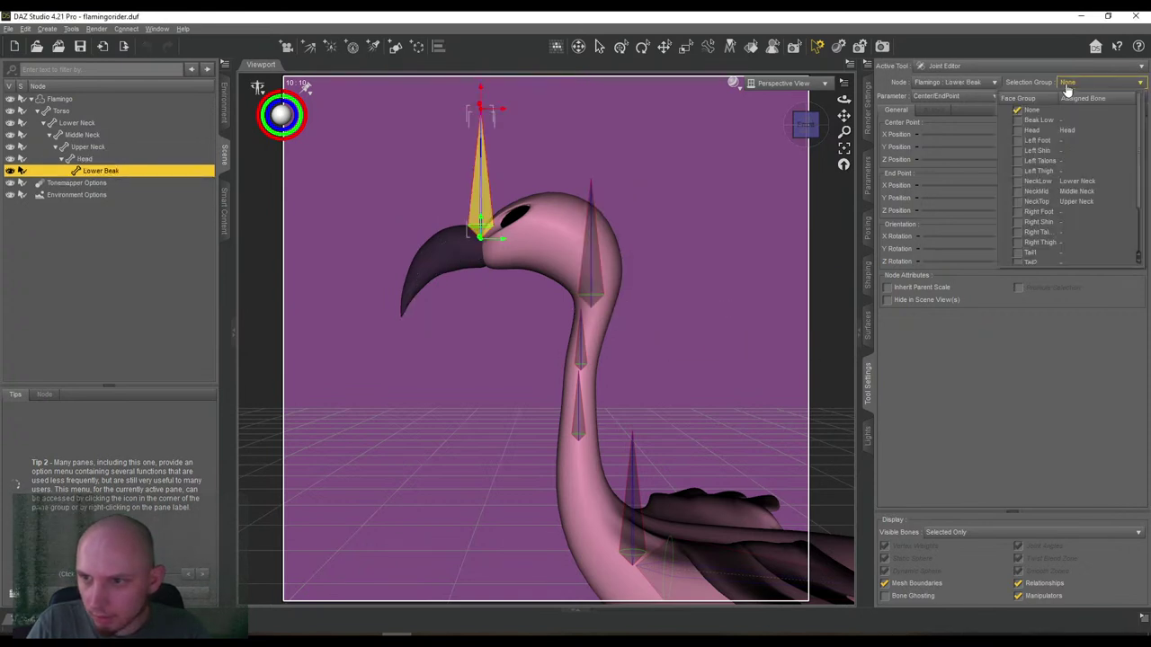
click(1037, 120)
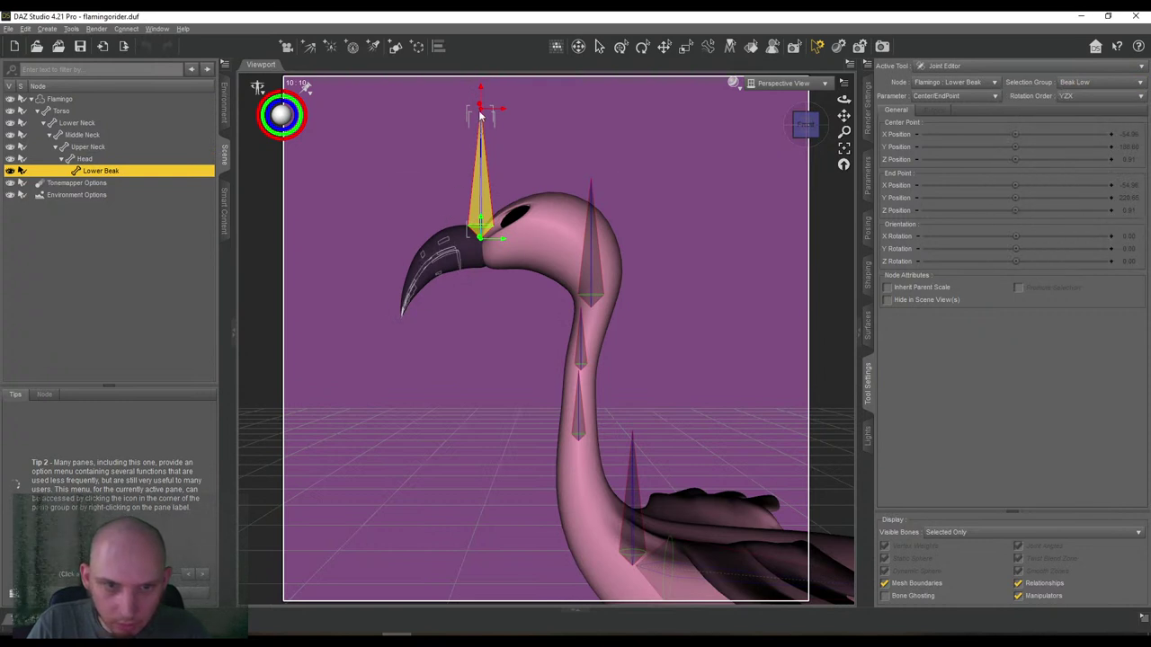
drag(481, 115, 401, 320)
Apply Align All Bones to the flamingo's skeleton.
drag(843, 116, 853, 95)
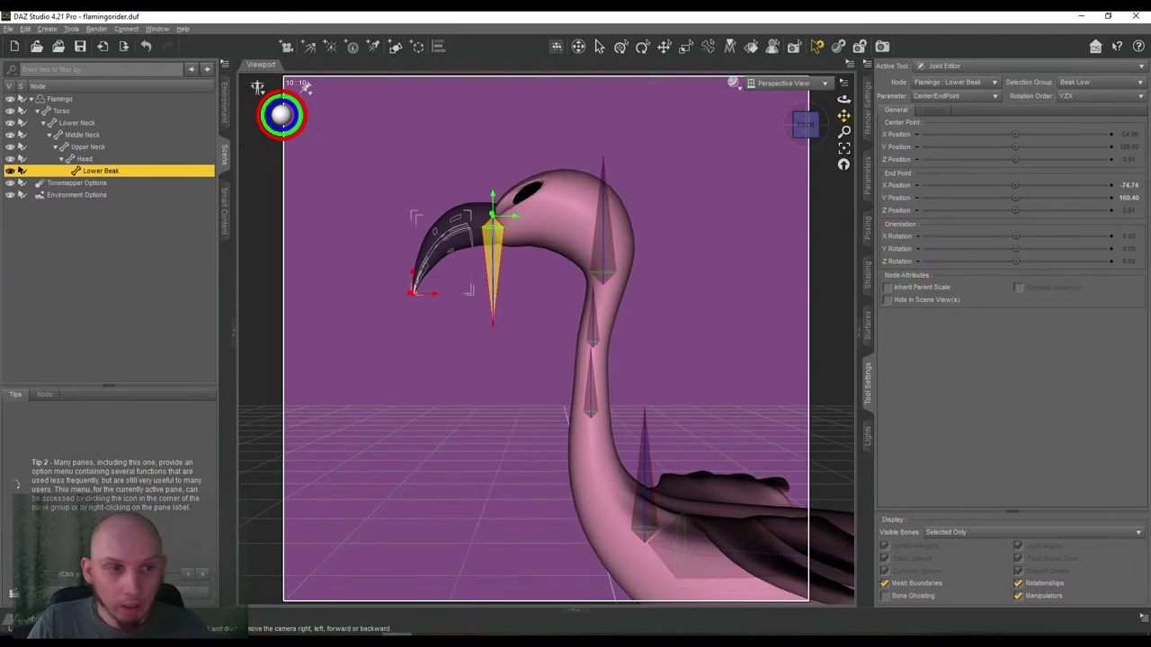
scroll(388, 151, down, 5)
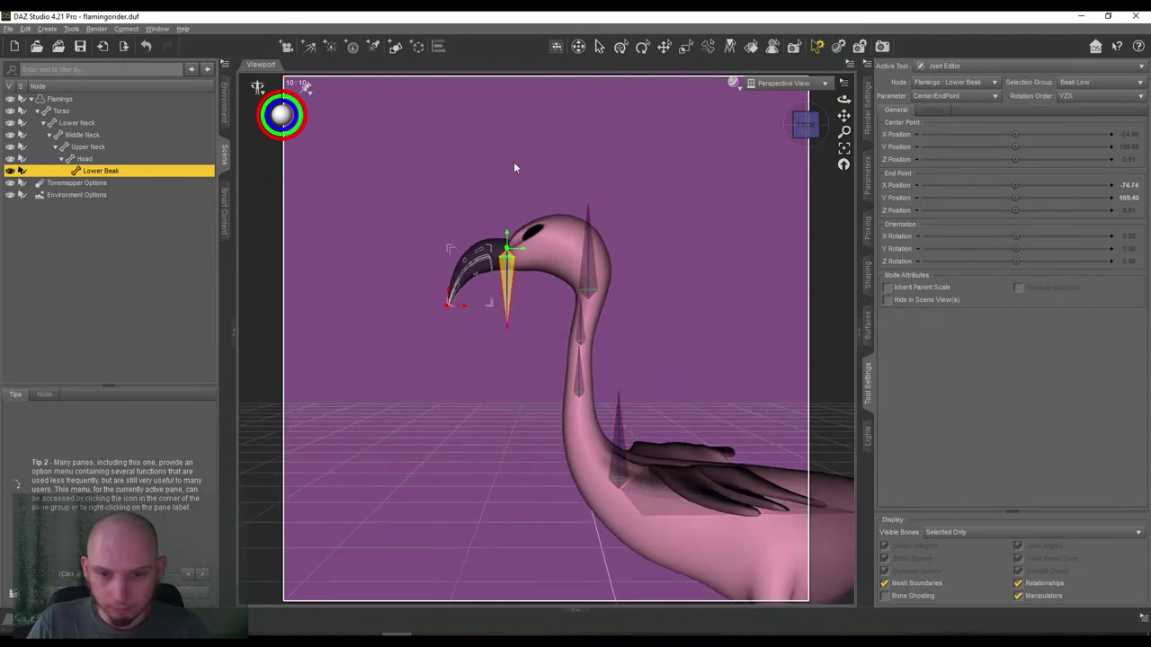
drag(843, 116, 771, 69)
right_click(655, 173)
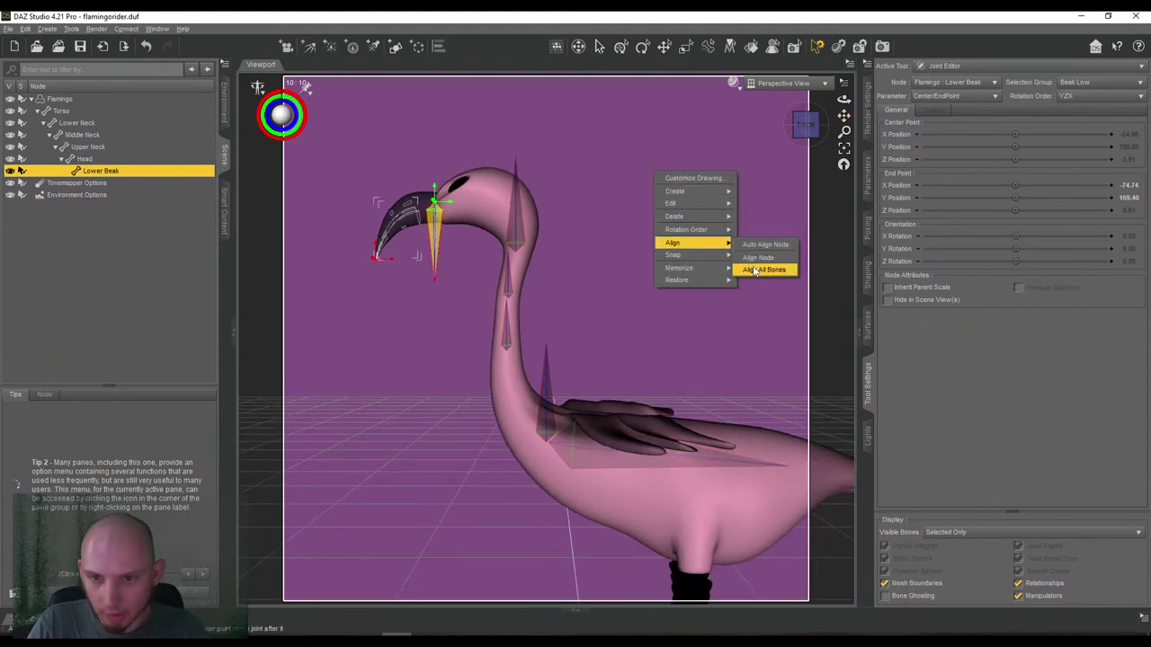
click(755, 268)
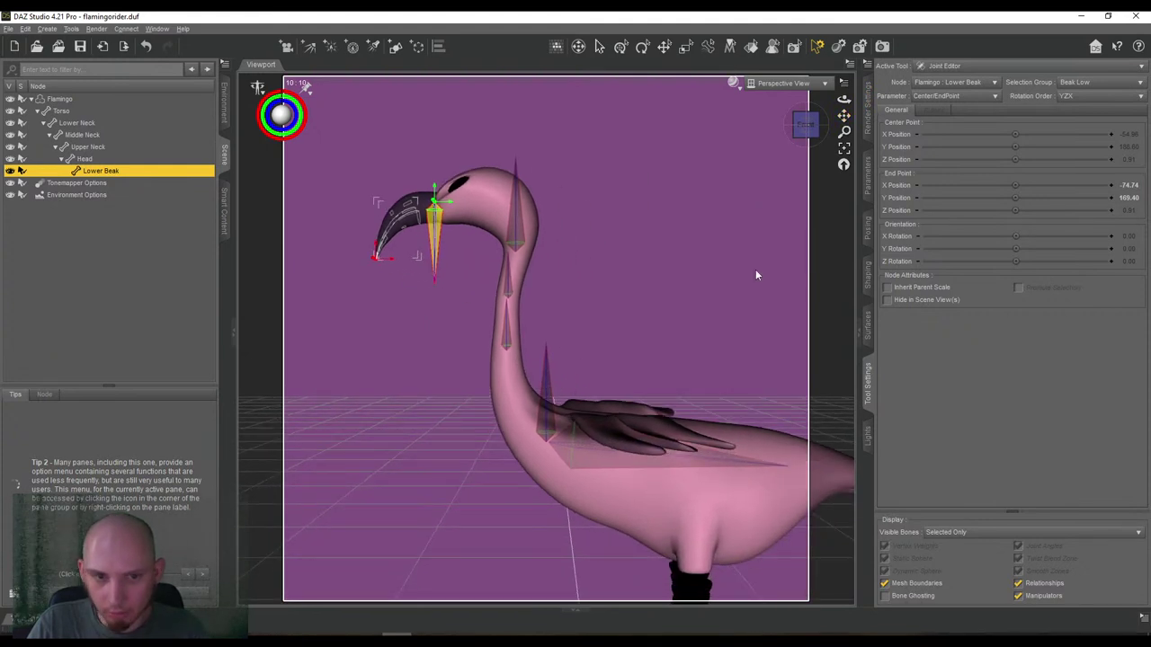
Examine the aligned bones from the side, from behind and from above, with the Torso bone selected.
click(805, 130)
mouse_move(807, 126)
mouse_down()
mouse_move(687, 101)
mouse_move(805, 126)
mouse_up()
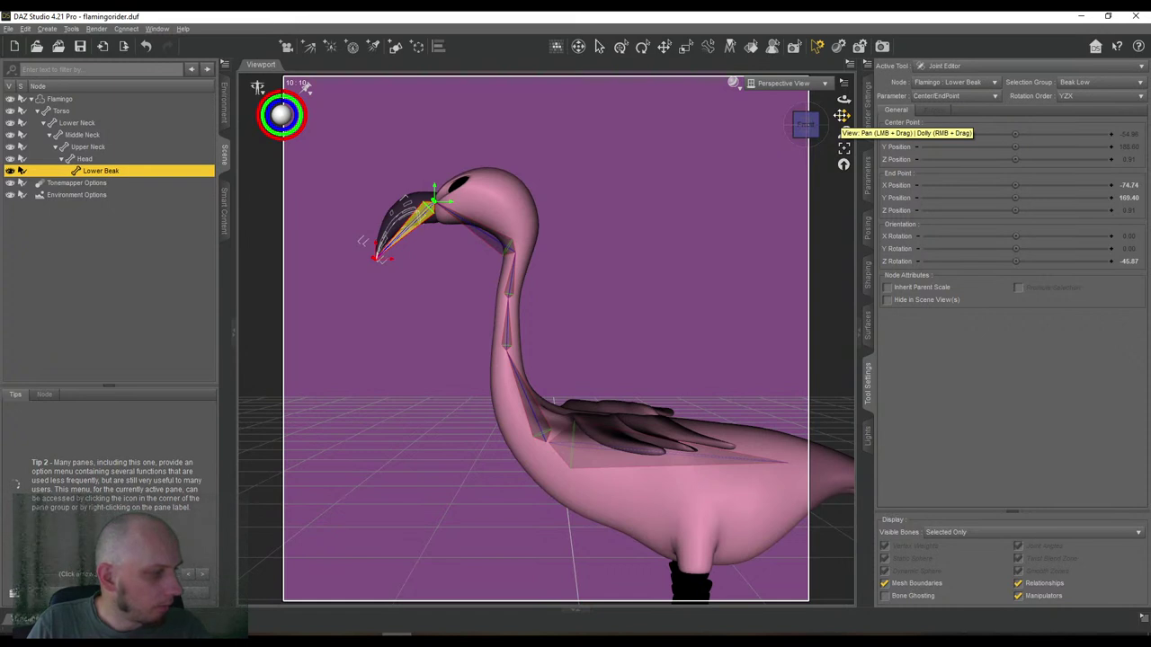
drag(838, 114, 807, 52)
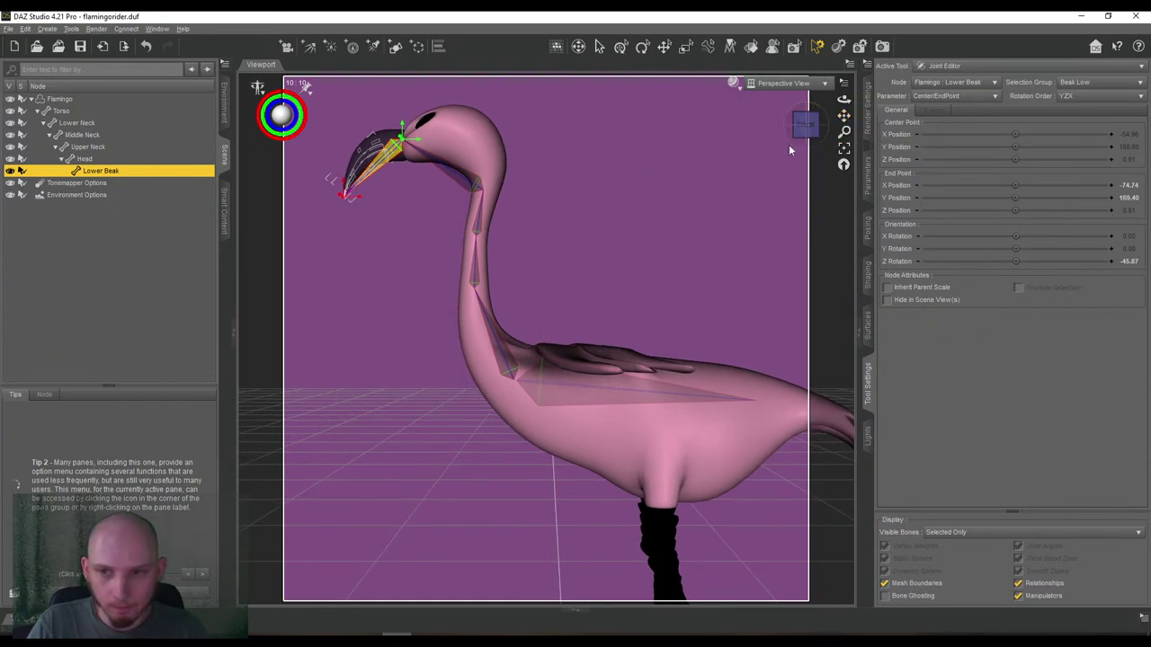
drag(806, 126, 843, 116)
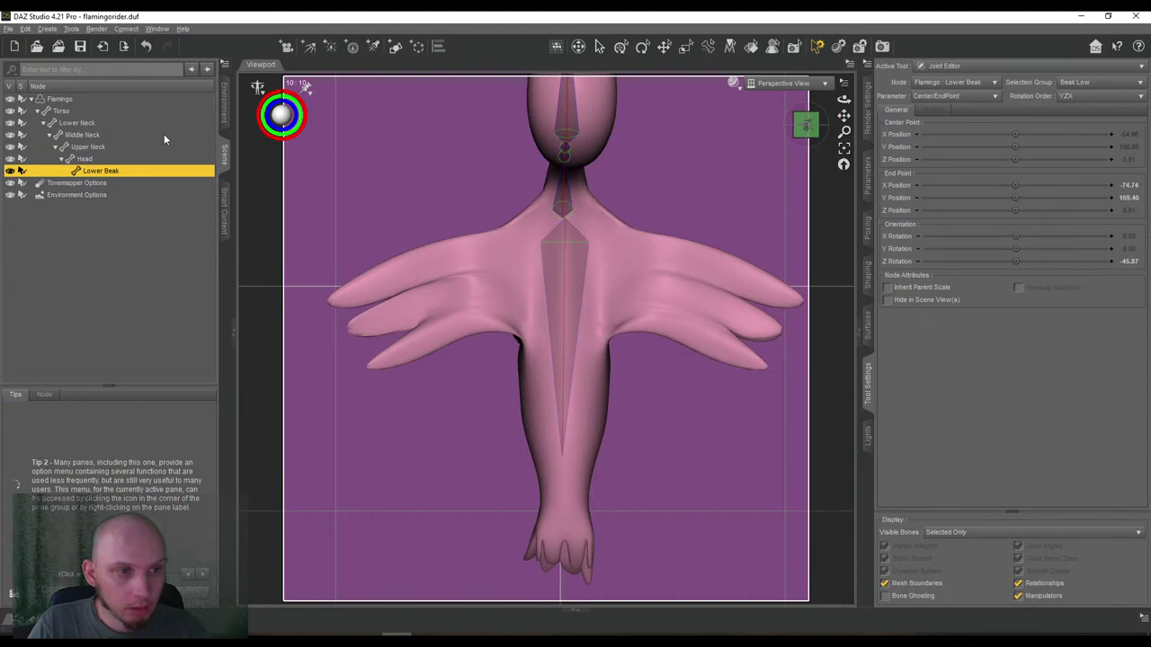
click(61, 111)
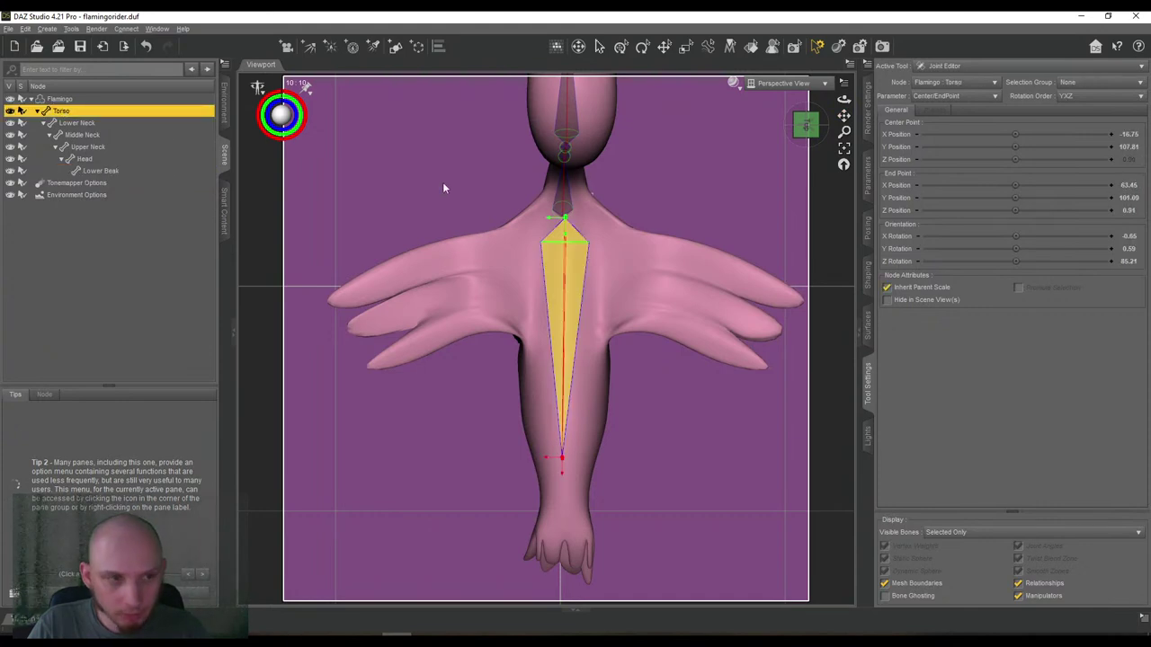
drag(807, 131, 719, 134)
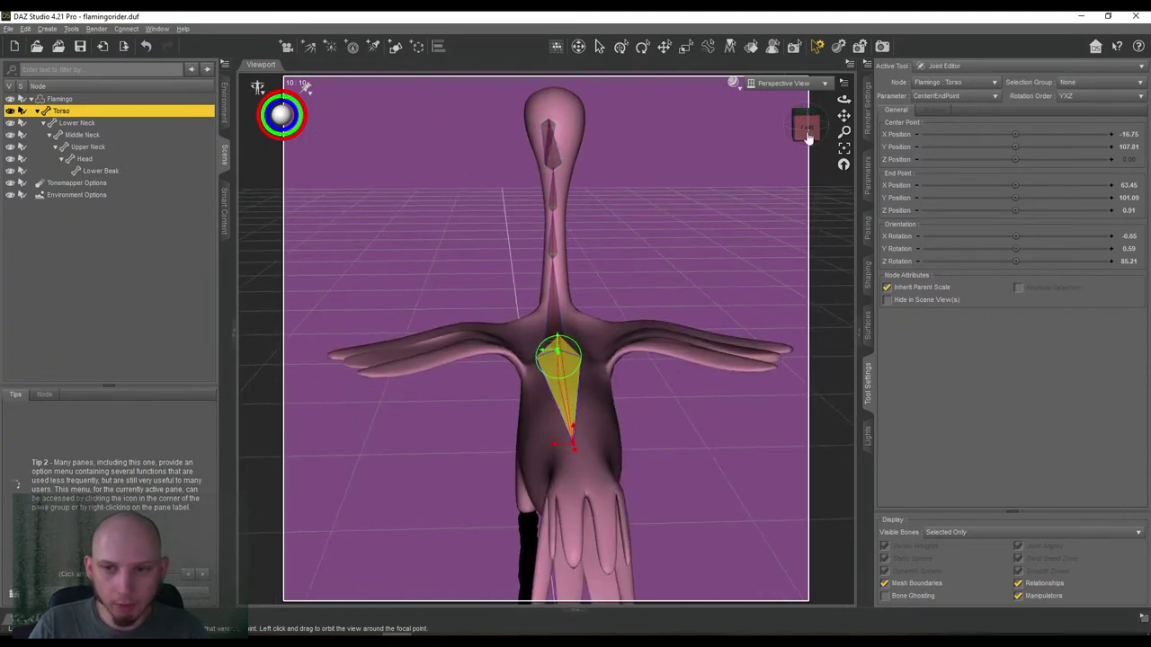
click(808, 127)
click(807, 122)
click(808, 124)
Collapse the Lower Neck branch in the flamingo's bone hierarchy.
click(44, 124)
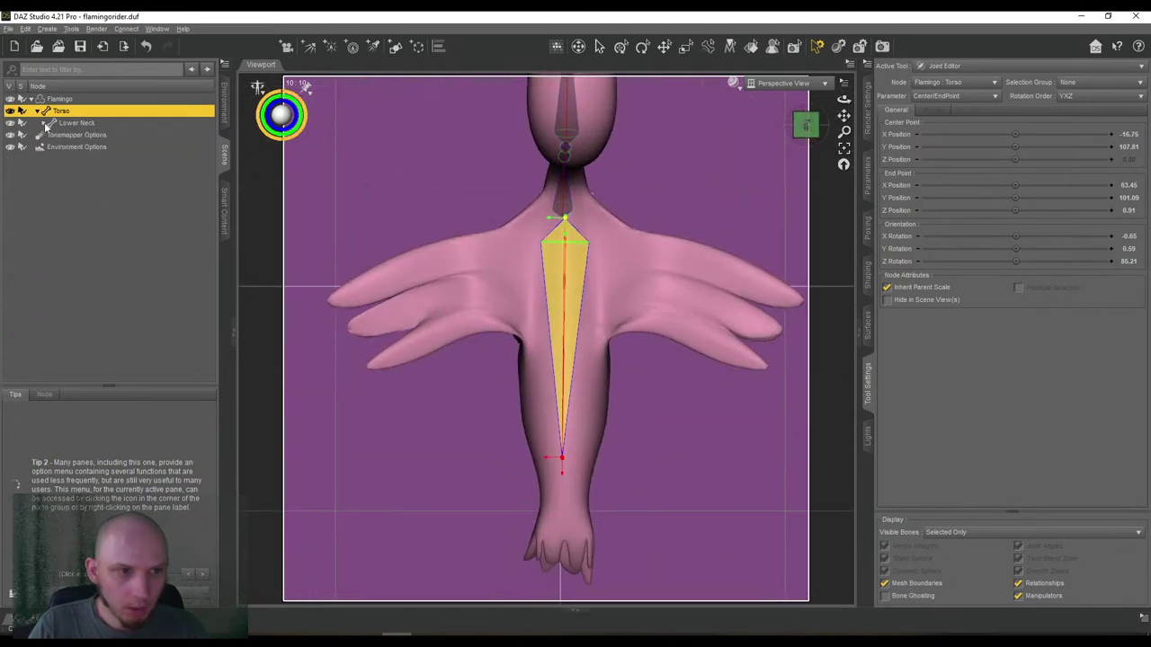
click(44, 124)
click(44, 124)
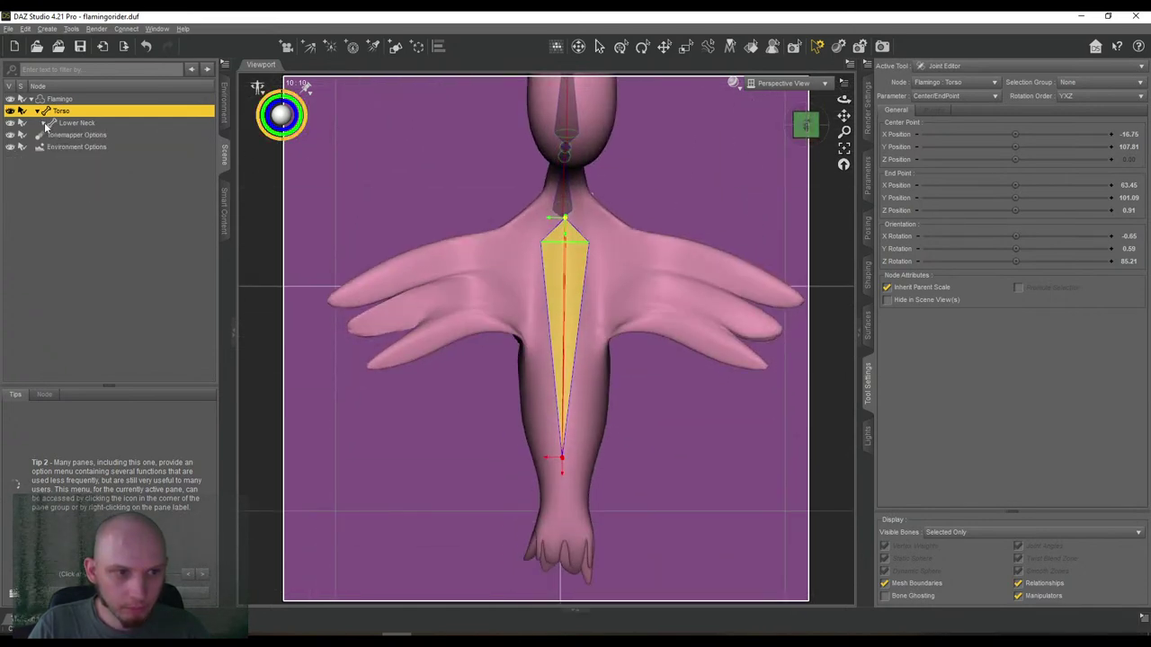
click(46, 125)
click(44, 124)
click(44, 123)
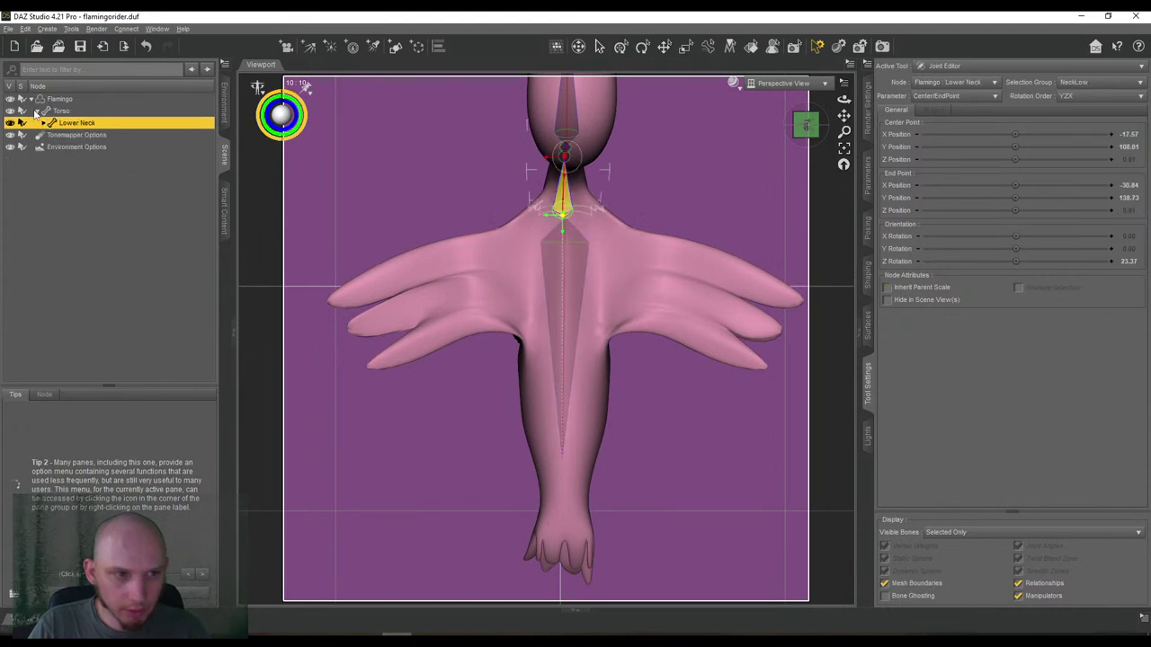
Create a child bone of Torso named Right Inner Wing with rotation order YZX.
click(61, 110)
right_click(459, 176)
mouse_move(512, 197)
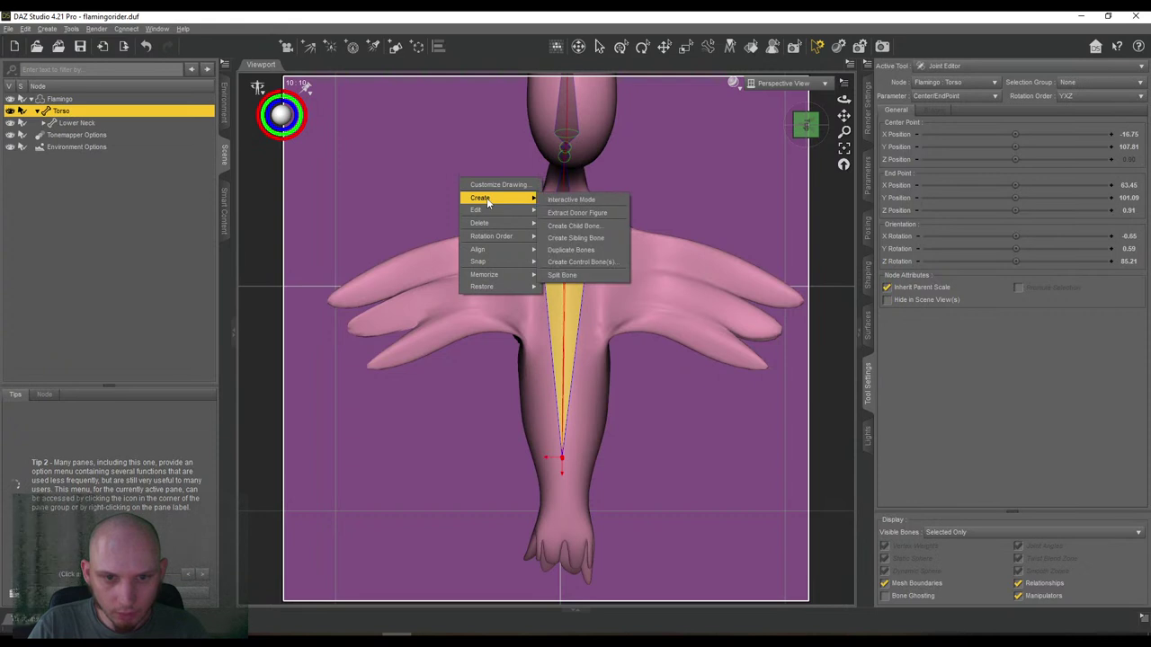
click(586, 226)
click(691, 260)
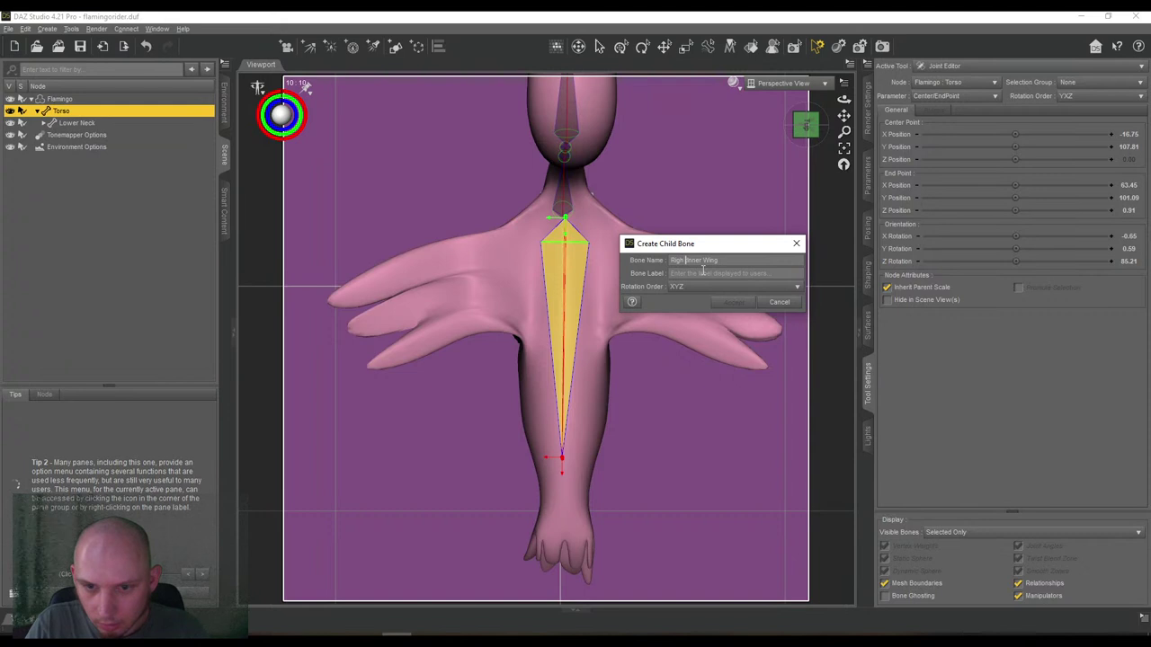
key(Tab)
click(710, 286)
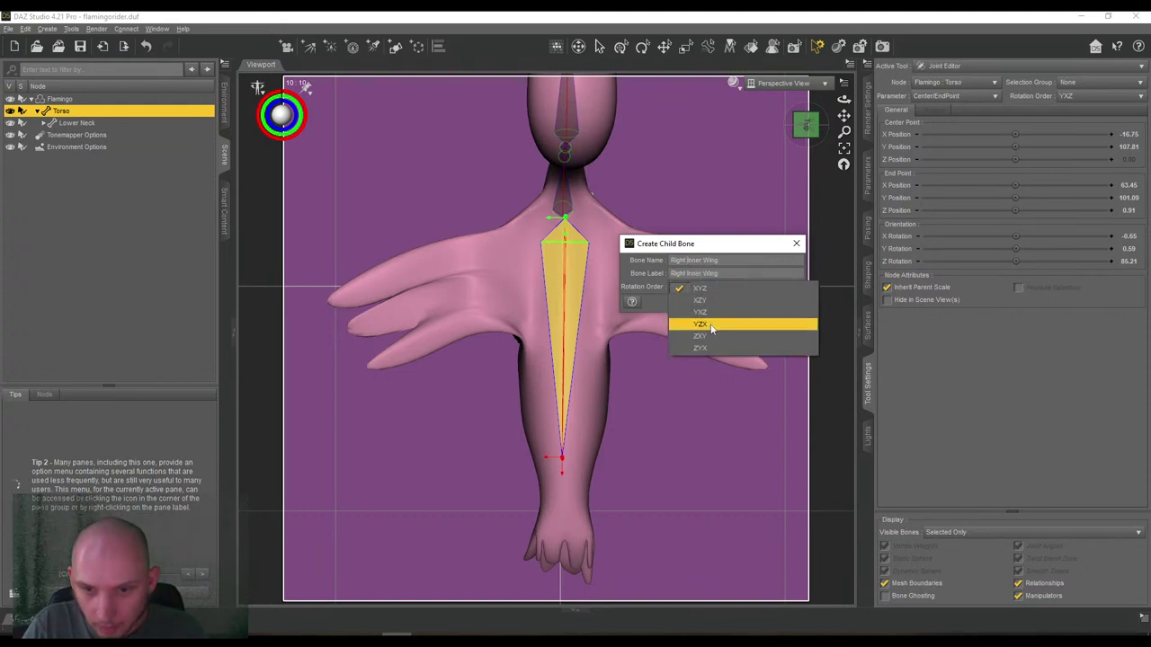
click(711, 324)
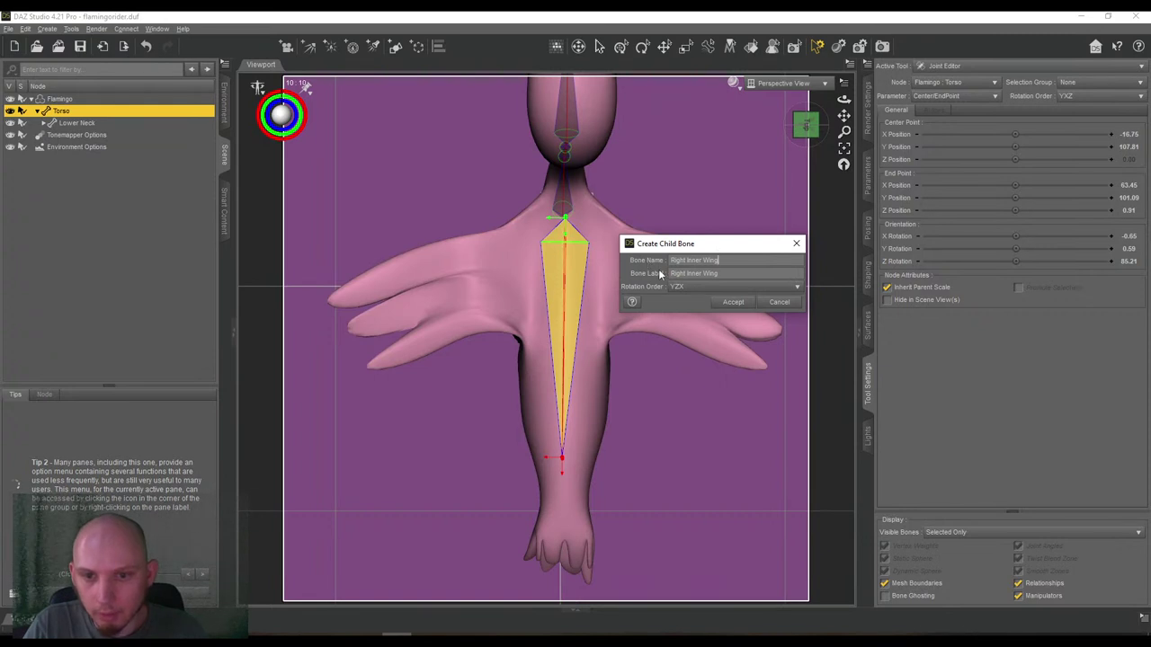
click(739, 258)
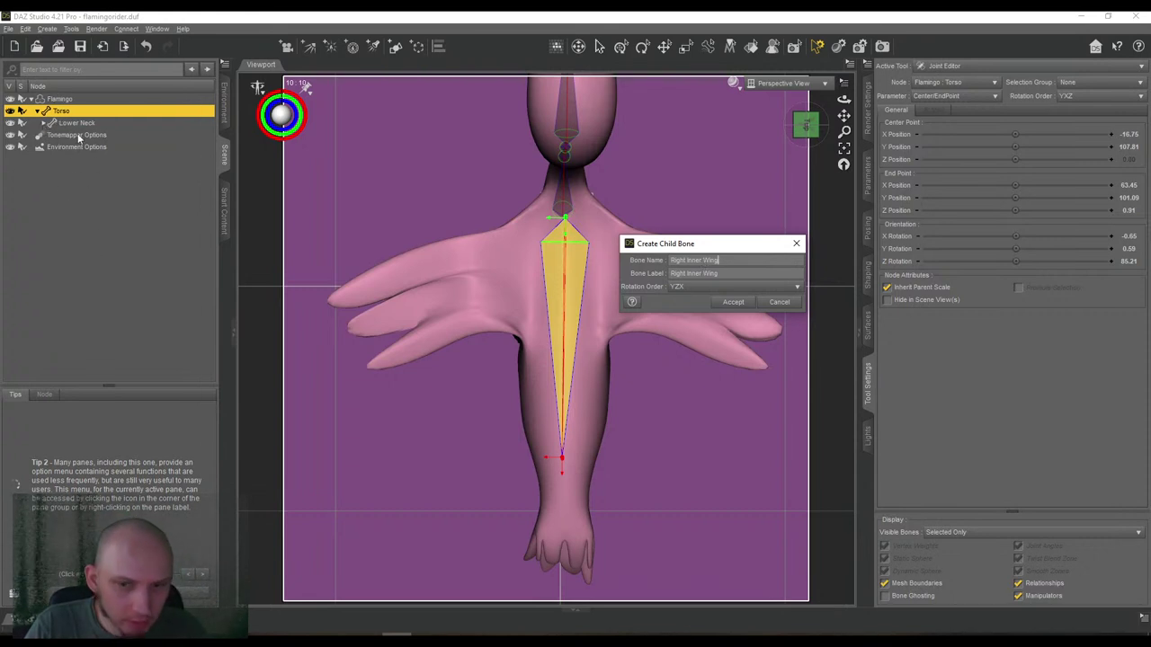
click(730, 302)
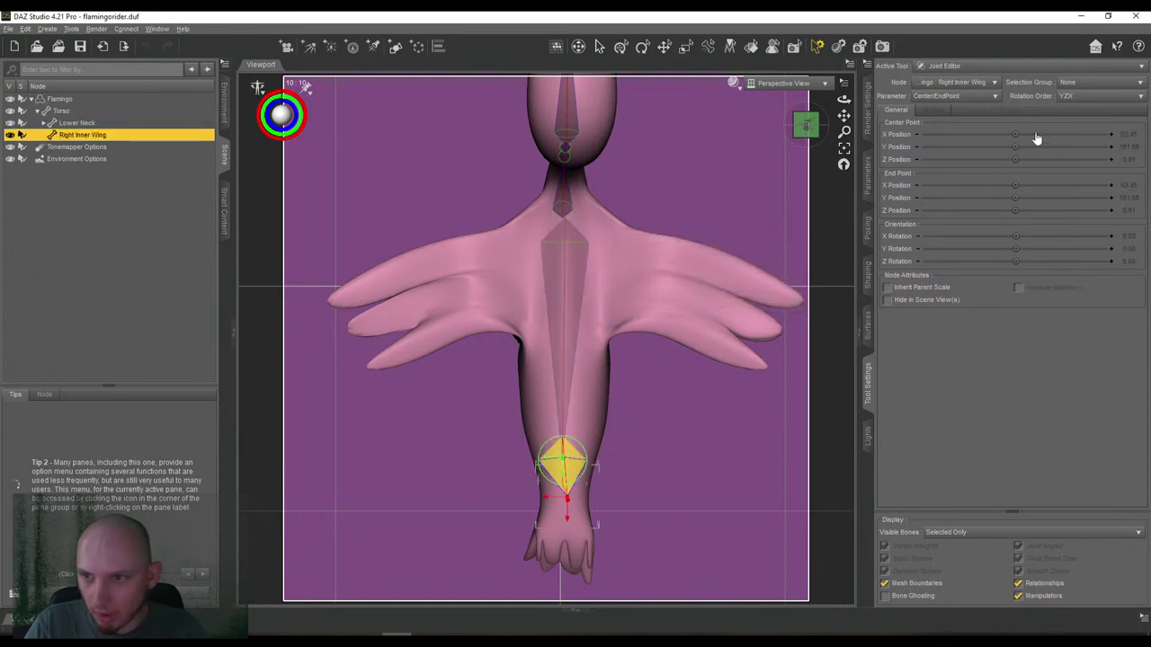
Assign the Wing_Inner_Right selection group to the Right Inner Wing bone.
click(1074, 83)
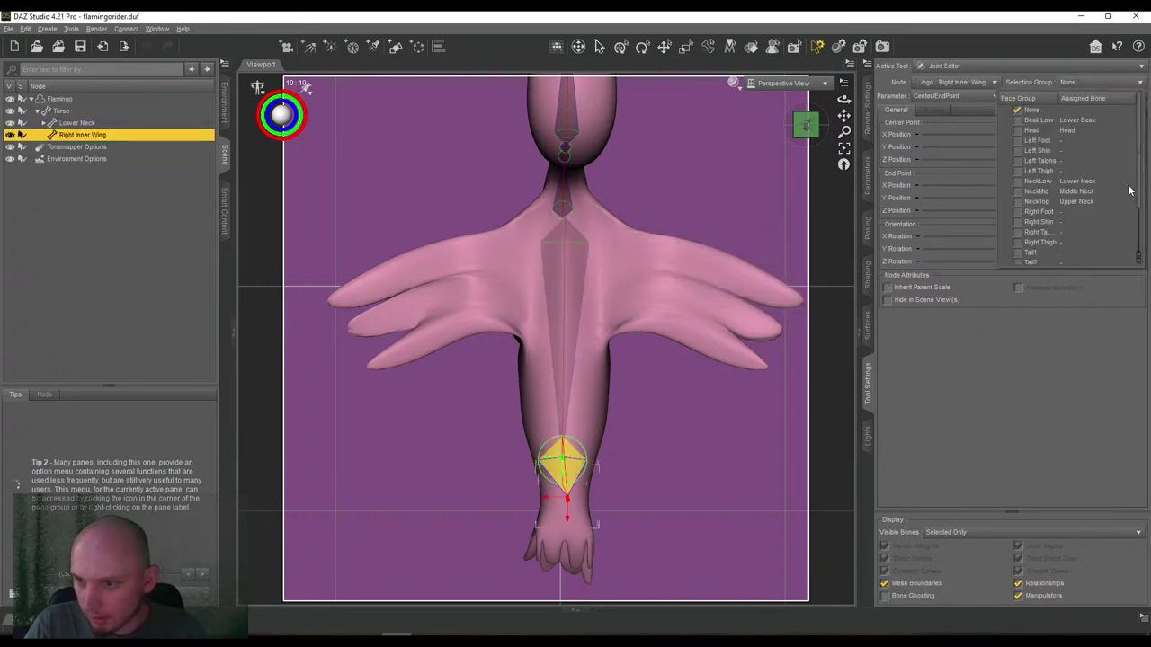
drag(1138, 187, 1142, 246)
click(1146, 257)
click(1103, 86)
drag(1139, 204, 1145, 257)
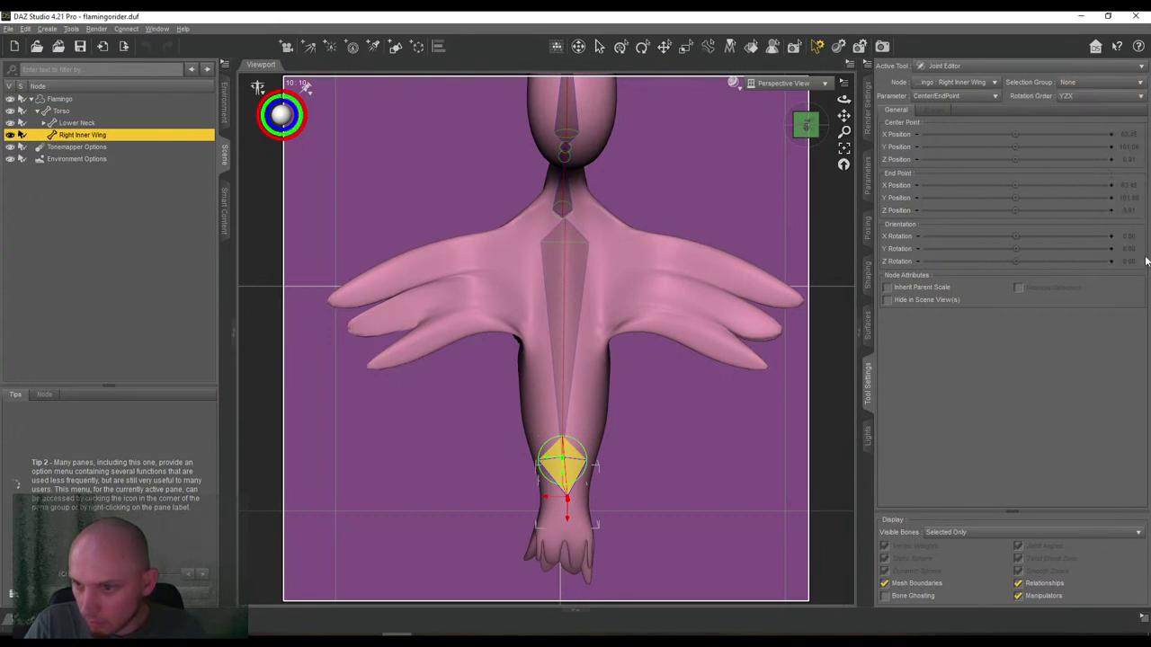
click(1124, 82)
scroll(1142, 207, down, 3)
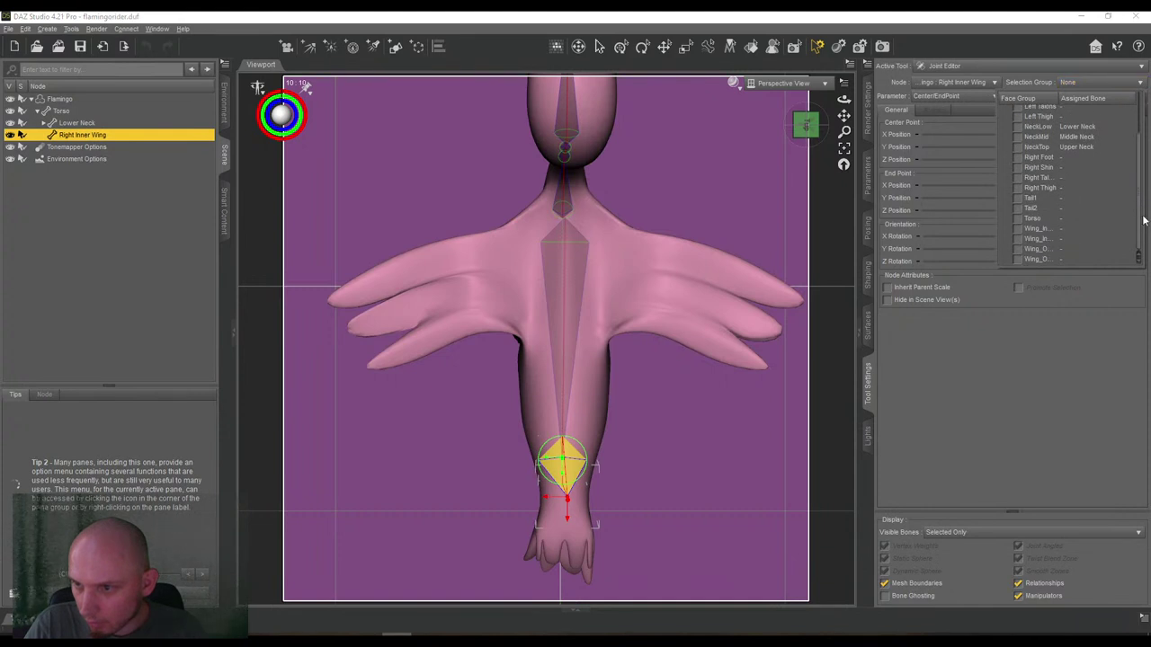
drag(1060, 98, 1089, 103)
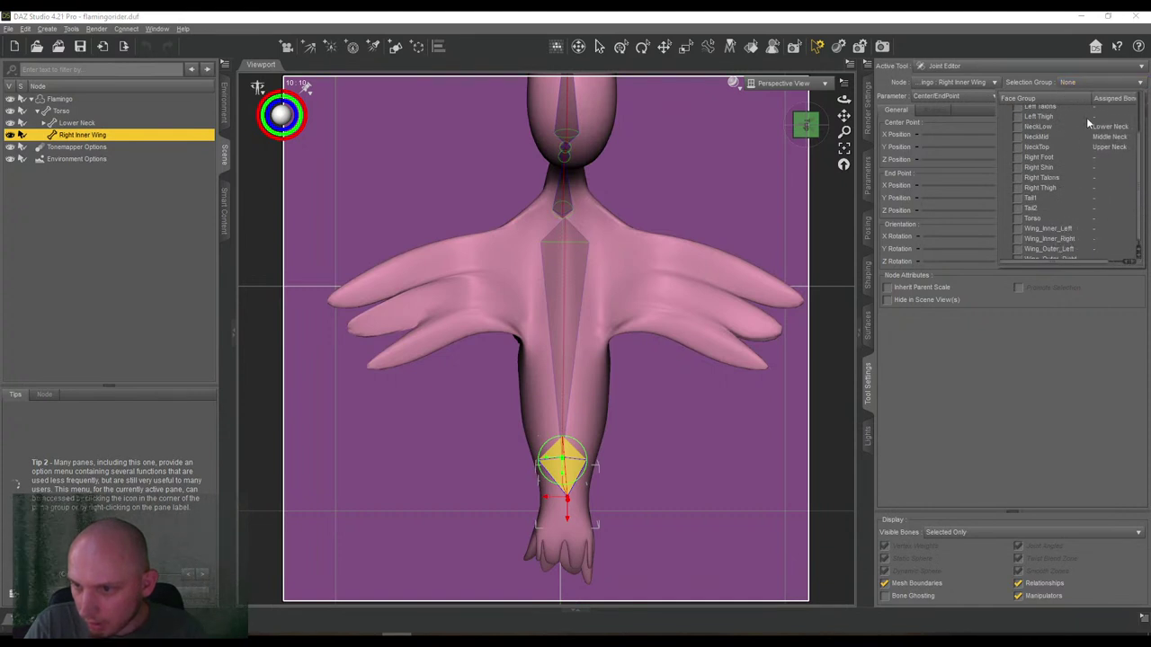
click(1019, 238)
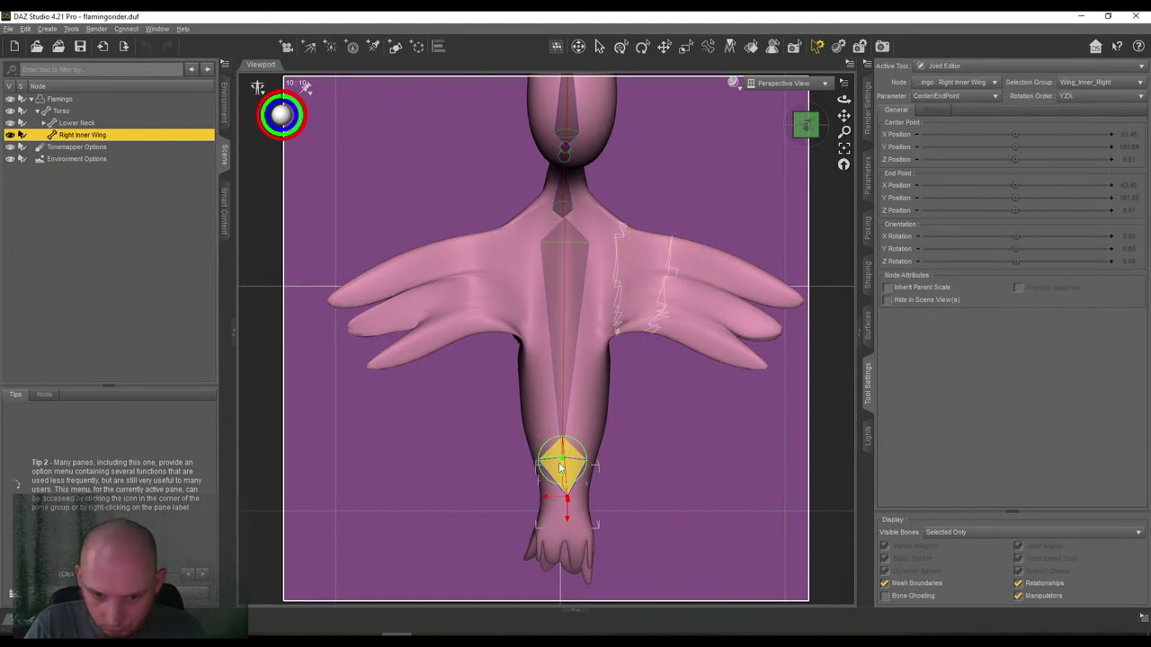
Place Right Inner Wing's center point at the wing root, about X -2.47, Z -16.13, and its end point mid-wing, about X 9.19, Z -24.78.
drag(562, 463, 593, 338)
drag(614, 282, 612, 262)
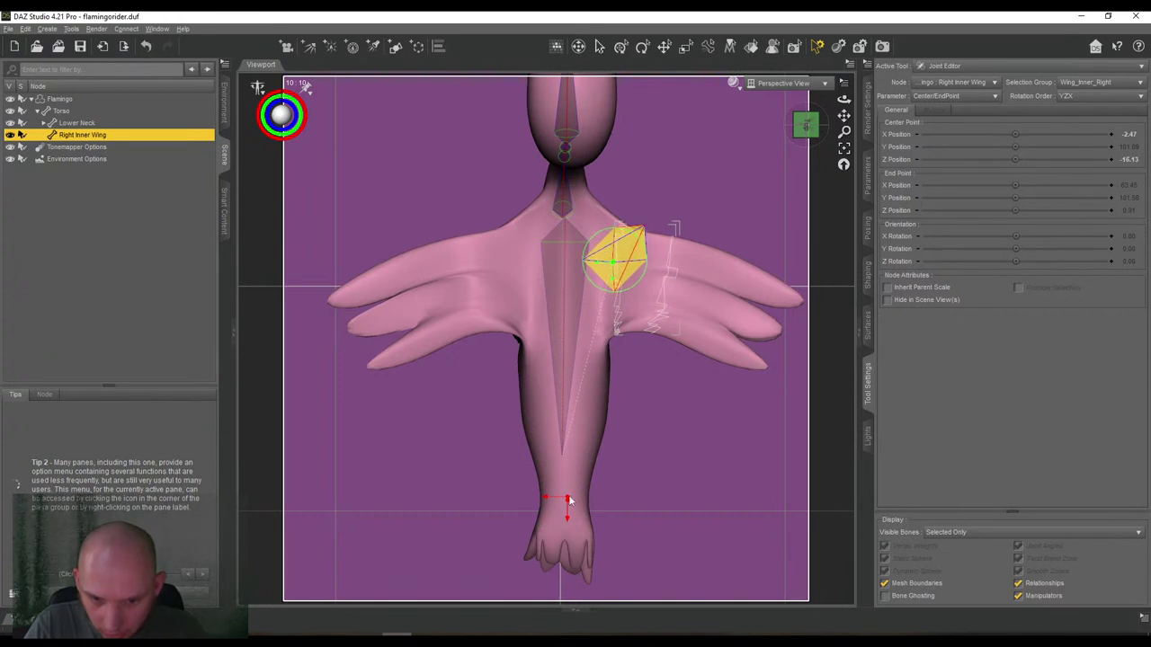
drag(568, 500, 668, 282)
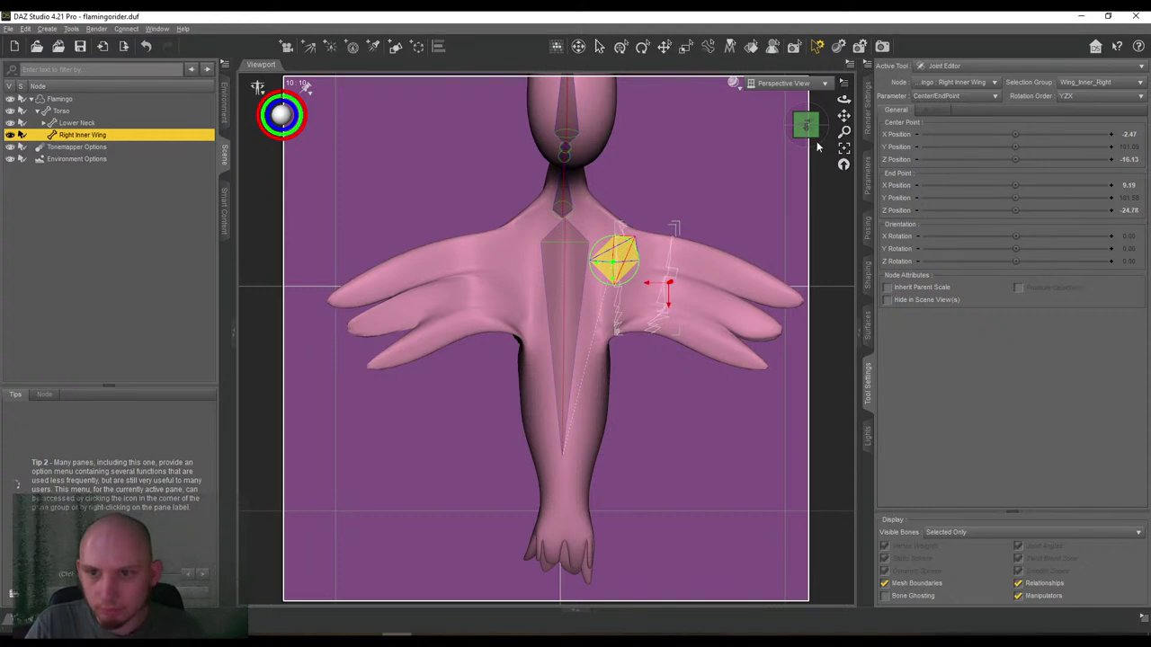
Raise Right Inner Wing's center point to about Y 113.67 and move its end point onto the wing, about Y 117.57, Z -31.54.
click(806, 136)
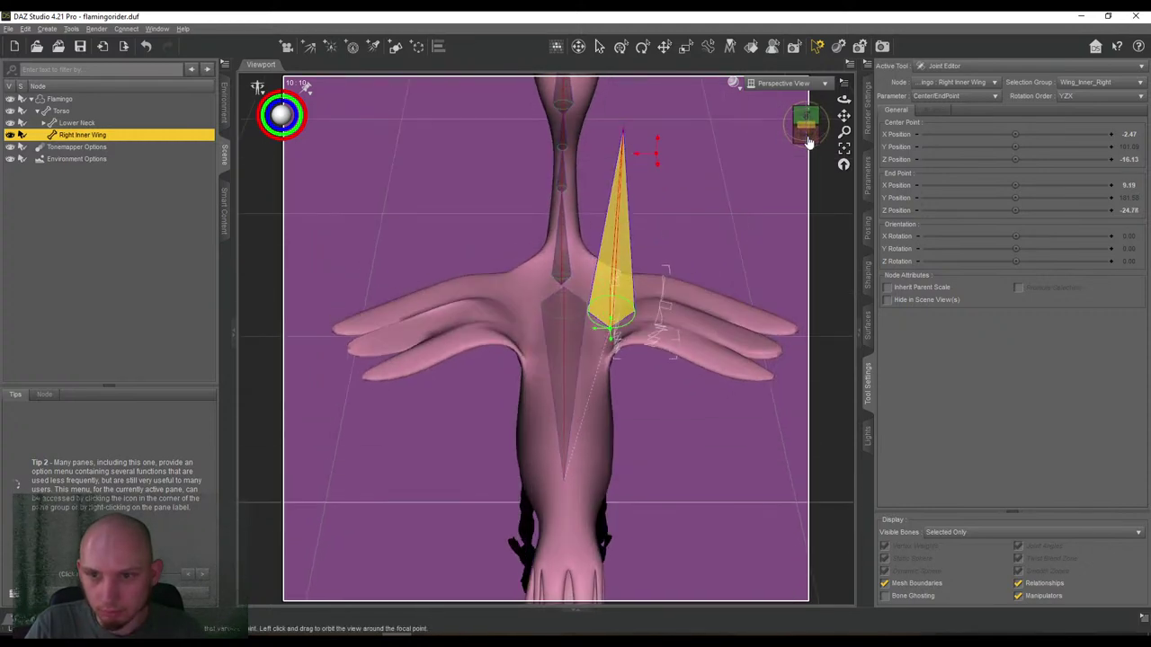
click(807, 137)
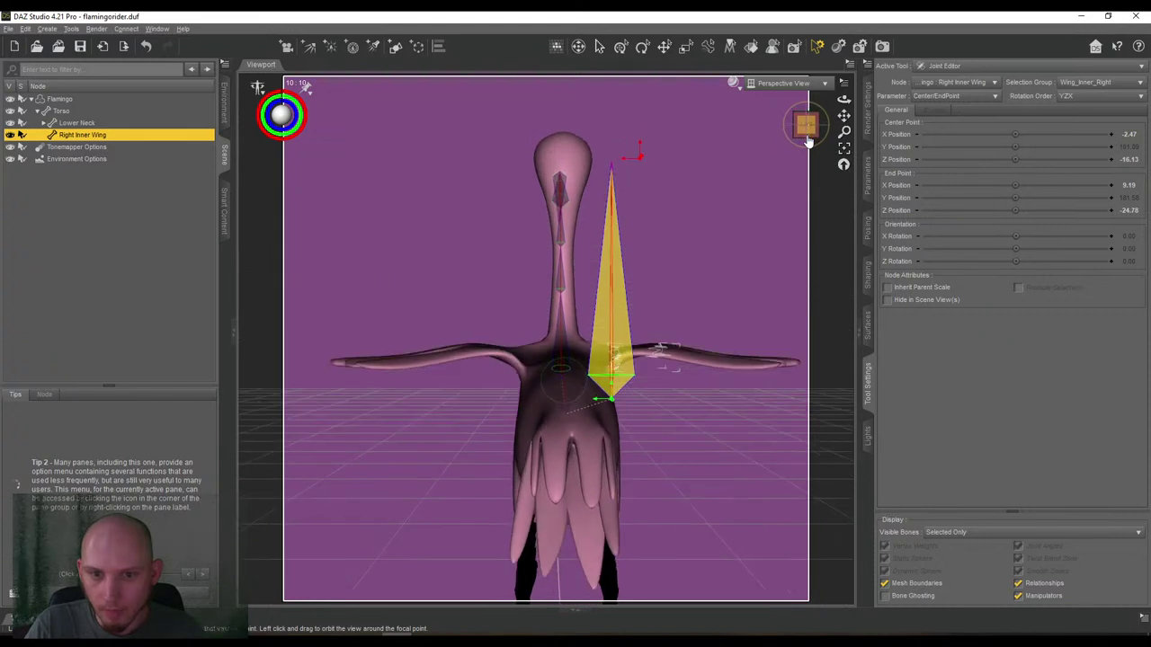
drag(611, 401, 612, 363)
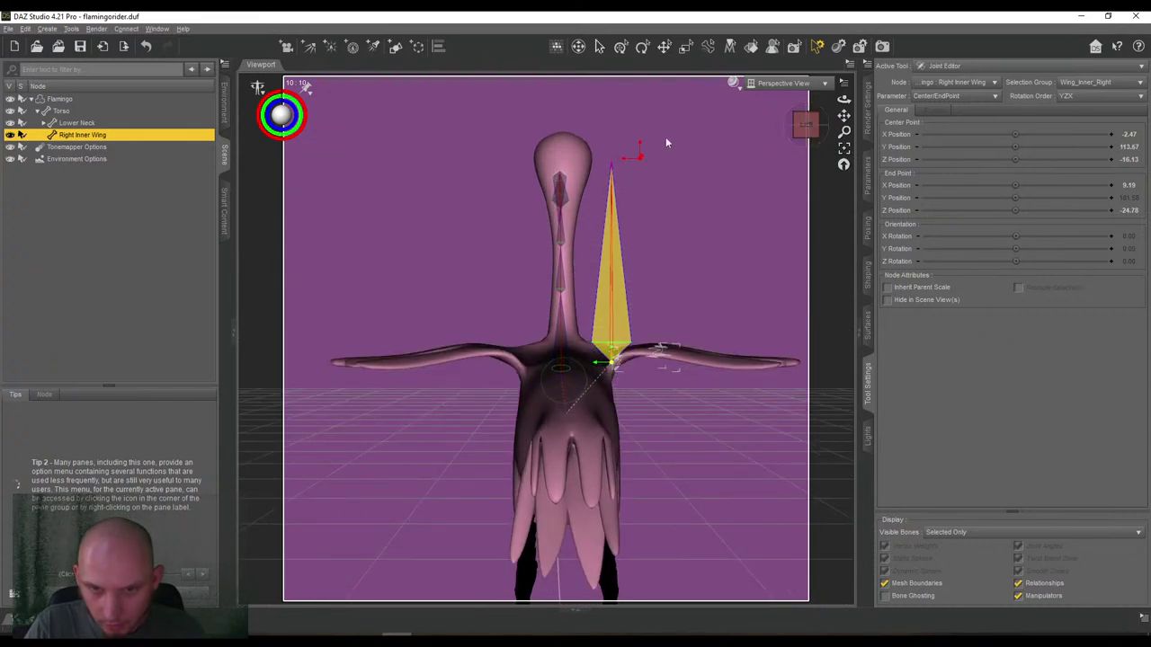
drag(659, 270, 659, 356)
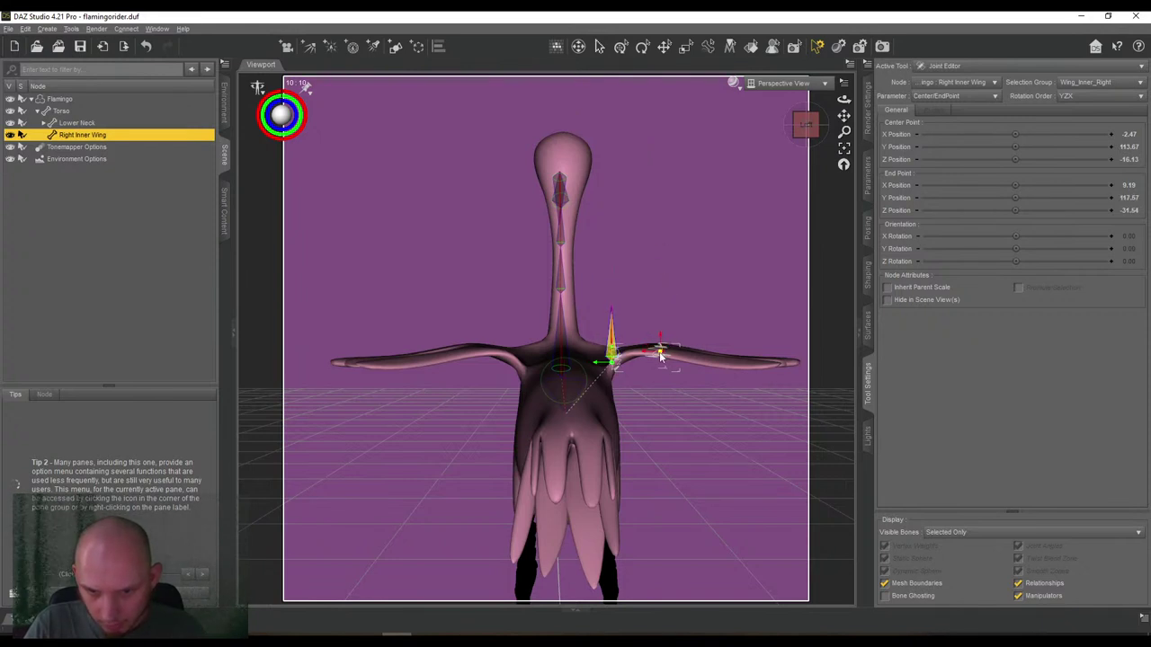
Create a child bone of Right Inner Wing named Right Outer Wing, labelled Right Wing Tip, with rotation order YZX.
drag(809, 116, 806, 126)
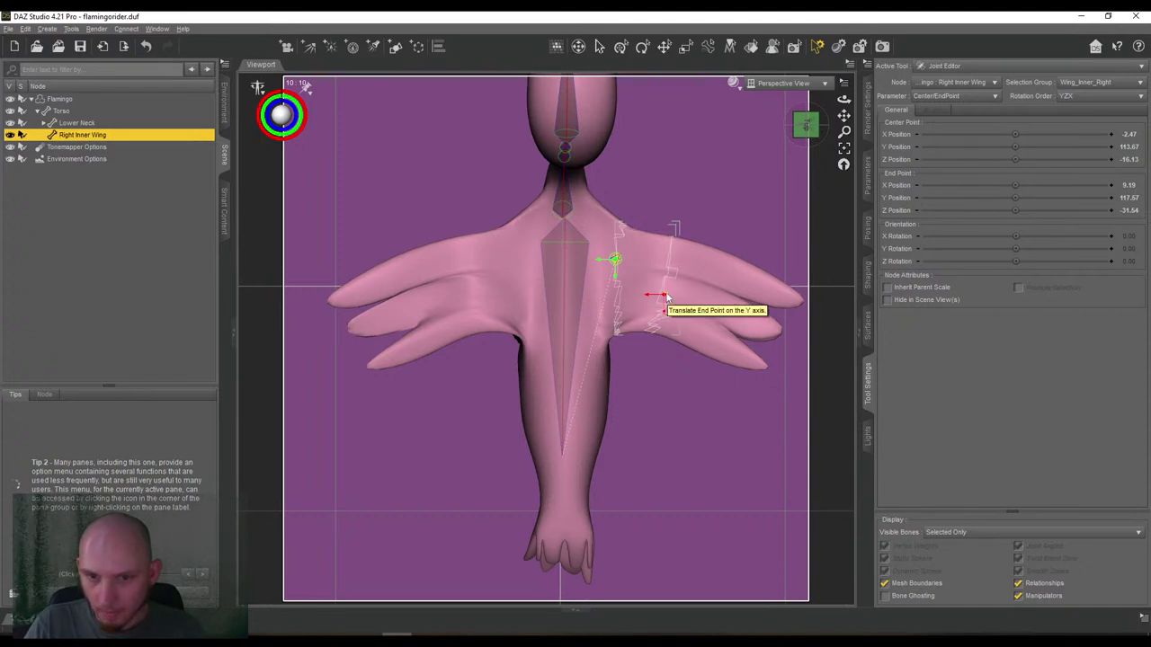
right_click(644, 156)
mouse_move(676, 176)
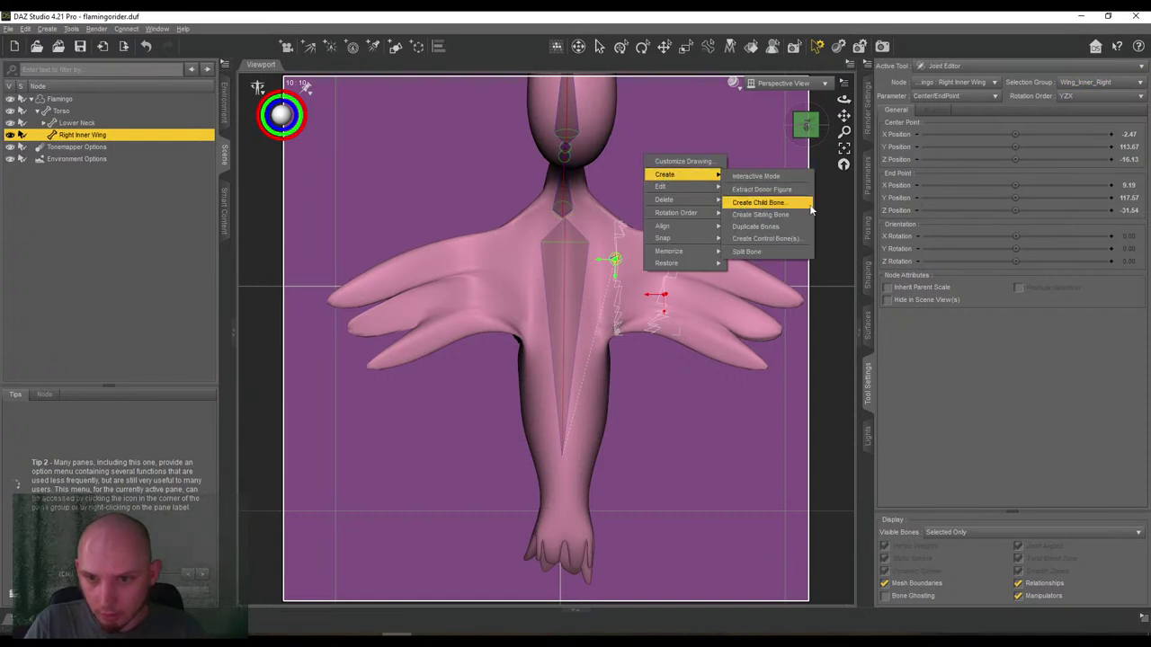
click(760, 203)
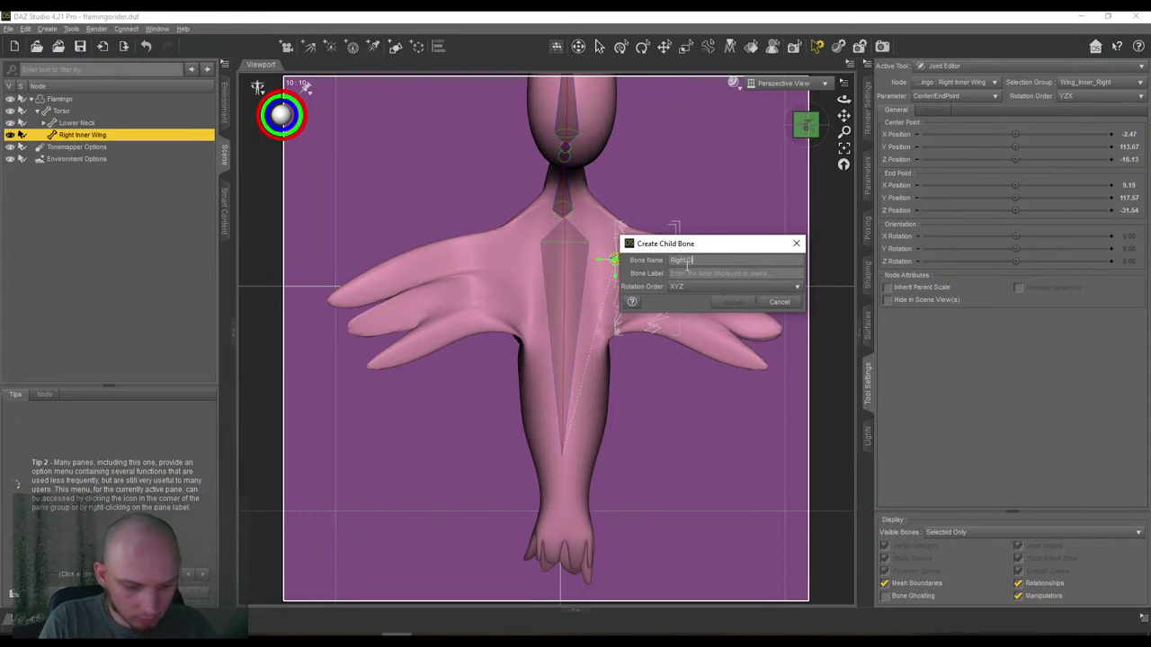
key(Tab)
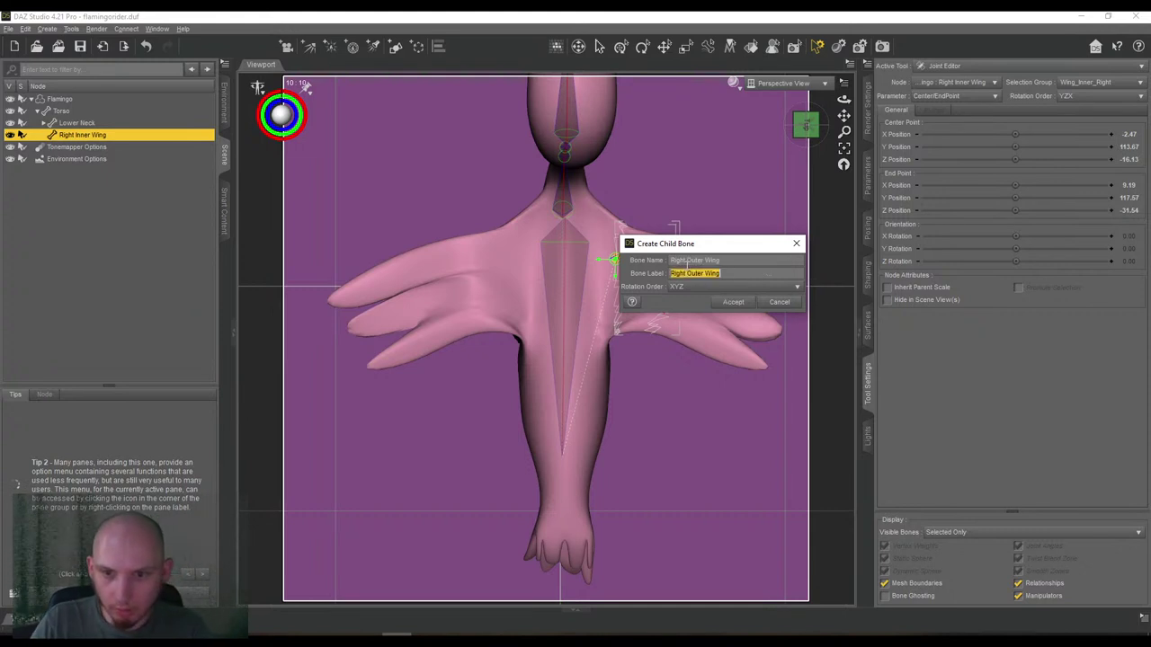
text(Right Wing 1)
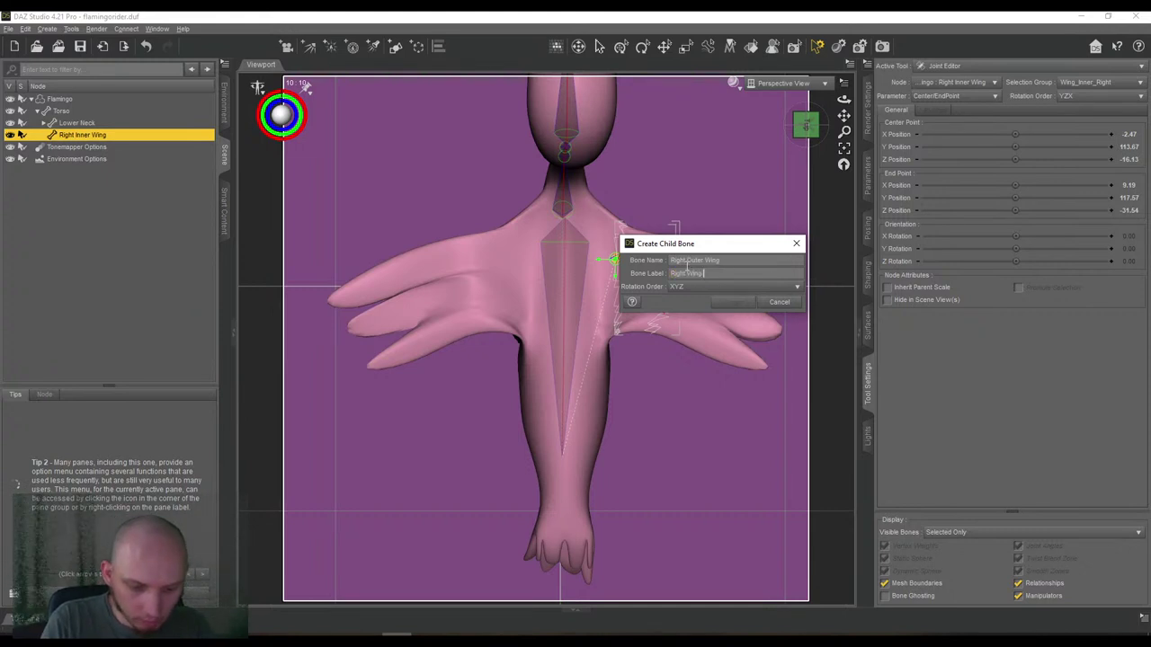
text(ip)
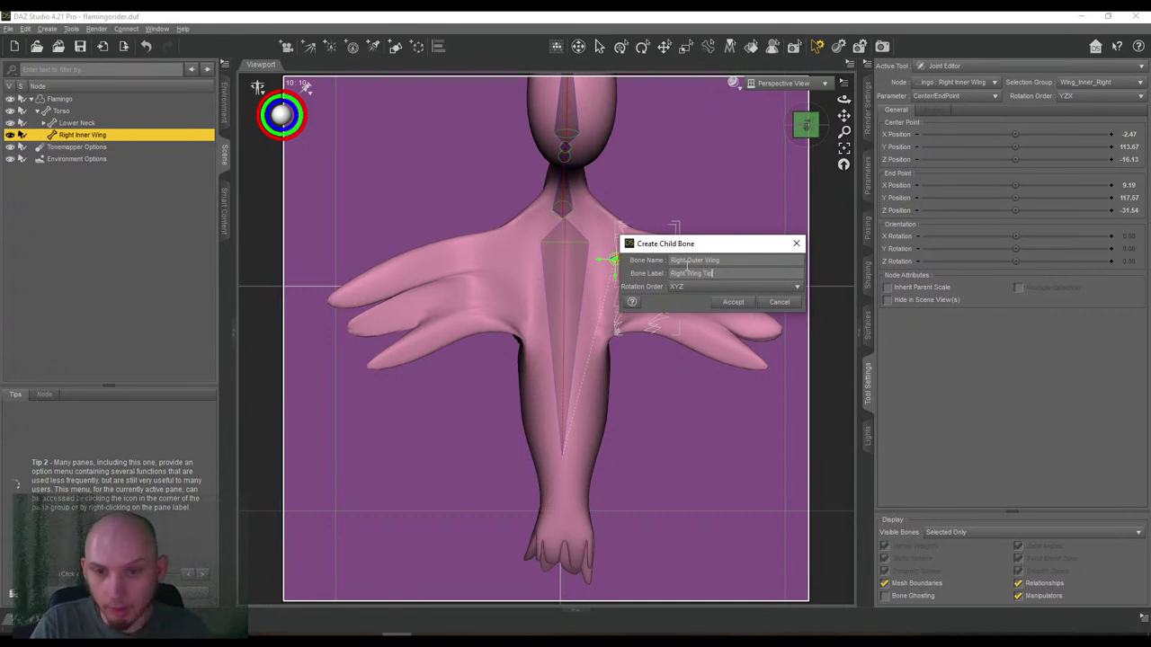
click(710, 286)
click(712, 322)
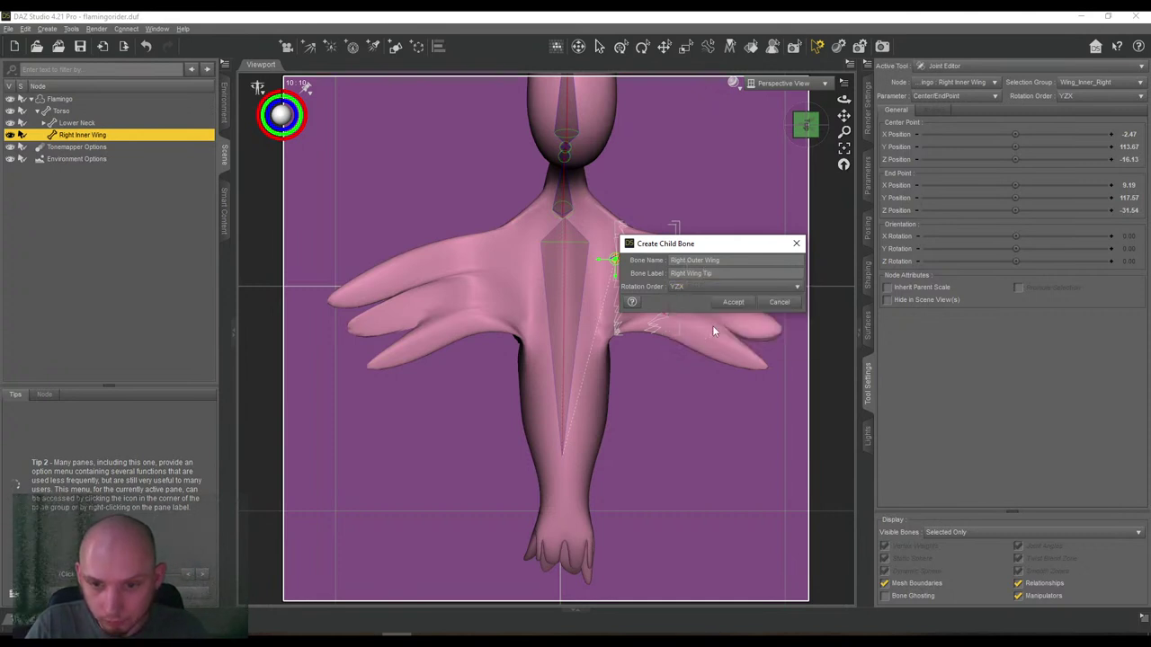
click(733, 303)
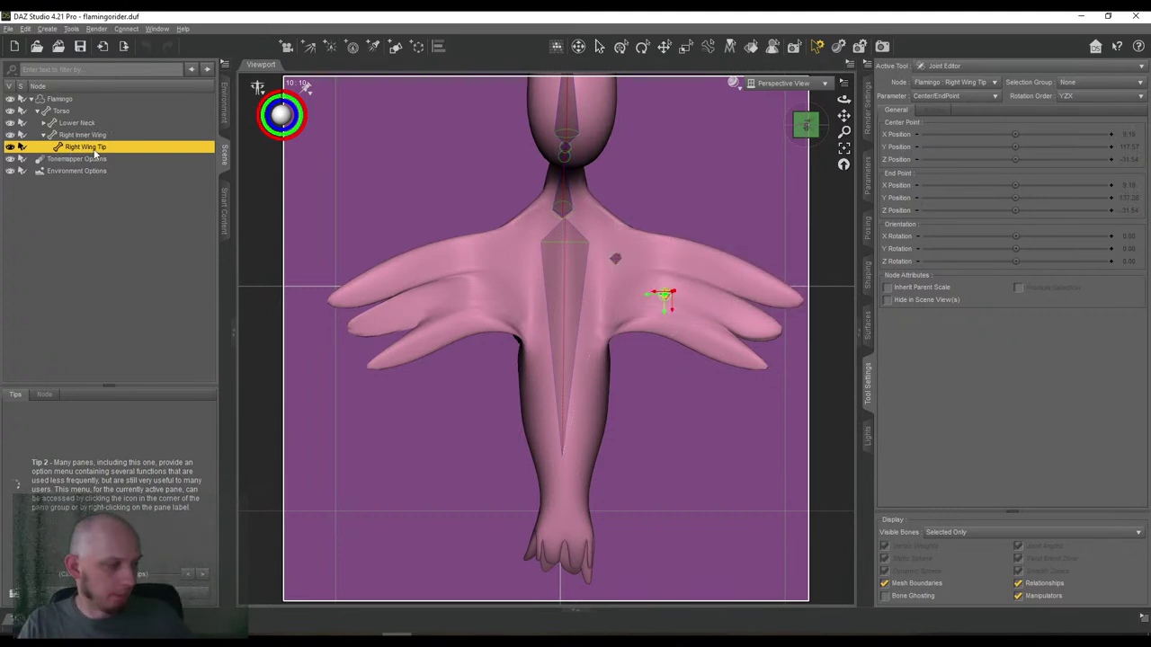
Assign the Wing_Outer_Right selection group to the Right Wing Tip bone.
click(1095, 83)
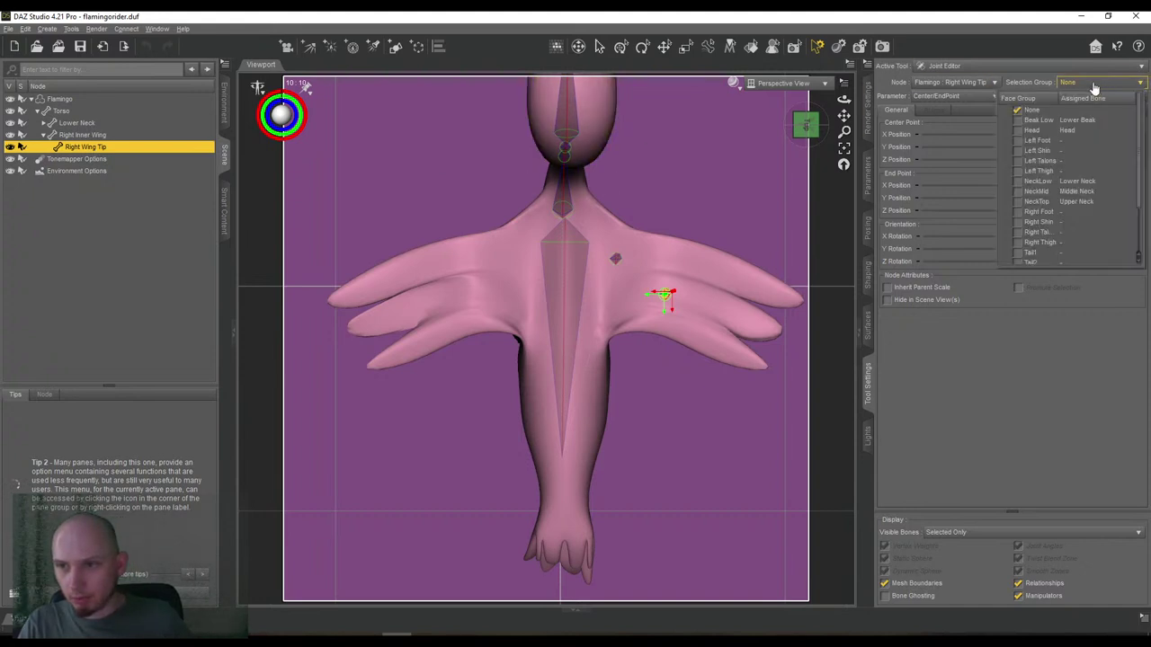
click(972, 85)
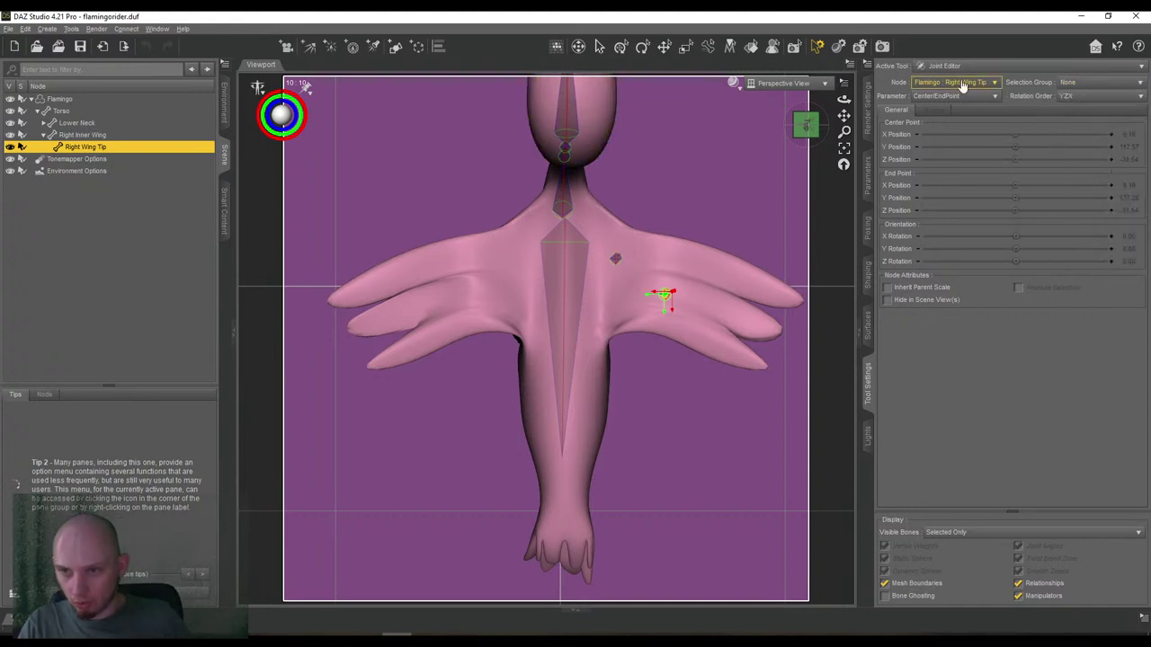
click(951, 85)
click(951, 85)
click(1084, 84)
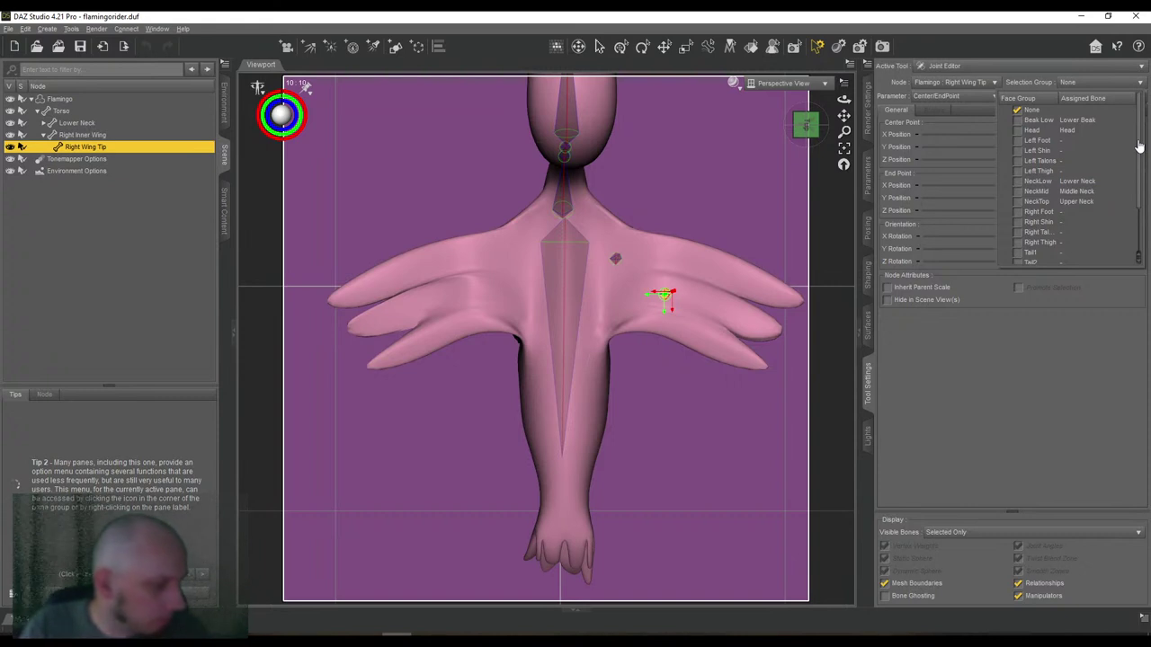
drag(1138, 146, 1144, 211)
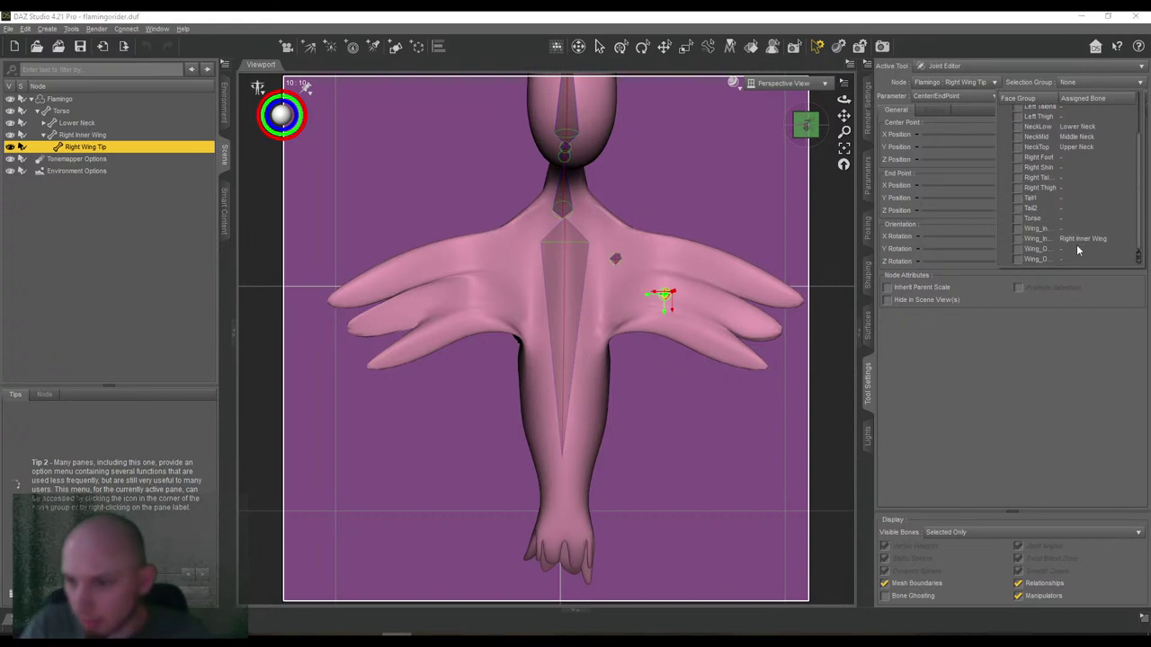
click(1016, 258)
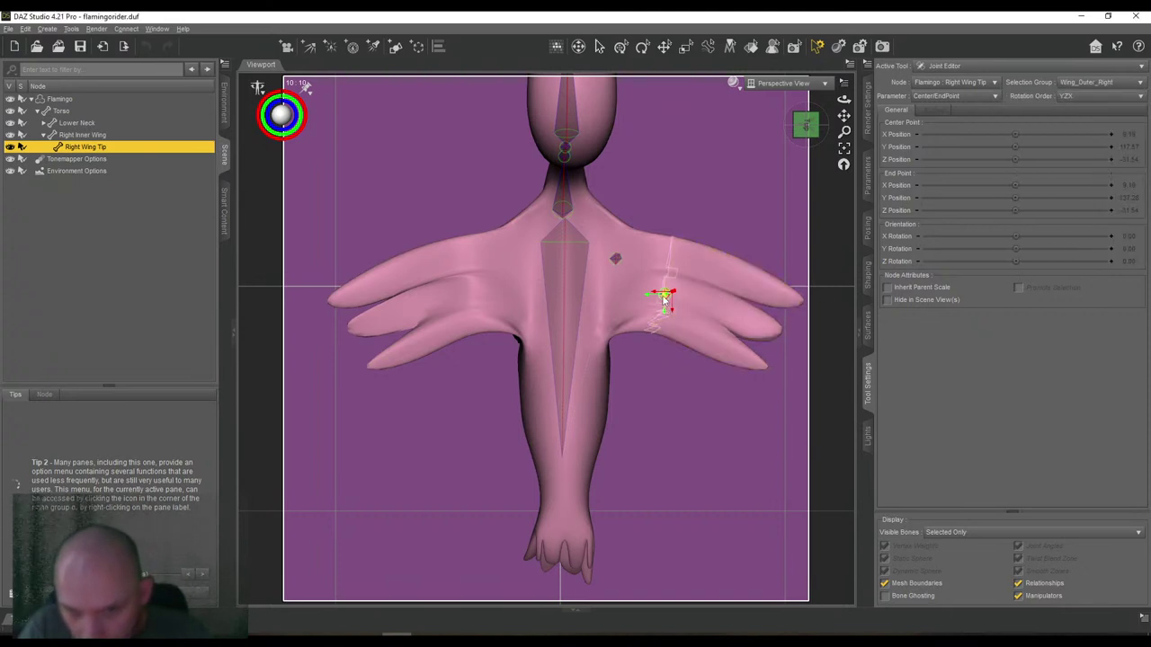
Place Right Wing Tip's center point mid-wing, about X 6.11, Z -31.73, and its end point at the feather tip, about X 21.78, Y 114.01, Z -68.98.
click(664, 288)
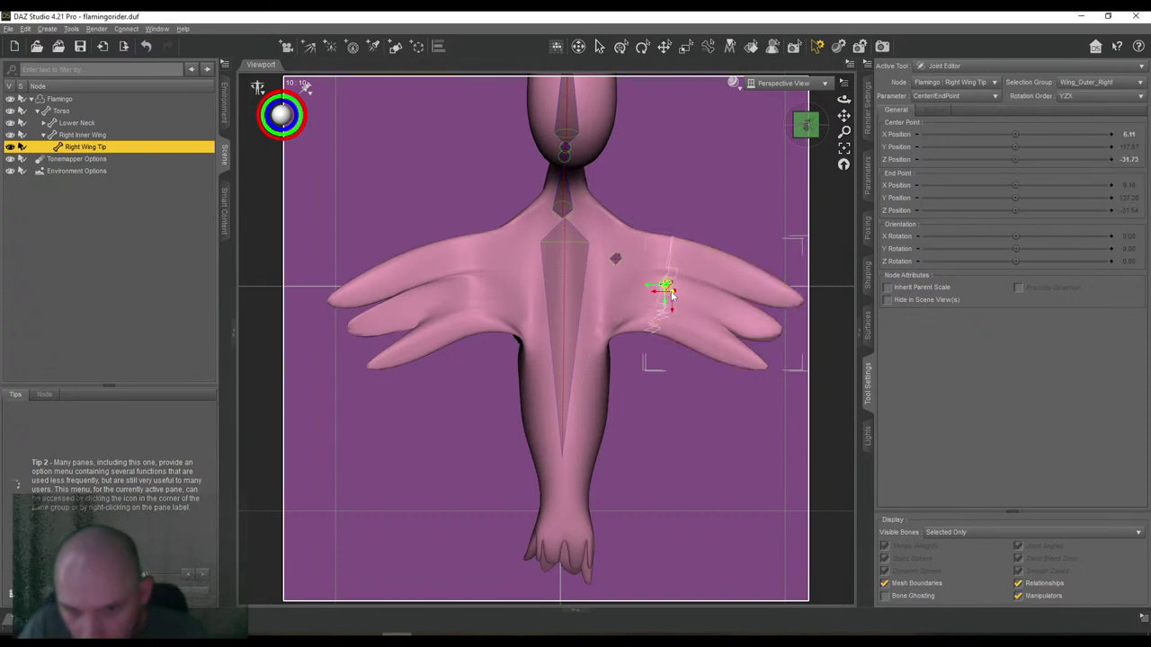
drag(739, 316, 797, 333)
drag(811, 138, 789, 254)
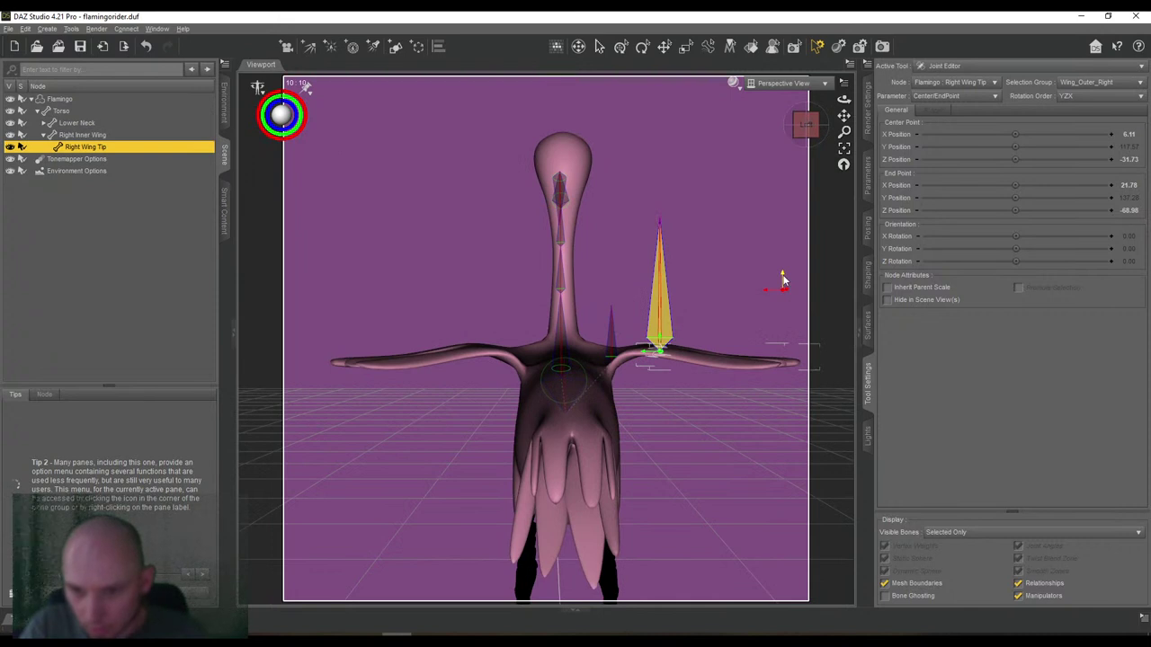
drag(786, 327, 785, 358)
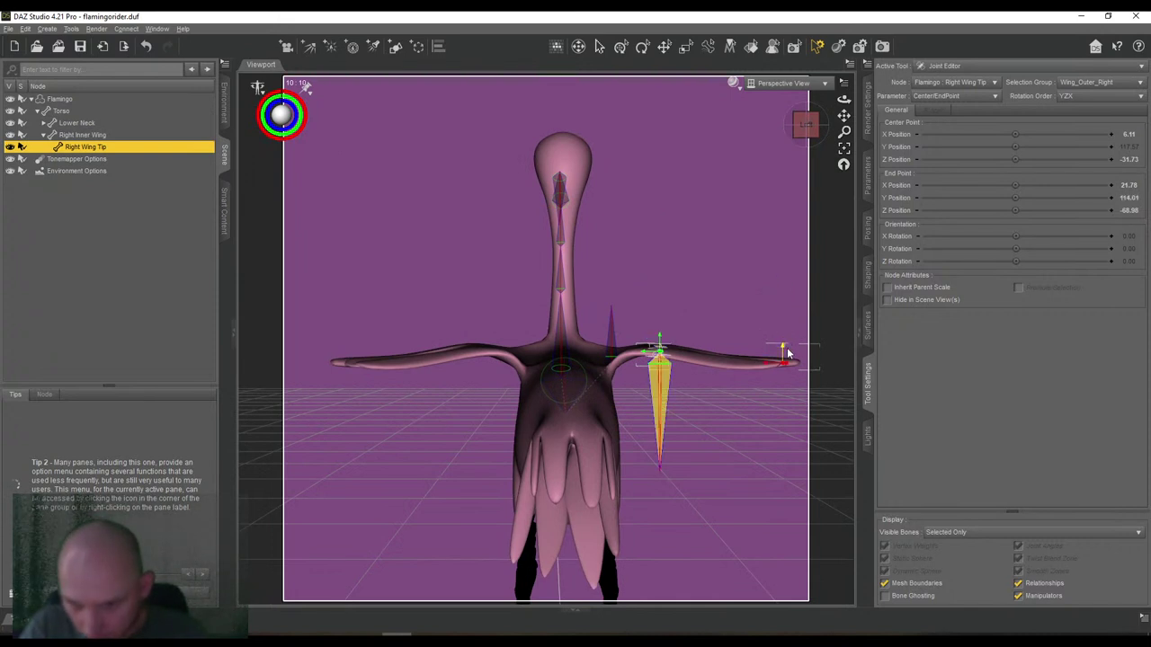
Create a child bone of Torso named and labelled Left Inner Wing, with rotation order YZX.
click(806, 120)
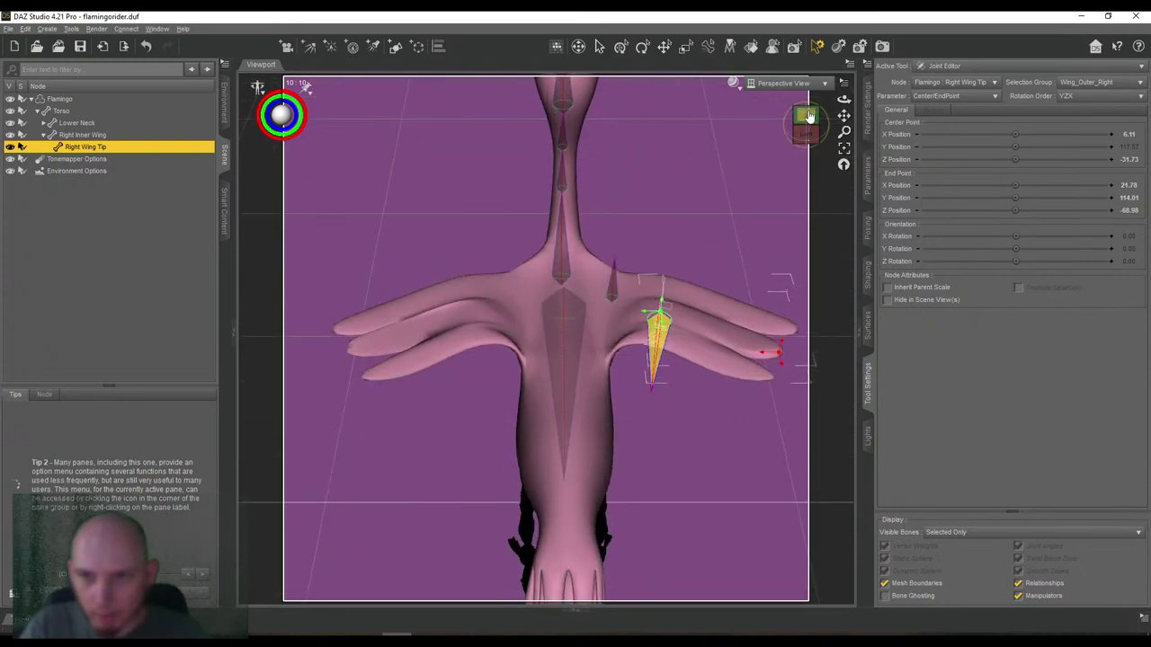
click(806, 120)
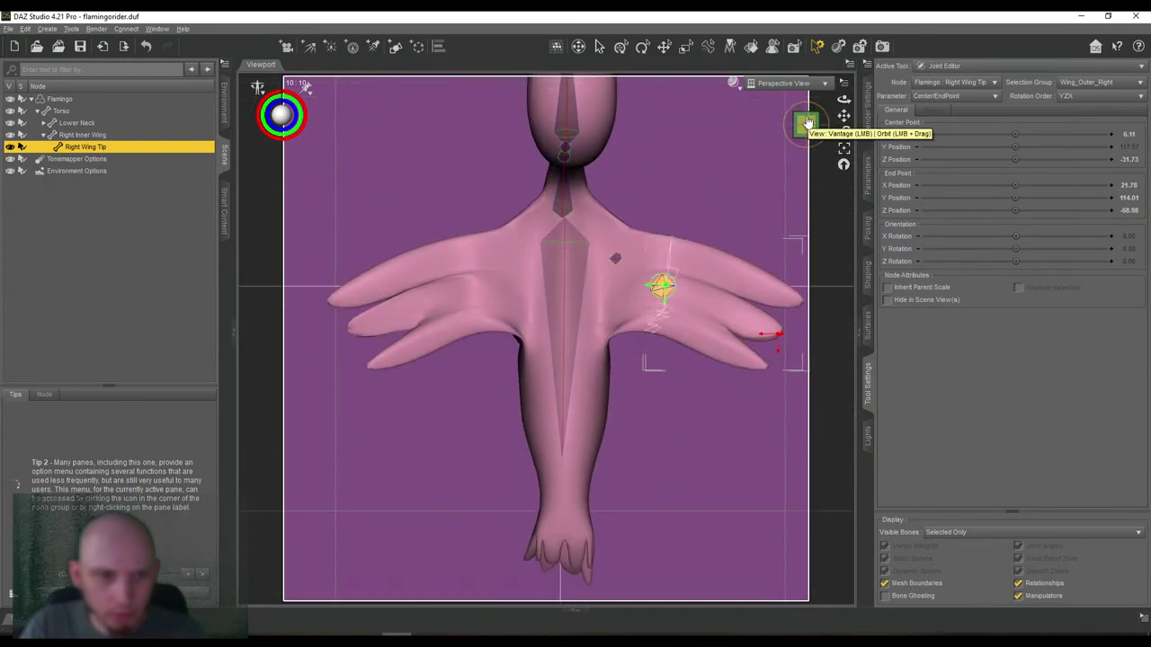
click(61, 110)
click(44, 135)
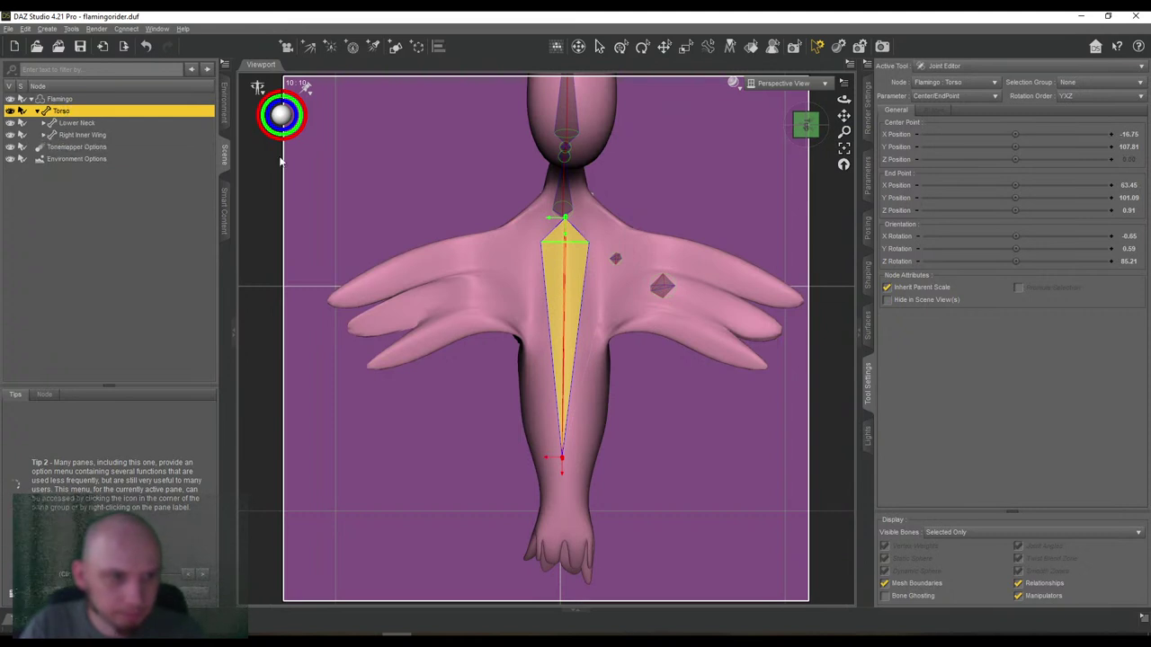
right_click(461, 187)
mouse_move(504, 208)
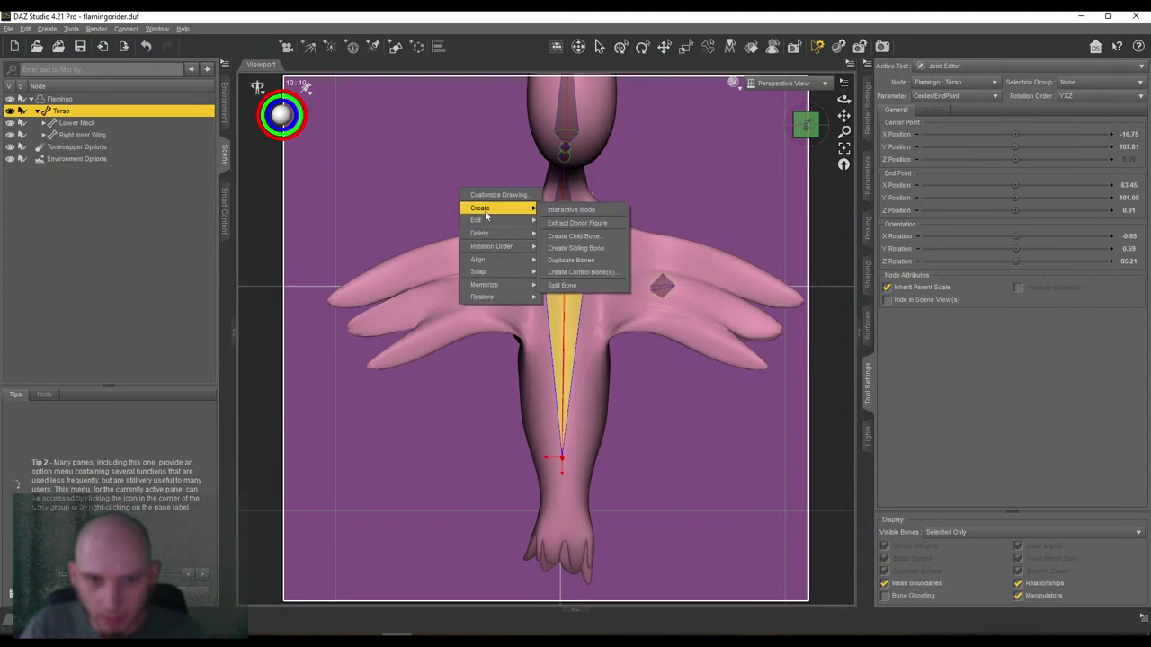
click(593, 238)
click(698, 261)
text(L)
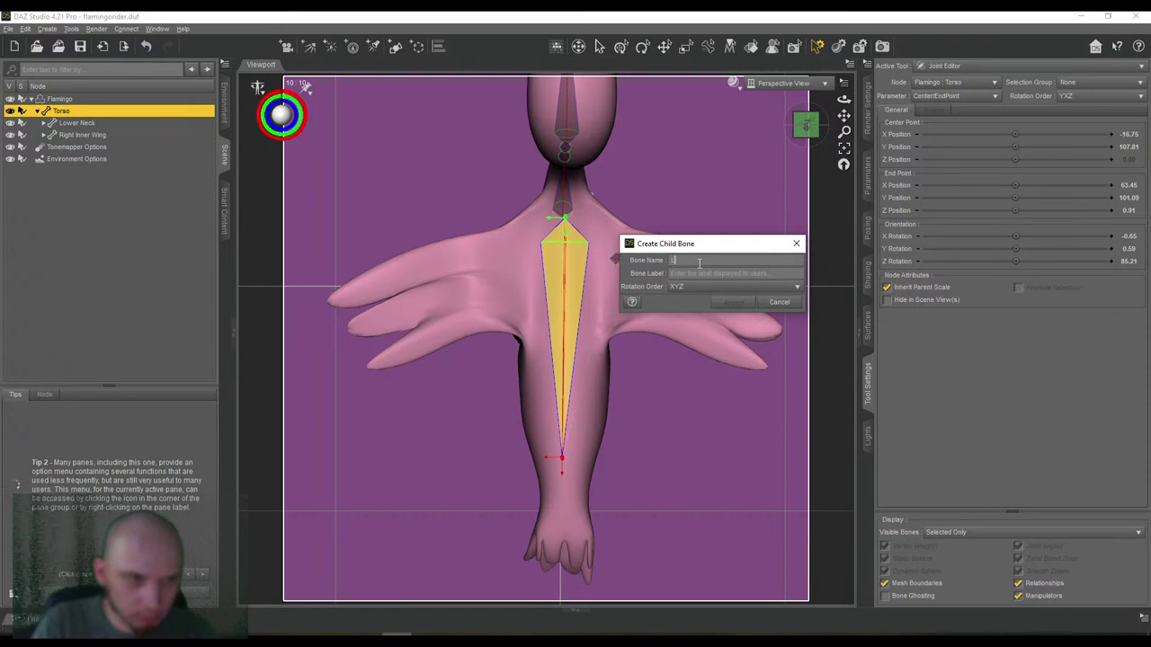
text(eft Inner)
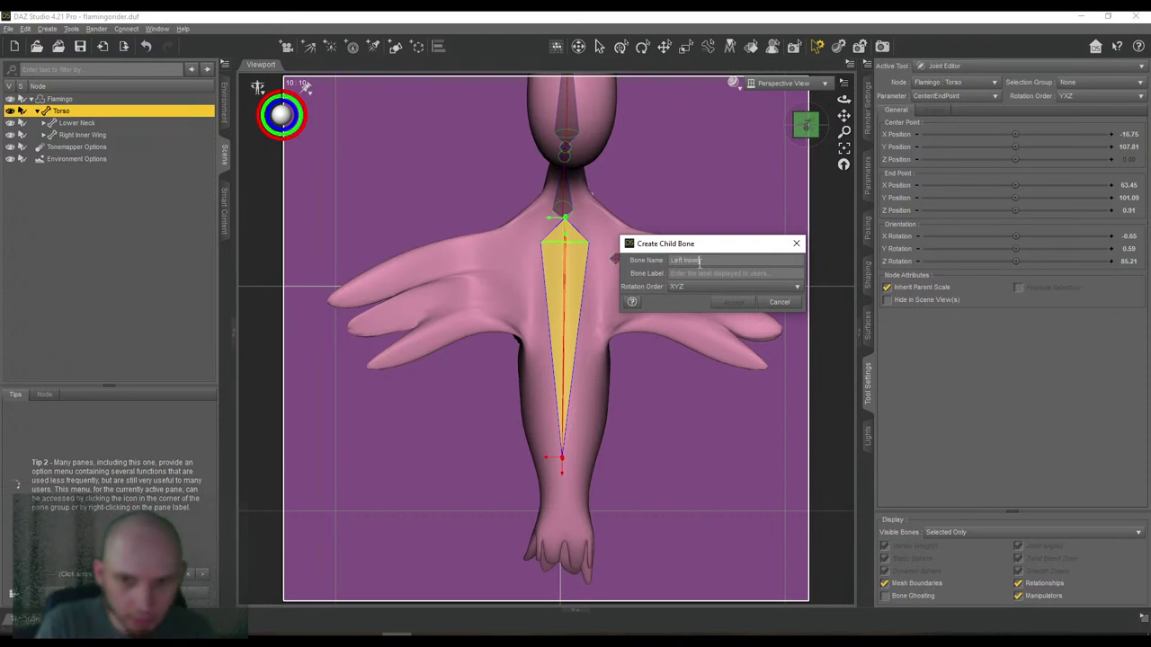
text( Wing)
key(Tab)
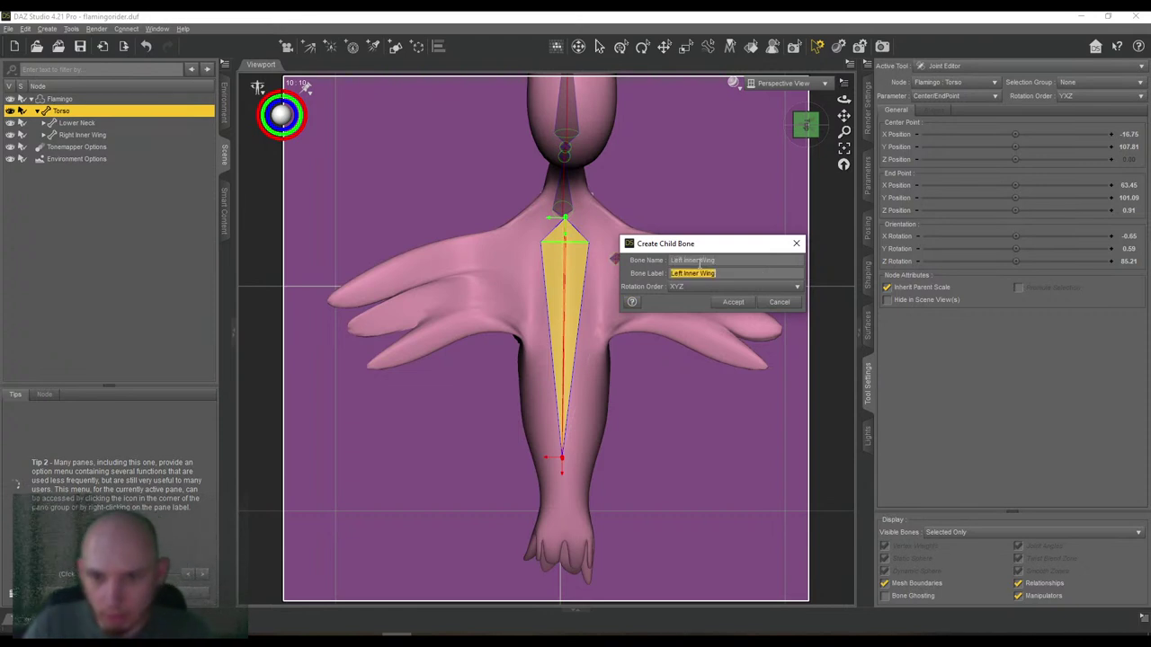
click(682, 289)
click(719, 326)
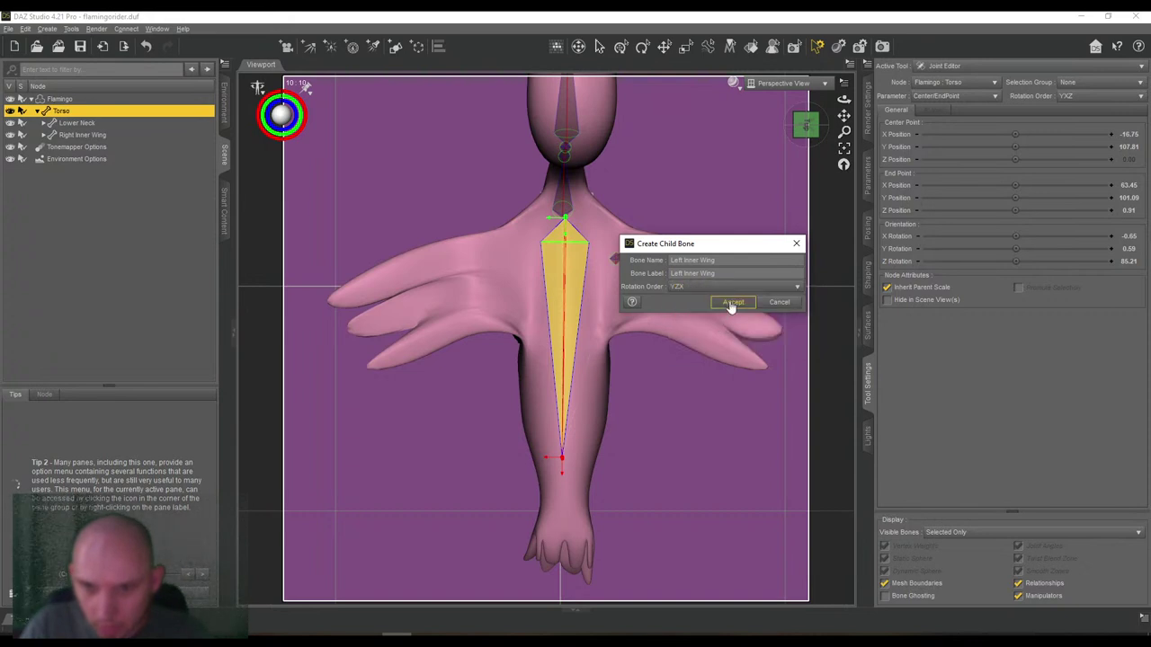
click(729, 306)
Assign Wing_Inner_Left to Left Inner Wing and place its center at about X 0.57, Z 17.54 and its end point at about X 9.03, Z 27.96.
click(1066, 83)
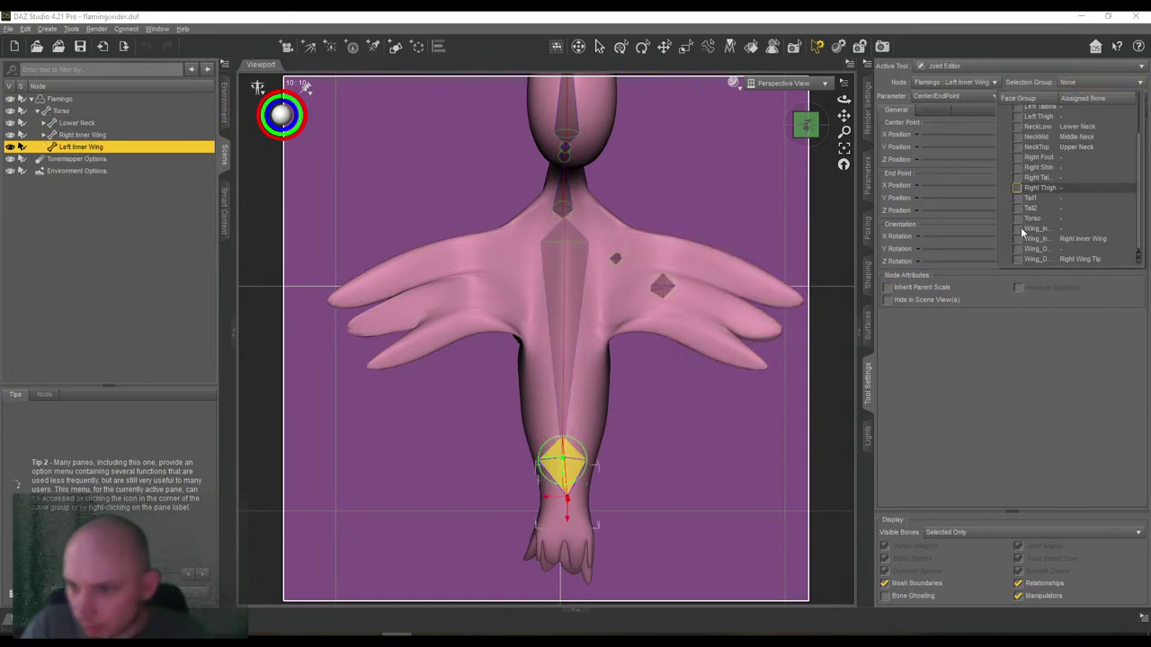
click(997, 229)
drag(563, 460, 512, 270)
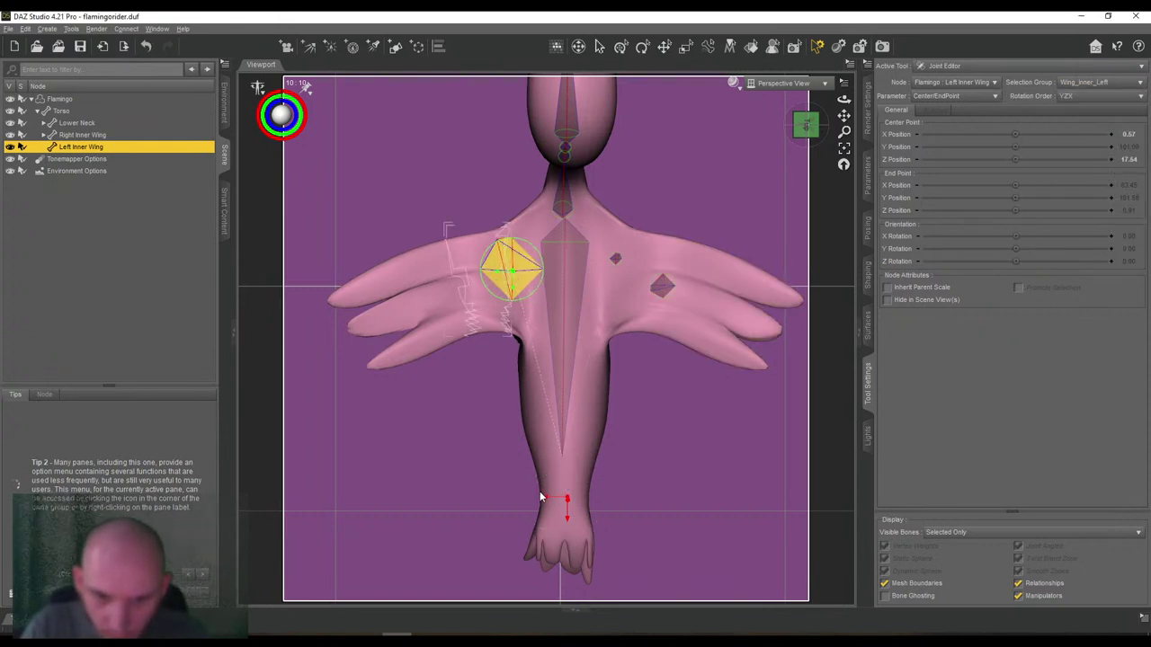
drag(460, 305, 460, 282)
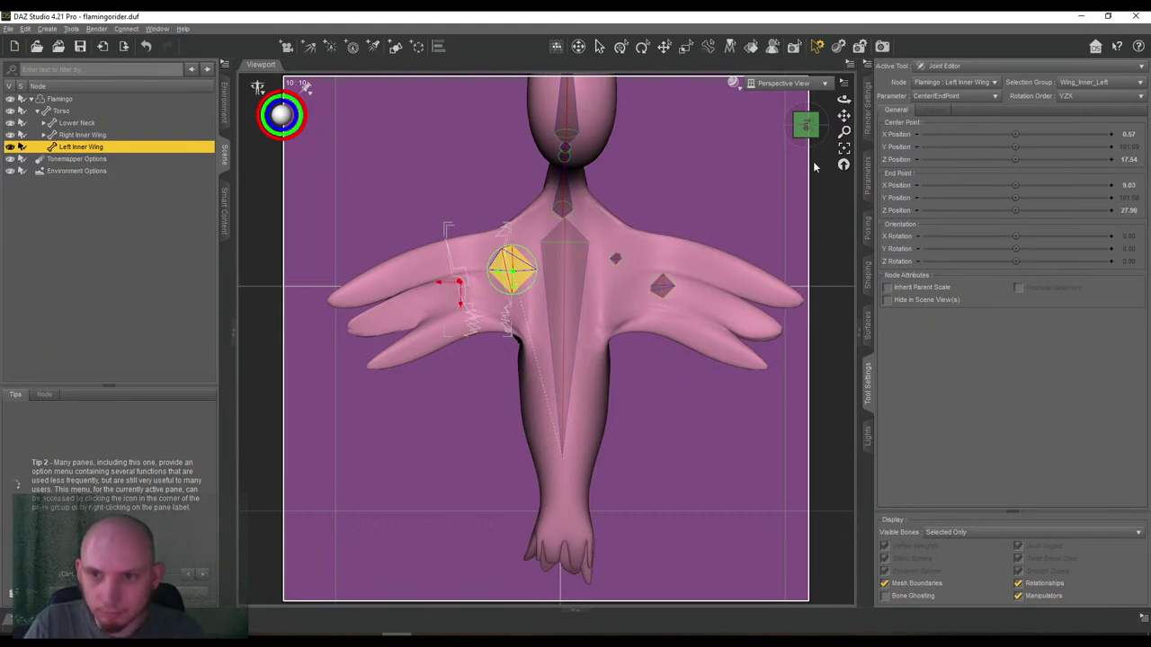
Move Left Inner Wing's end point onto the wing, about Y 118.14, Z 31.54, and raise its center point to about Y 117.43, Z 19.38.
drag(805, 123, 807, 139)
click(806, 138)
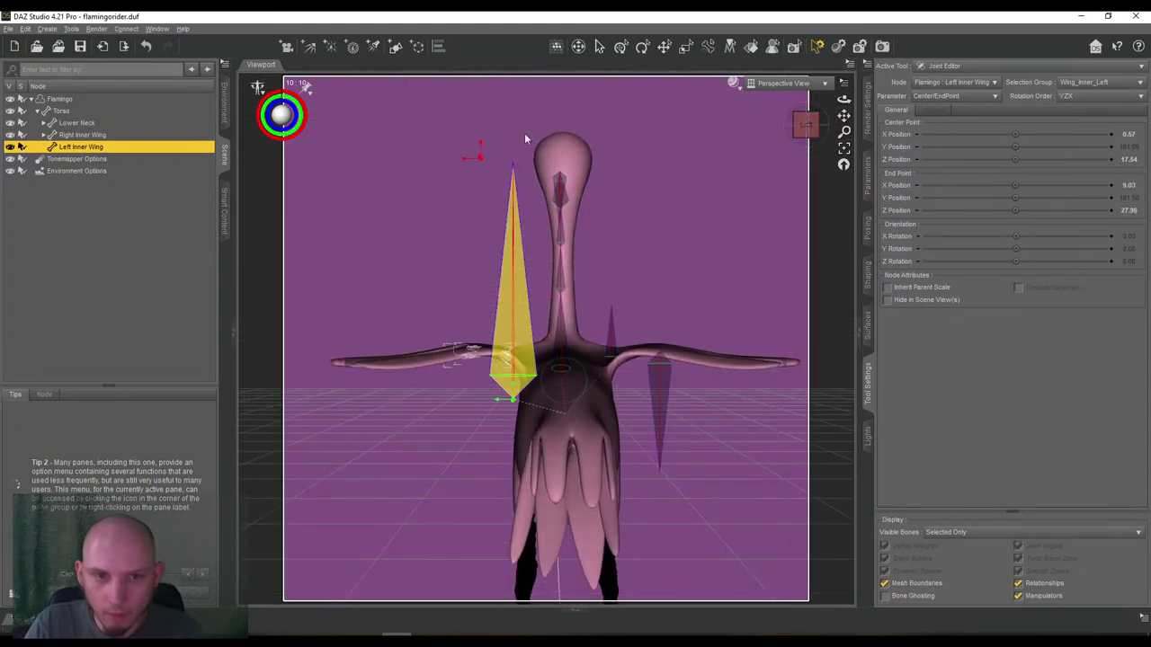
mouse_move(479, 155)
mouse_down()
mouse_move(476, 341)
mouse_move(455, 351)
mouse_up()
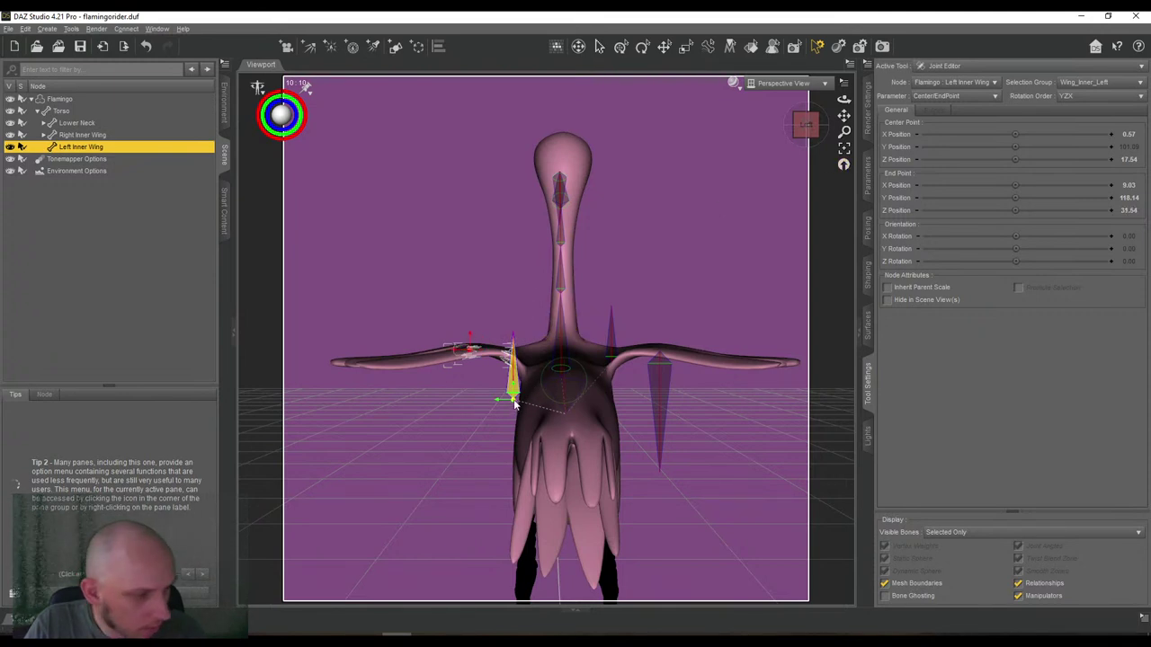
drag(512, 387, 509, 357)
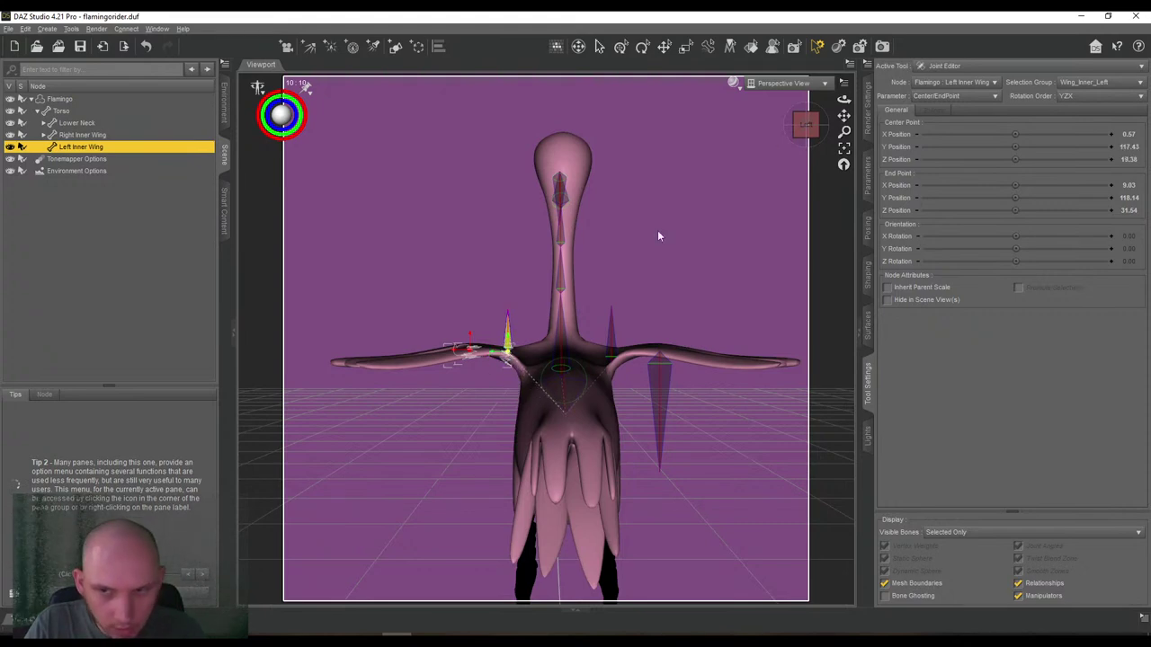
Fine-tune Left Inner Wing from above, with its end point at about X 7.88, Z 32.70 and its center point at about X 2.31, Z 18.41.
drag(807, 122, 807, 133)
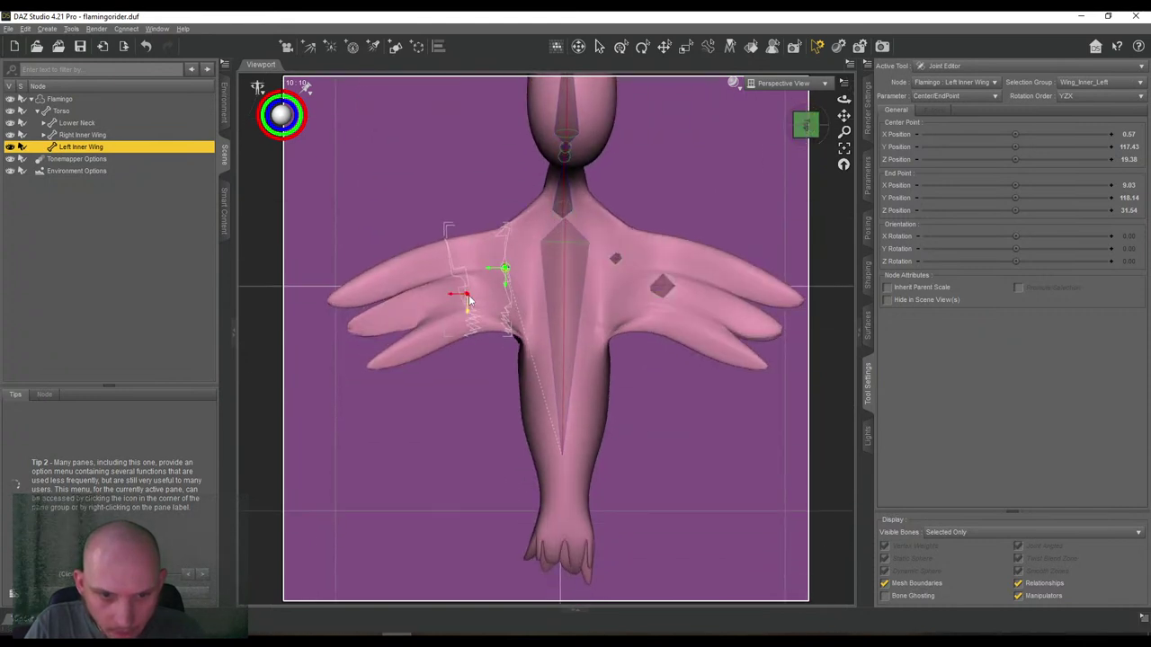
drag(465, 295, 461, 290)
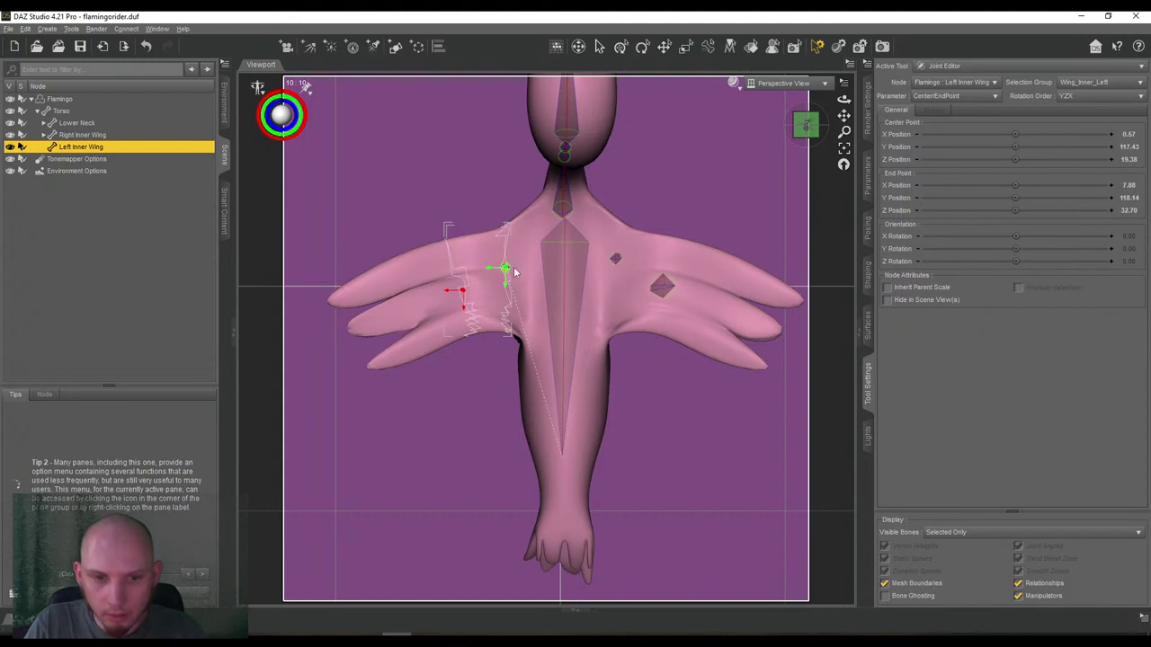
drag(509, 274, 511, 279)
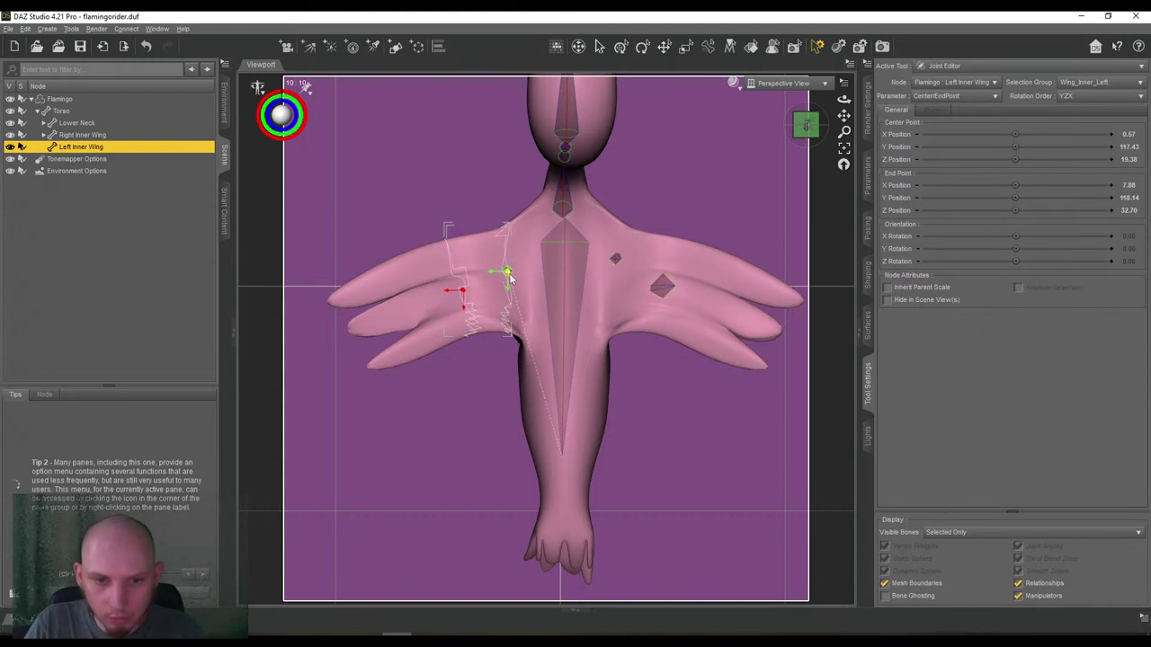
Create a child bone of Left Inner Wing named and labelled Left Wing Tip, with rotation order YZX.
right_click(641, 167)
mouse_move(693, 182)
click(771, 208)
click(693, 260)
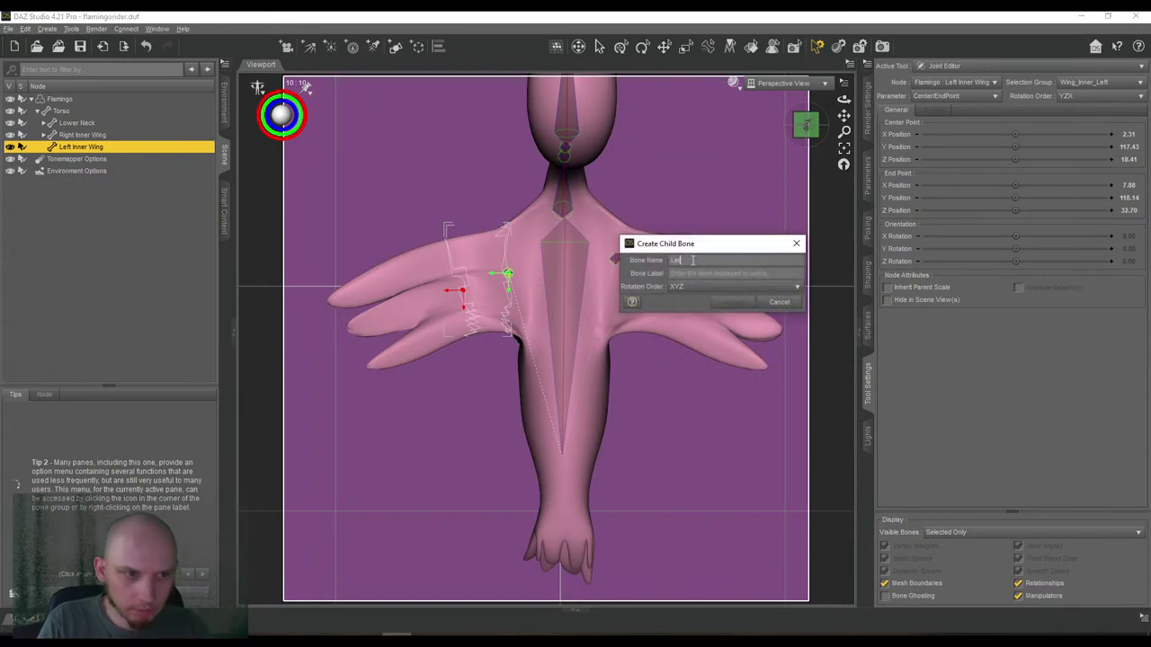
text(Left Wing Tip)
key(Tab)
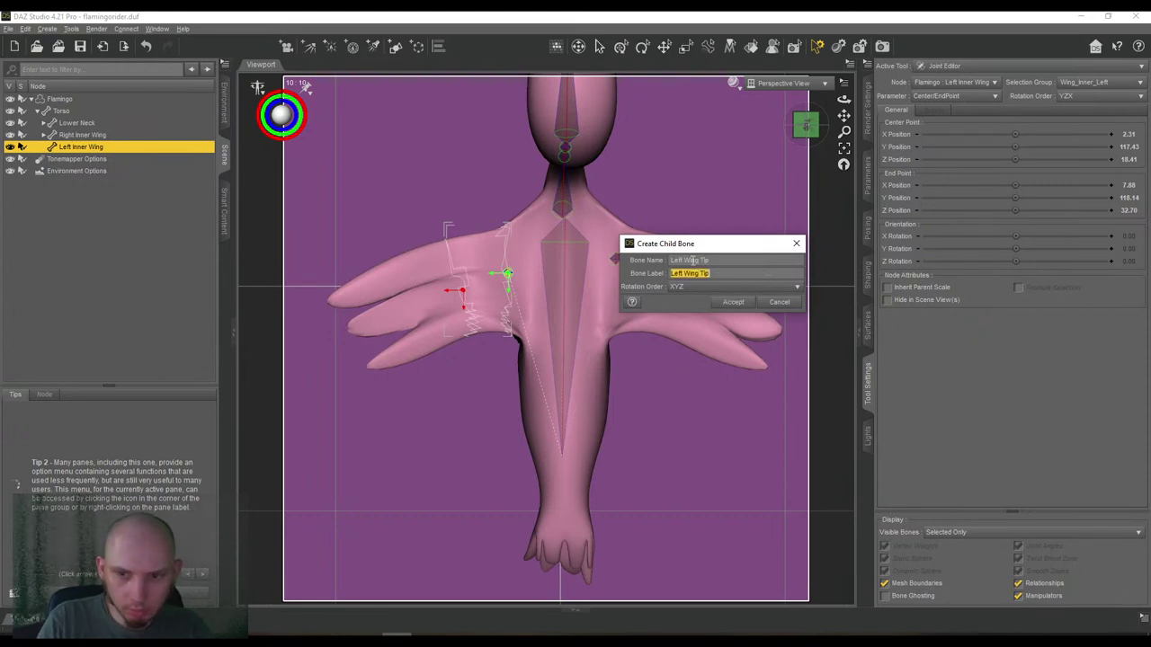
click(711, 286)
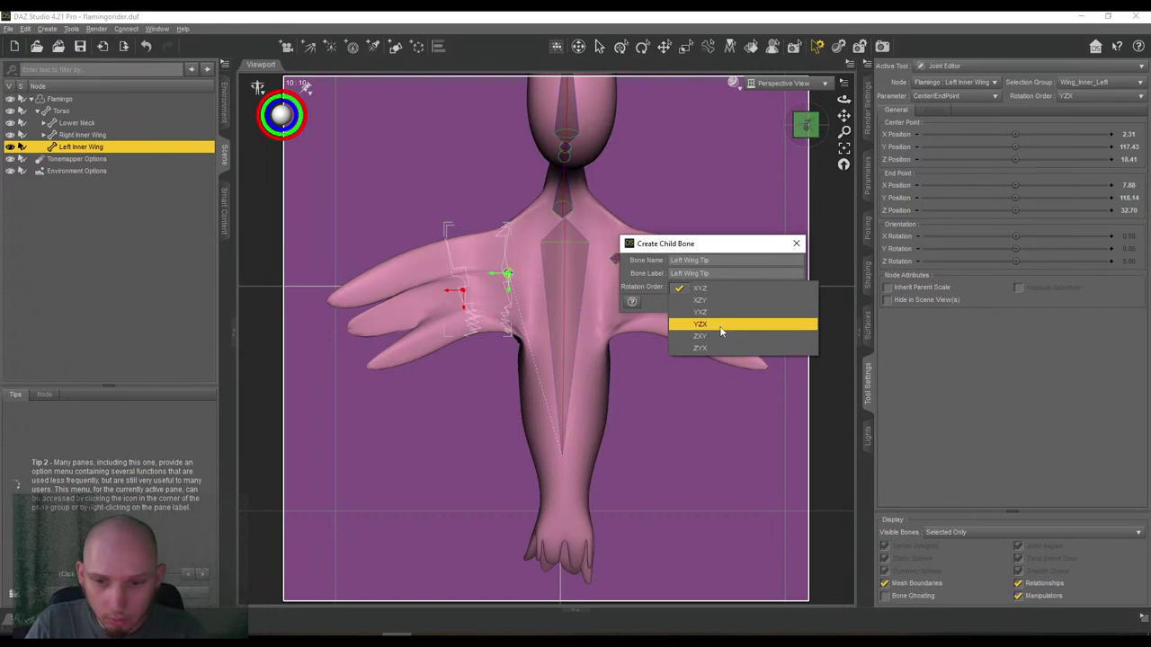
click(720, 326)
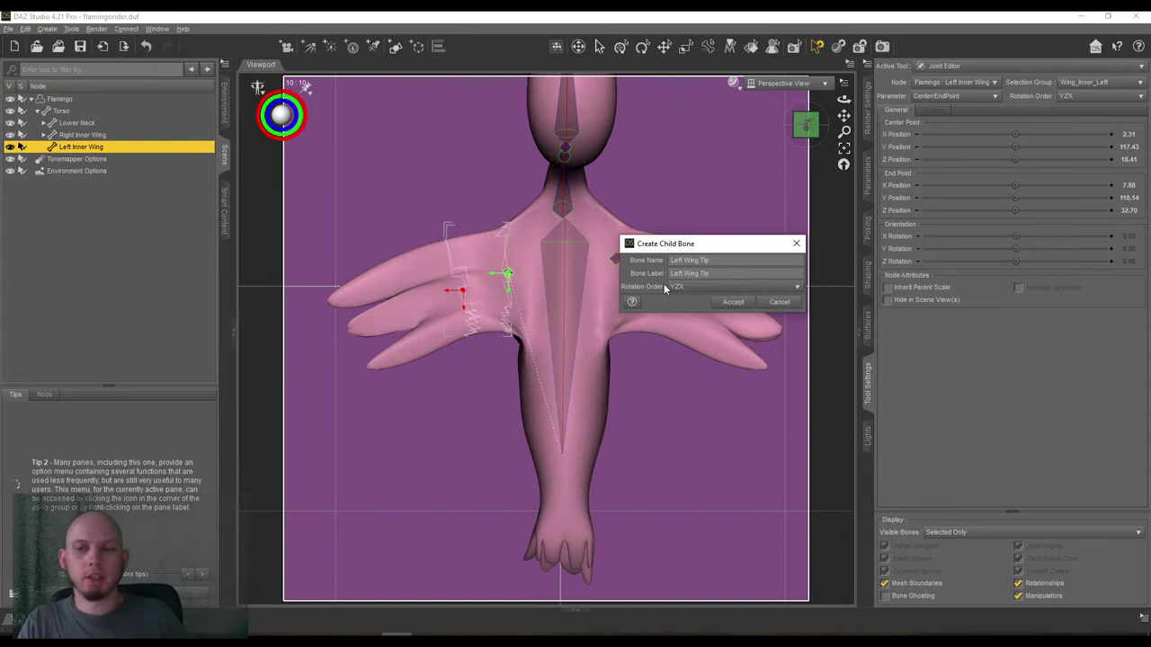
click(732, 302)
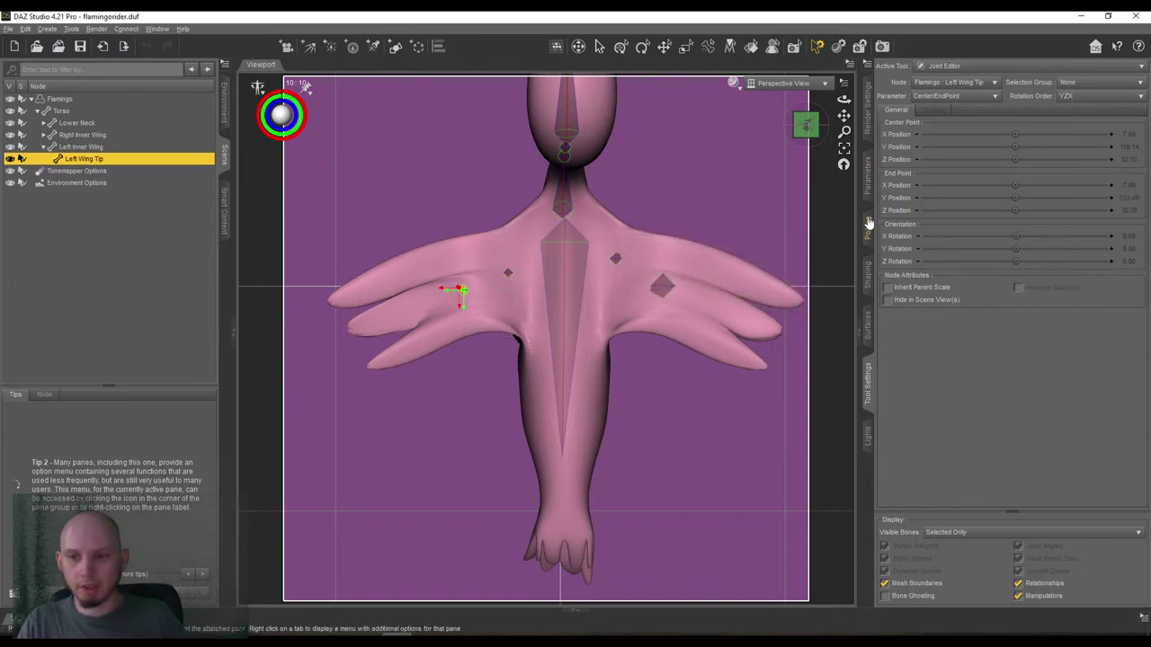
Review Left Wing Tip's rotation parameters and examine the wing bones from the side and from behind.
click(868, 232)
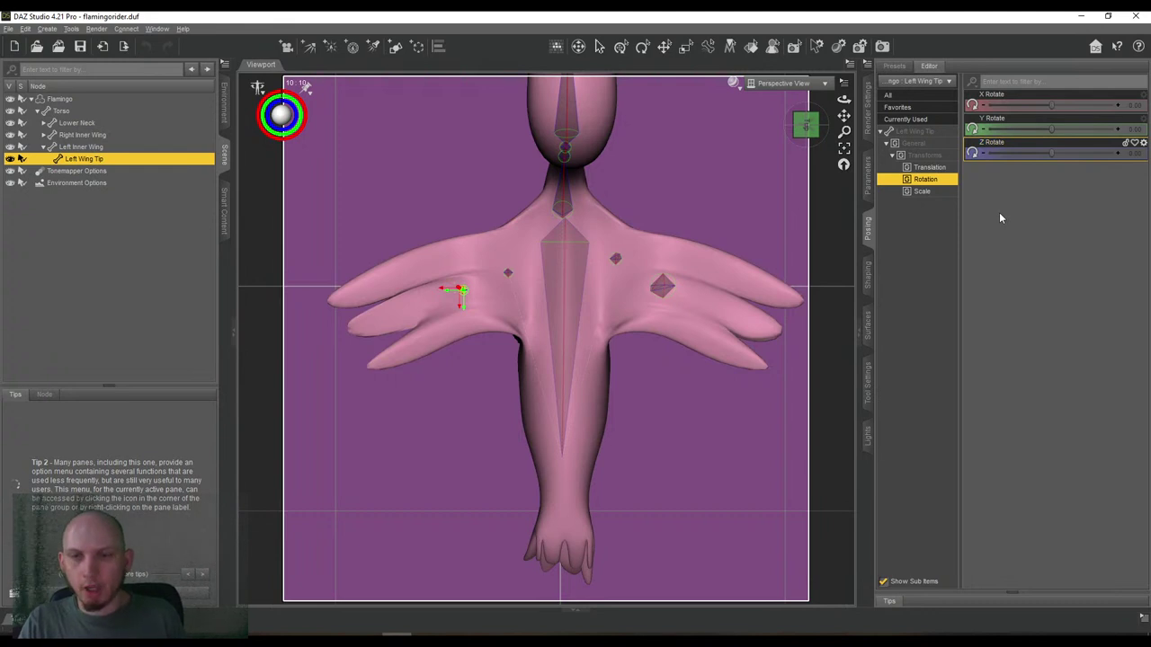
click(869, 345)
click(869, 385)
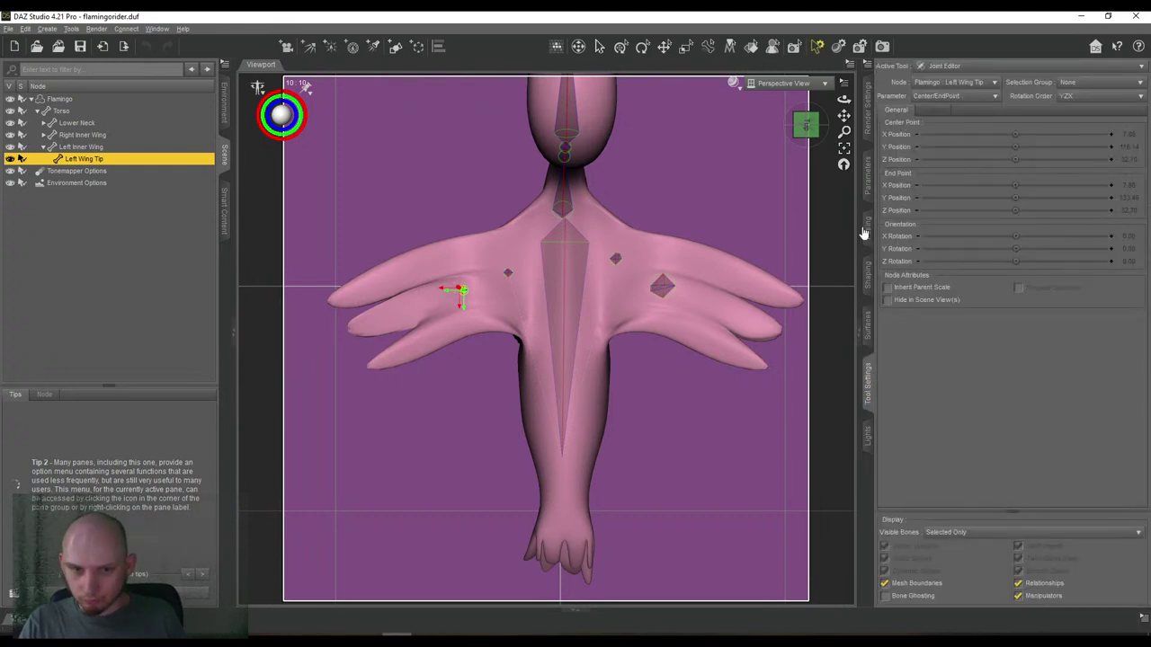
drag(802, 135, 845, 115)
click(807, 142)
click(803, 135)
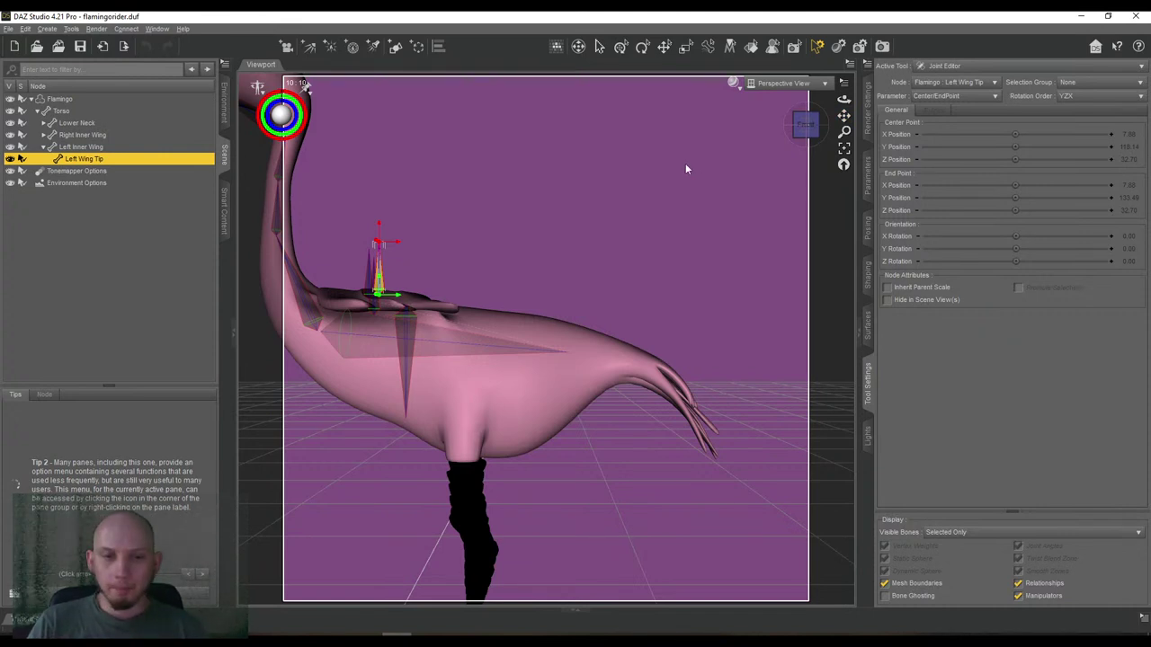
drag(843, 115, 847, 116)
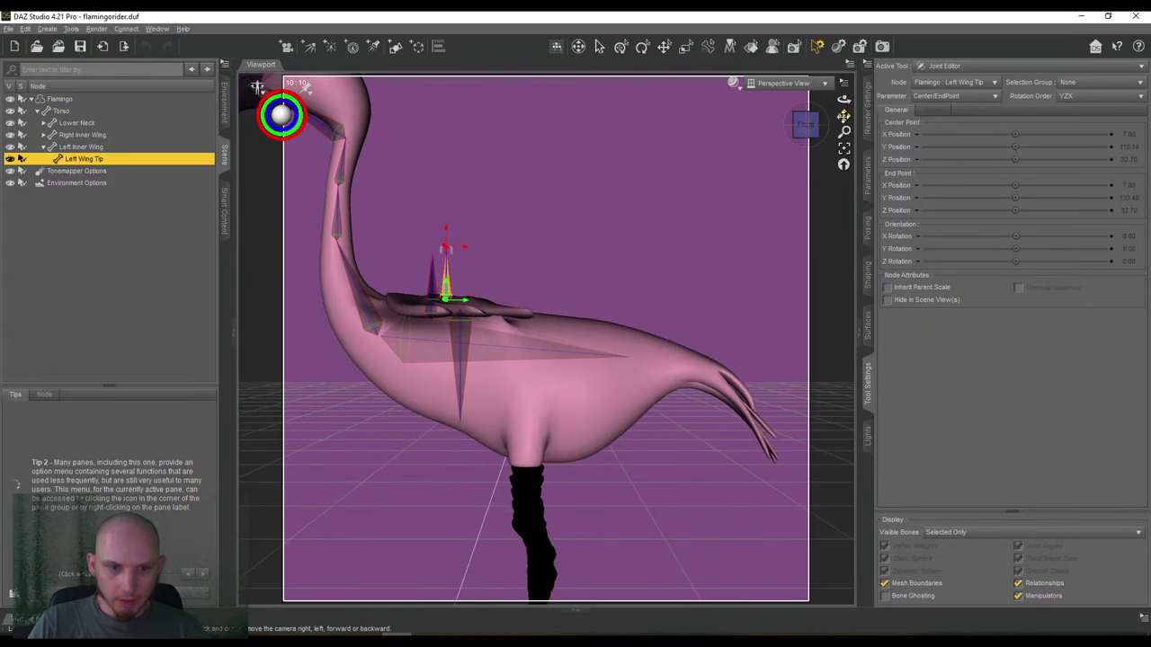
click(806, 126)
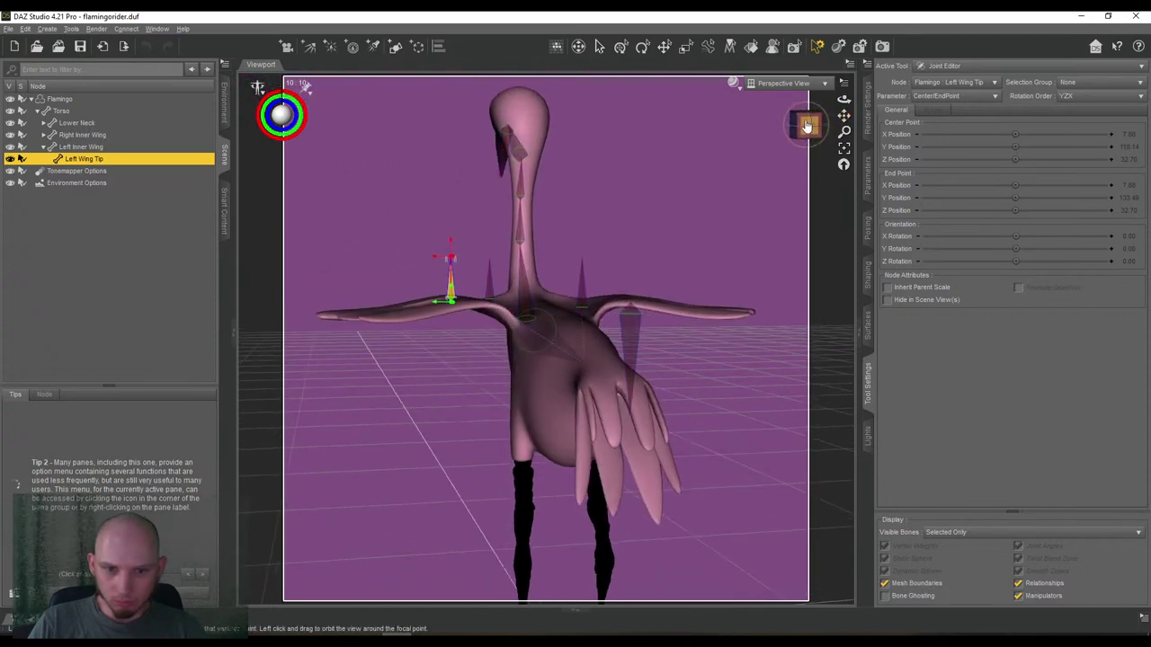
Assign Wing_Outer_Left to Left Wing Tip and move its end point to the wing's outer tip, about Y 115.18, Z 79.51.
click(1061, 82)
click(1032, 248)
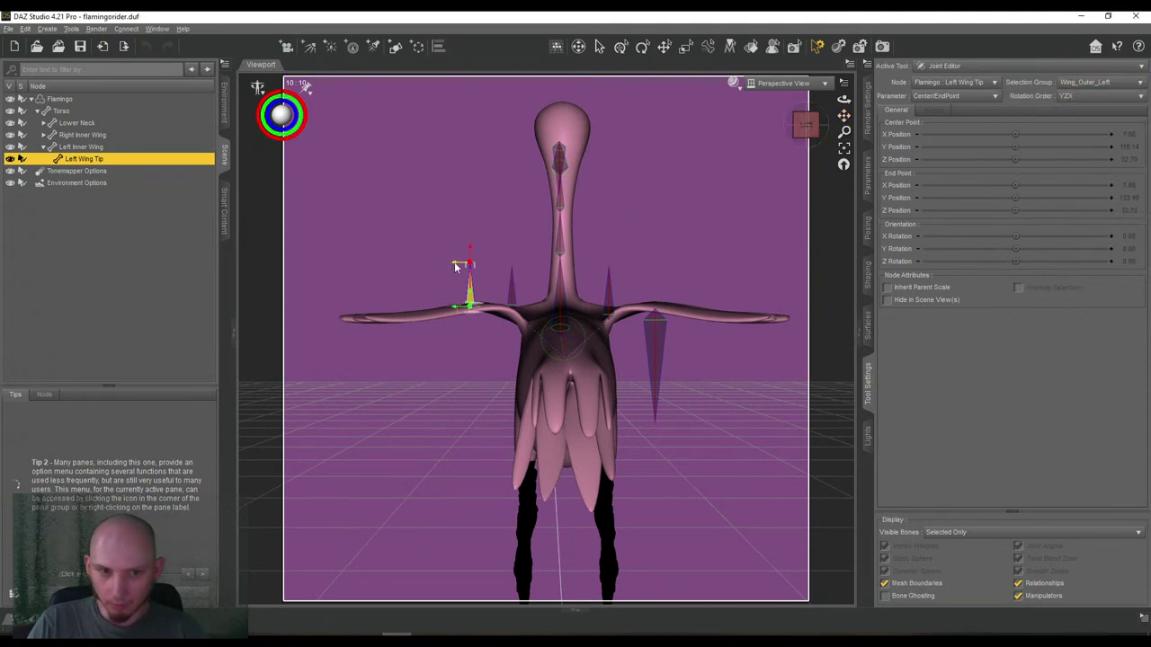
drag(340, 326, 334, 314)
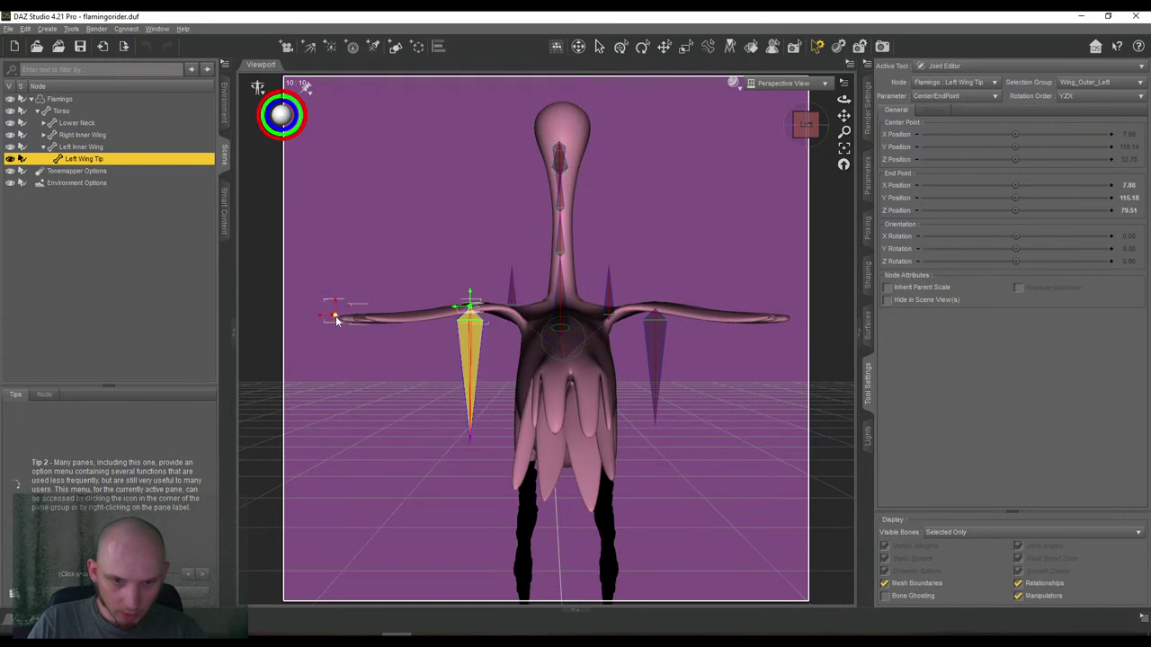
Refine Left Wing Tip's end point from above to about X 19.51, Z 74.90, and align the bone's orientation.
click(806, 120)
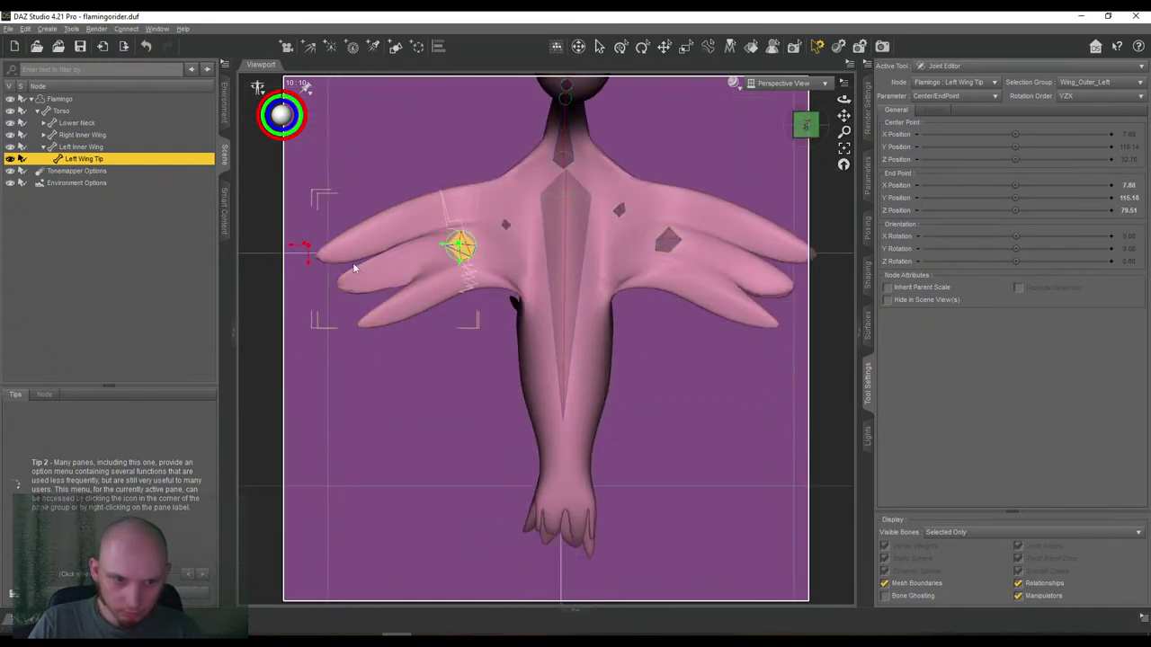
drag(312, 258, 324, 284)
right_click(694, 142)
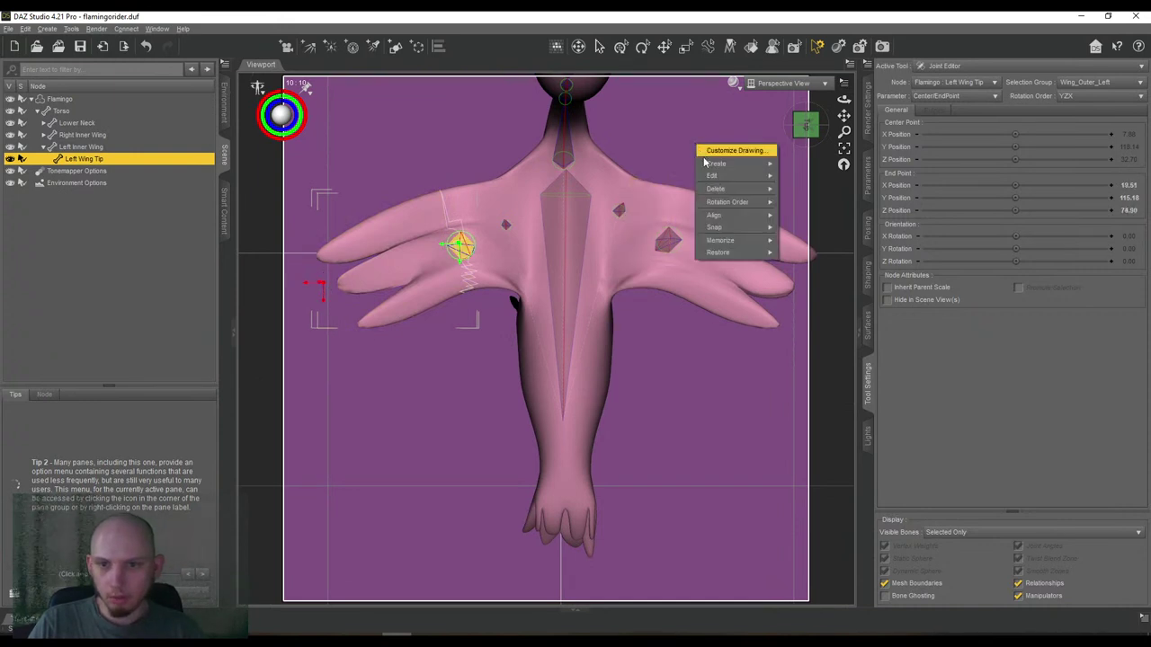
click(796, 226)
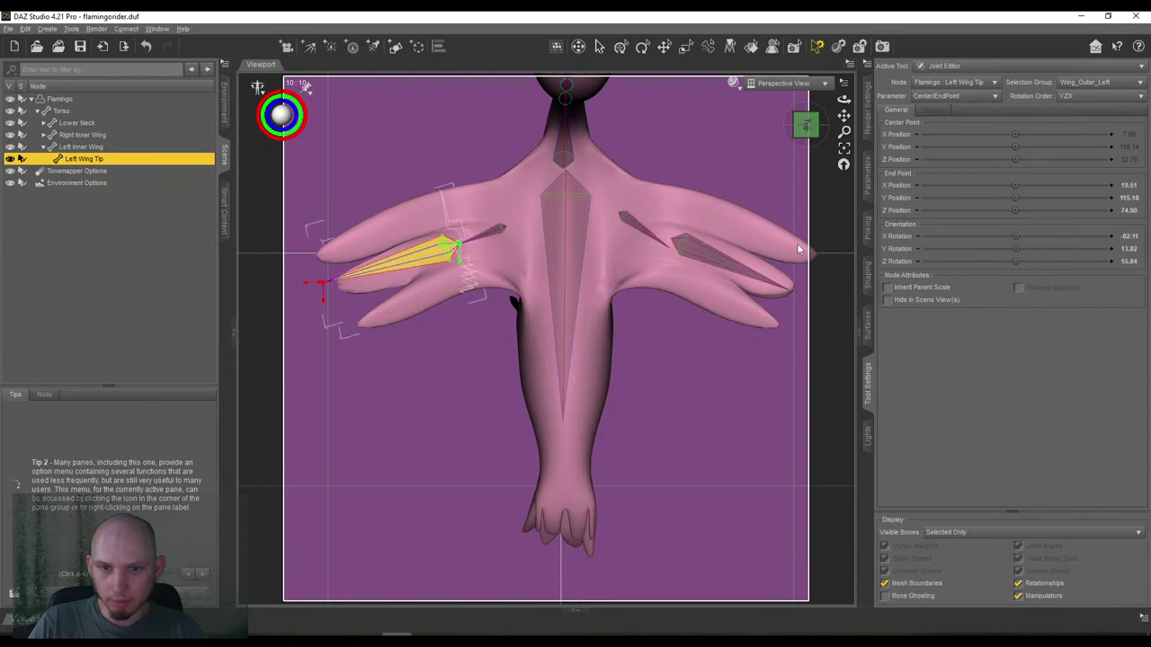
Create a child bone of Torso named and labelled Right Thigh, with rotation order YZX.
drag(807, 126, 849, 85)
scroll(780, 196, up, 2)
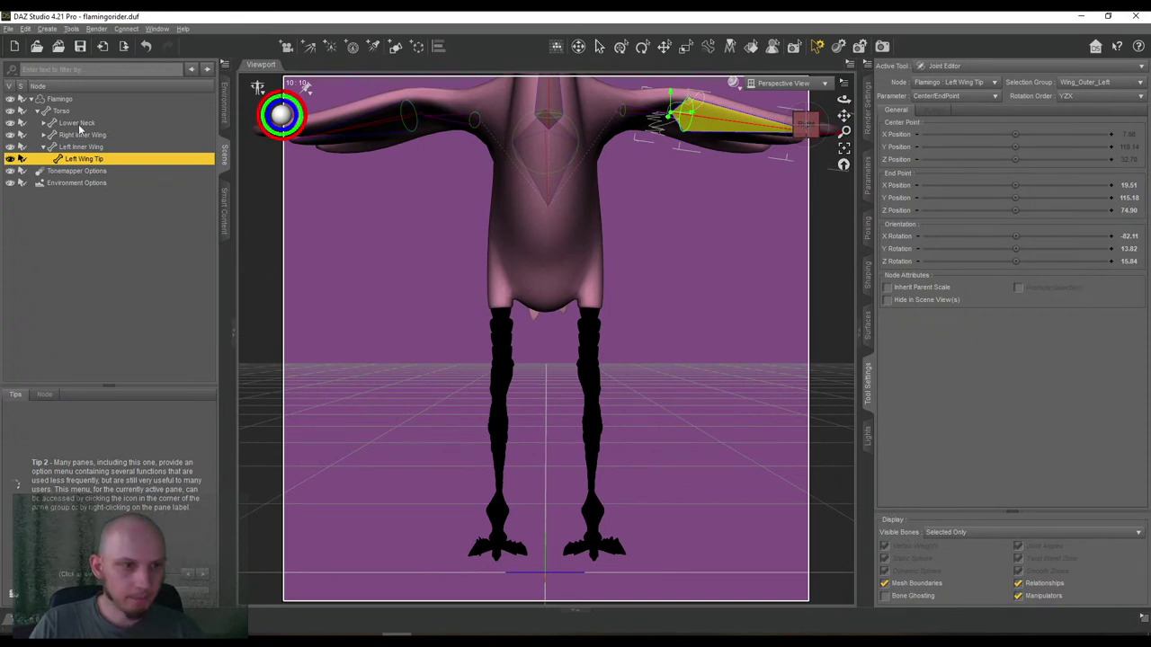
click(44, 148)
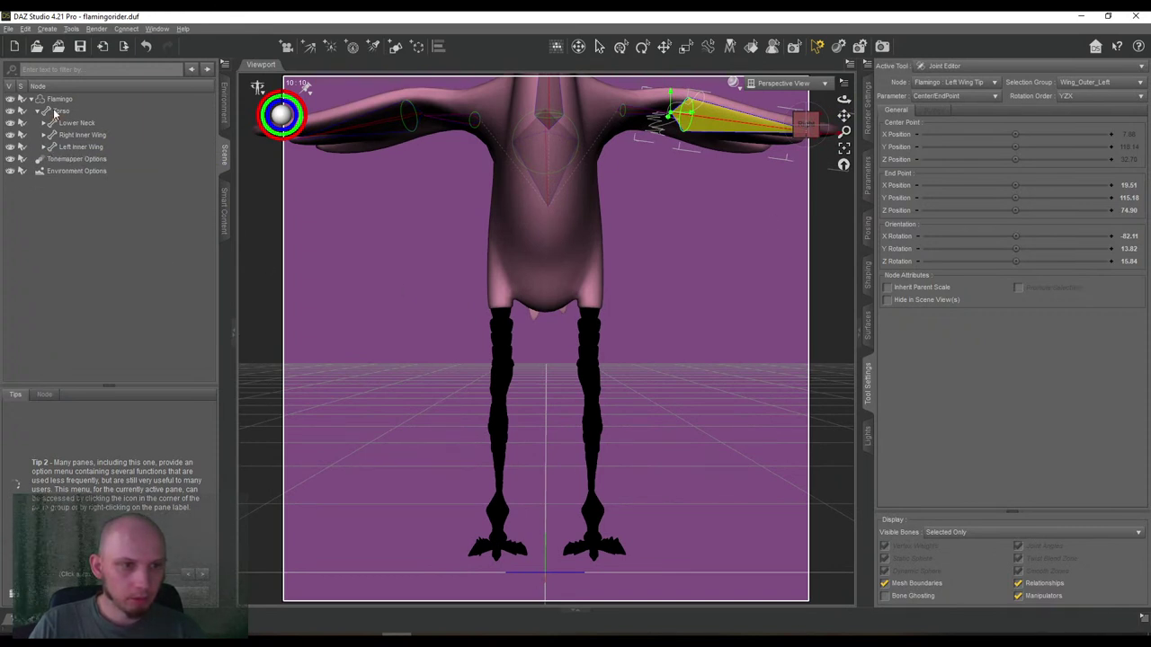
click(57, 112)
right_click(639, 235)
mouse_move(651, 256)
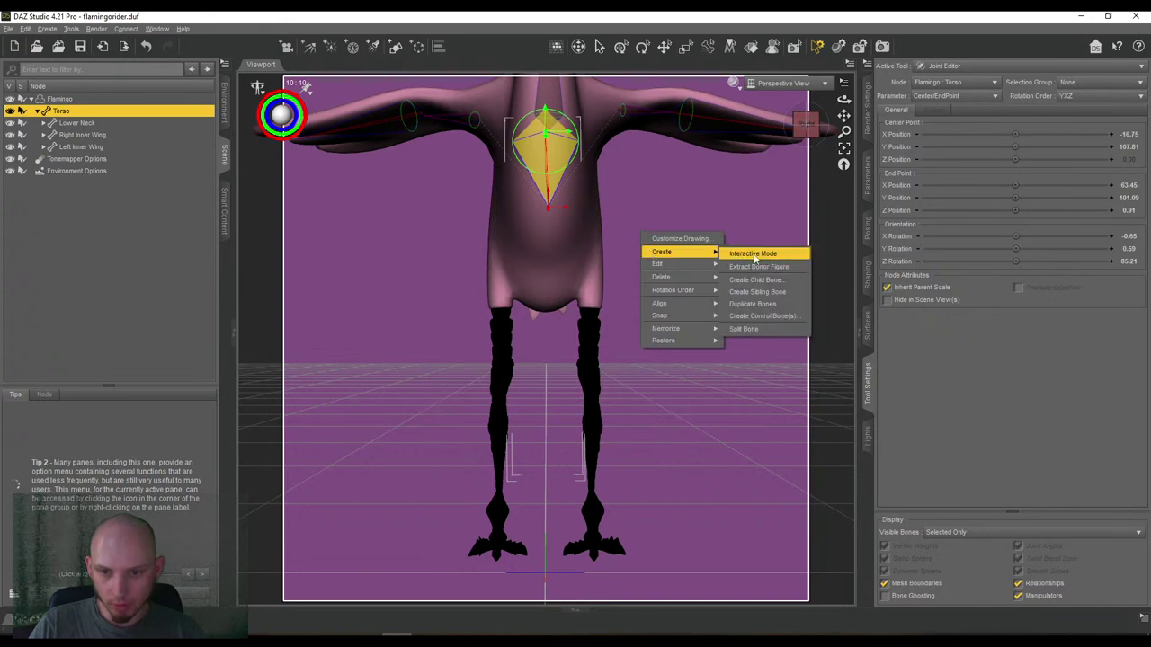
click(755, 279)
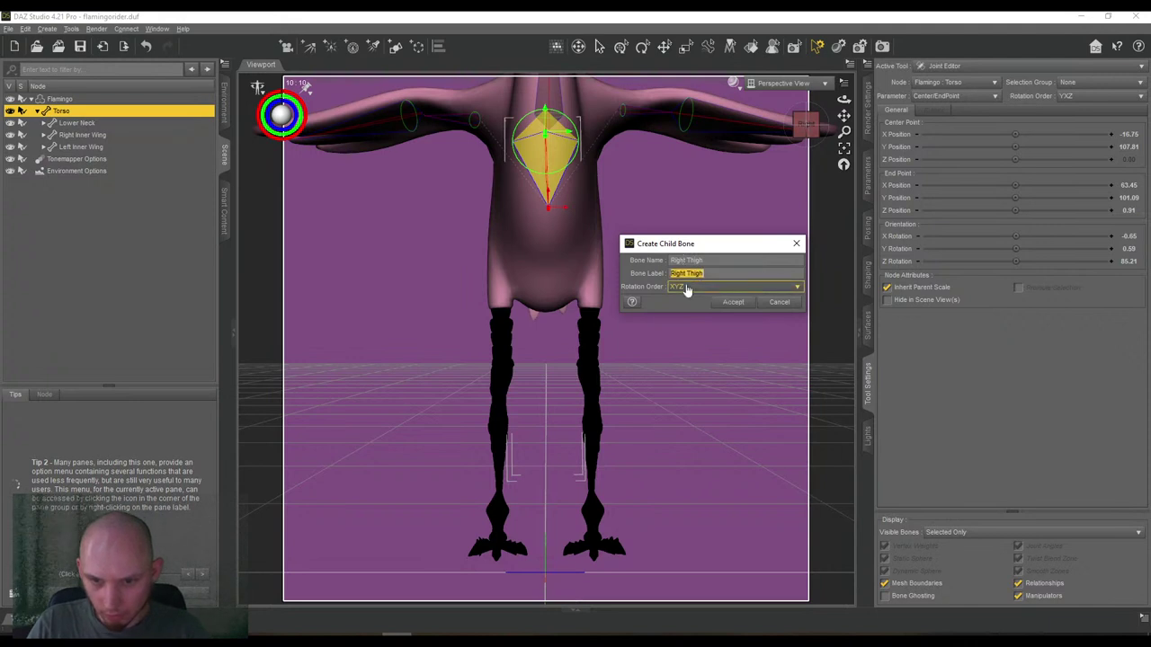
click(687, 287)
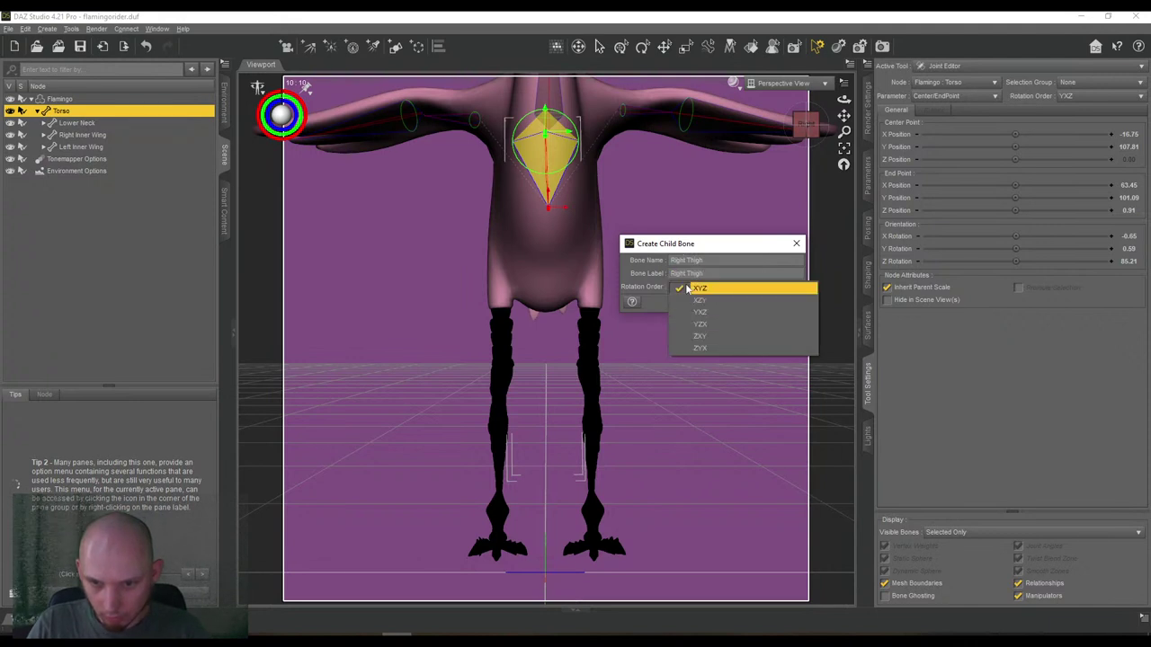
click(715, 324)
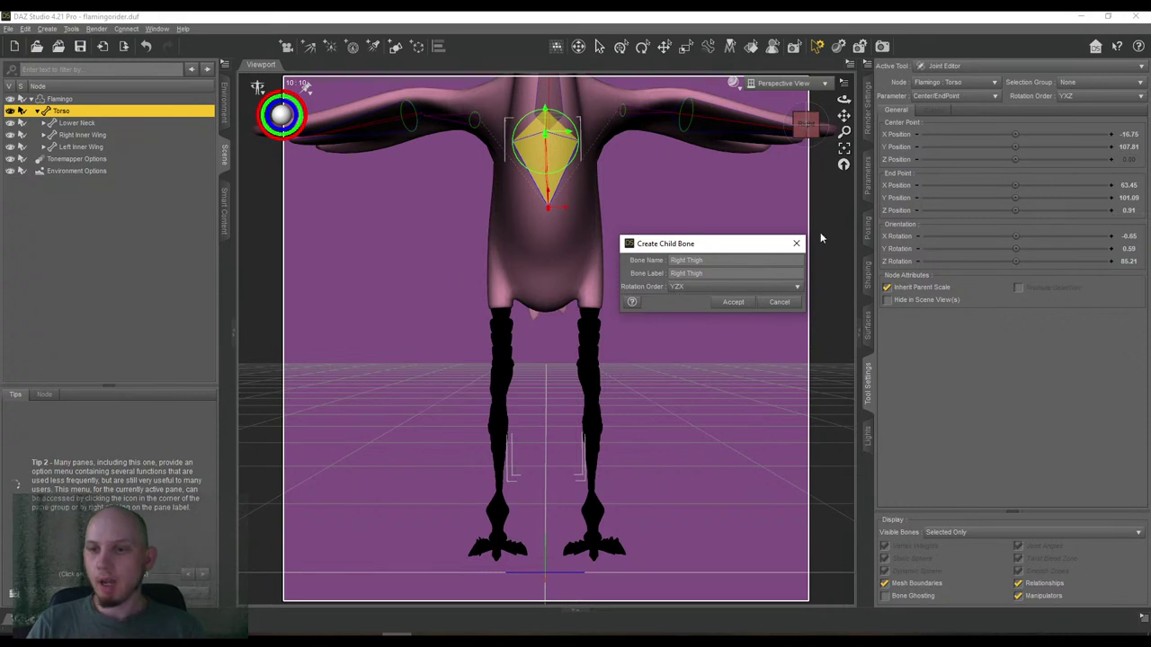
click(717, 305)
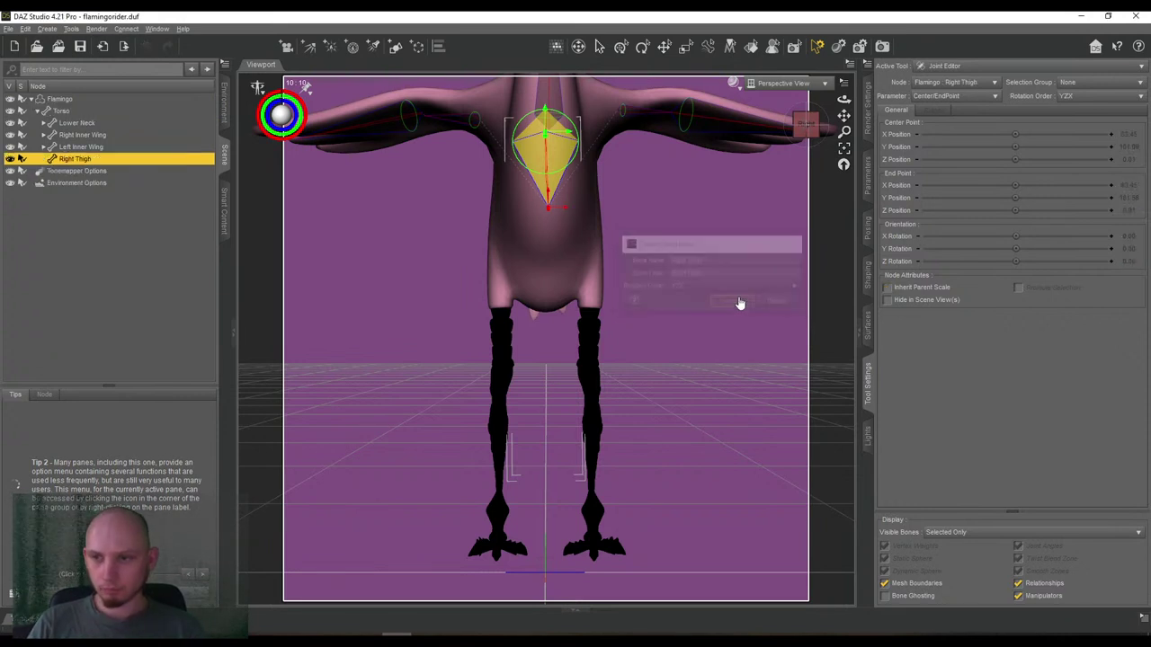
Relabel Right Thigh's X Rotate parameter as Sides in its parameter settings.
click(1065, 102)
click(1066, 97)
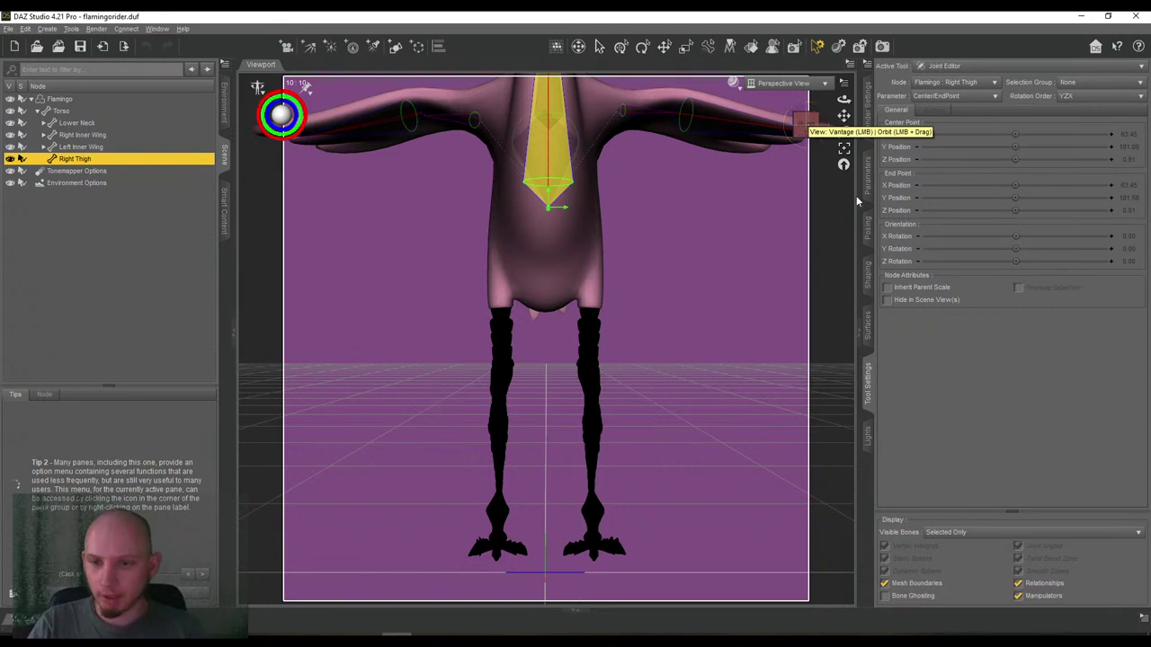
click(867, 274)
click(867, 230)
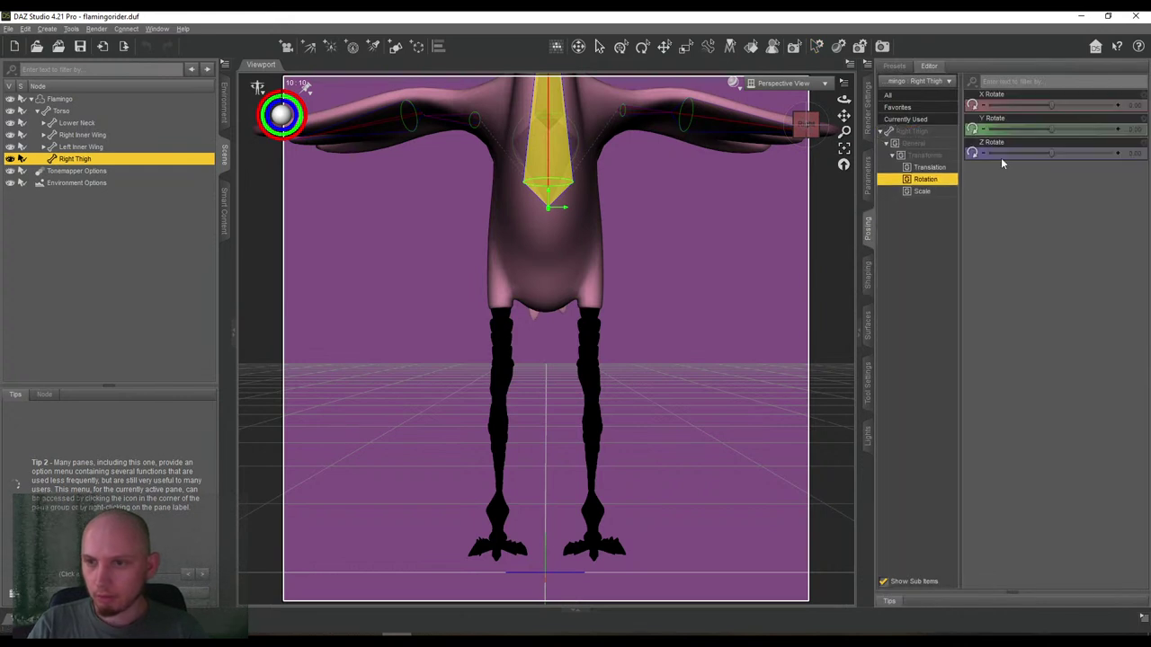
click(1142, 93)
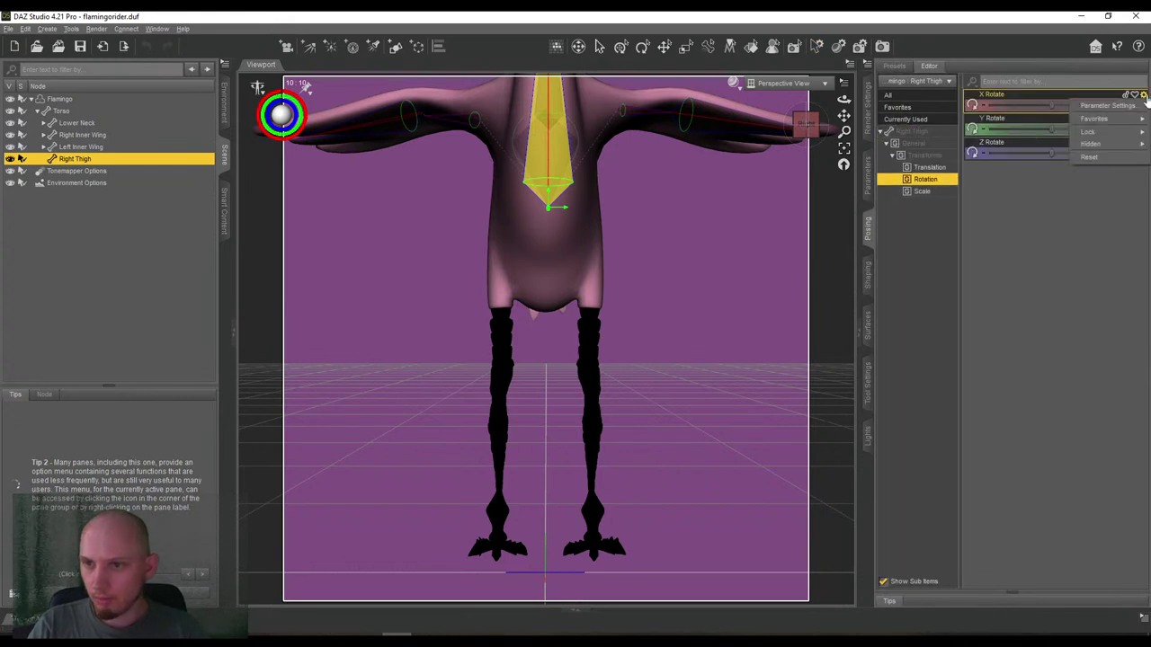
click(1112, 107)
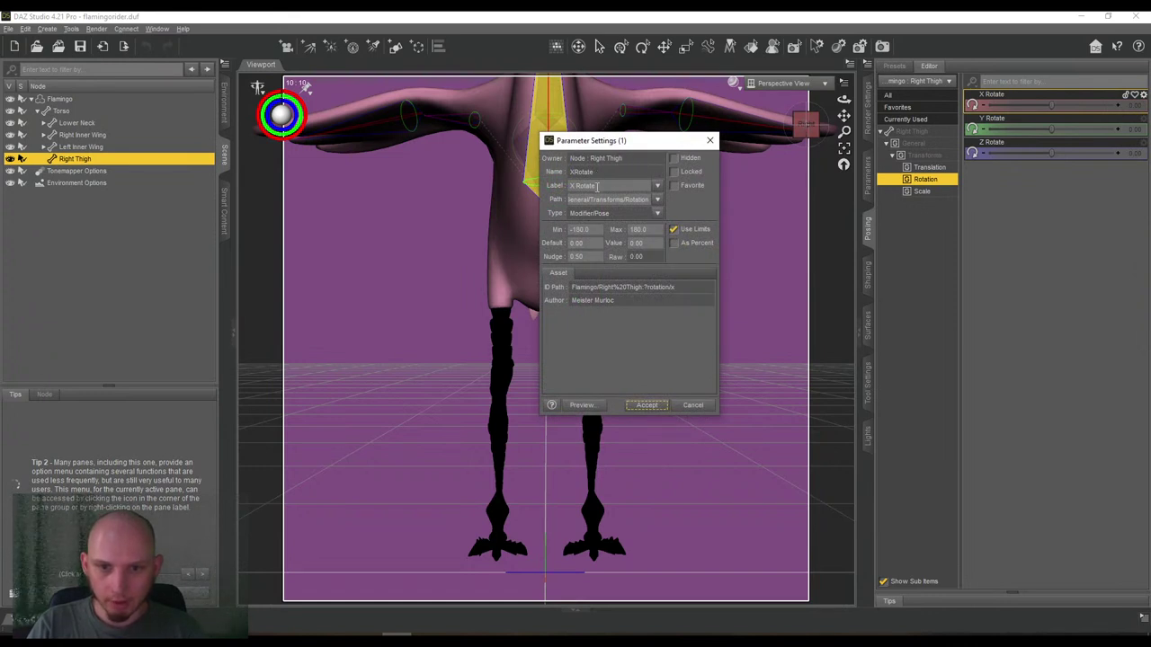
drag(598, 186, 548, 187)
text(L)
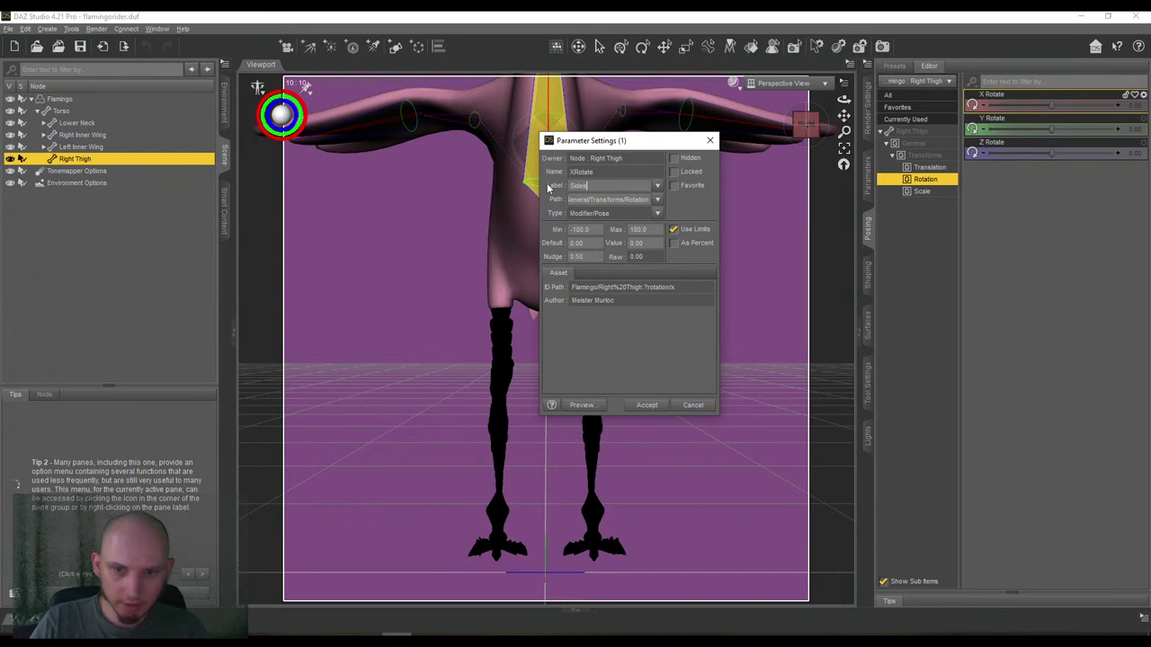
click(643, 404)
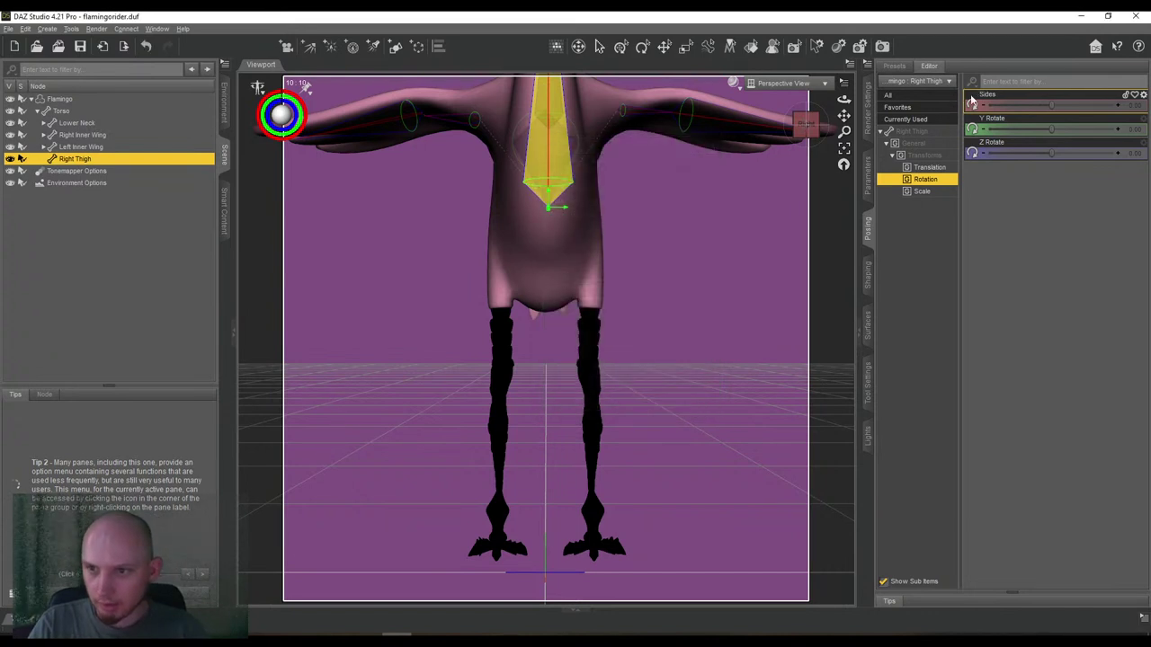
Test Right Thigh's Sides rotation, undo the test, and restore the parameter's label to X Rotate.
drag(1040, 108, 1053, 118)
key(ctrl+z)
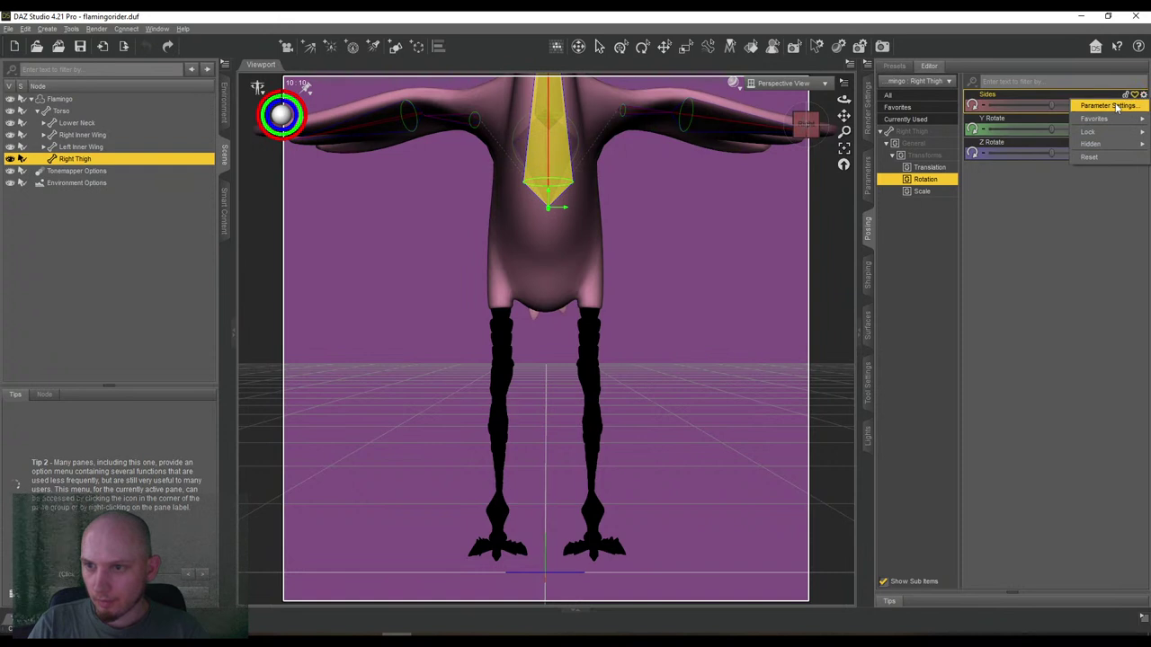
click(1144, 96)
drag(610, 186, 514, 192)
text(Ri)
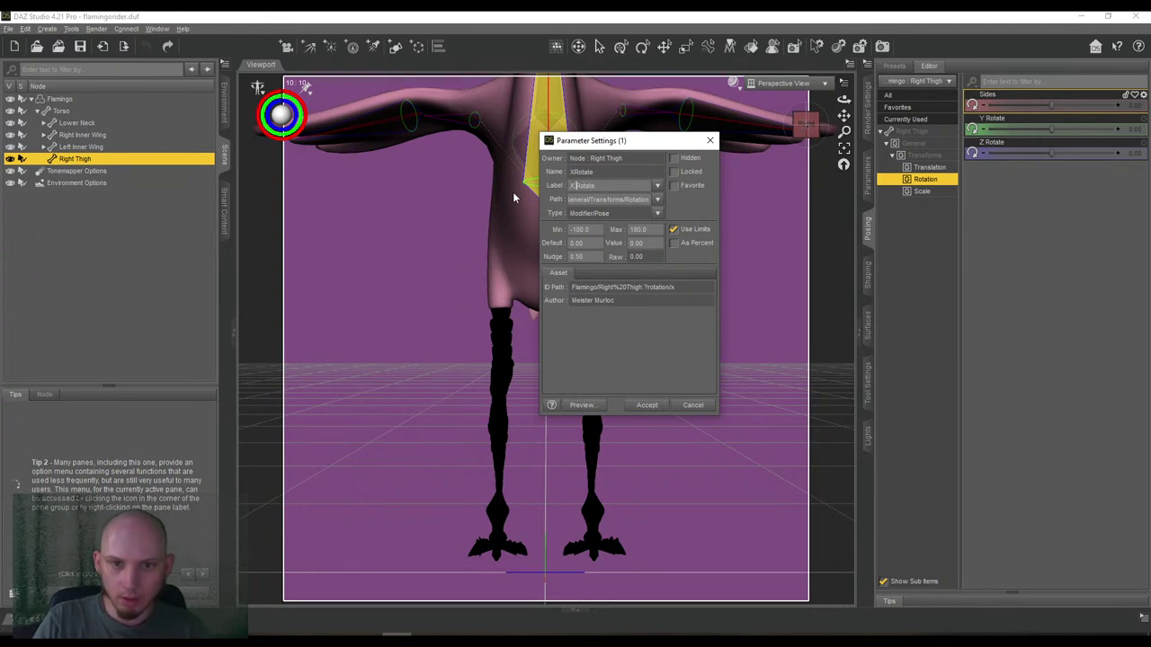
click(647, 405)
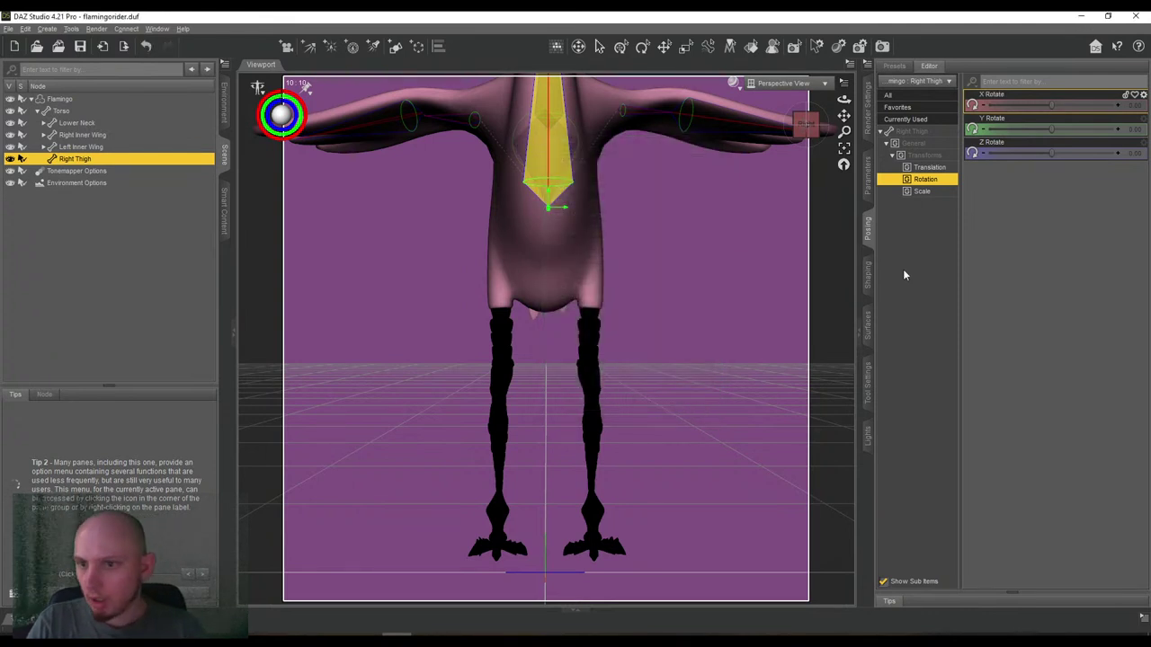
Assign the Right Thigh face group to the Right Thigh bone in the Joint Editor settings.
click(868, 371)
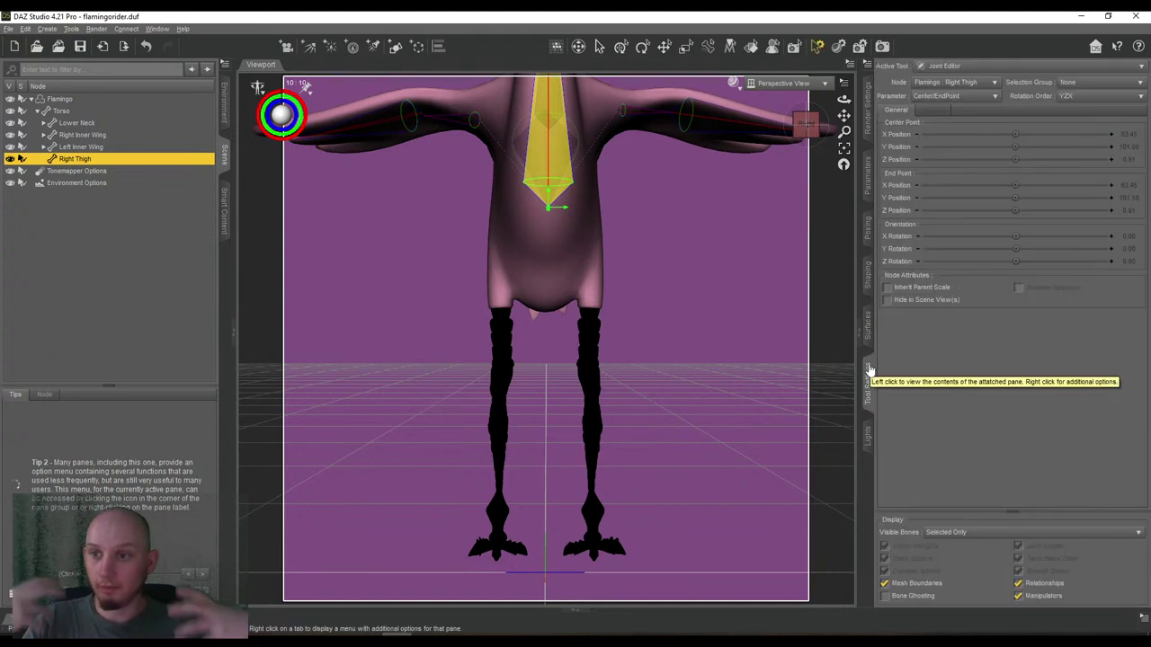
click(1083, 82)
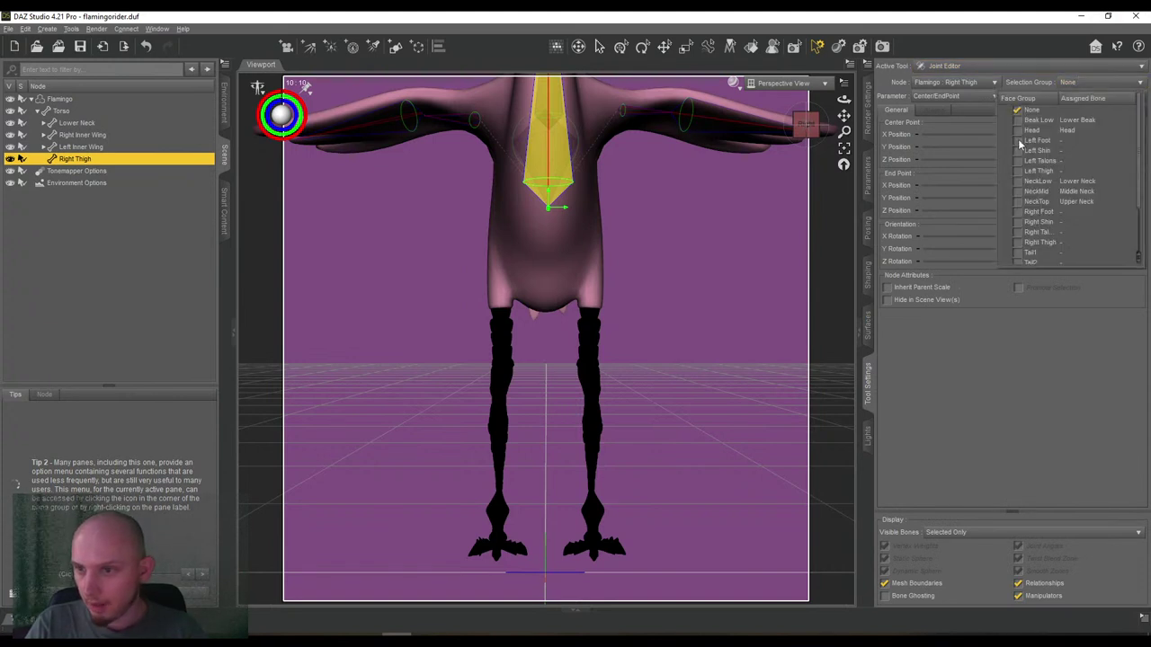
click(1027, 242)
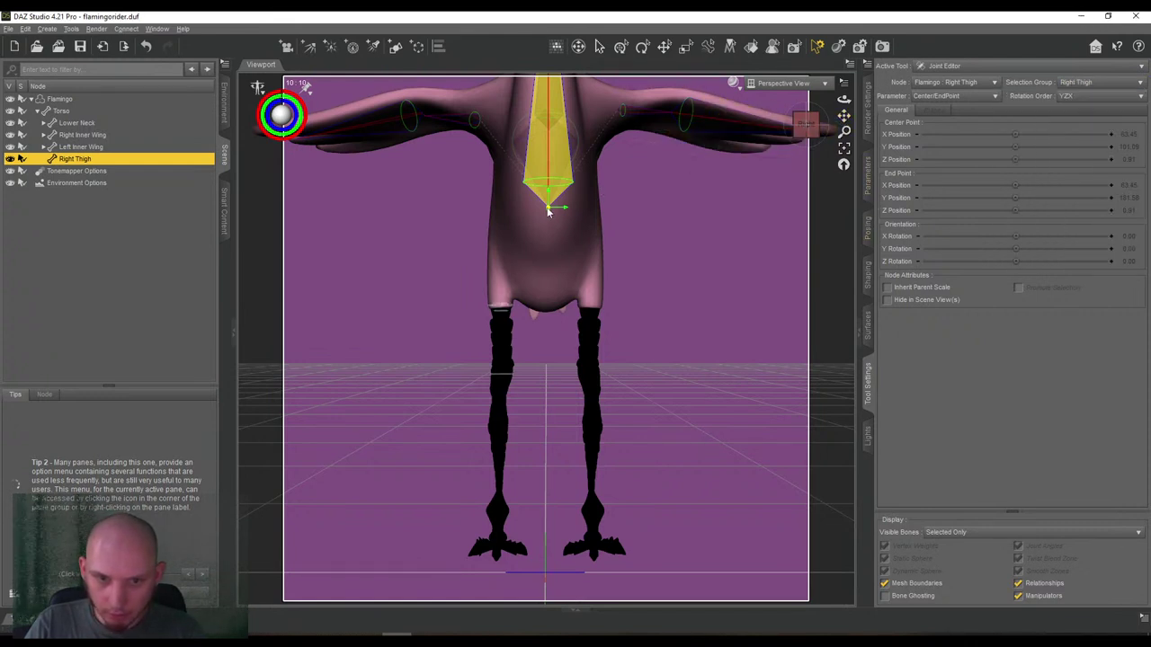
Move Right Thigh's center point to the leg's upper end, about Y 70.15, Z -13.15, and its end point to about Y 47.68, Z -13.38.
drag(549, 209, 501, 308)
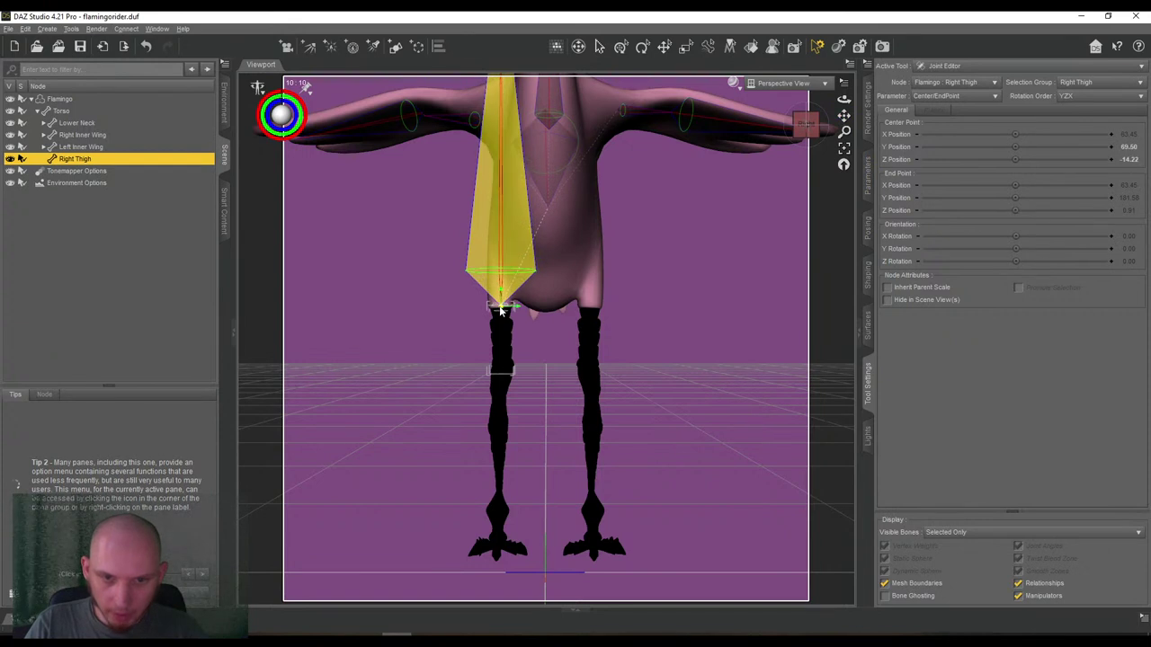
scroll(624, 289, down, 2)
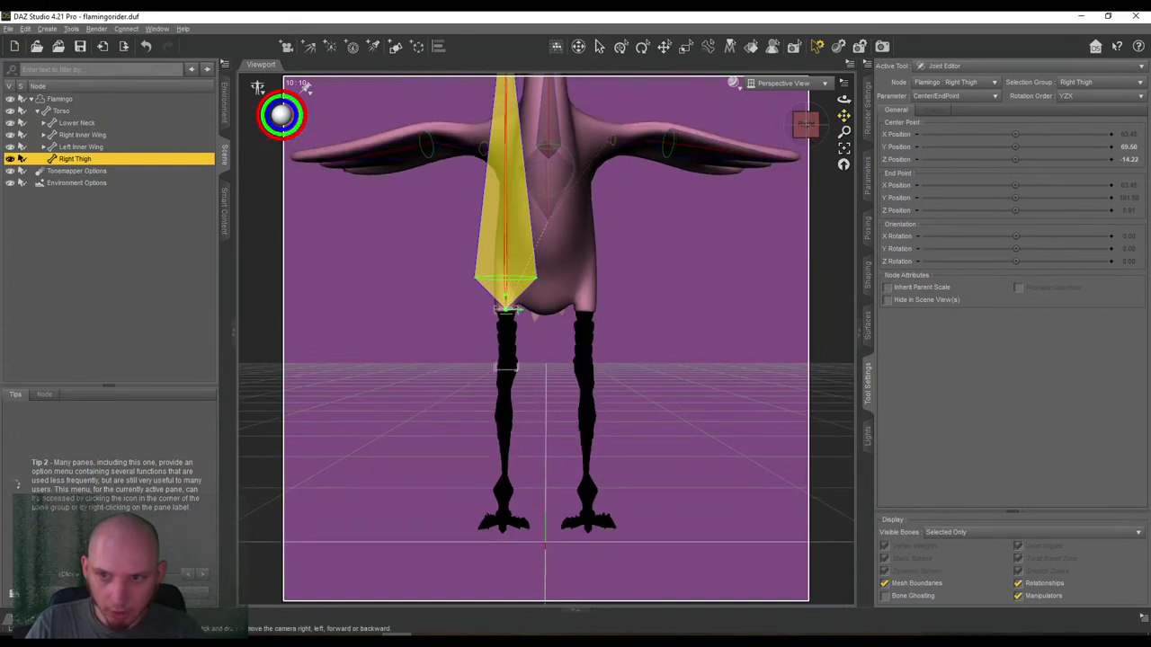
drag(844, 116, 867, 117)
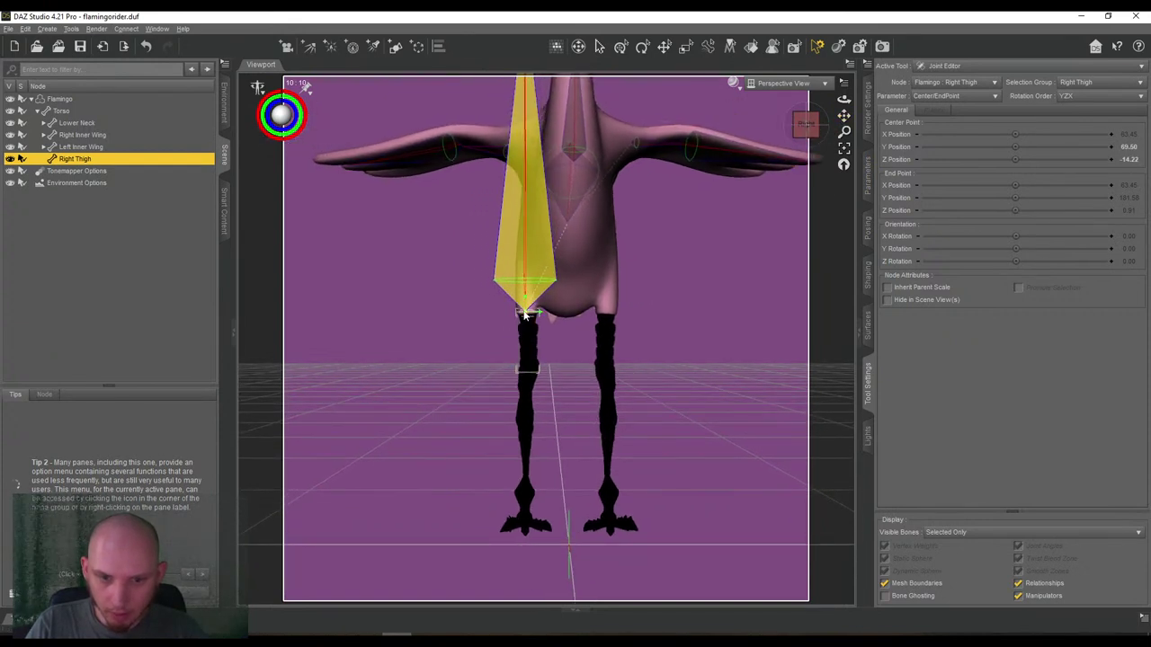
drag(527, 314, 531, 312)
scroll(617, 302, down, 3)
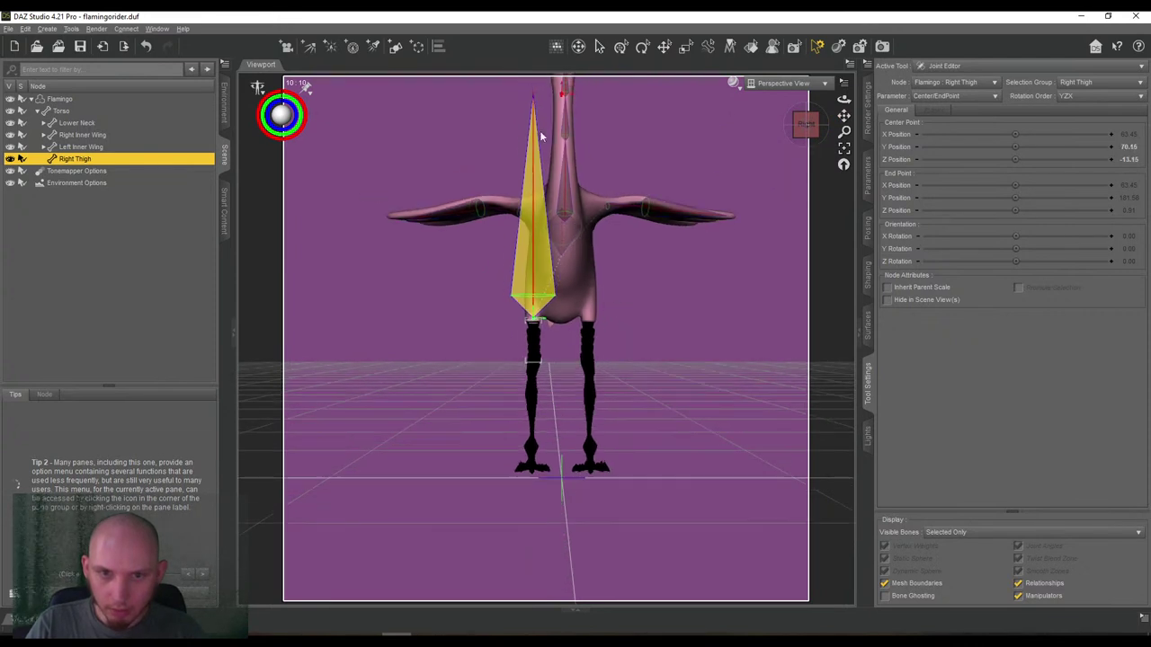
drag(562, 94, 532, 365)
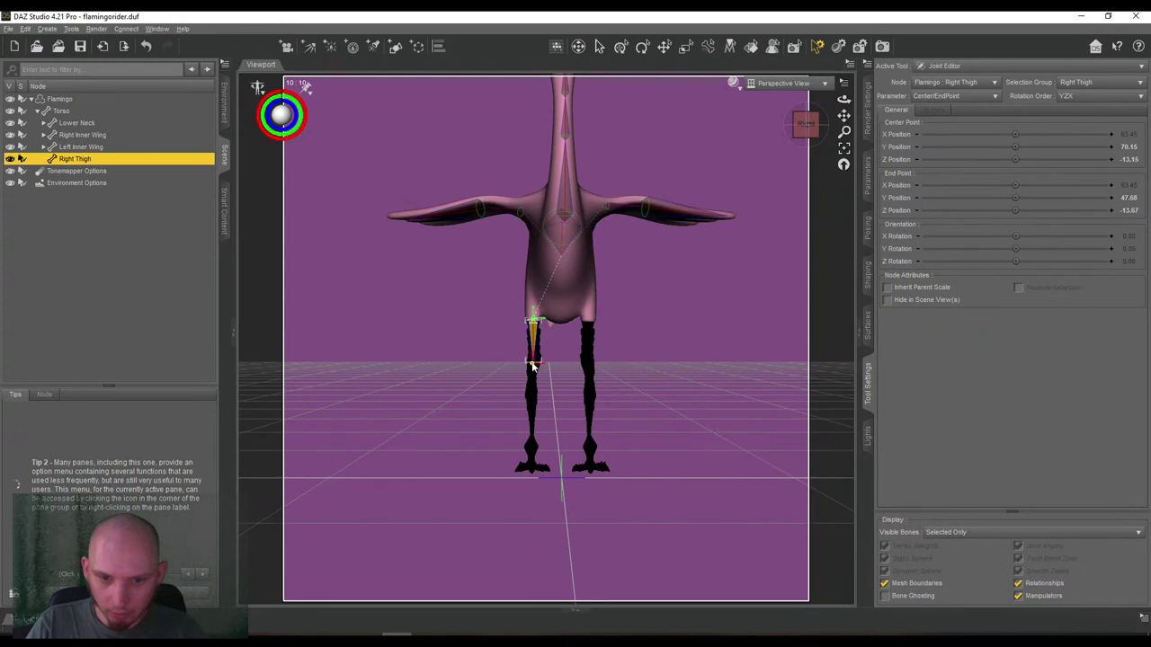
scroll(557, 369, up, 5)
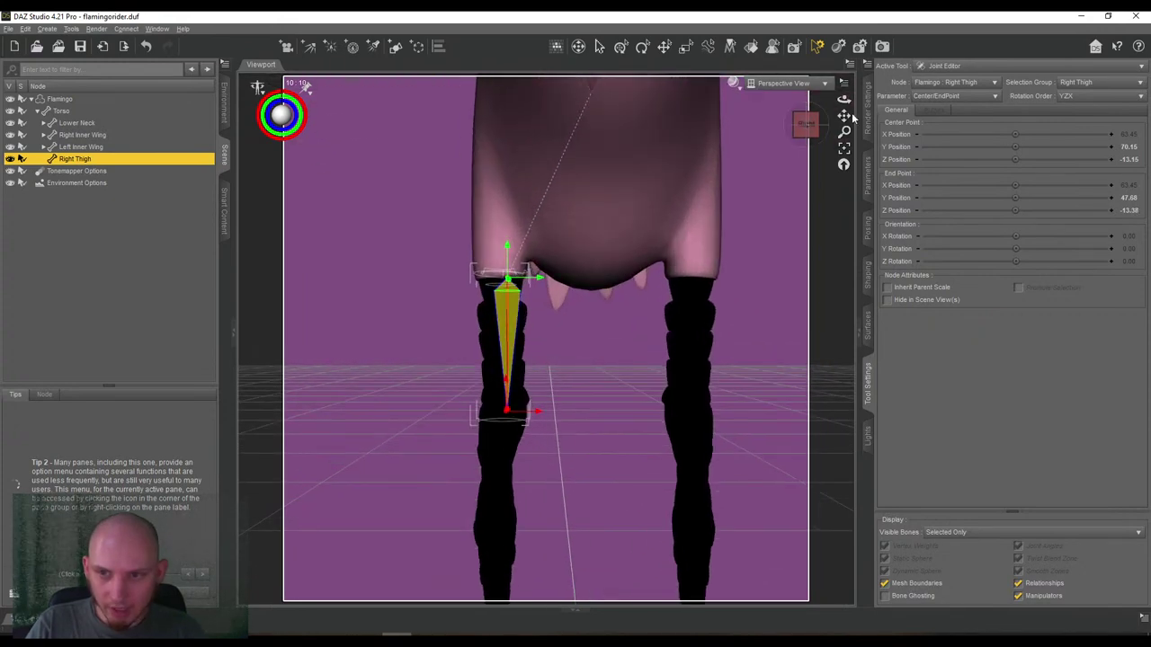
From the side, move Right Thigh's center point into the leg at about X 30.08 and its end point to about X 31.13, Y 48.6.
drag(846, 117, 843, 46)
click(795, 128)
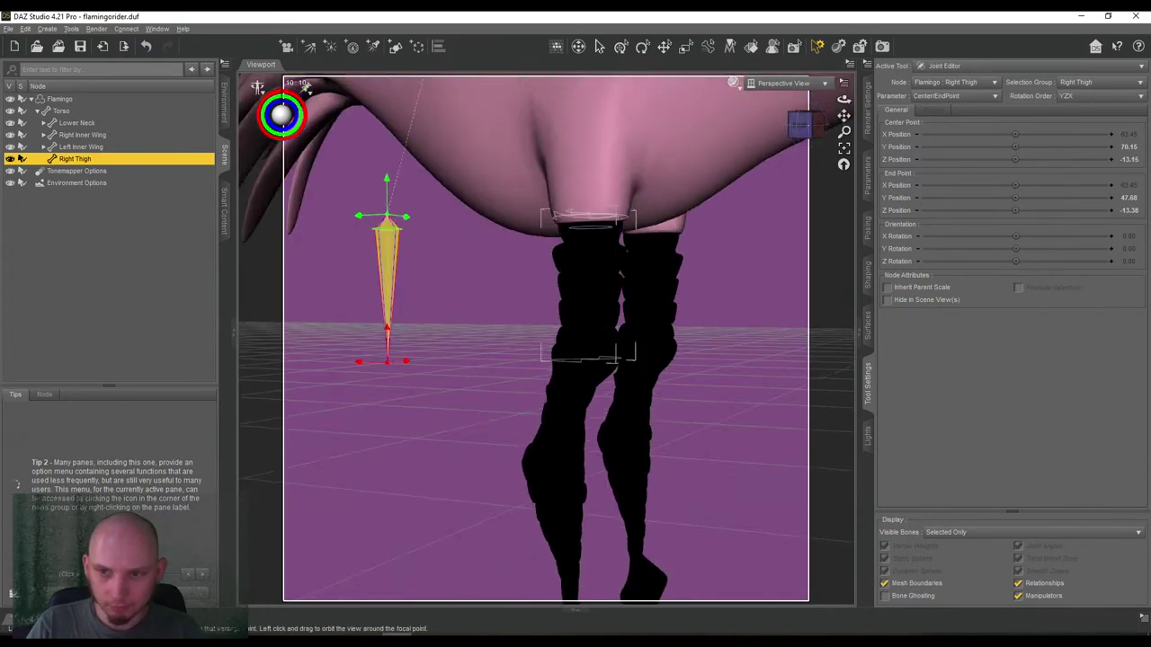
click(800, 127)
drag(341, 207, 571, 225)
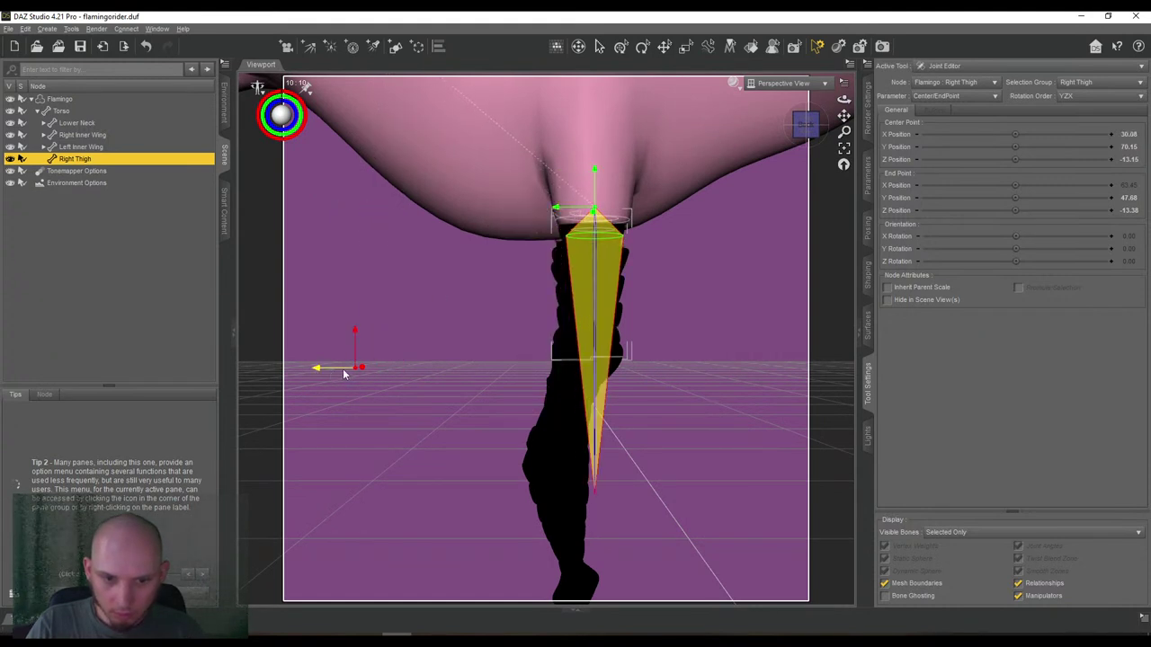
drag(522, 368, 586, 345)
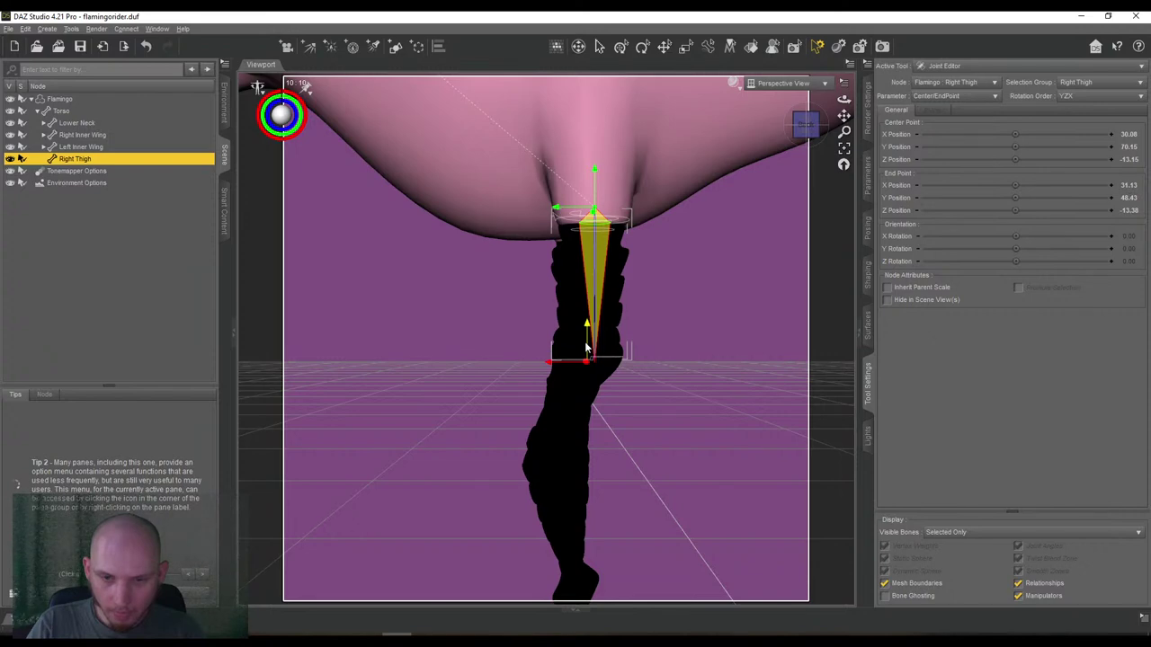
drag(843, 116, 854, 79)
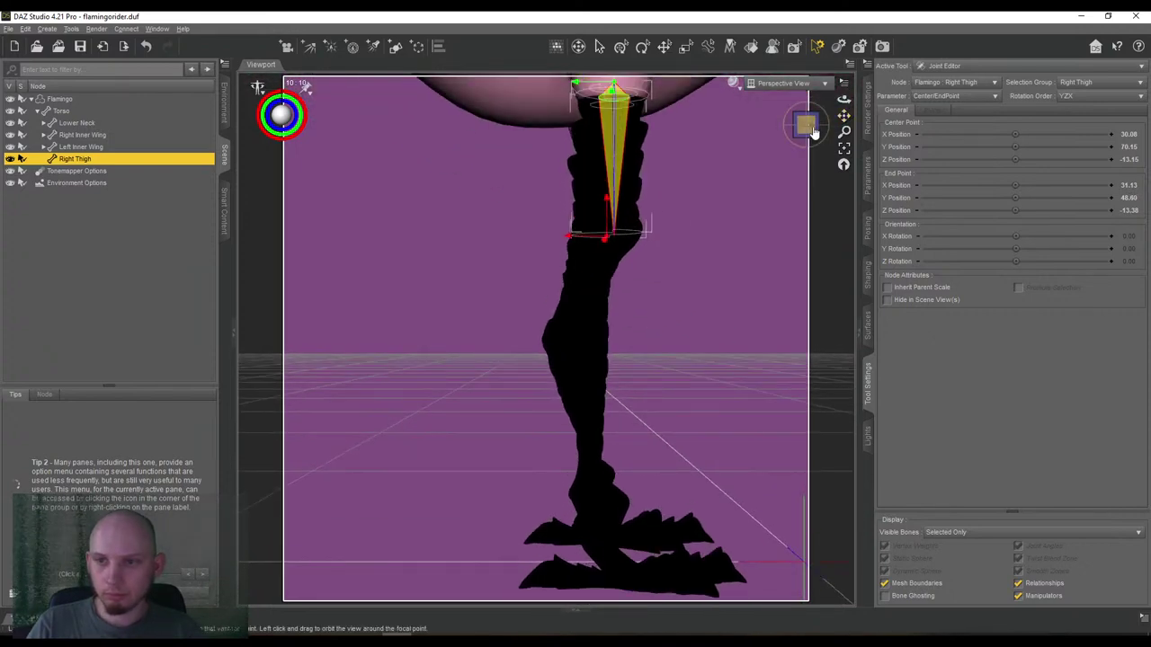
scroll(693, 160, down, 2)
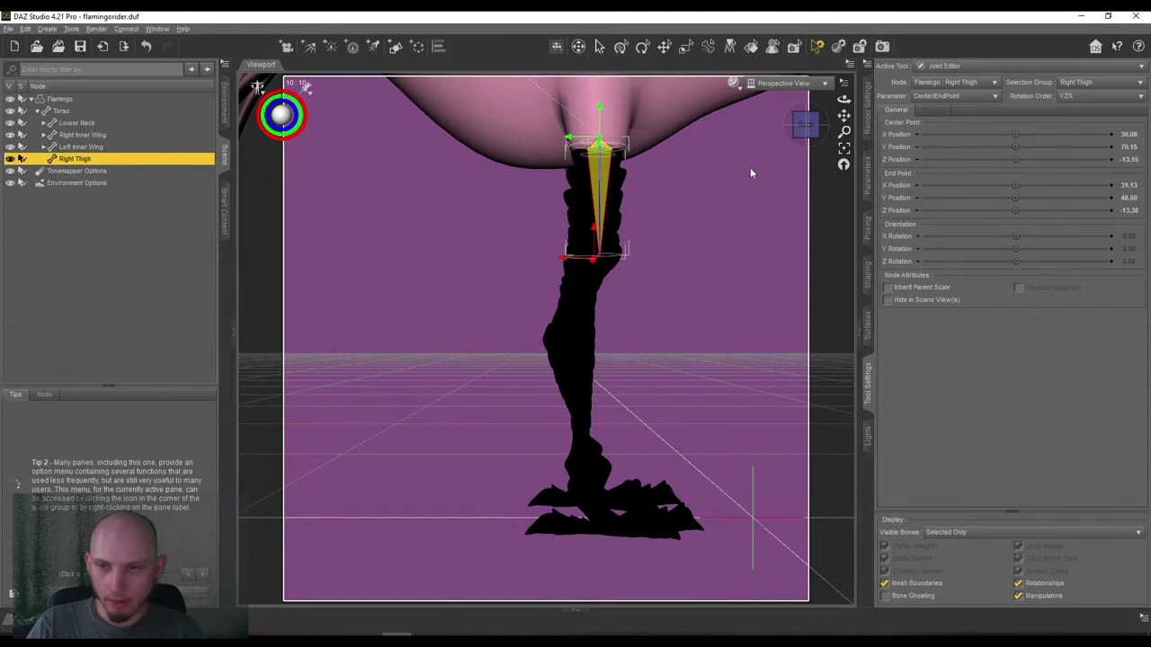
Create a child bone of Right Thigh with the name and label Right Shin and rotation order YZX.
right_click(683, 217)
mouse_move(719, 238)
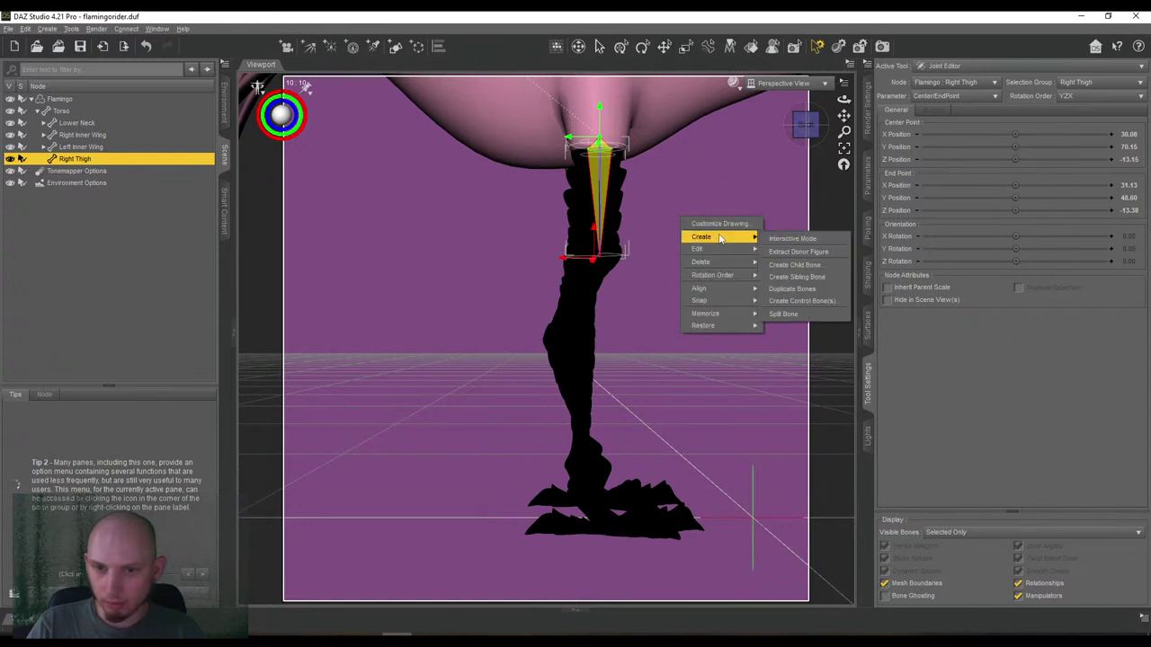
click(791, 263)
click(710, 260)
text(R)
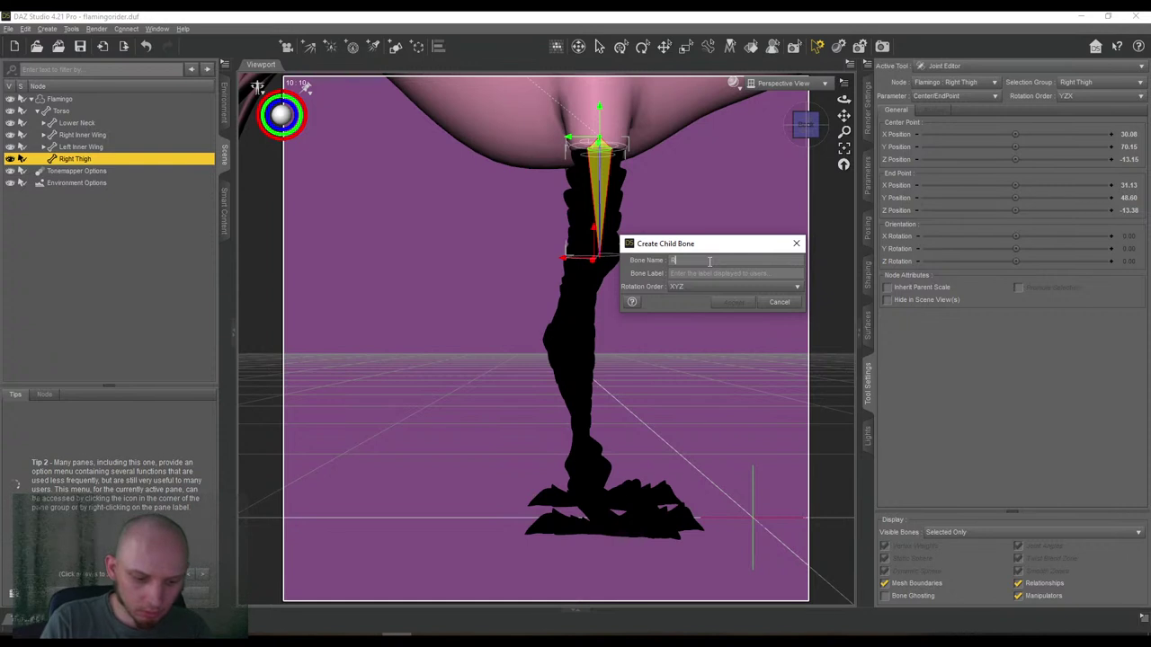
text(ight Shin)
key(Tab)
click(707, 288)
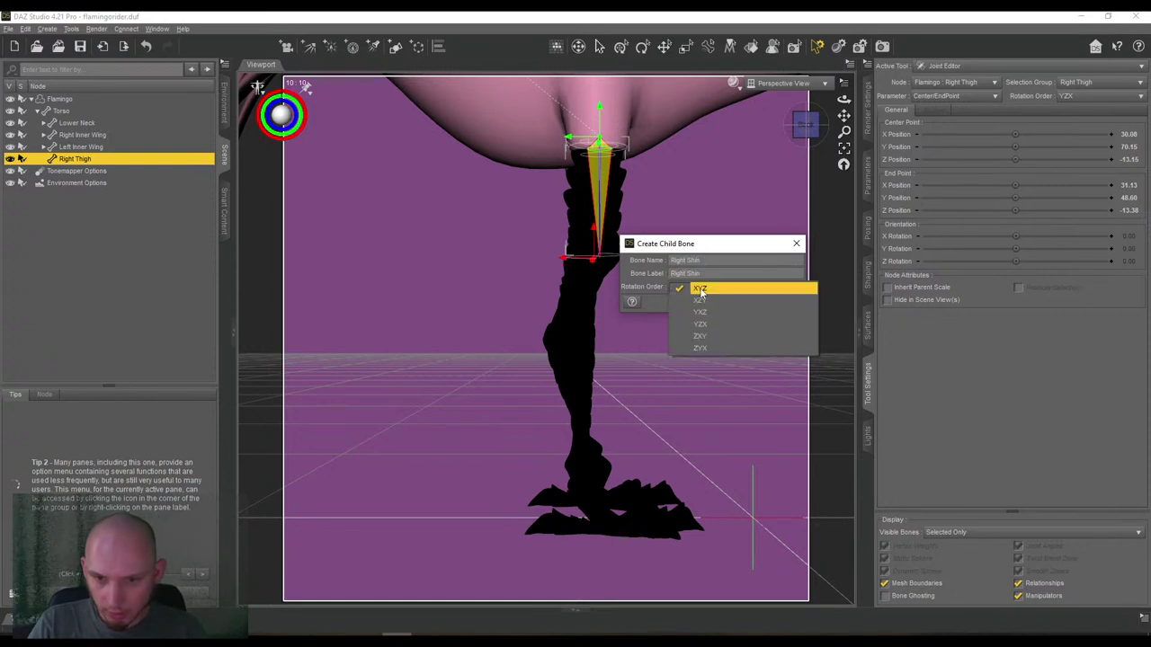
click(703, 324)
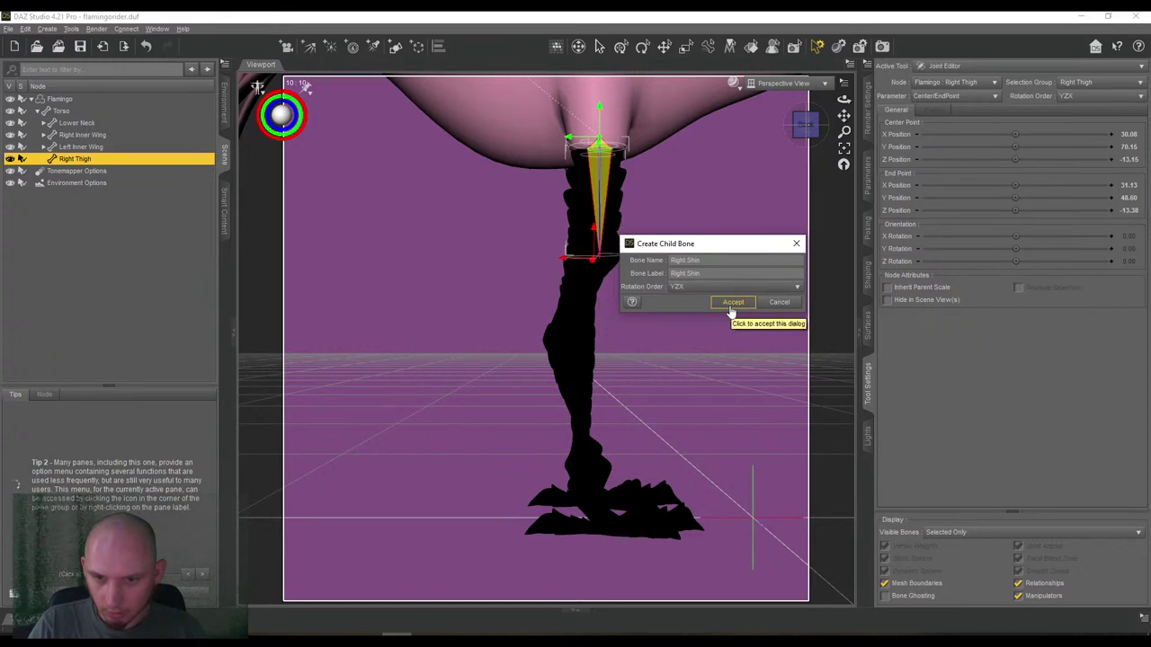
click(731, 303)
Assign the Right Shin face group to the Right Shin bone and move its end point to the ankle, about X 33.47, Y 15.67.
click(1063, 82)
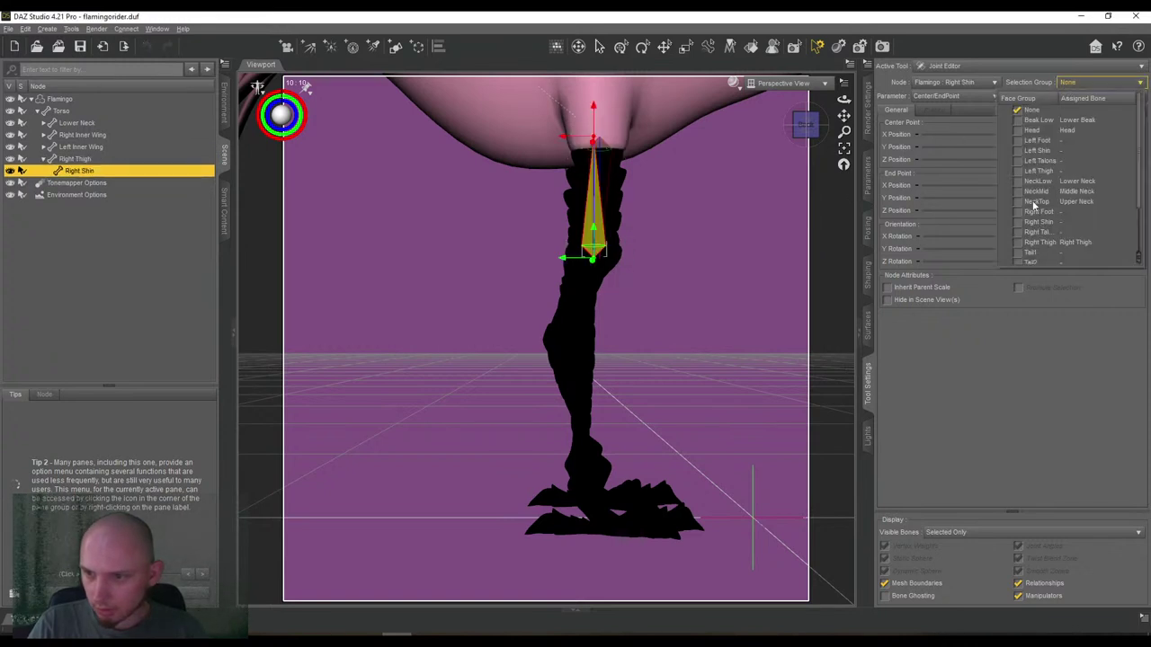
click(1021, 222)
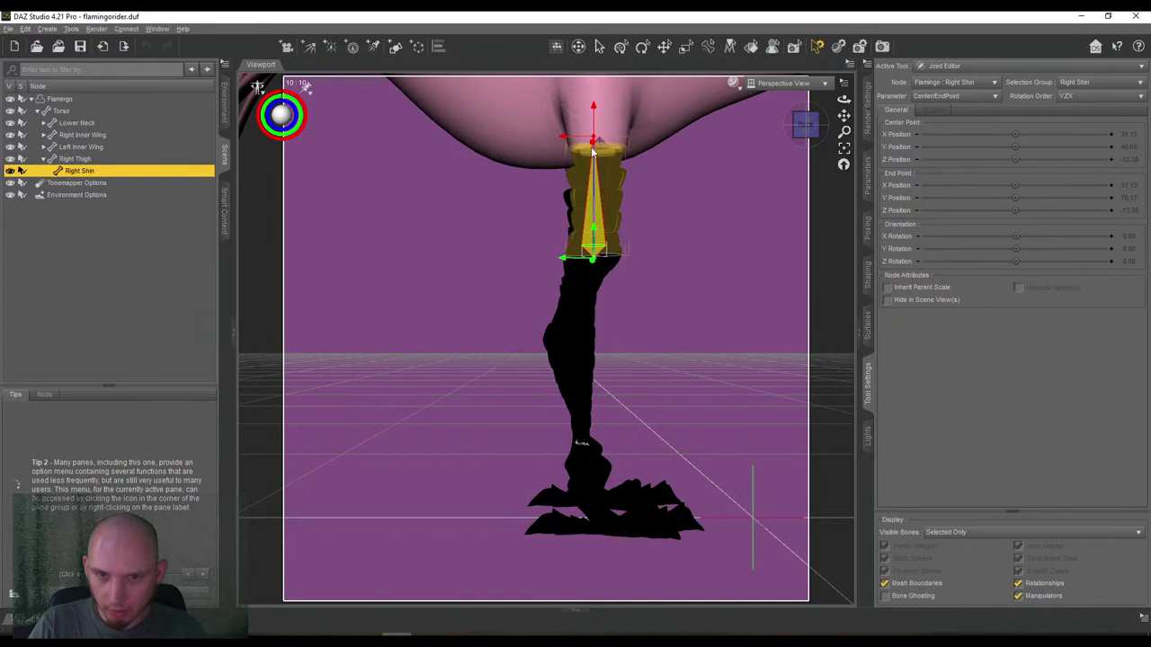
drag(591, 258, 582, 448)
Create a child bone of Right Shin with the name and label Right Foot and rotation order YZX.
drag(844, 117, 842, 40)
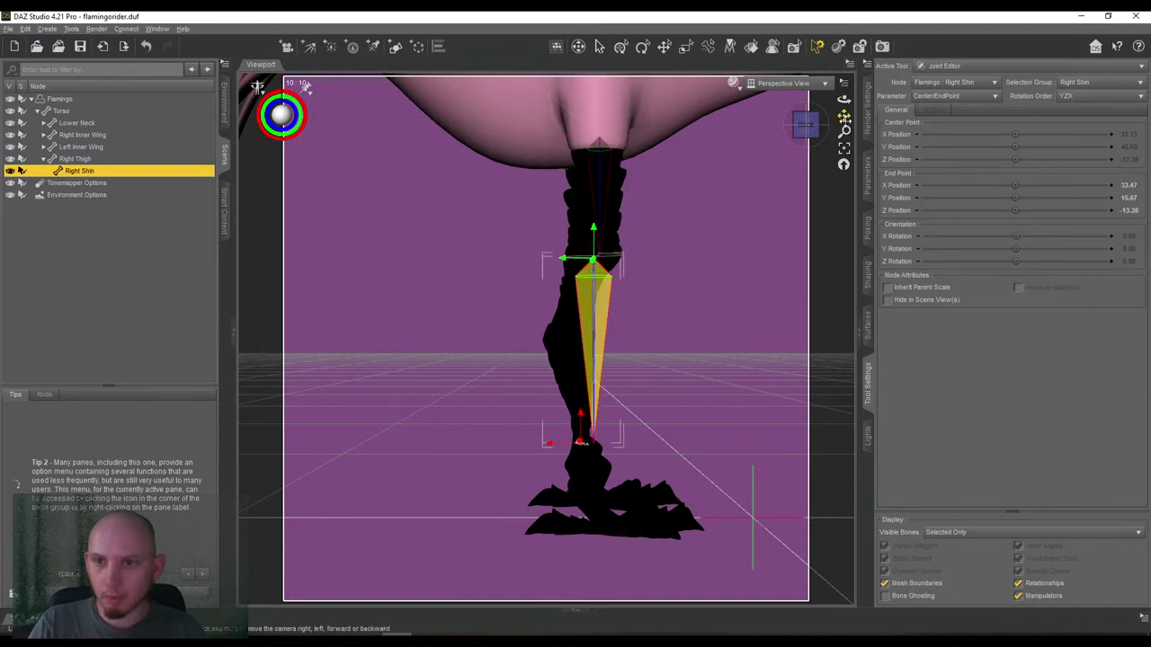
drag(805, 126, 844, 115)
right_click(645, 214)
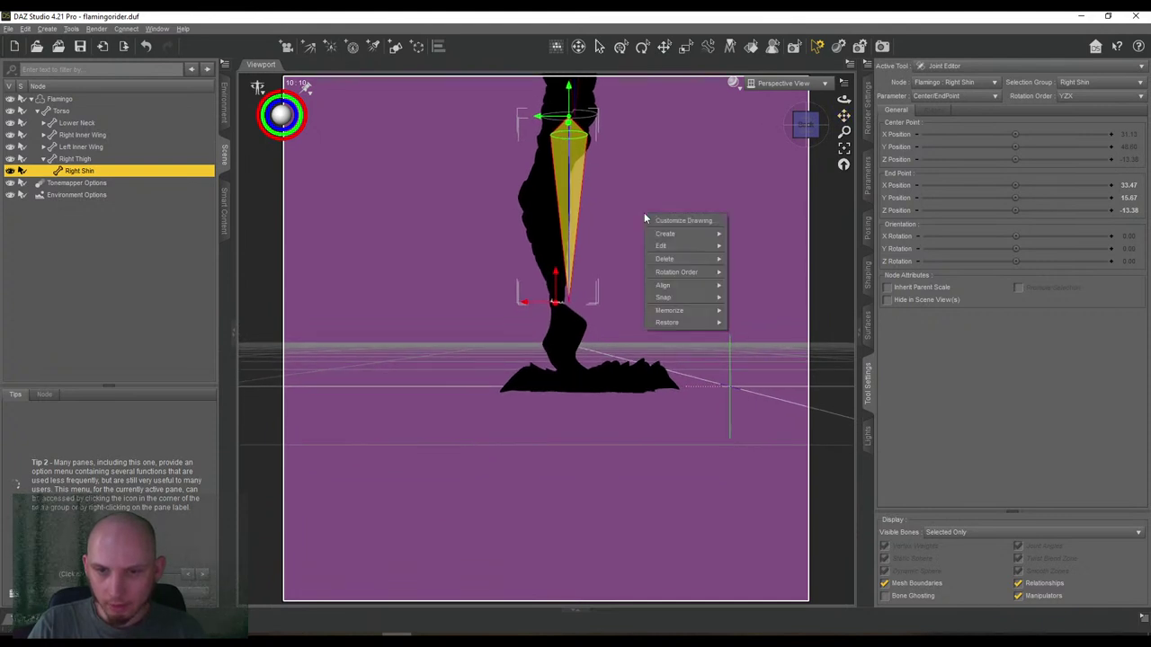
mouse_move(687, 233)
click(758, 262)
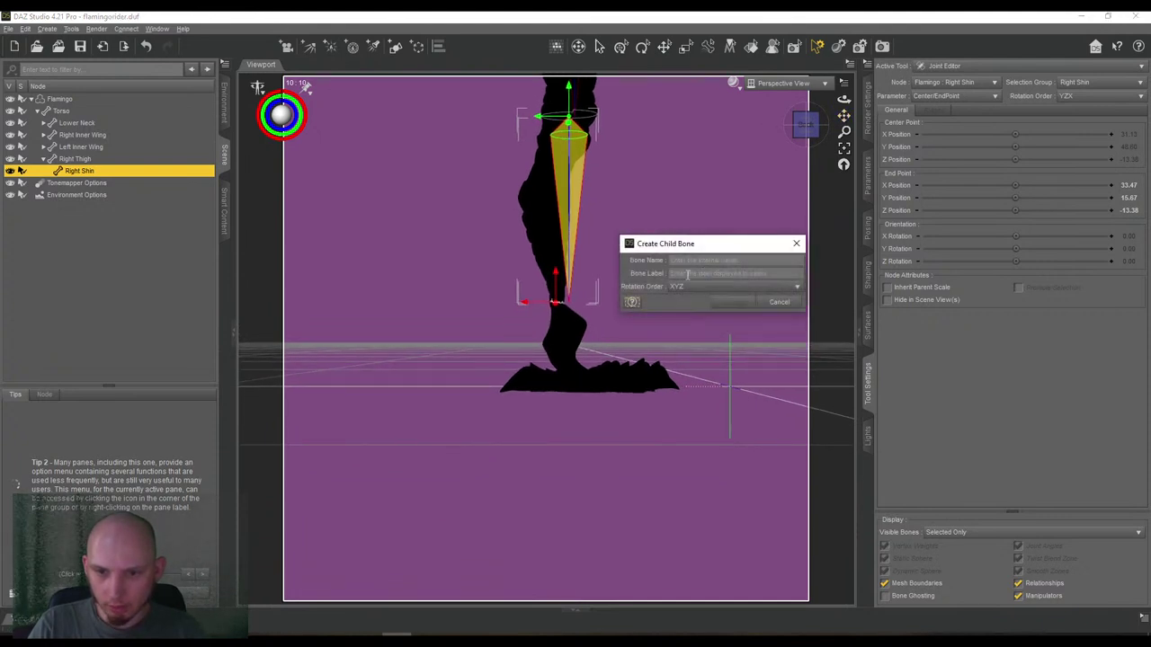
text(R)
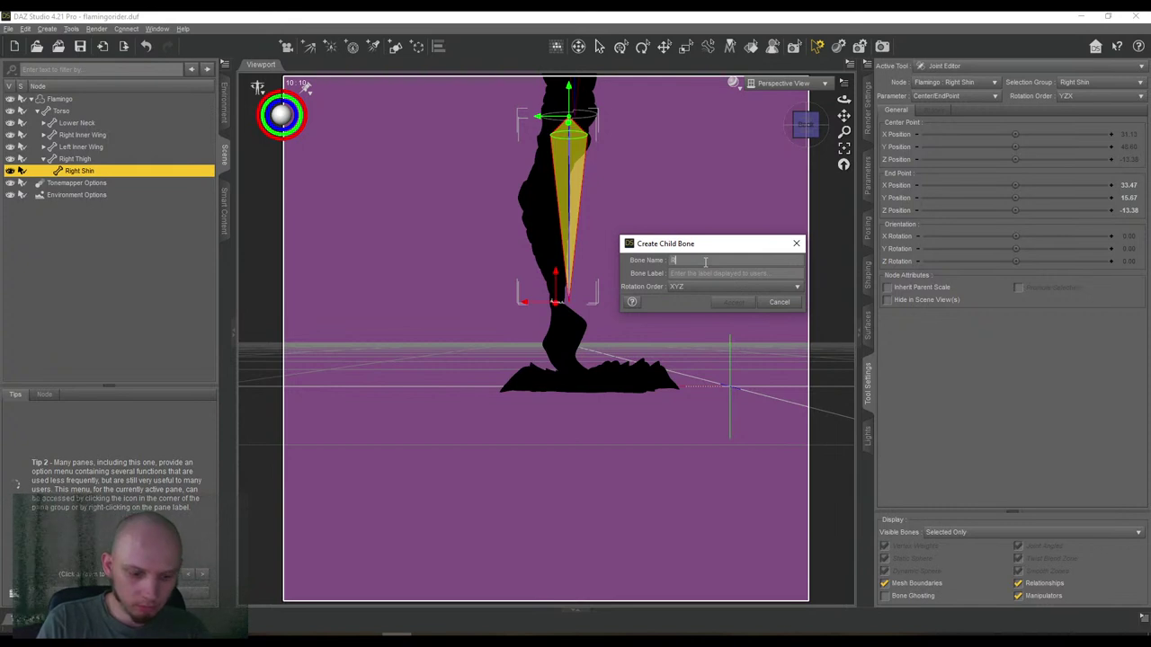
text(ight Foot)
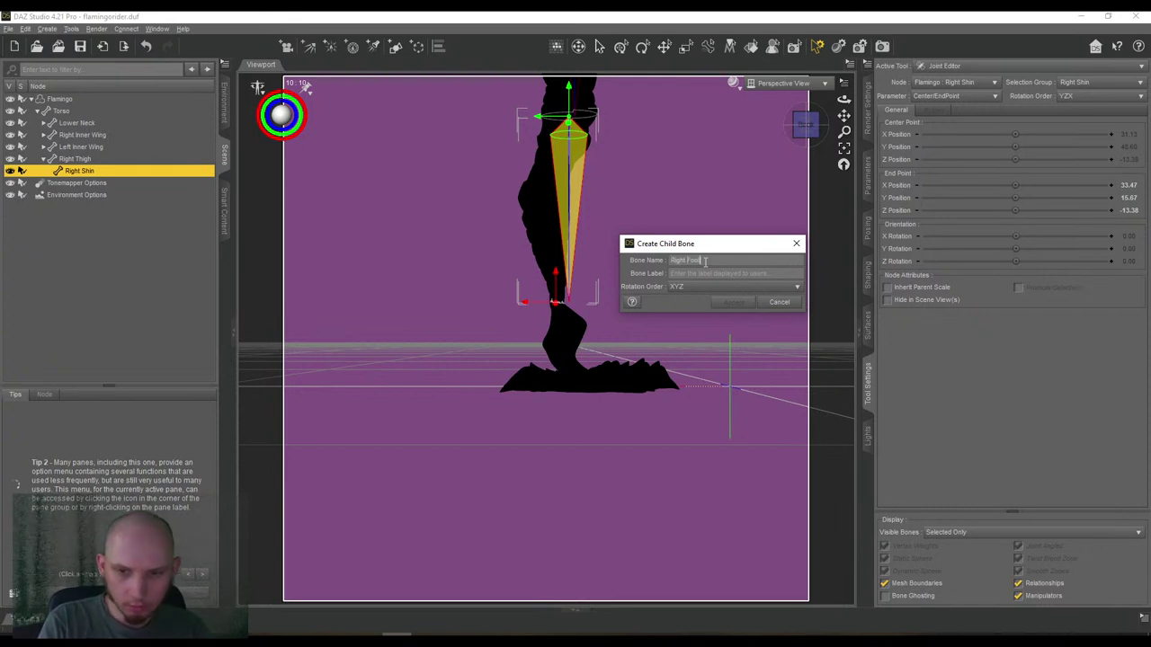
key(Tab)
click(711, 286)
click(716, 325)
click(732, 303)
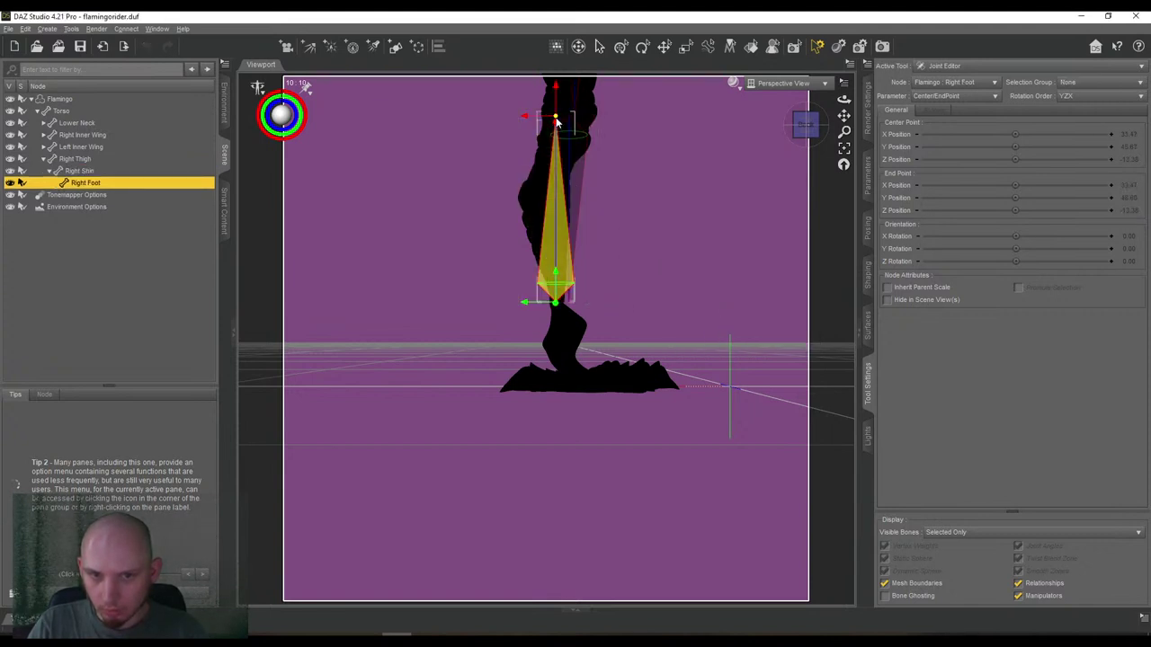
Move Right Foot's end point to the base of the foot, about X 29.86, Y -0.62, and assign the Right Foot face group.
drag(578, 322, 576, 395)
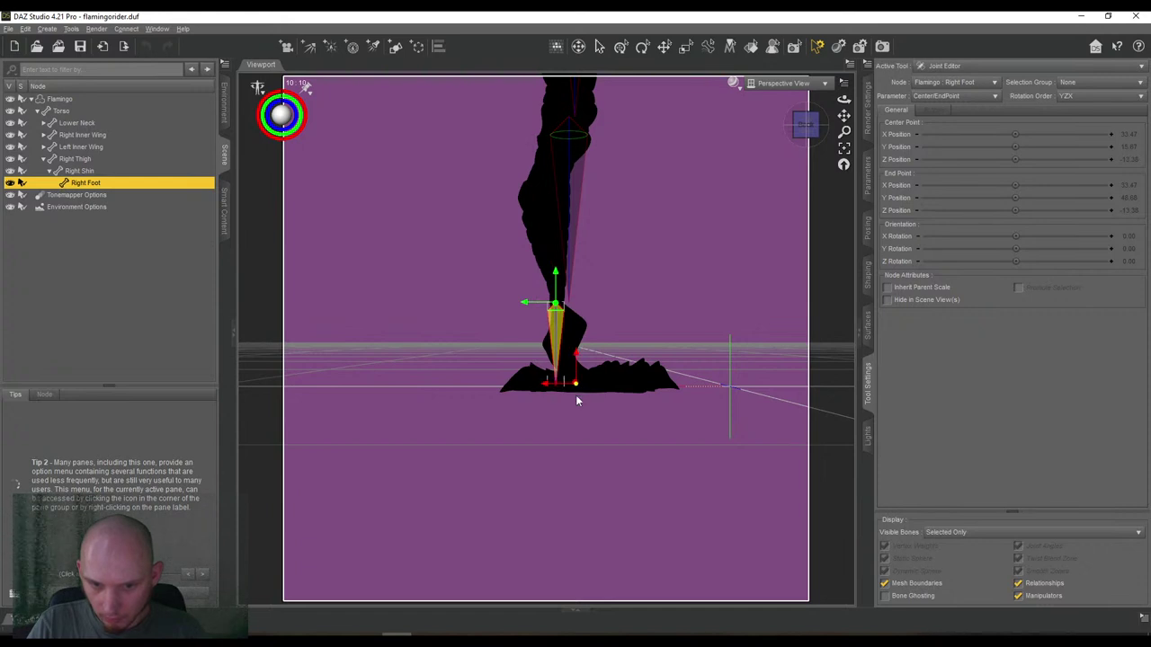
click(1103, 82)
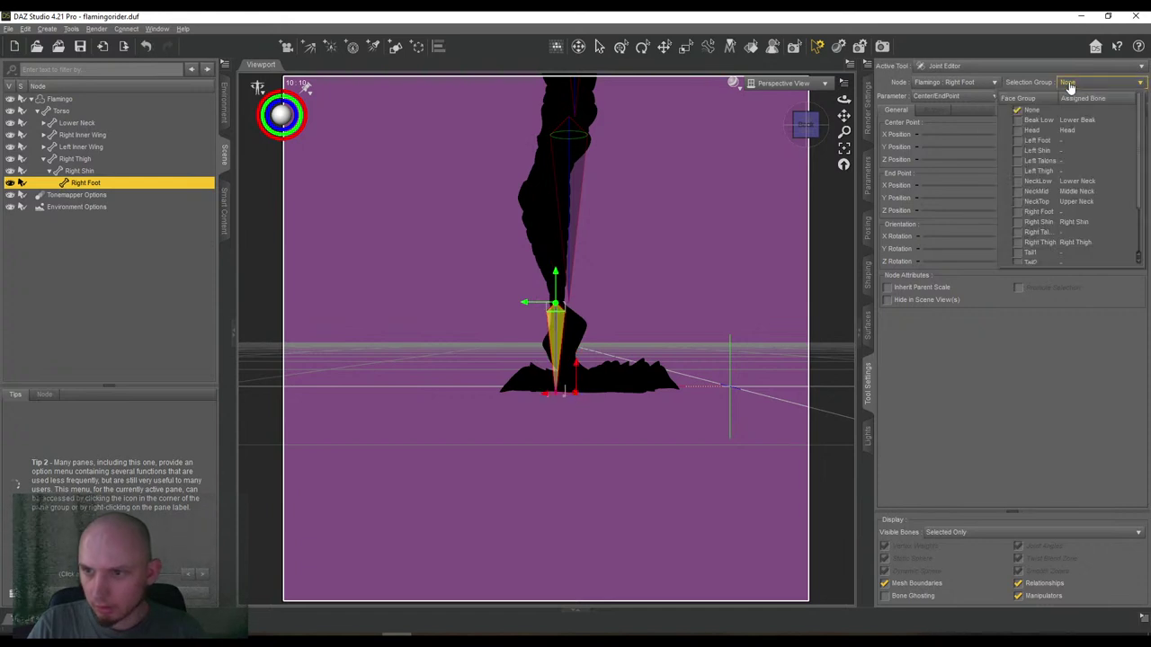
click(1019, 204)
click(1019, 213)
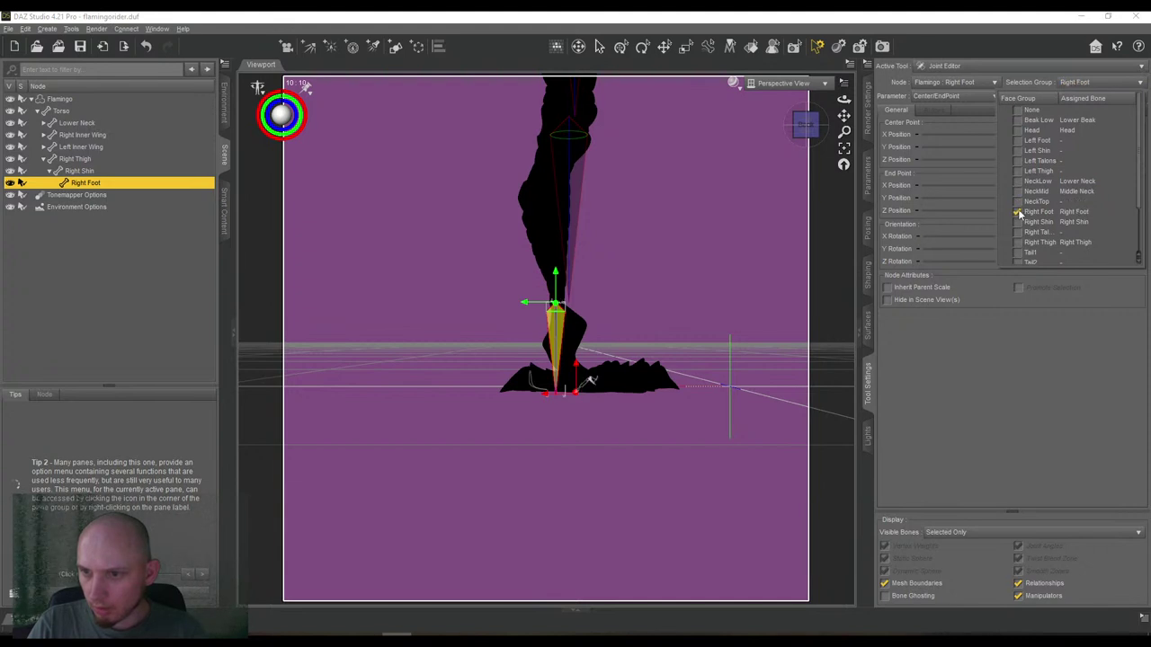
click(949, 209)
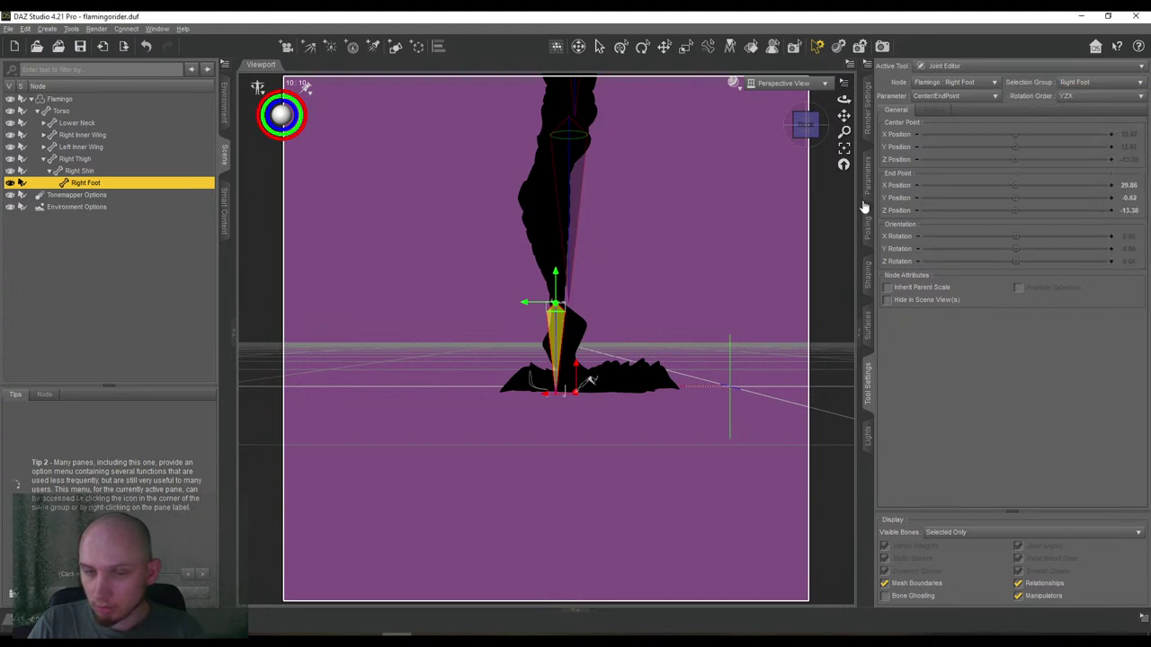
Expand the Lower Neck hierarchy and assign the NeckTop face group to the Upper Neck bone again.
scroll(783, 184, down, 4)
mouse_move(844, 117)
mouse_down()
mouse_move(838, 145)
mouse_move(840, 108)
mouse_up()
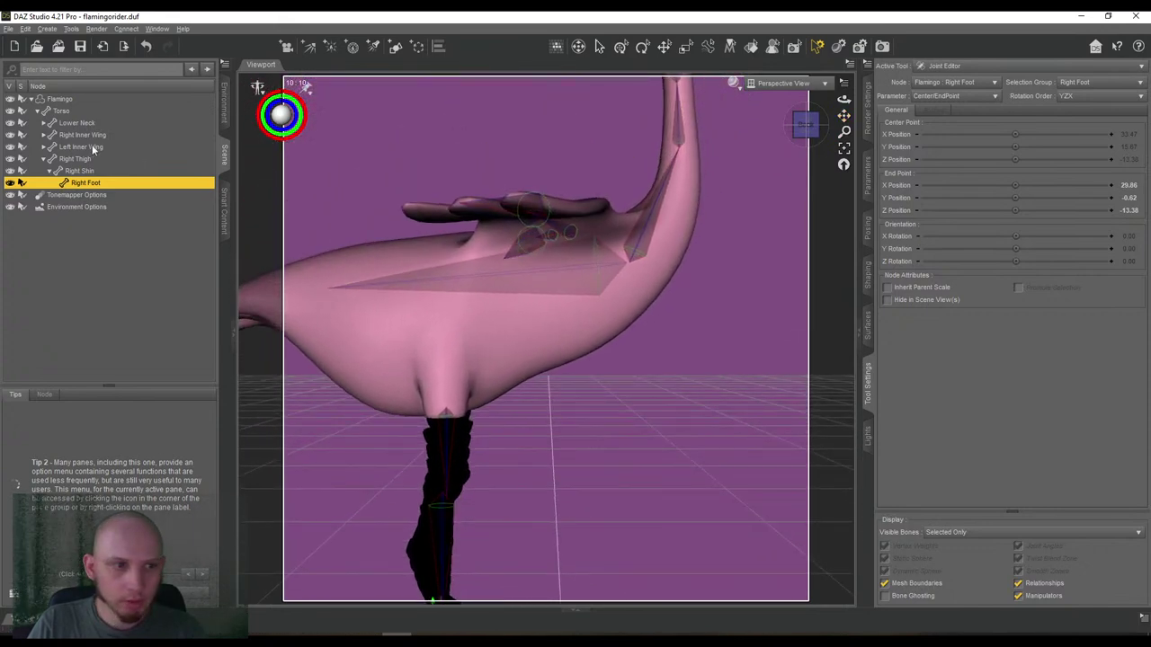
click(43, 122)
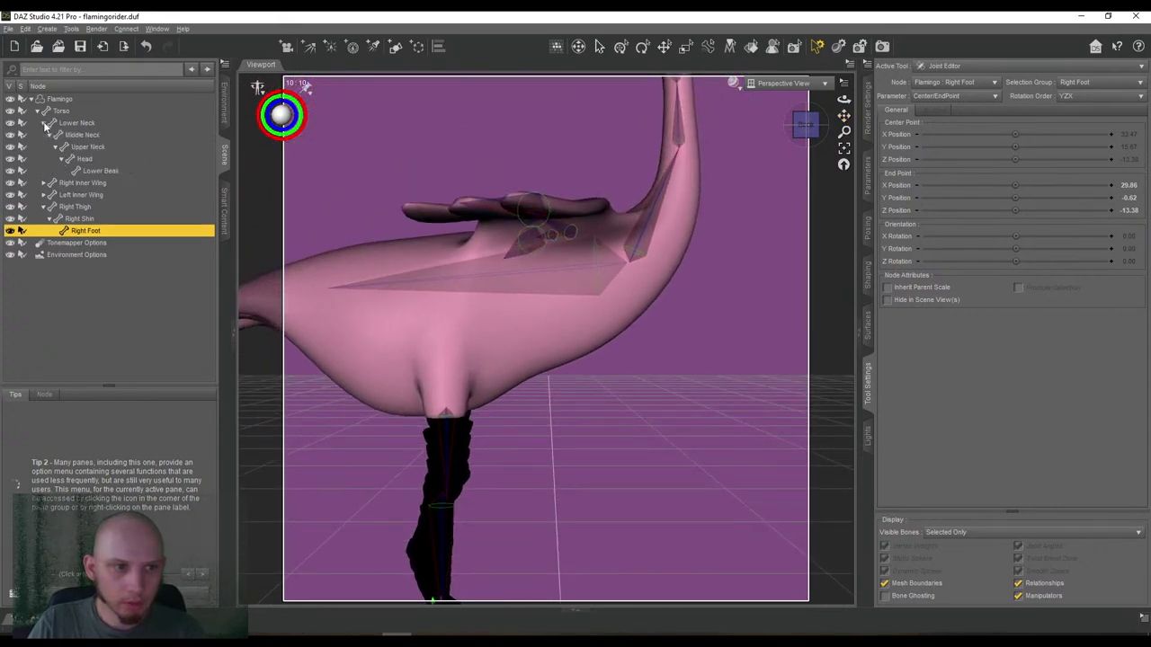
click(74, 126)
click(80, 136)
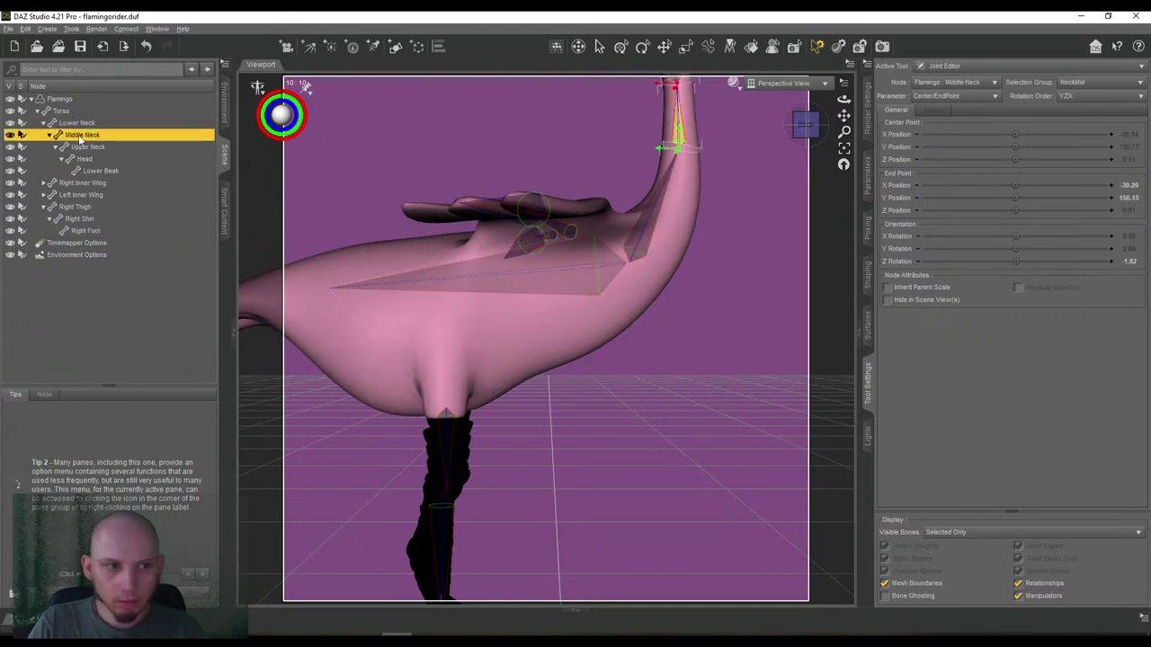
click(87, 148)
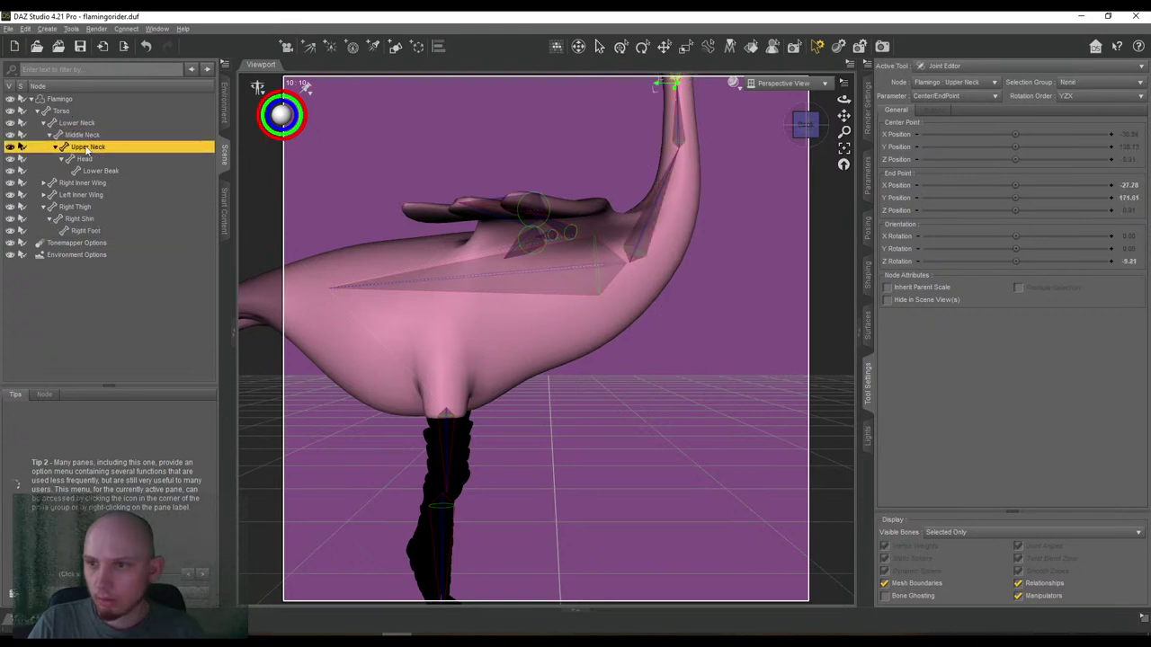
click(1070, 83)
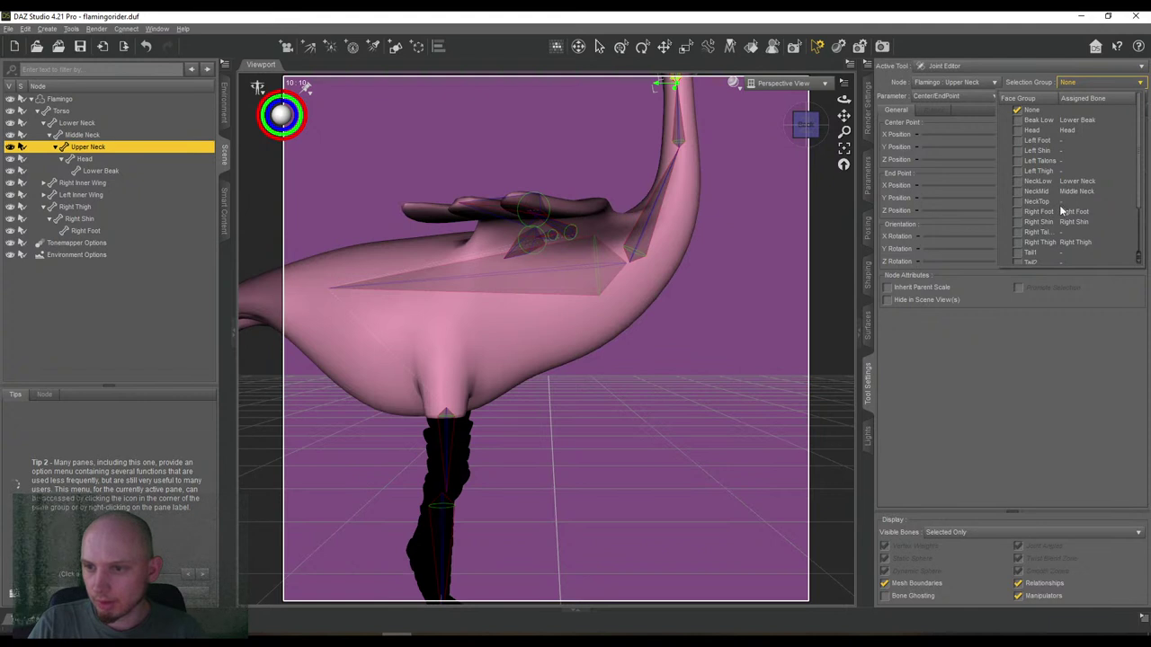
click(1018, 204)
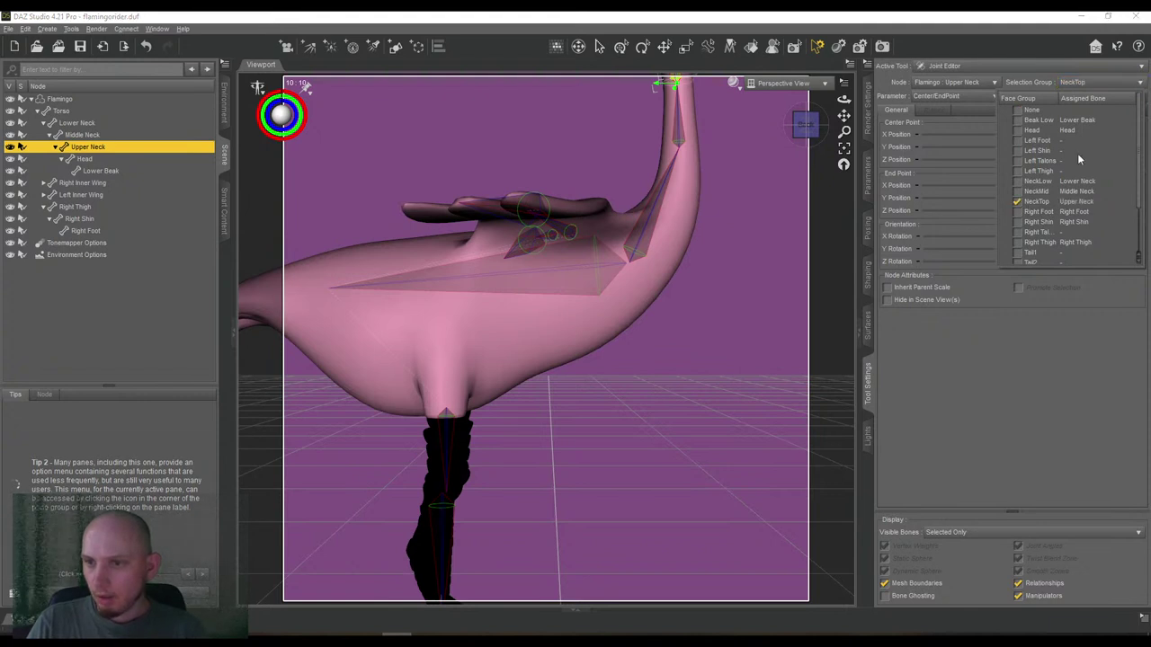
click(1082, 85)
Create a child bone of Right Foot with the name and label Right Talons and rotation order YZX.
scroll(749, 185, down, 3)
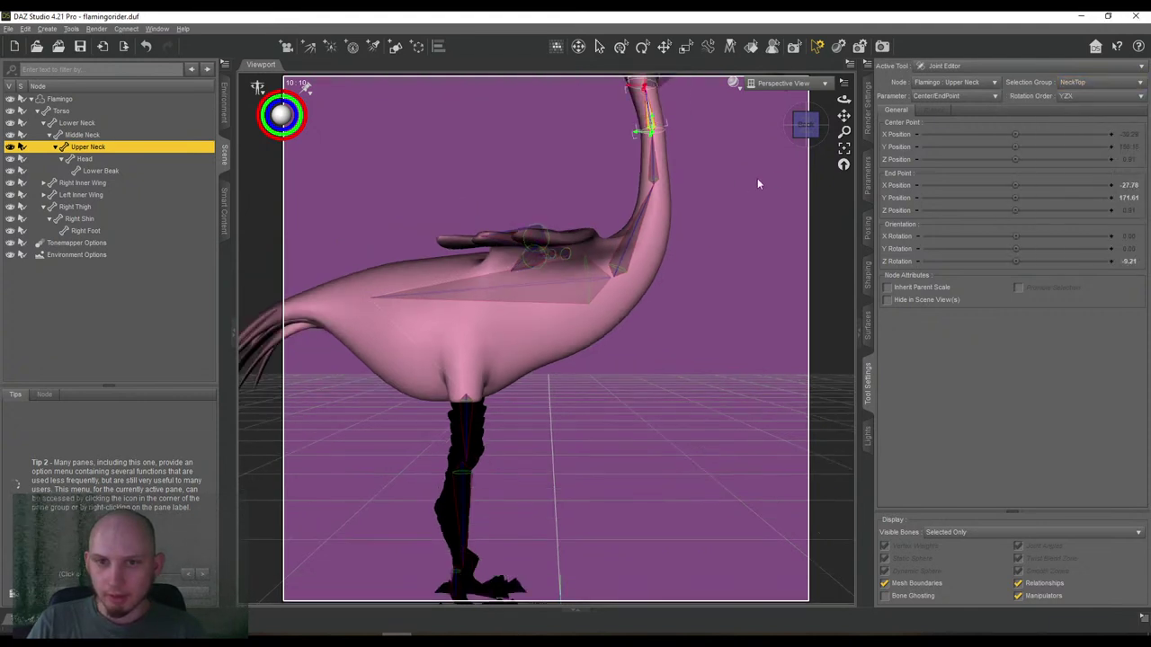
mouse_move(843, 116)
mouse_down()
mouse_move(803, 142)
mouse_move(848, 105)
mouse_up()
key(ctrl+z)
click(103, 230)
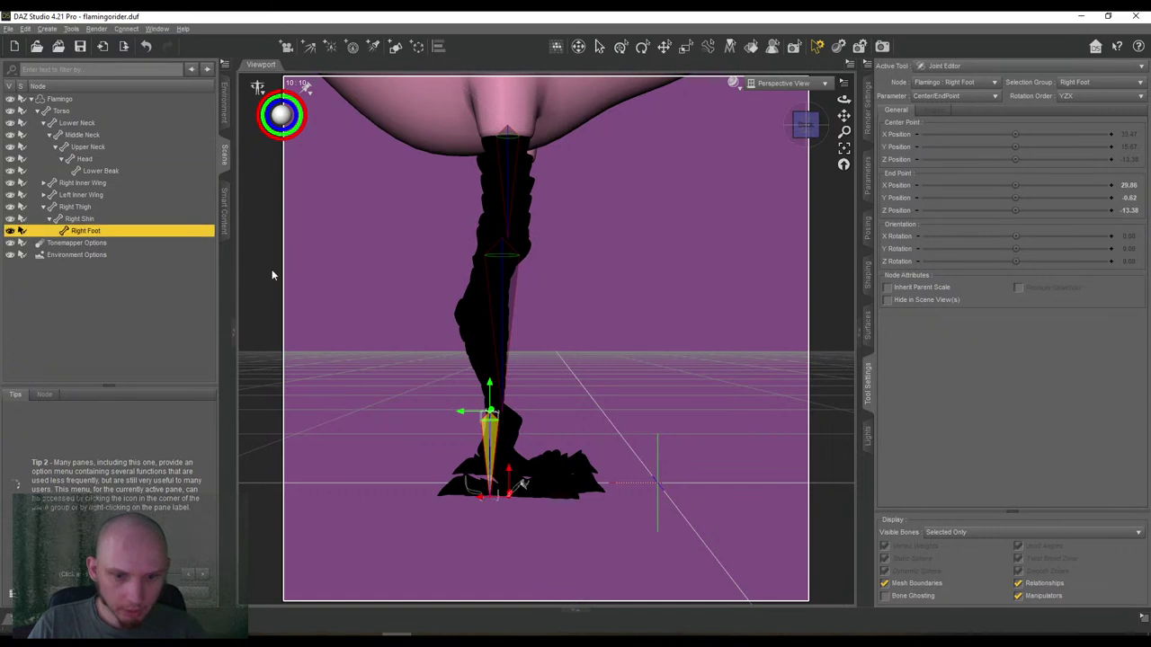
drag(843, 117, 843, 117)
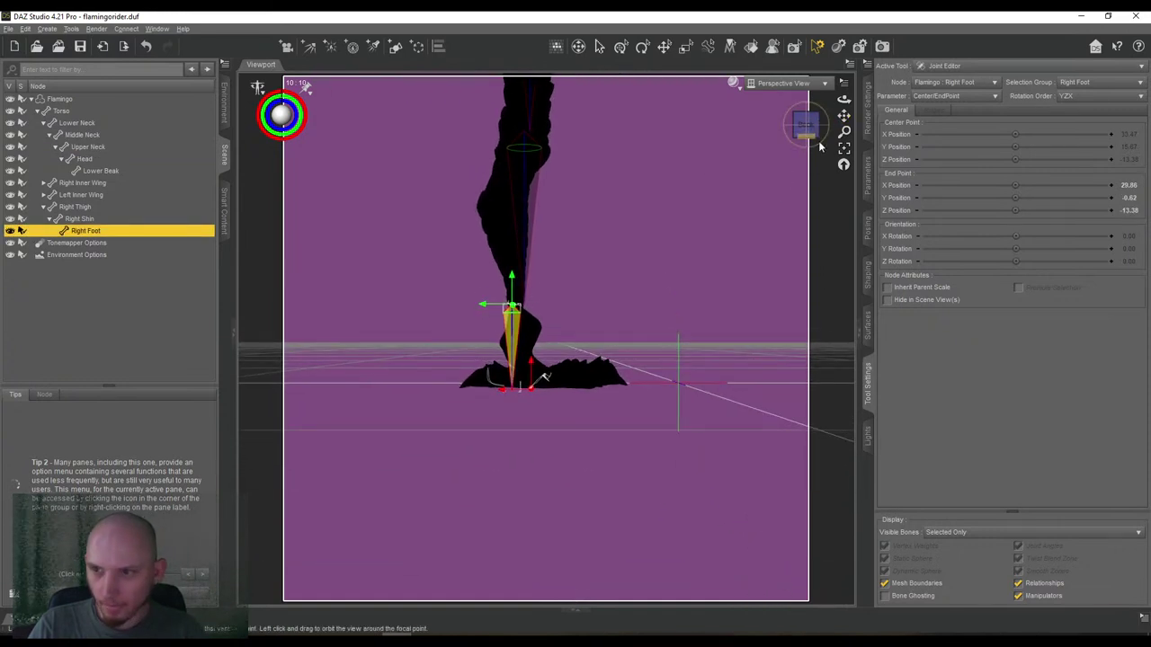
right_click(597, 273)
mouse_move(616, 288)
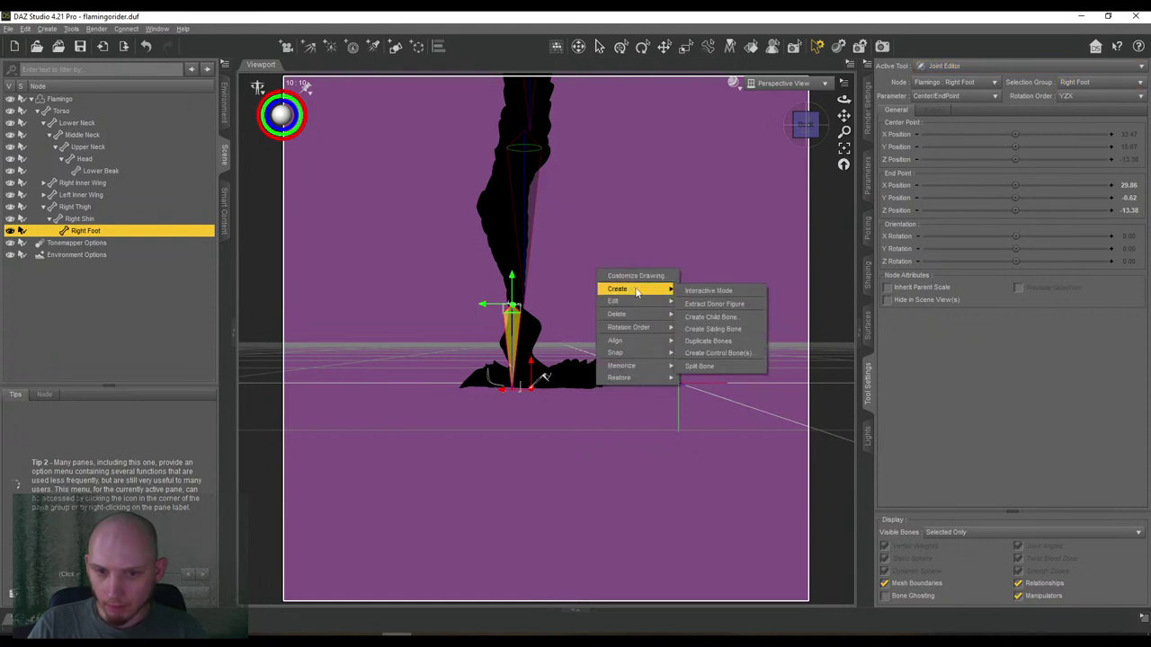
click(719, 326)
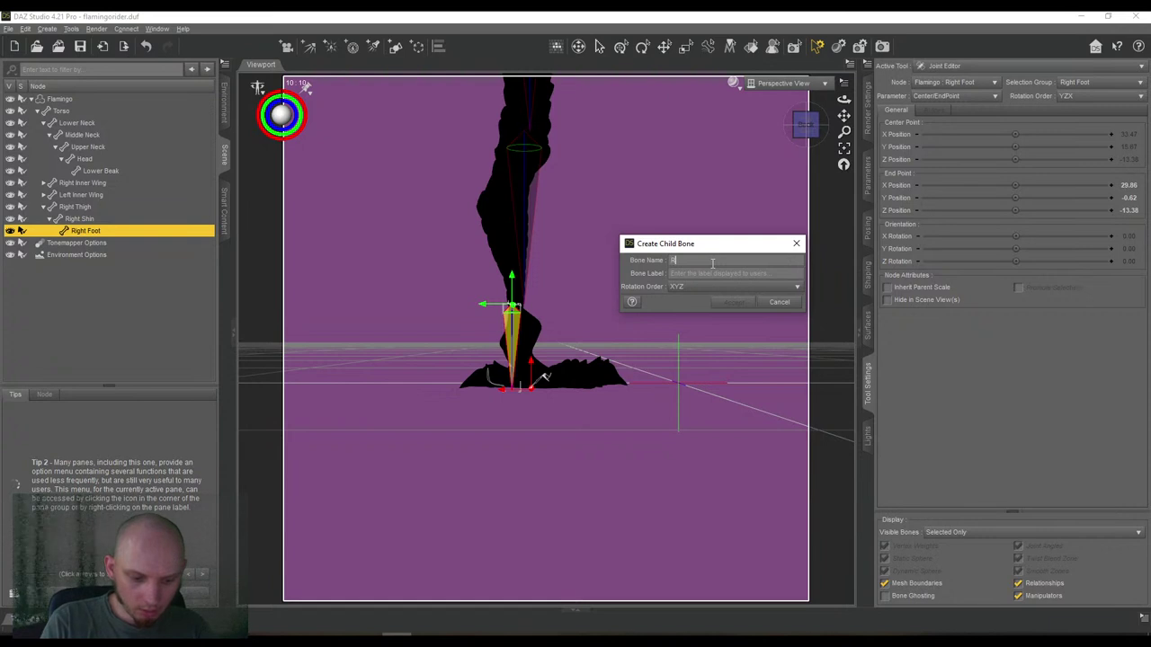
text(Right Talons)
key(Tab)
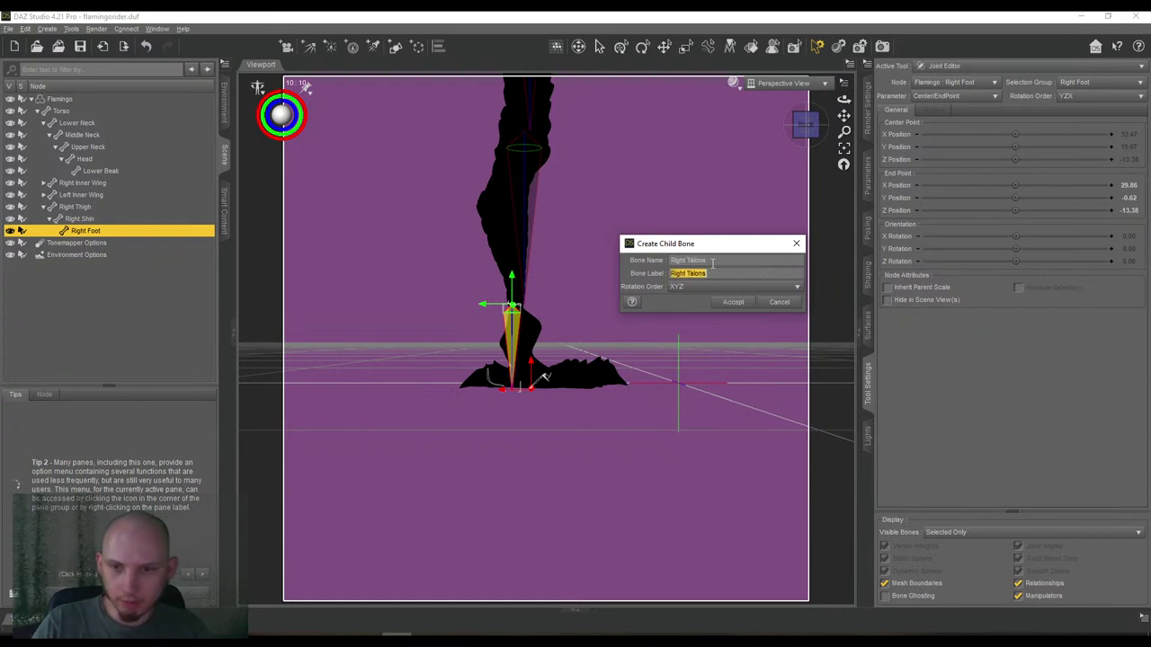
click(704, 286)
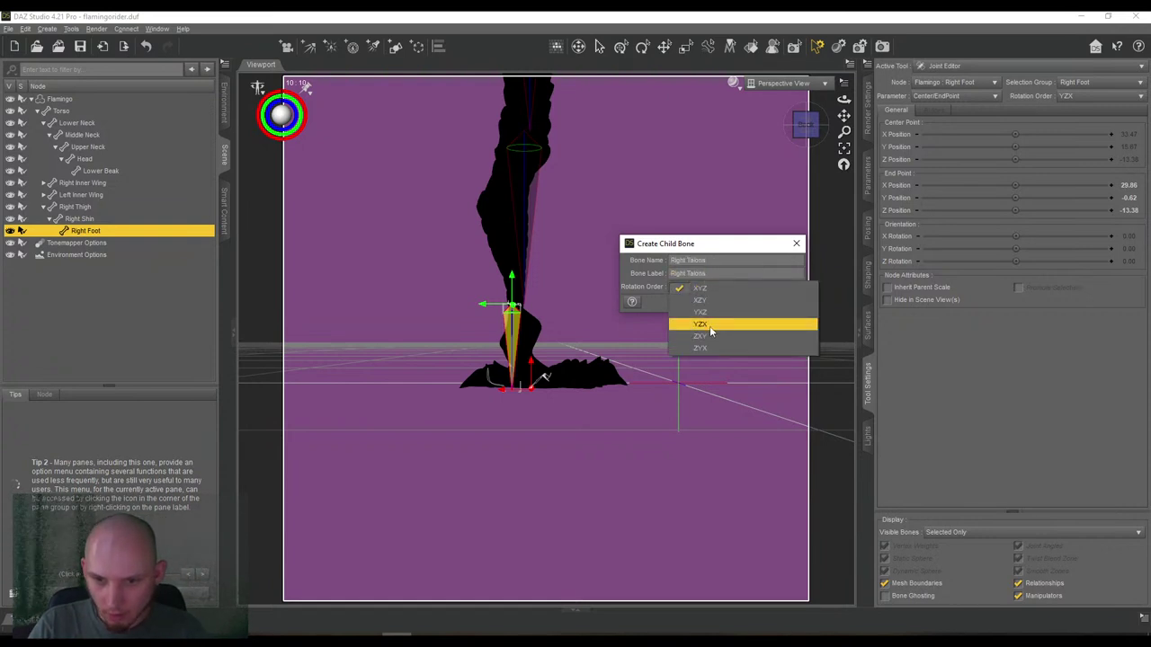
click(709, 326)
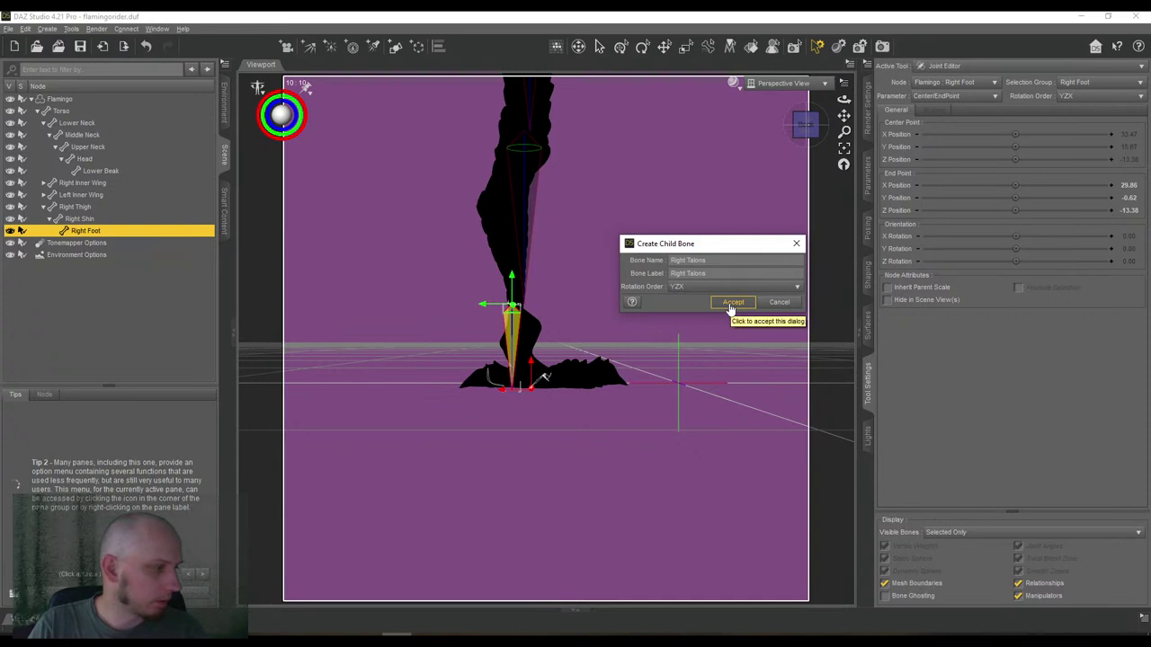
click(731, 303)
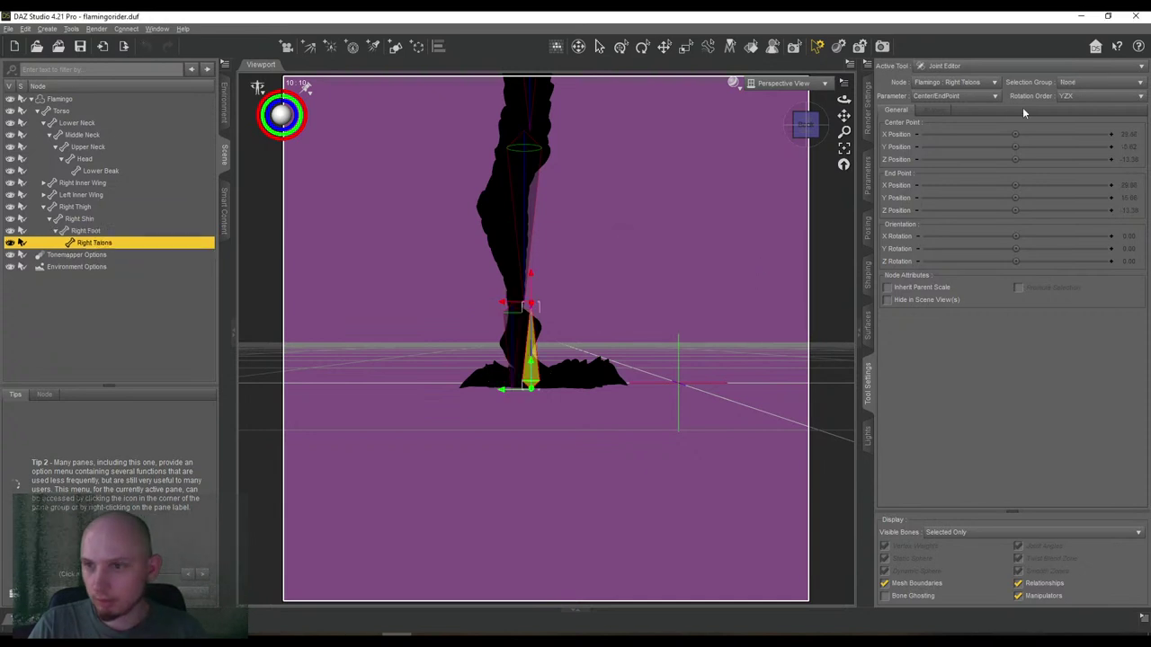
Assign the Right Talons face group to the Right Talons bone and extend its end point past the middle toe, about X 8.7, Y -1.8, Z -13.1.
click(1069, 82)
click(1016, 234)
drag(806, 127, 807, 135)
click(807, 135)
Collapse the Right Thigh hierarchy and create a child bone of Torso with the name and label Left Thigh and rotation order YZX.
click(43, 207)
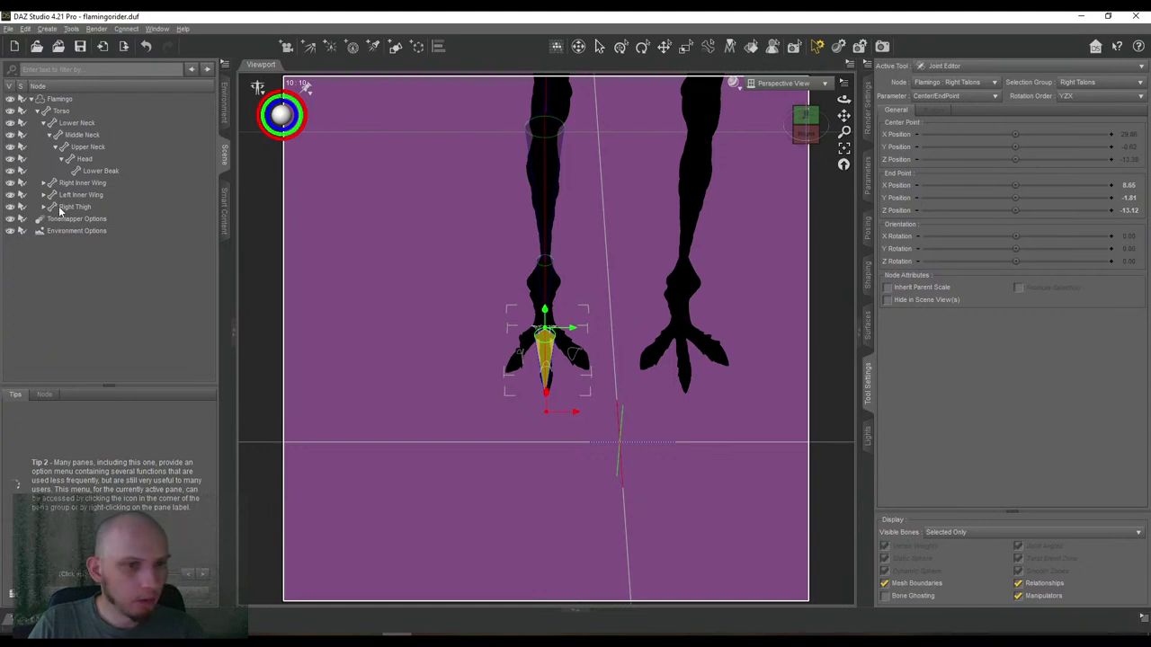
click(60, 114)
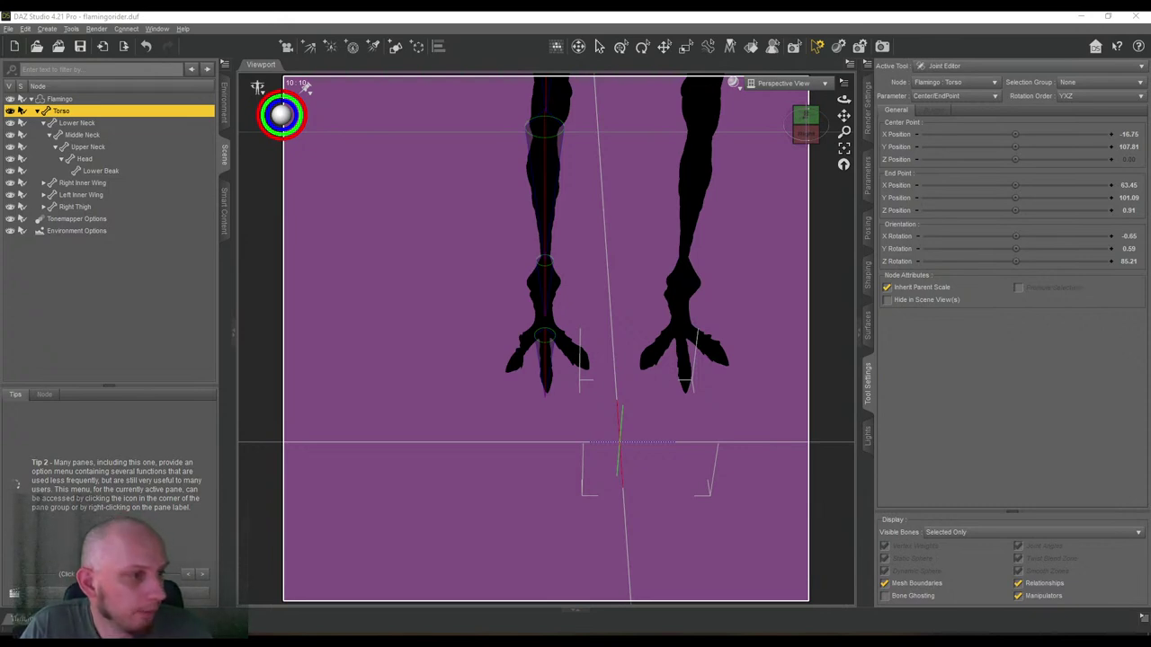
drag(805, 122, 782, 135)
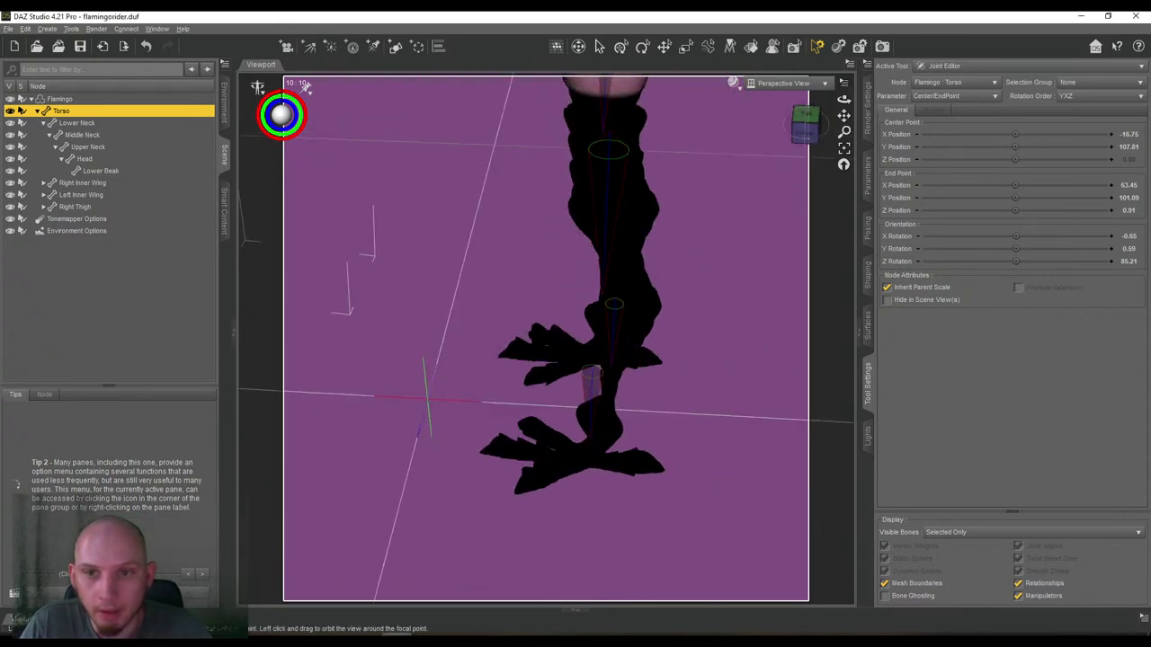
click(808, 137)
drag(843, 116, 819, 236)
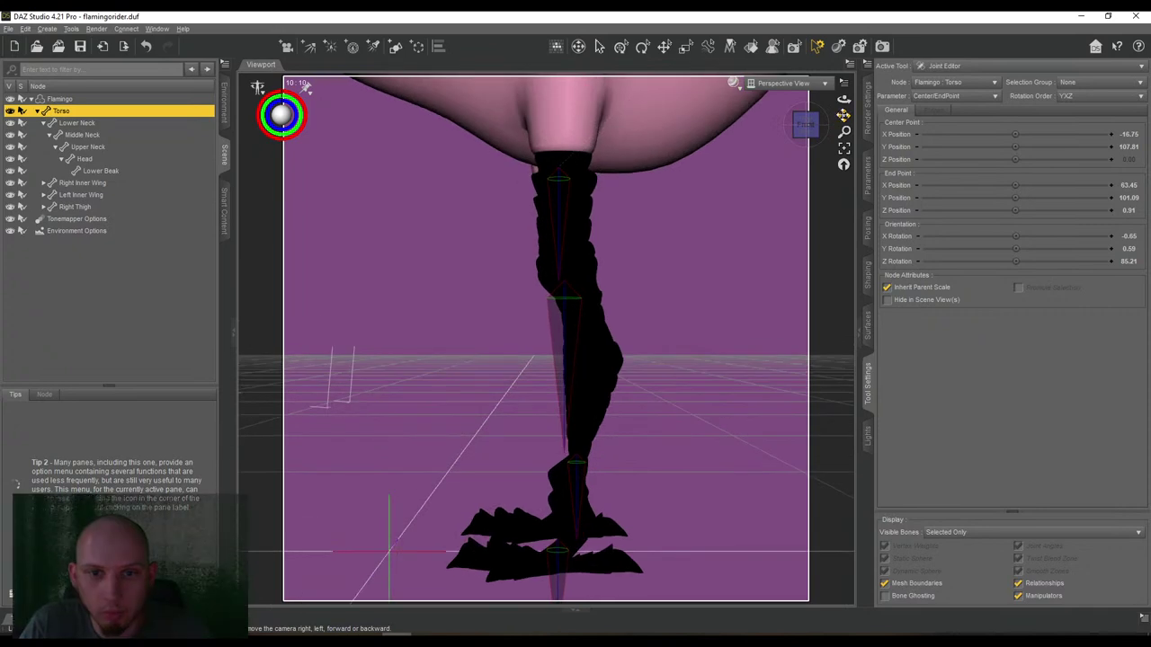
click(806, 124)
drag(844, 116, 947, 109)
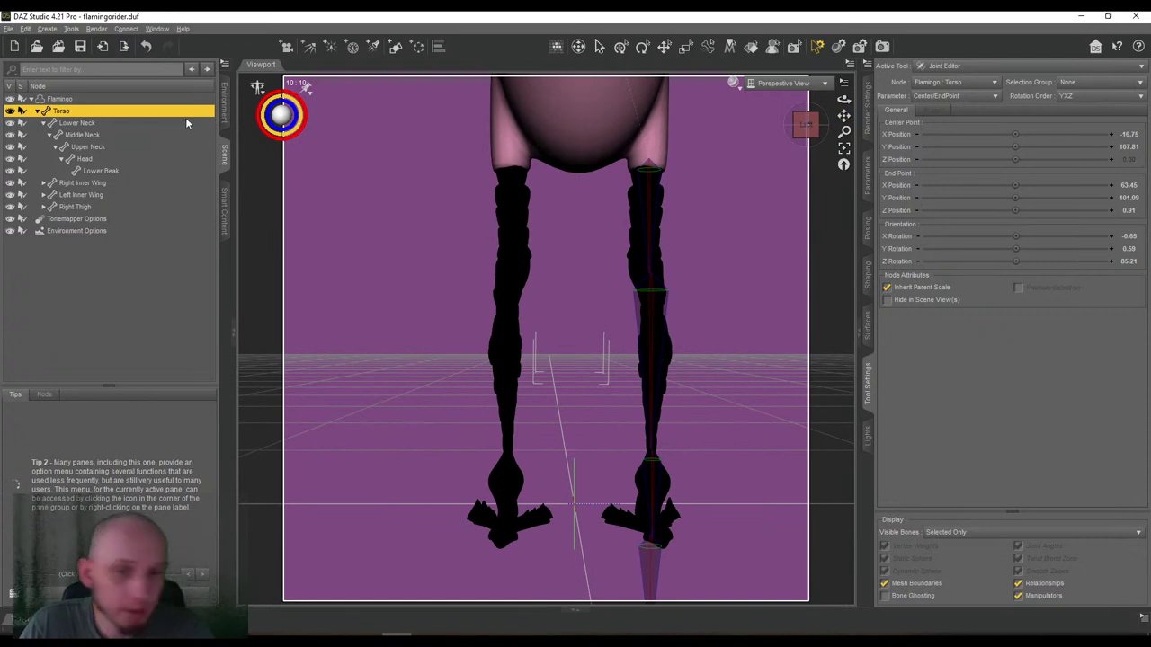
drag(843, 116, 882, 116)
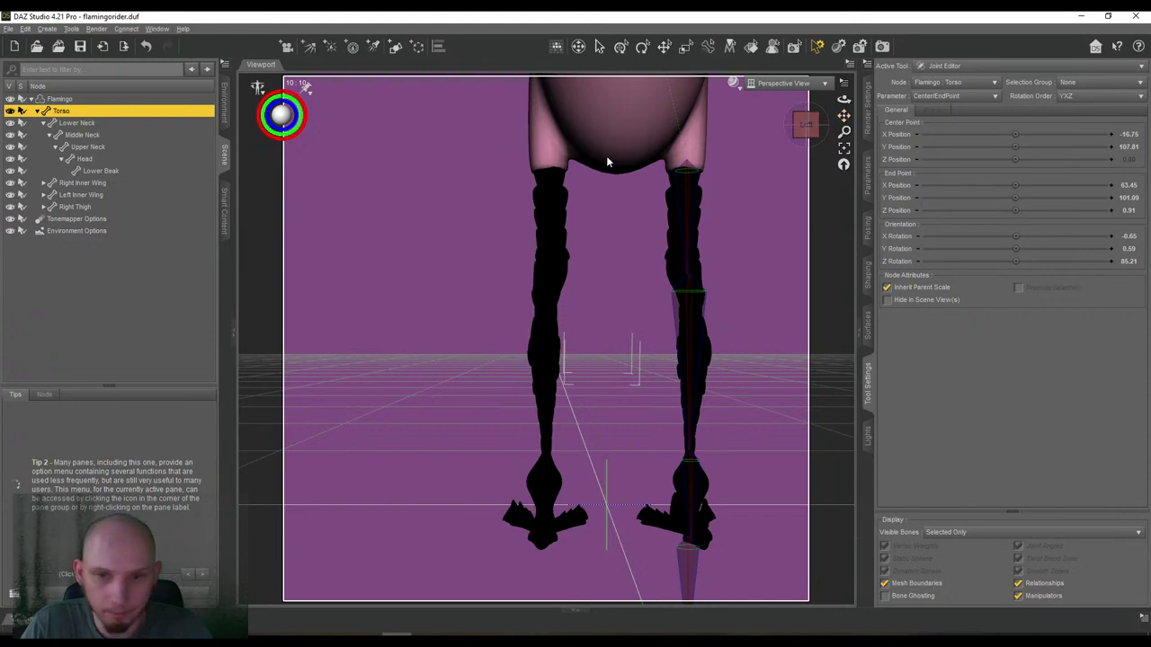
right_click(469, 164)
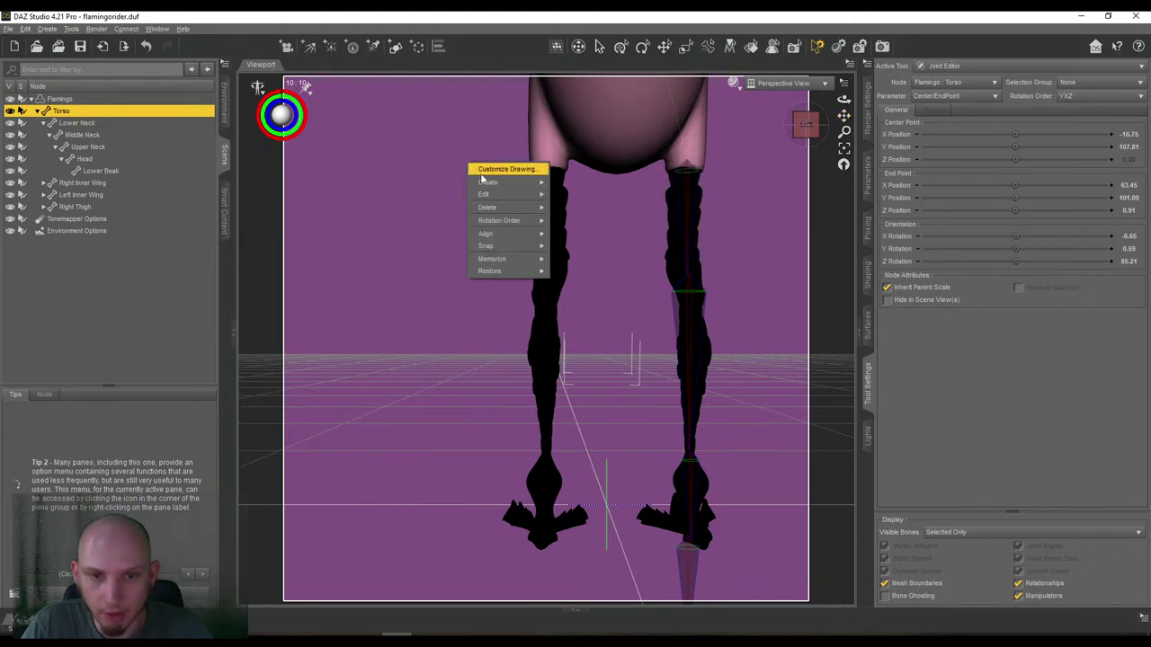
mouse_move(504, 182)
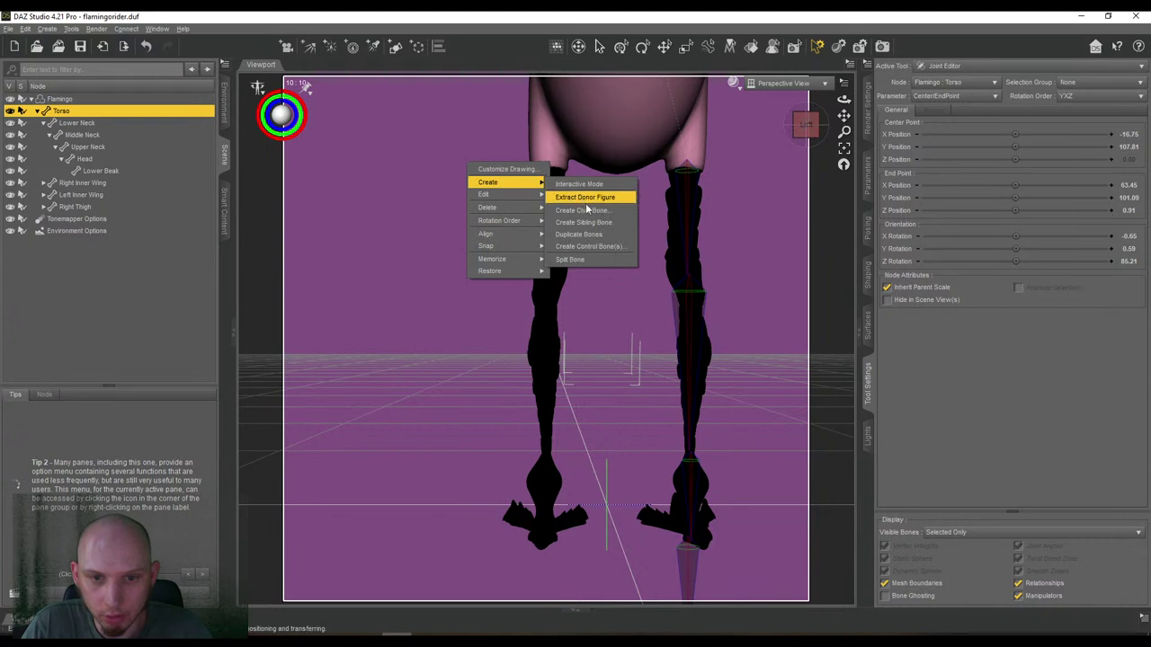
click(589, 194)
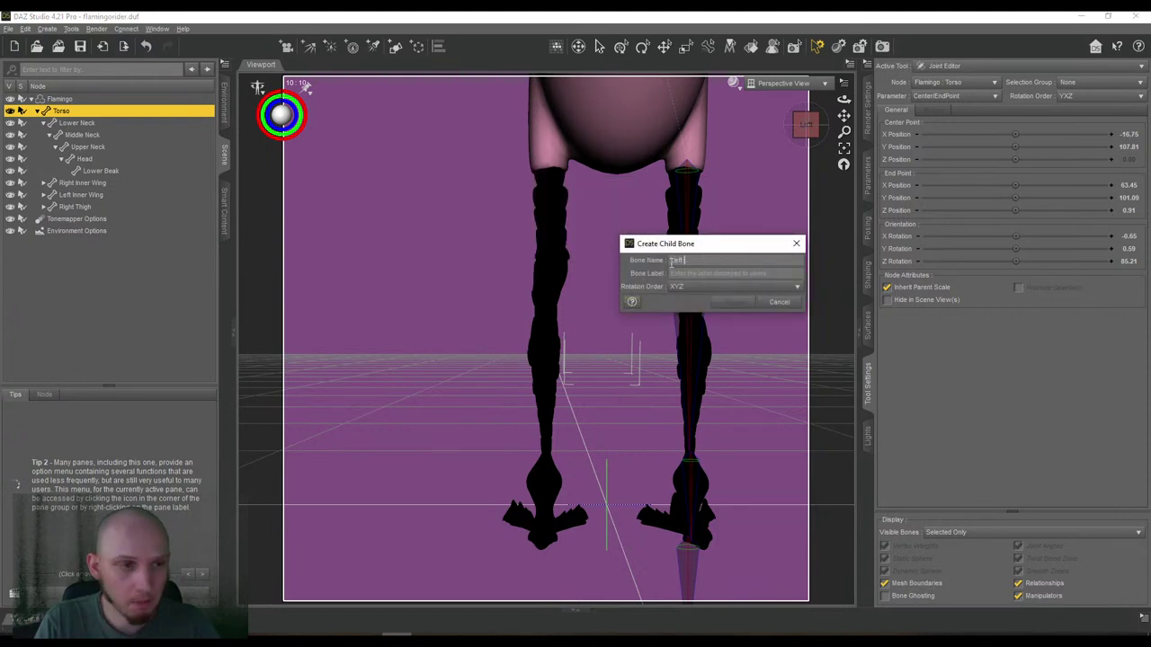
text(Left Thigh)
key(Tab)
click(699, 286)
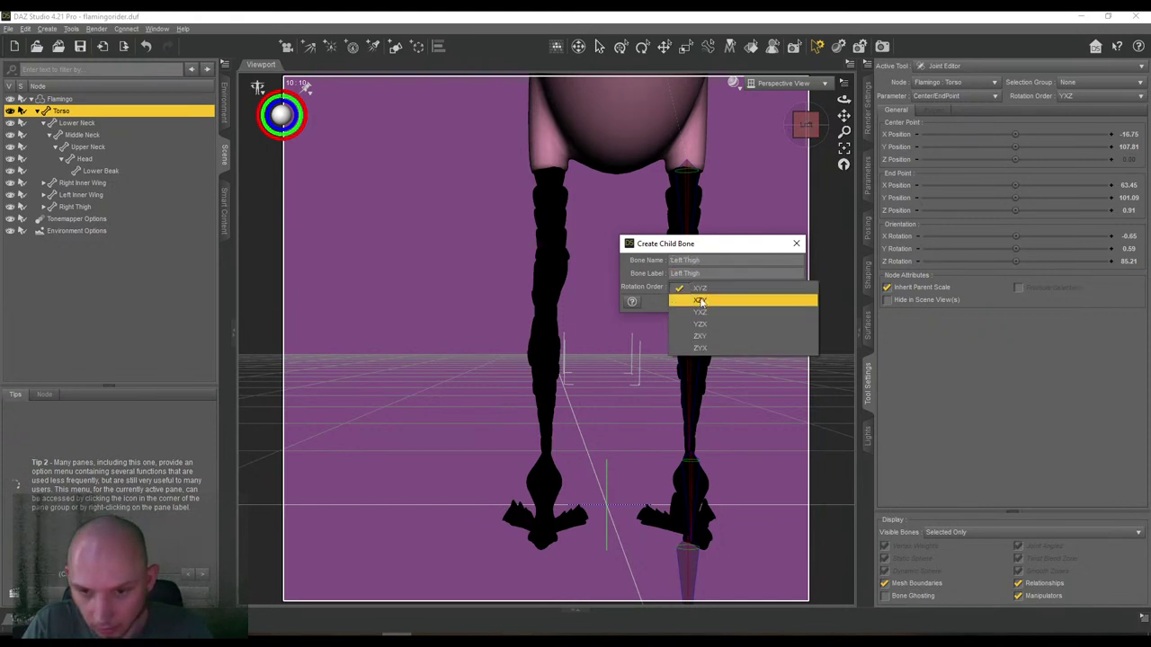
click(706, 325)
click(730, 302)
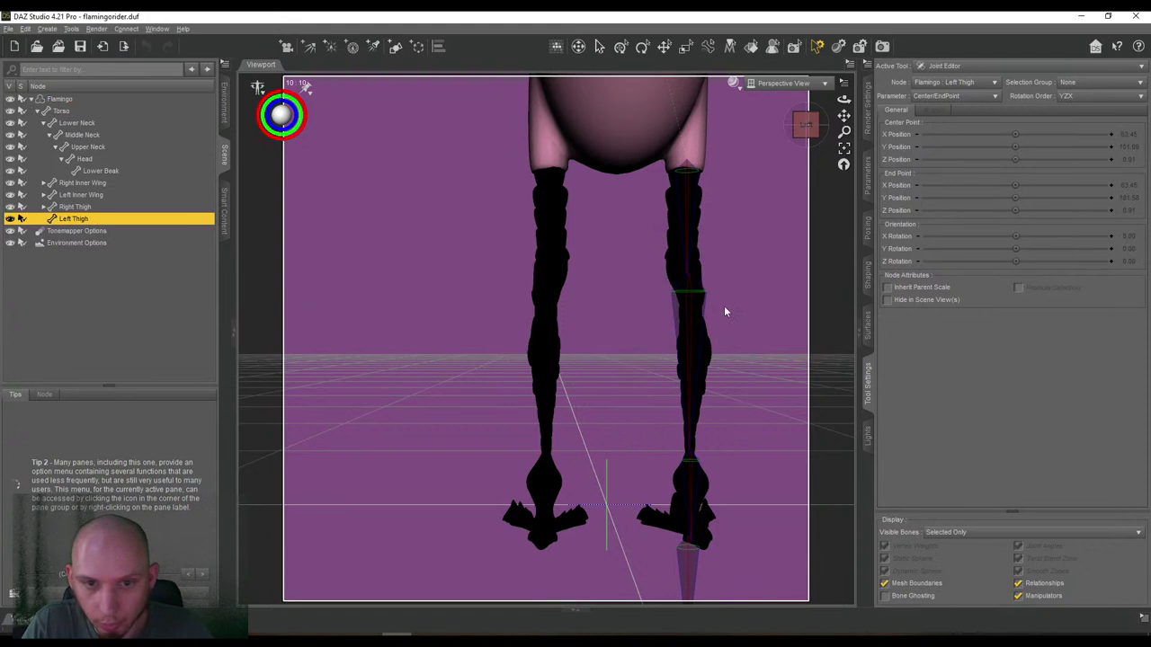
Assign the Left Thigh face group to the Left Thigh bone.
click(1087, 83)
scroll(1075, 245, down, 2)
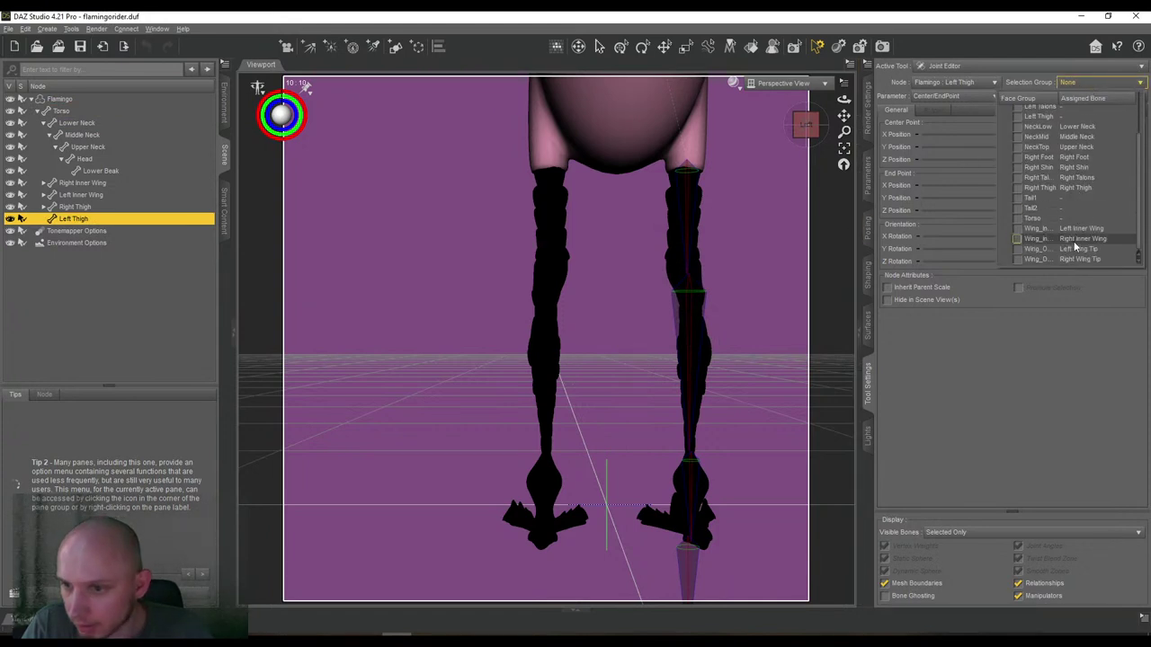
scroll(1070, 244, up, 3)
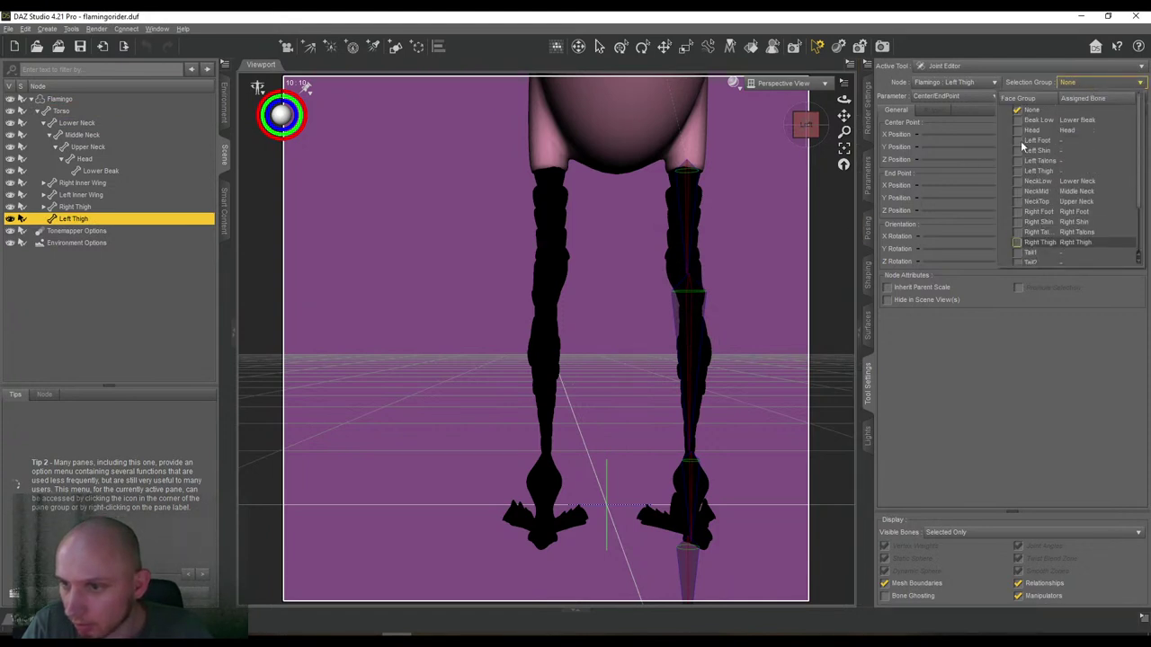
click(1016, 170)
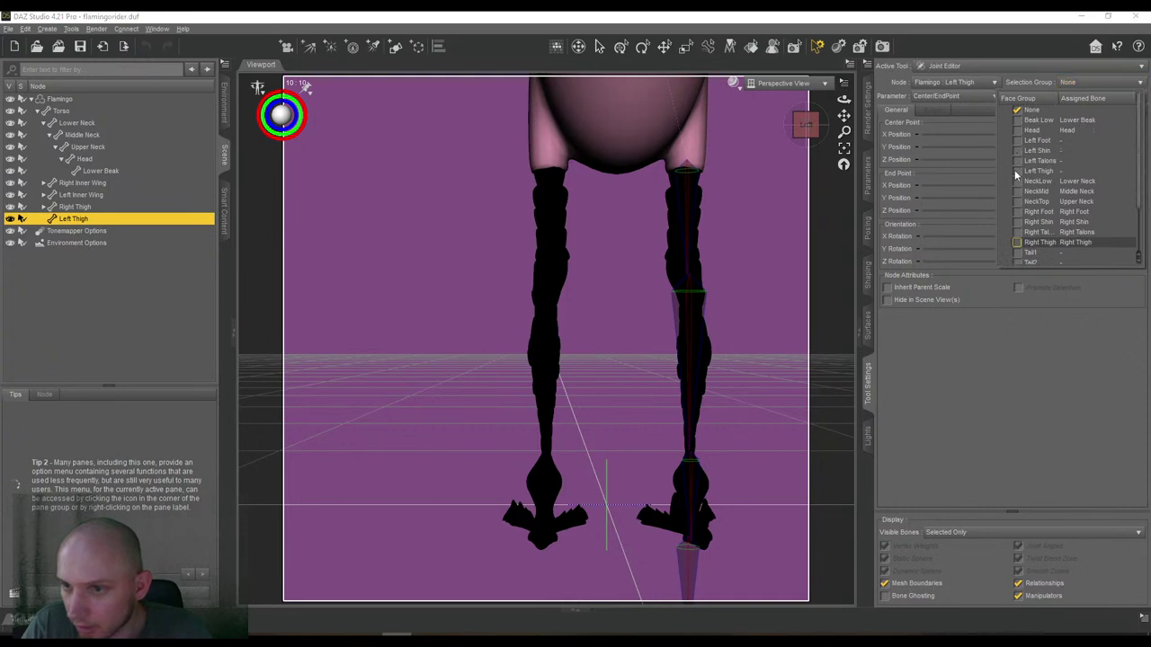
Move Left Thigh's center point to the top of the left leg, about Y 68.4, Z 13.1, and its end point near the knee, about Y 48.7, Z 11.6.
scroll(829, 128, down, 2)
drag(842, 116, 848, 235)
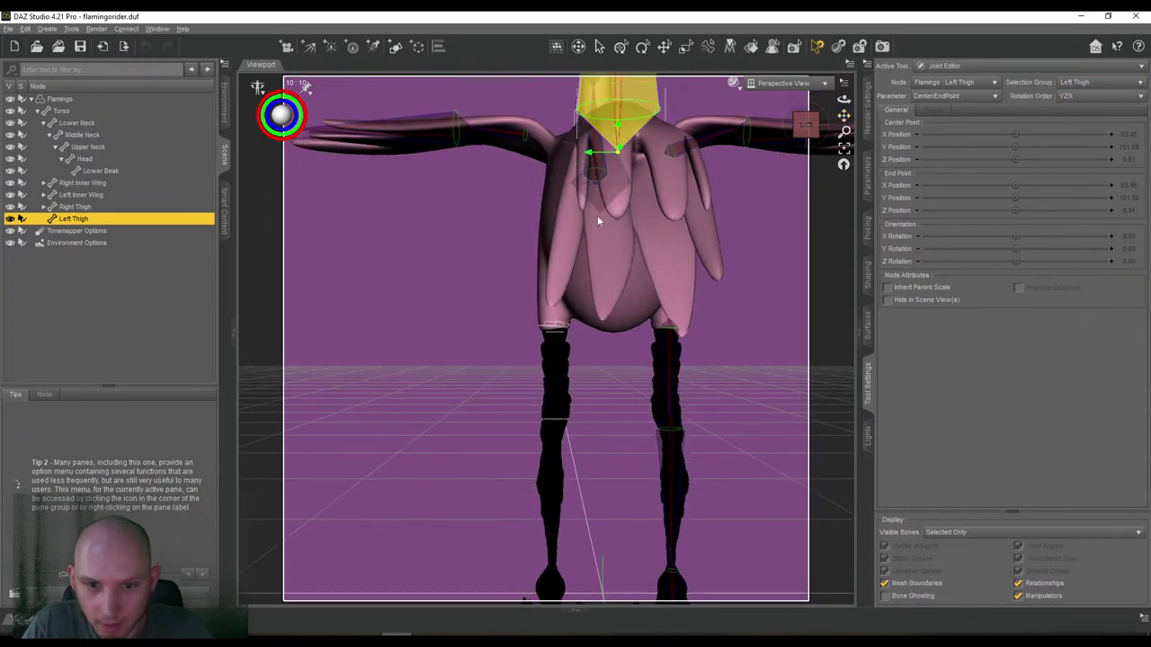
drag(617, 151, 554, 328)
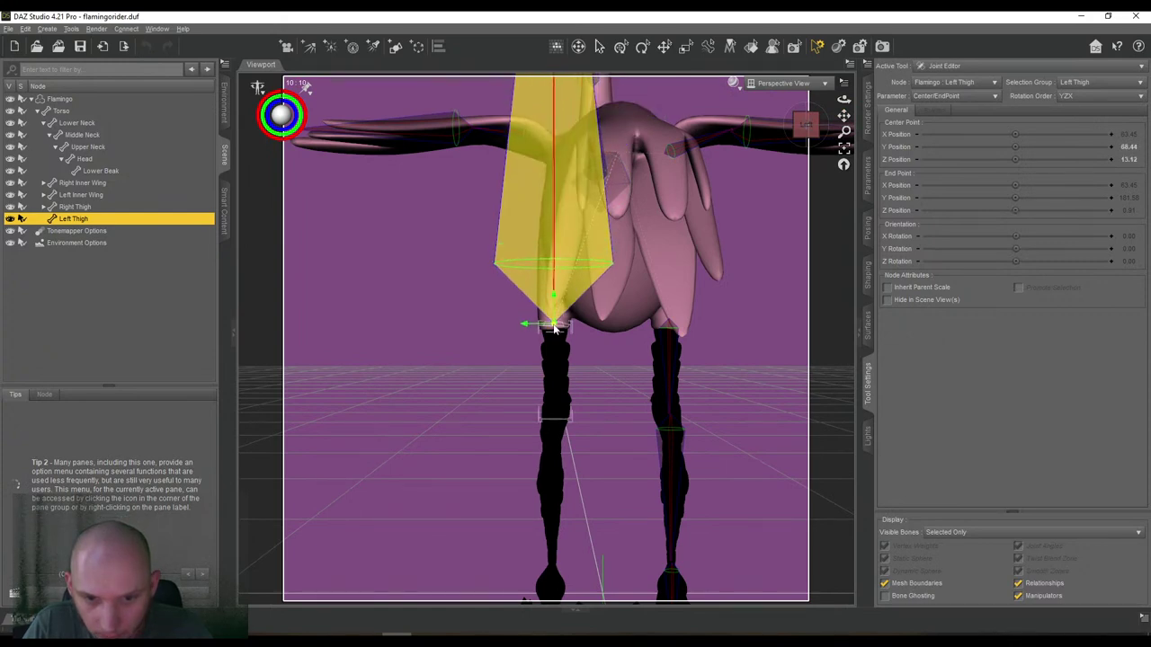
scroll(555, 328, down, 8)
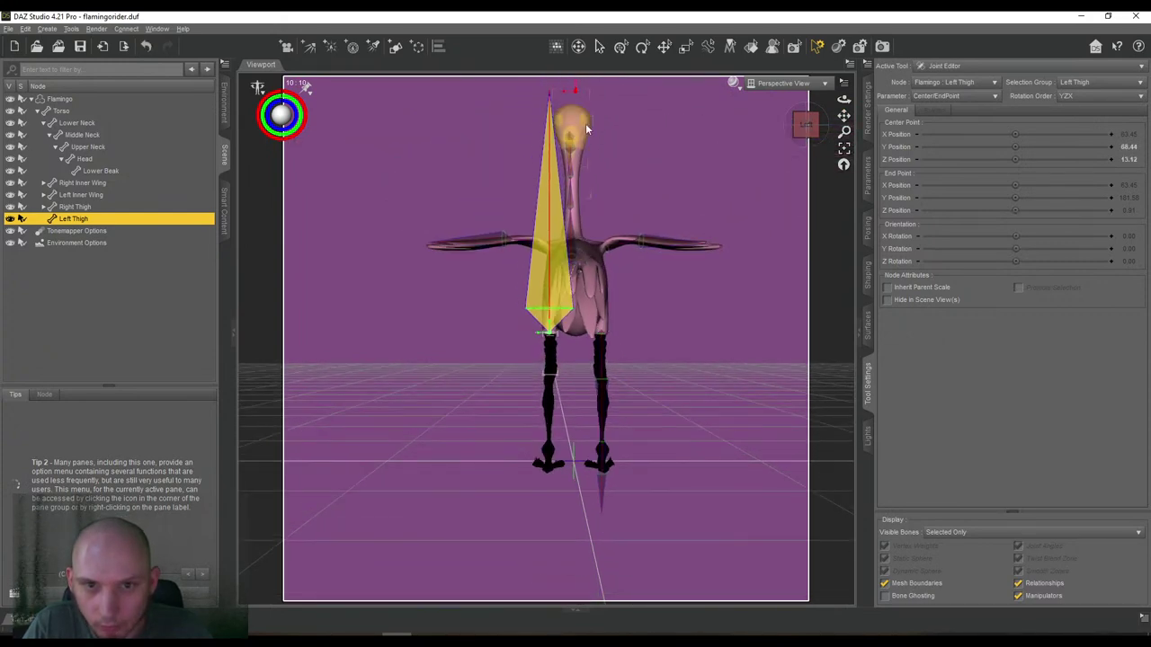
drag(576, 95, 551, 378)
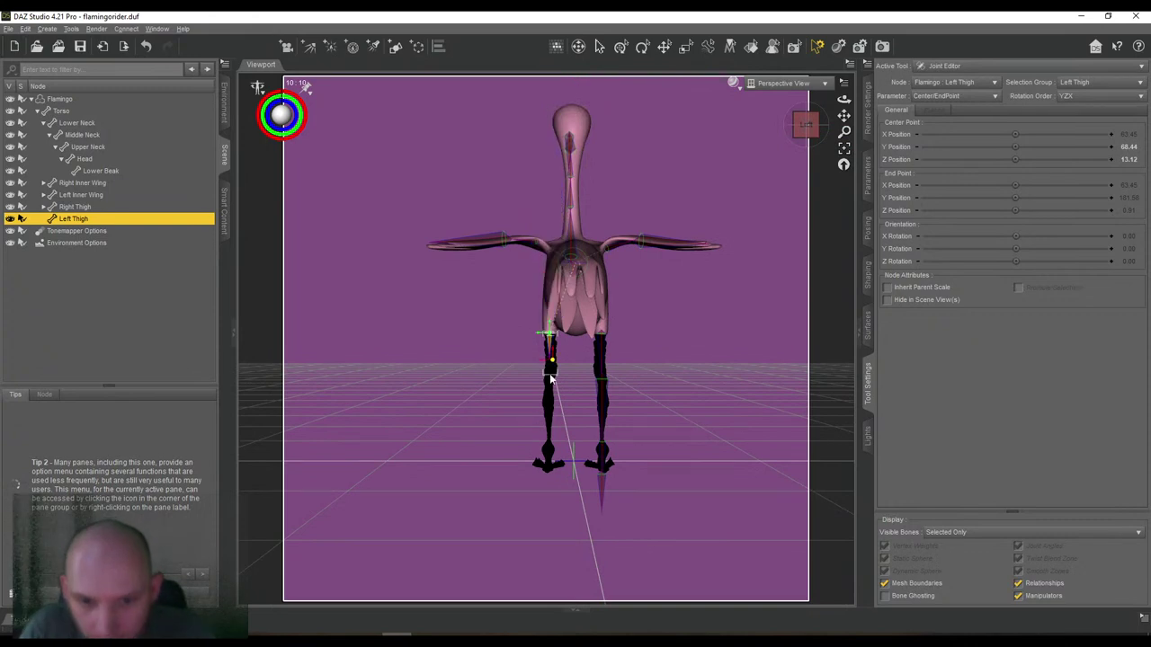
Align Left Thigh inside the leg from the side, with its center point at about X 31 and end point at about X 31.9, Y 46.4.
click(804, 122)
drag(843, 115, 845, 110)
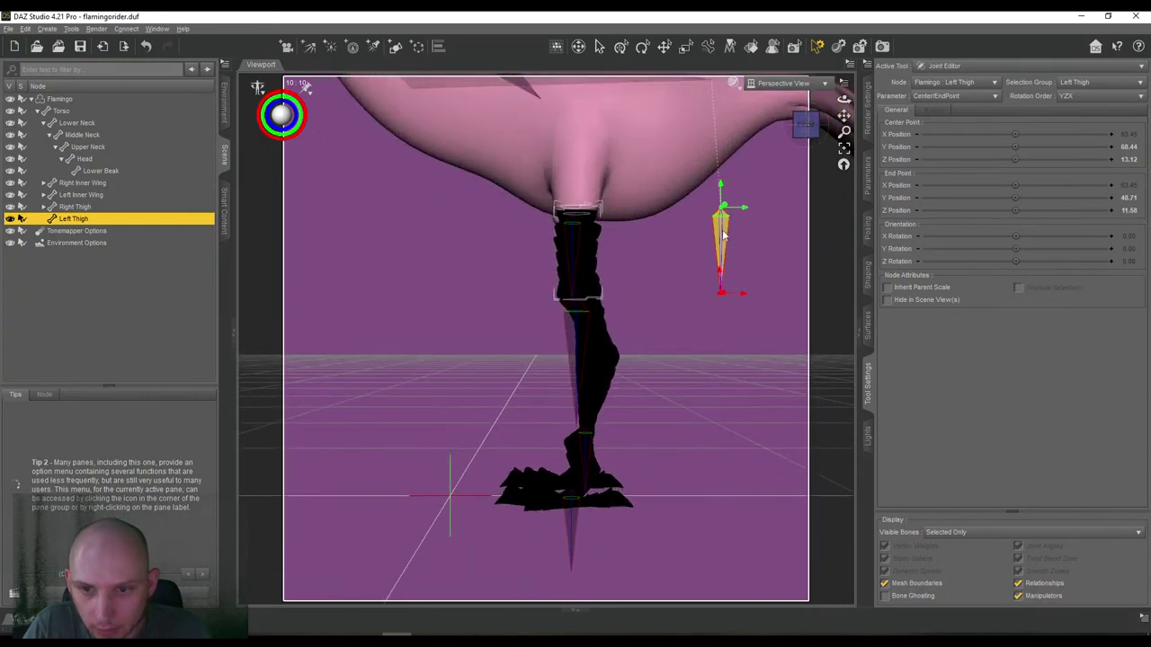
drag(591, 211, 602, 209)
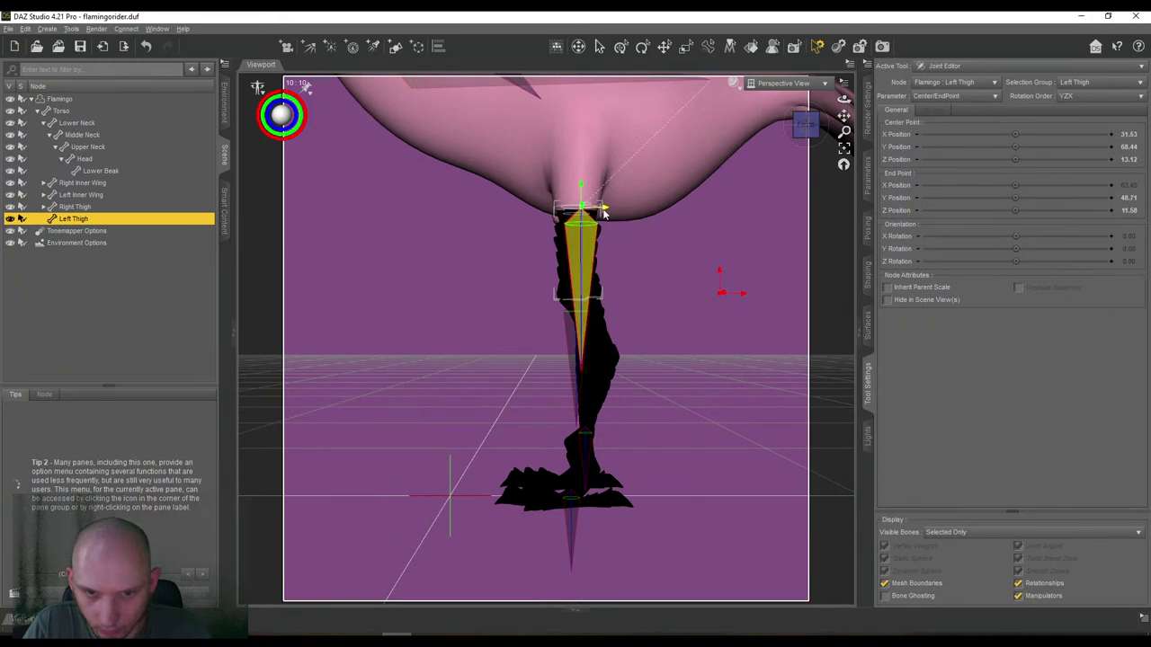
drag(621, 308, 608, 306)
drag(843, 115, 838, 132)
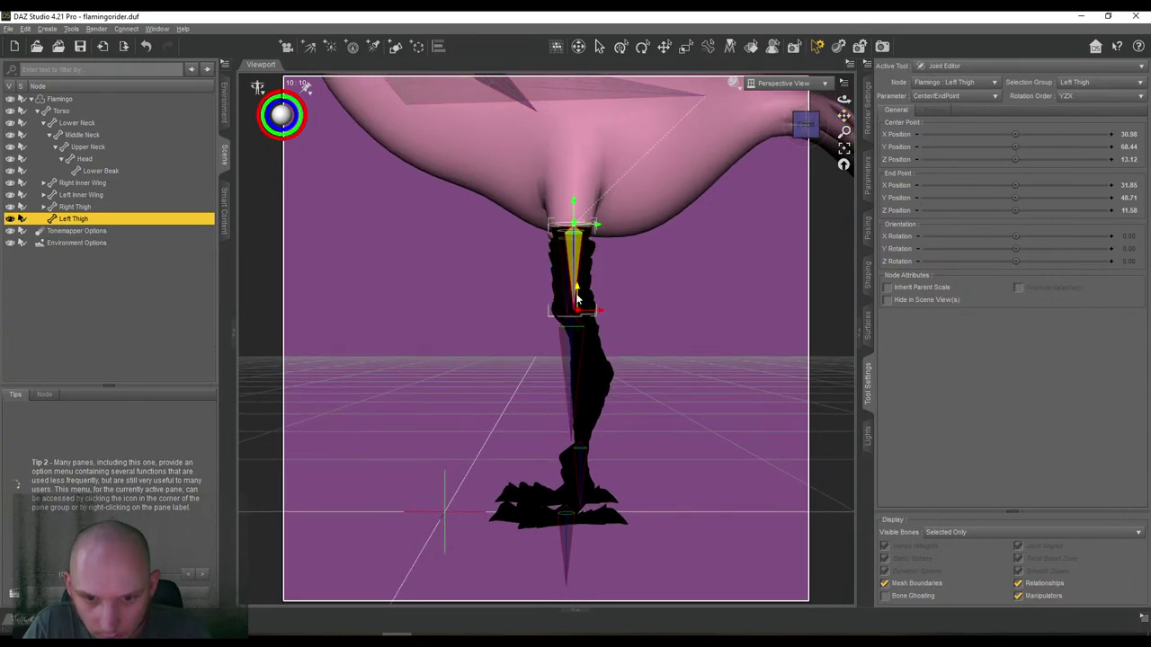
drag(577, 304, 578, 310)
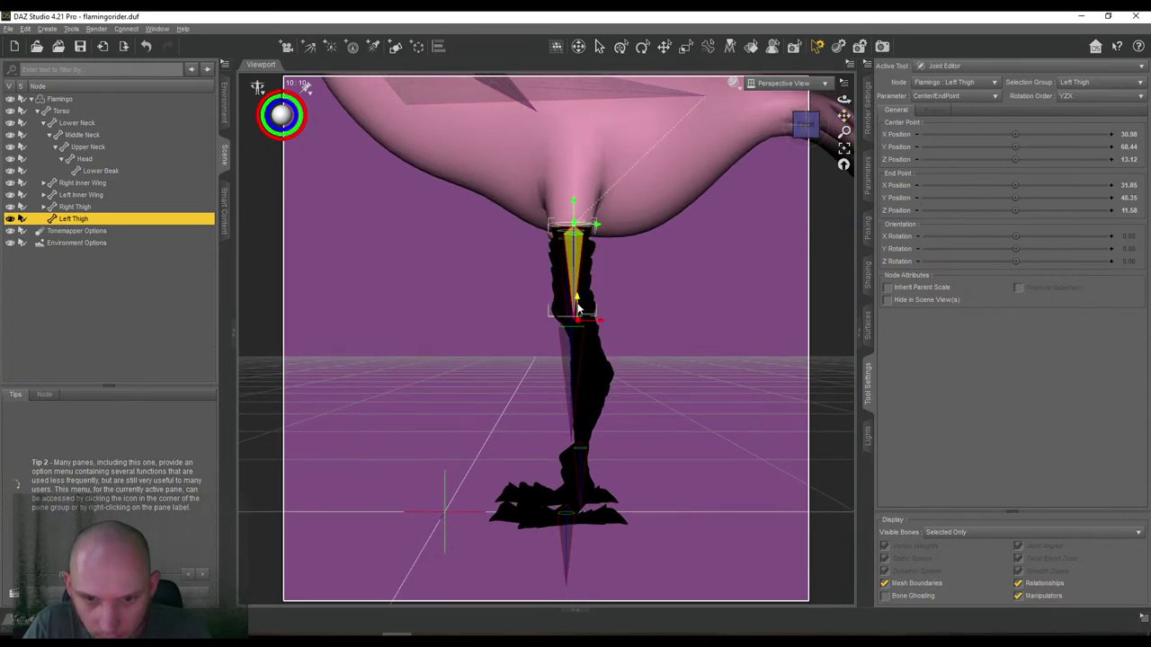
Create a child bone of Left Thigh with the name and label Left Shin and rotation order YZX.
drag(813, 144, 855, 101)
click(813, 135)
right_click(426, 202)
right_click(425, 206)
mouse_move(444, 224)
click(543, 251)
click(700, 259)
text(Left Shin)
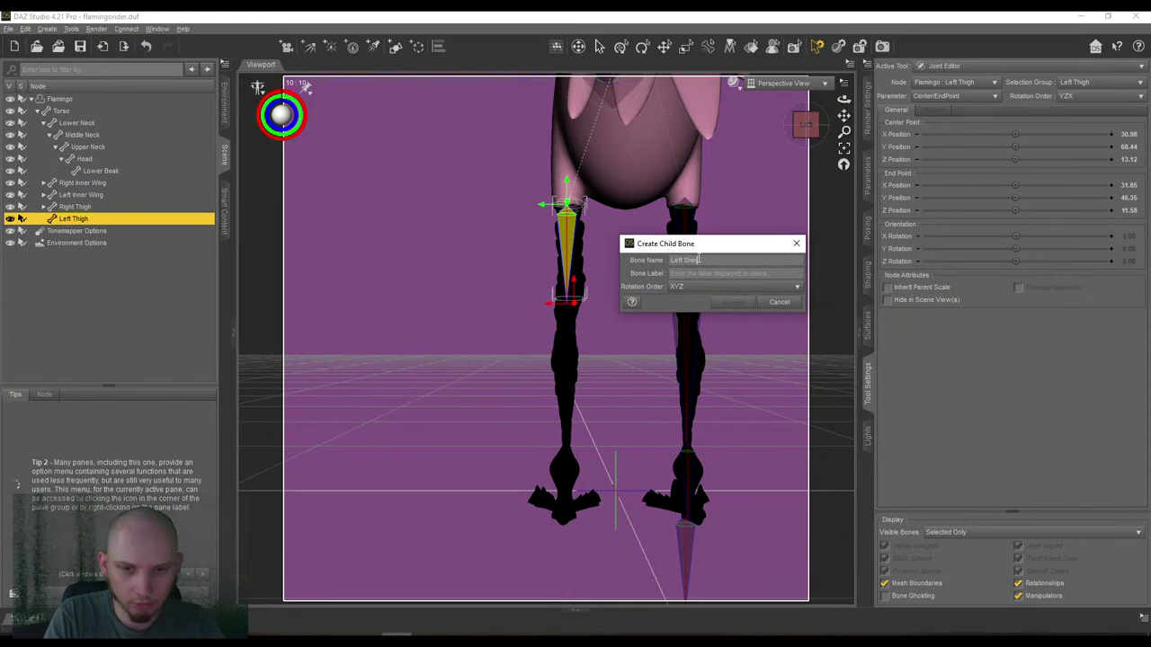
key(Tab)
click(719, 286)
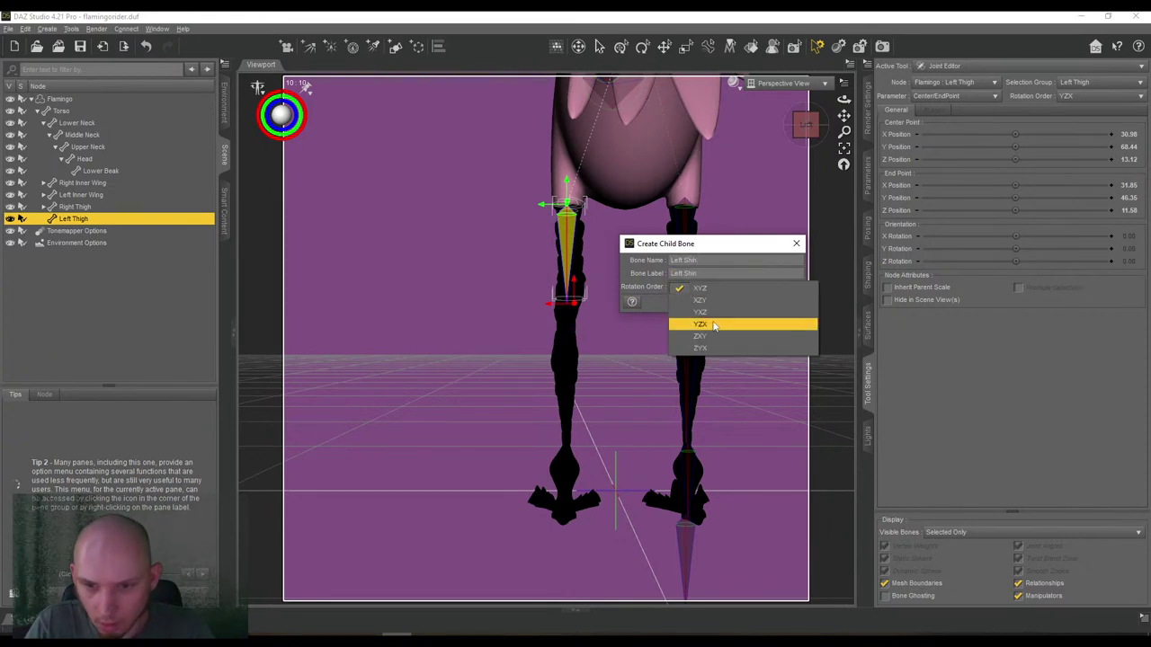
click(706, 324)
click(732, 302)
Assign the Left Shin face group to the Left Shin bone.
click(1068, 84)
click(1068, 84)
click(1099, 82)
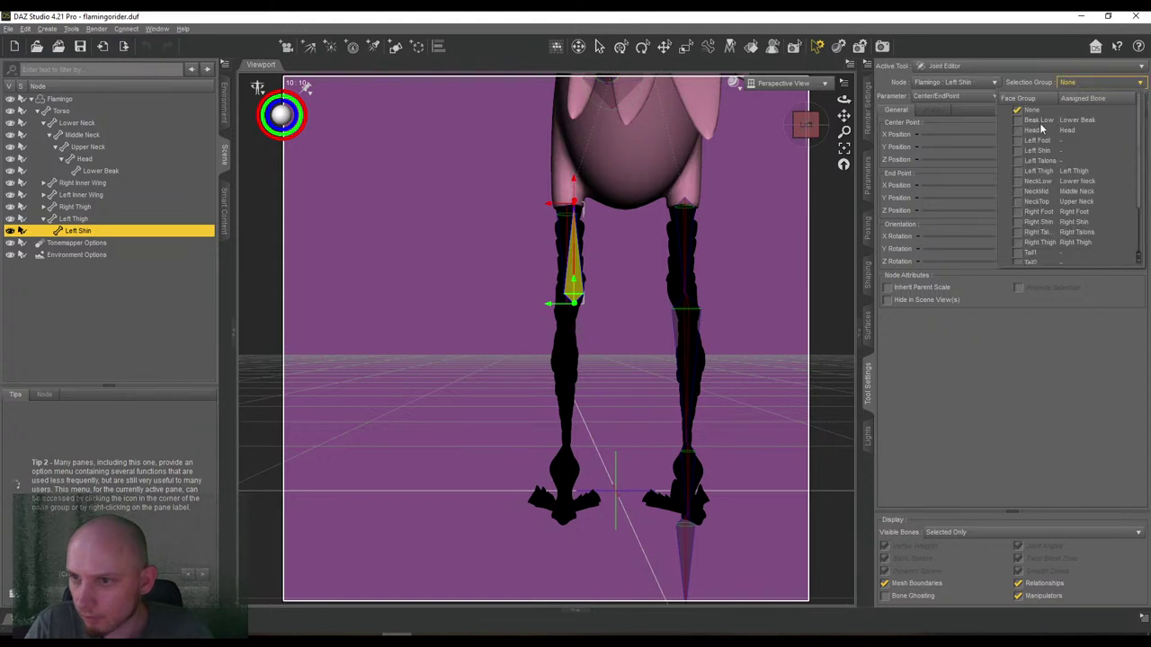
click(1017, 151)
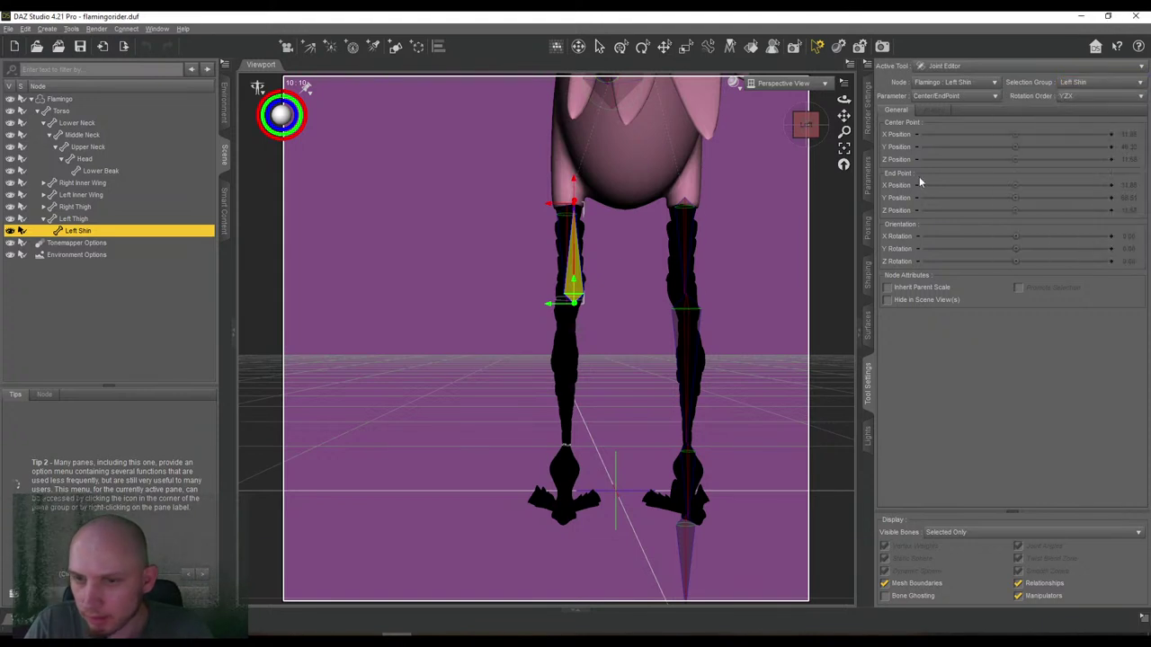
Move Left Shin's end point down to the ankle, about X 33.2, Y 14.6, Z 12.9.
click(834, 119)
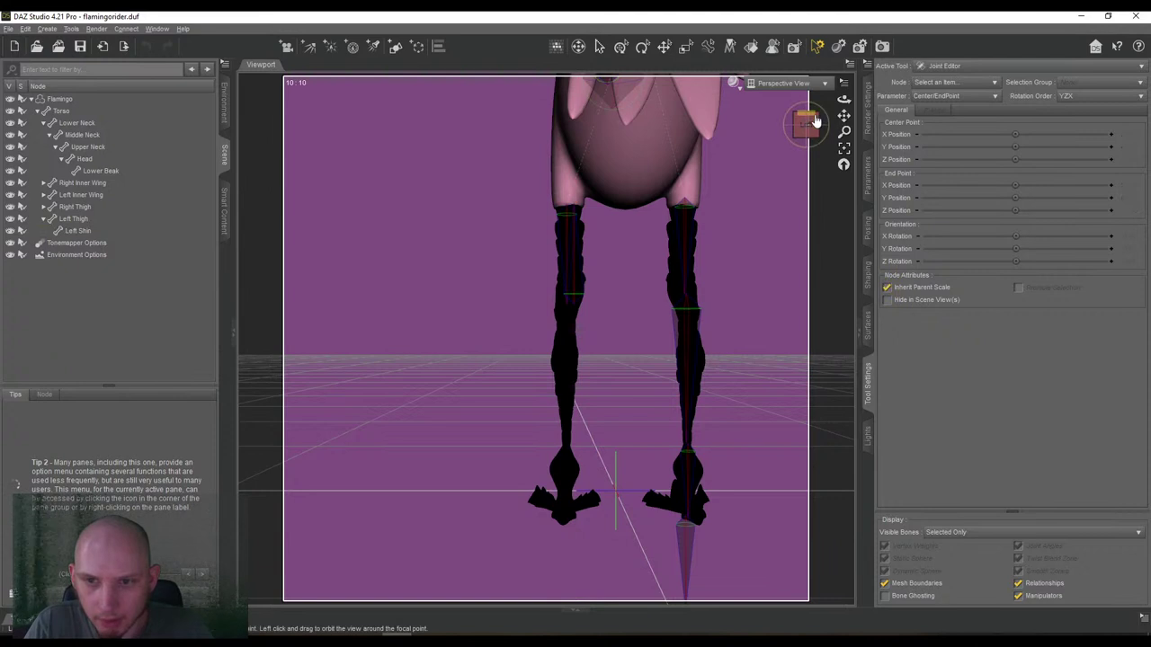
click(86, 232)
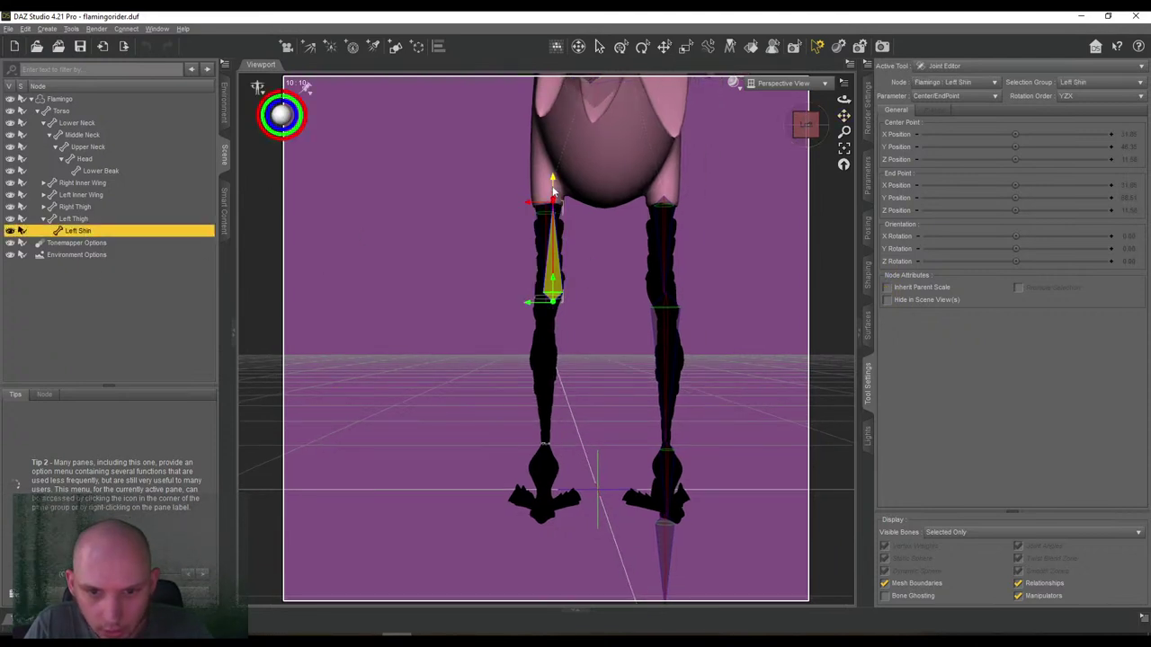
drag(560, 321, 567, 435)
drag(844, 116, 802, 28)
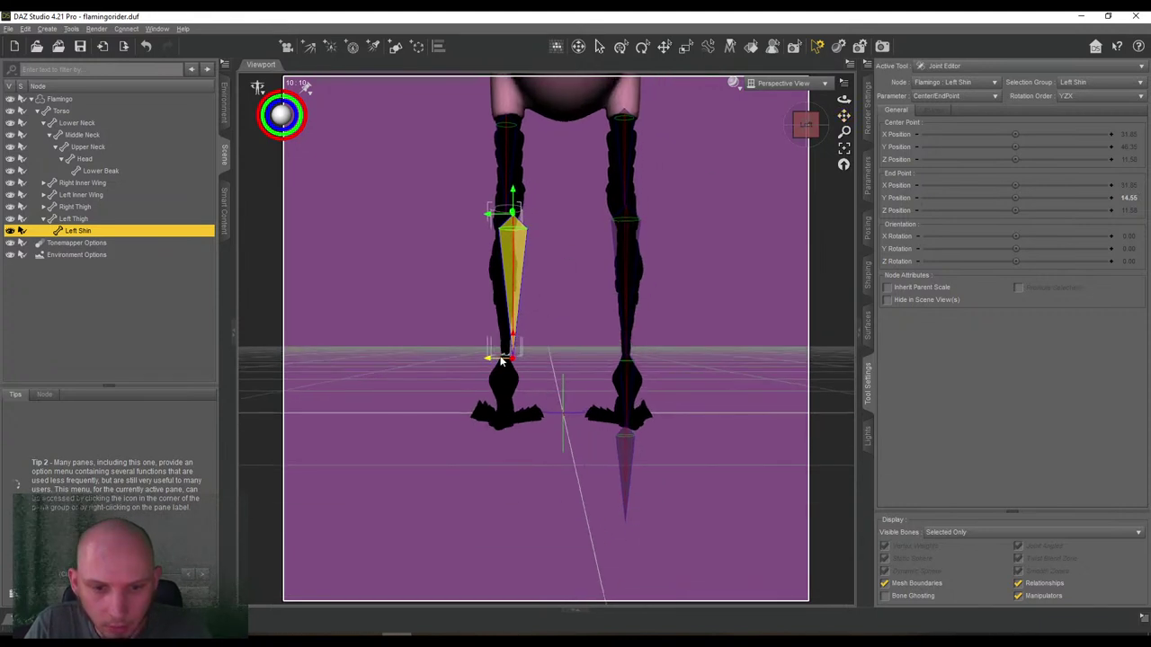
drag(488, 360, 494, 359)
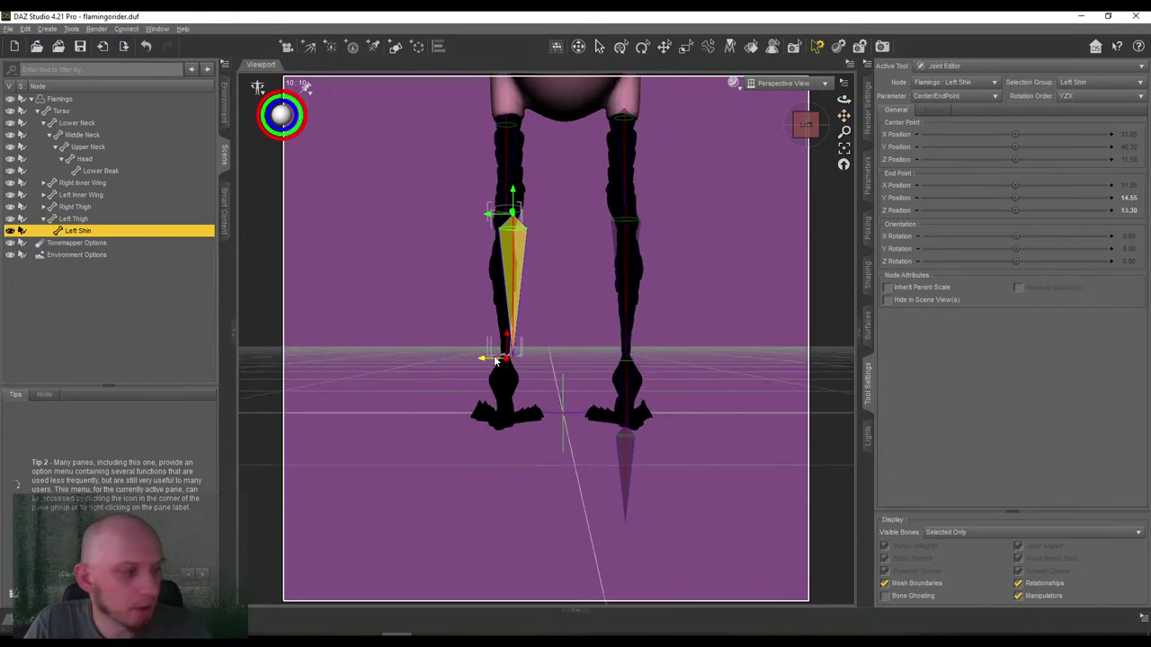
drag(805, 136, 817, 109)
click(803, 135)
scroll(843, 116, up, 3)
drag(575, 355, 583, 357)
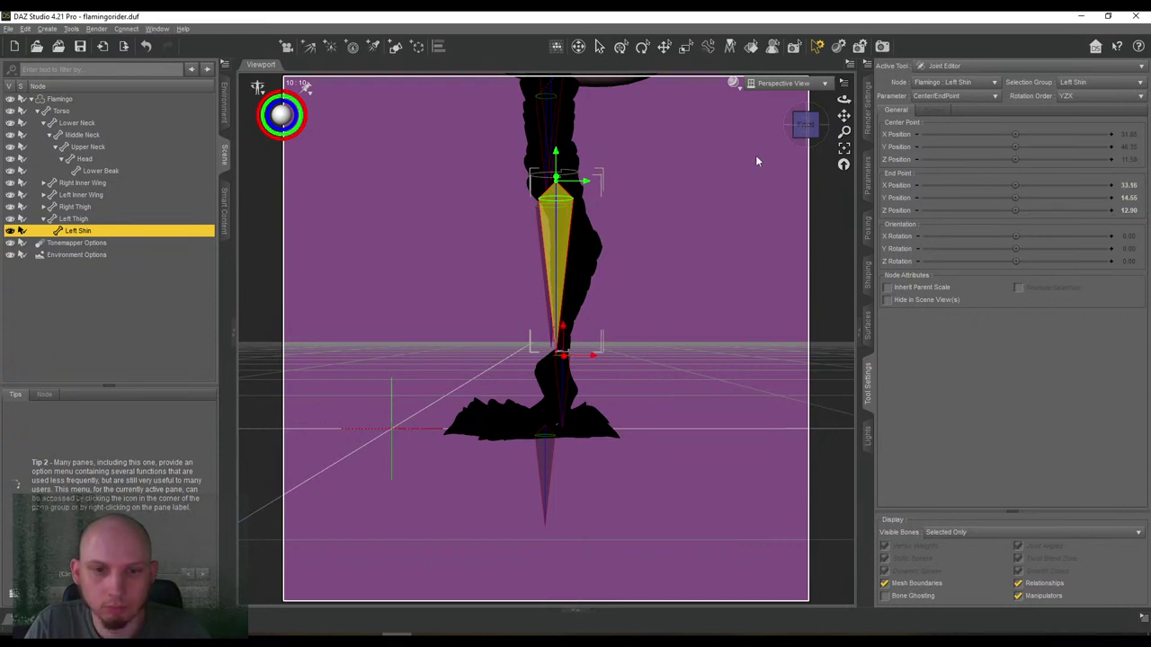
Create a child bone of Left Shin with the name and label Left Foot and rotation order YZX.
right_click(415, 244)
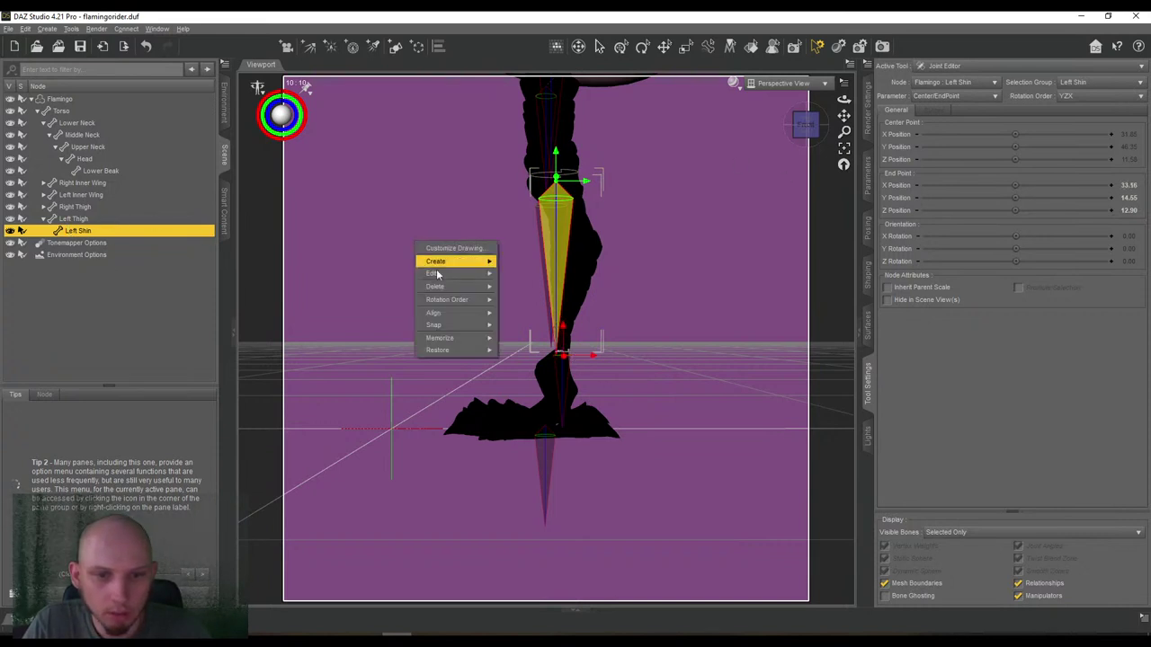
mouse_move(441, 261)
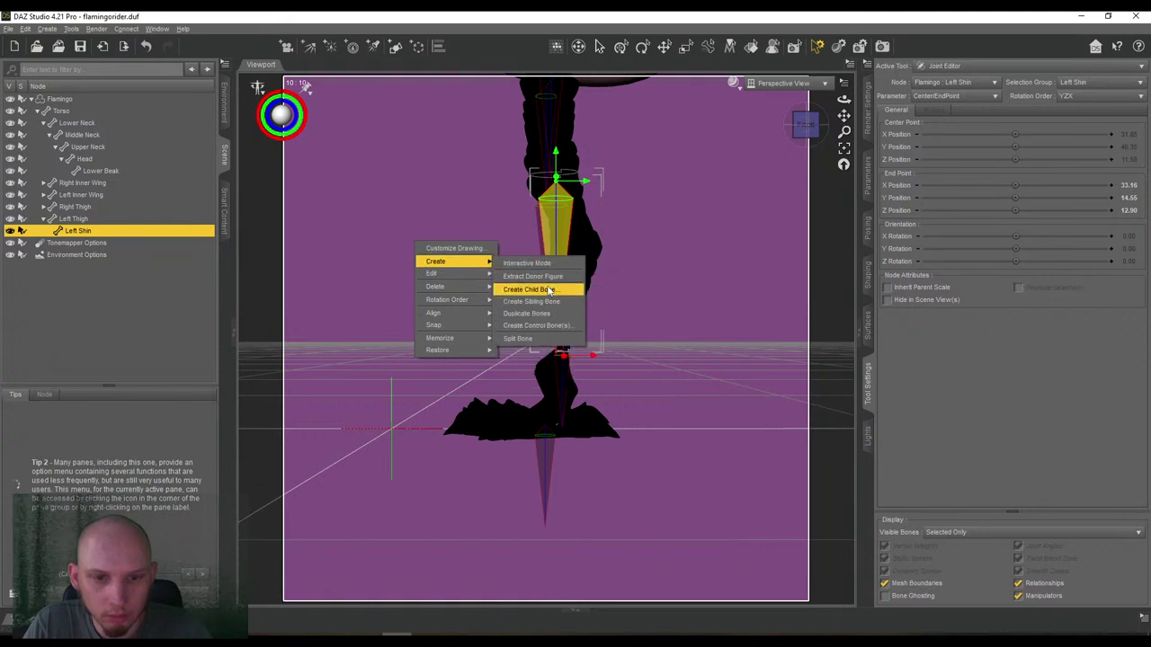
click(580, 289)
click(685, 260)
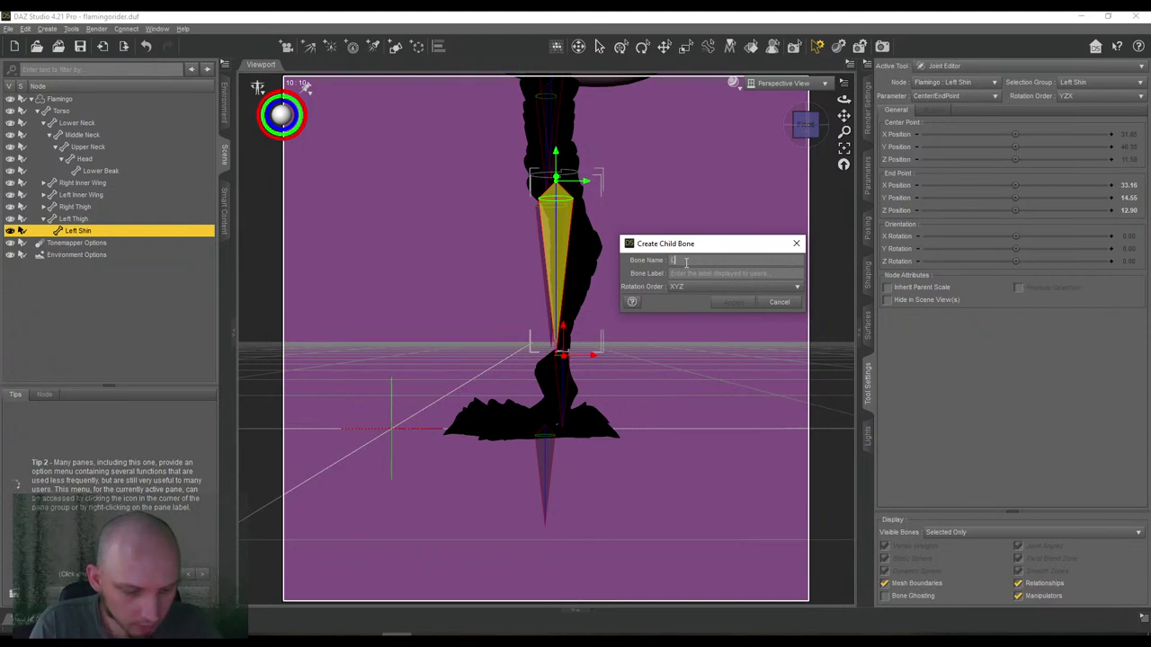
key(Tab)
click(688, 286)
click(688, 320)
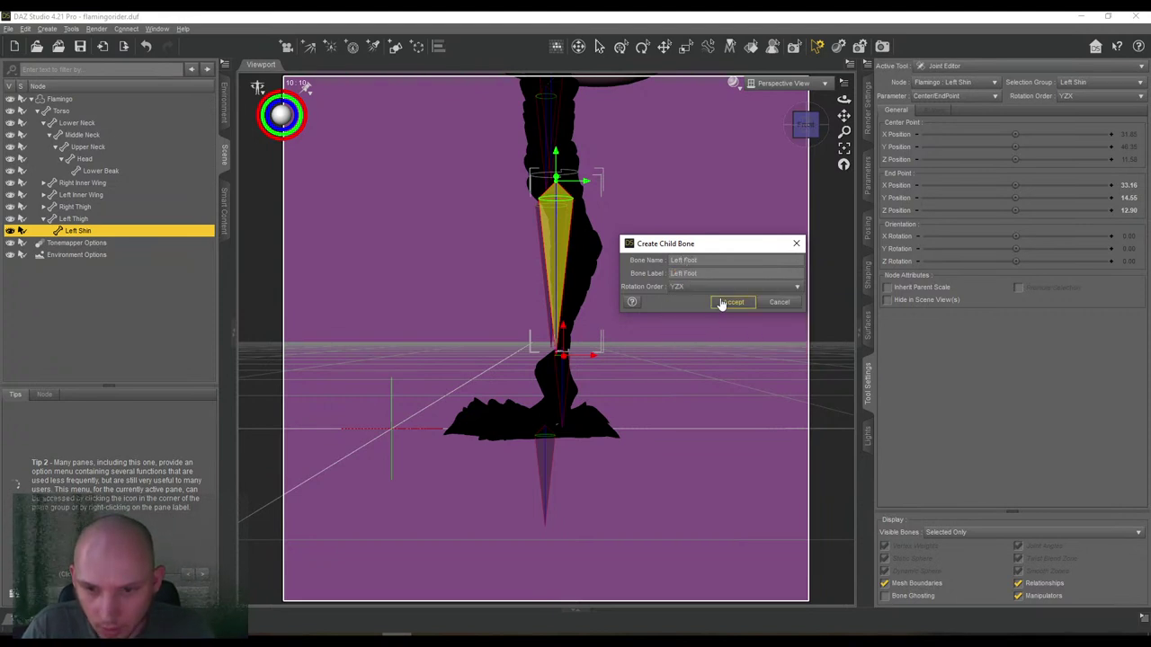
click(733, 302)
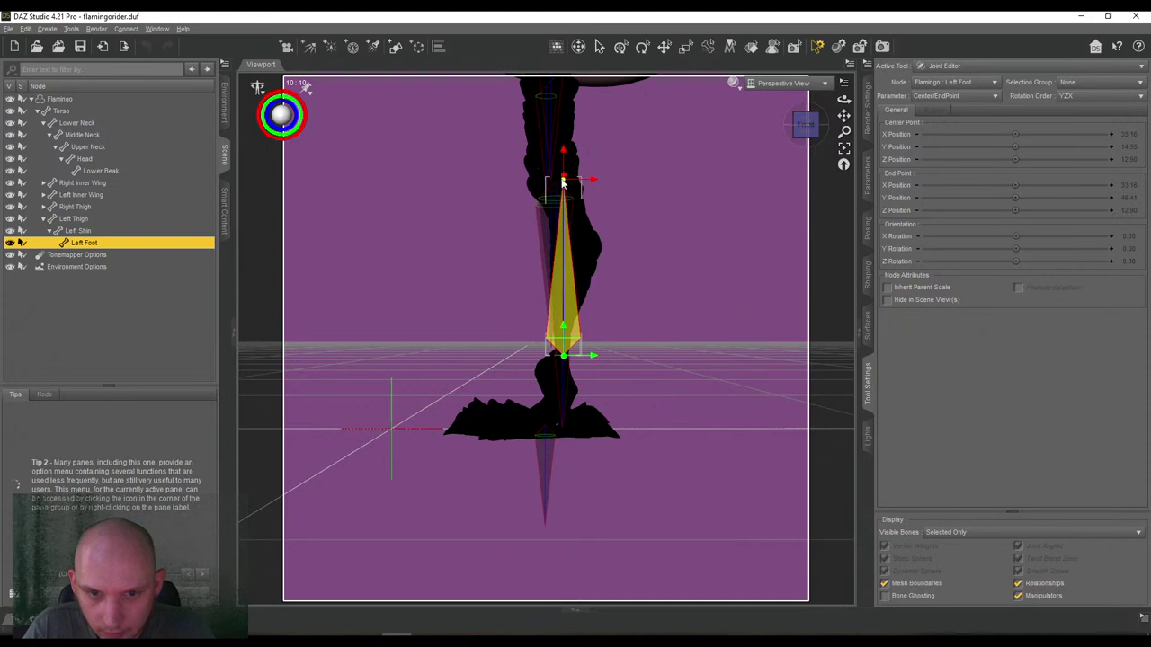
Assign the Left Foot face group and place the bone's end point under the foot, about X 30.2, Y -0.4, Z 13.5.
click(1068, 83)
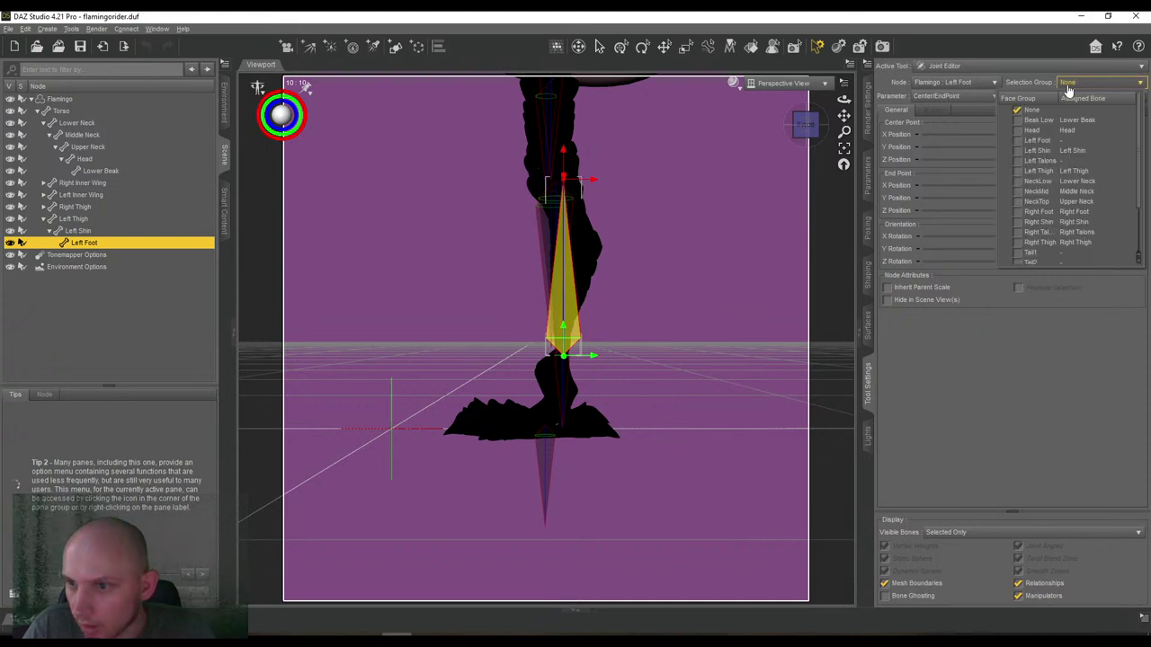
click(1033, 140)
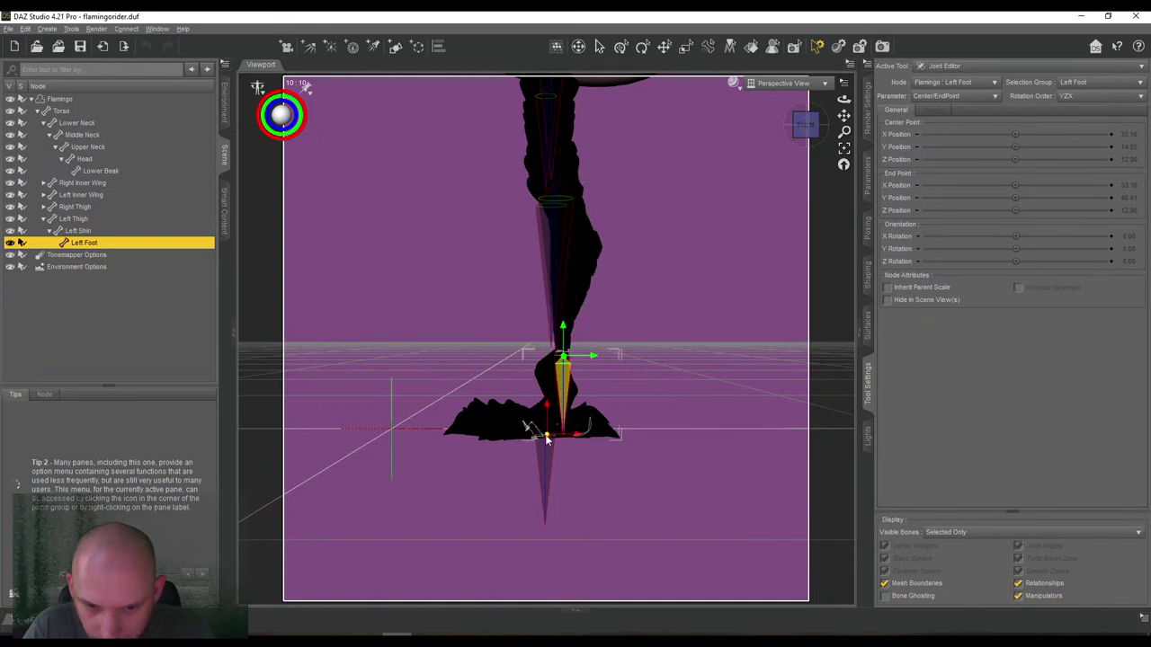
drag(545, 435, 546, 444)
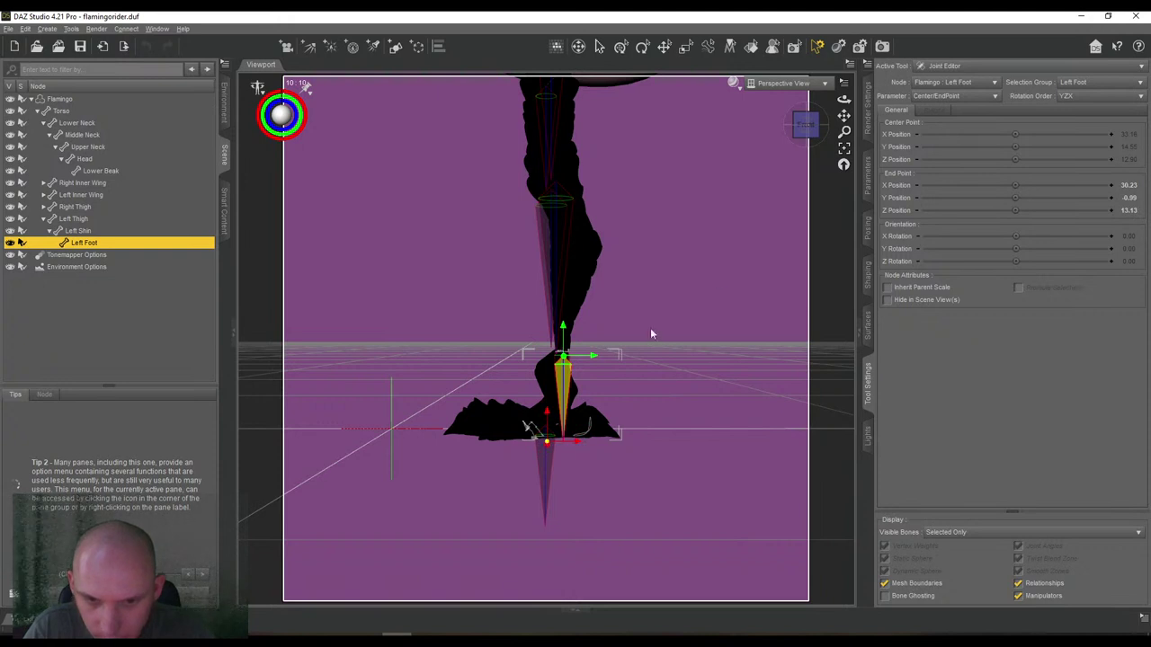
drag(843, 116, 857, 40)
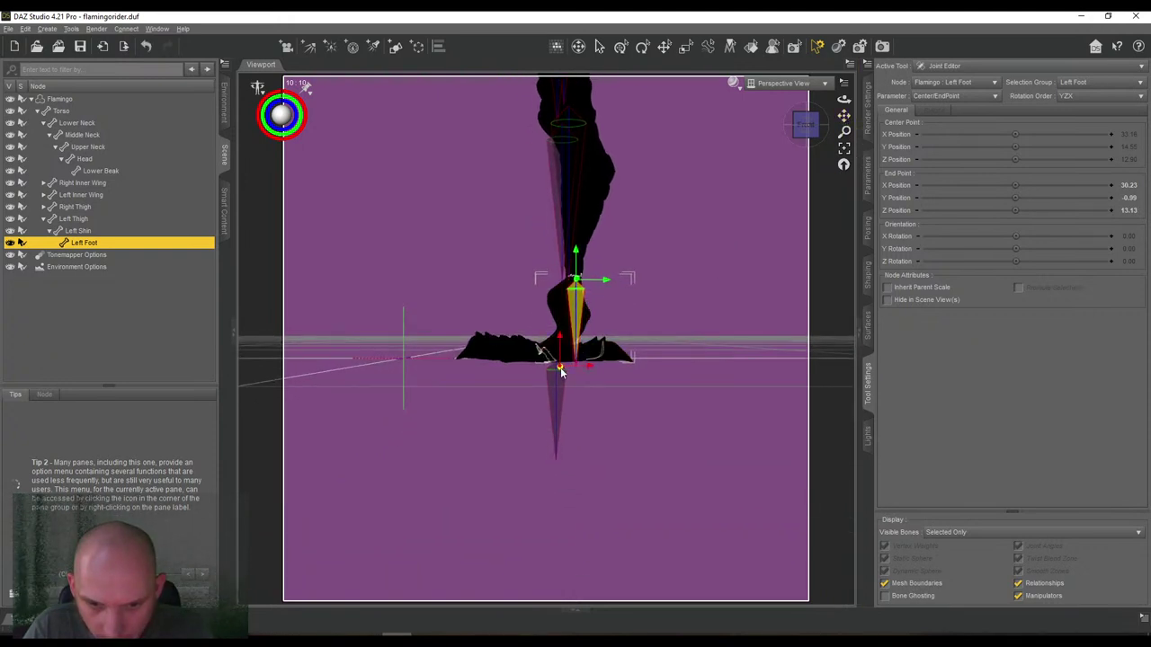
drag(561, 365, 563, 360)
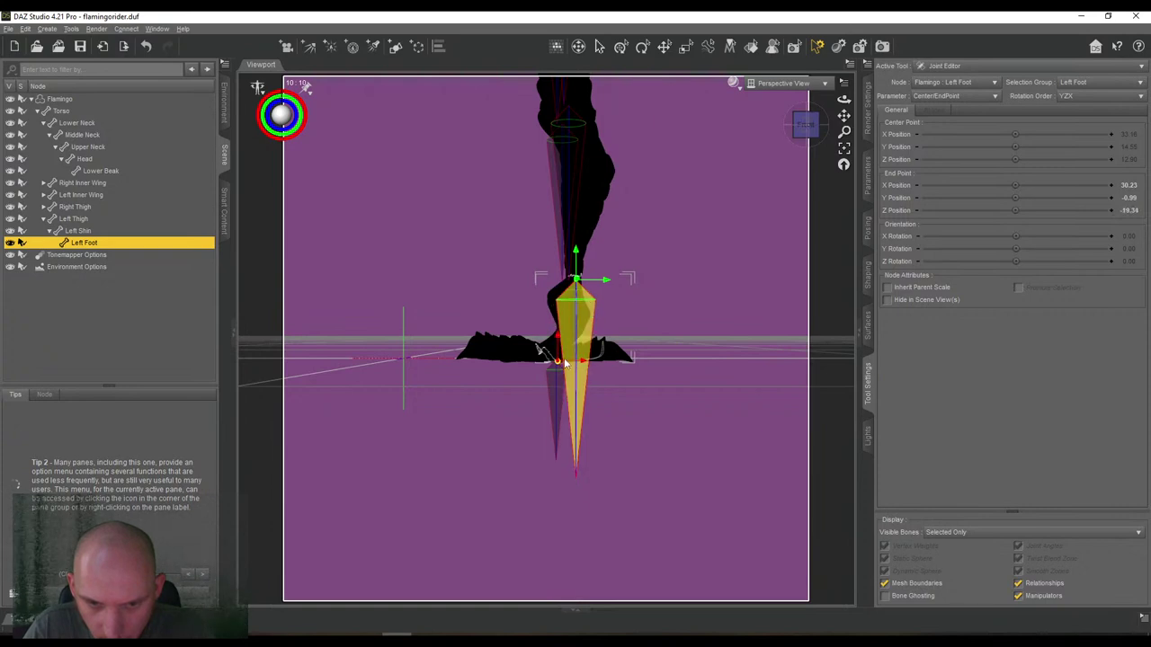
click(804, 126)
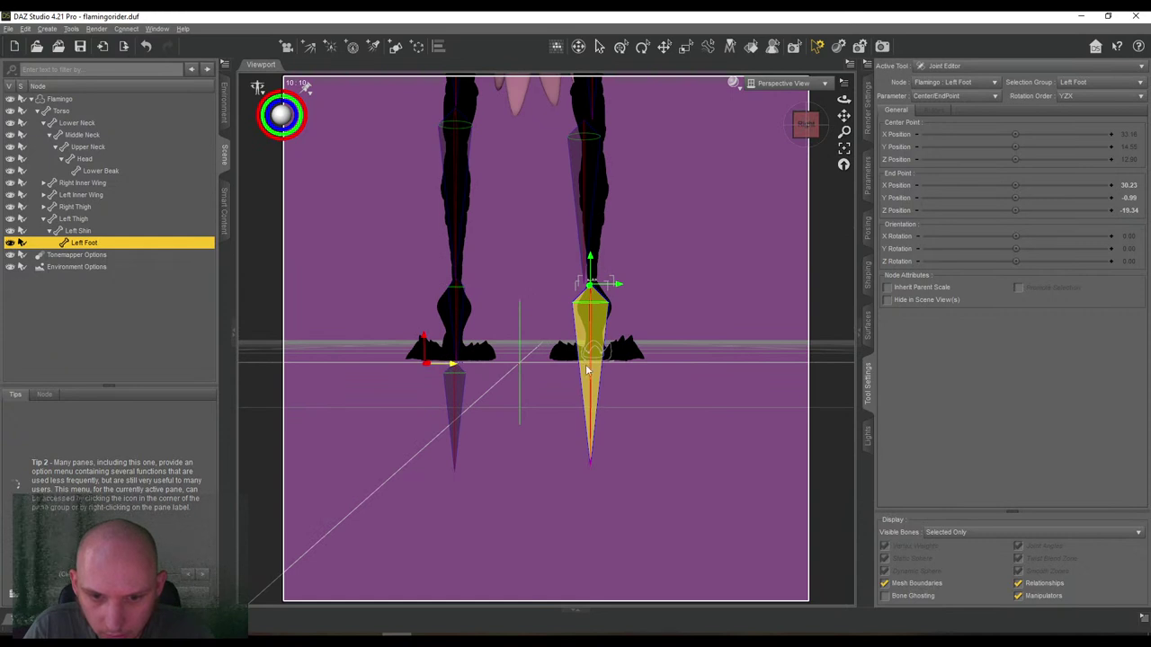
drag(580, 365, 607, 366)
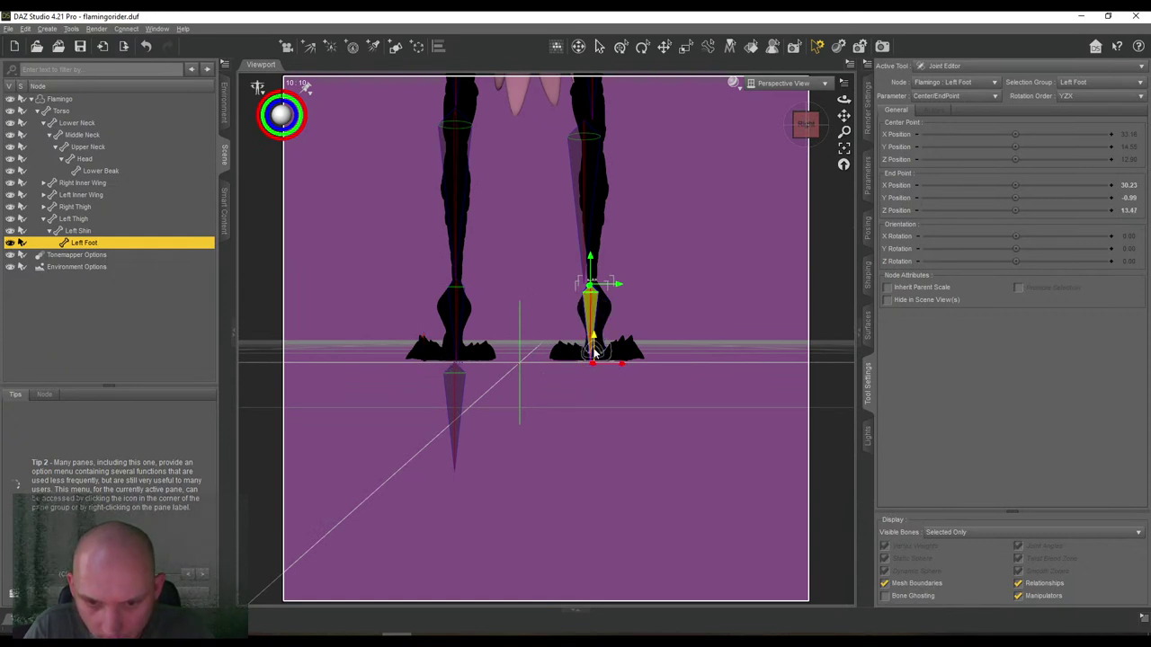
drag(804, 123, 778, 128)
click(807, 129)
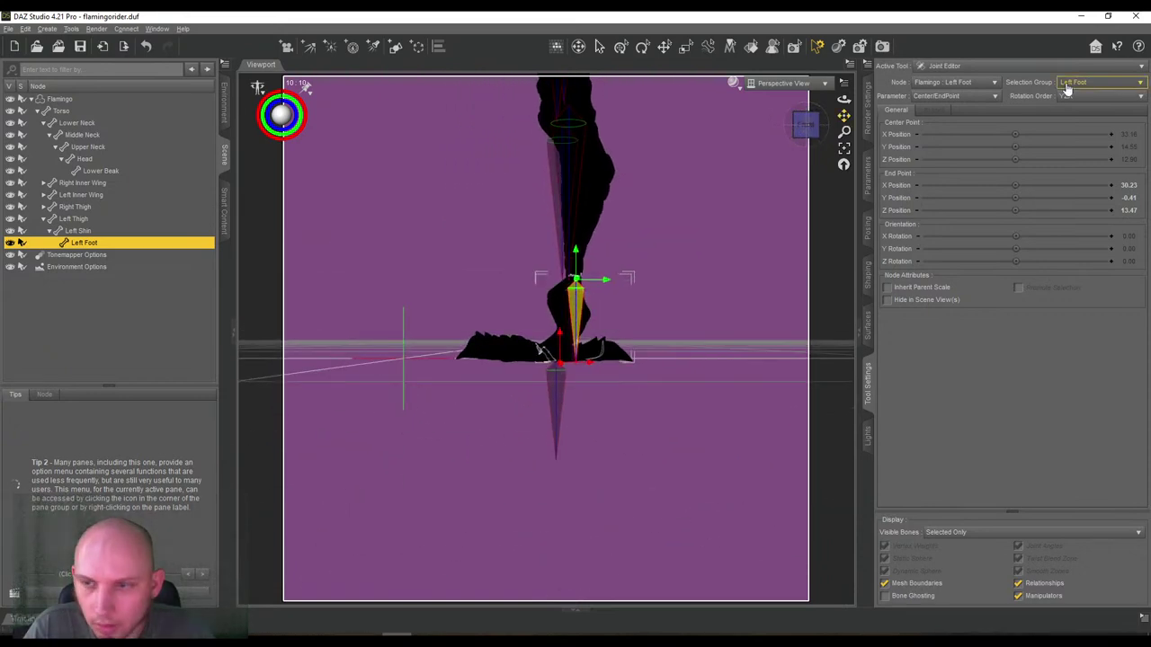
Create a child bone of Left Foot with the name and label Left Talons and rotation order YZX.
right_click(735, 210)
mouse_move(755, 234)
click(850, 259)
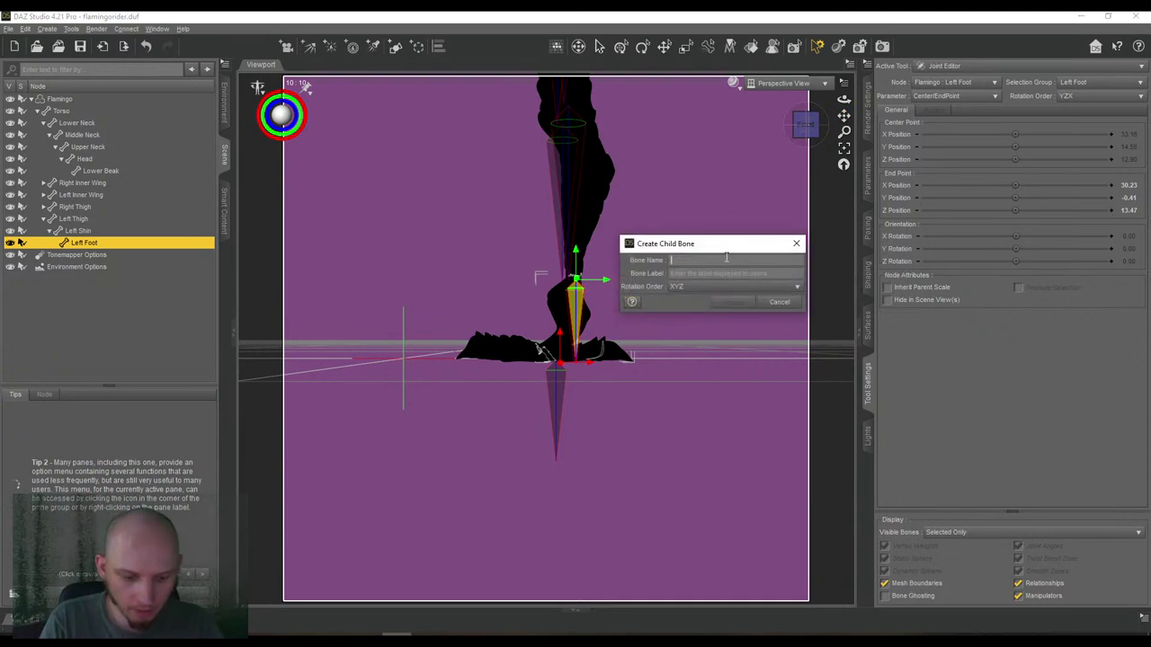
text(Left Talons)
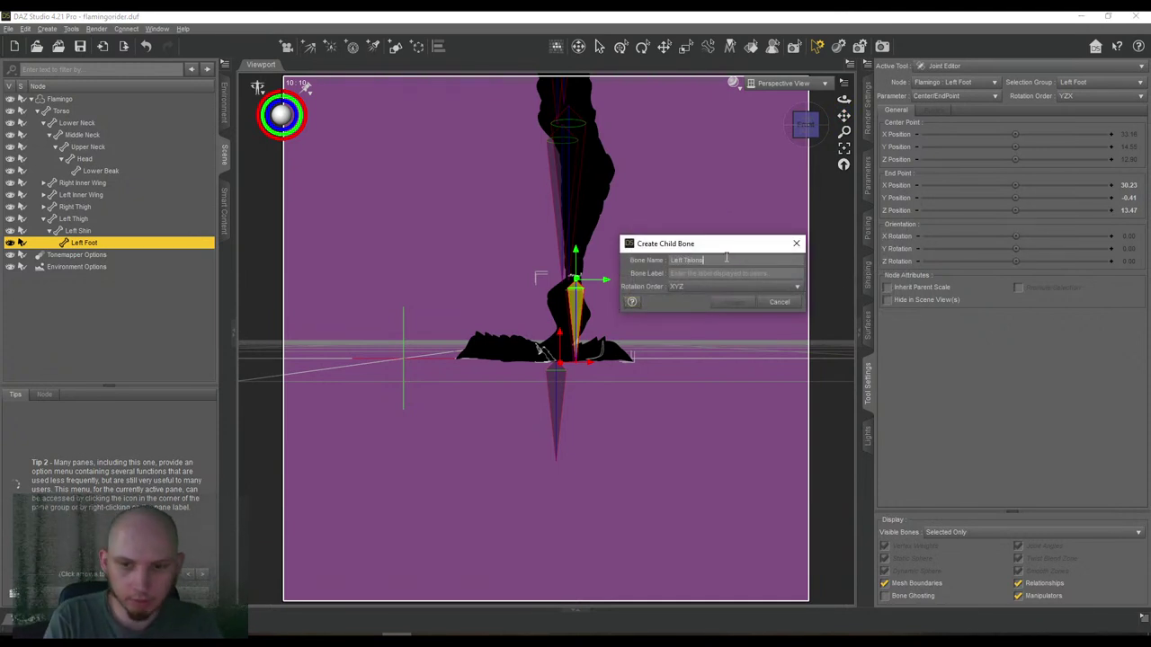
key(Tab)
click(715, 289)
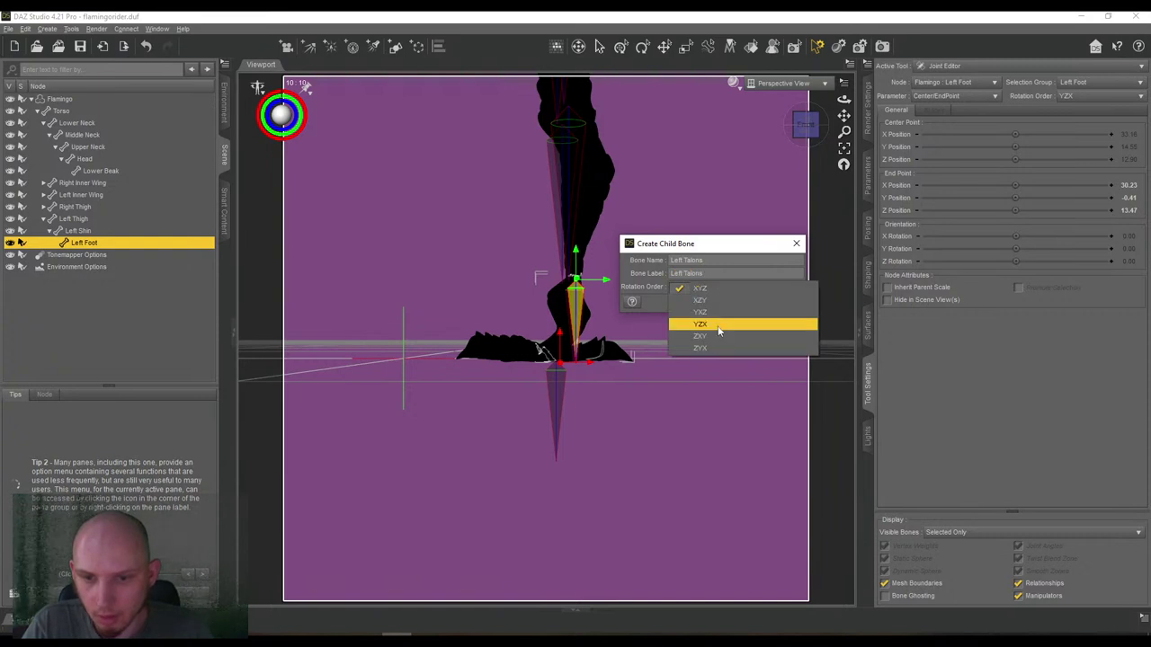
click(719, 327)
click(732, 302)
Assign the Left Talons face group and move the bone's end point to the talon tips, about X 10, Y -0.1.
click(1075, 83)
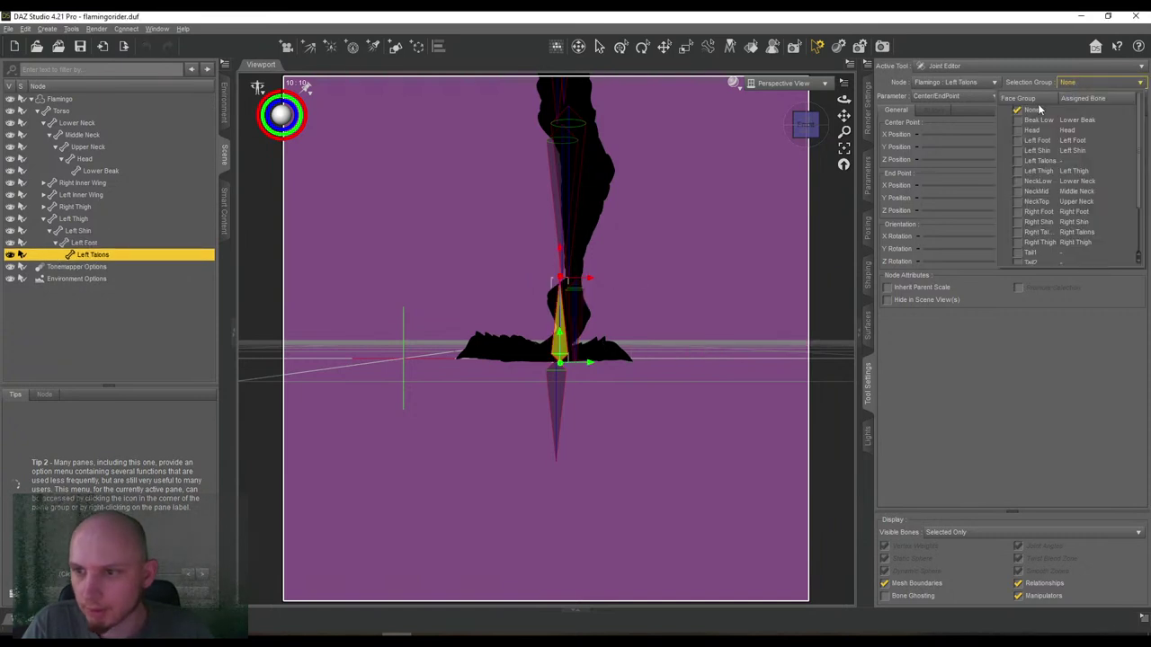
click(1016, 161)
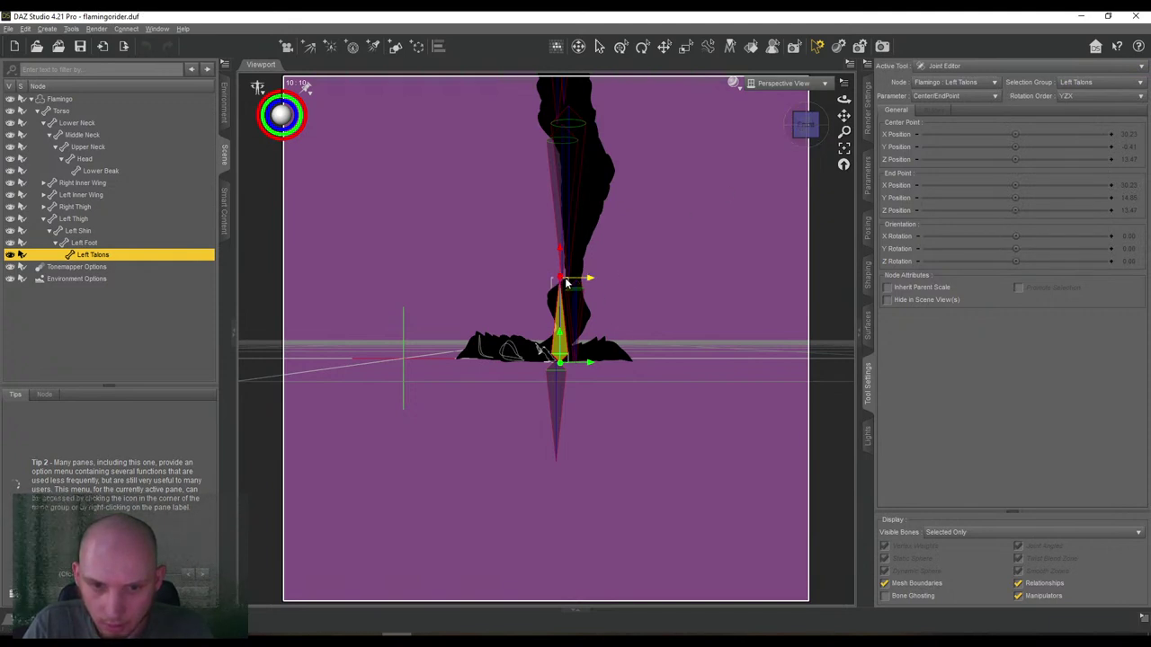
drag(583, 279, 478, 286)
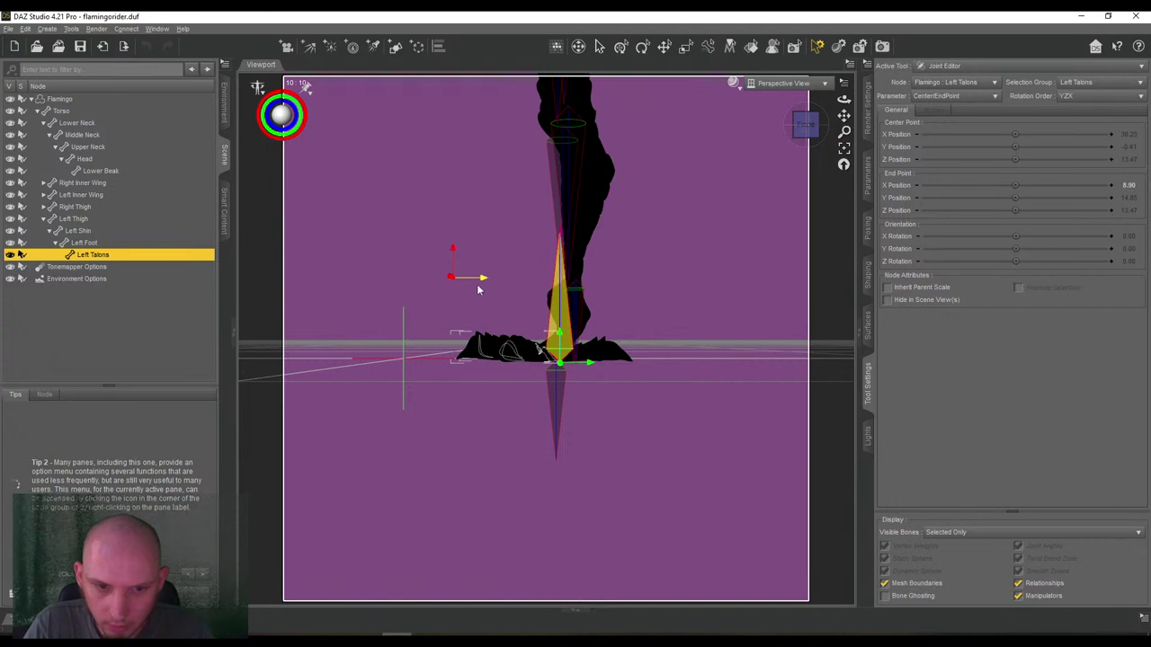
drag(844, 115, 816, 116)
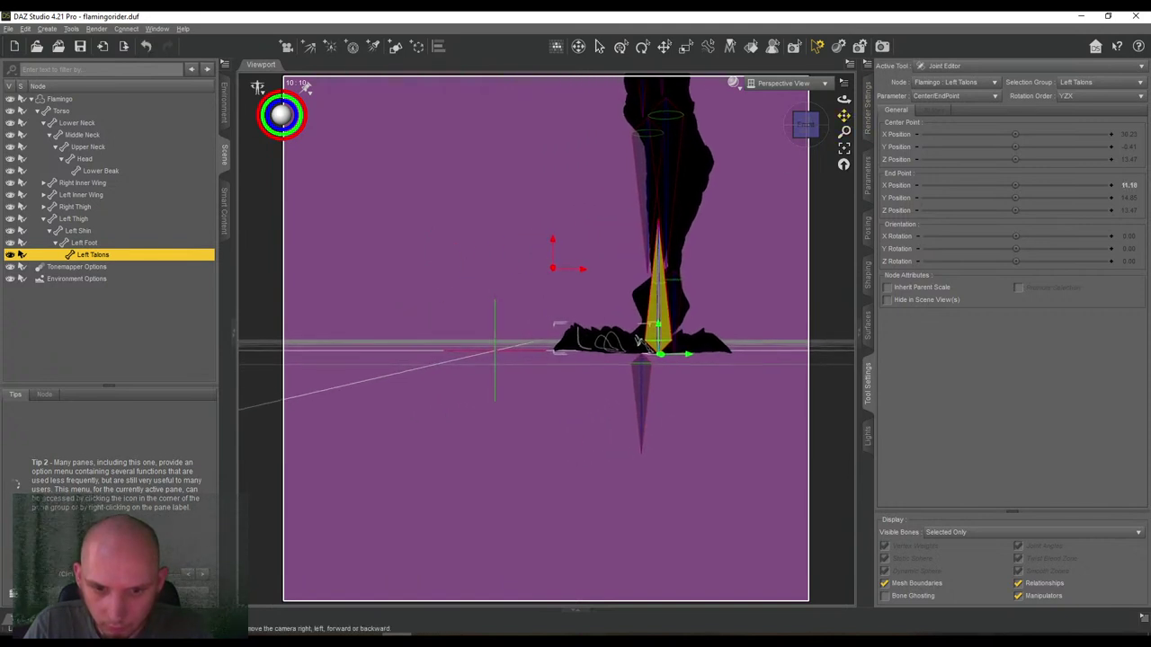
drag(554, 289, 556, 331)
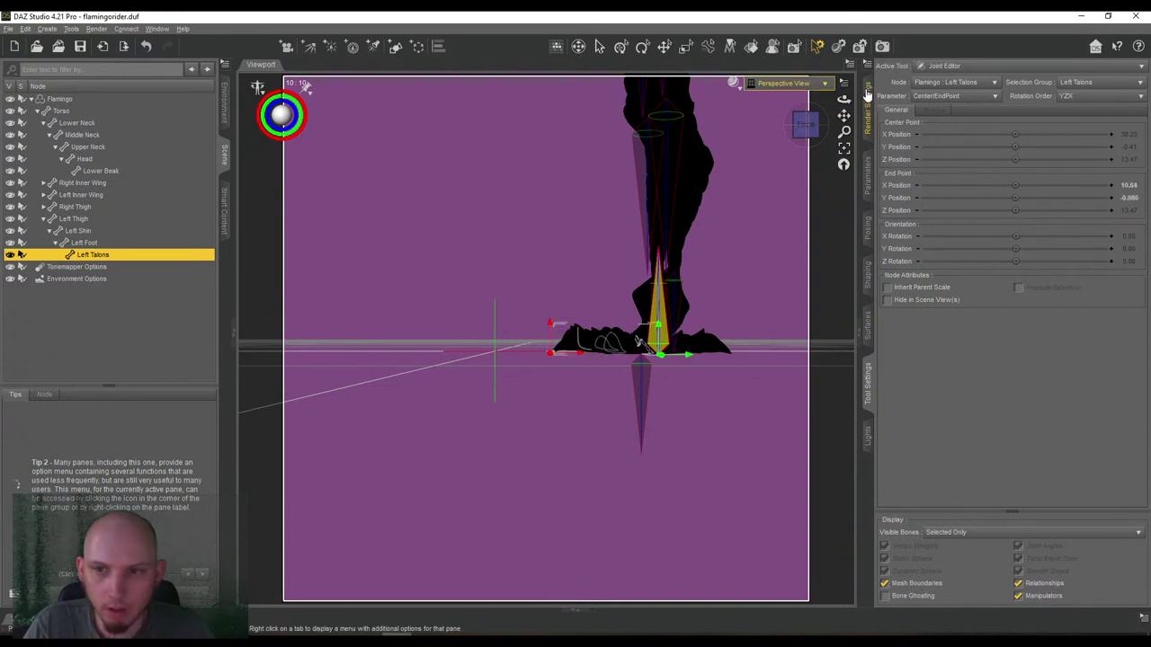
Align all bones of the flamingo with the Left Talons bone selected.
mouse_move(804, 122)
mouse_down()
mouse_move(842, 123)
mouse_move(801, 131)
mouse_up()
scroll(843, 116, down, 2)
scroll(819, 135, down, 2)
right_click(646, 349)
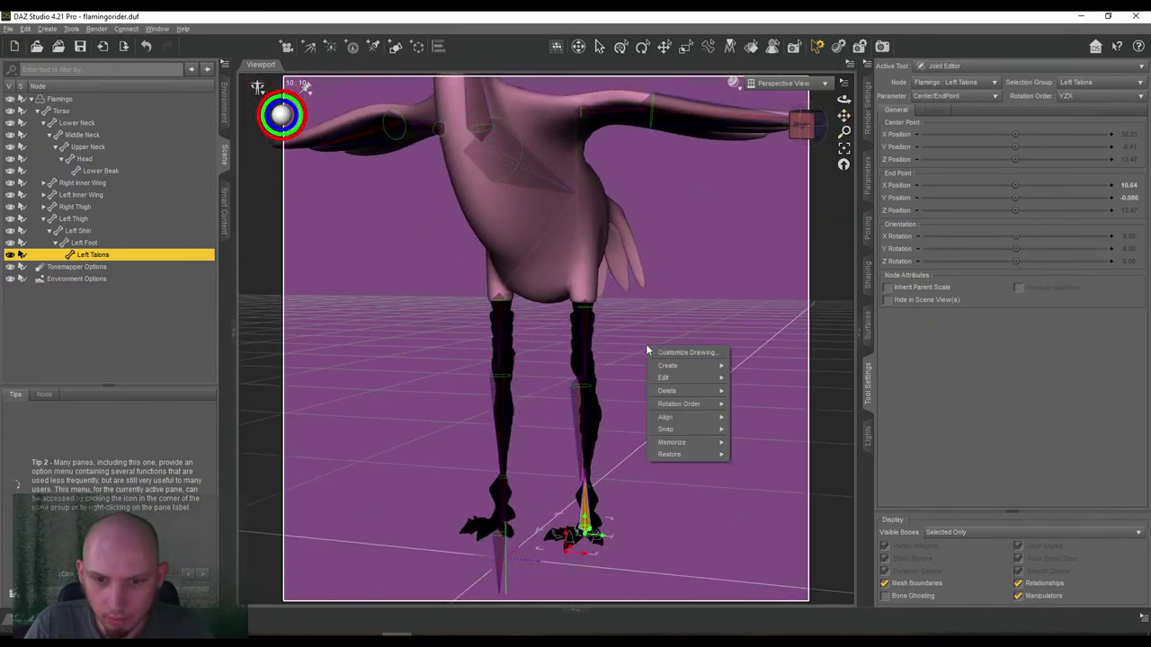
mouse_move(683, 418)
click(745, 440)
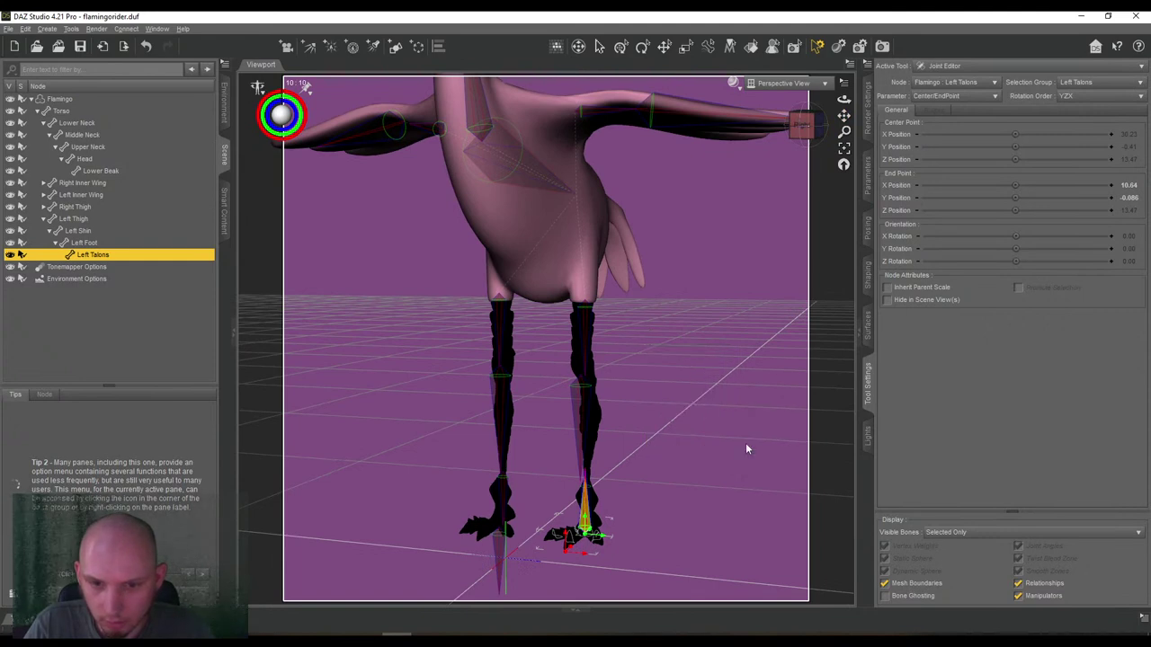
From the front, center Left Shin's center point inside the knee at about Z 13.
drag(803, 124, 843, 103)
drag(844, 116, 848, 118)
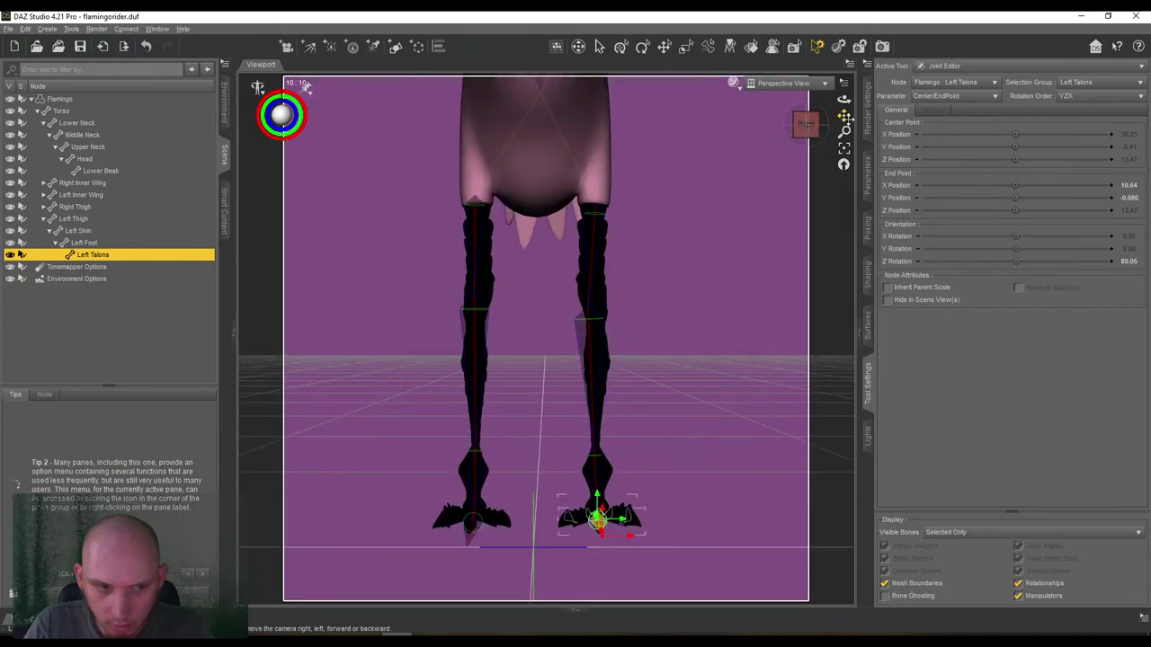
click(85, 242)
click(79, 230)
drag(605, 308, 607, 309)
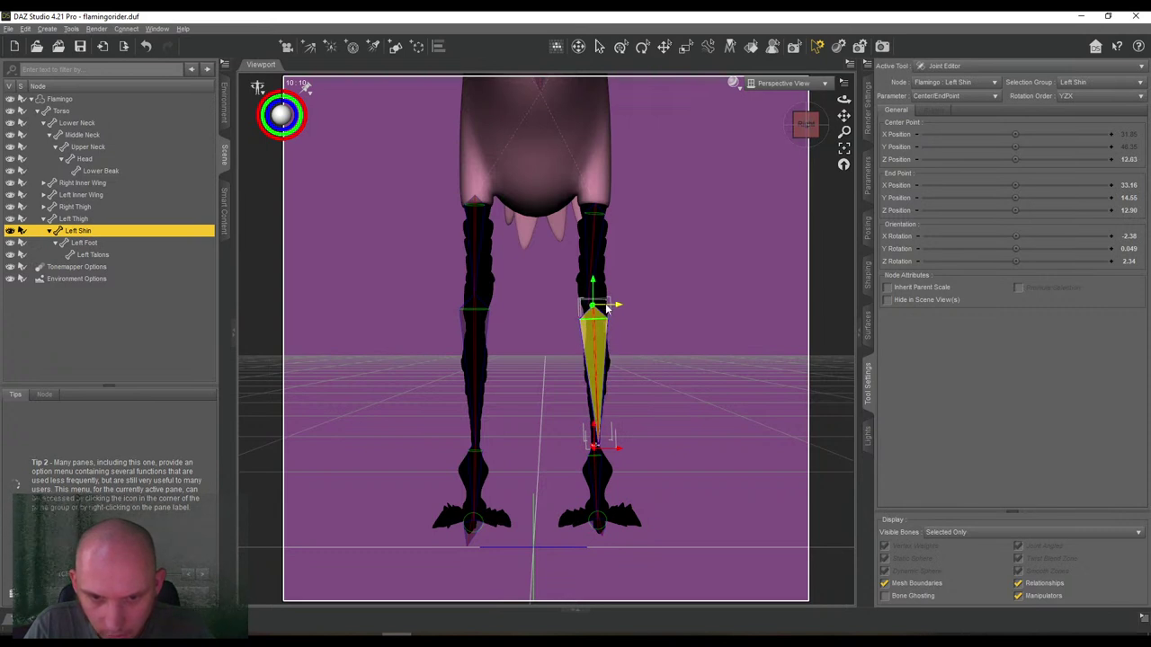
Move Left Thigh's end point to about Z 12.6 at the knee and align all bones again.
click(81, 218)
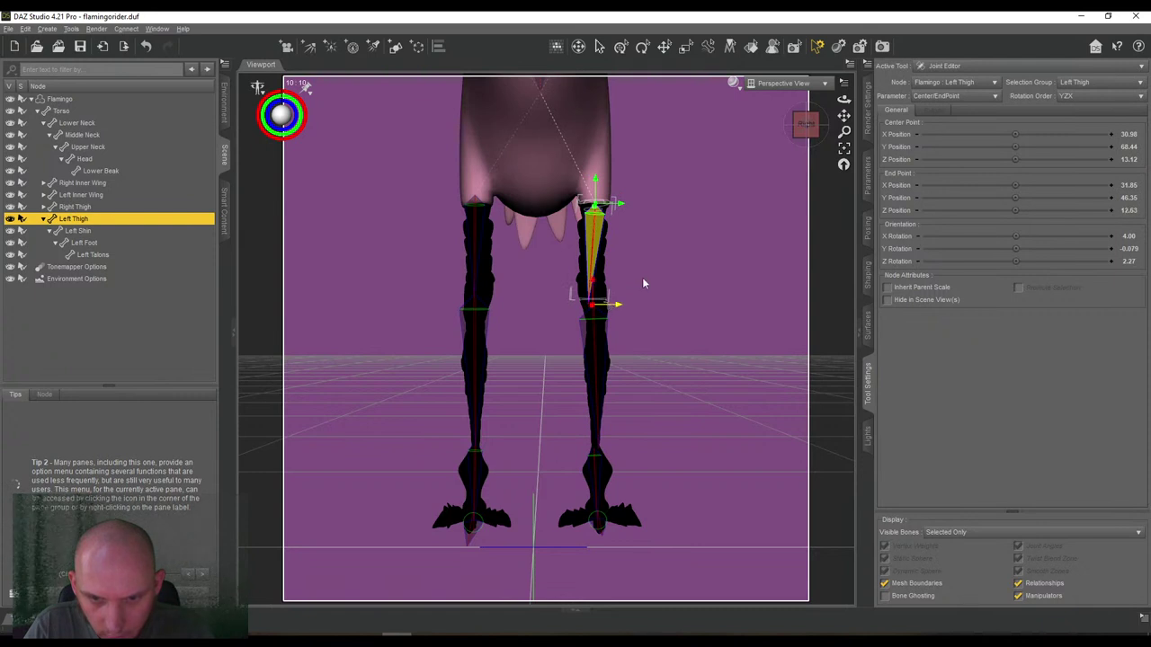
right_click(638, 286)
mouse_move(697, 352)
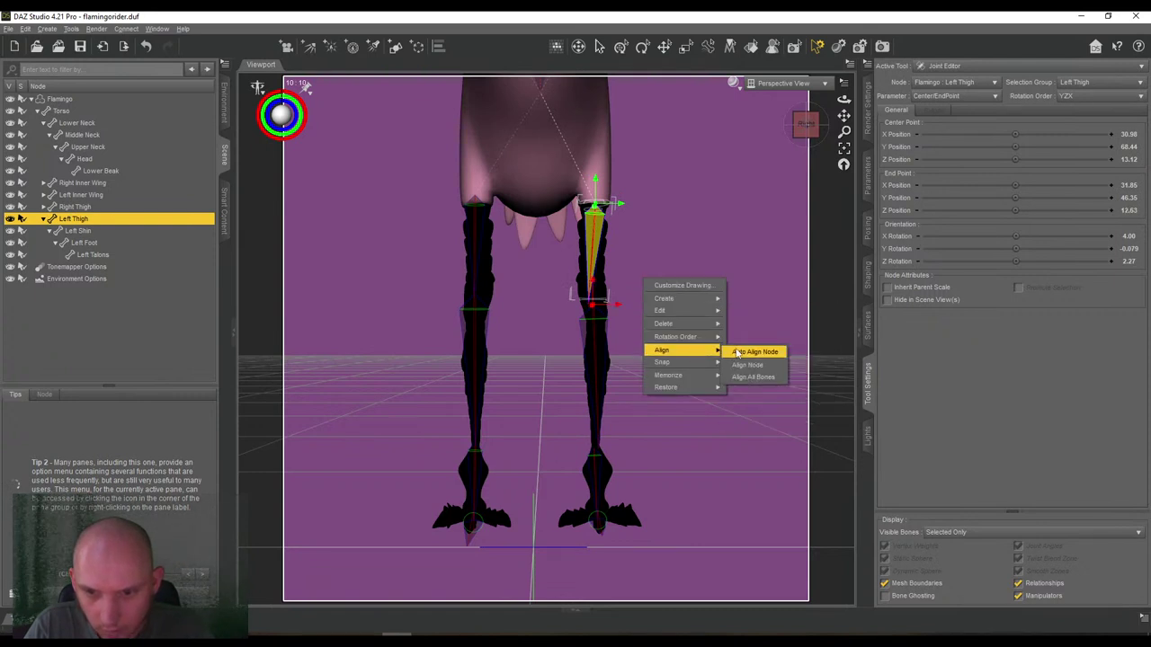
click(752, 376)
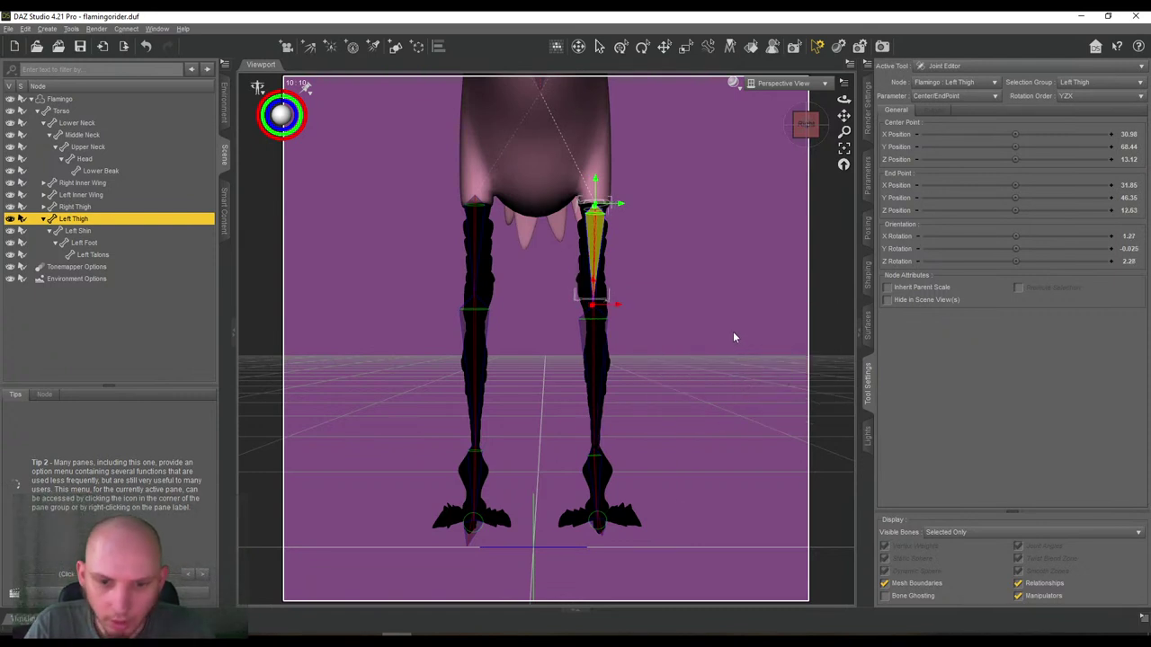
Create a child bone of Torso with the name and label Body Tail and rotation order YZX.
drag(803, 129, 743, 263)
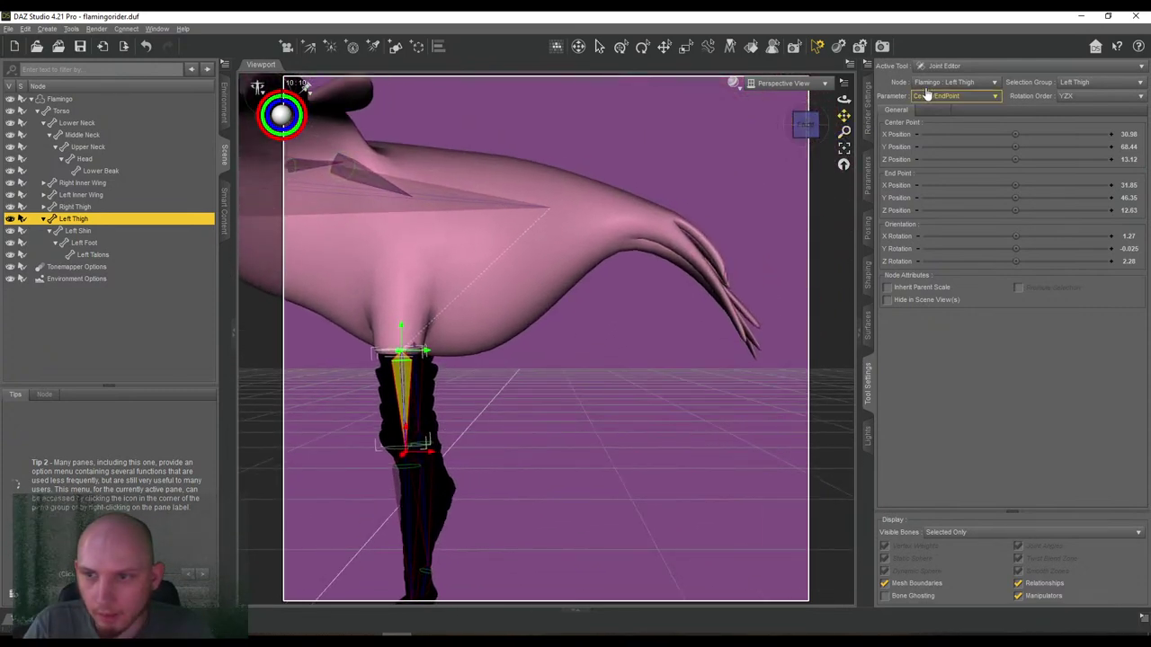
click(60, 111)
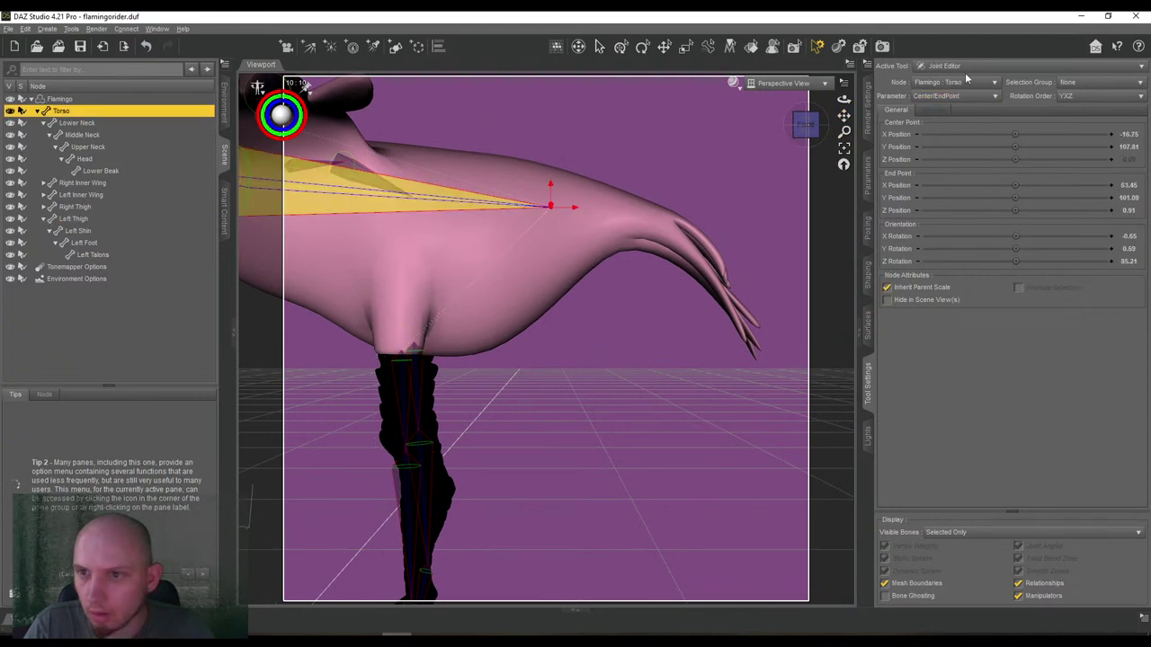
right_click(699, 176)
mouse_move(723, 188)
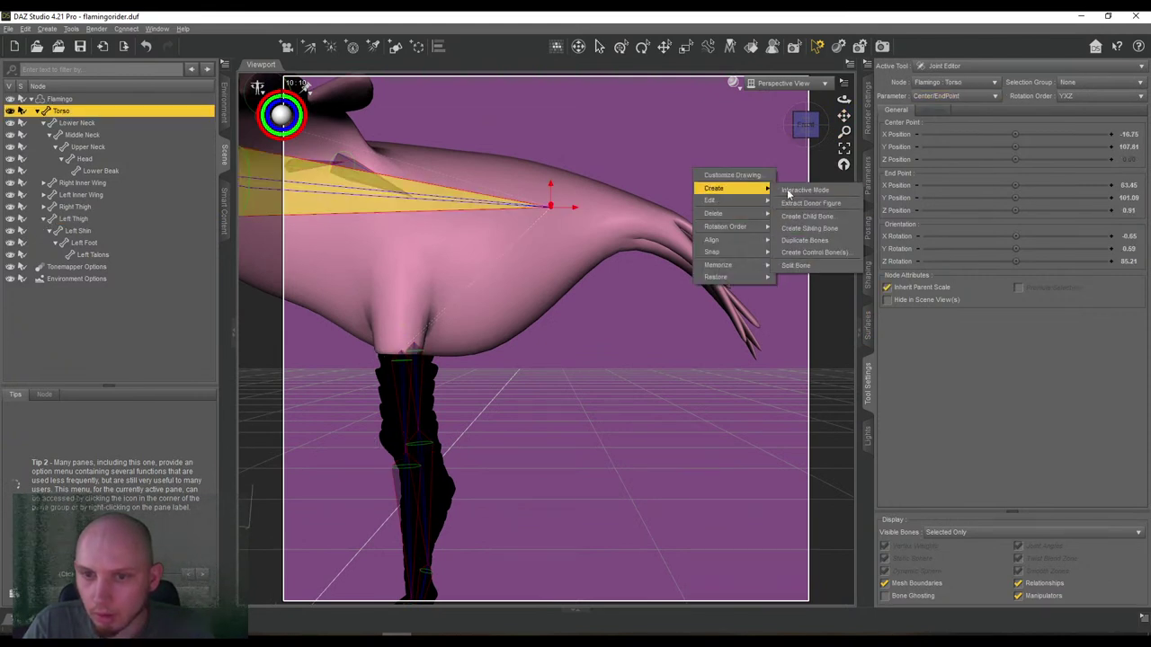
click(808, 214)
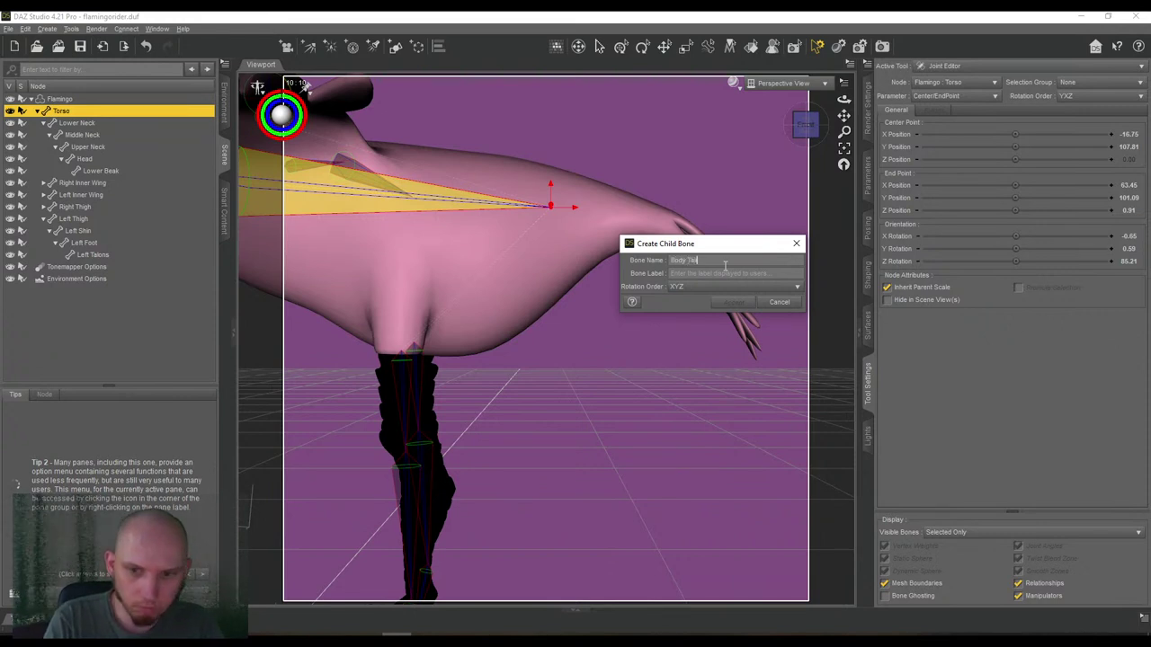
click(711, 286)
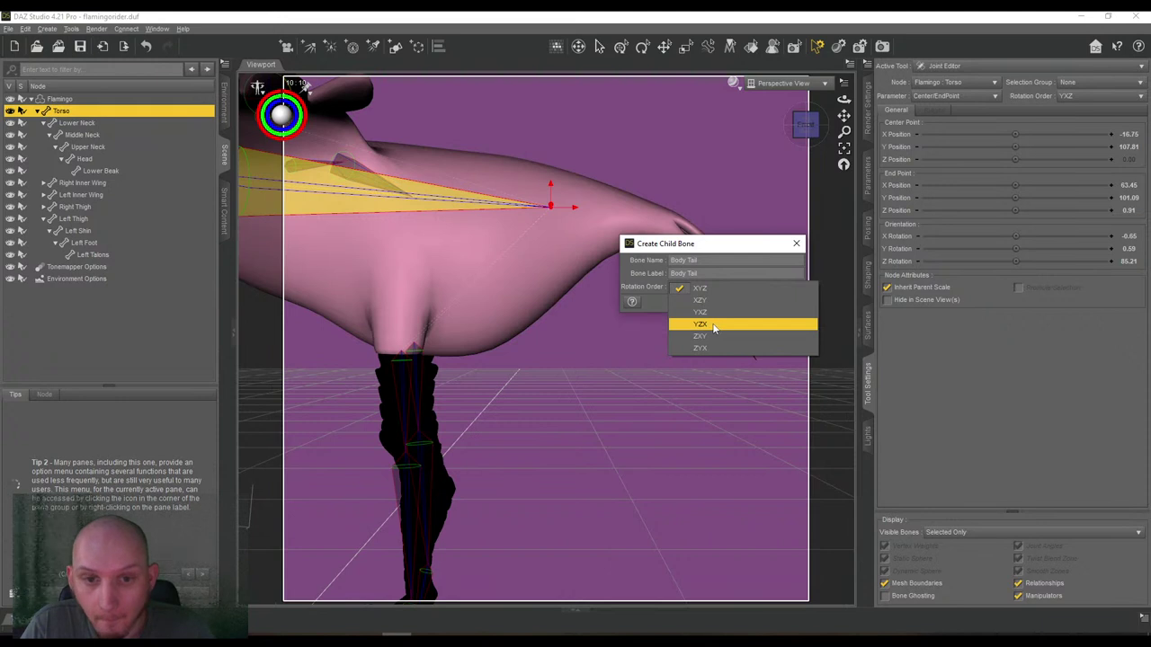
click(712, 326)
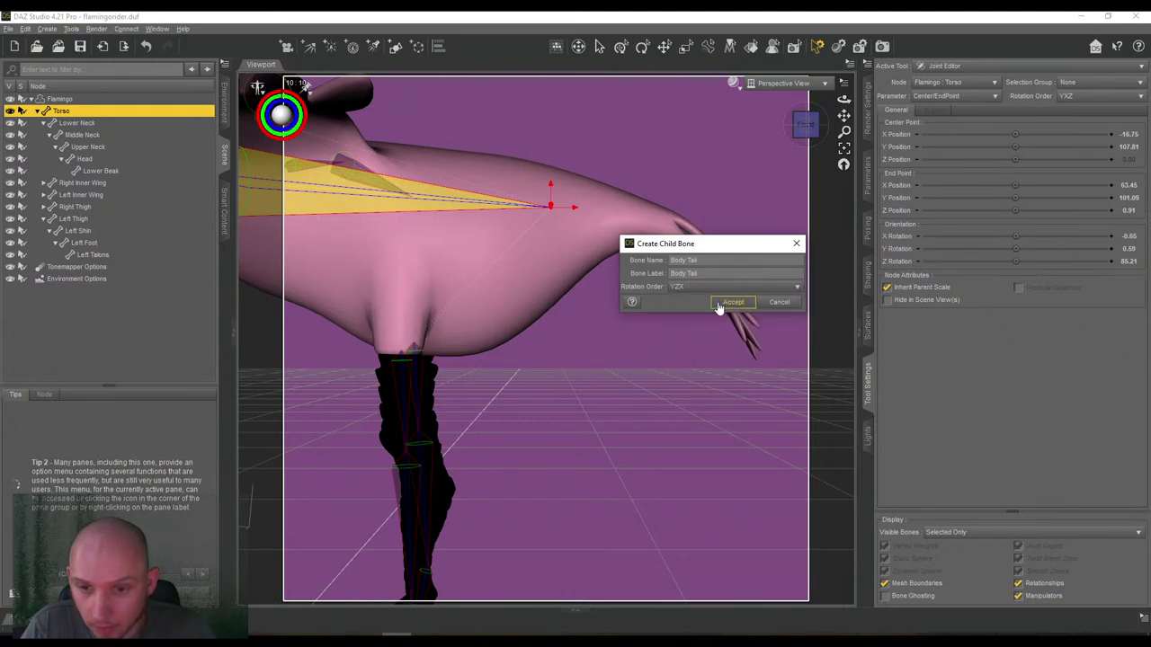
click(719, 303)
Assign face group Tail1 to Body Tail and place its center point at about X 73.9, Y 100.7 and end point at X 97.6, Y 88.5.
click(1081, 83)
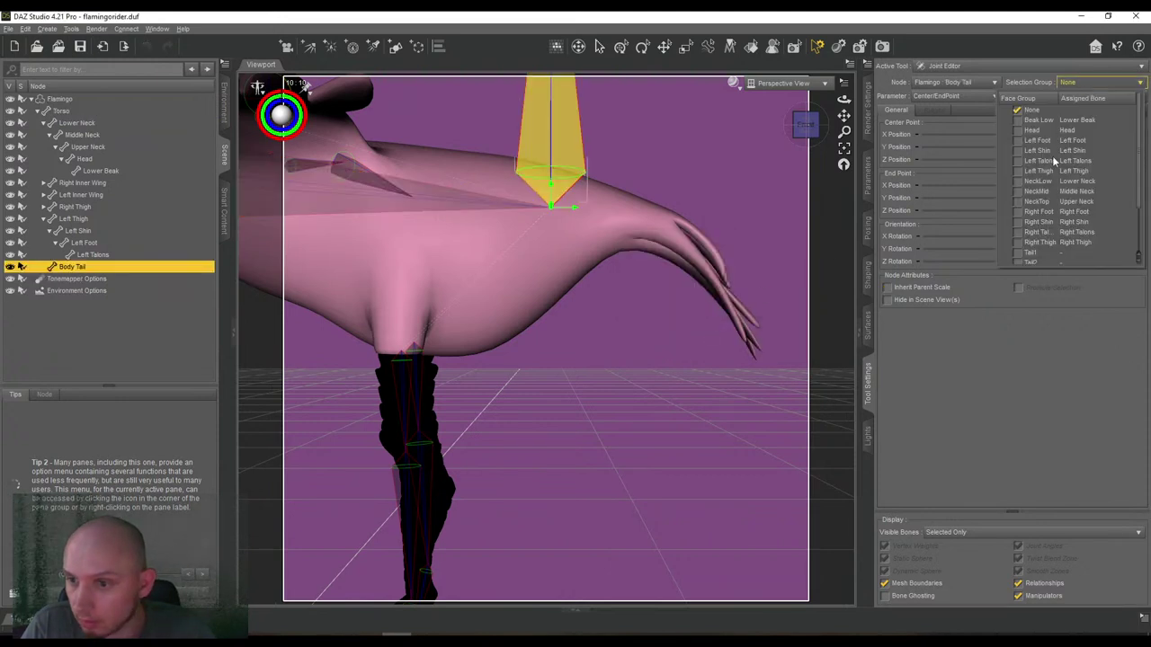
click(1029, 253)
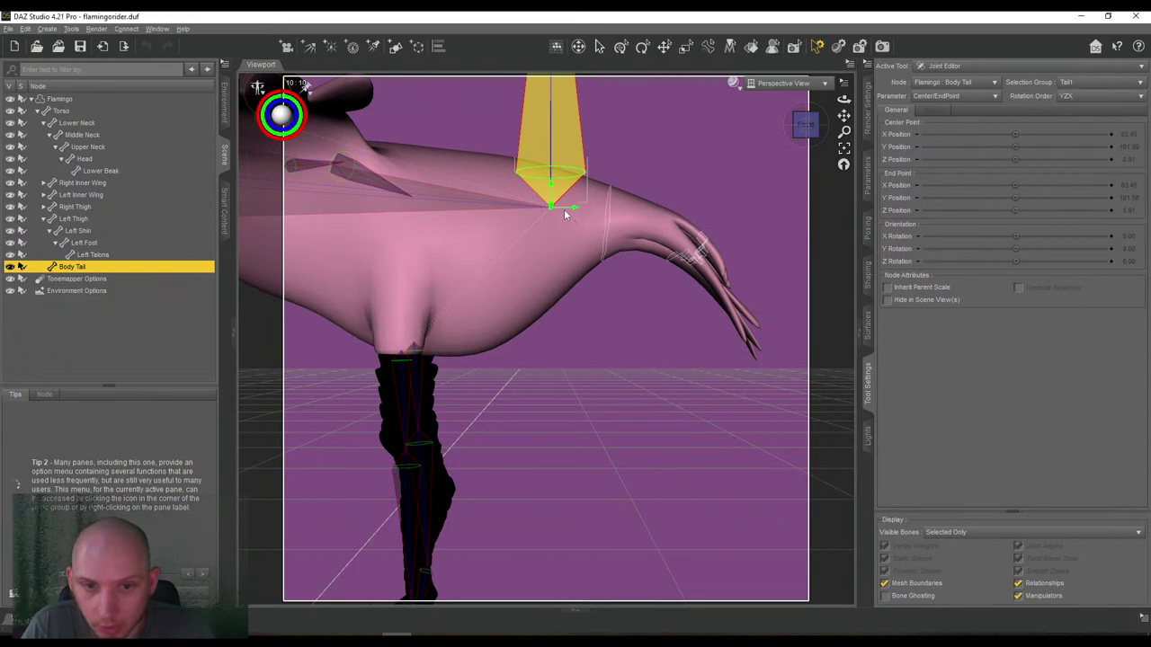
drag(554, 213, 595, 204)
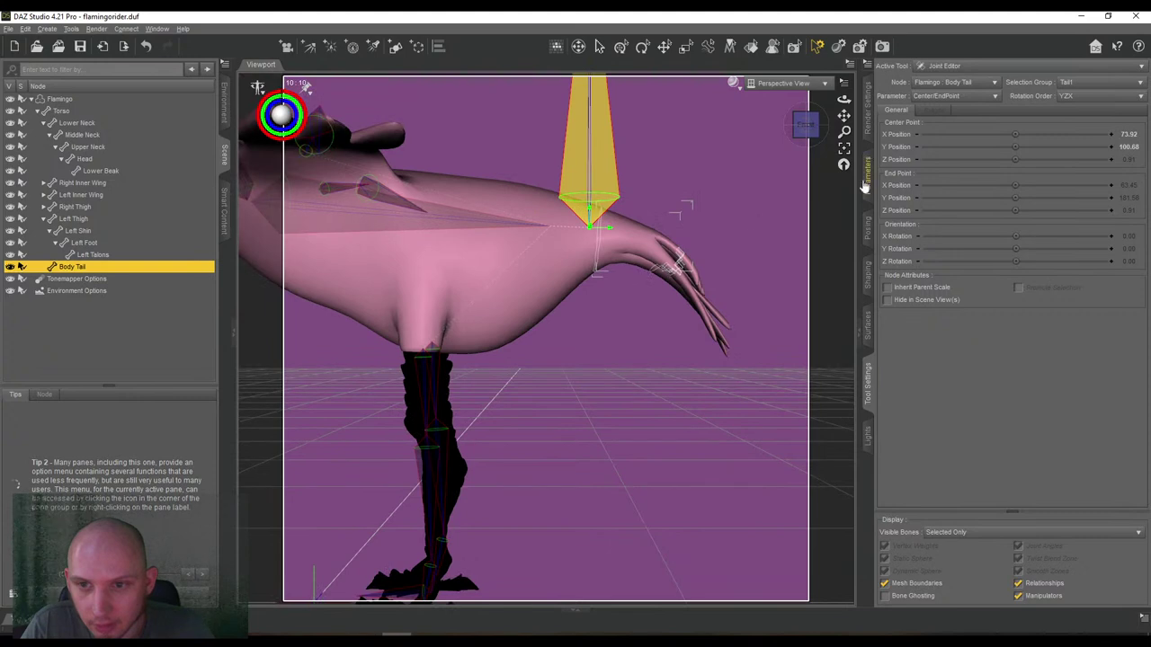
drag(845, 116, 844, 145)
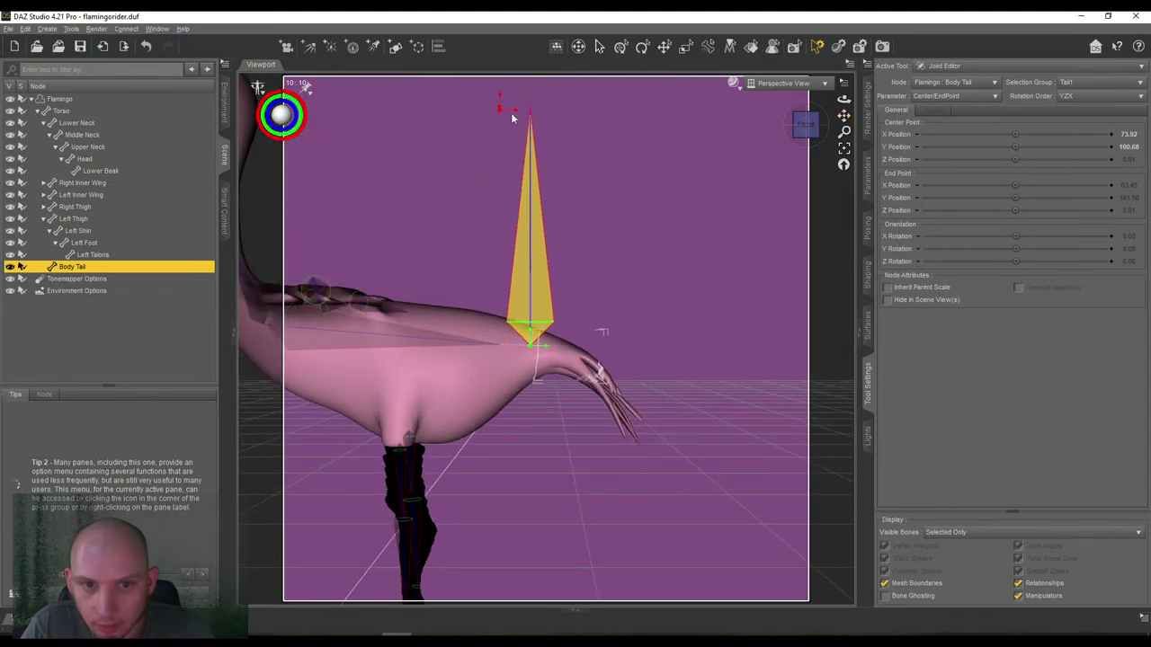
drag(572, 294, 599, 376)
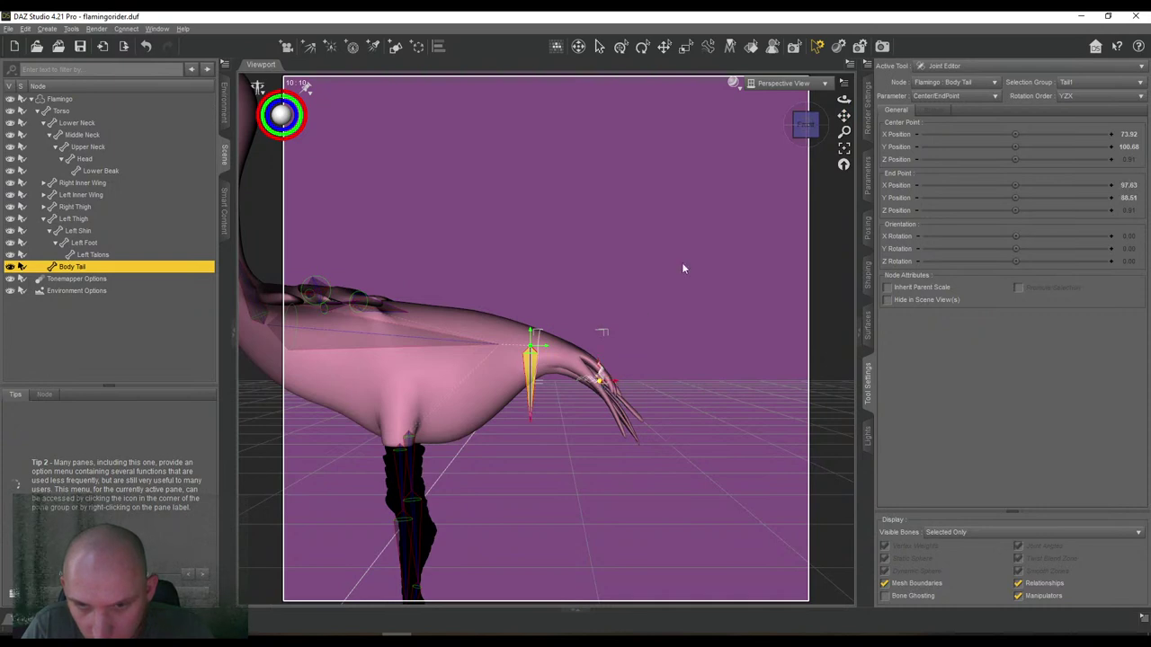
Create a child bone of Body Tail with the name and label Tail End and rotation order YZX.
drag(808, 127, 842, 114)
click(809, 132)
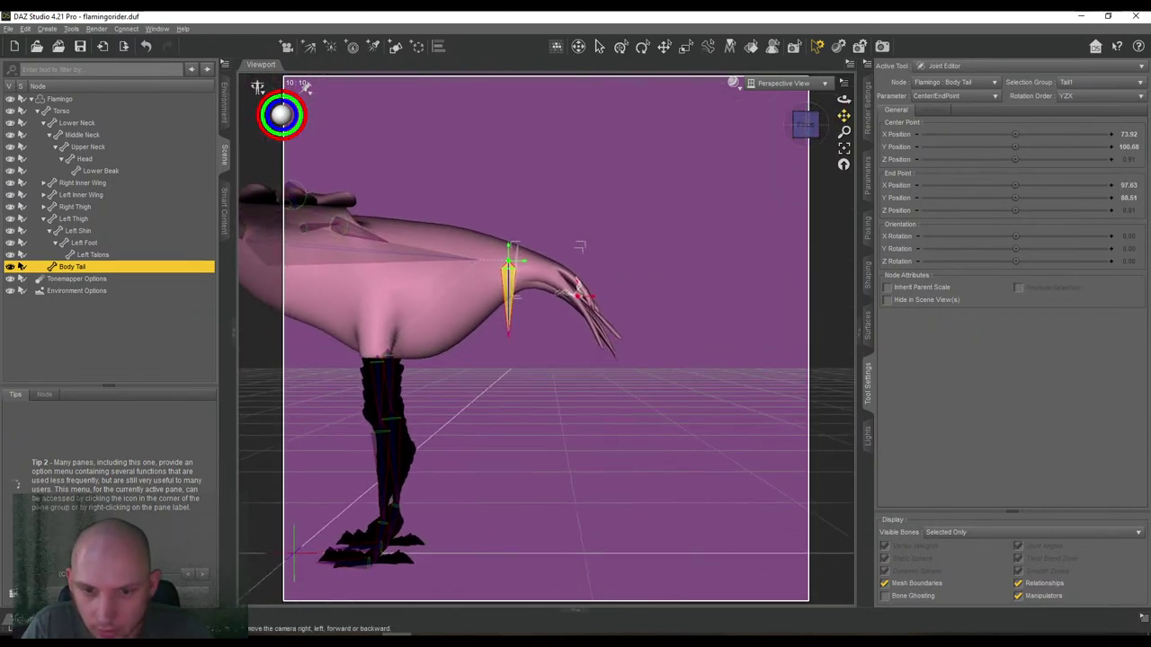
scroll(843, 116, up, 5)
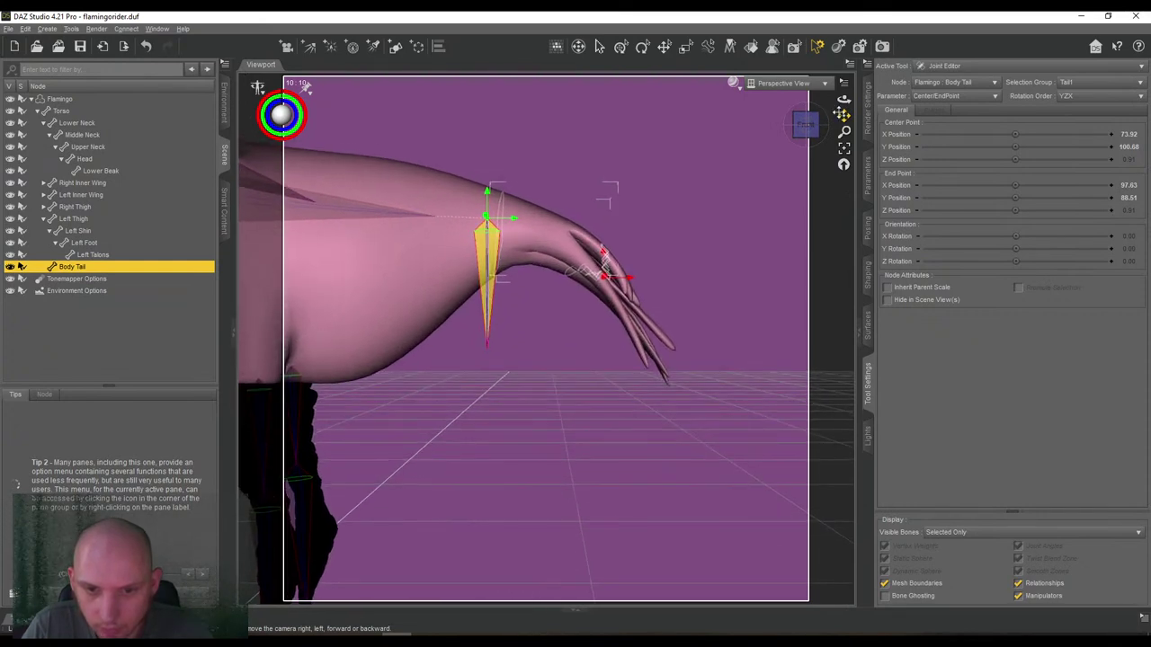
right_click(596, 145)
mouse_move(629, 164)
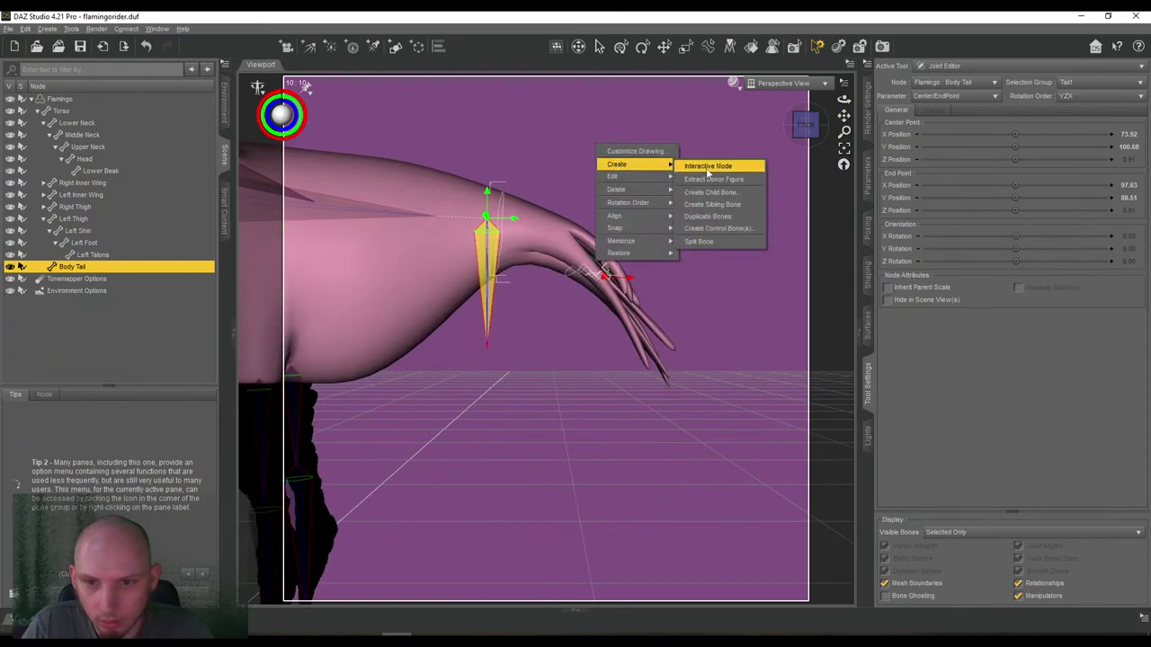
click(715, 192)
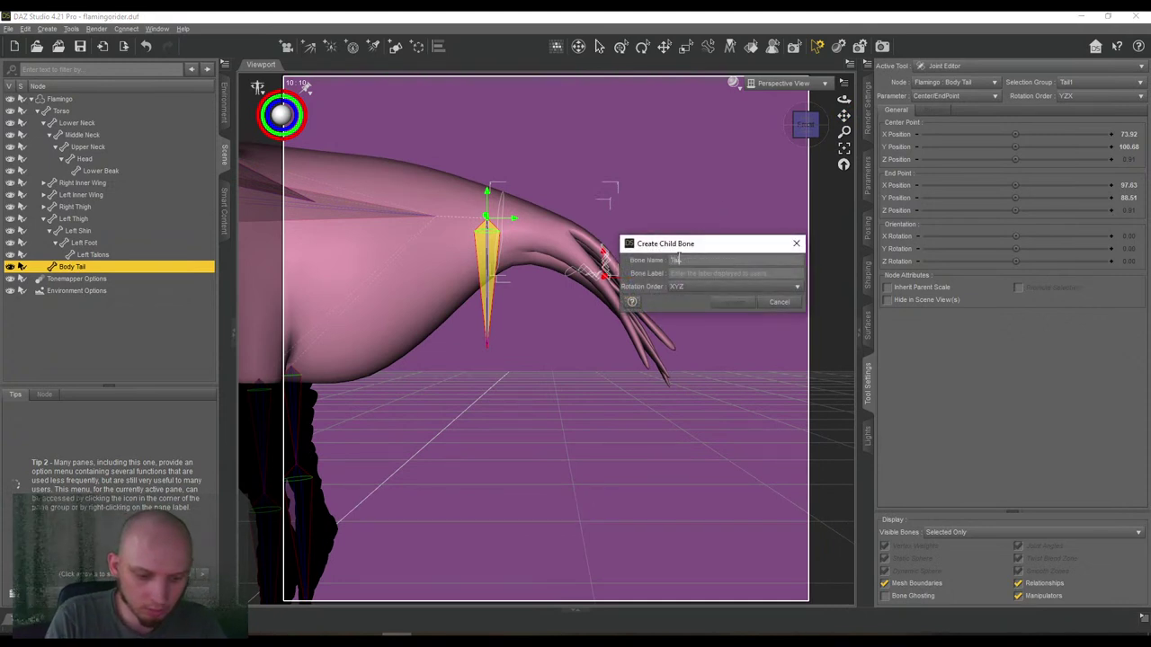
text(TailEnd)
key(Tab)
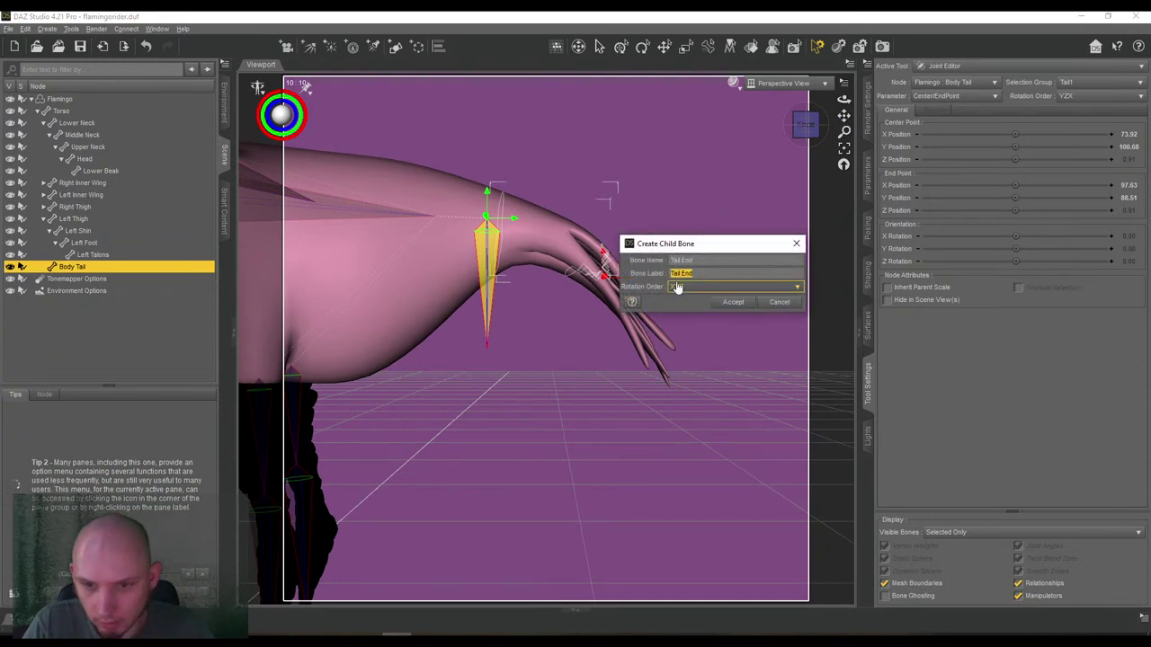
click(677, 286)
click(701, 323)
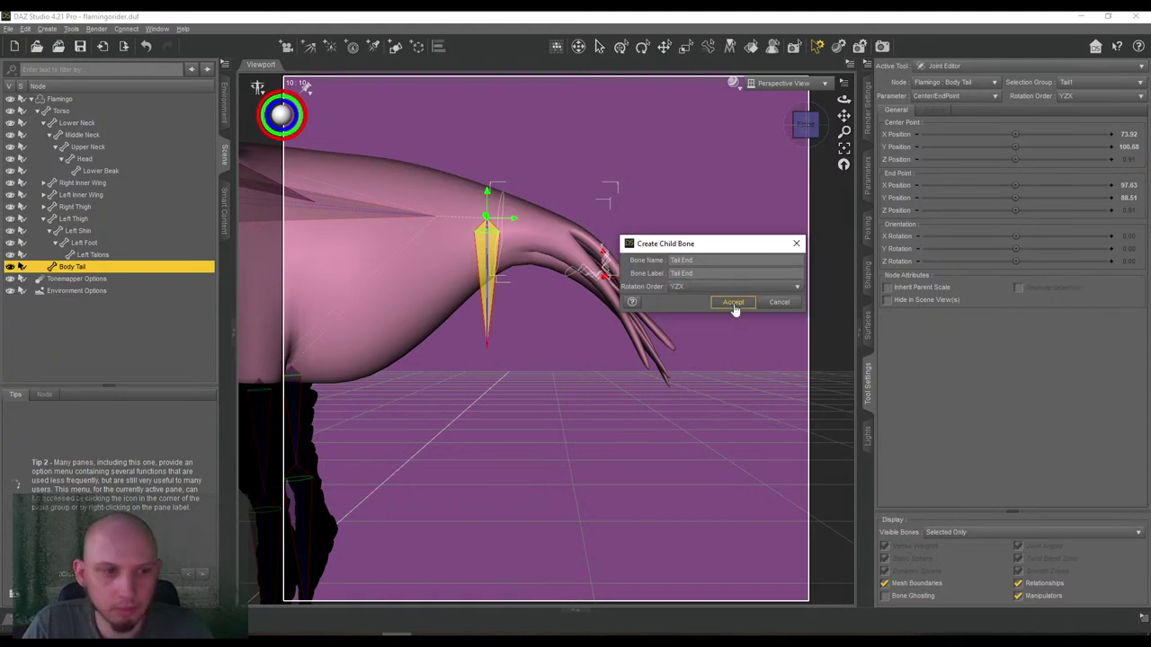
click(732, 303)
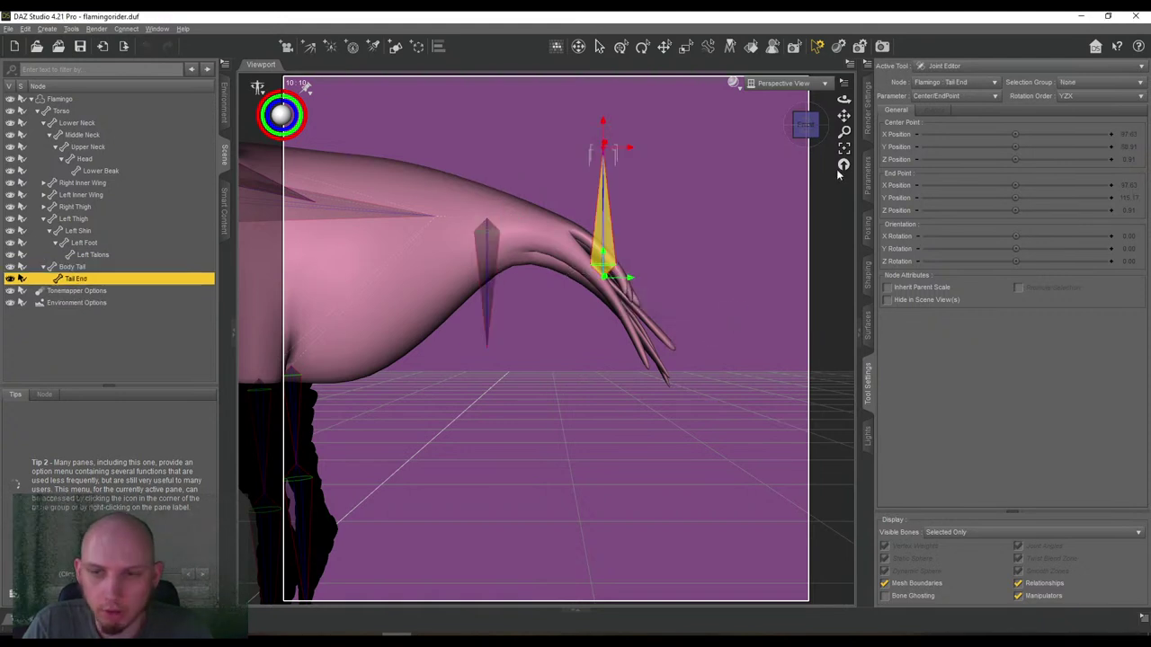
Assign face group Tail2 to Tail End and move its end point to the feather tips at about X 114.5, Y 65.7.
drag(844, 116, 847, 129)
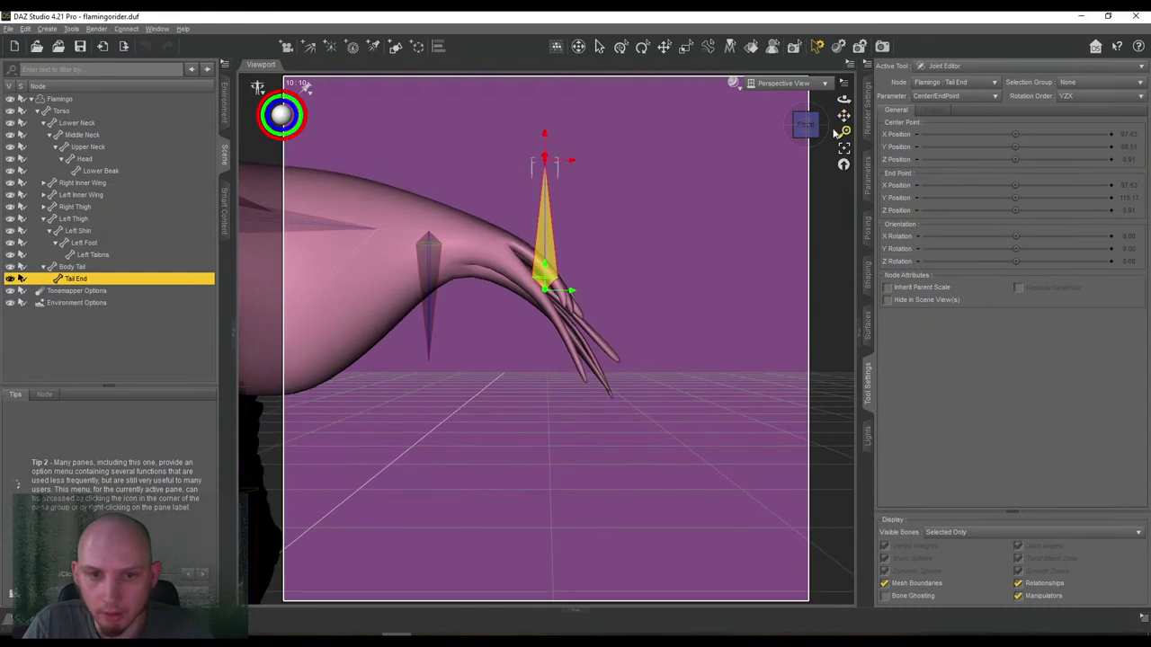
click(1088, 86)
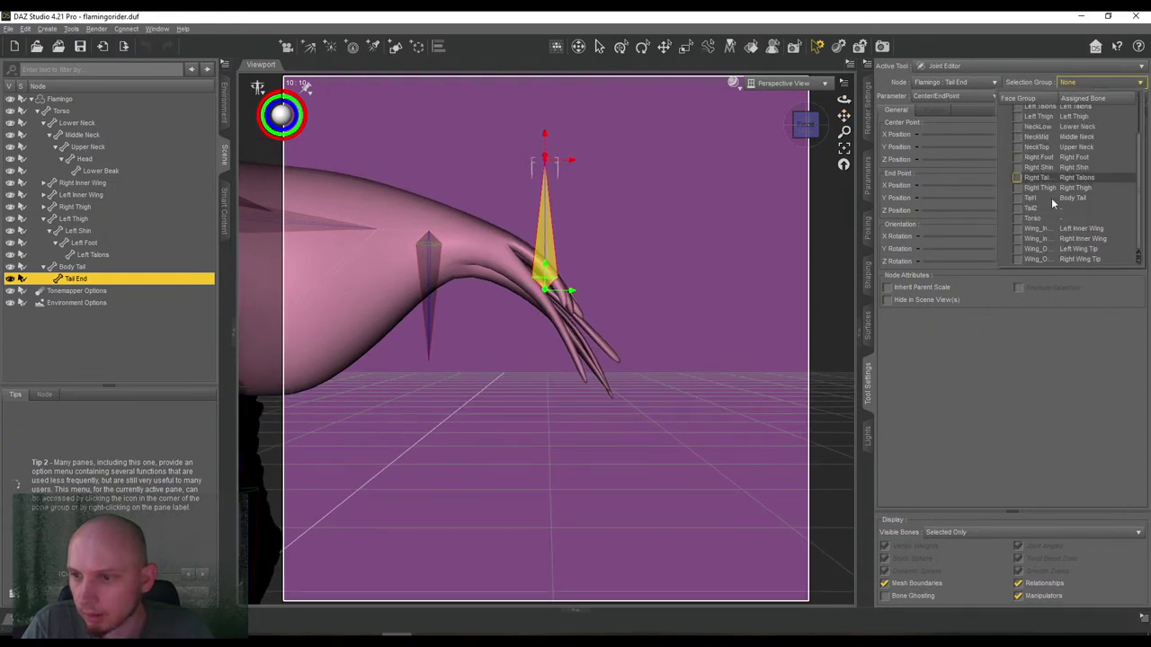
click(1018, 208)
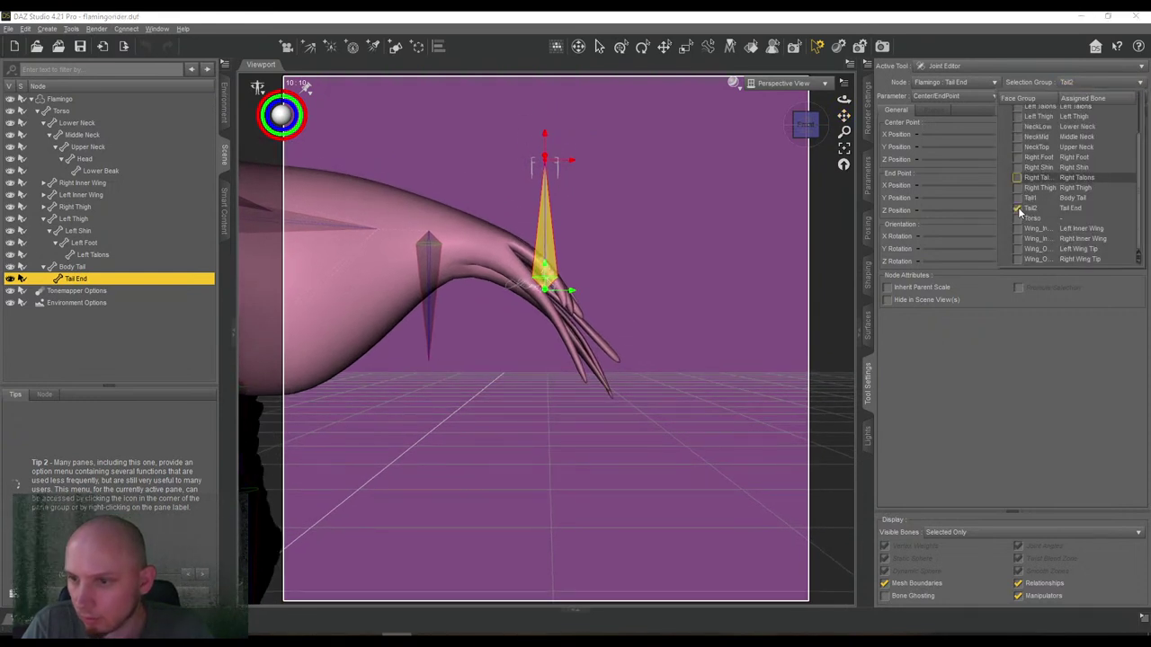
drag(544, 159, 627, 407)
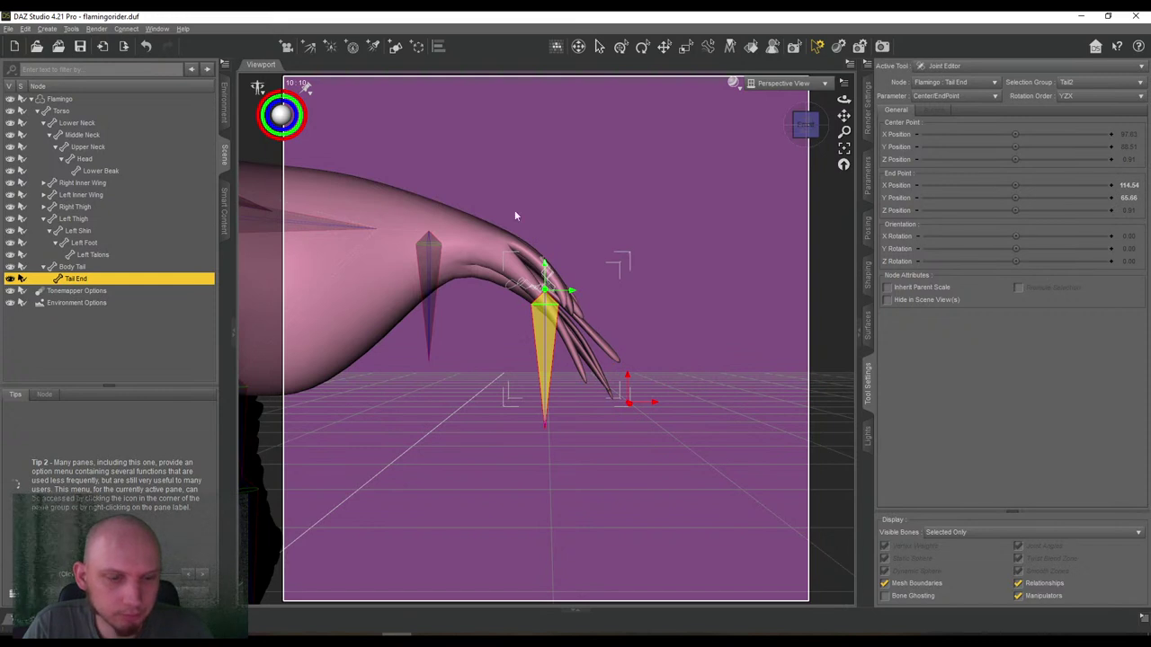
Assign face group Torso to the Torso bone and extend its end point to the tail base at about X 74.4.
click(61, 110)
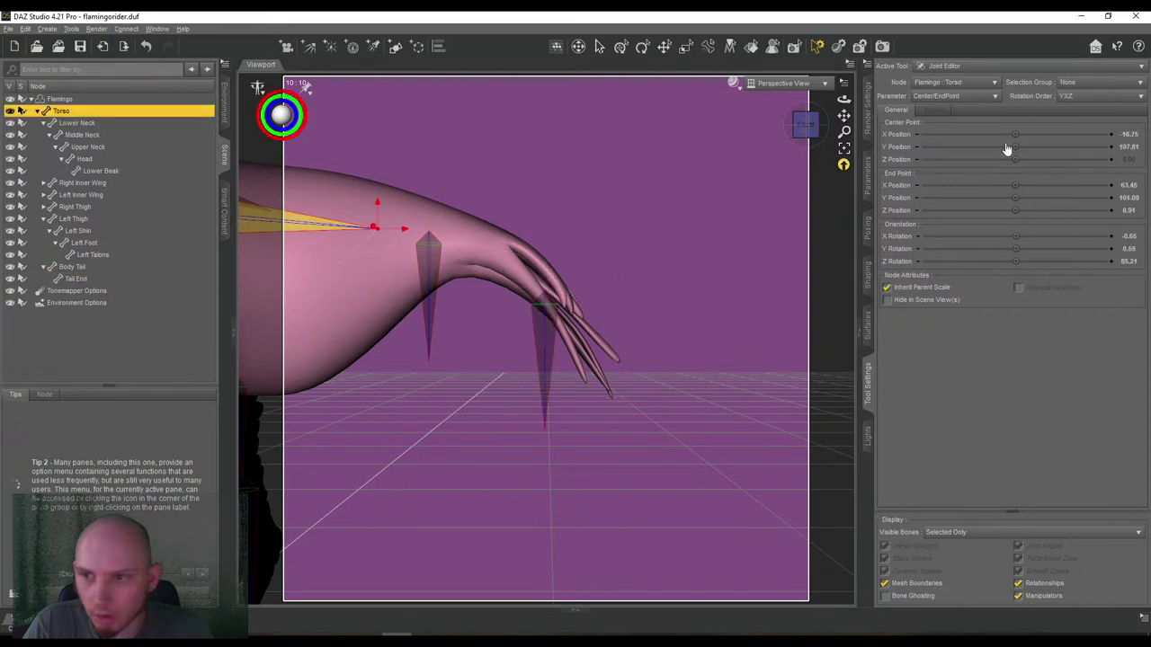
click(1086, 86)
click(1016, 220)
drag(843, 116, 947, 111)
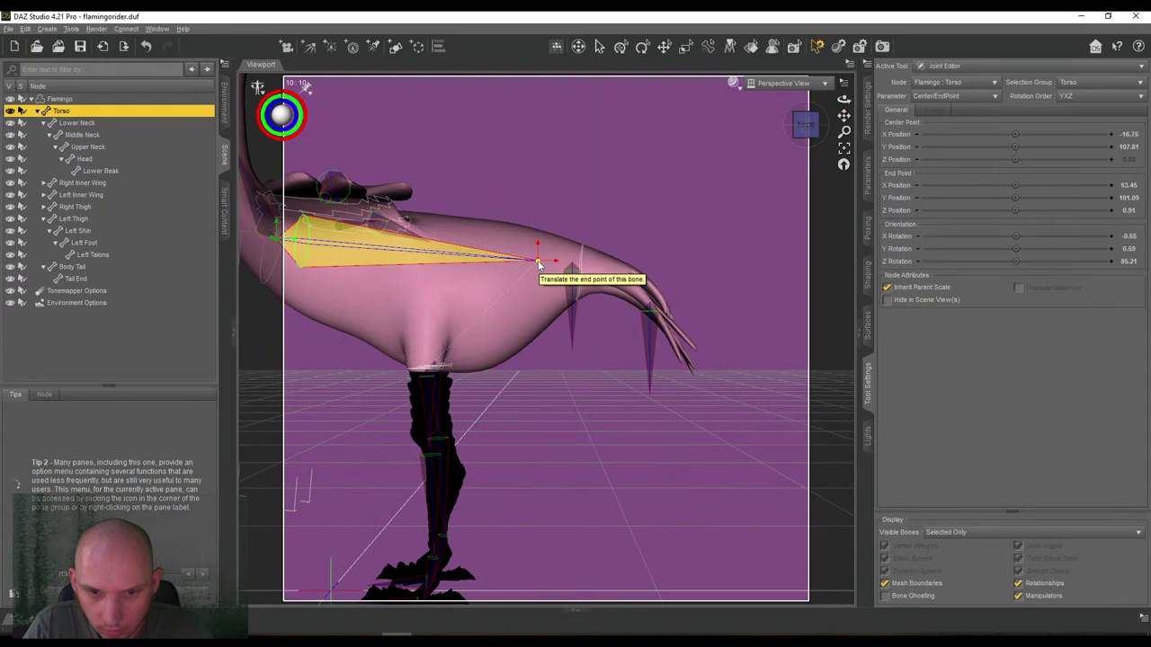
drag(538, 263, 589, 263)
Align all bones of the flamingo with the Torso bone selected.
drag(843, 116, 683, 193)
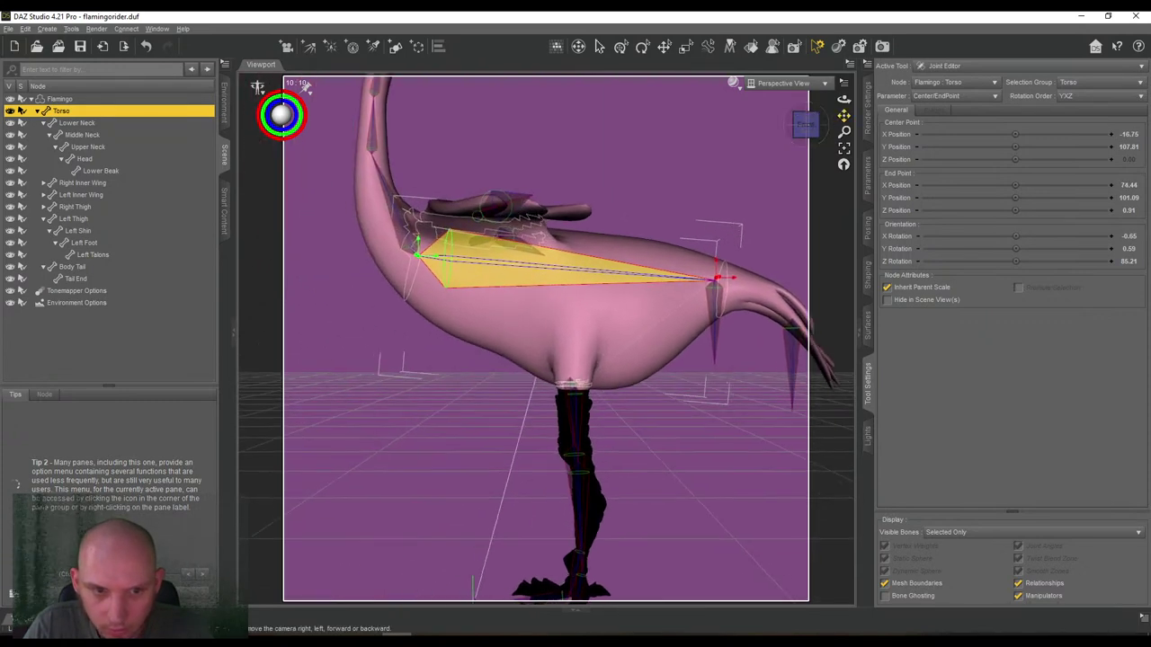
drag(791, 144, 719, 152)
right_click(717, 153)
mouse_move(755, 223)
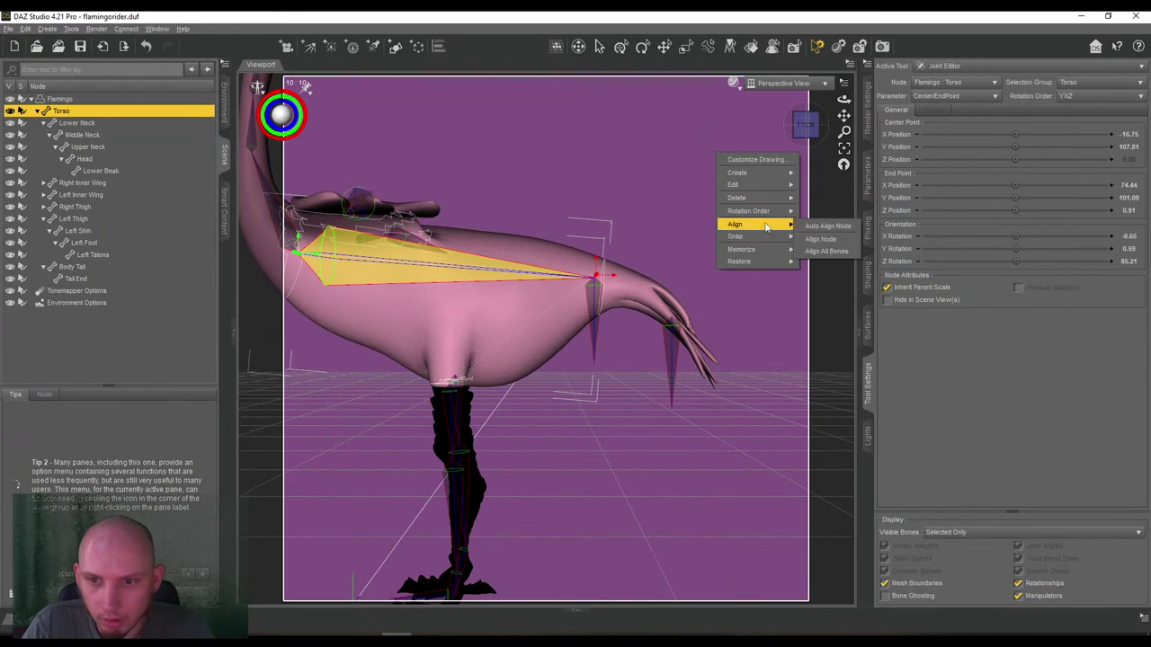
click(813, 256)
Move Lower Beak's center point down and forward to about X -57.7, Y 184.2 and align all bones again.
drag(805, 126, 710, 145)
drag(804, 128, 769, 151)
drag(306, 83, 305, 83)
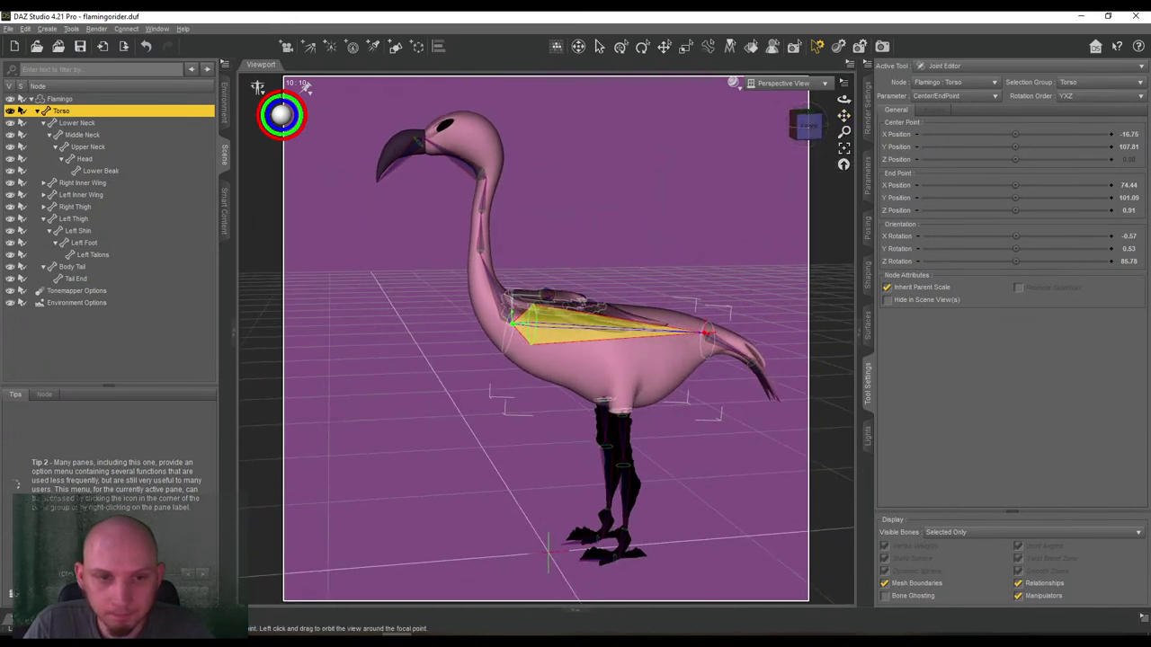
click(804, 133)
mouse_move(844, 115)
mouse_down()
mouse_move(854, 120)
mouse_move(807, 106)
mouse_move(835, 110)
mouse_move(825, 106)
mouse_up()
click(592, 292)
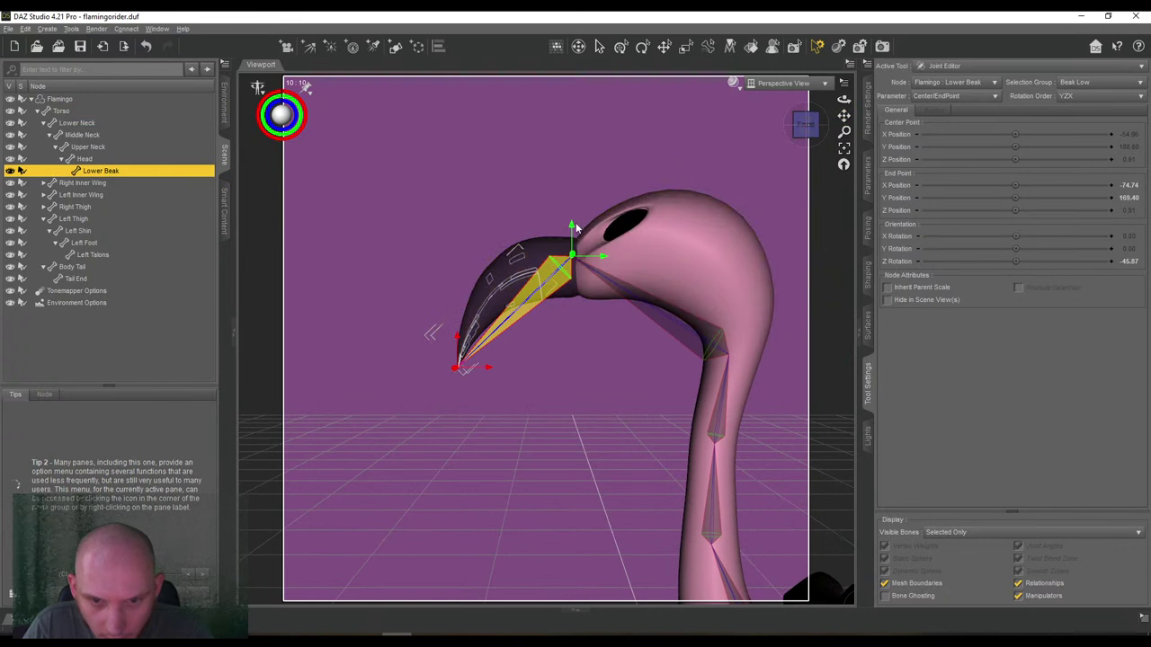
drag(571, 232, 576, 287)
right_click(564, 173)
mouse_move(600, 233)
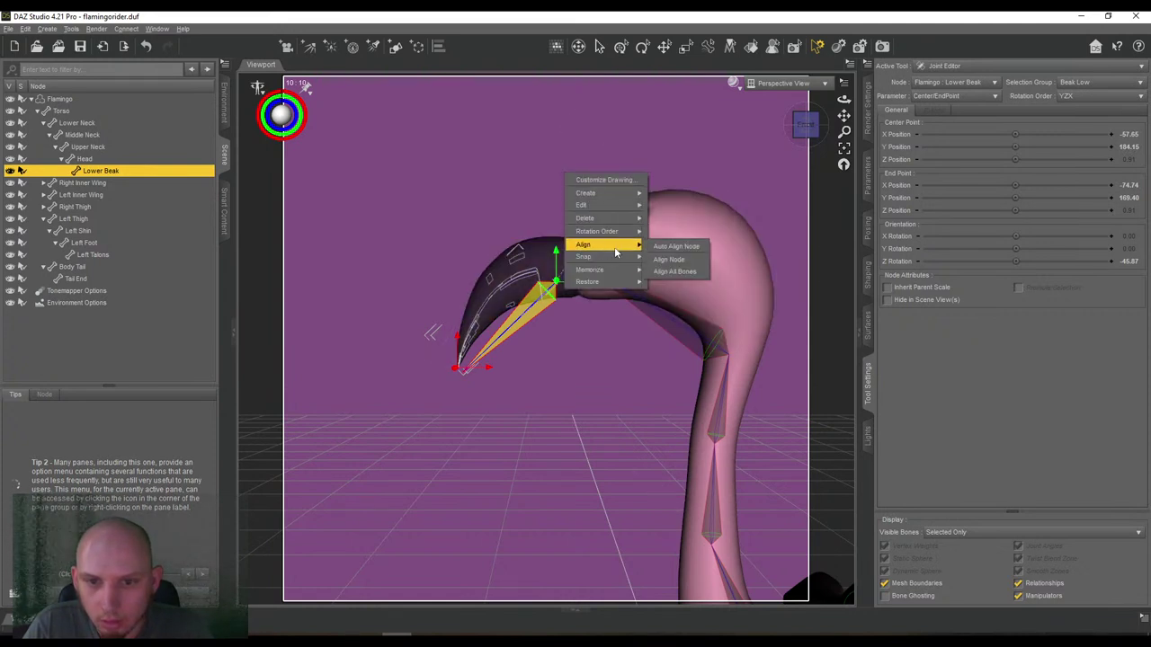
click(676, 270)
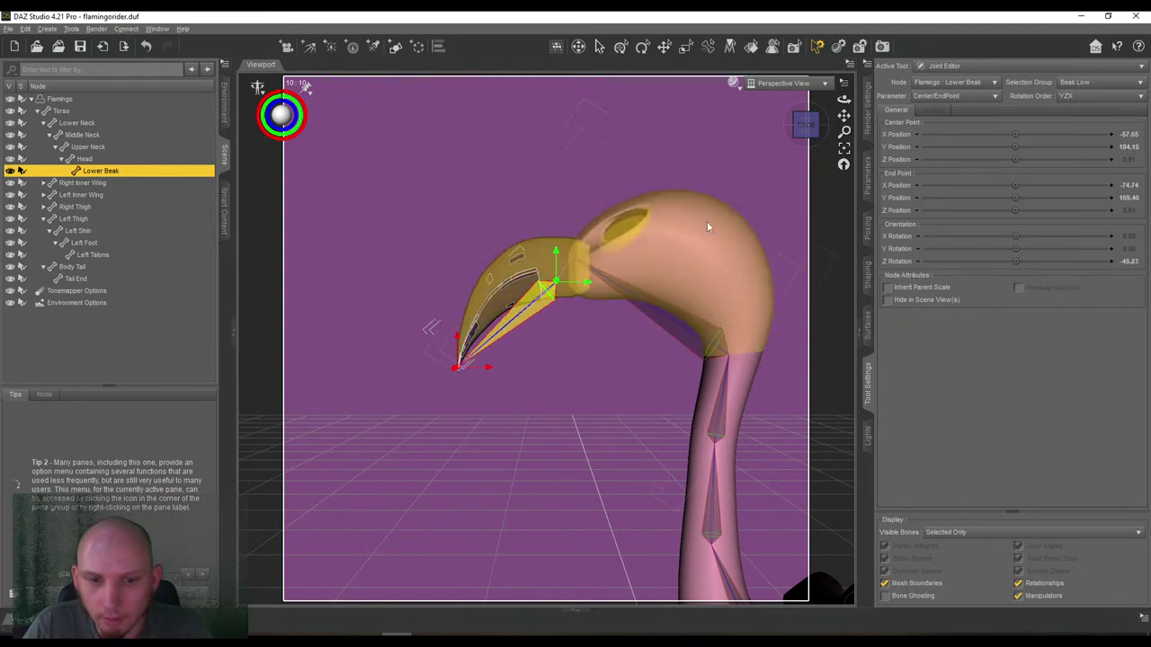
scroll(707, 181, down, 6)
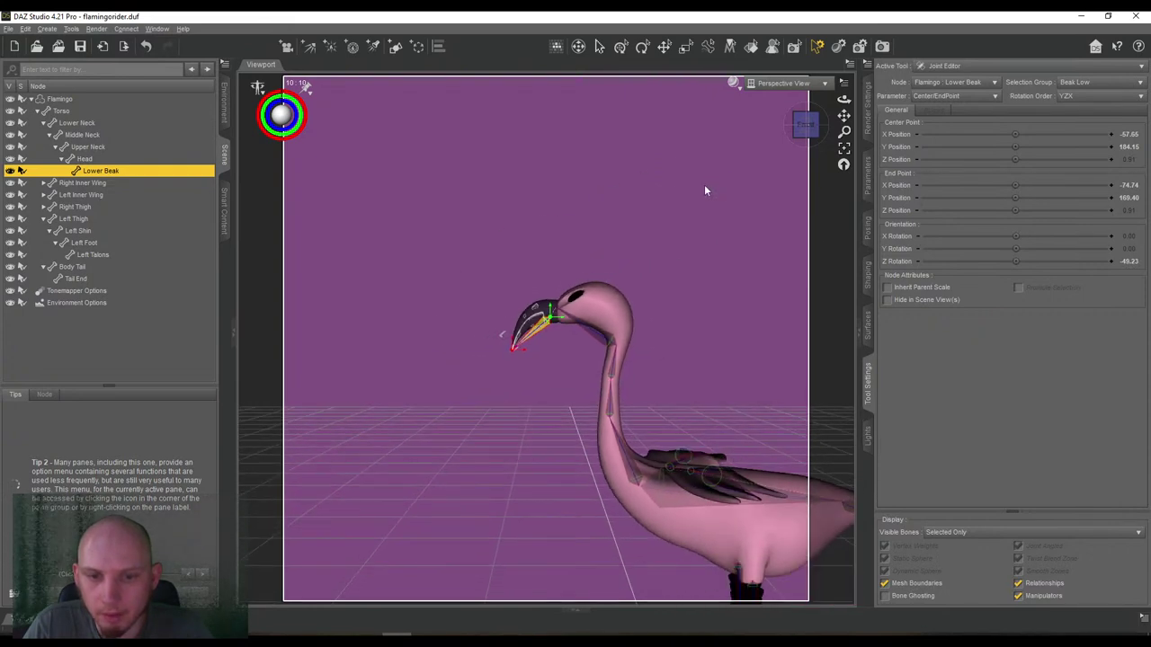
mouse_move(806, 125)
mouse_down()
mouse_move(868, 144)
mouse_move(807, 133)
mouse_up()
click(818, 126)
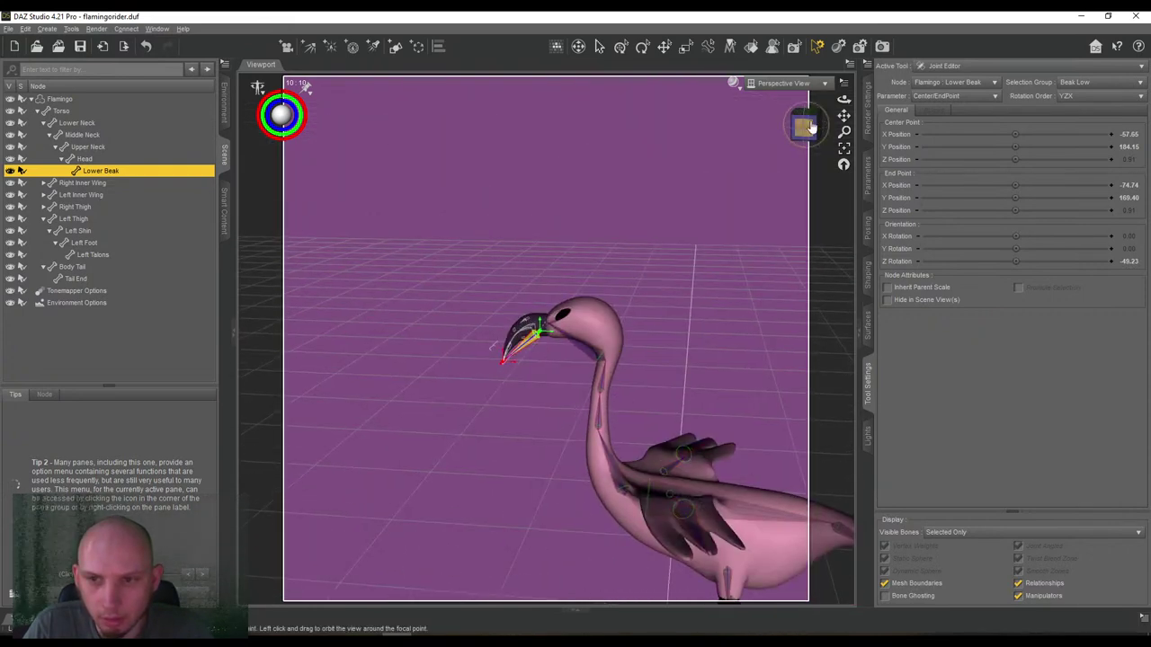
drag(815, 132, 808, 87)
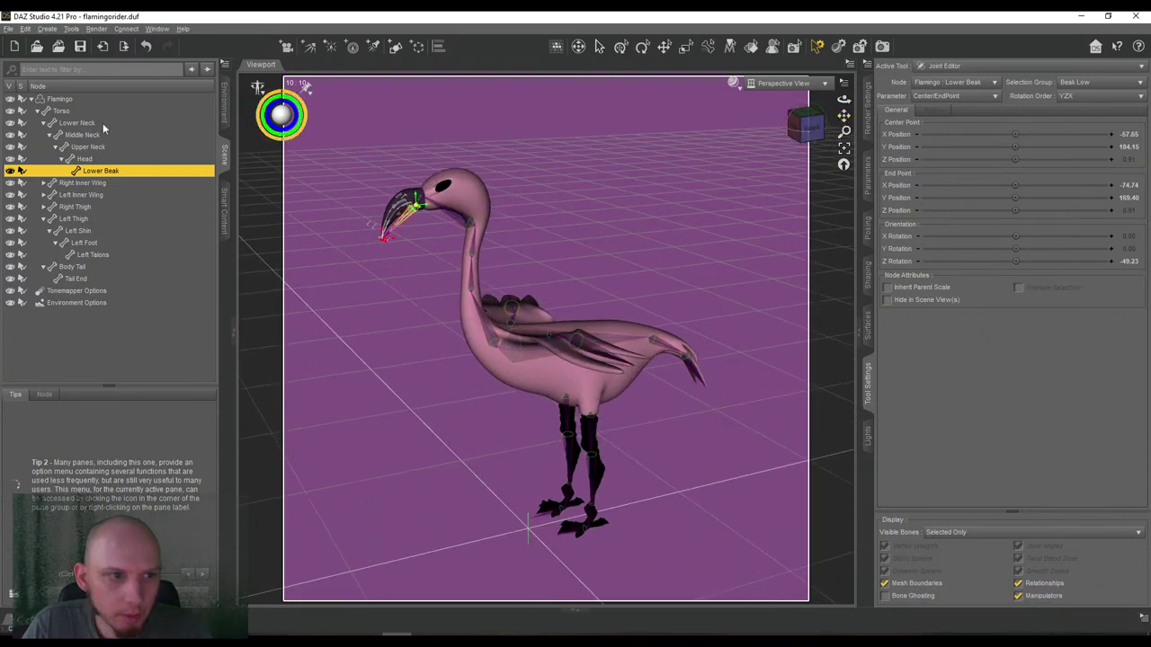
click(74, 101)
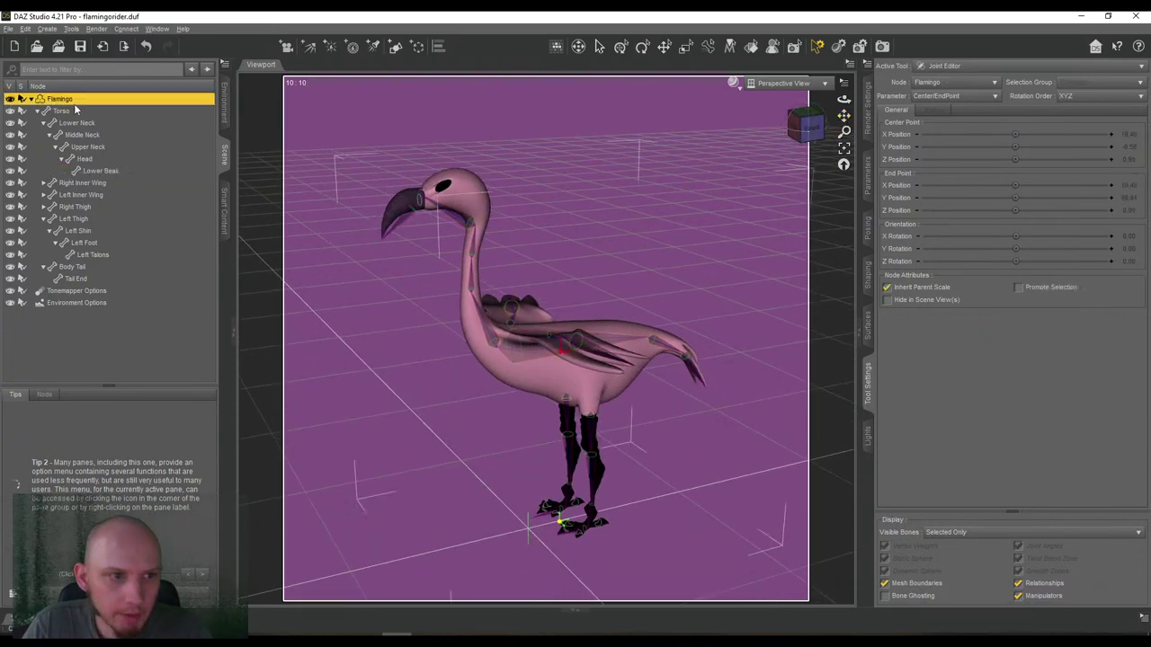
right_click(654, 160)
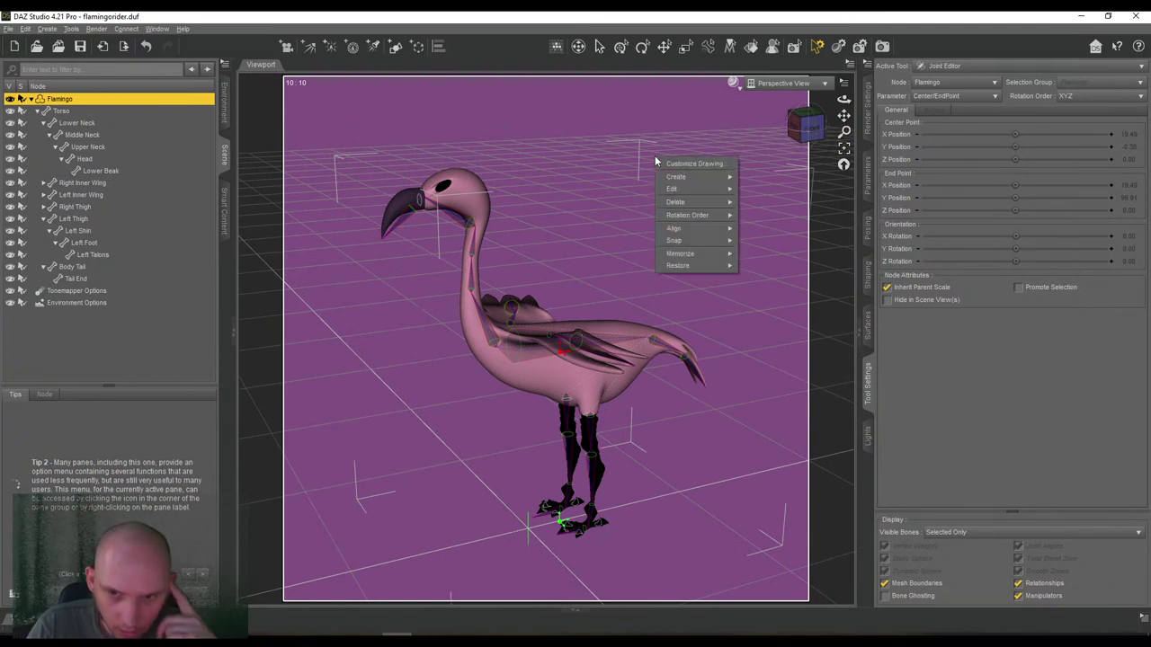
click(969, 74)
click(968, 75)
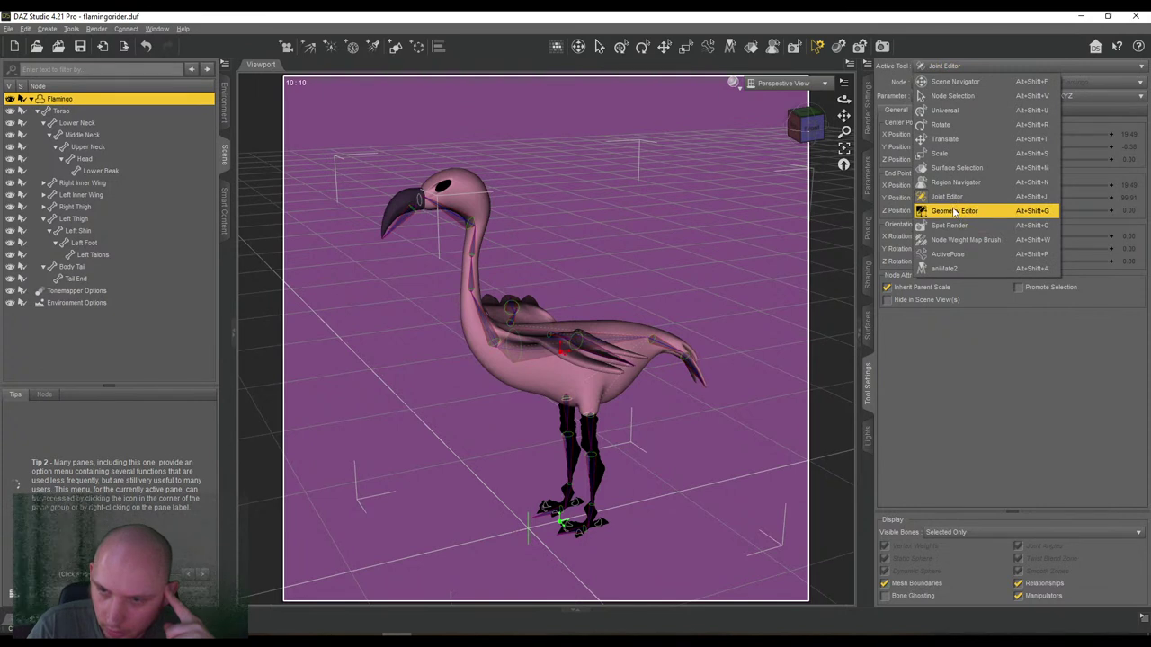
click(941, 14)
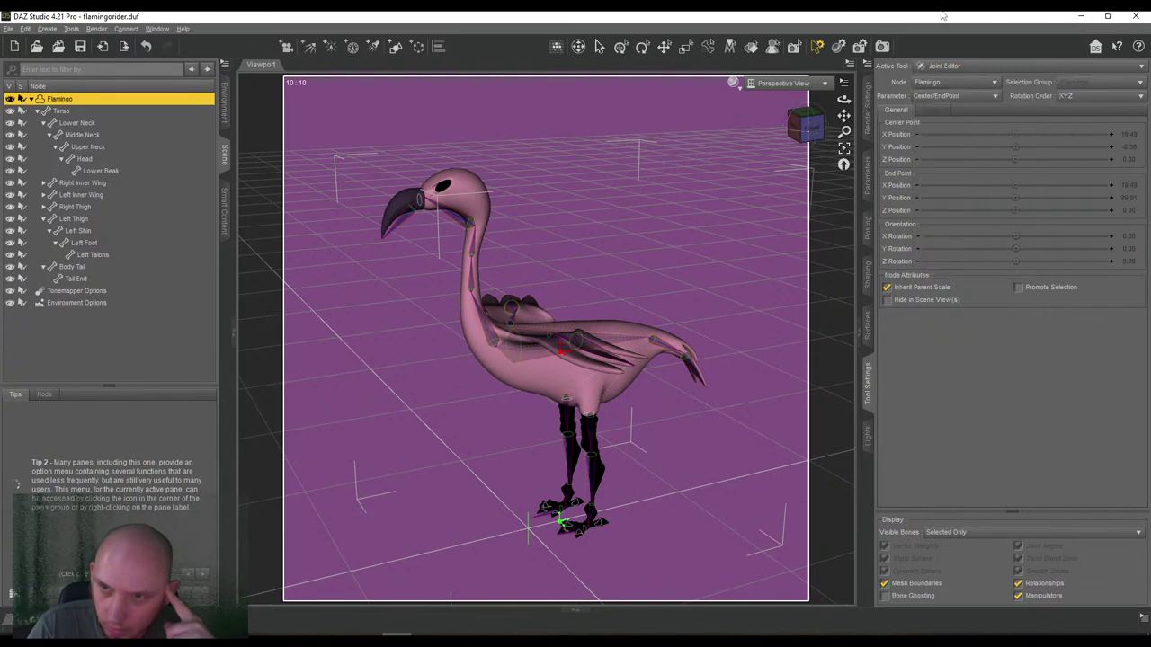
Rename the Body Tail bone in the scene hierarchy as Tail Midsection.
click(72, 267)
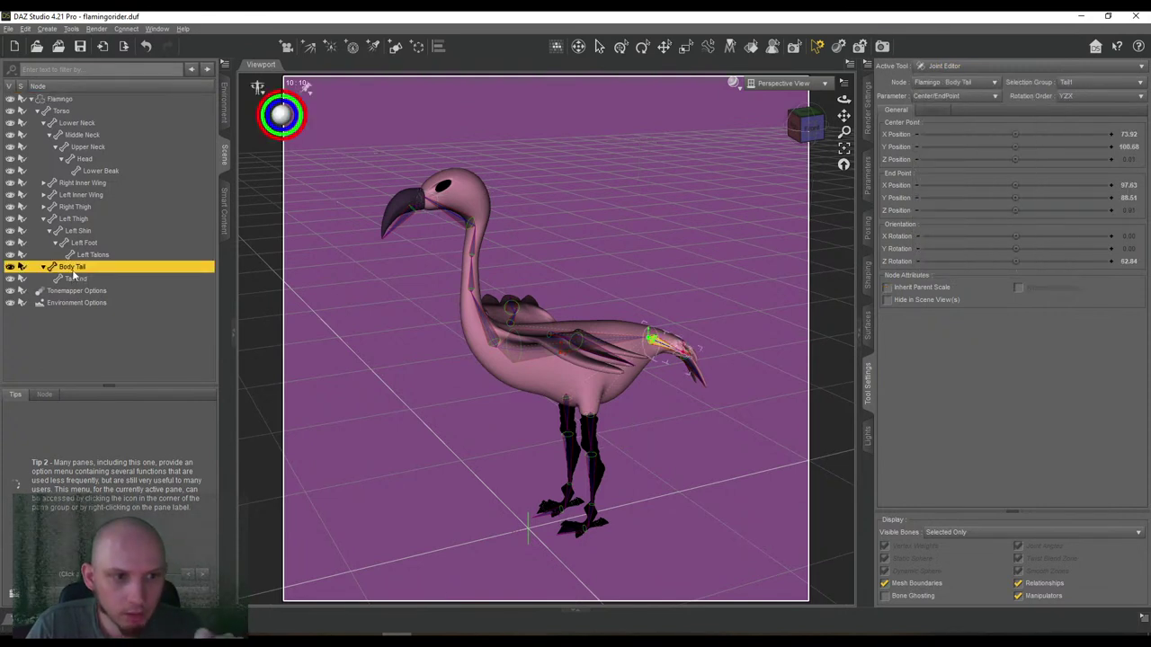
click(74, 269)
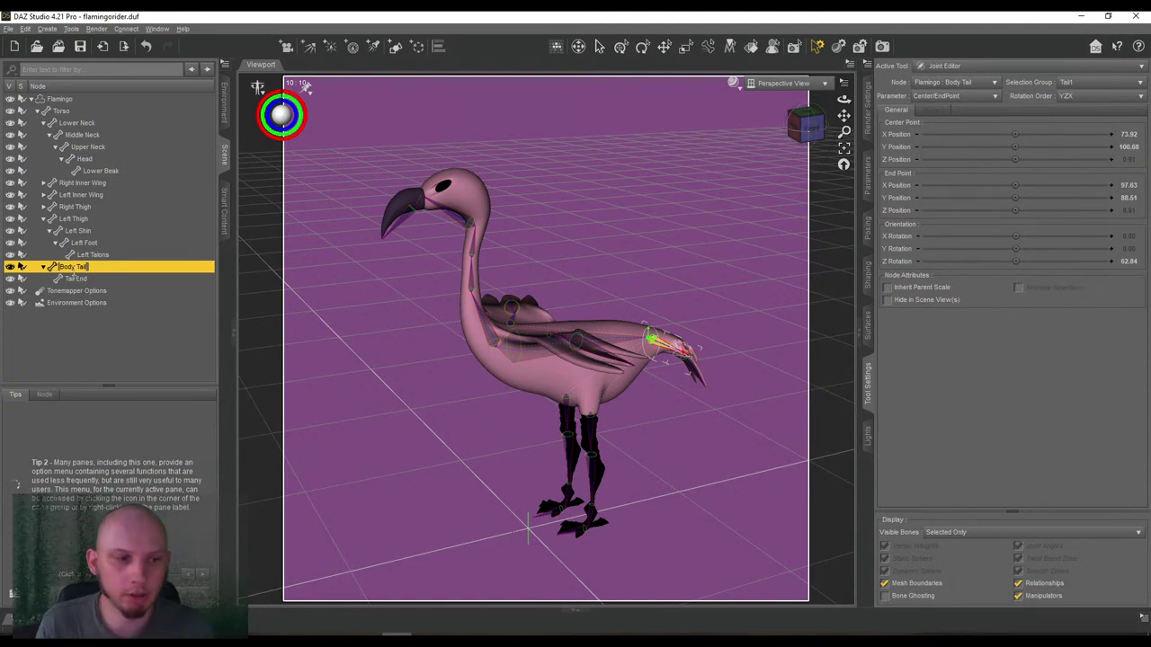
text(Tail Midsection)
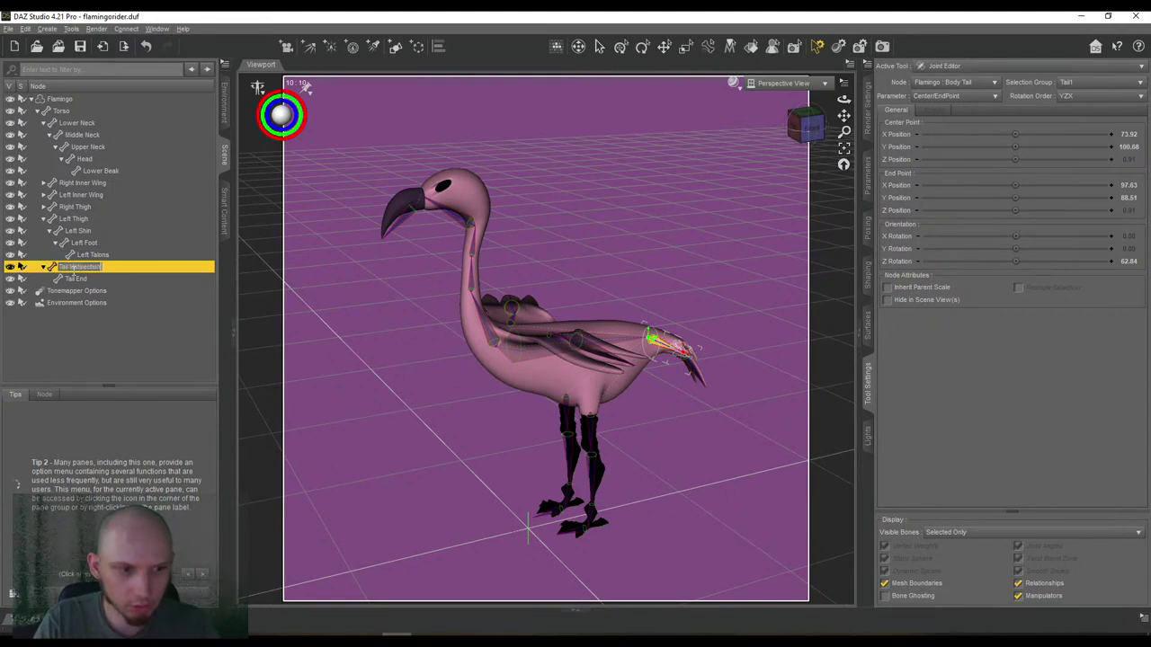
key(Return)
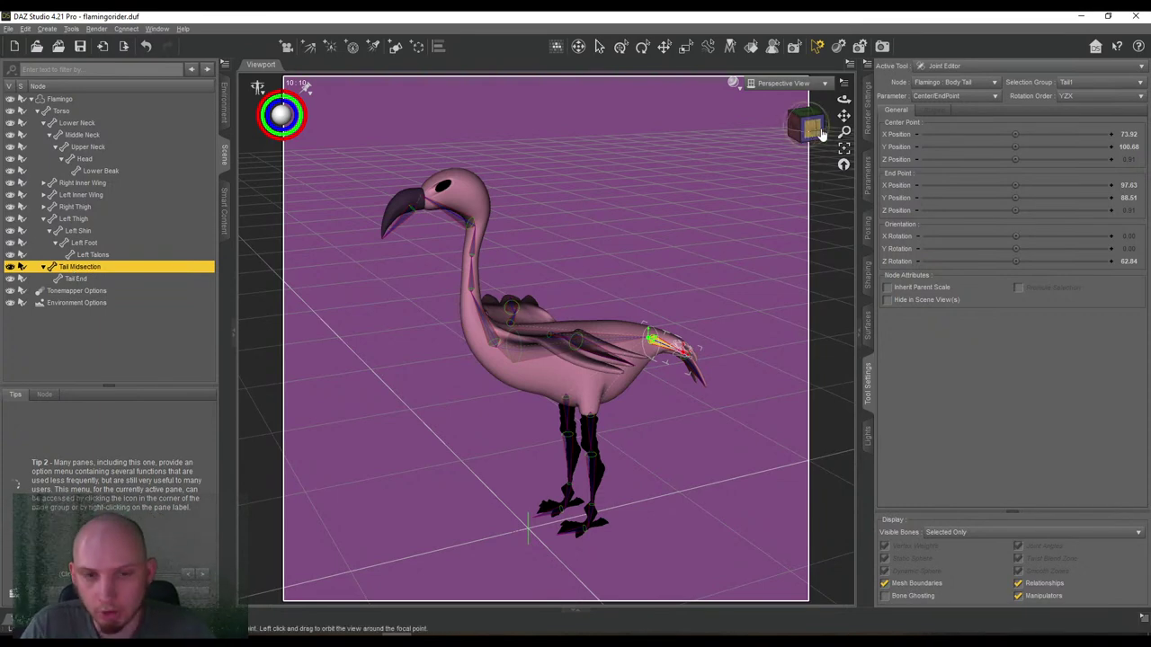
drag(820, 133, 810, 131)
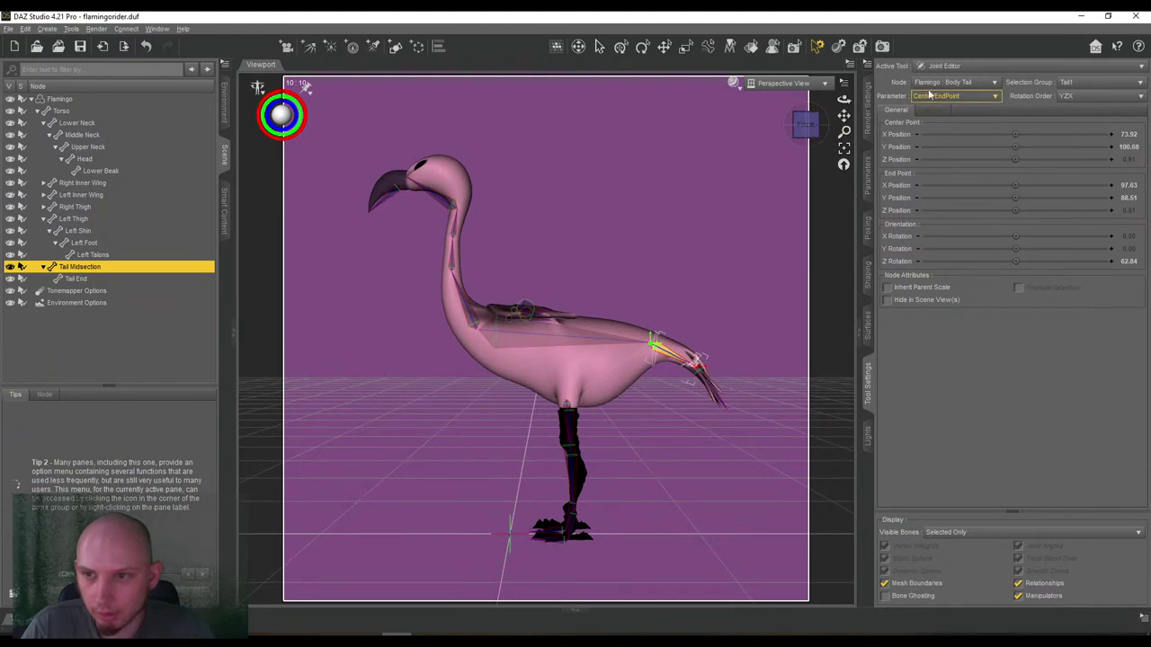
click(976, 87)
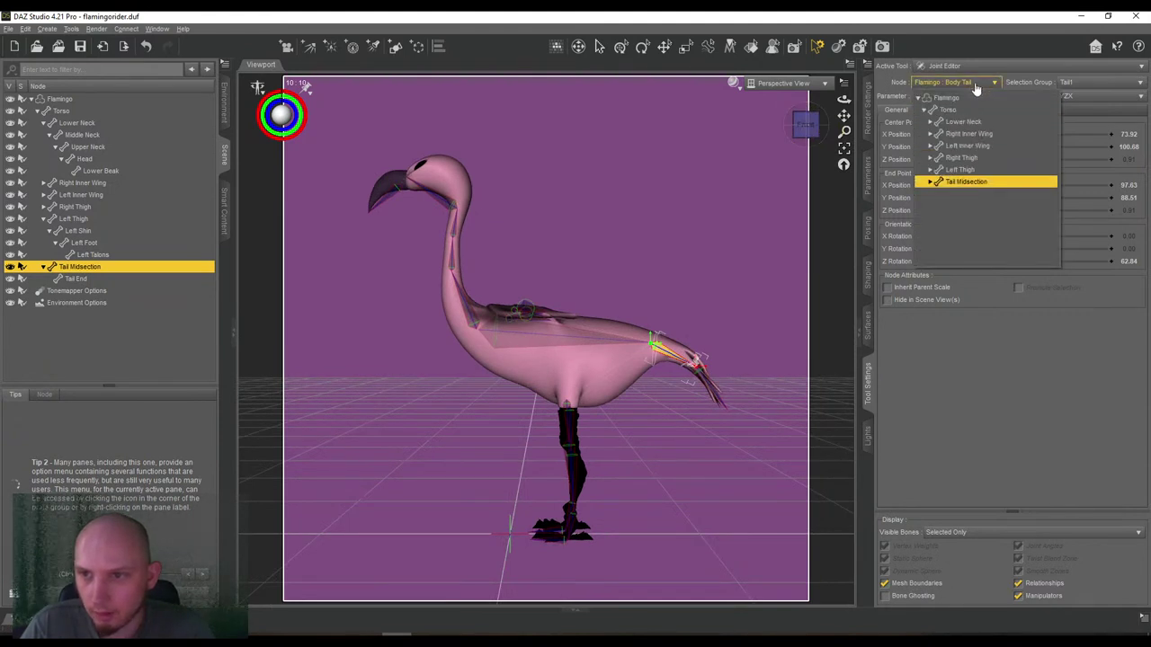
click(931, 182)
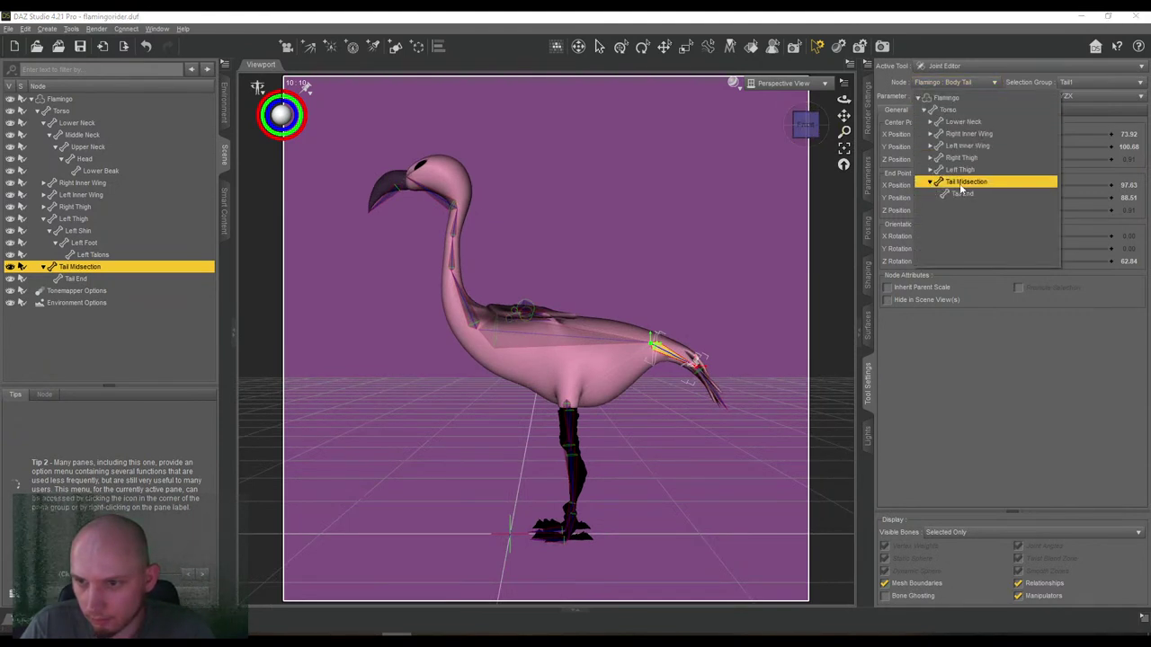
click(944, 86)
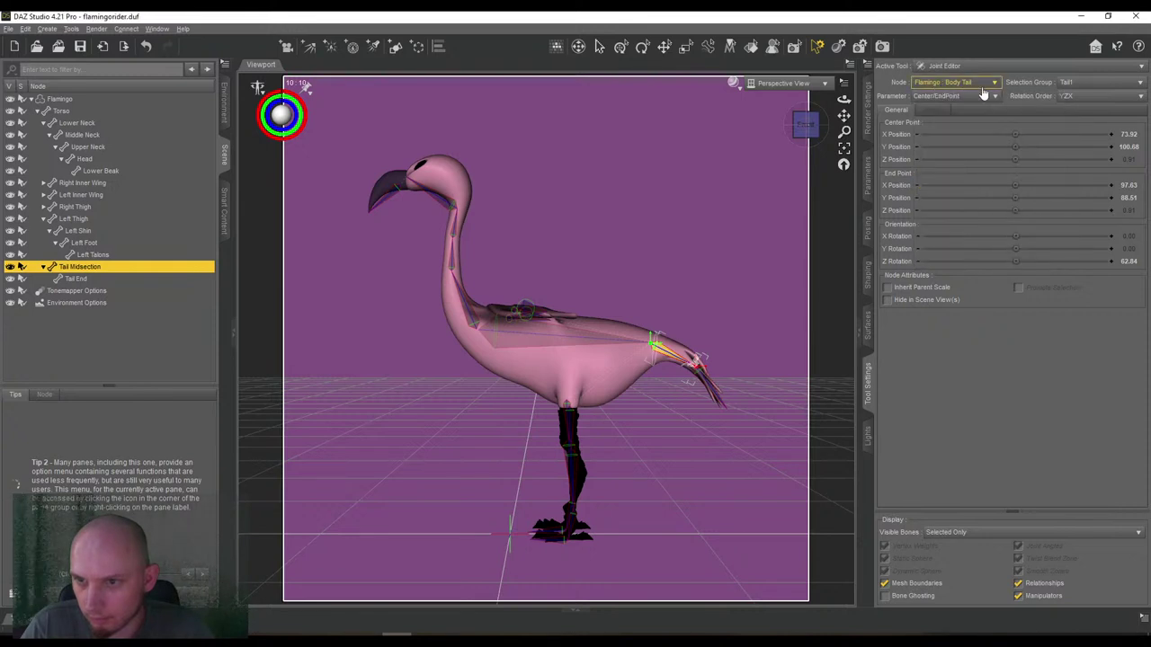
drag(843, 117, 833, 123)
click(952, 82)
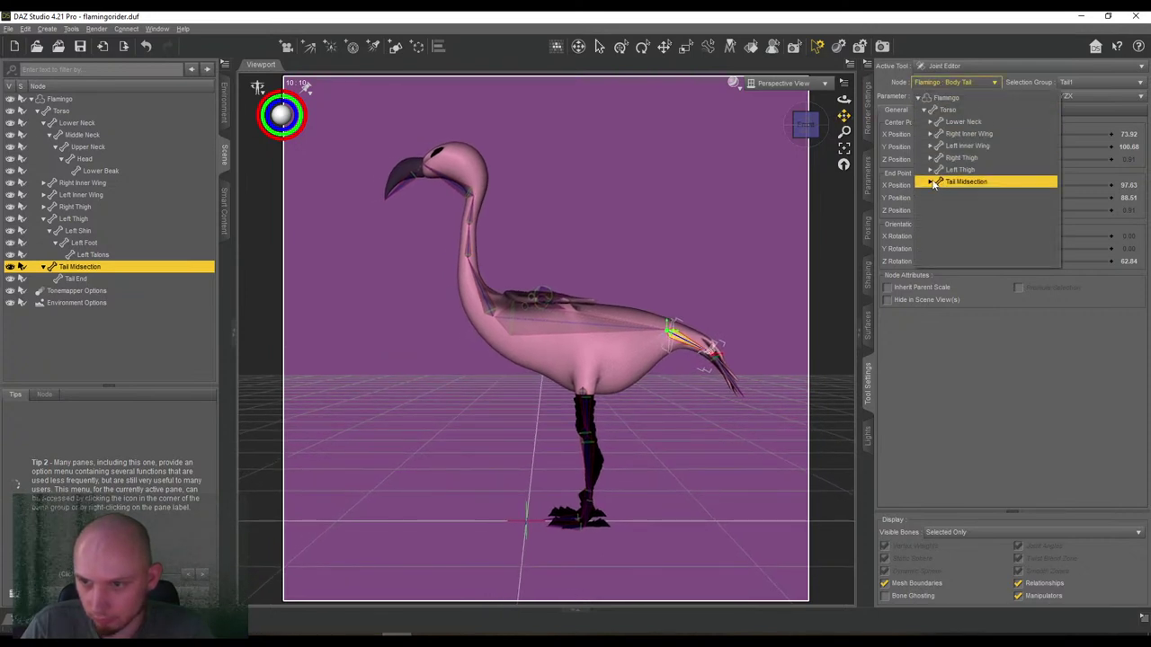
click(954, 83)
click(958, 84)
click(957, 84)
drag(836, 124, 832, 126)
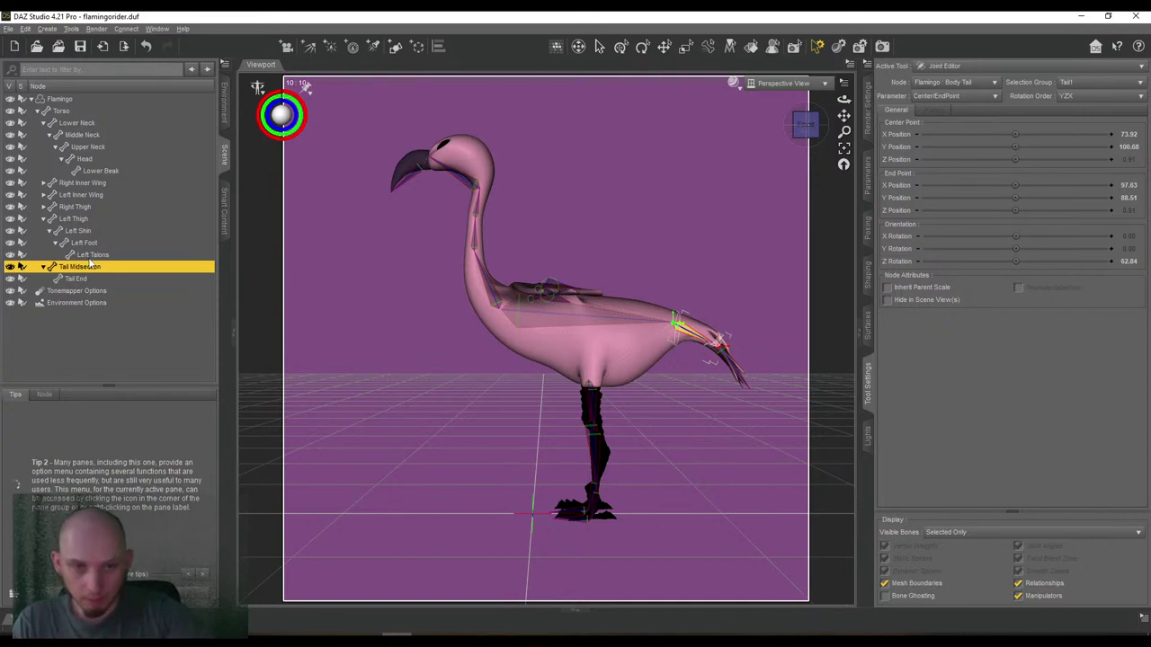
drag(843, 116, 843, 115)
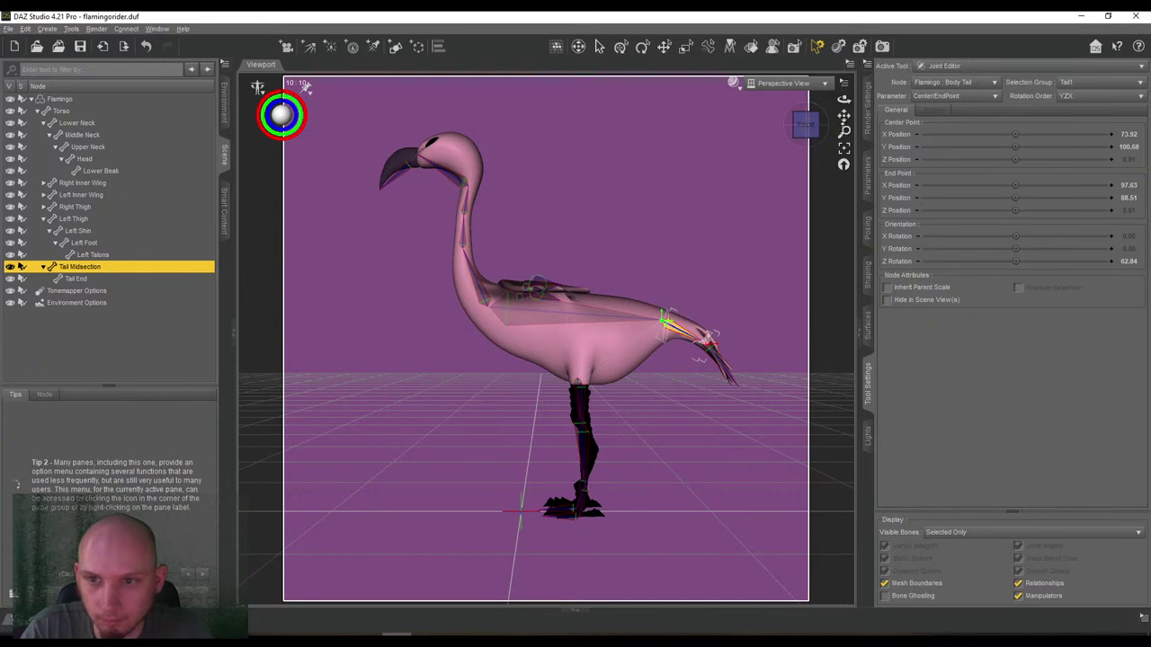
drag(844, 117, 845, 117)
right_click(572, 151)
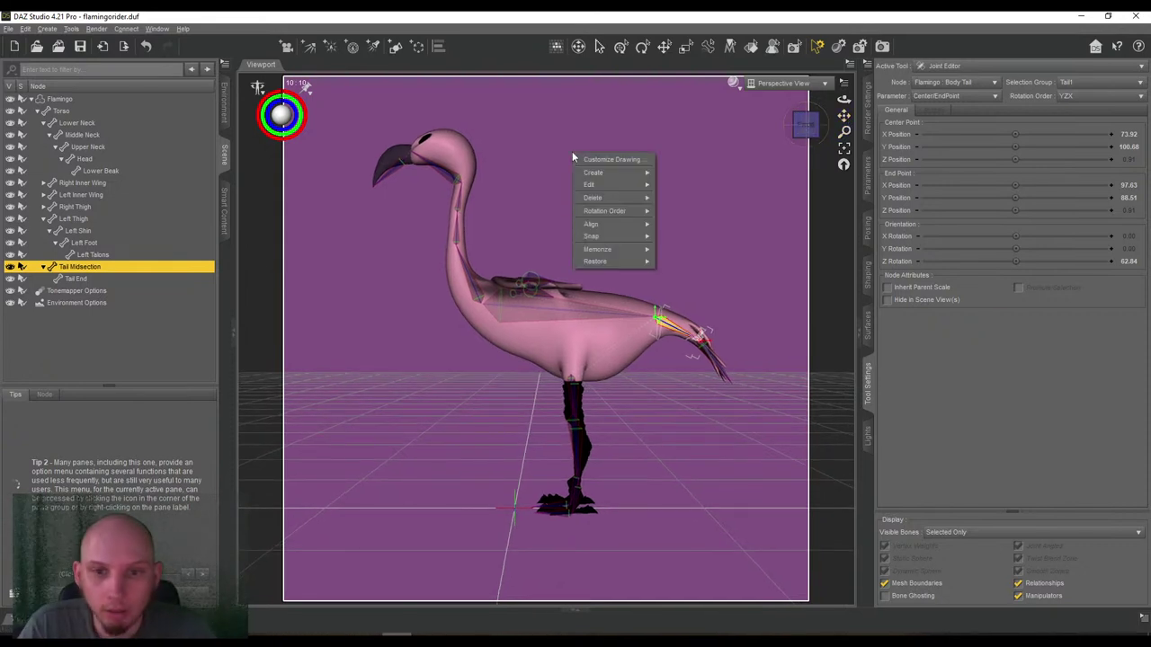
Switch to the Node Weight Map Brush, select every bone from Torso to Tail End, and apply Fill Selected to their weights.
click(944, 66)
click(979, 239)
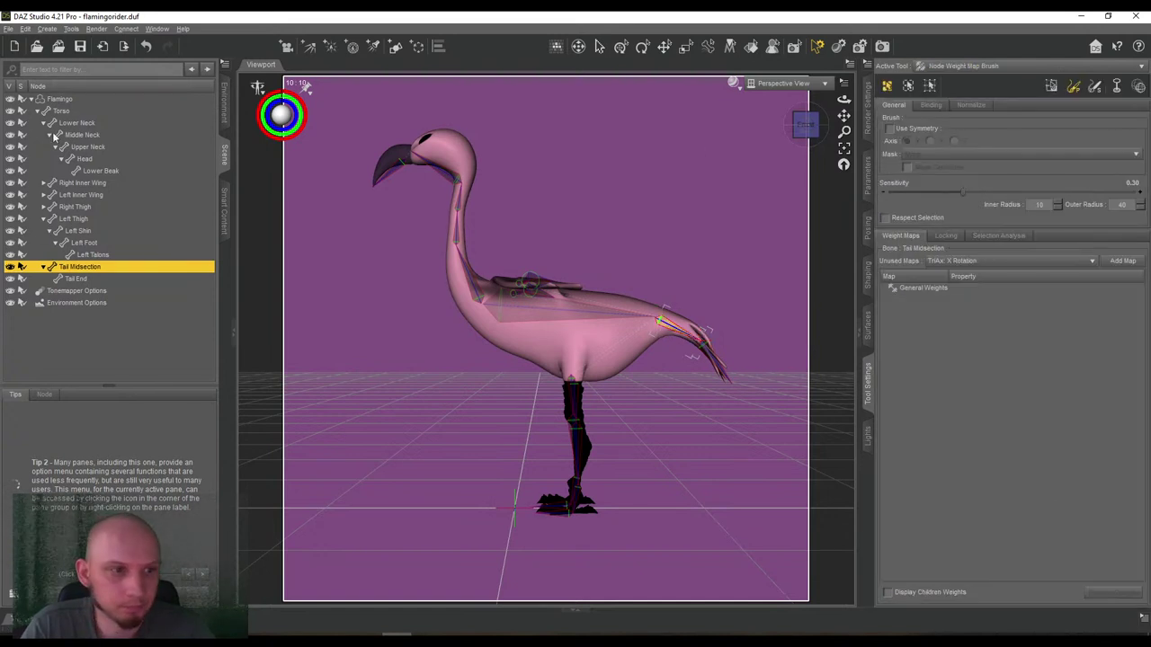
click(60, 111)
shift+click(83, 267)
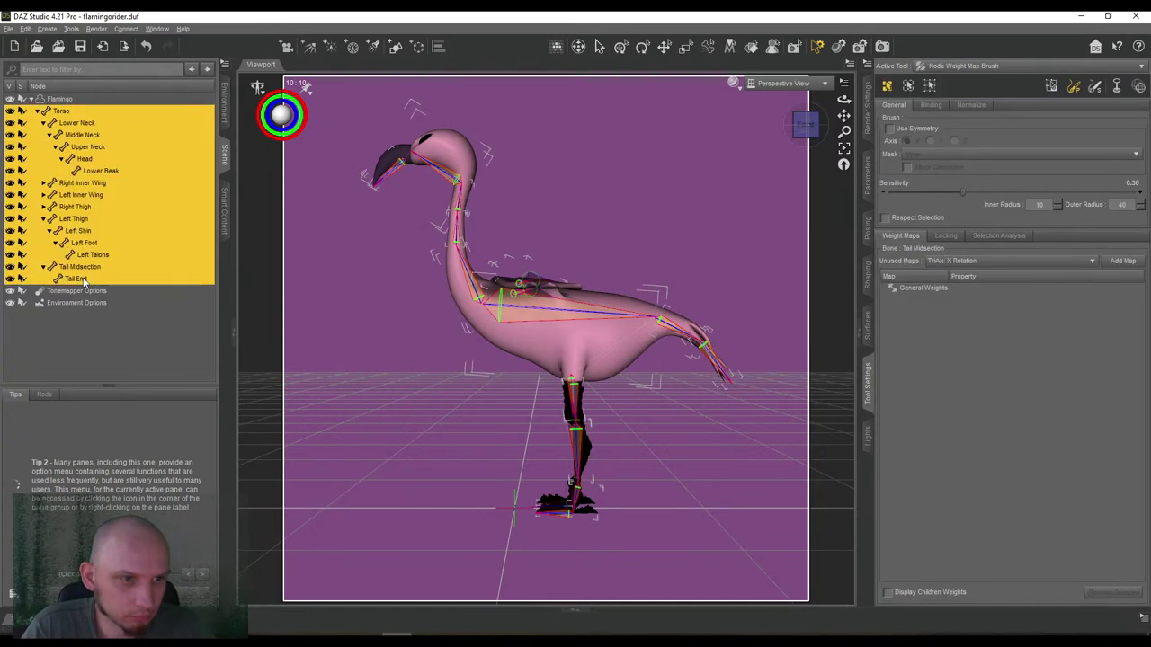
right_click(603, 165)
mouse_move(645, 284)
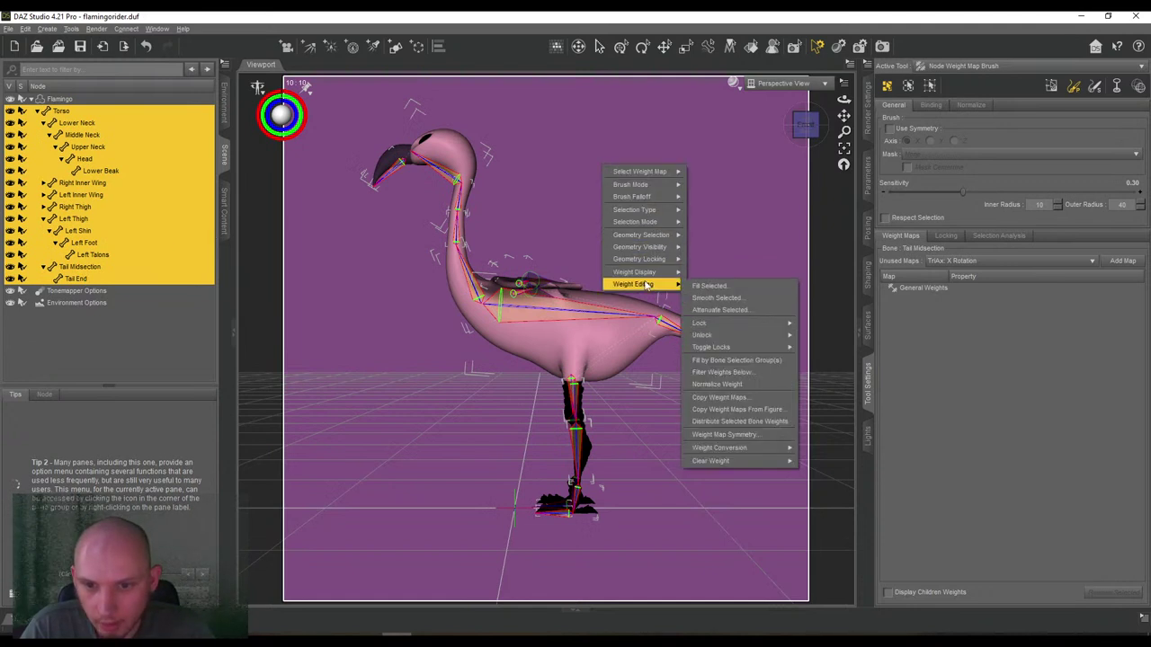
click(704, 283)
click(578, 349)
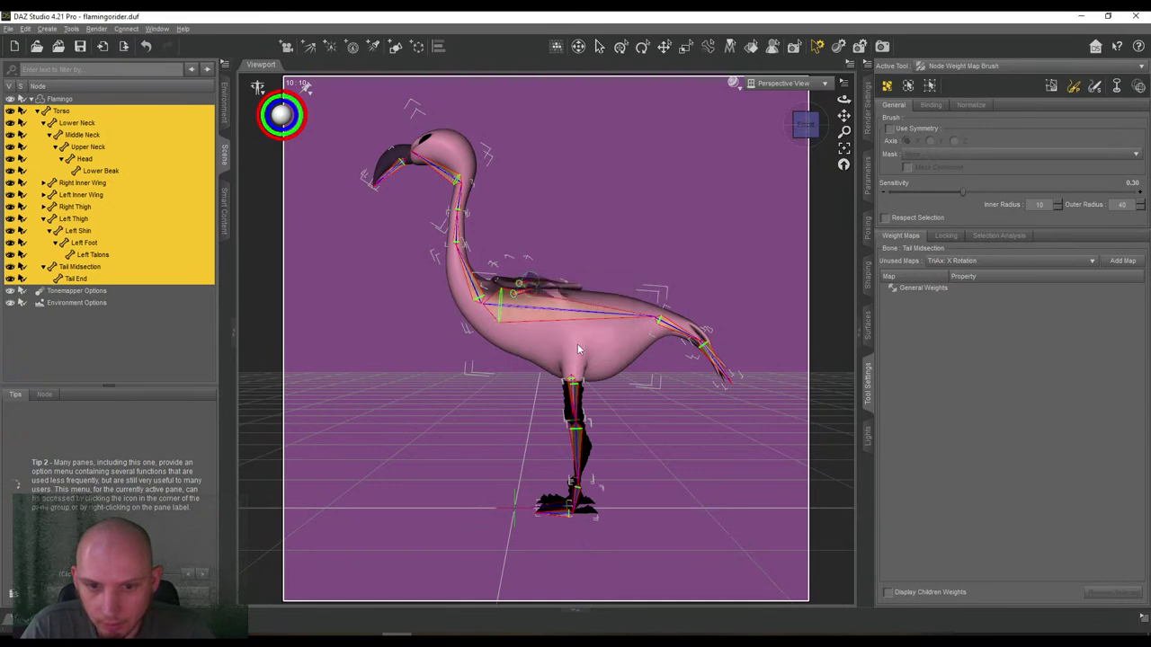
Display the General Weights map of the Head bone on the flamingo.
drag(803, 128, 715, 128)
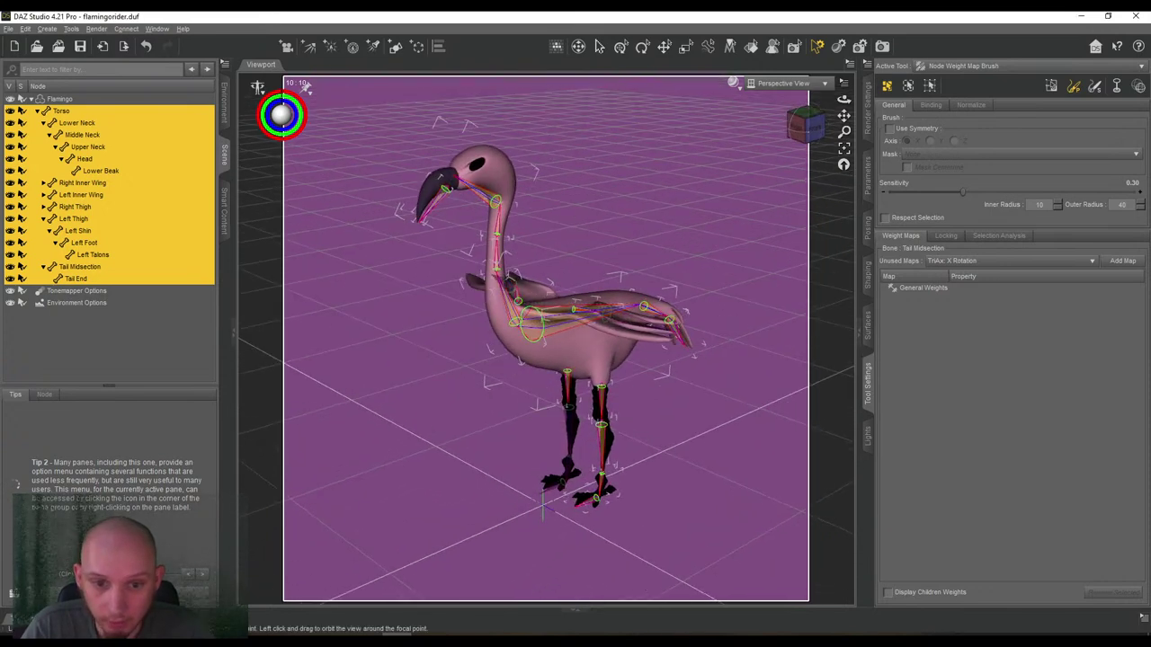
click(87, 160)
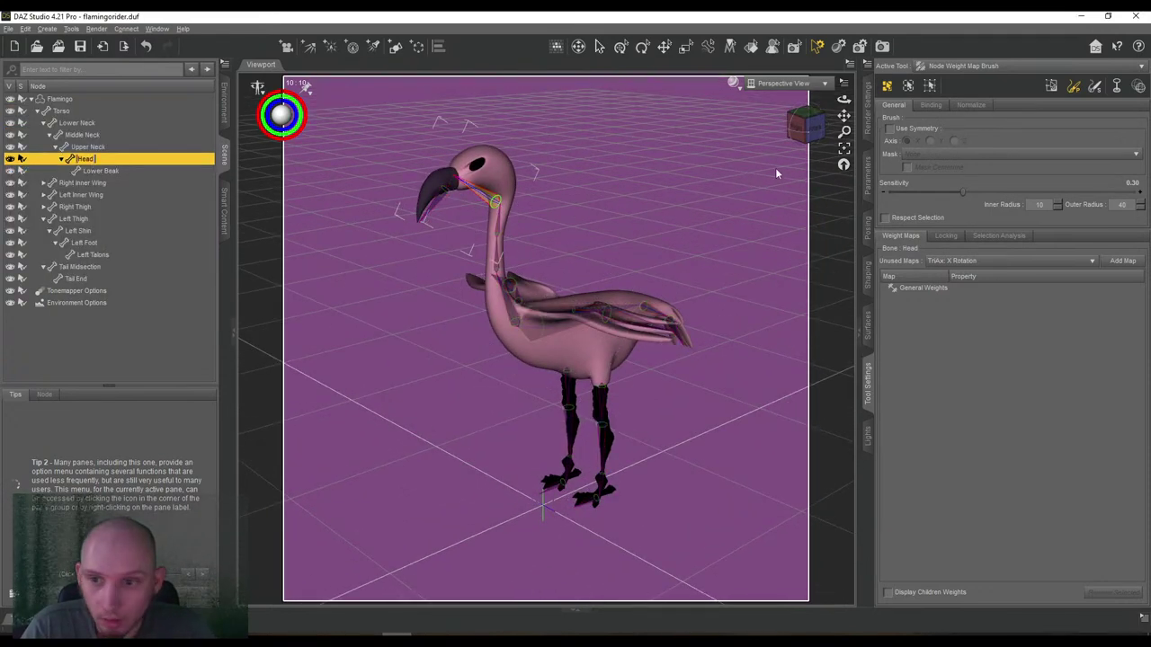
click(926, 287)
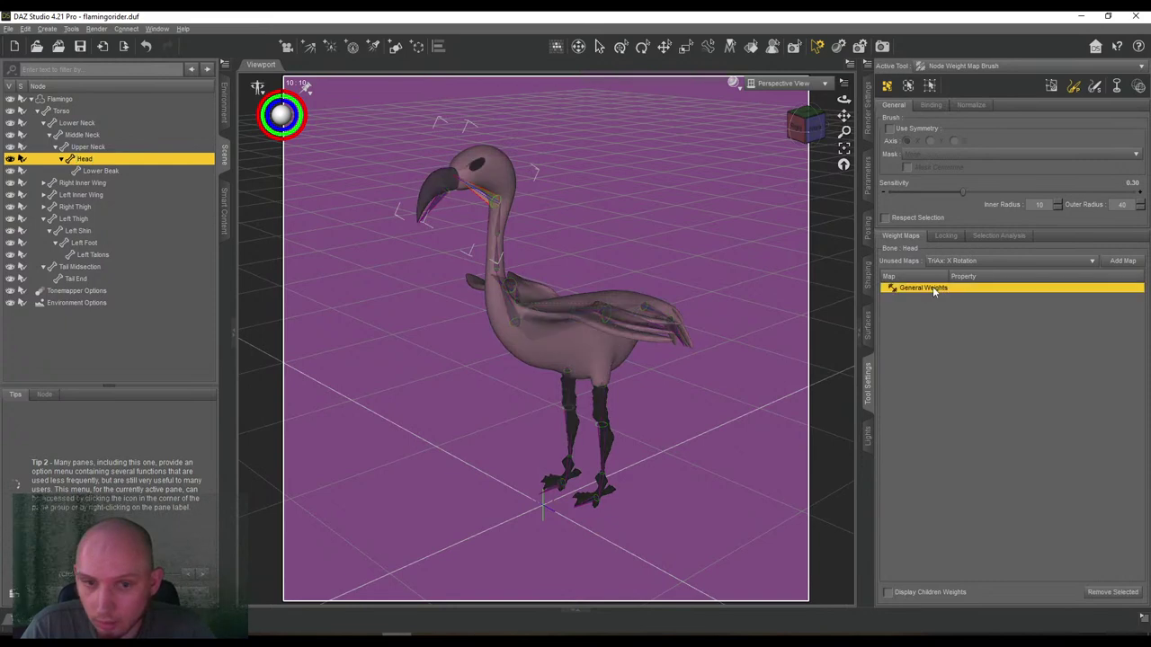
Try to fill the General Weights of all bones from Torso to Tail End with Fill Selected.
click(61, 110)
shift+click(78, 279)
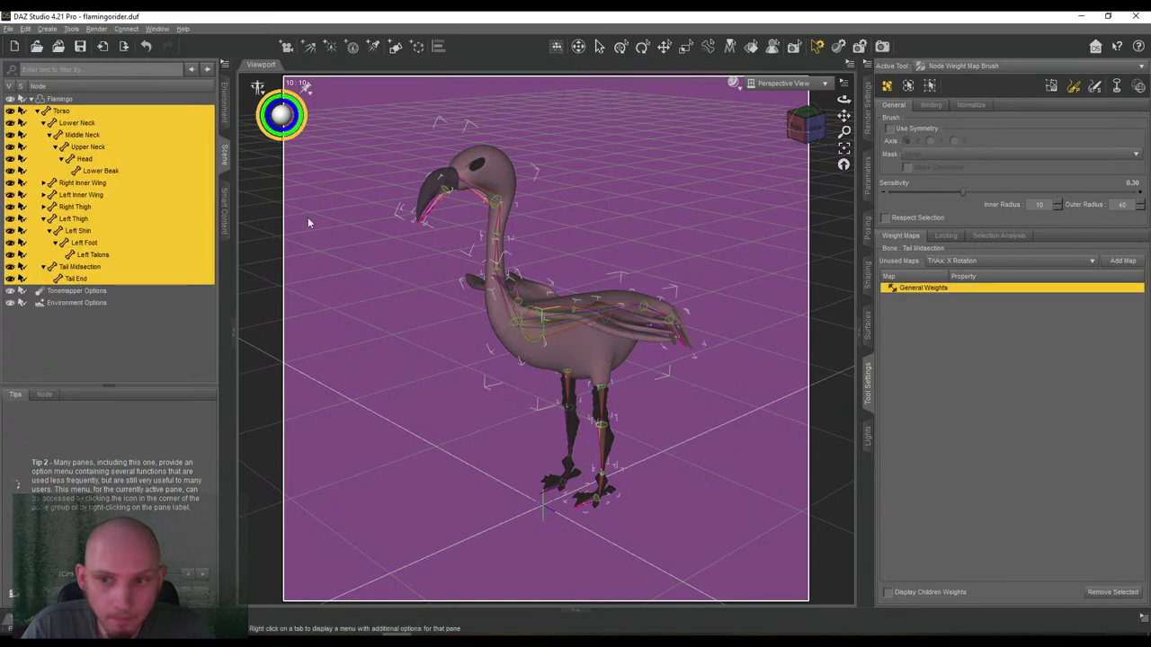
drag(807, 131, 776, 115)
right_click(674, 225)
mouse_move(715, 339)
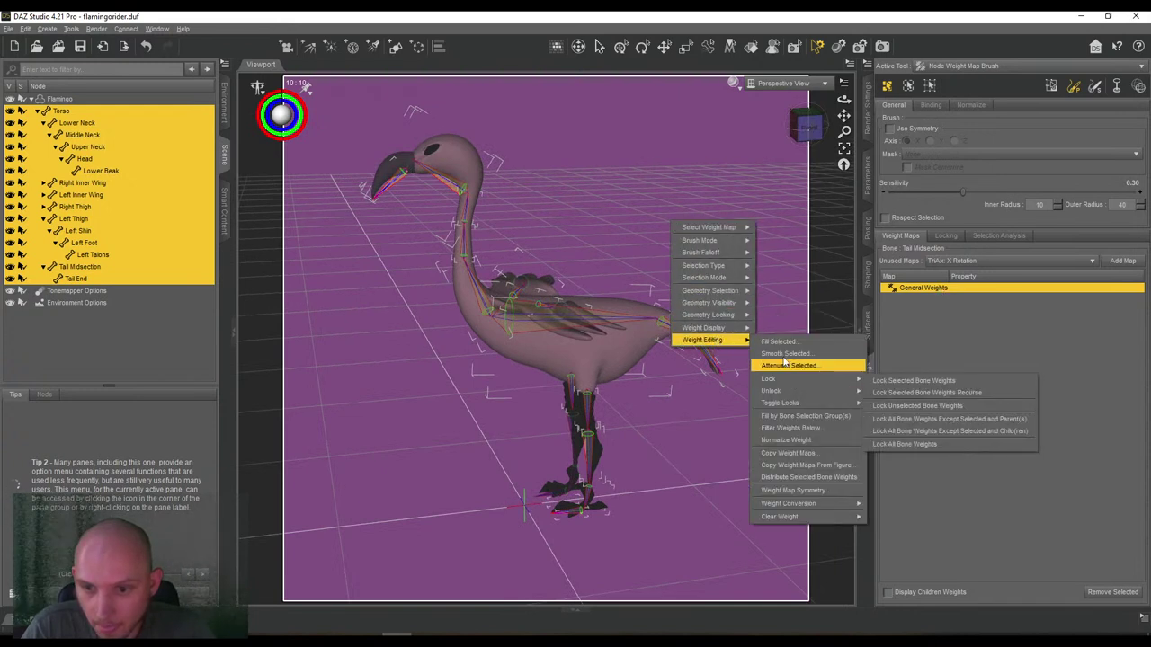
click(778, 342)
click(561, 359)
Examine the General Weights map of the Torso bone.
drag(805, 126, 823, 127)
click(61, 101)
click(62, 110)
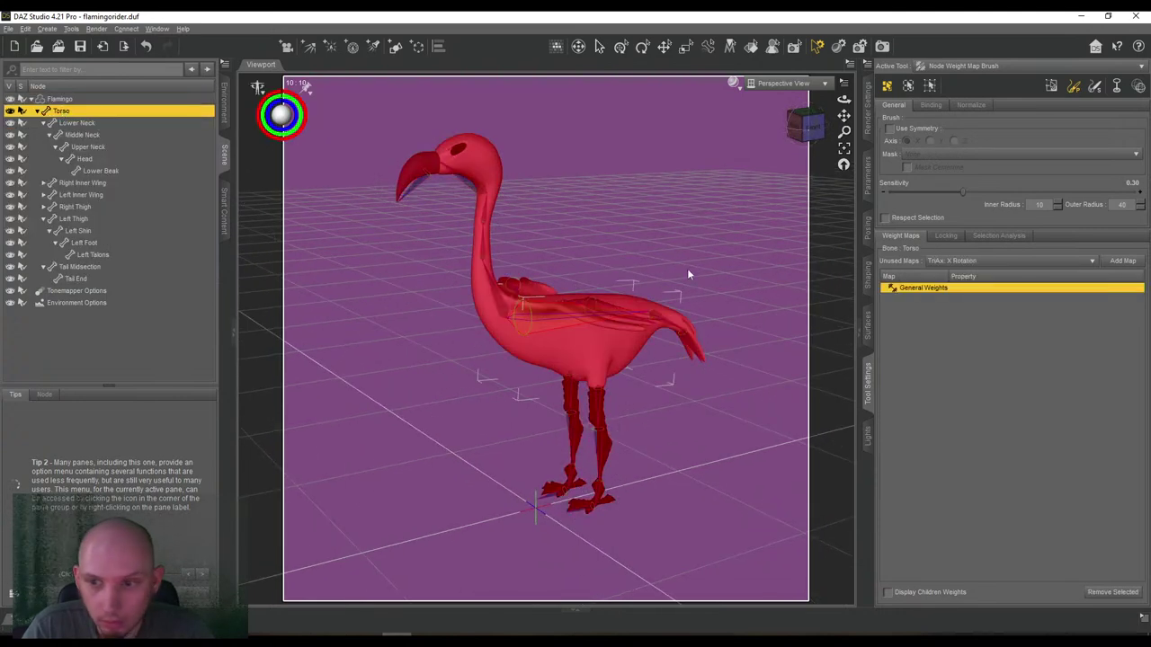
Try to fill the Lower Neck bone's General Weights with a value of 100% using Fill Selected.
click(79, 124)
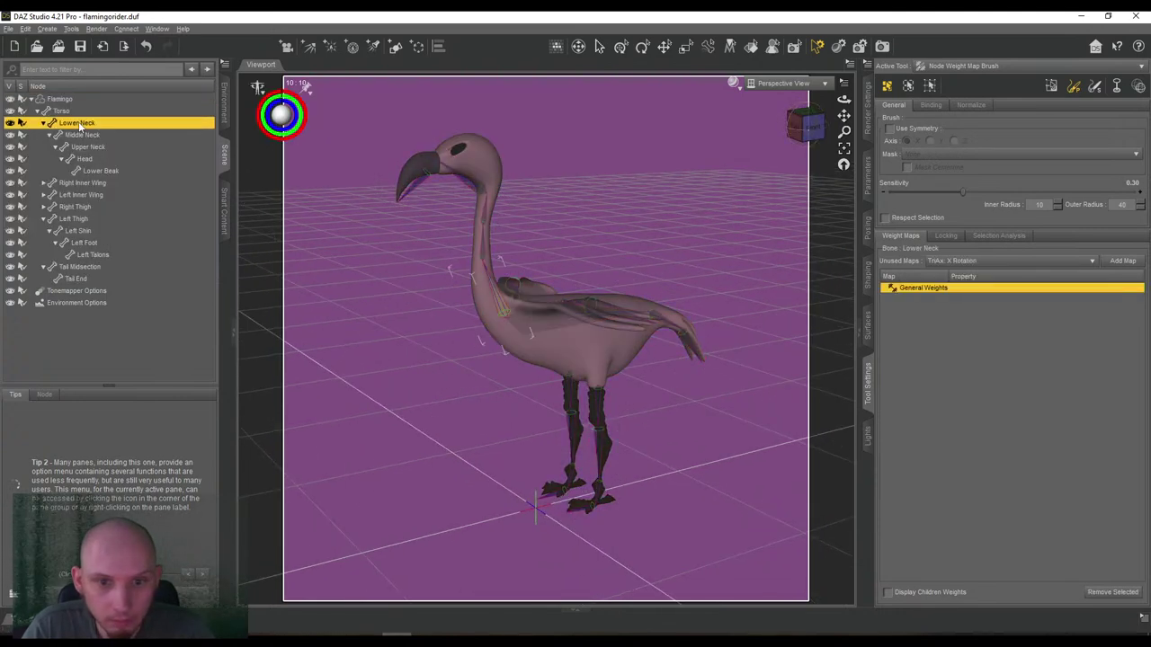
right_click(642, 232)
mouse_move(685, 337)
click(733, 351)
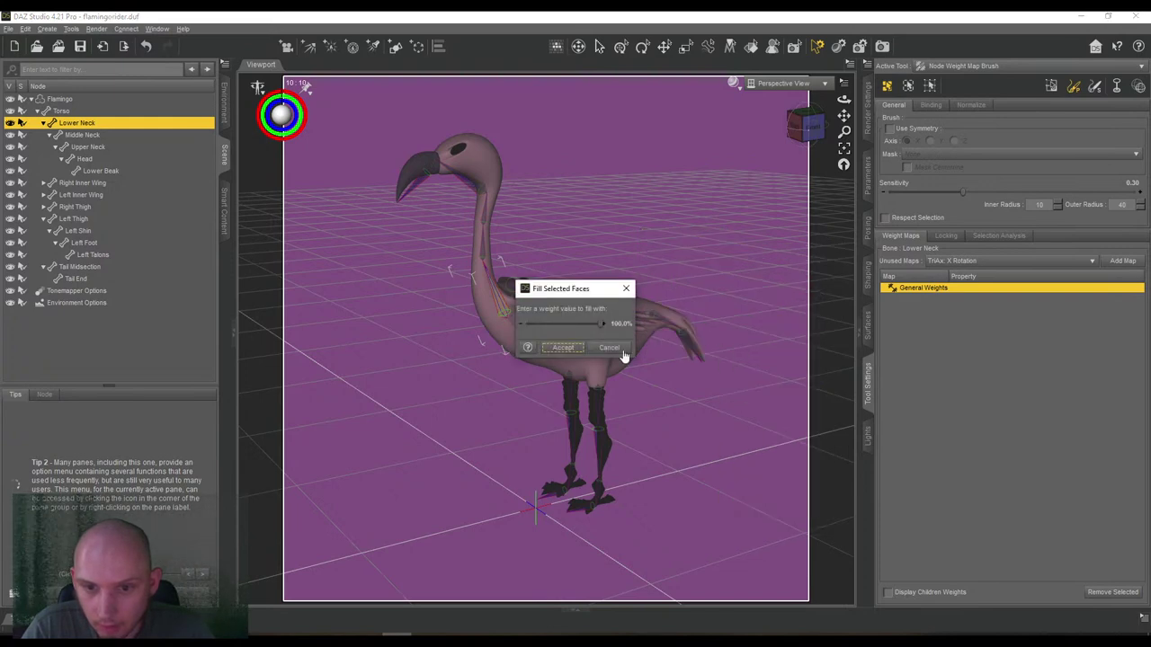
click(567, 352)
Try posing the Lower Neck bone with an X rotation of about -70 and undo the rotation.
click(813, 127)
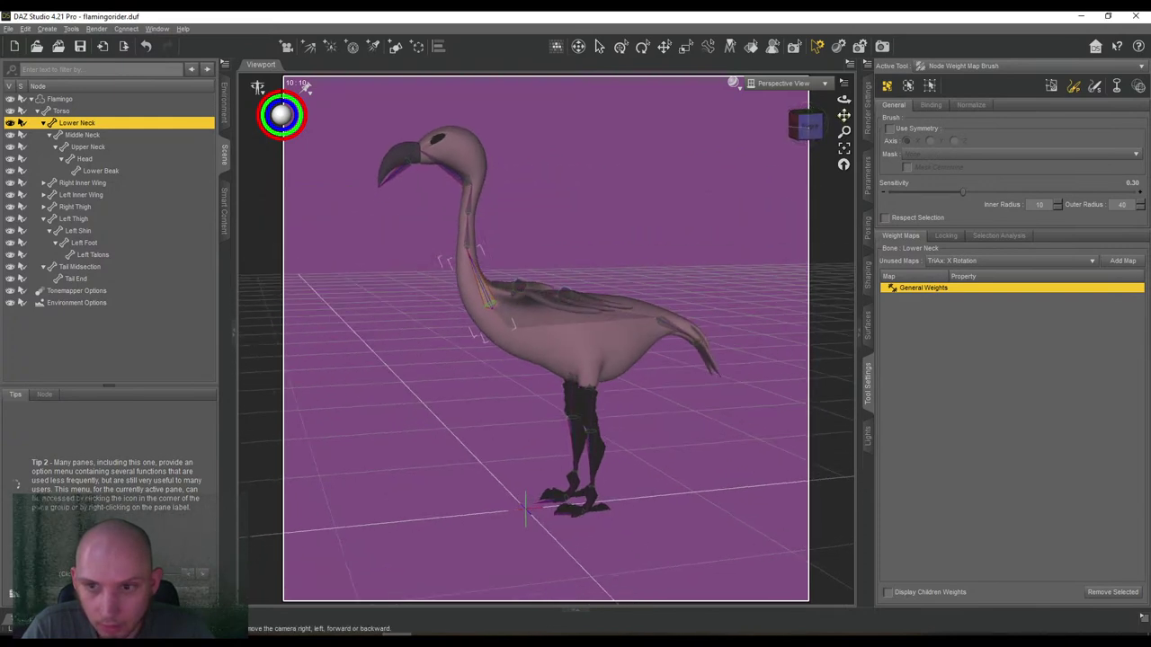
drag(843, 116, 890, 131)
right_drag(844, 116, 843, 81)
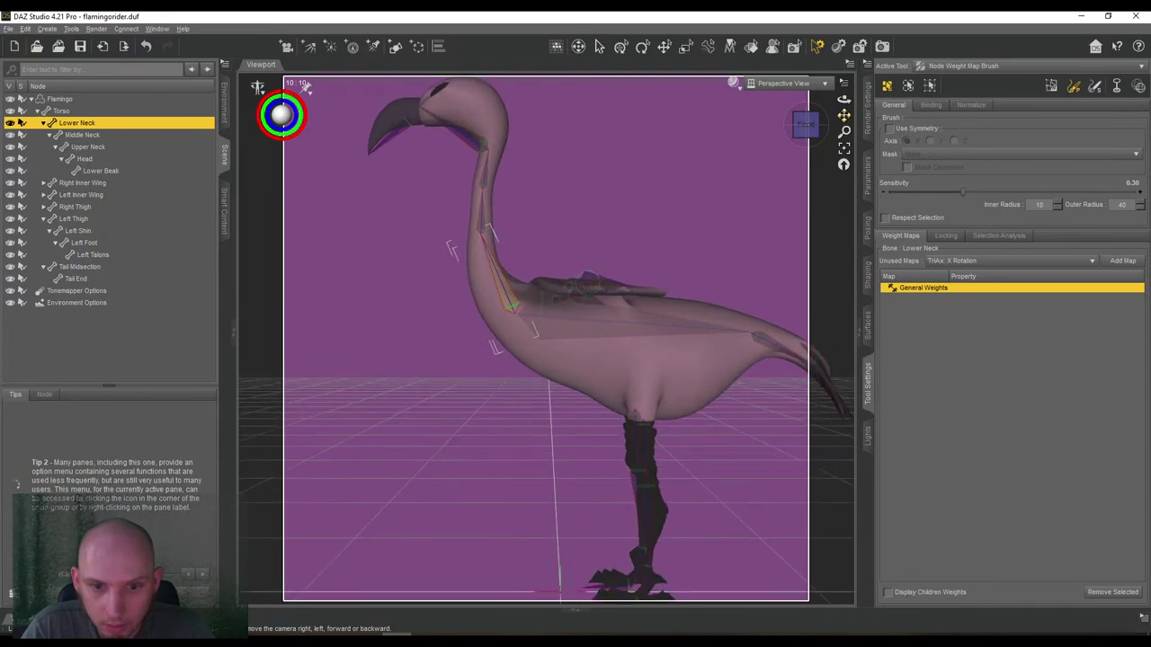
drag(818, 133, 811, 137)
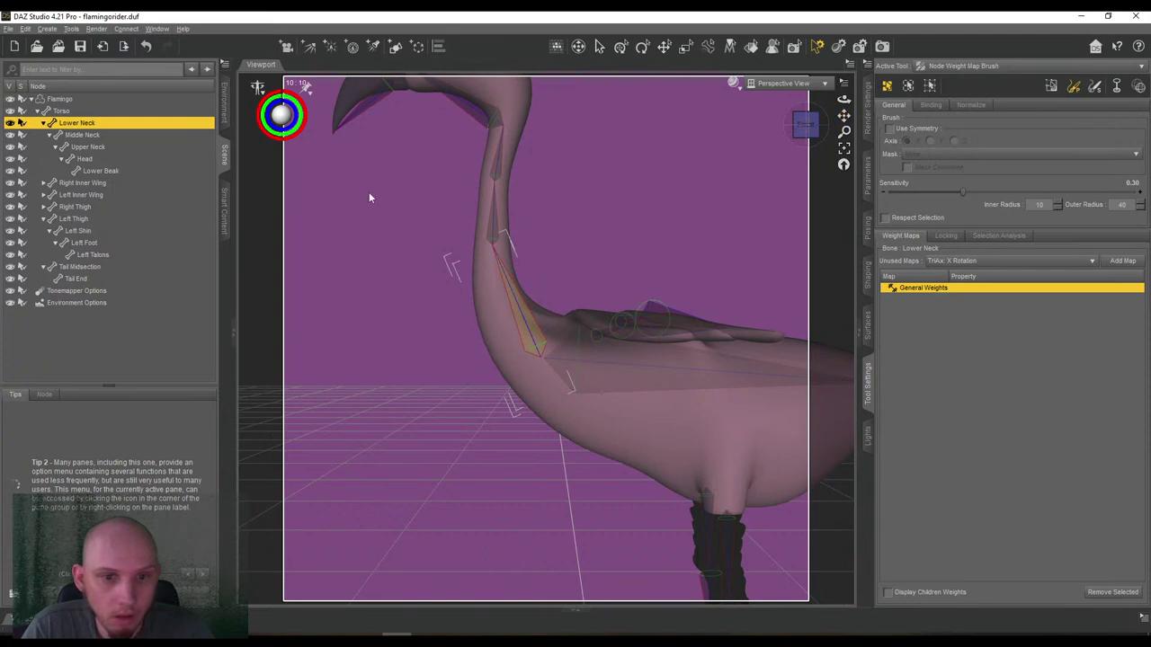
scroll(352, 187, down, 5)
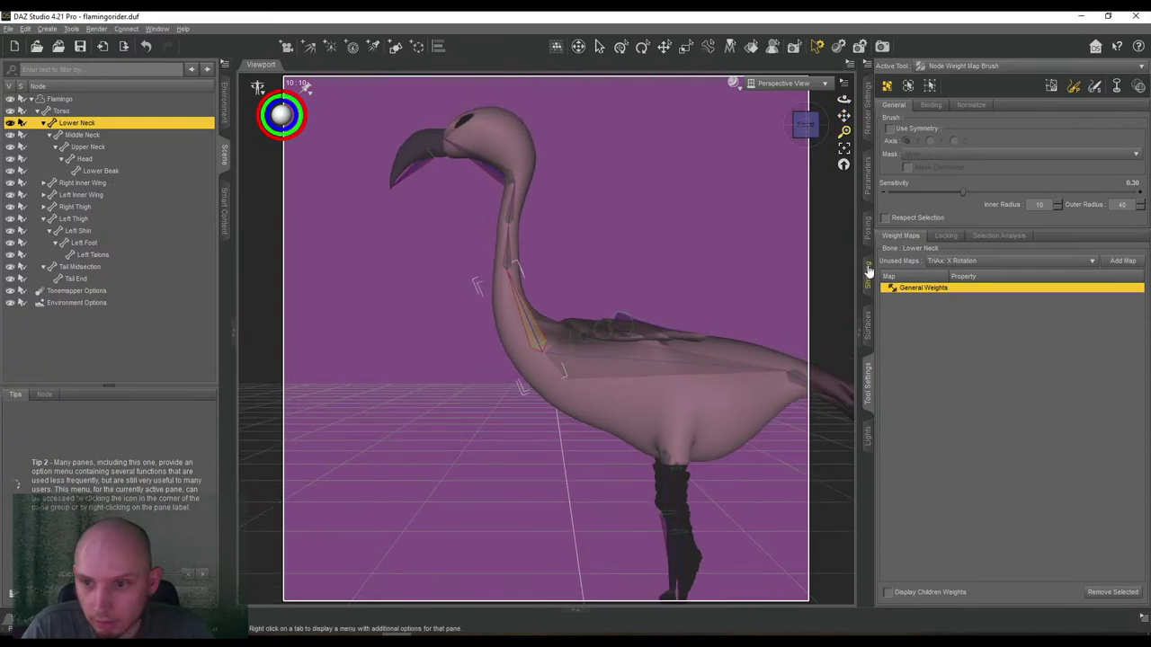
click(868, 226)
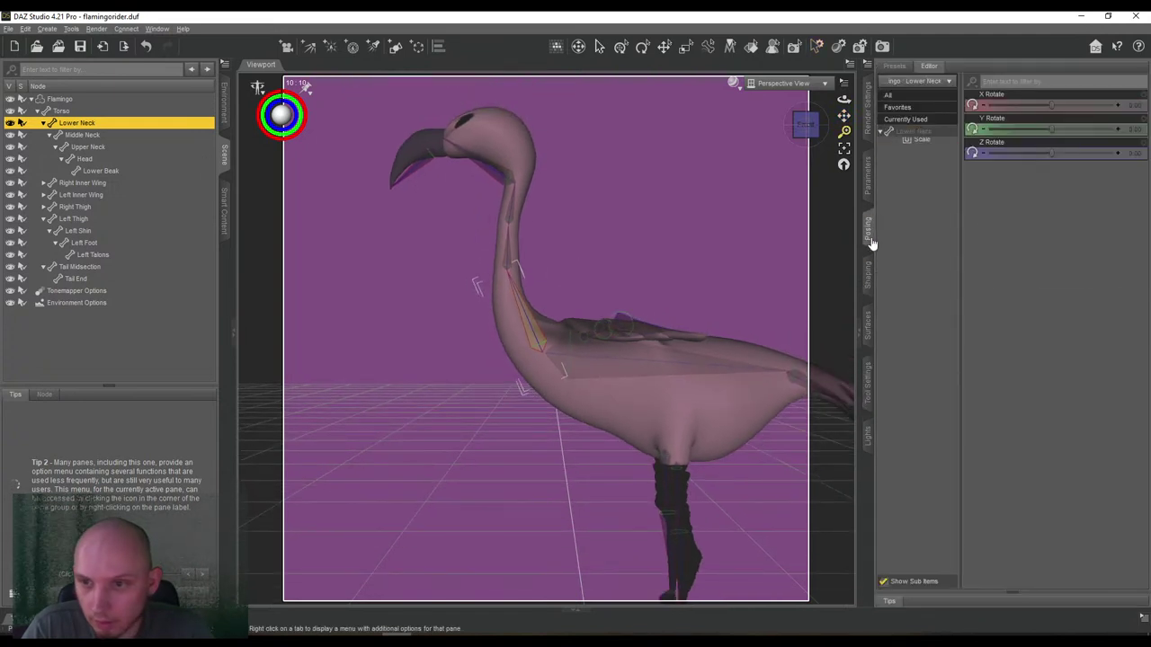
drag(1027, 106, 1026, 106)
drag(803, 124, 807, 128)
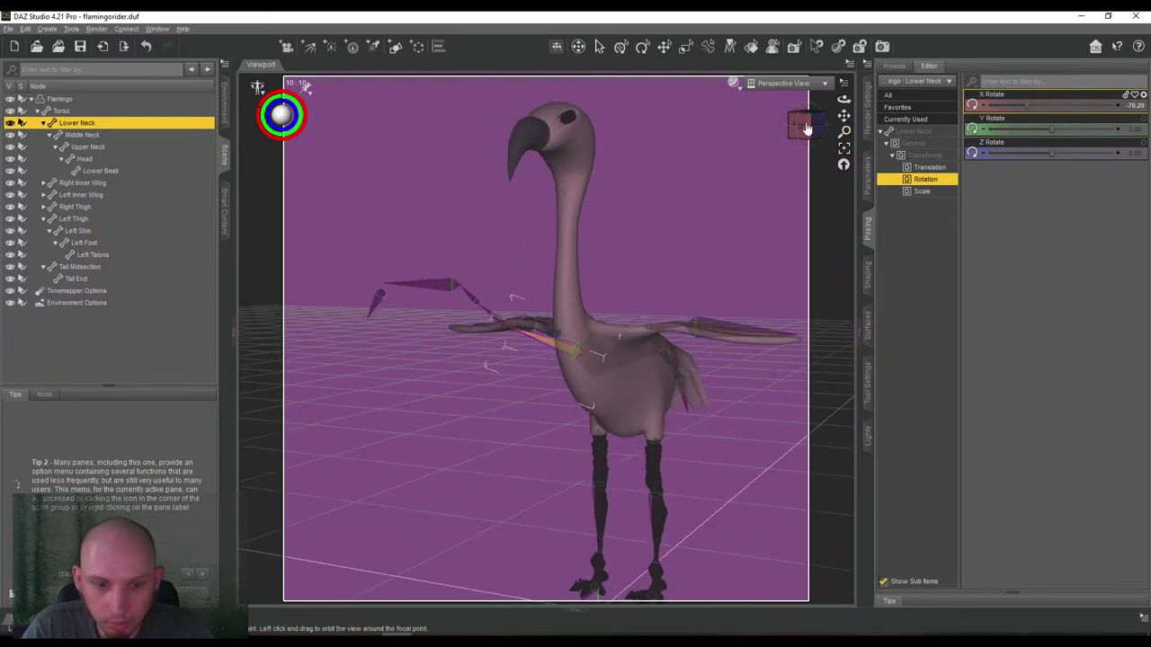
key(ctrl+z)
Try rotating the Torso bone about the X axis and undo the rotation.
click(73, 111)
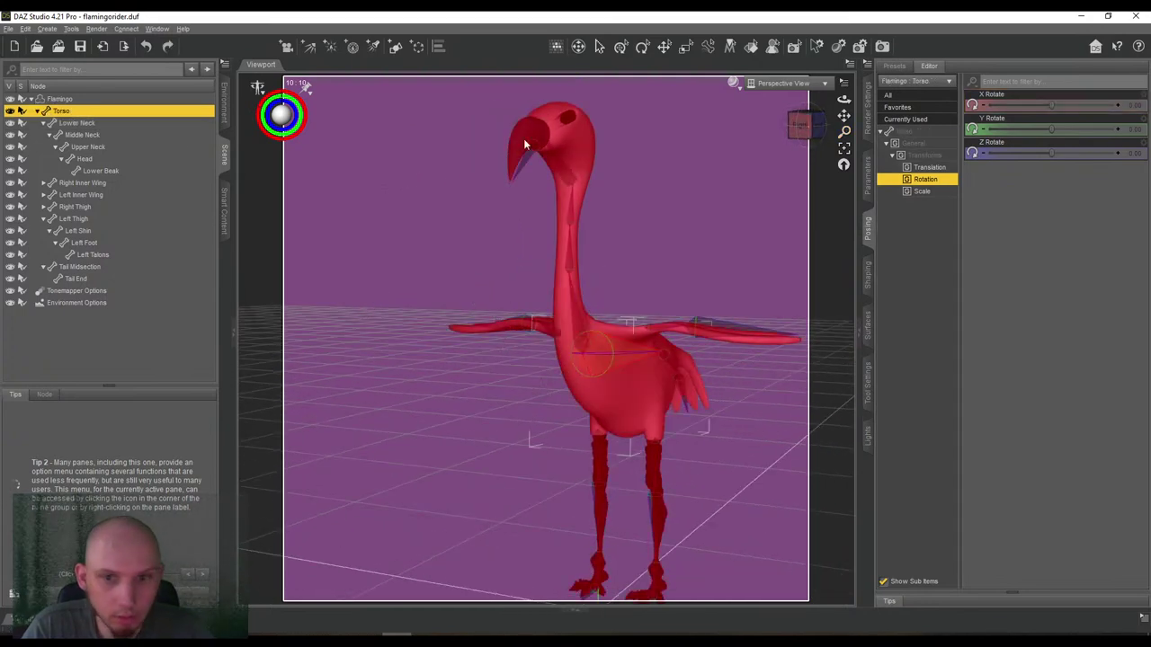
drag(803, 129, 805, 125)
drag(1061, 106, 1031, 106)
key(ctrl+z)
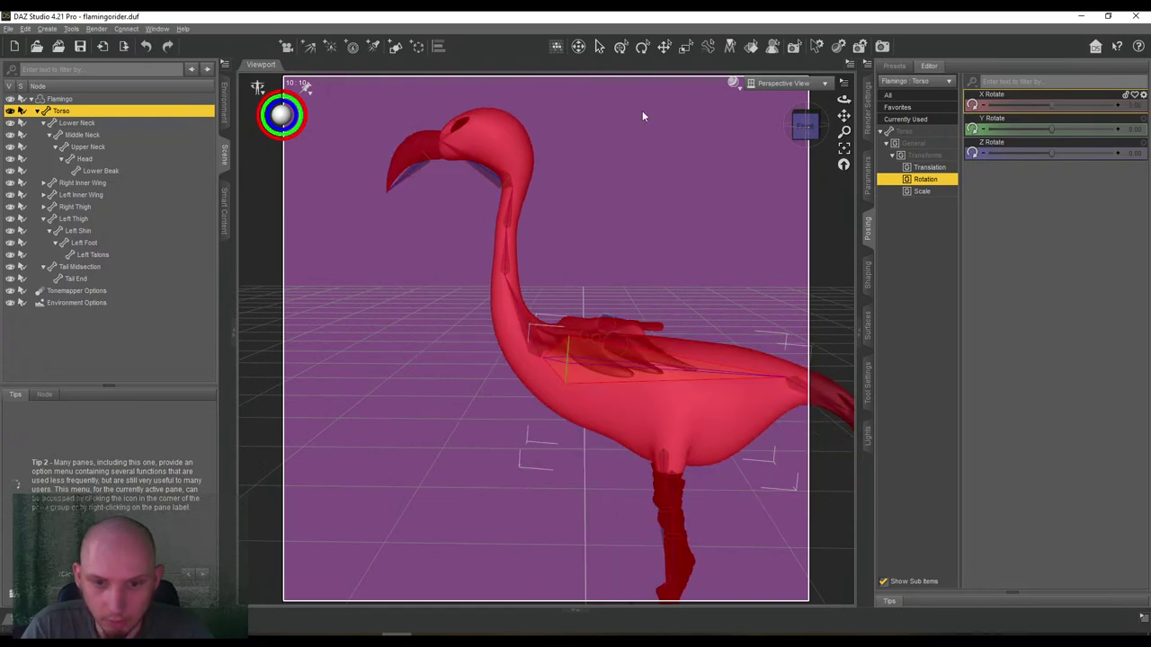
key(ctrl+z)
scroll(816, 121, down, 1)
drag(843, 116, 791, 84)
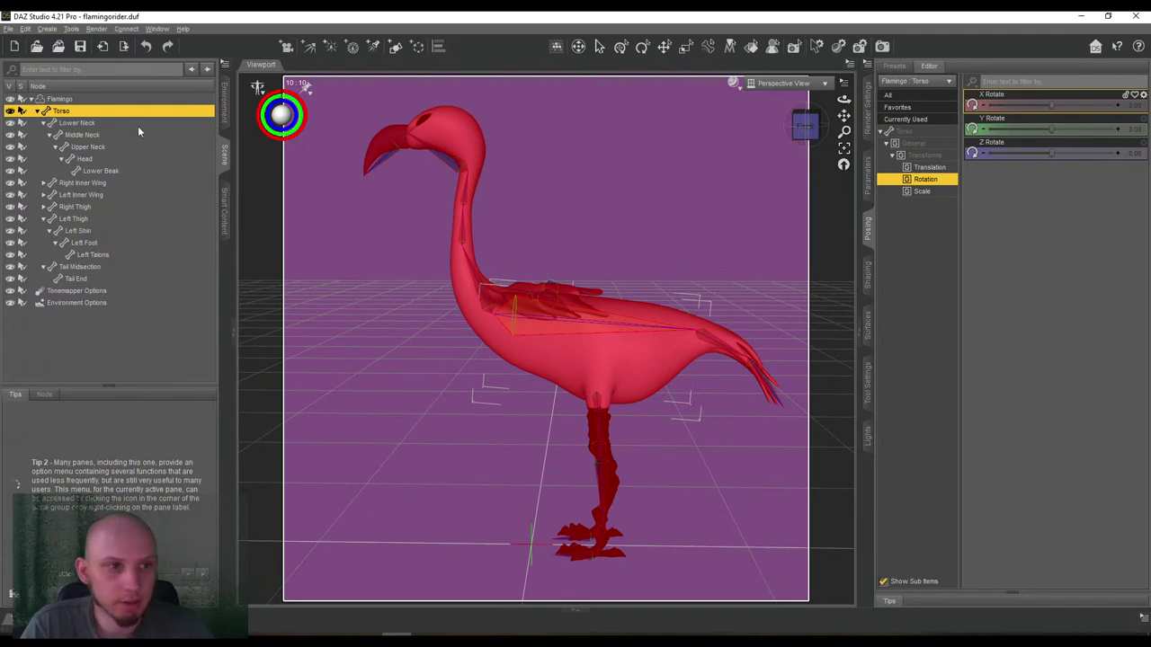
click(76, 123)
drag(802, 128, 825, 142)
scroll(800, 136, up, 2)
right_click(626, 169)
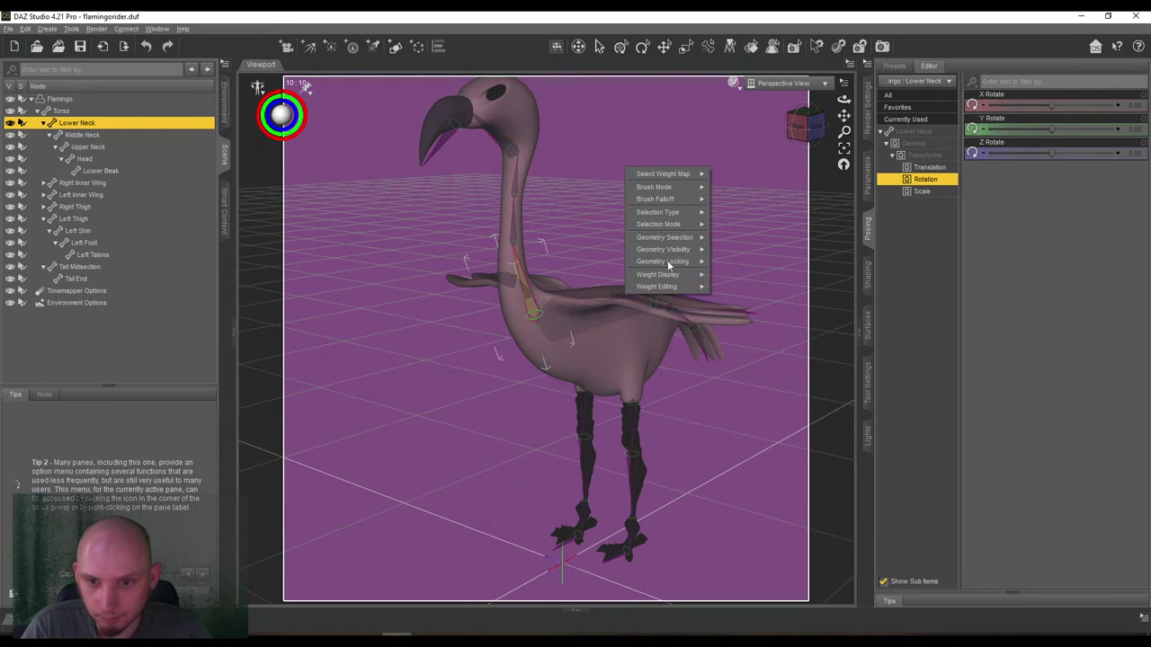
mouse_move(680, 287)
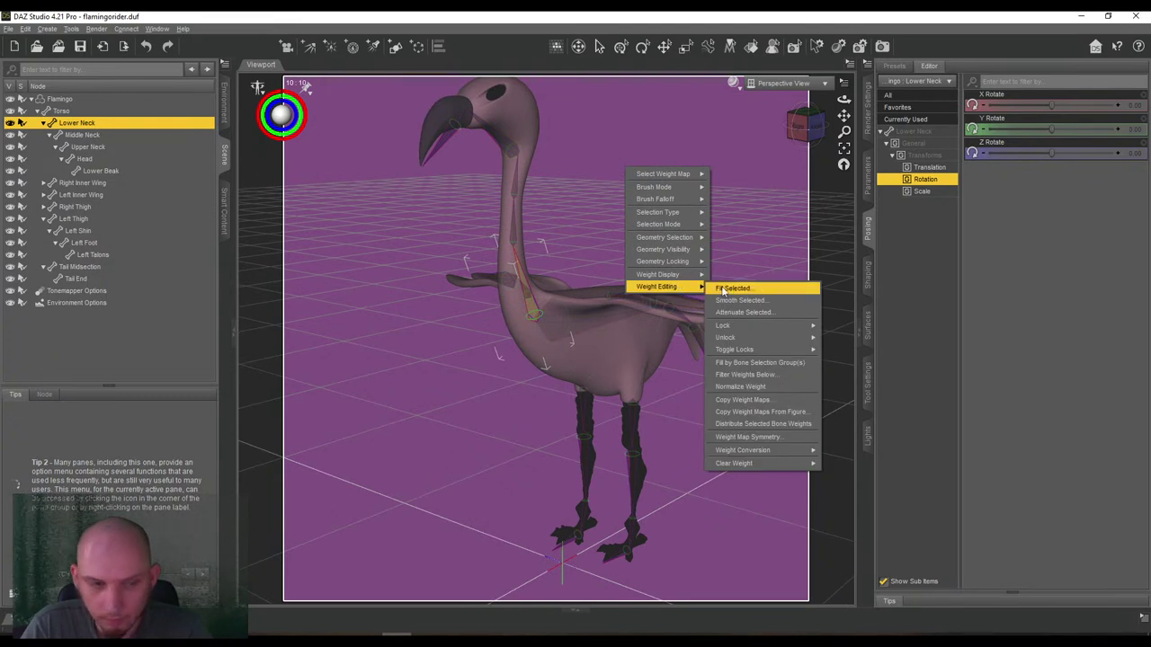
click(59, 100)
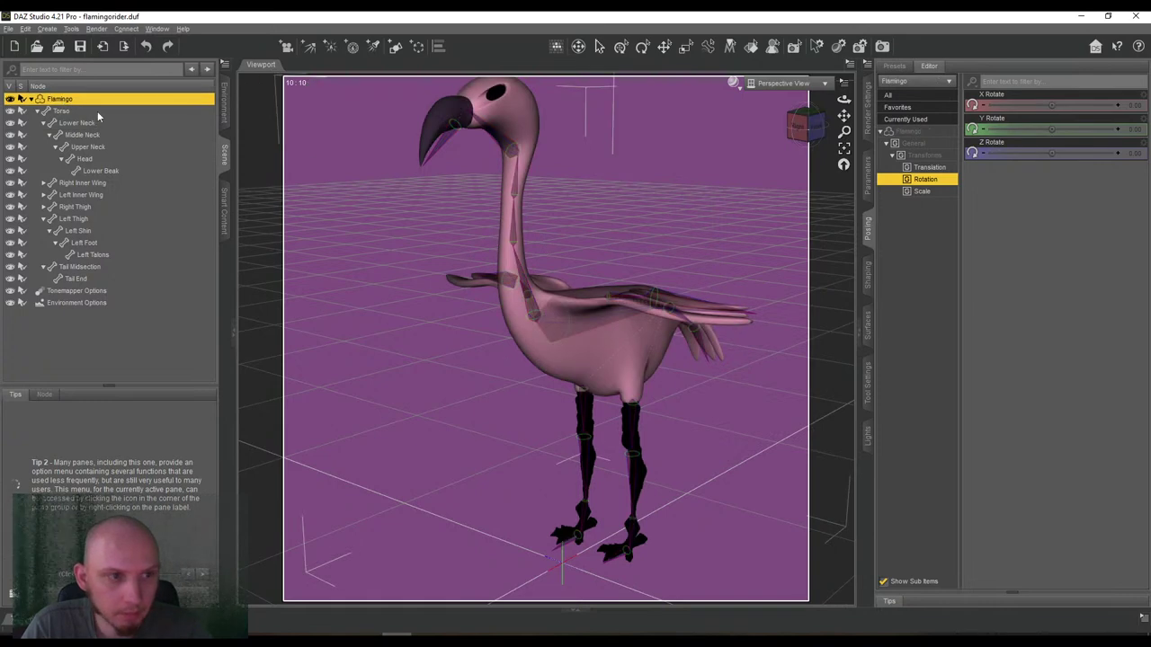
click(104, 280)
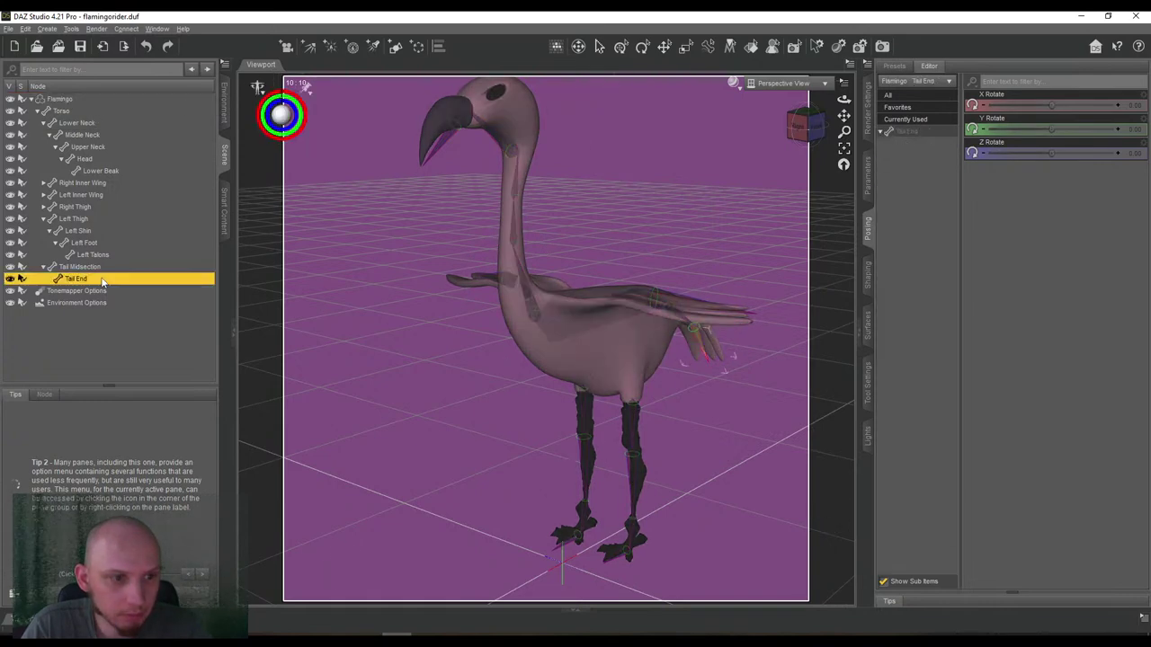
Select Flamingo and all its bones down to Tail End and fill their weights by bone selection group.
click(85, 101)
shift+click(90, 279)
right_click(668, 224)
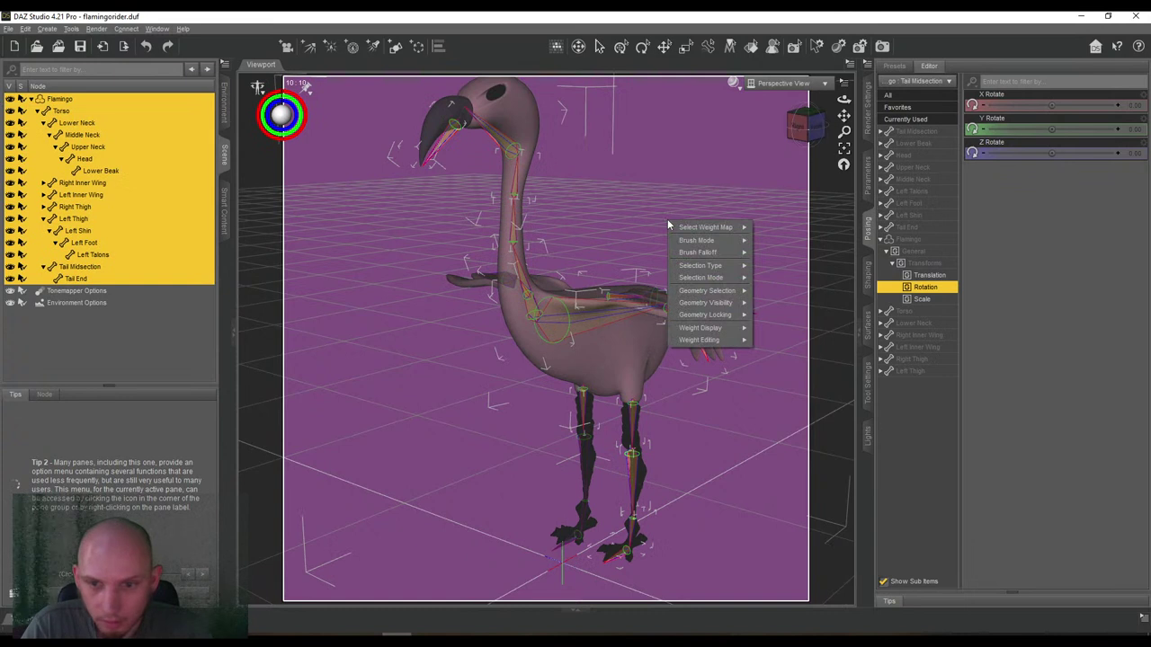
mouse_move(715, 341)
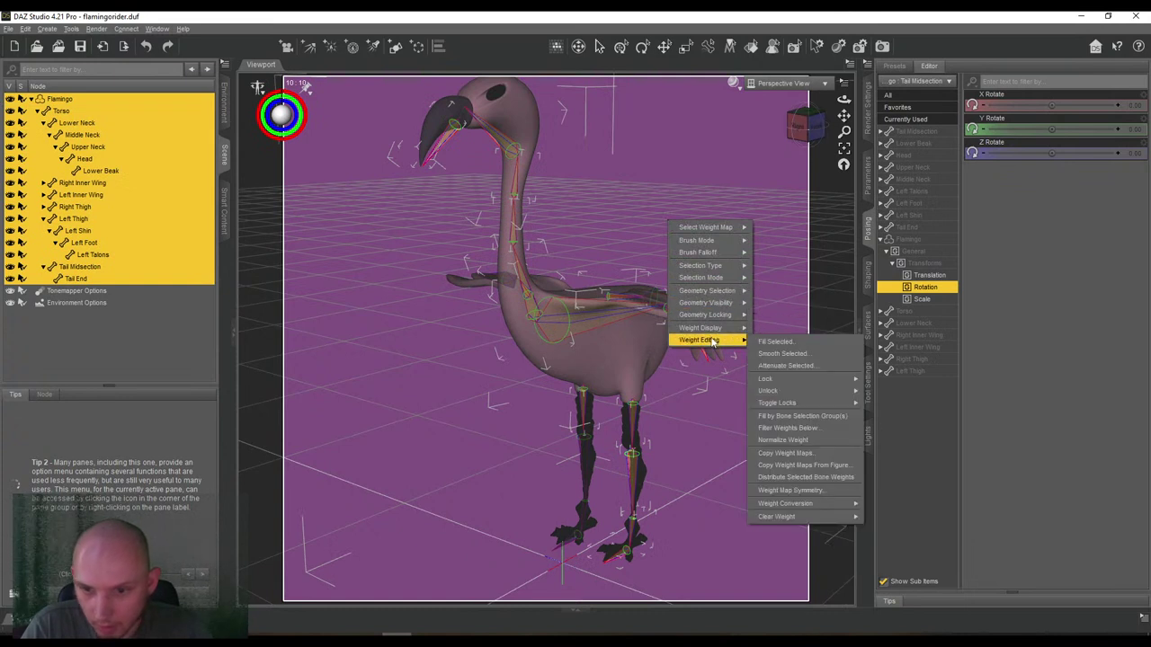
click(796, 416)
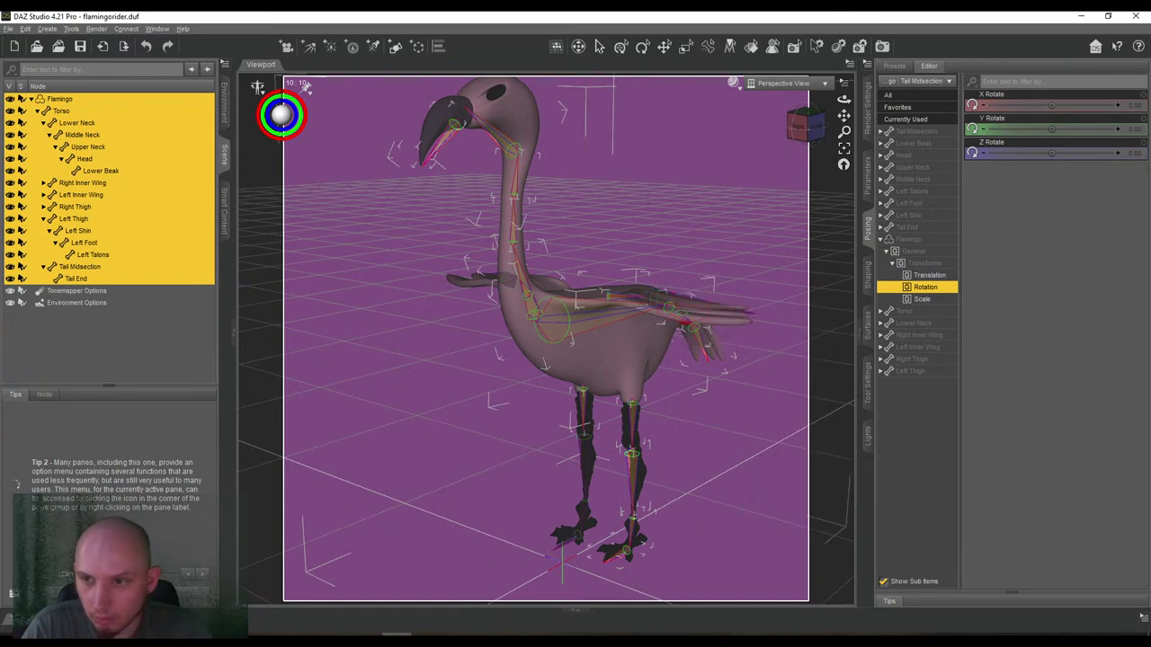
Run Fill Selected on all the selected flamingo bones and display the Middle Neck bone's weight map.
right_click(649, 217)
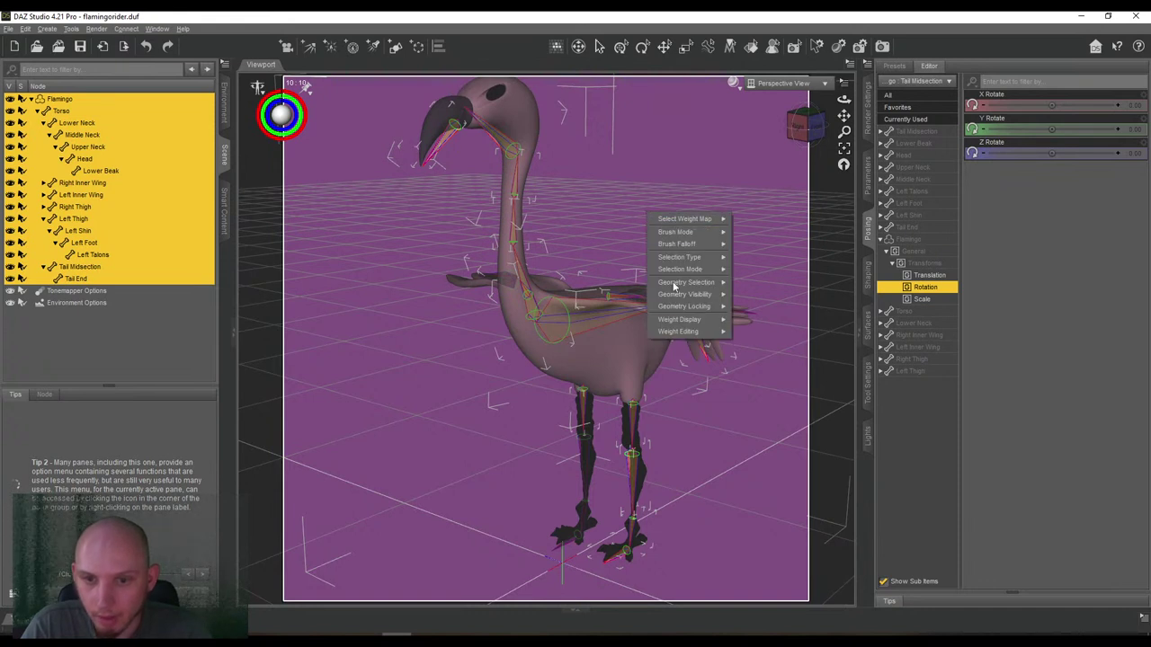
mouse_move(681, 329)
click(746, 334)
click(611, 348)
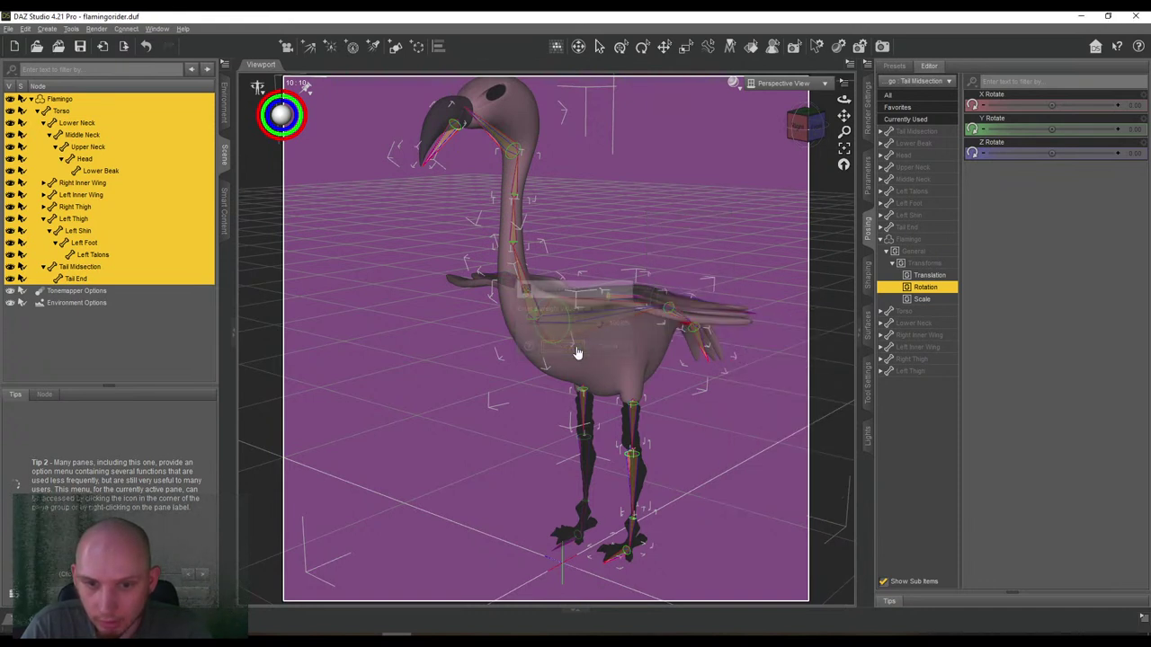
click(63, 122)
click(81, 133)
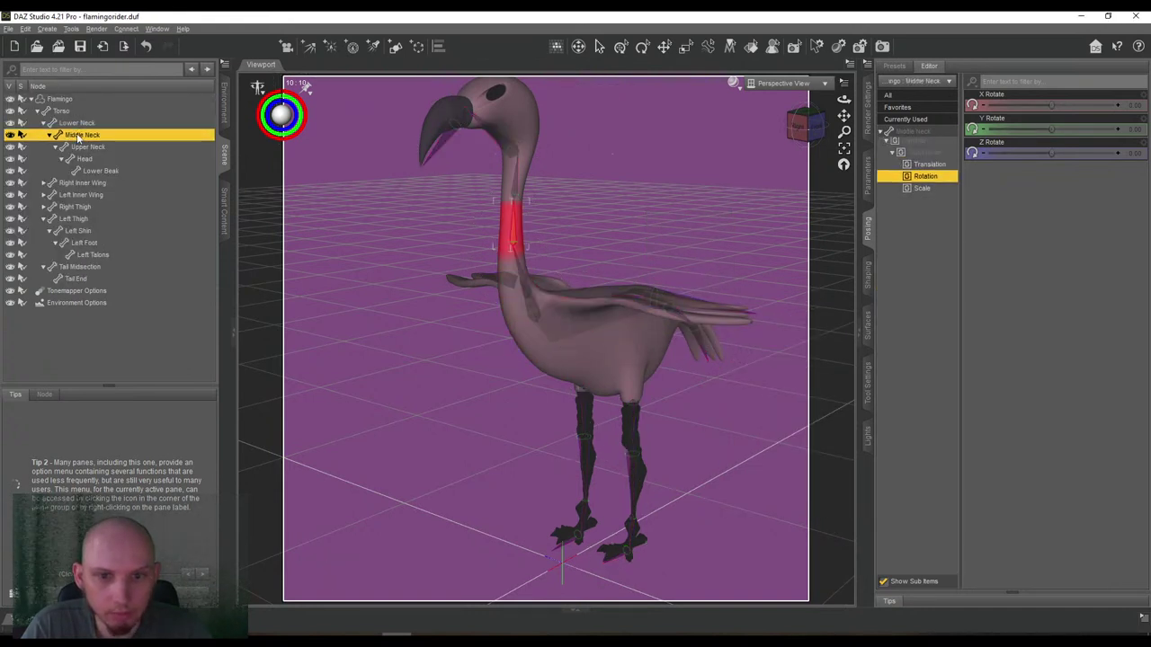
Select the Upper Neck bone and look through the available weight editing commands.
click(84, 159)
click(87, 147)
drag(797, 127, 630, 130)
right_click(629, 130)
mouse_move(677, 256)
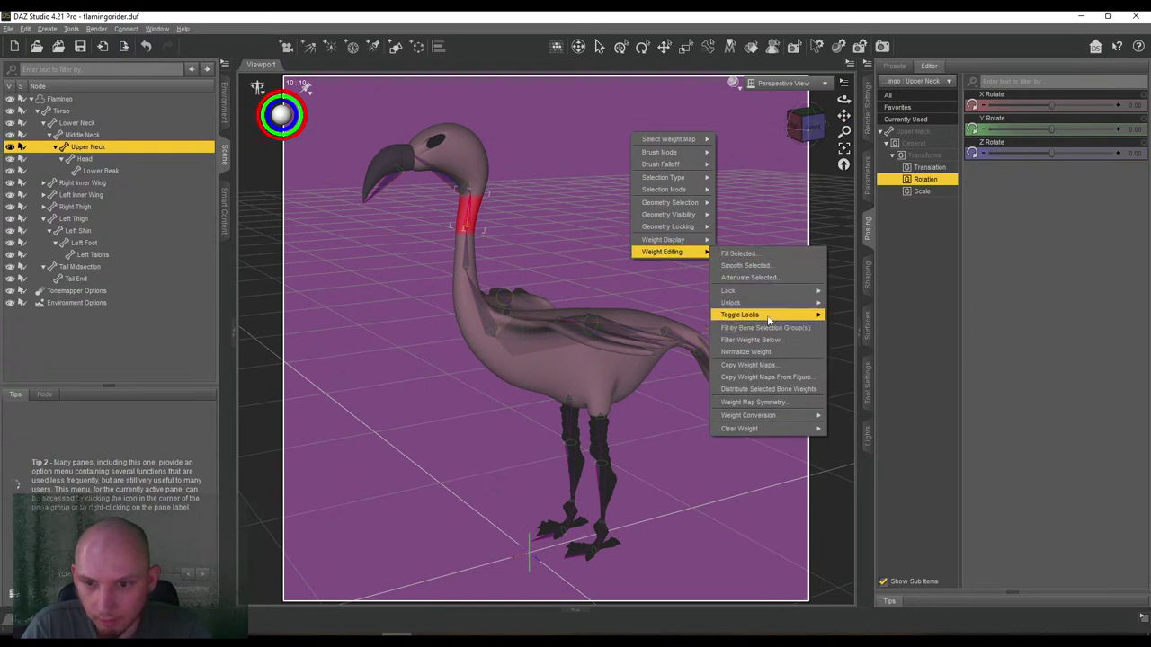
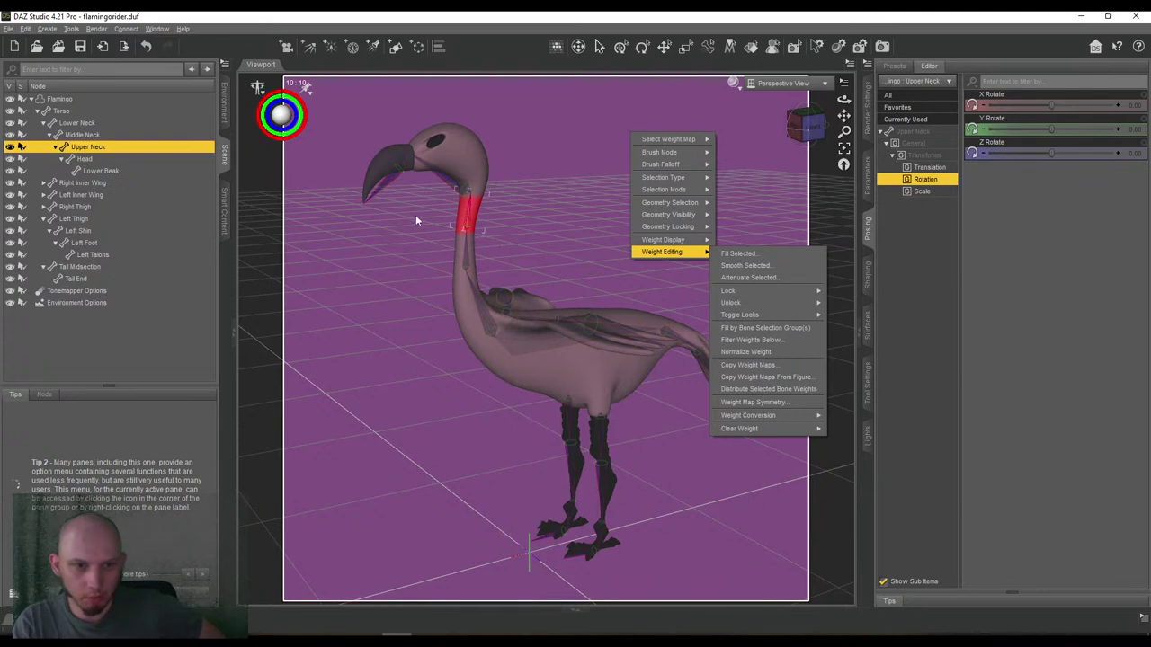
Try a small X rotation on the Upper Neck bone to test how the mesh bends, and undo it.
click(868, 310)
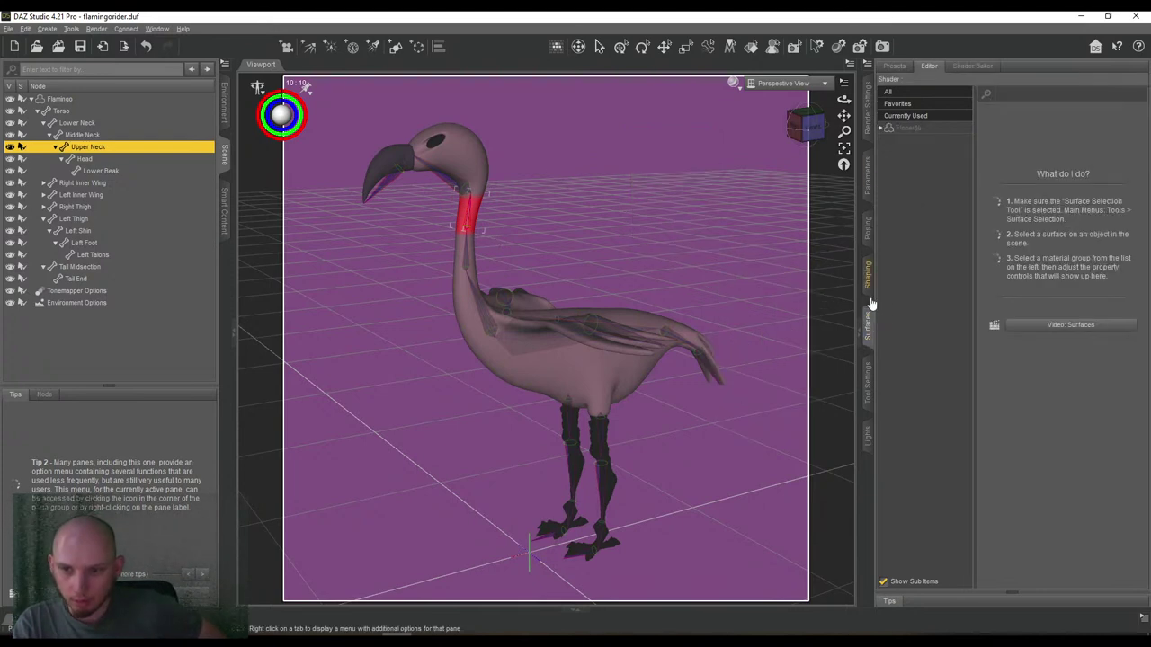
click(868, 277)
drag(800, 133, 811, 163)
click(867, 229)
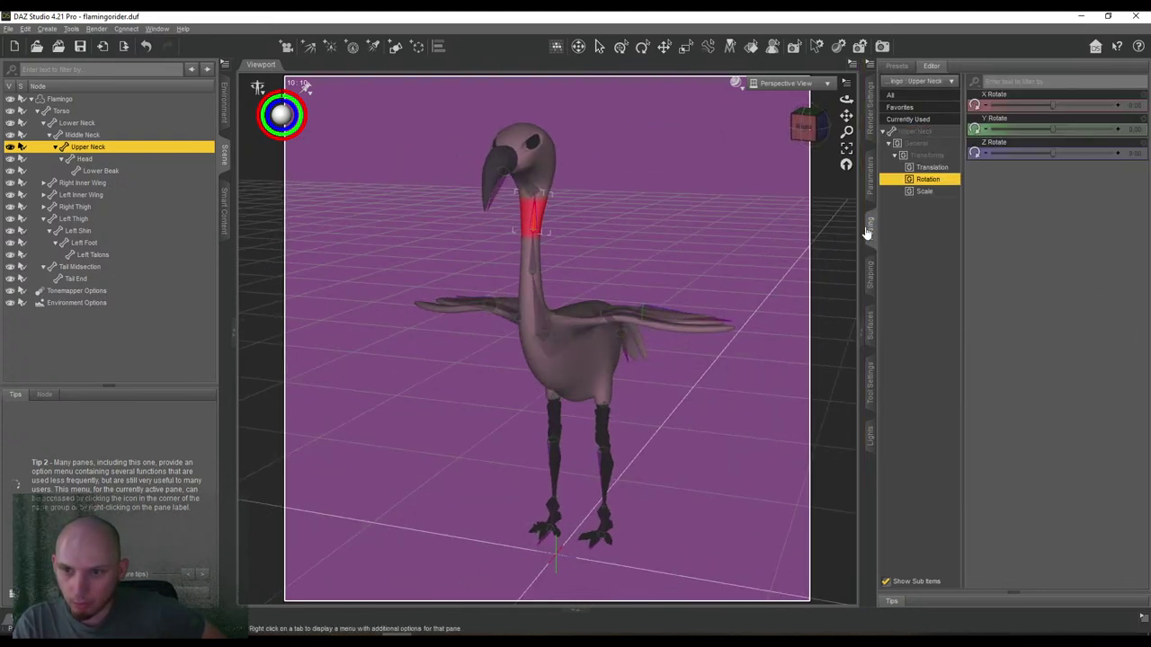
click(800, 126)
drag(1051, 103, 1073, 102)
drag(809, 128, 766, 145)
key(ctrl+z)
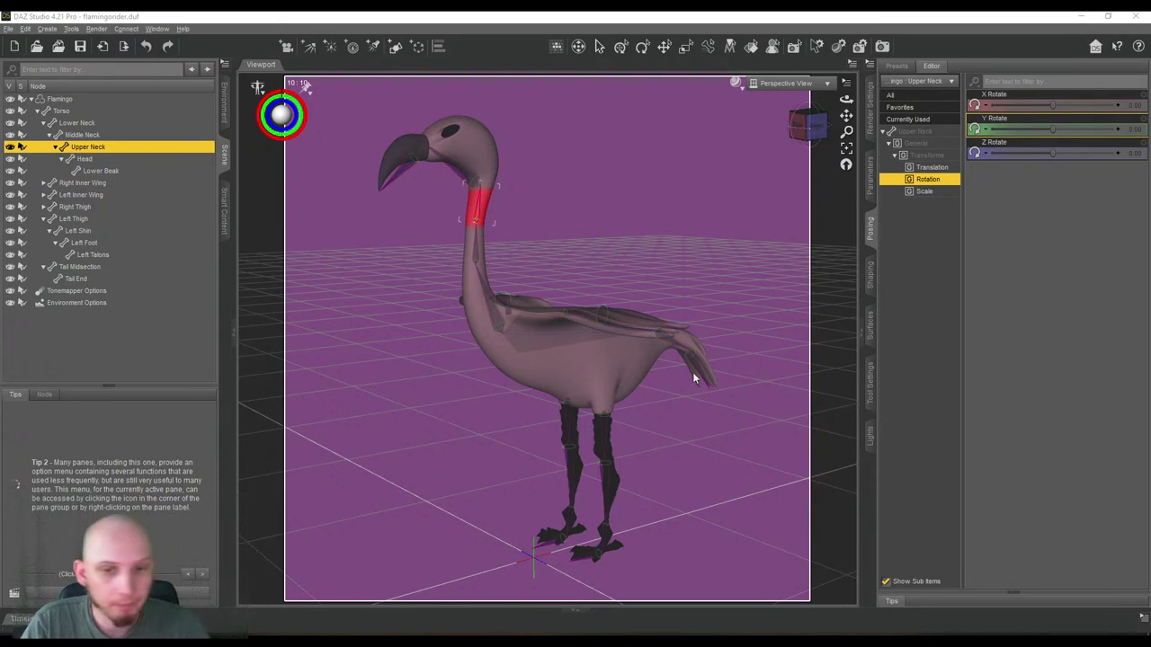
Turn off Show Bones for the Flamingo figure.
drag(803, 130, 803, 134)
click(802, 135)
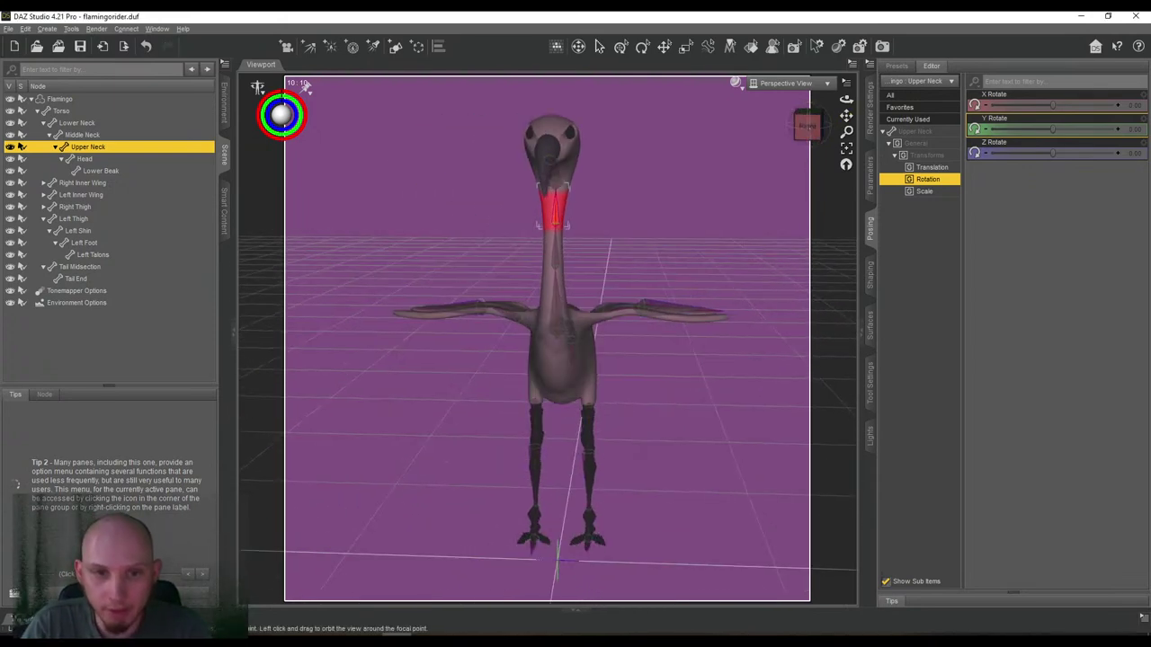
click(869, 180)
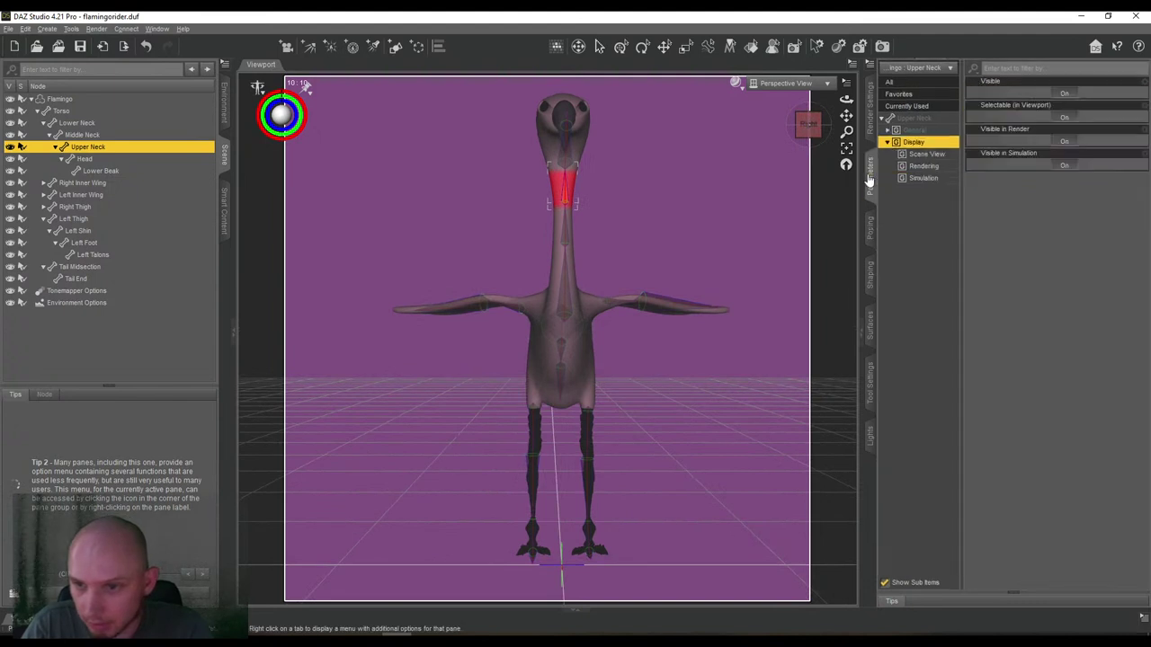
click(59, 99)
click(1043, 166)
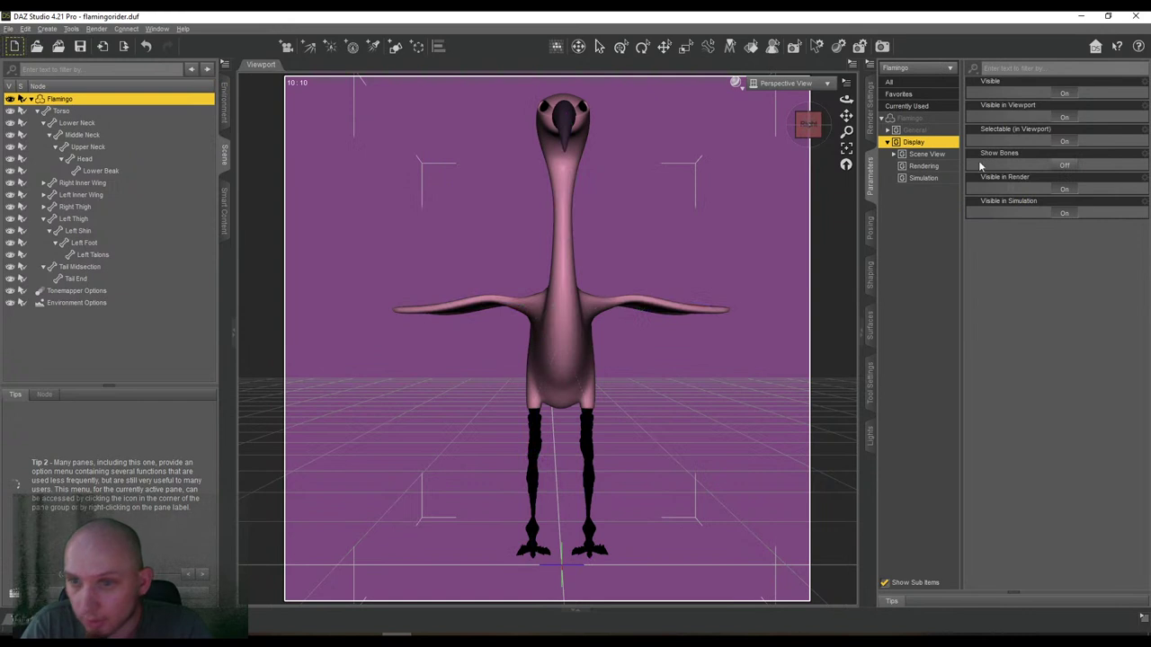
Try a slight X rotation on the Lower Neck bone to check the neck's bend, and undo it.
click(80, 124)
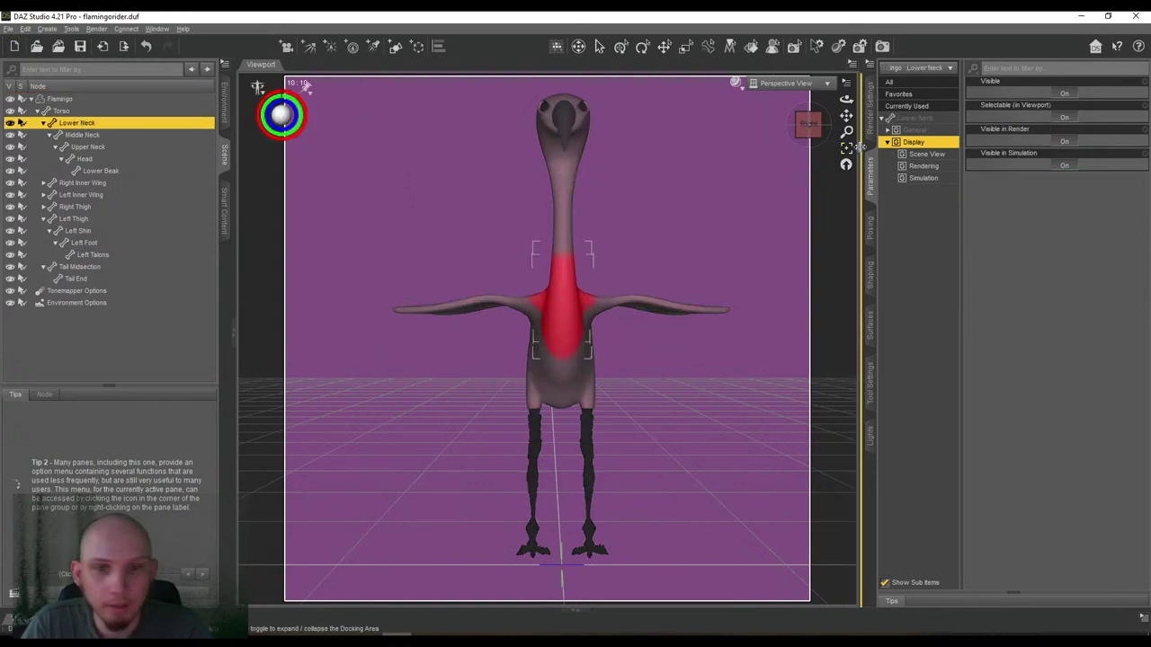
drag(842, 117, 842, 118)
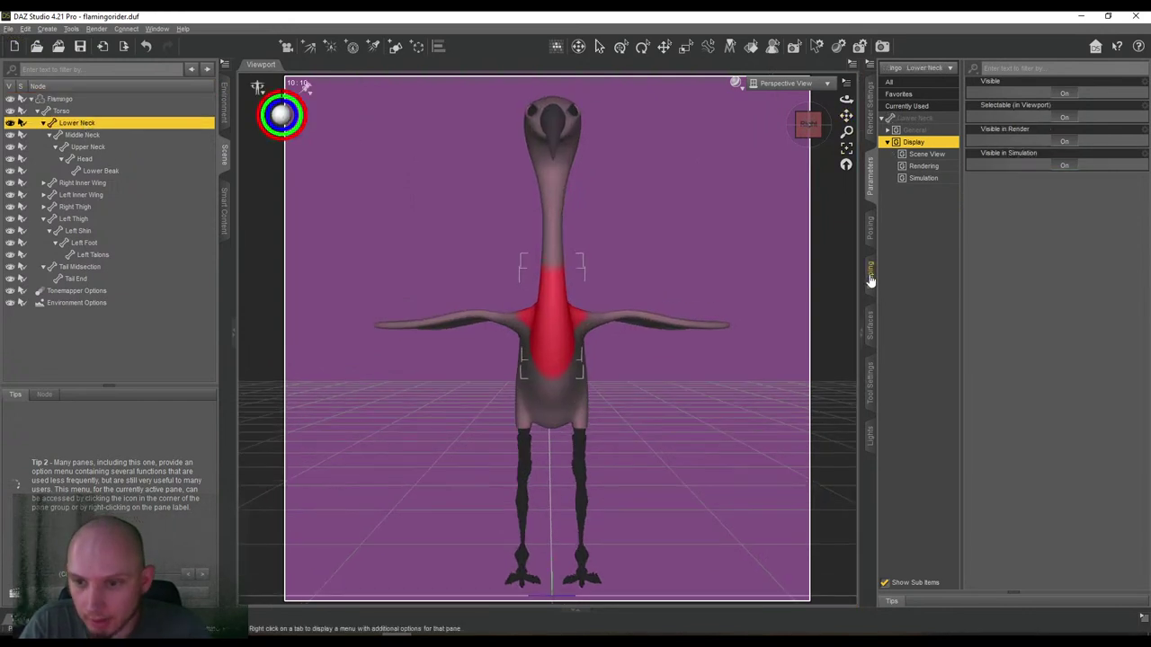
click(870, 232)
drag(1051, 105, 1061, 105)
drag(807, 123, 854, 114)
click(807, 125)
key(ctrl+z)
Smooth the weights of all bones from Torso to Tail End together with a 30% factor and 60 iterations.
click(61, 111)
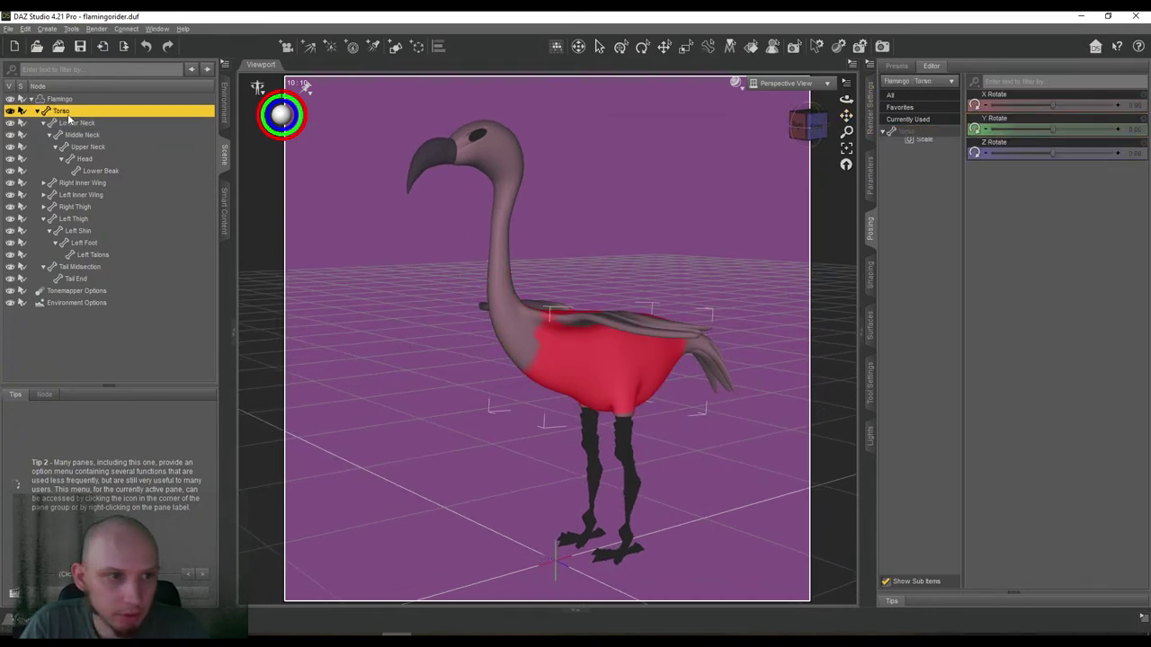
shift+click(82, 278)
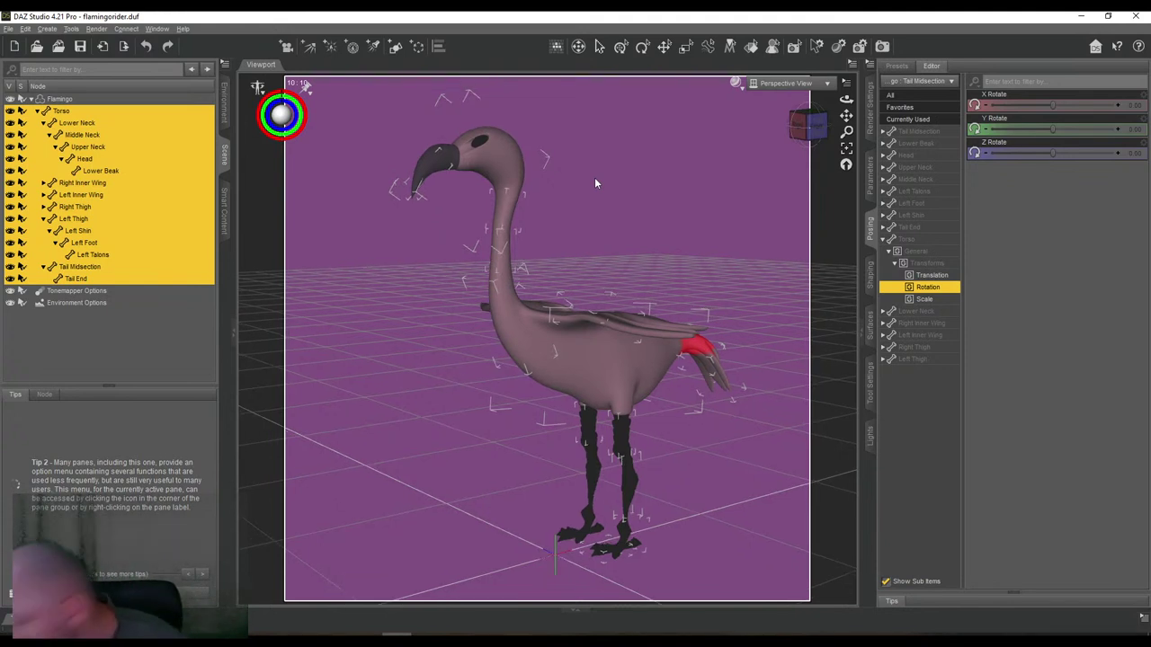
right_click(594, 177)
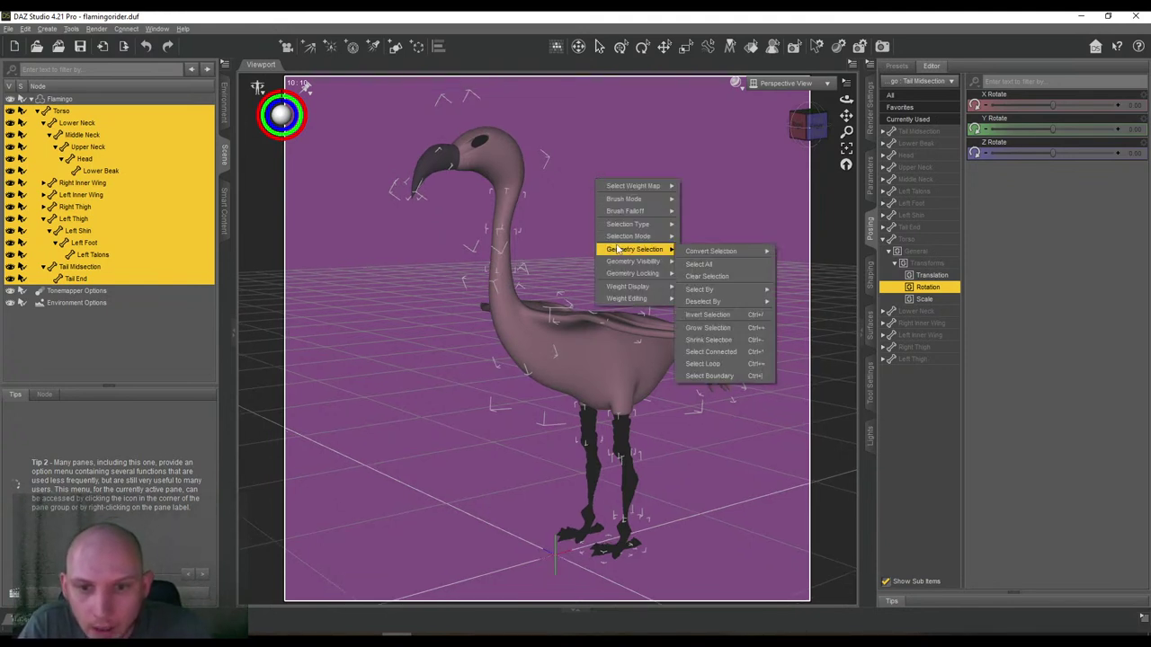
mouse_move(625, 304)
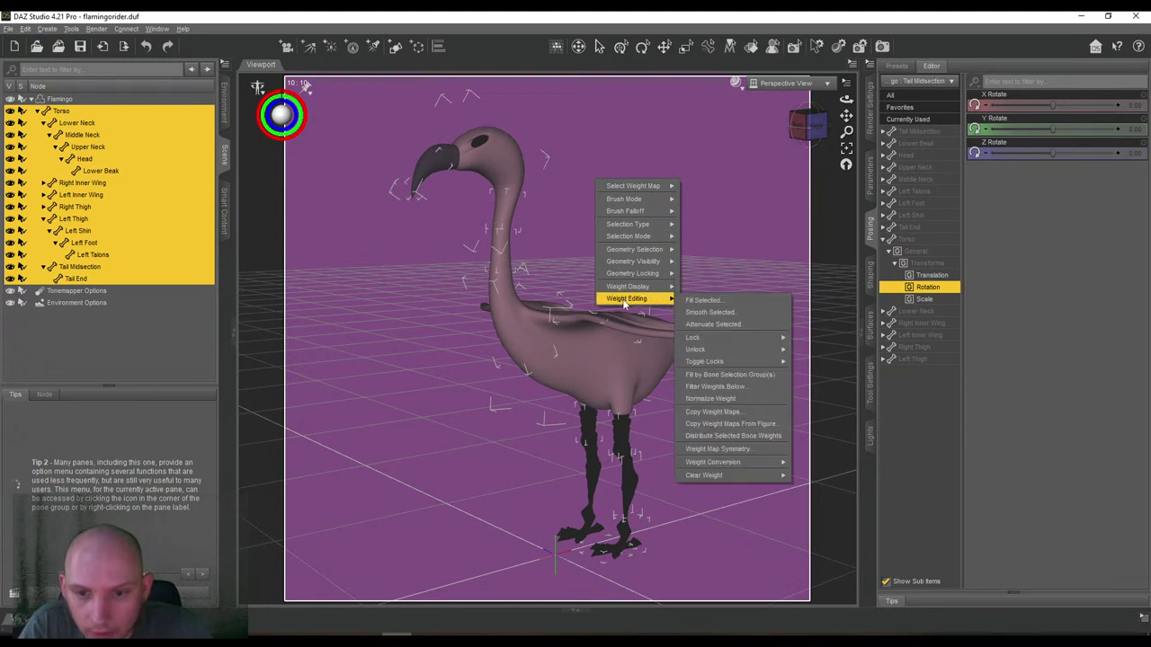
click(724, 313)
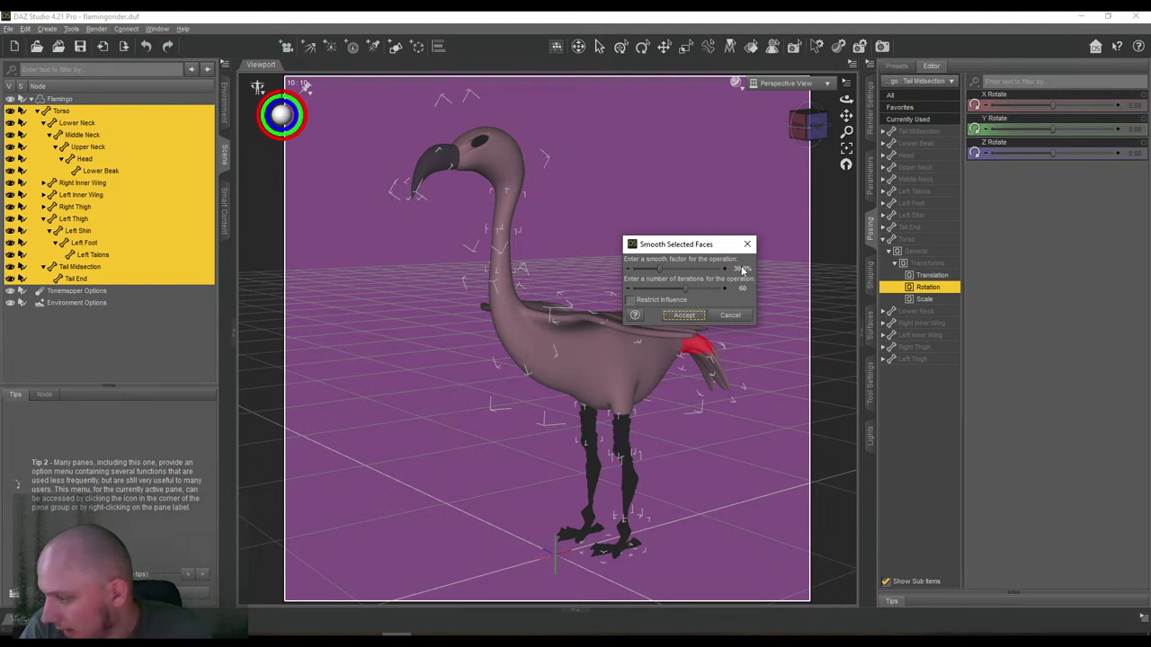
click(685, 316)
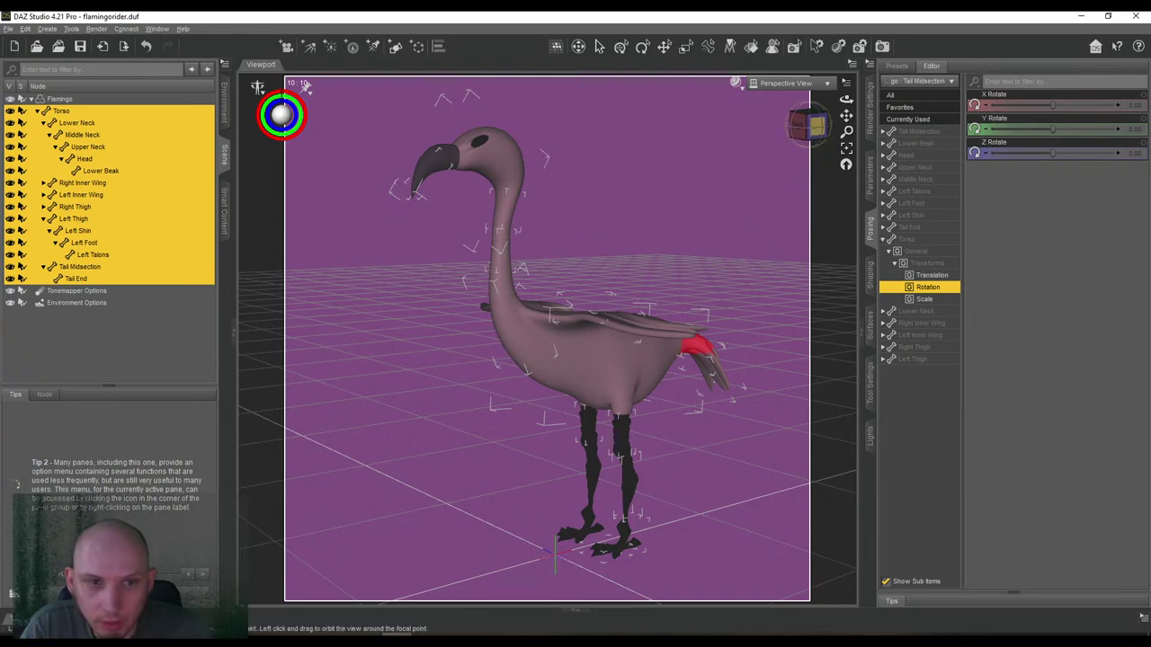
Smooth the Torso bone's weights with a 30% factor and 60 iterations.
click(809, 125)
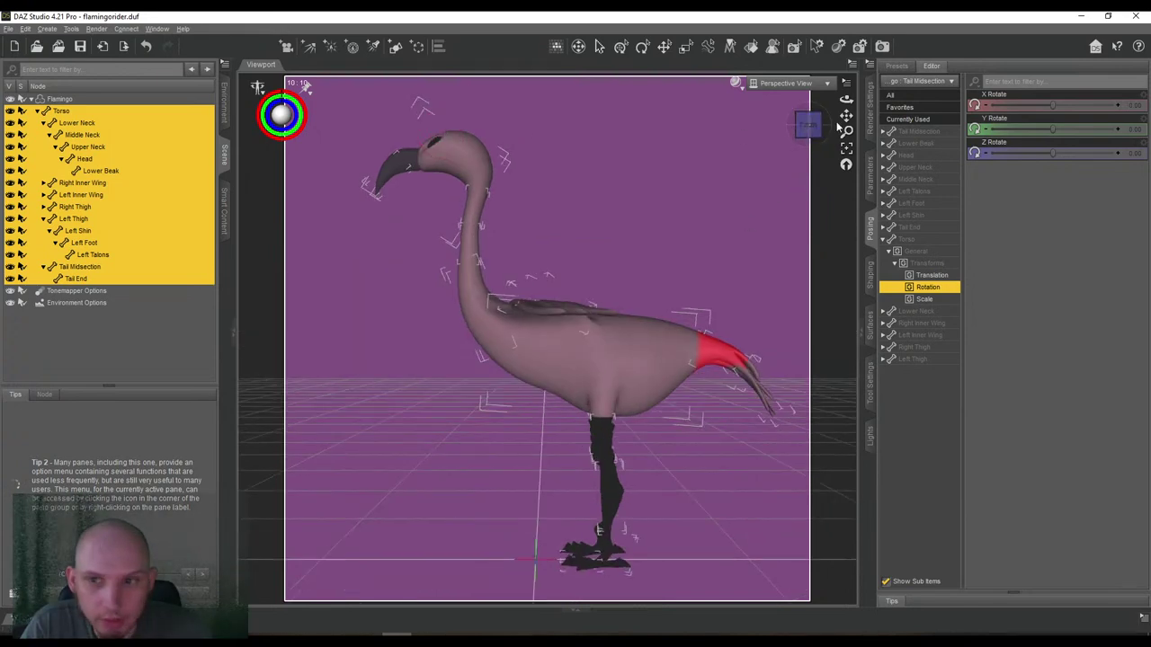
click(61, 111)
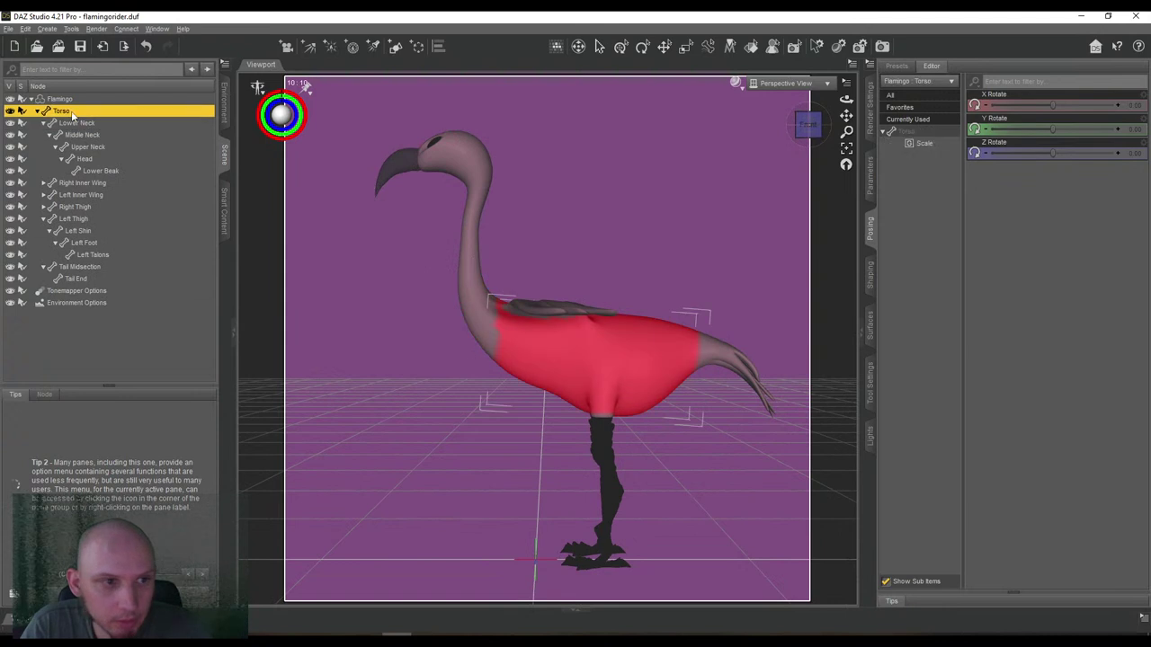
right_click(636, 185)
mouse_move(681, 302)
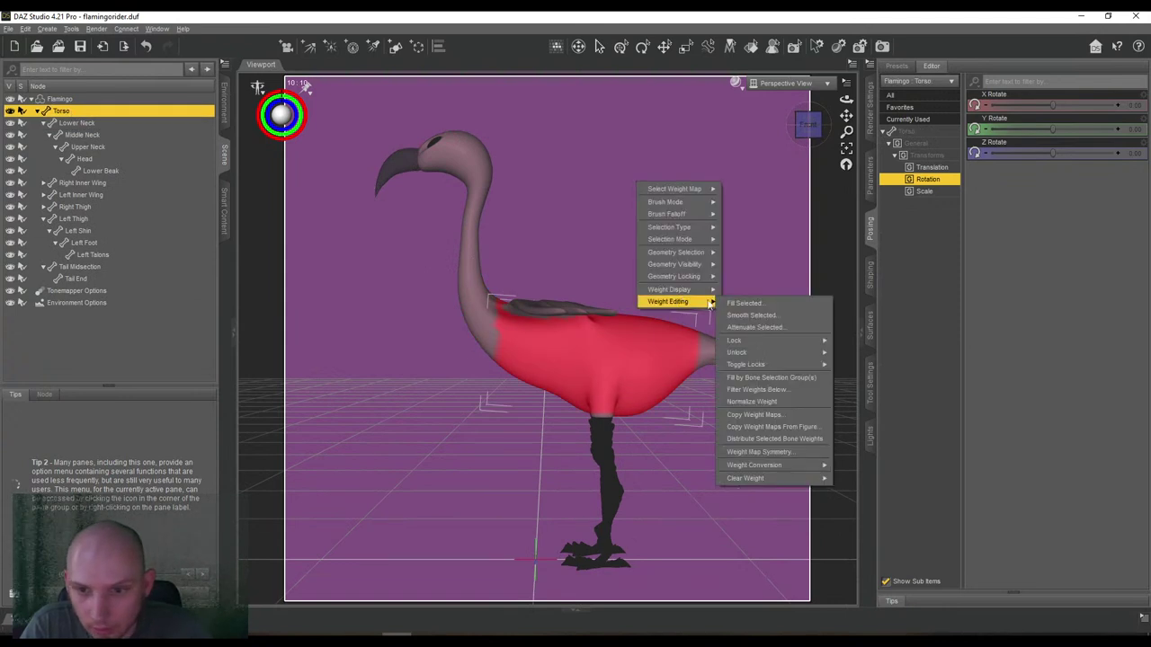
click(746, 316)
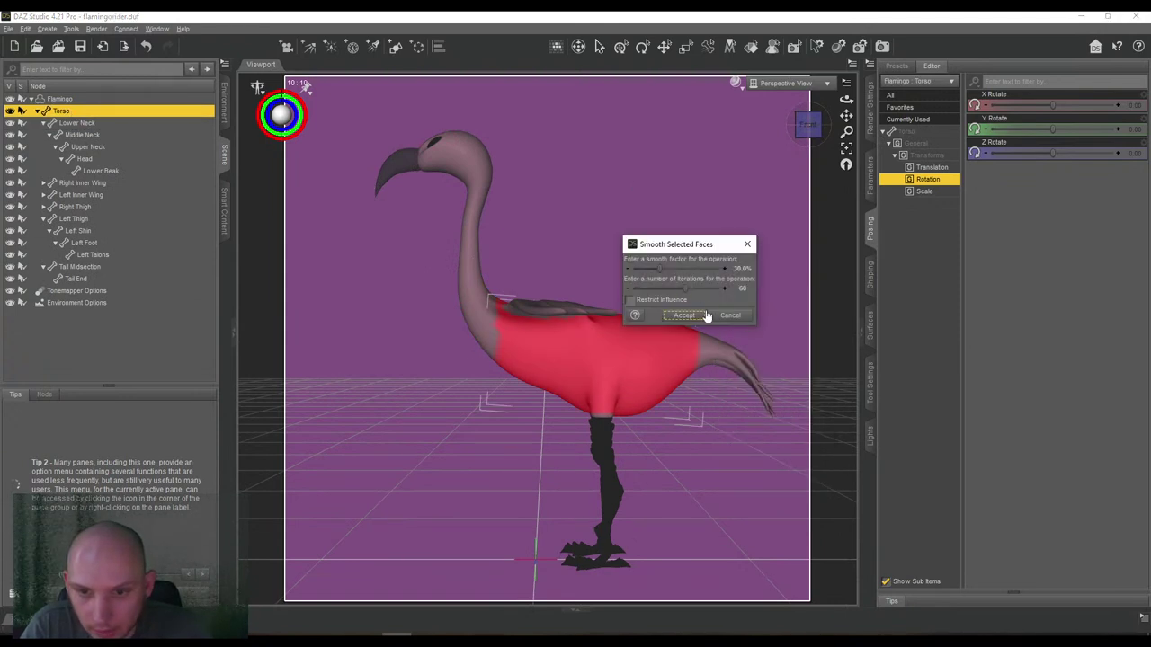
click(683, 315)
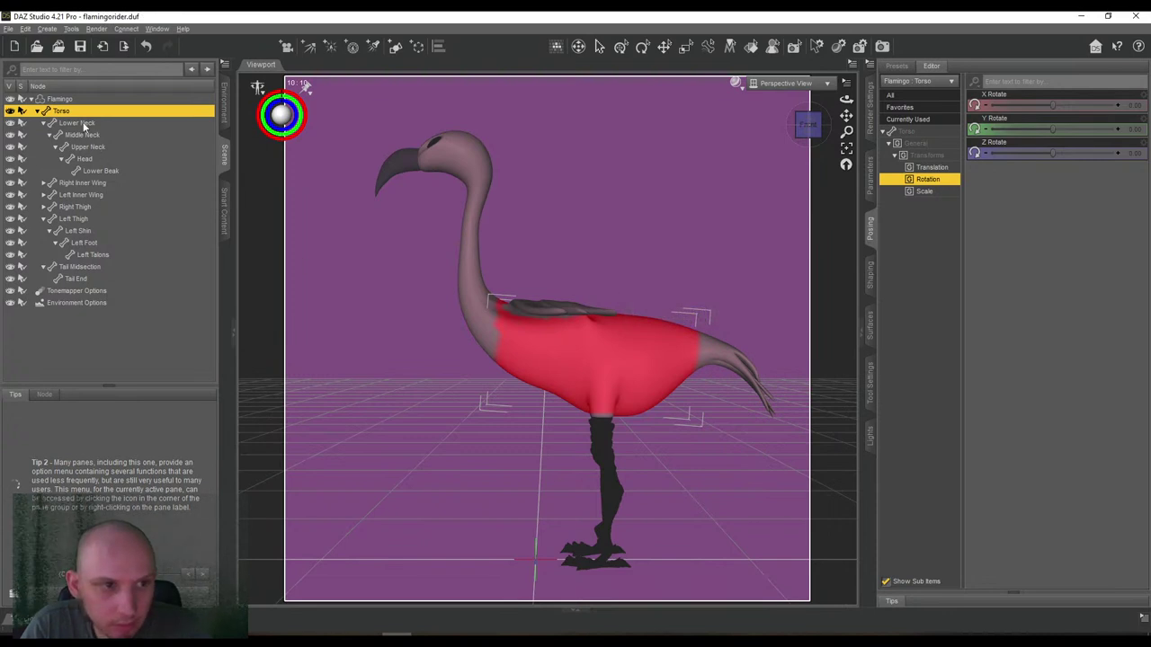
Smooth the Lower Neck bone's weights with a 30% factor and 60 iterations.
click(86, 124)
right_click(616, 178)
mouse_move(650, 299)
click(711, 310)
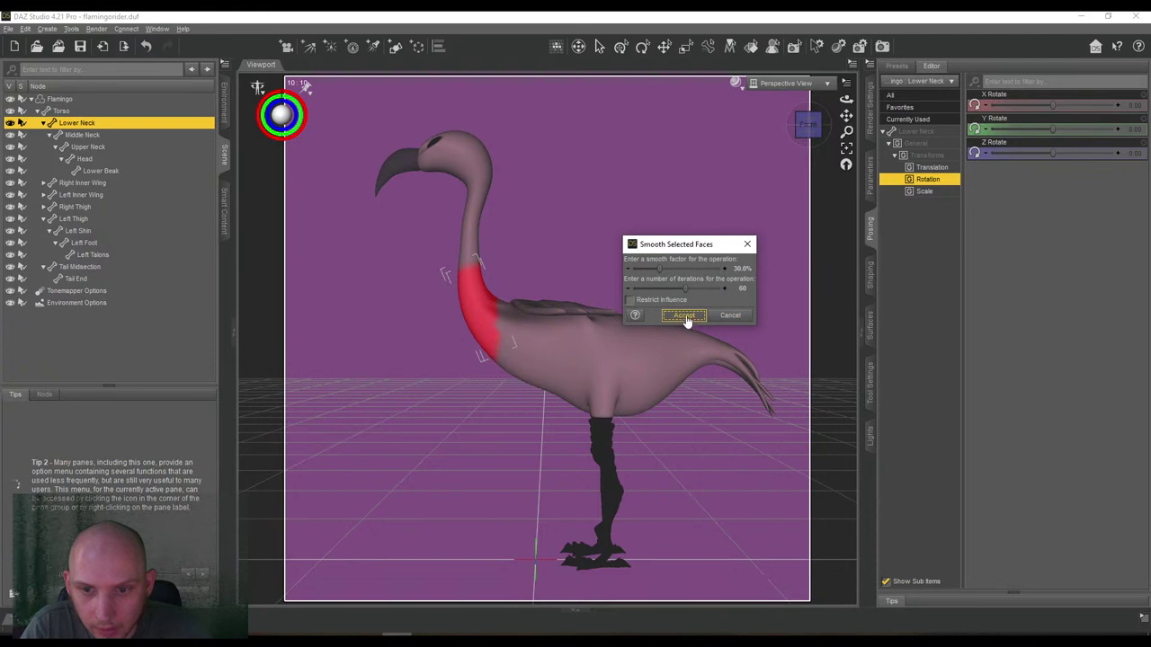
click(683, 316)
Smooth the Middle Neck bone's weights using the same smoothing settings.
click(90, 135)
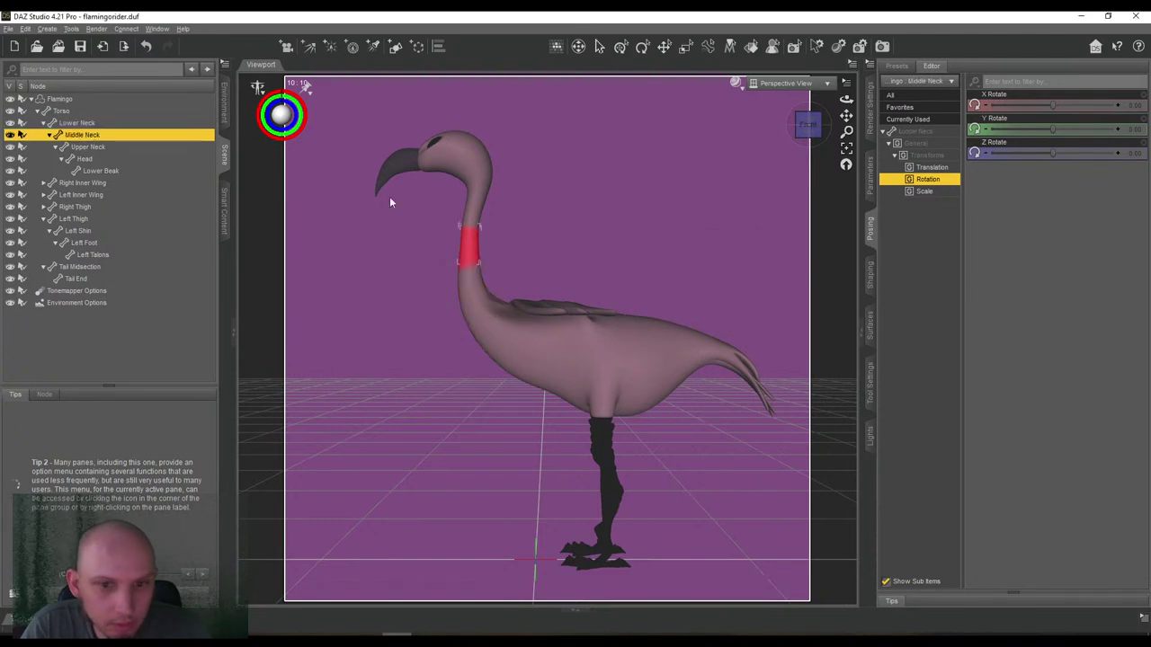
right_click(533, 209)
mouse_move(578, 327)
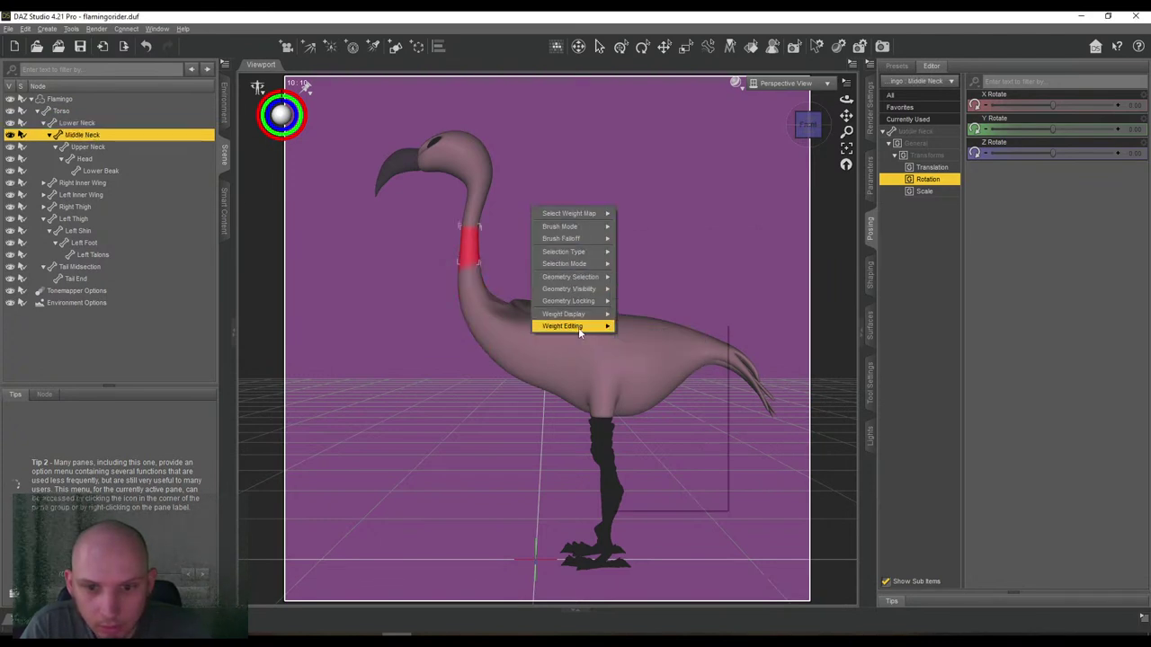
click(638, 336)
click(682, 316)
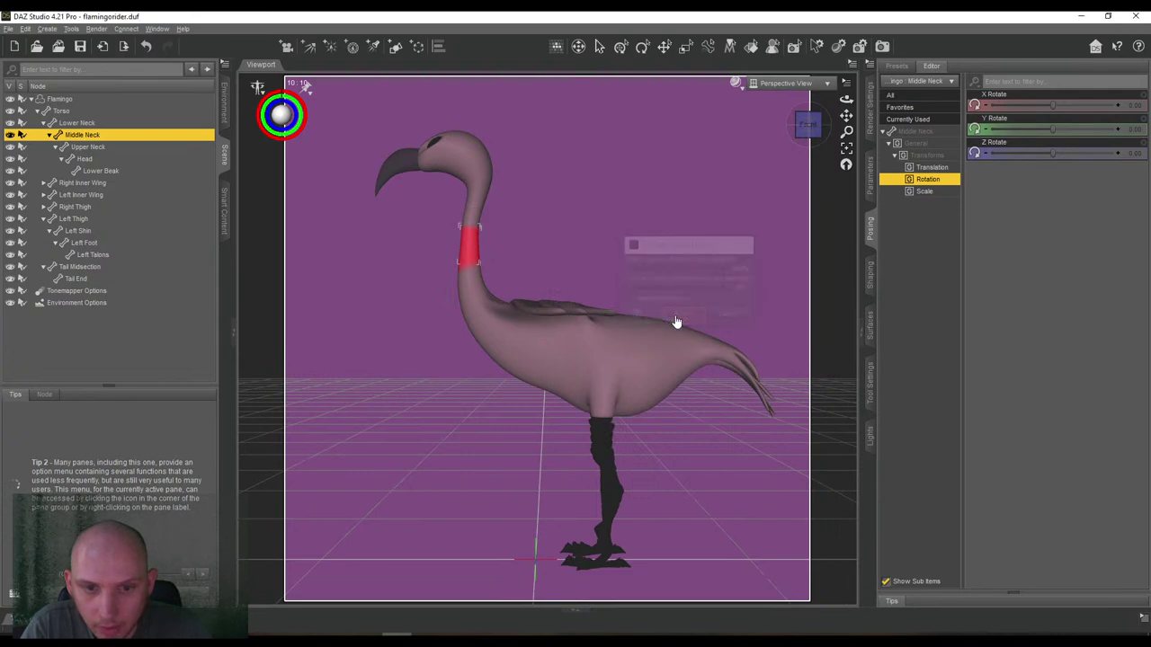
Test the smoothed weights with a trial X rotation of the Lower Neck bone, and undo it.
click(74, 125)
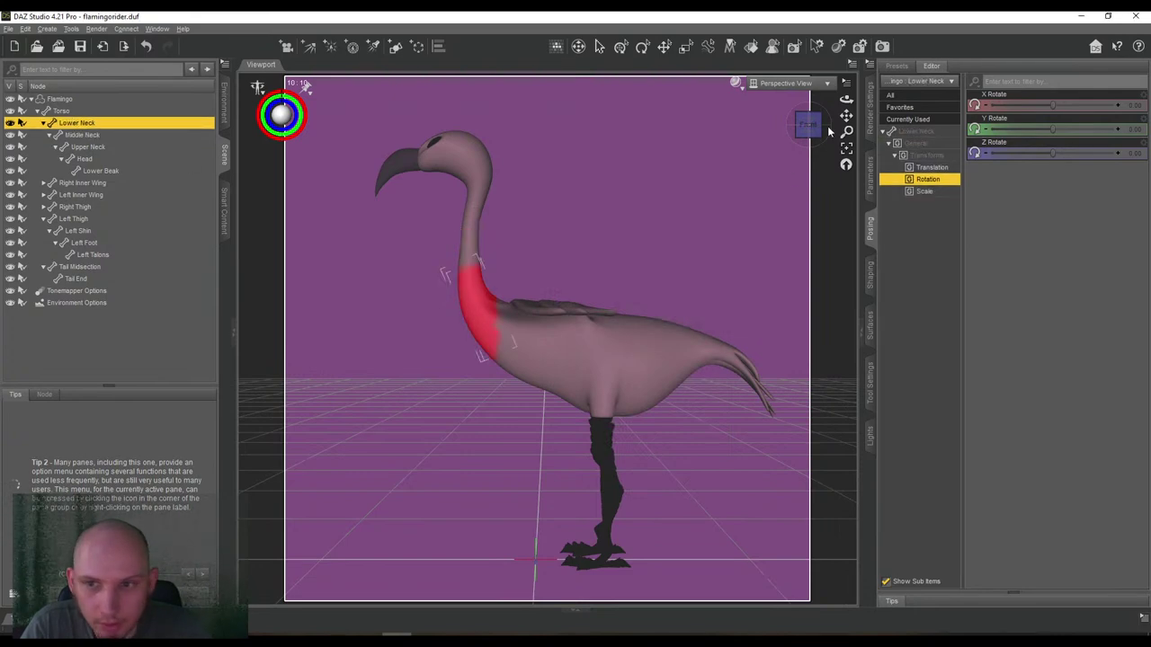
drag(809, 126, 865, 138)
drag(775, 130, 863, 128)
drag(1050, 105, 1058, 105)
mouse_move(808, 126)
mouse_down()
mouse_move(822, 129)
mouse_move(810, 131)
mouse_up()
key(ctrl+z)
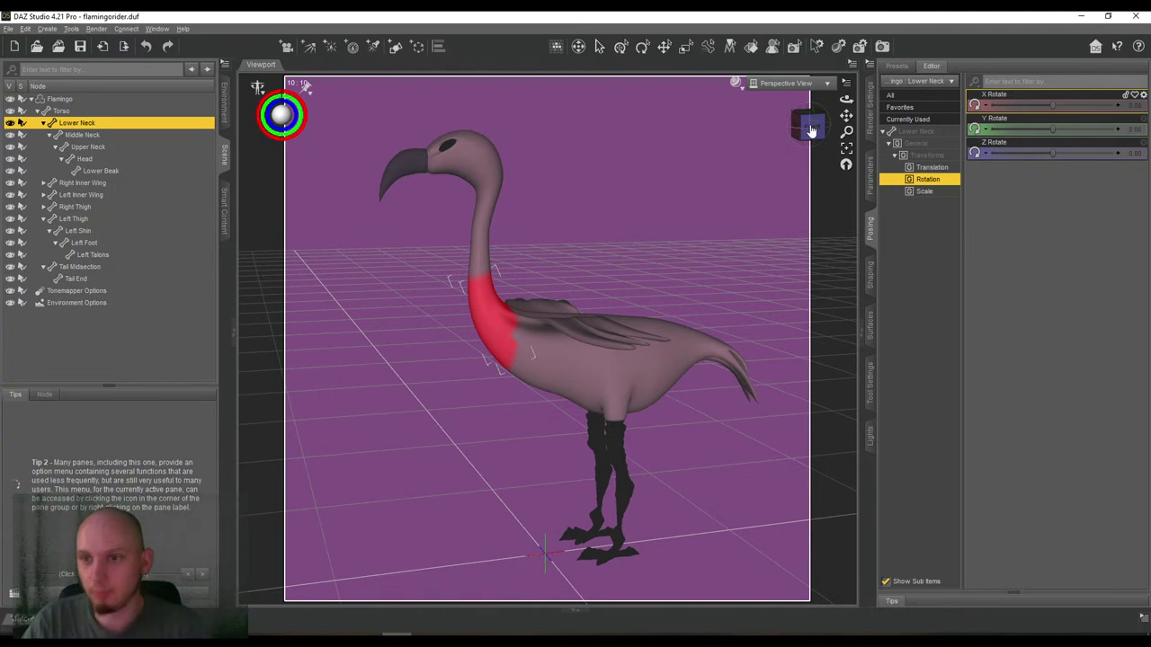
Open the Node Weight Map Brush settings and look through the Lower Neck bone's unused weight maps and mask options.
click(870, 382)
drag(813, 128, 813, 137)
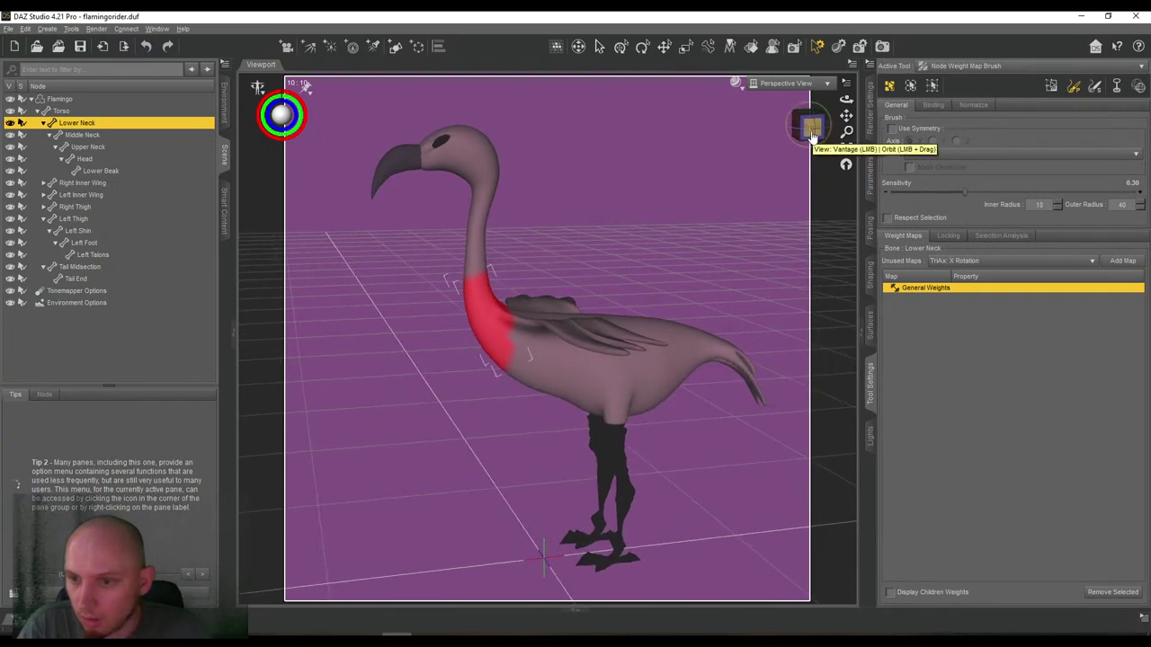
click(995, 262)
click(995, 261)
click(988, 261)
click(964, 371)
click(940, 266)
click(980, 153)
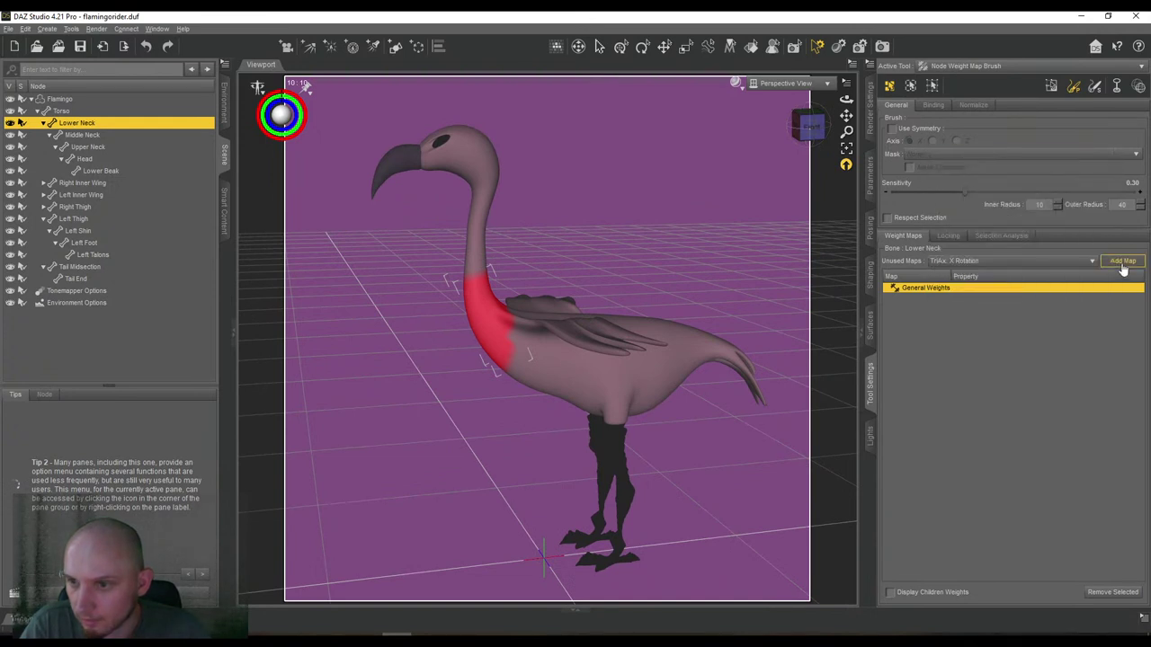
Paint a band of light Lower Neck weights all around the neck, just above the bone's existing red area.
drag(846, 98, 766, 137)
click(816, 128)
scroll(846, 116, up, 3)
scroll(846, 116, up, 1)
mouse_move(845, 116)
mouse_down()
mouse_move(862, 127)
mouse_move(824, 112)
mouse_up()
scroll(846, 116, up, 2)
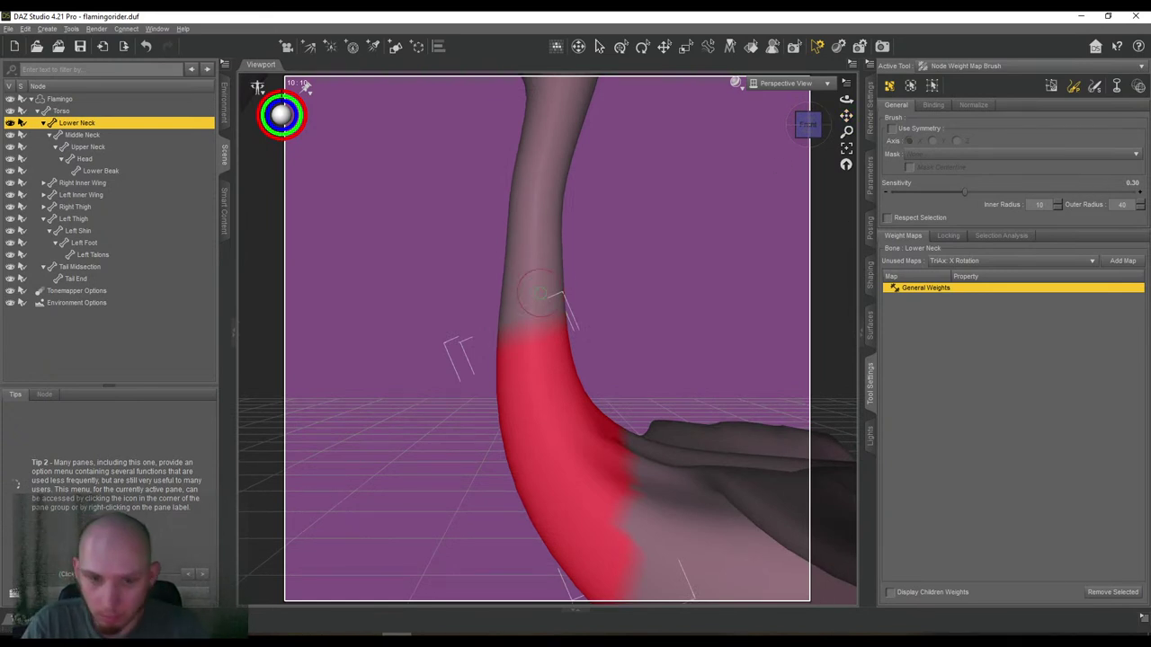
drag(511, 322, 550, 314)
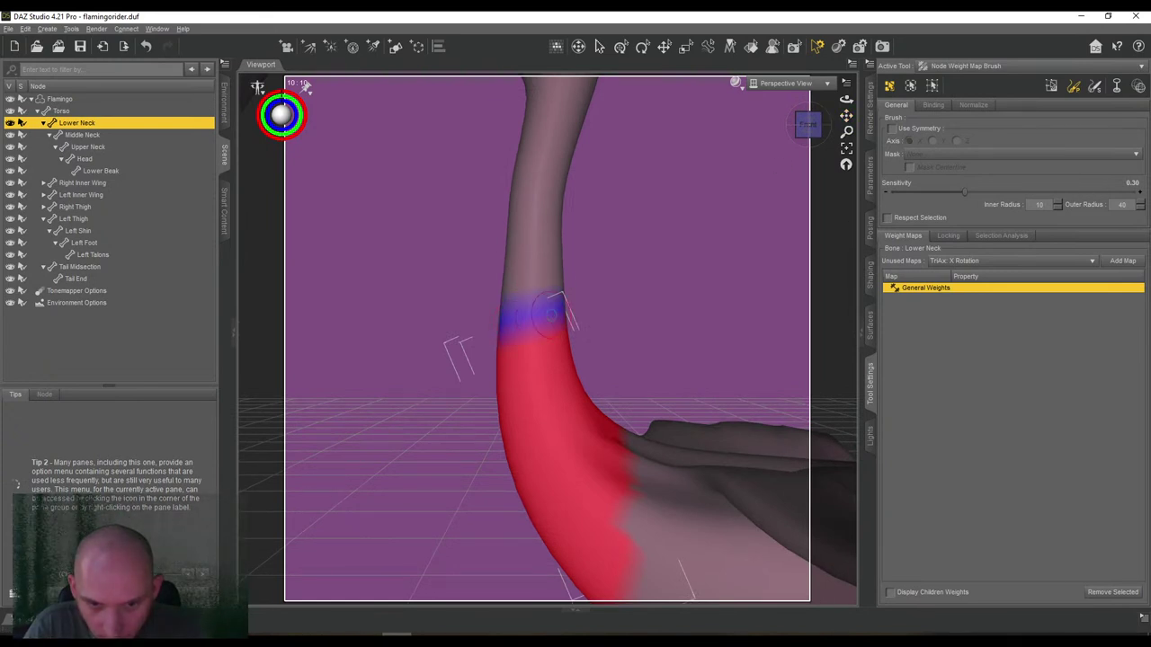
drag(819, 144, 771, 144)
drag(646, 327, 614, 325)
drag(845, 102, 707, 154)
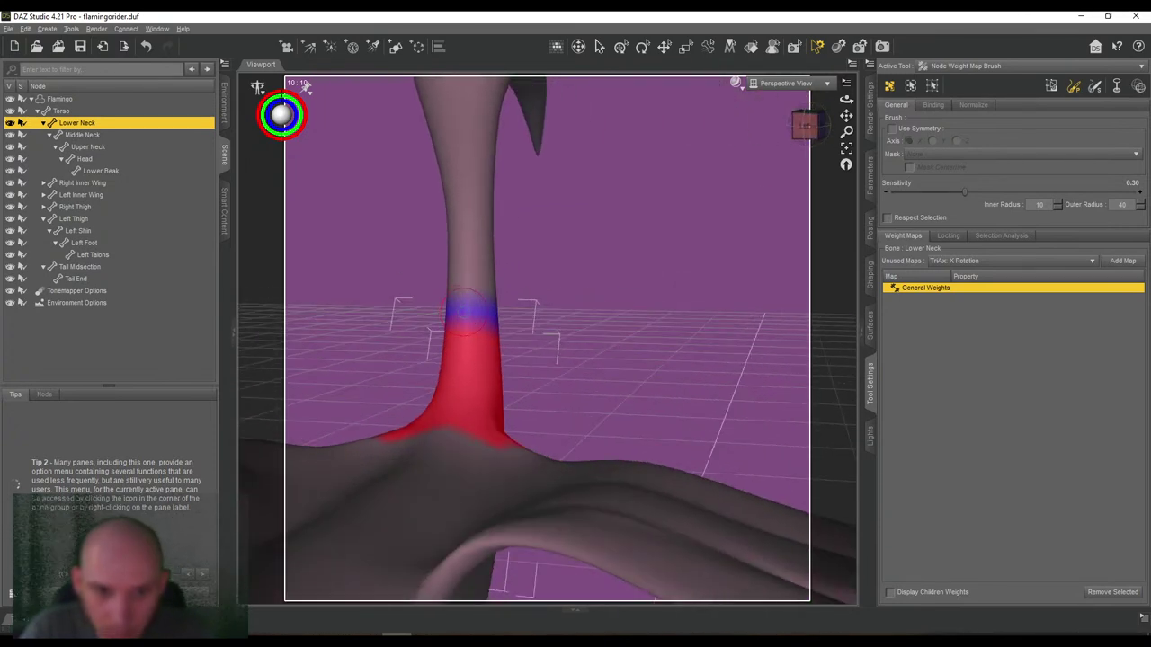
click(809, 135)
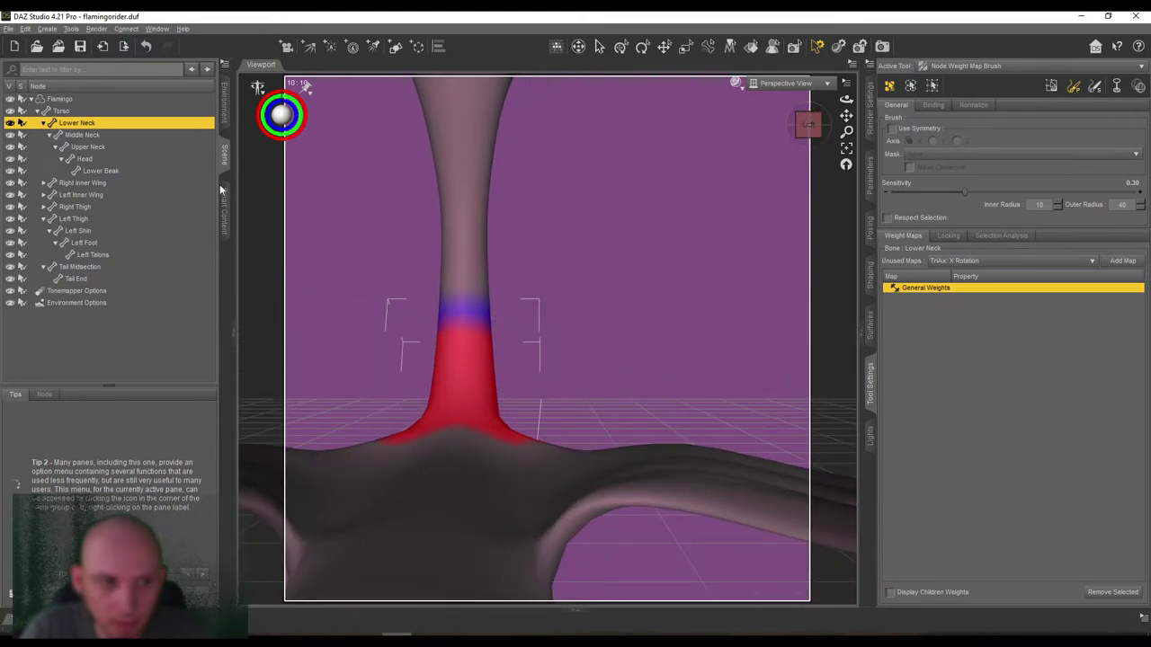
Paint a band of light Middle Neck weights around the neck, just below the bone's existing red area.
click(83, 135)
click(821, 126)
click(813, 128)
click(820, 126)
click(813, 128)
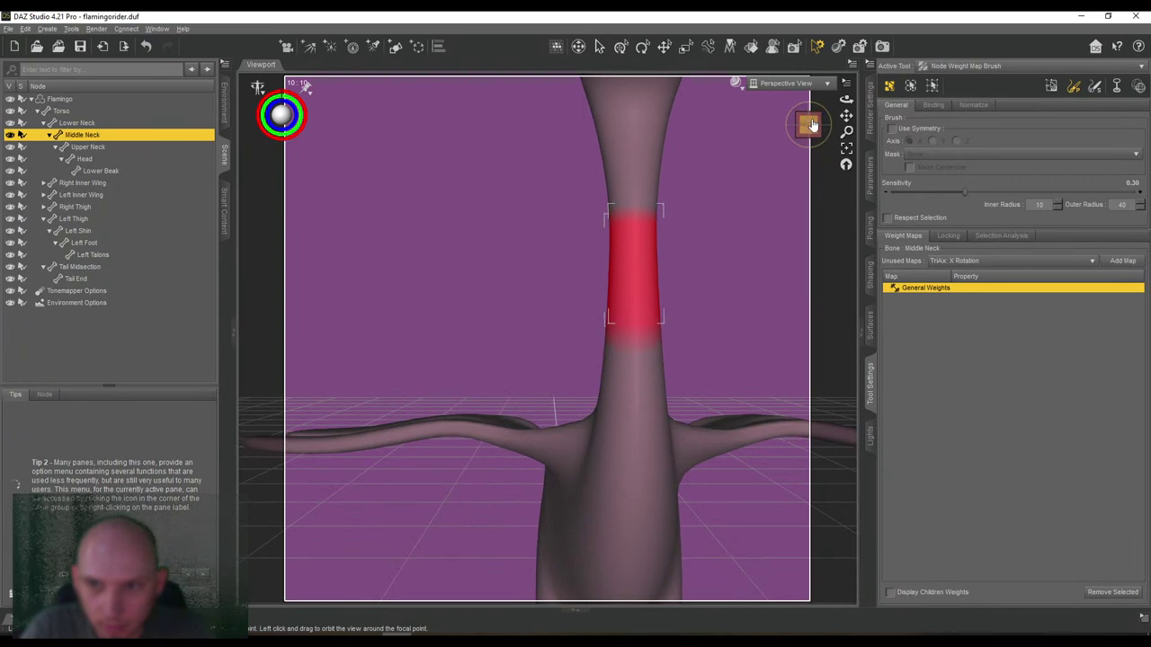
drag(824, 128, 807, 129)
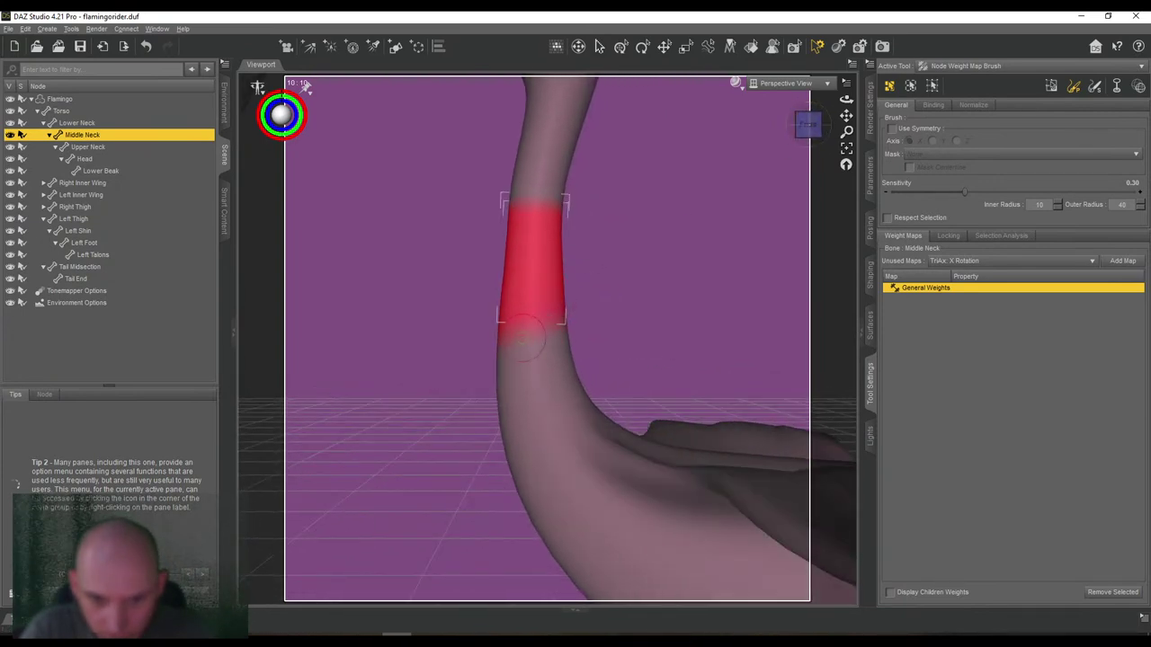
drag(514, 330, 558, 344)
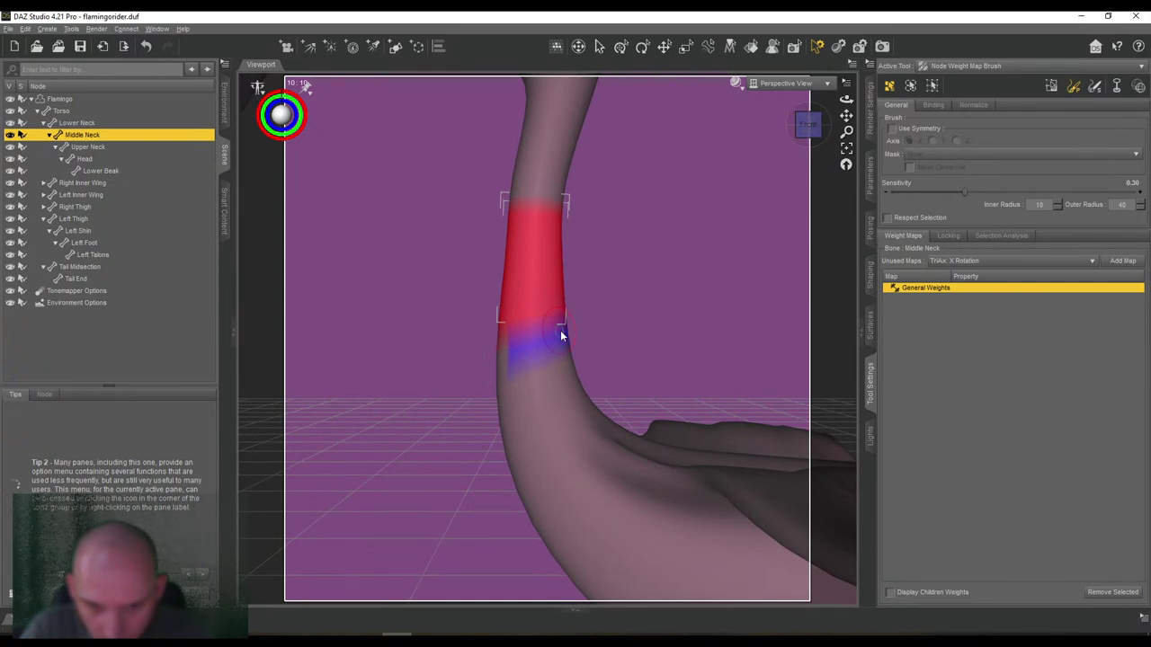
click(807, 125)
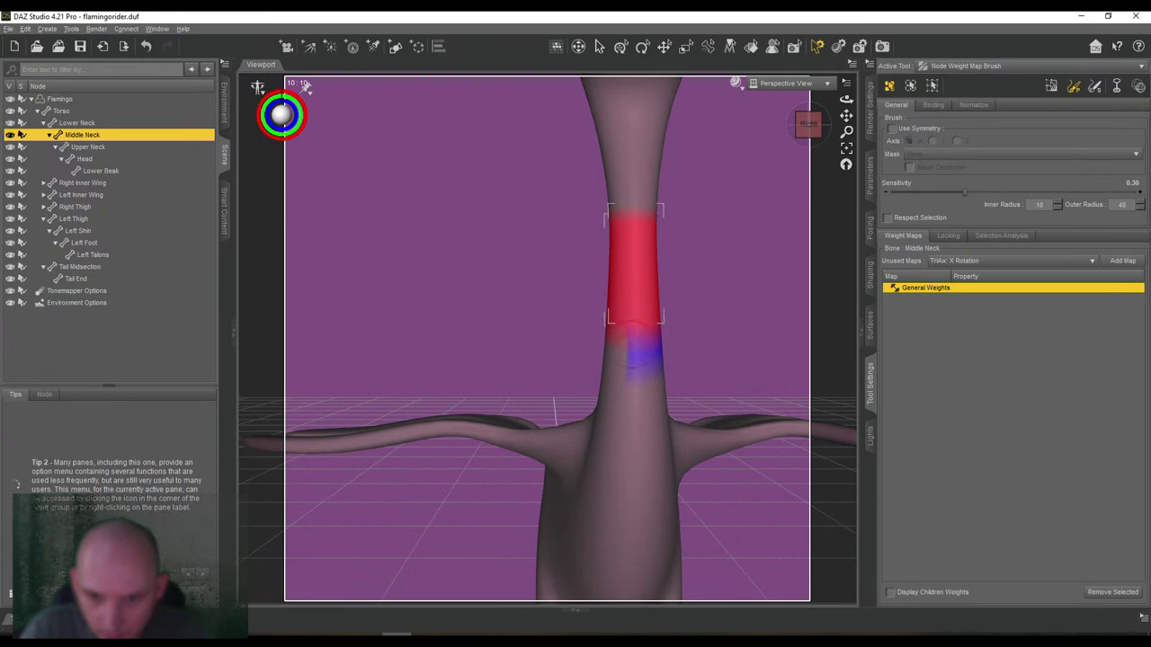
alt+drag(588, 342, 628, 320)
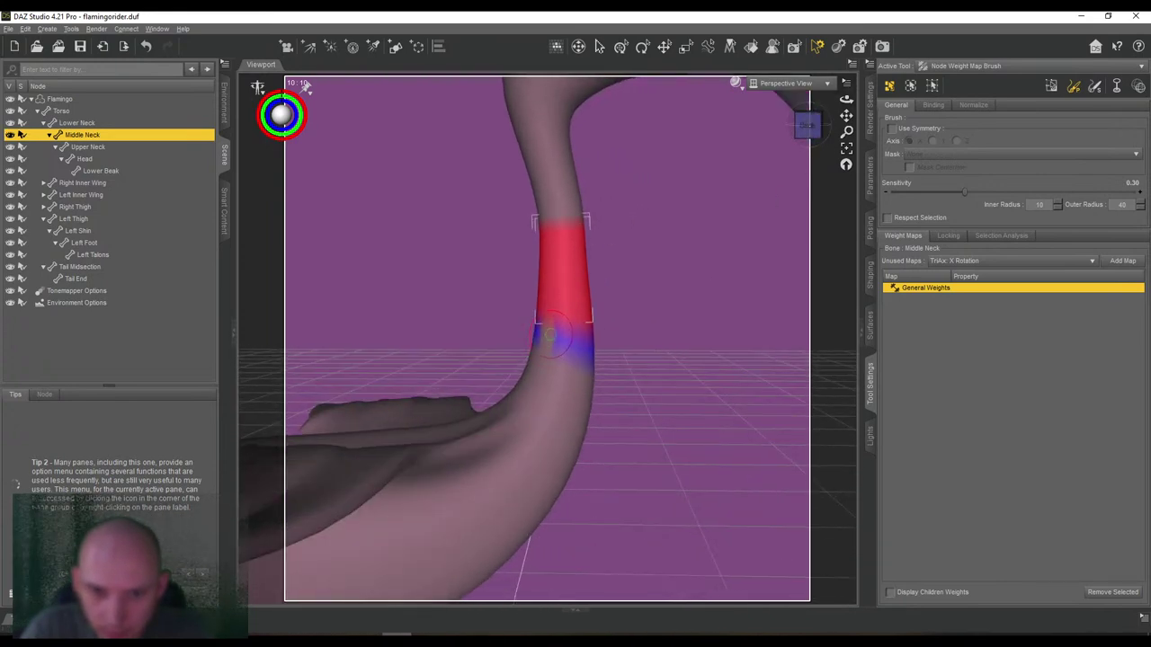
Paint a band of light Torso weights around the base of the neck, along the front edge of the bone's red area.
click(61, 111)
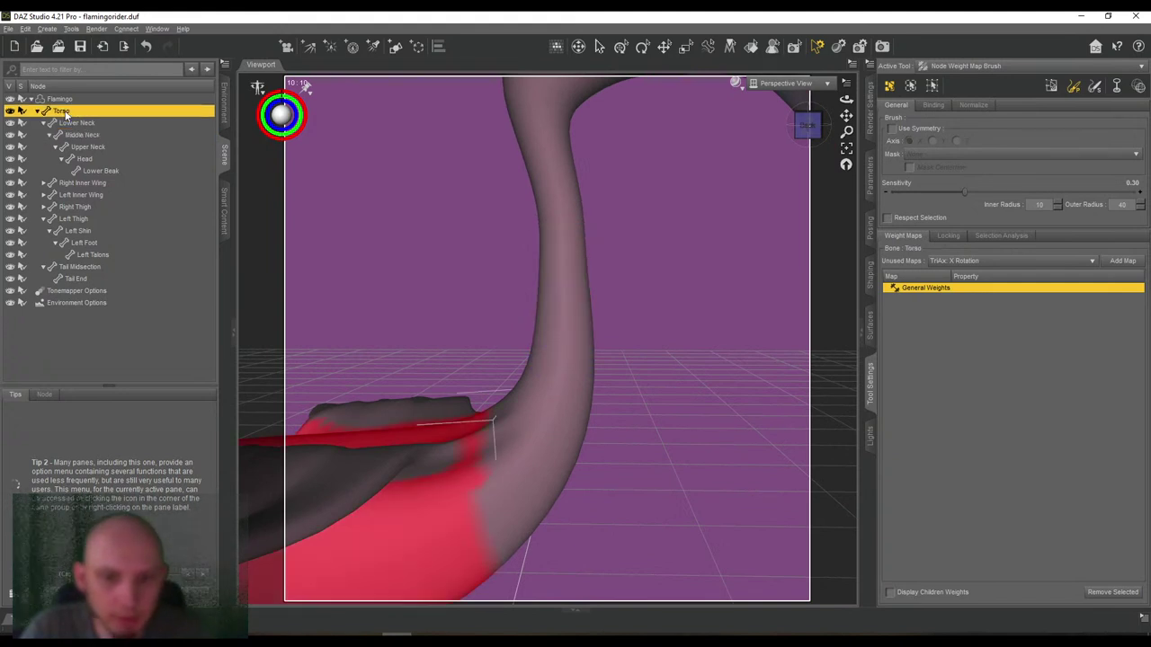
mouse_move(845, 116)
mouse_down()
mouse_move(785, 248)
mouse_move(756, 266)
mouse_up()
drag(575, 277, 591, 420)
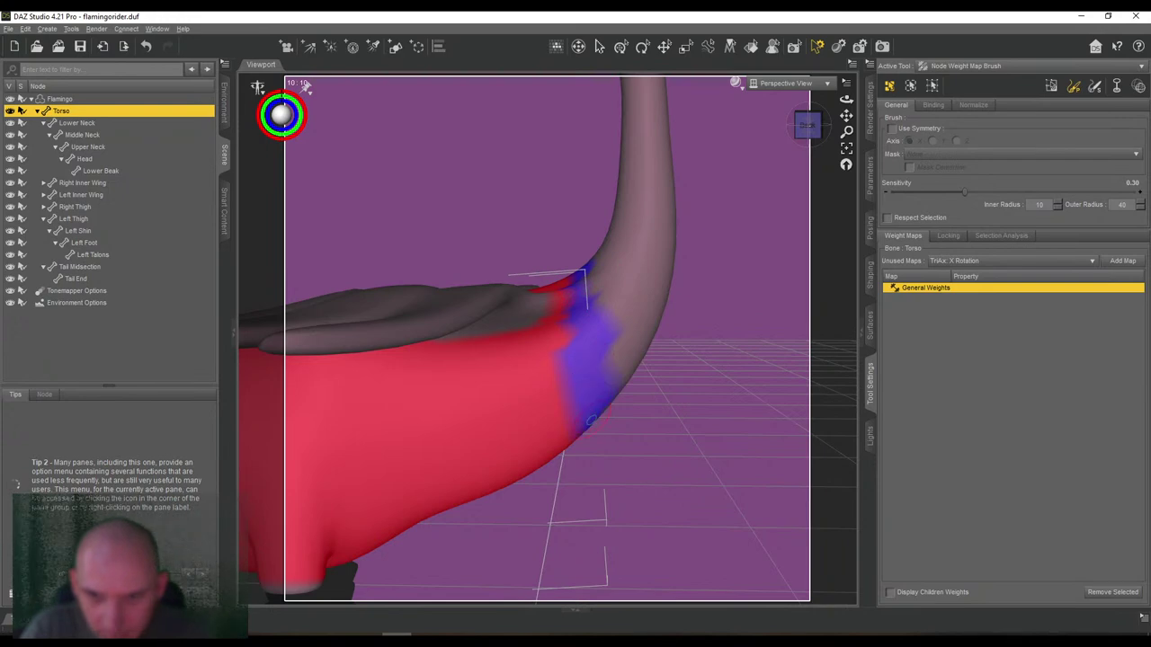
mouse_move(815, 136)
mouse_down()
mouse_move(746, 134)
mouse_move(811, 124)
mouse_move(760, 137)
mouse_up()
mouse_move(567, 382)
mouse_down()
mouse_move(617, 317)
mouse_move(614, 261)
mouse_move(631, 220)
mouse_up()
drag(825, 123, 812, 131)
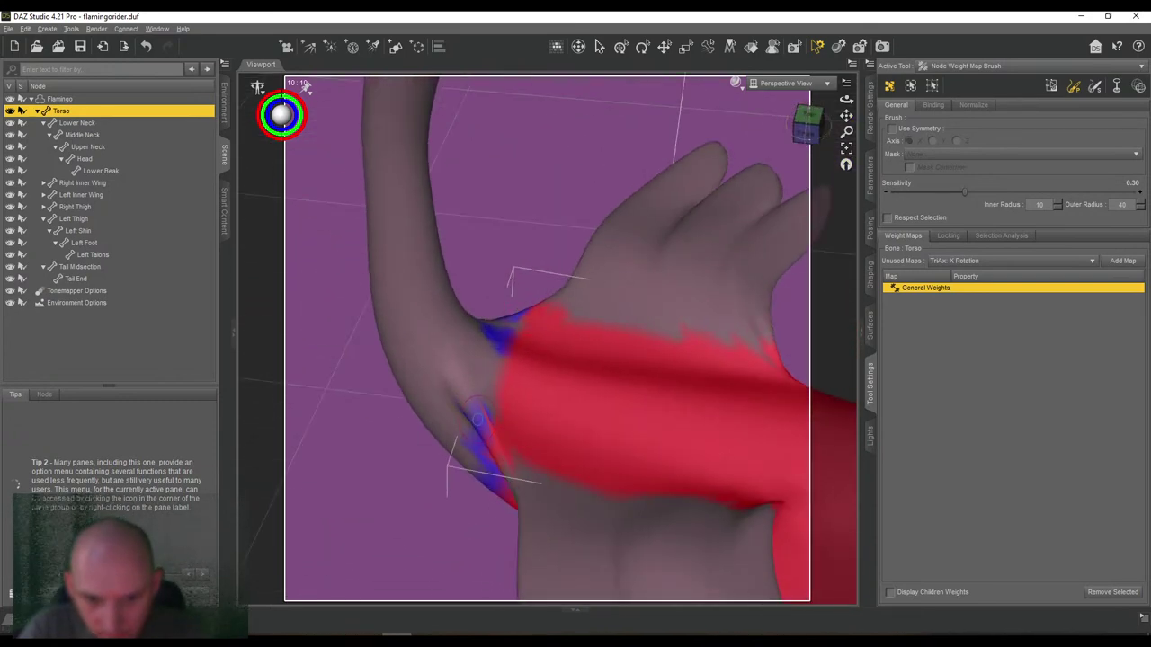
drag(479, 418, 505, 325)
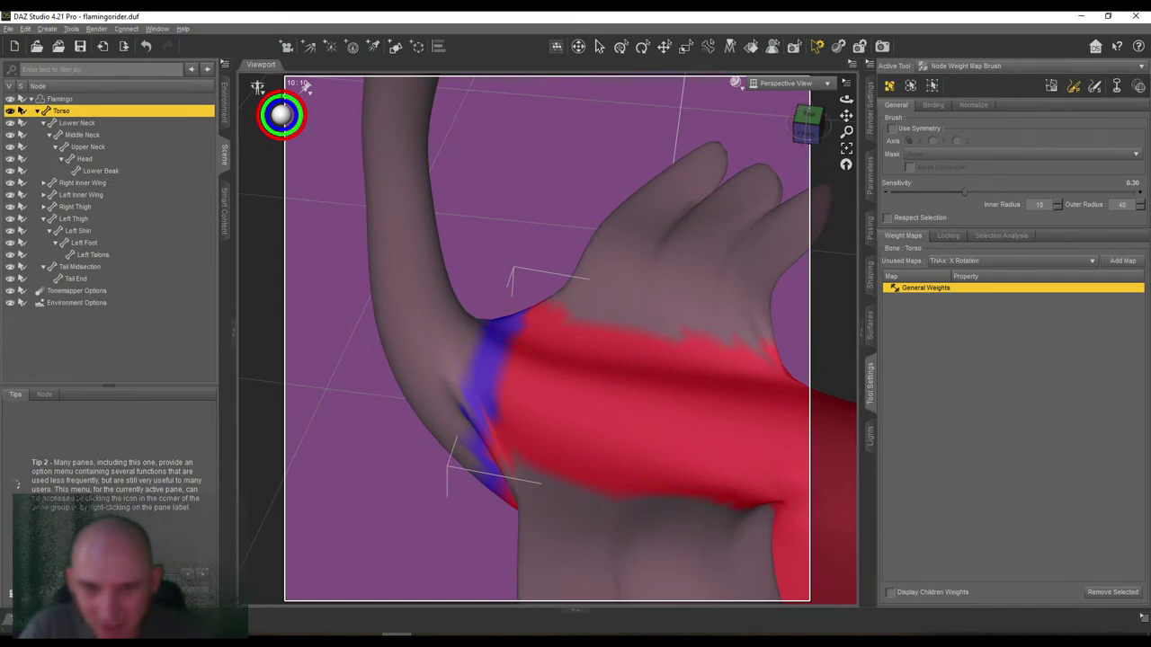
Paint light Torso weights along the base of the first wing, covering its upper and lower surfaces.
drag(811, 124, 820, 131)
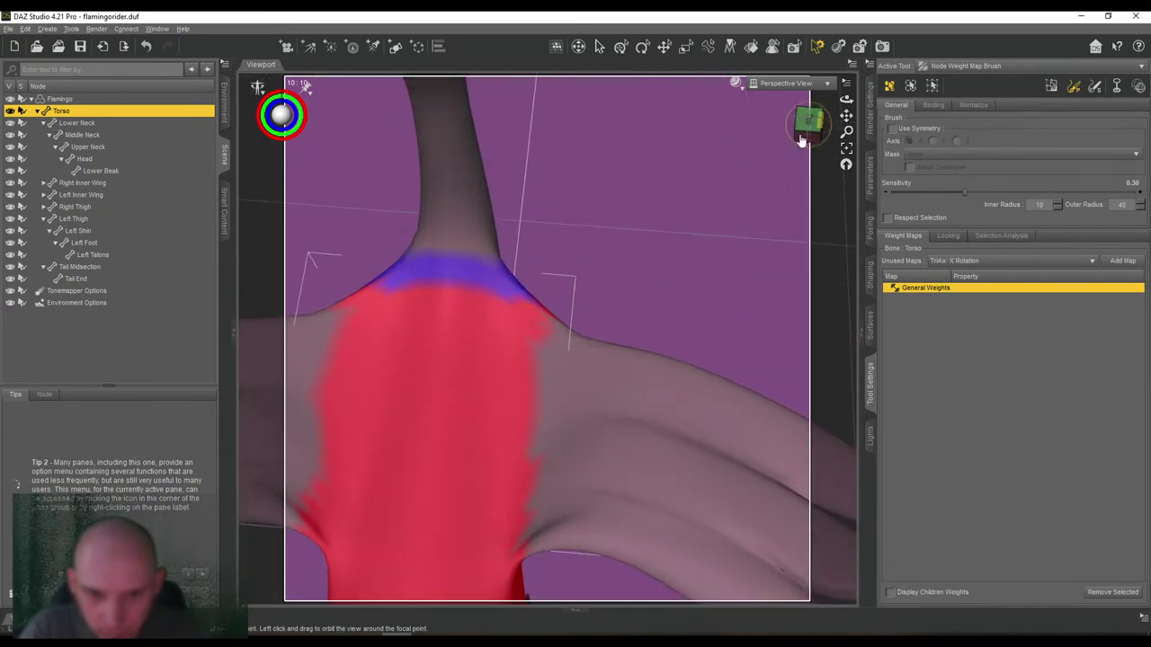
mouse_move(562, 326)
mouse_down()
mouse_move(544, 373)
mouse_move(541, 530)
mouse_up()
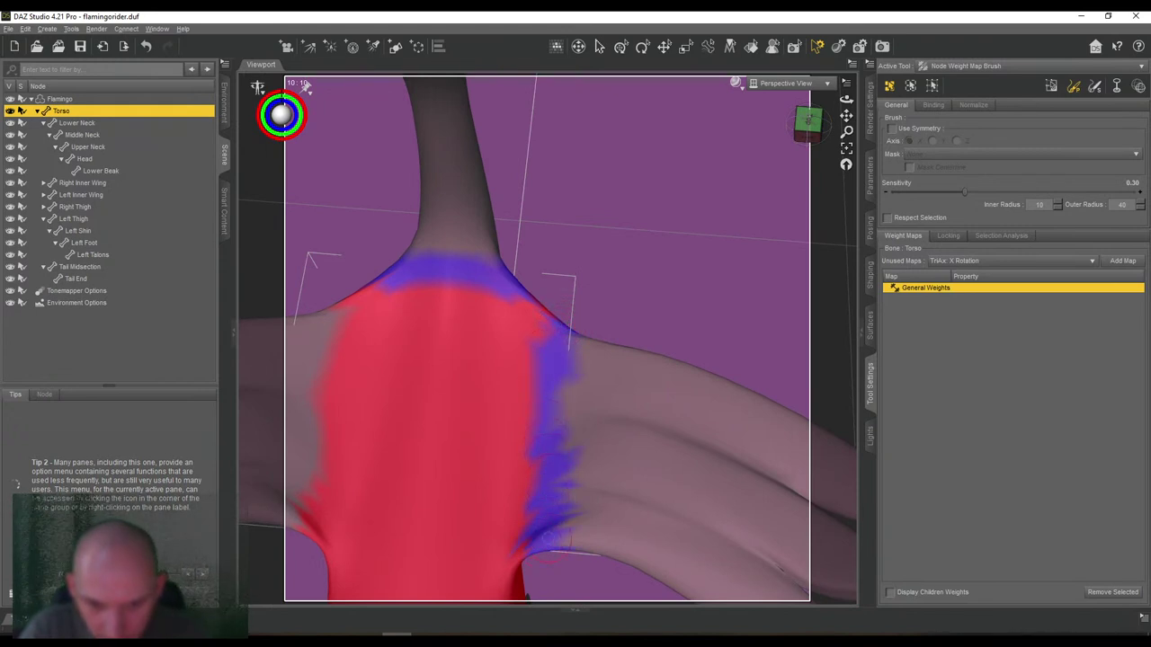
drag(814, 141, 750, 108)
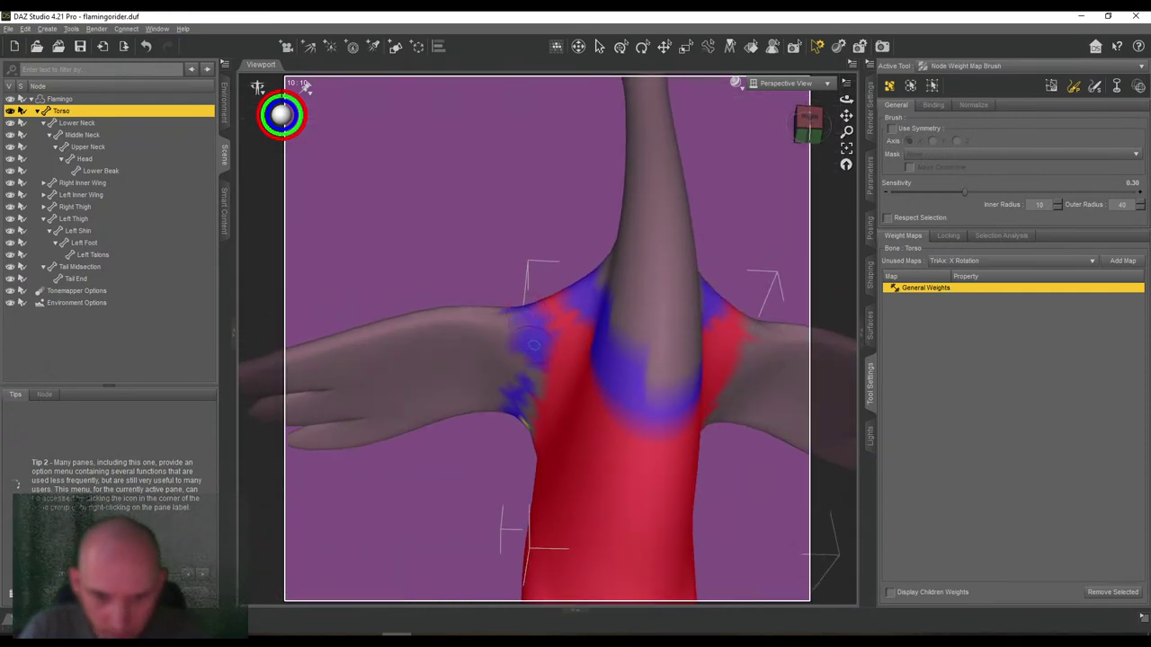
drag(534, 357, 525, 395)
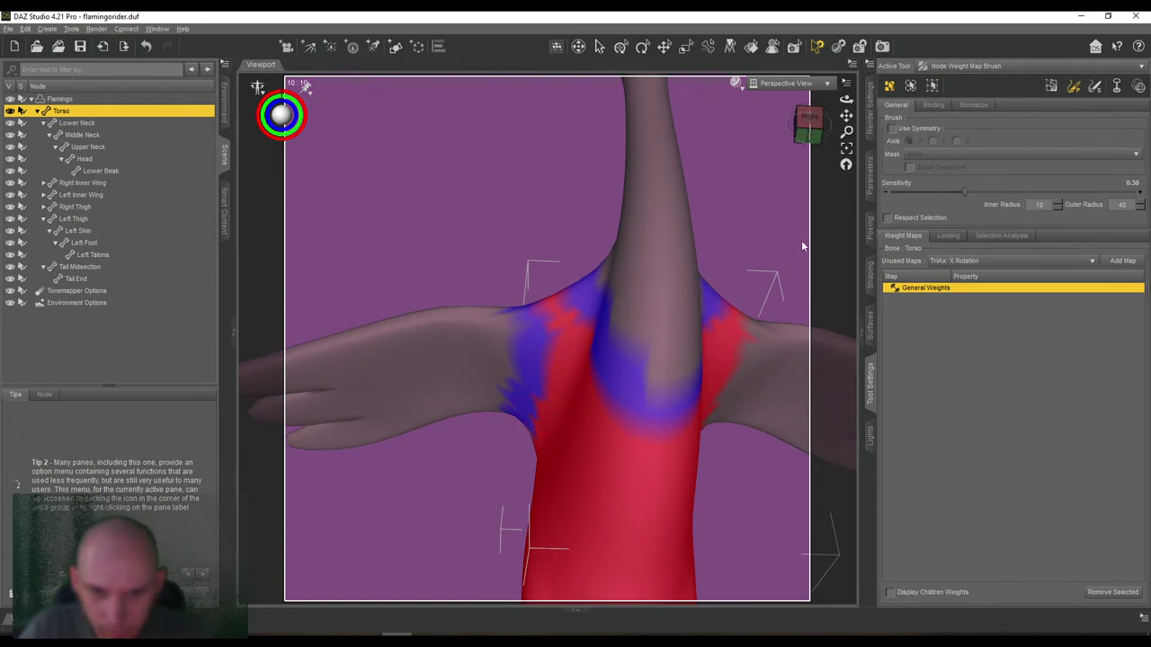
Paint matching light Torso weights along the base of the opposite wing, on both its underside and top.
mouse_move(807, 128)
mouse_down()
mouse_move(824, 135)
mouse_move(687, 4)
mouse_up()
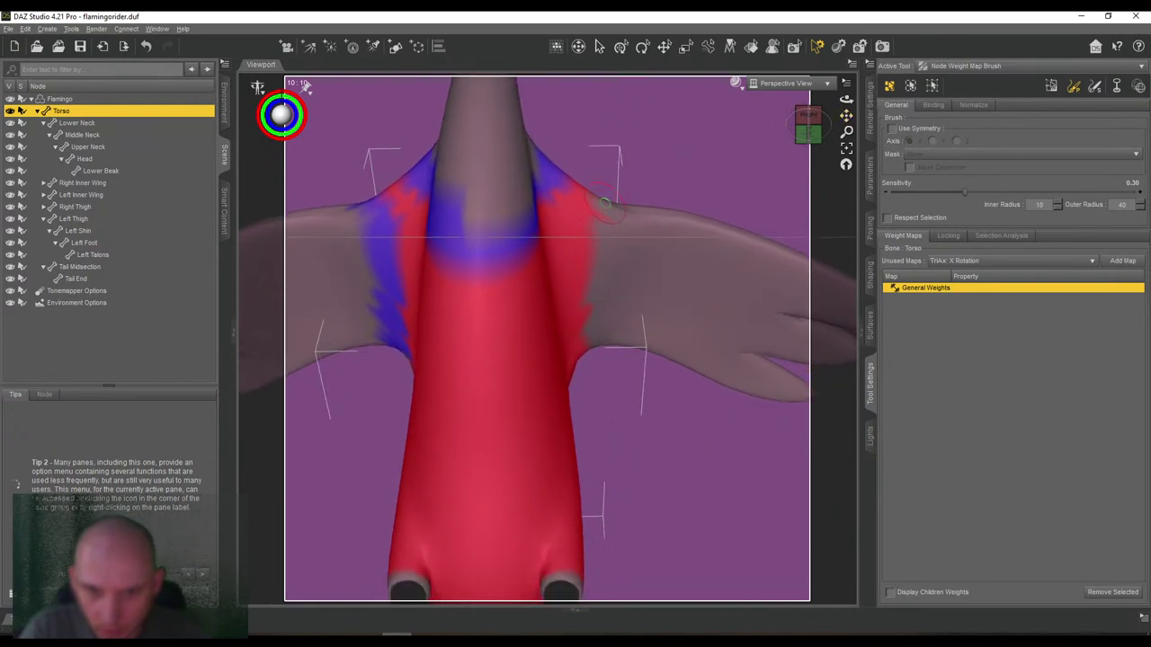
drag(604, 203, 605, 221)
drag(605, 233, 602, 334)
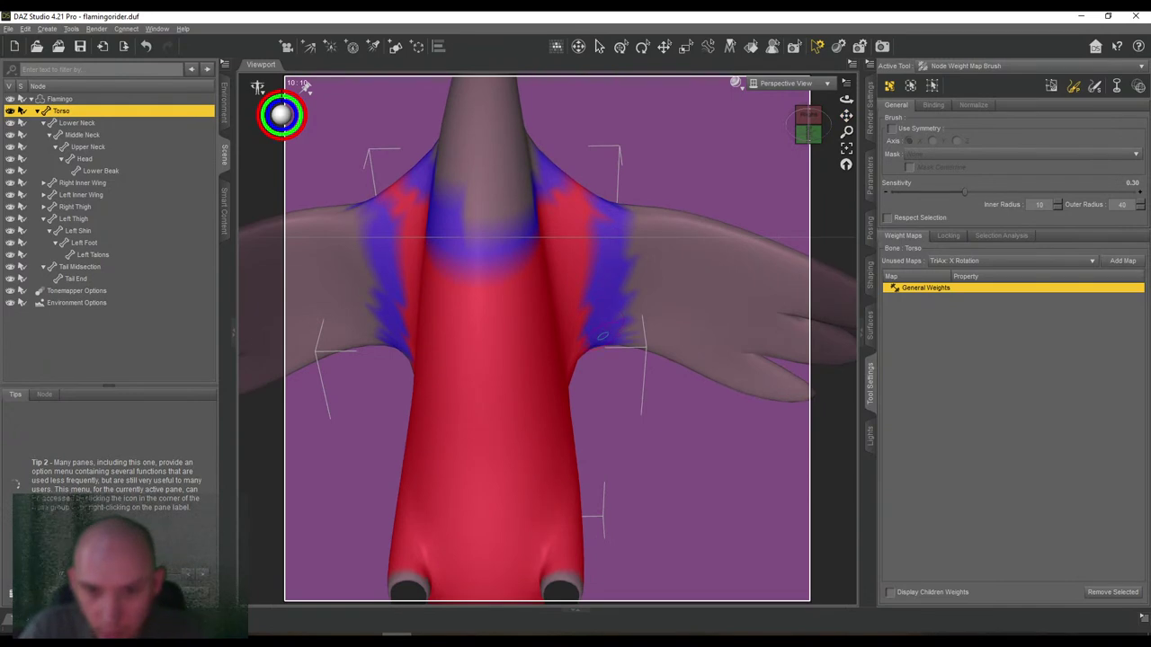
mouse_move(807, 127)
mouse_down()
mouse_move(777, 115)
mouse_move(744, 128)
mouse_up()
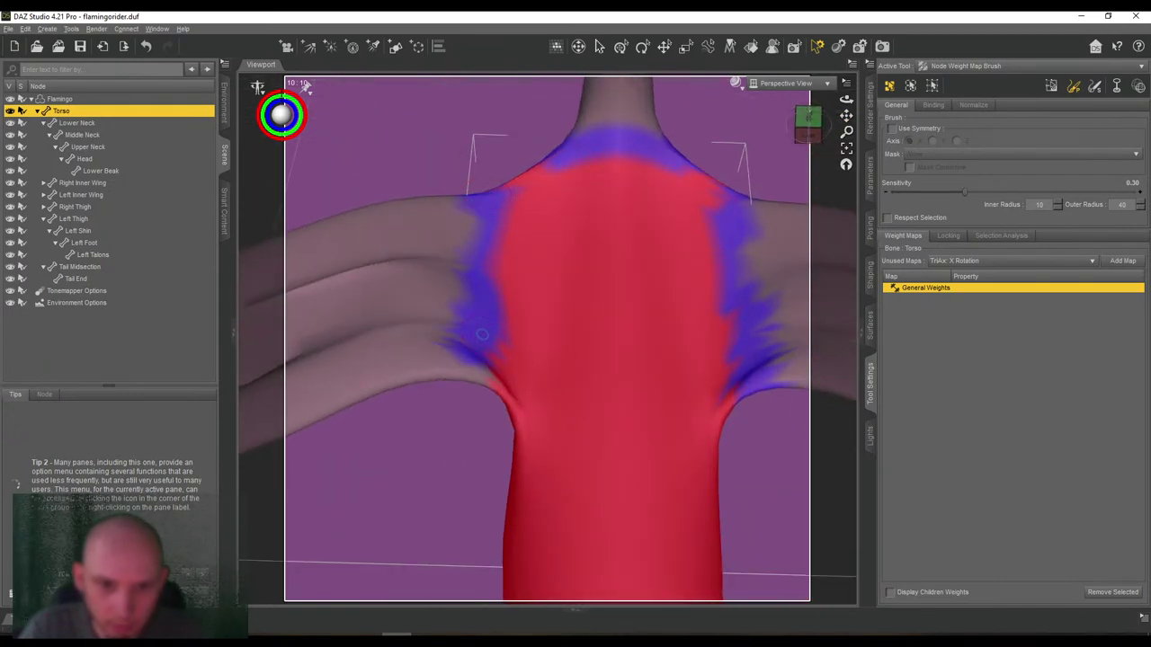
drag(482, 348, 484, 370)
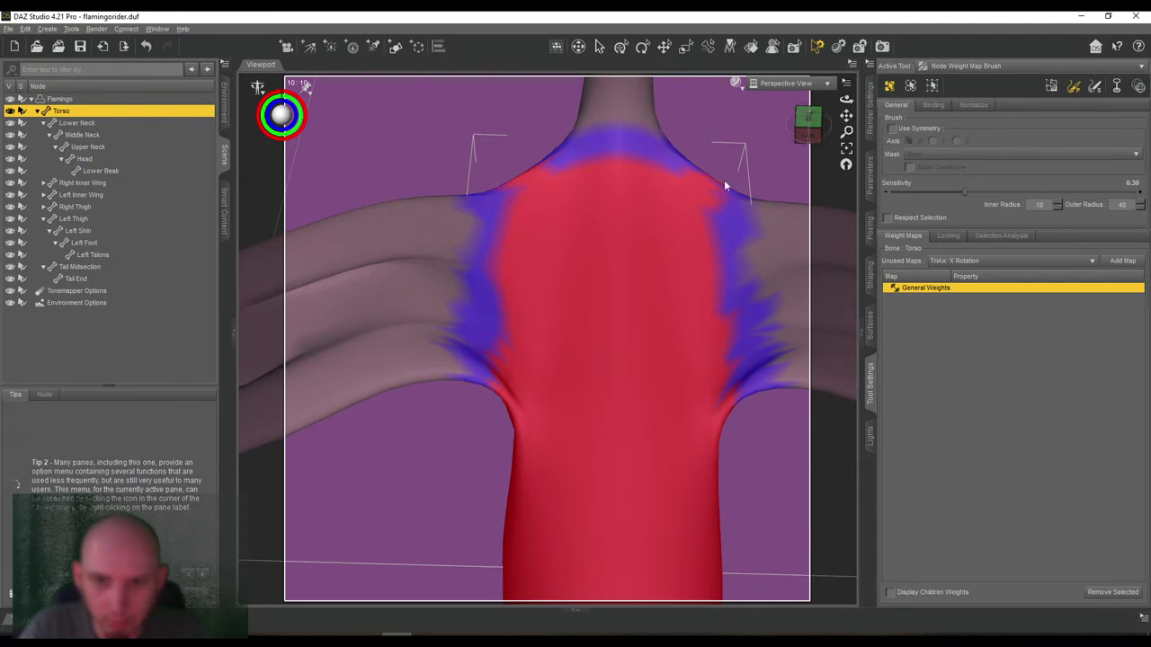
Paint a band of light Torso weights all around the base of the tail, behind the red area.
drag(812, 122, 823, 220)
click(813, 122)
mouse_move(807, 133)
mouse_down()
mouse_move(809, 123)
mouse_move(713, 306)
mouse_move(721, 379)
mouse_up()
mouse_move(807, 128)
mouse_down()
mouse_move(809, 108)
mouse_move(759, 328)
mouse_up()
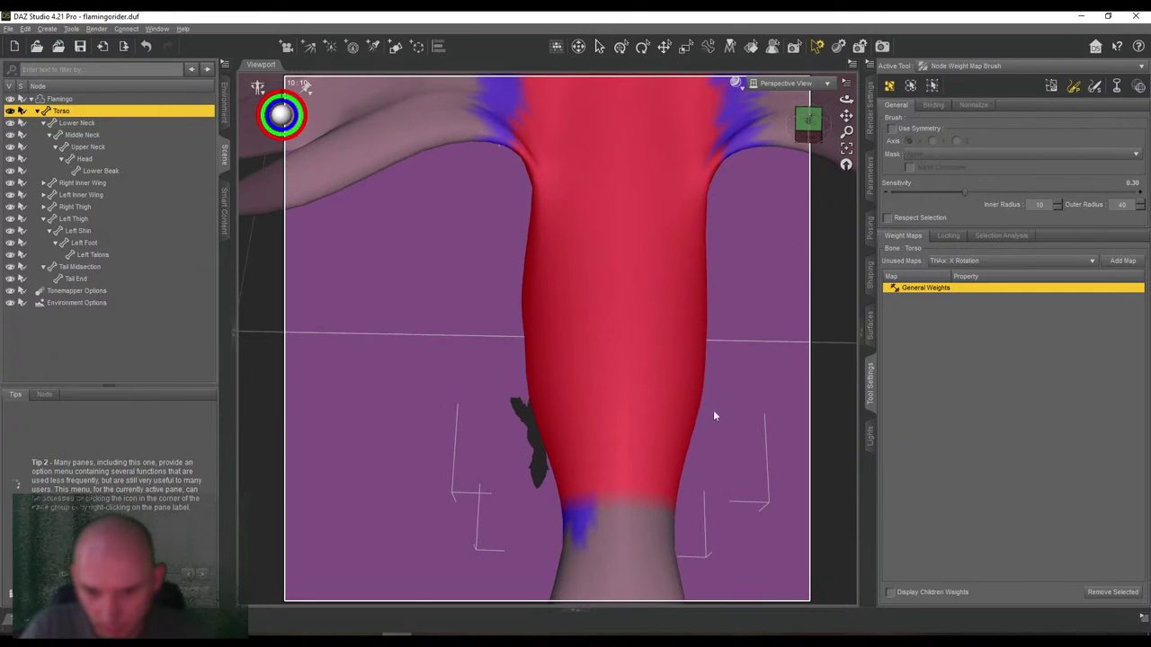
drag(595, 517, 674, 521)
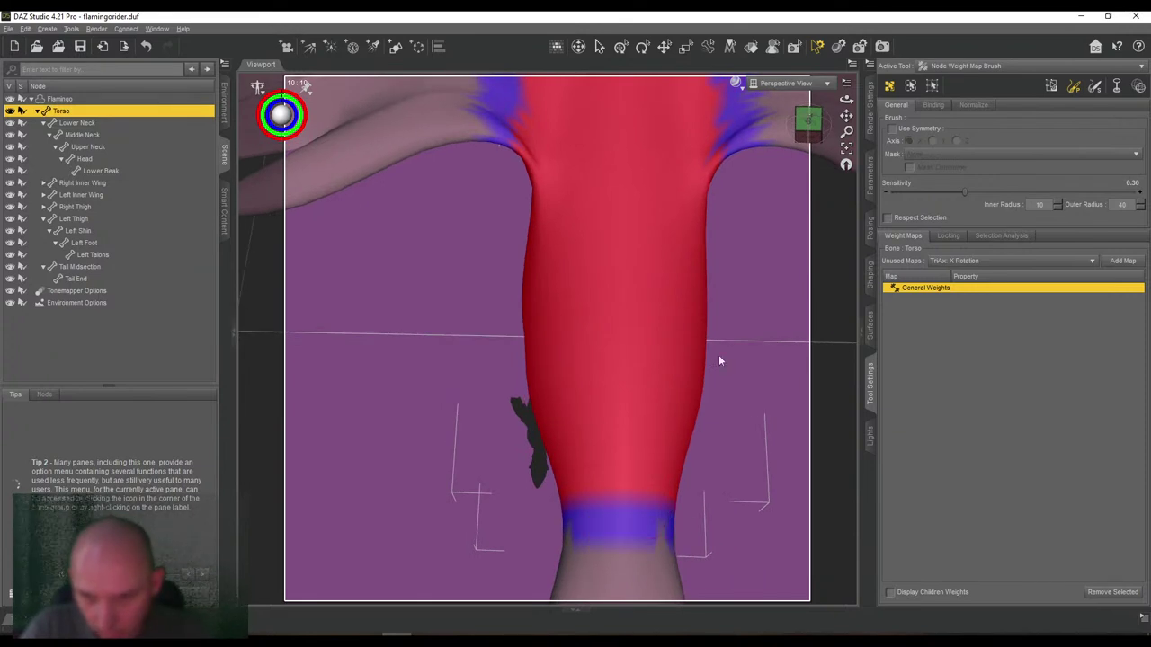
drag(805, 135, 806, 135)
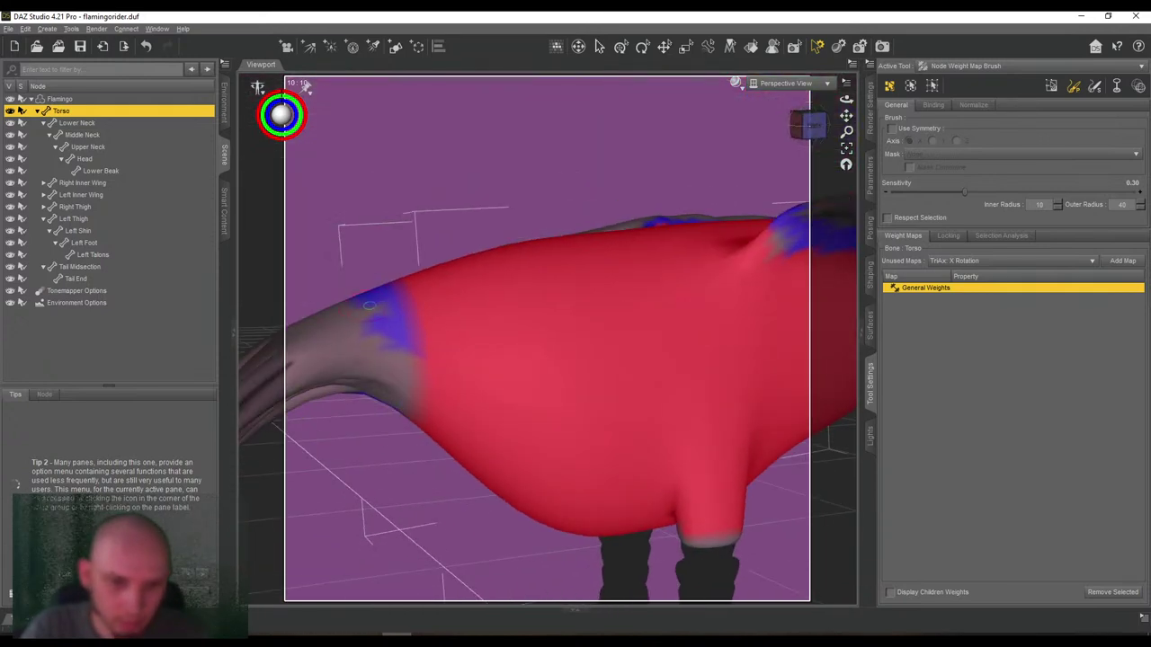
mouse_move(382, 306)
mouse_down()
mouse_move(404, 383)
mouse_move(391, 406)
mouse_up()
click(804, 135)
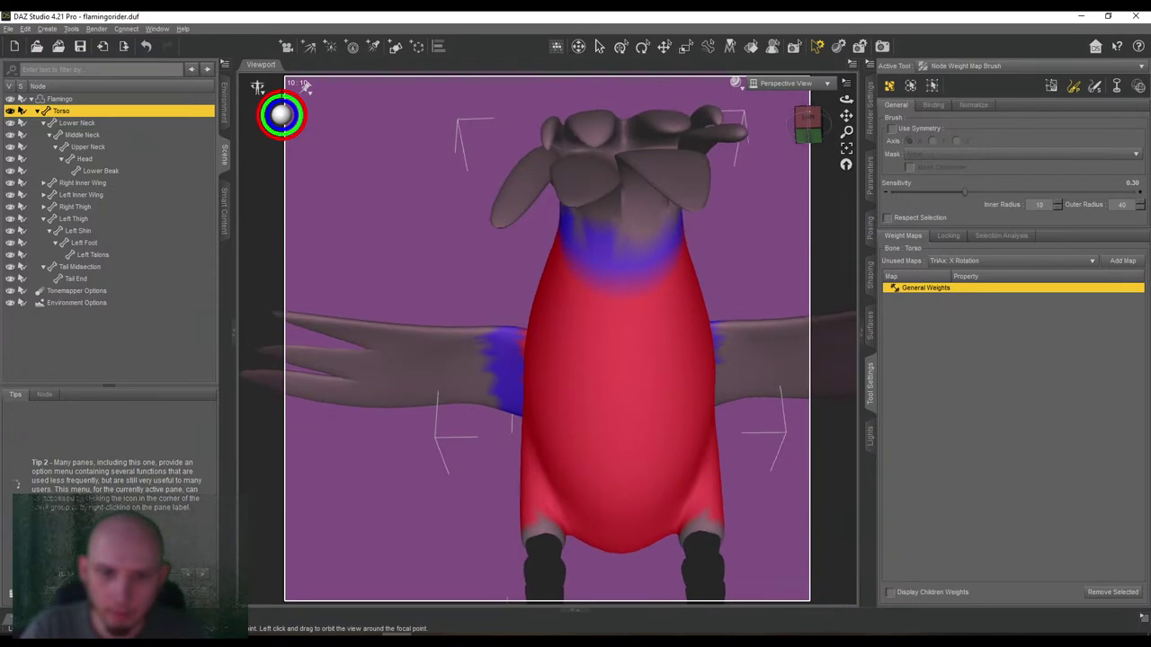
drag(581, 238, 645, 252)
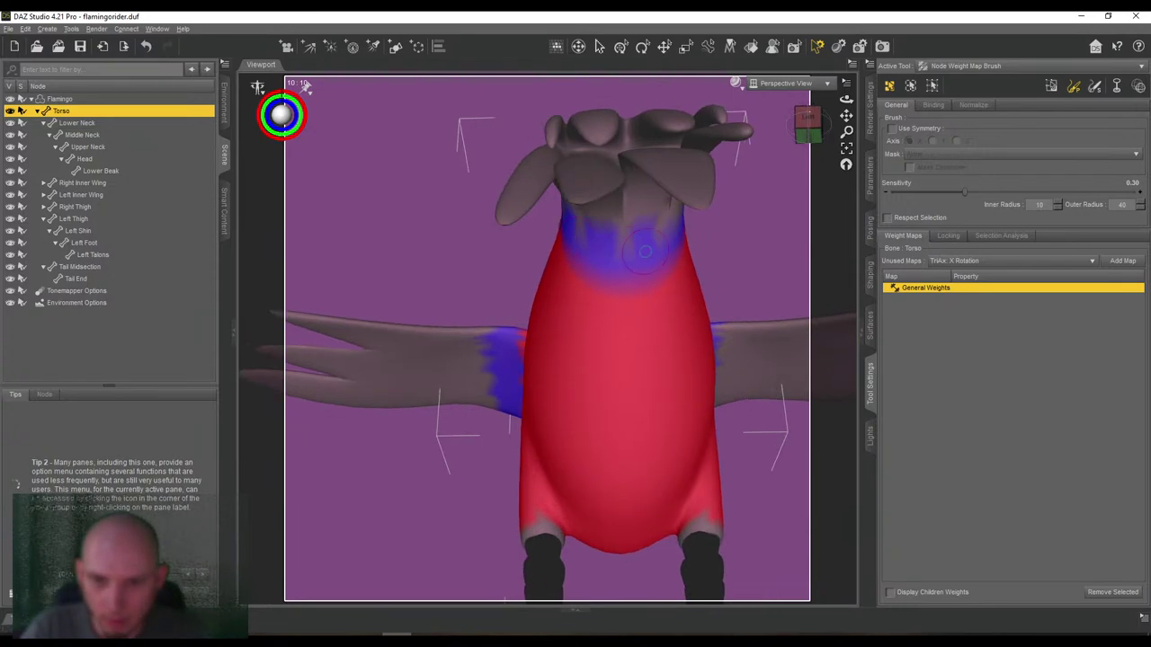
Paint light Lower Neck weights down one side of the body, along the bone's lower border with the torso.
click(809, 134)
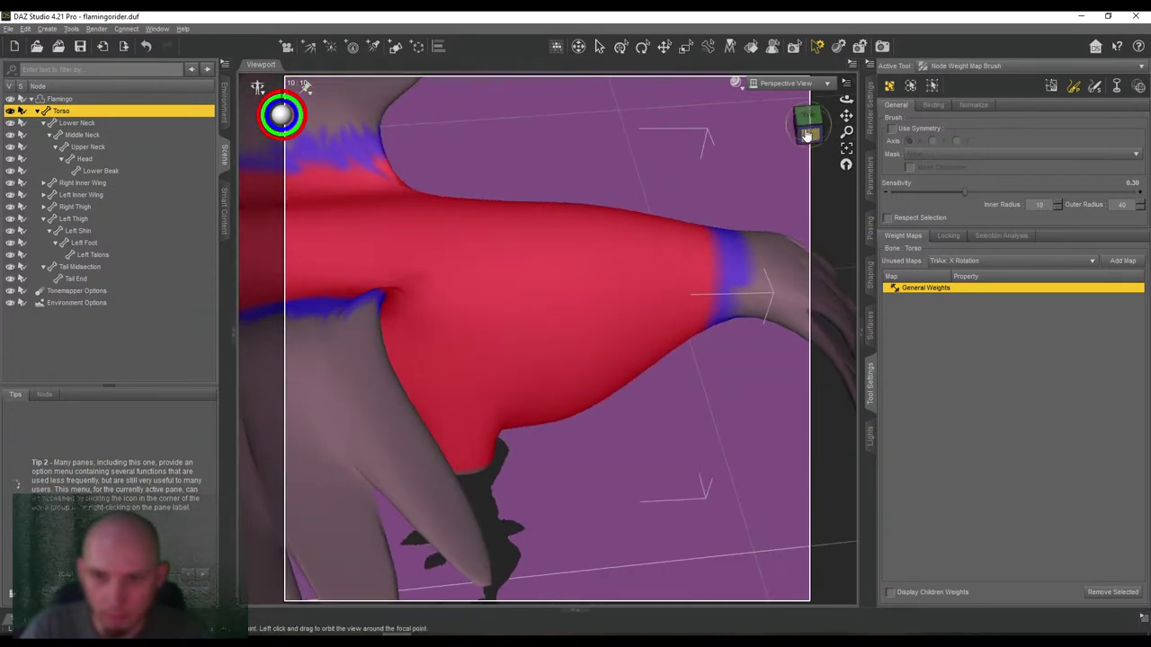
click(807, 135)
drag(845, 115, 1077, 168)
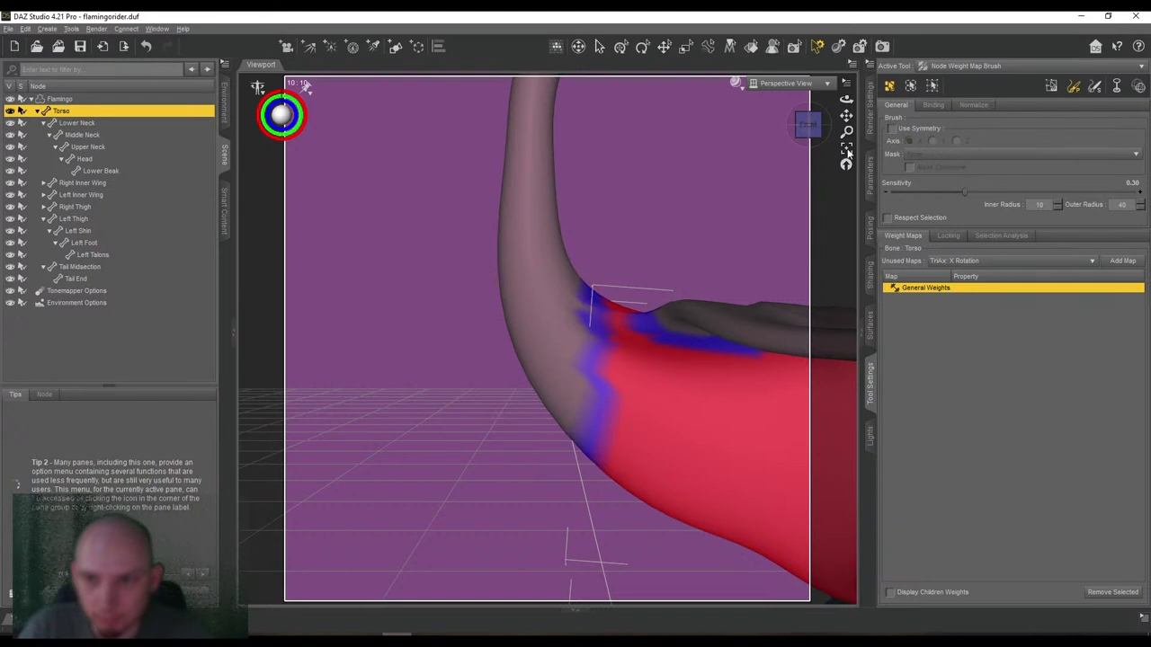
drag(846, 117, 1007, 217)
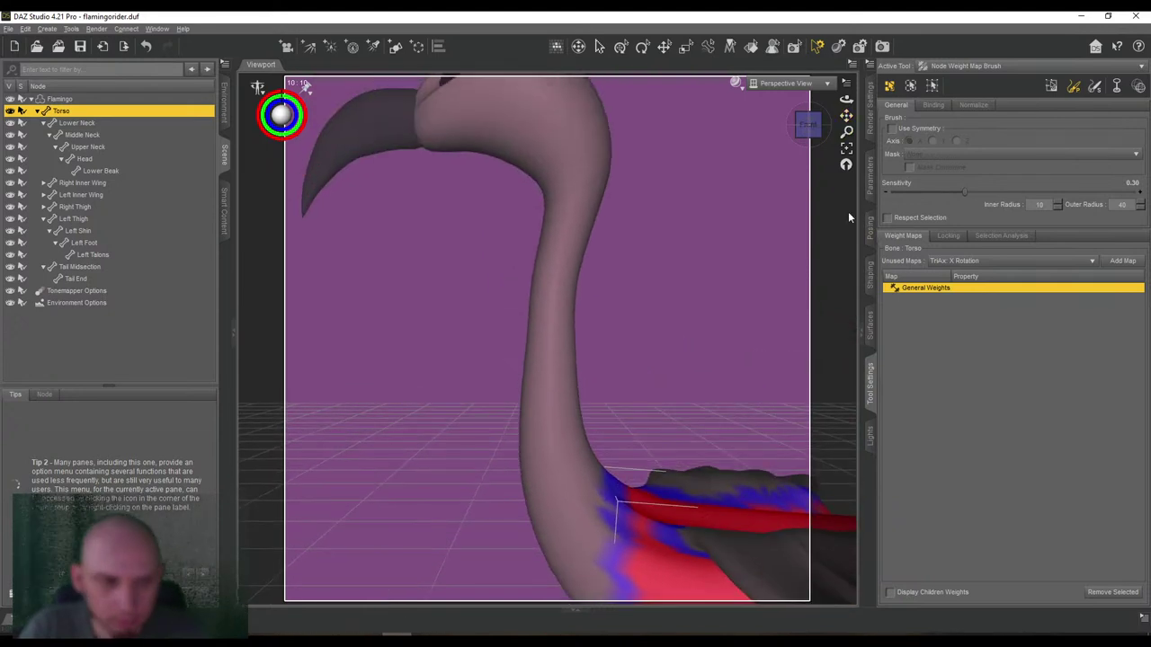
click(86, 123)
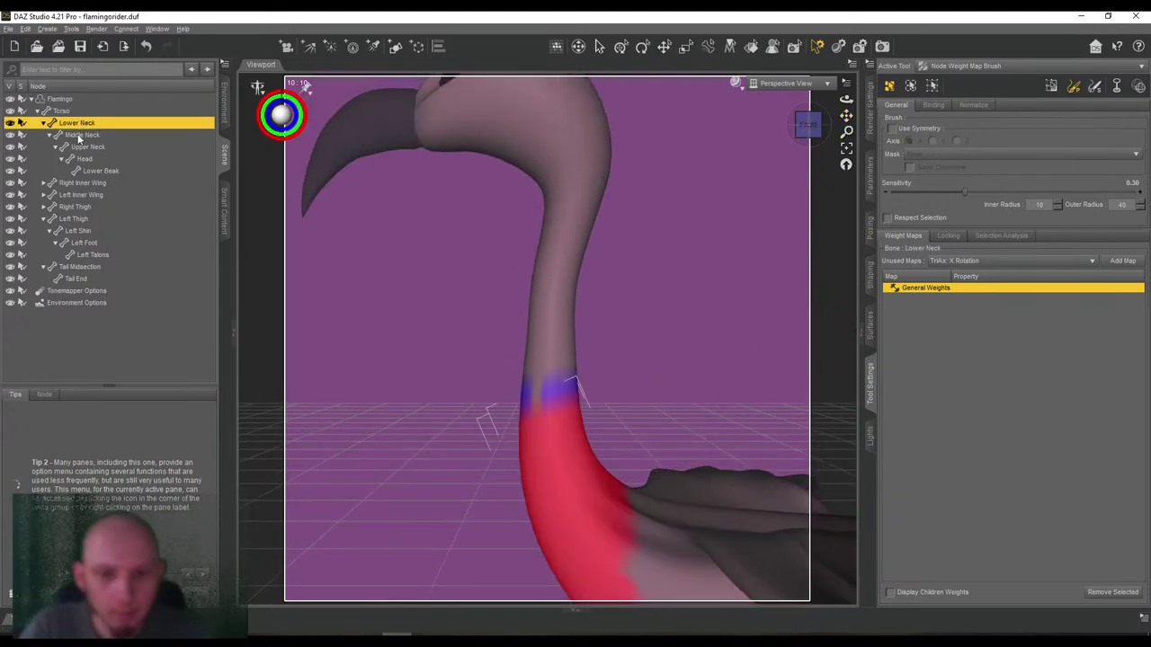
drag(846, 116, 822, 11)
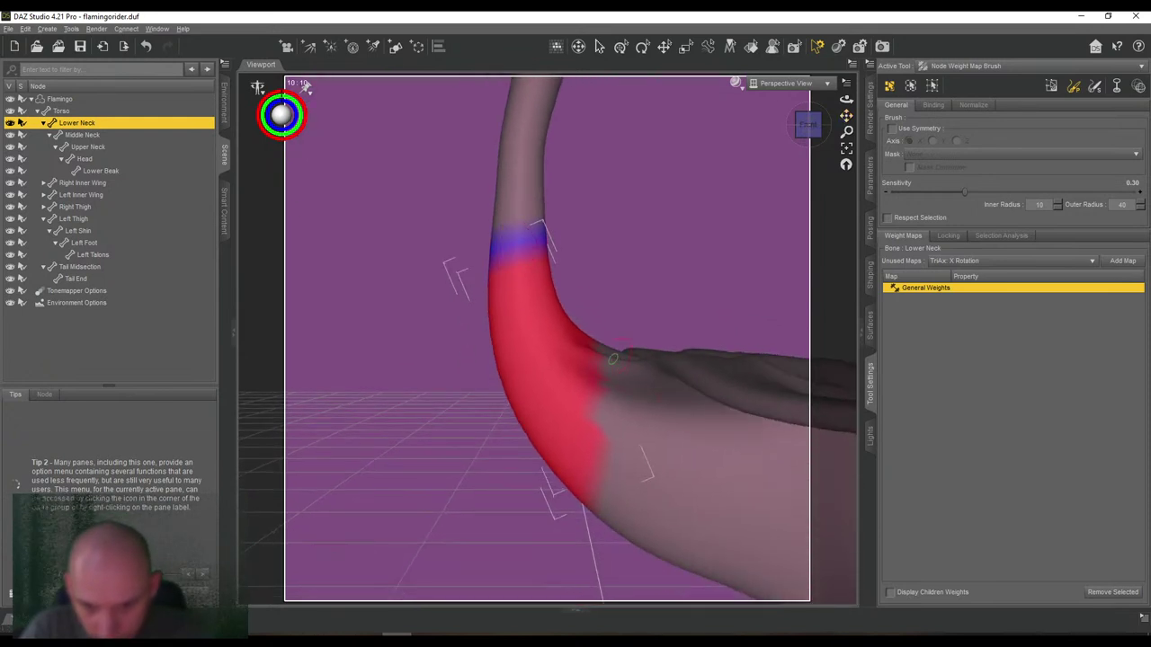
mouse_move(605, 351)
mouse_down()
mouse_move(616, 400)
mouse_move(600, 511)
mouse_up()
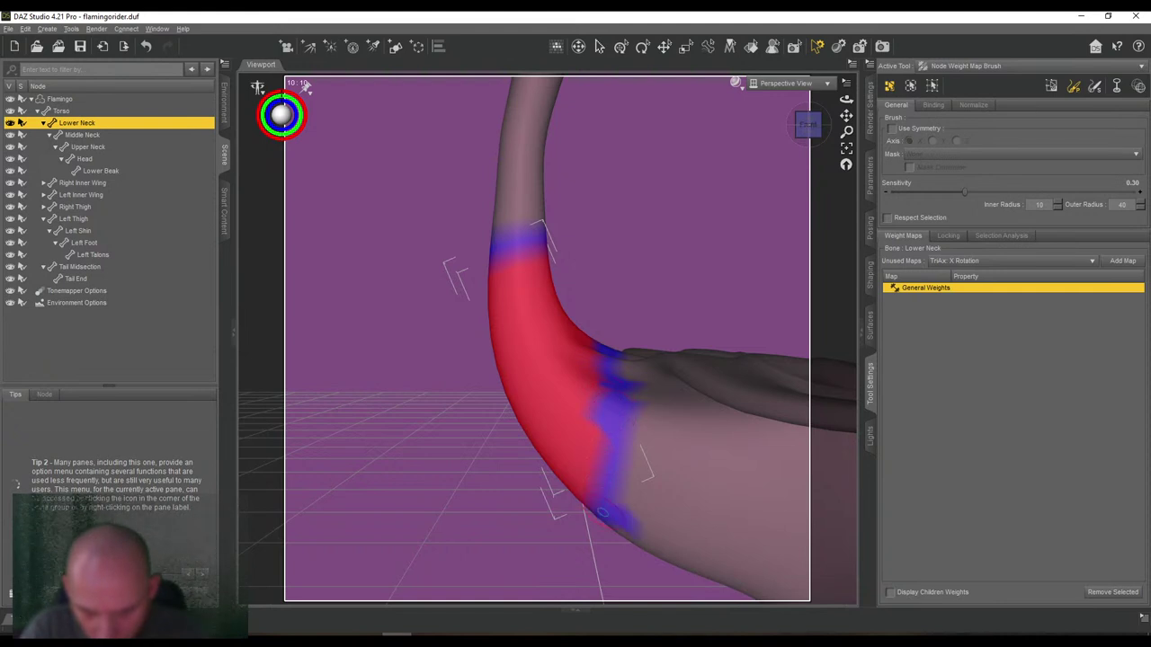
Extend the lower band of light Lower Neck weights across the chest, opposite side and upper back, undoing the stray stroke near the wing.
click(810, 118)
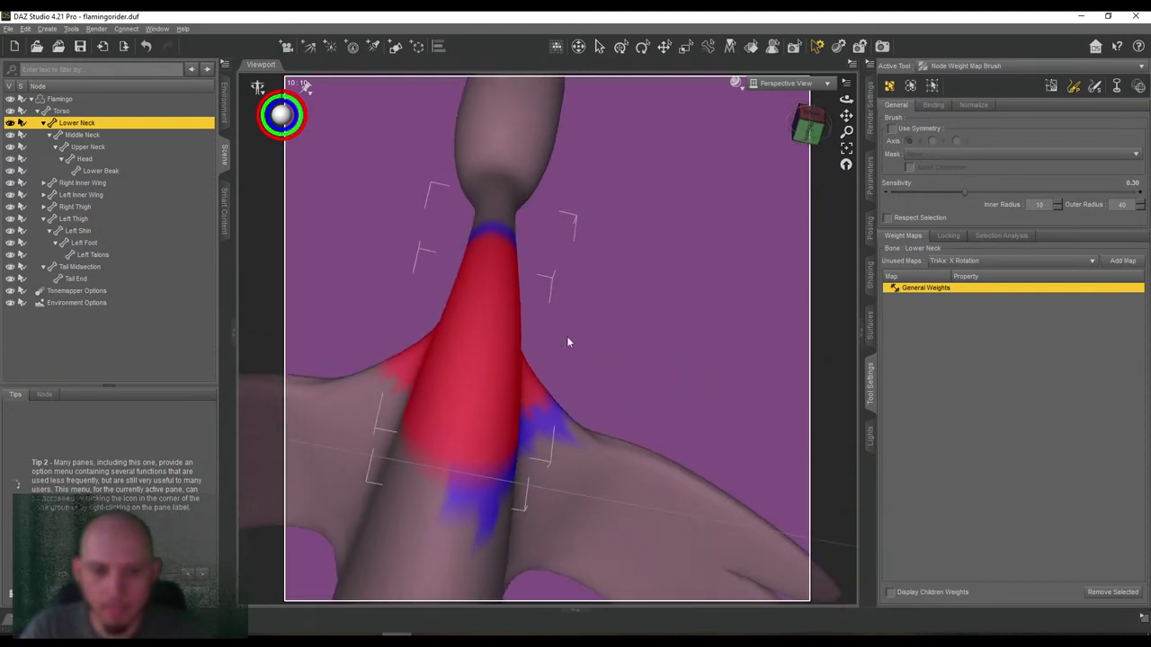
mouse_move(441, 481)
mouse_down()
mouse_move(378, 436)
mouse_move(379, 414)
mouse_up()
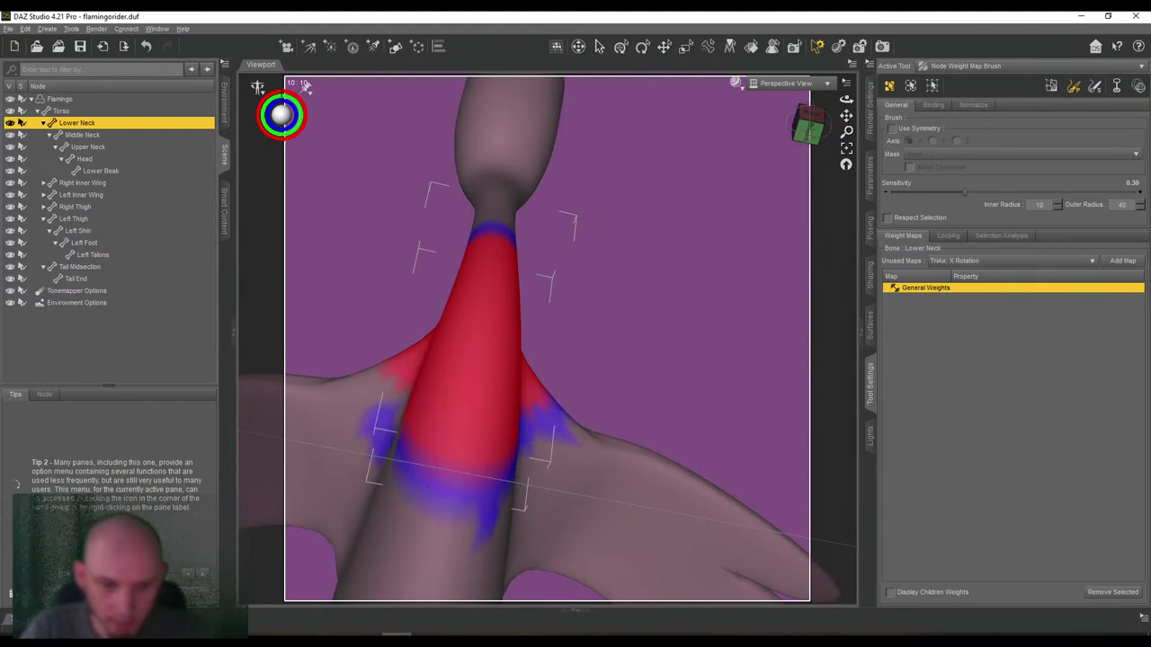
key(ctrl+z)
drag(802, 144, 809, 146)
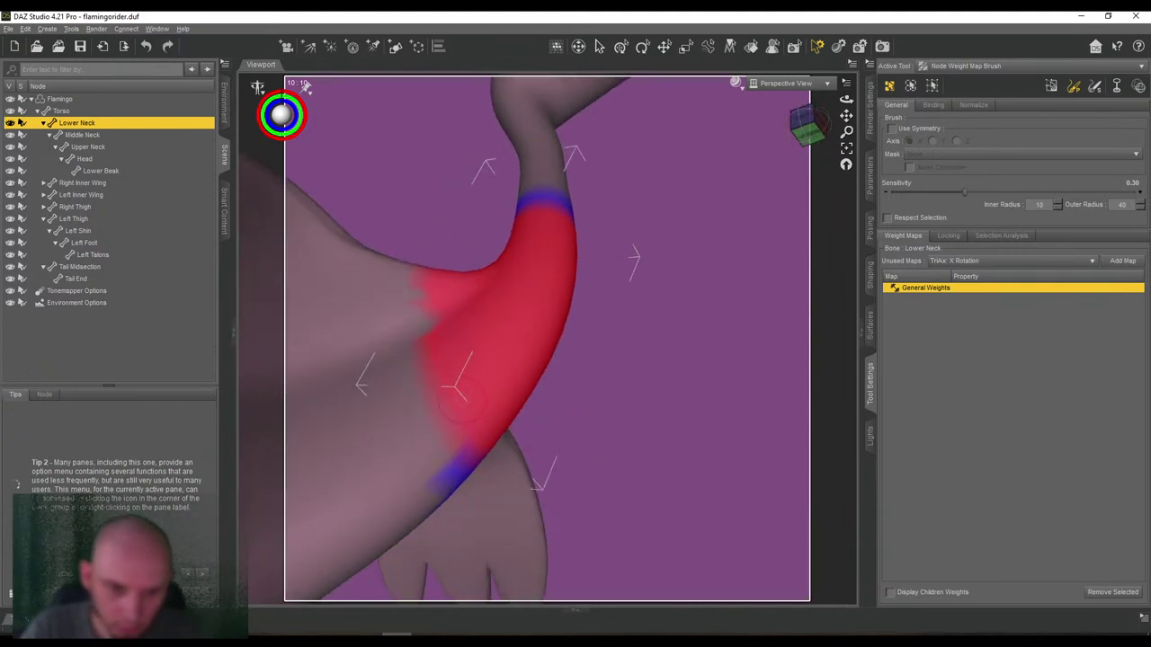
mouse_move(442, 456)
mouse_down()
mouse_move(413, 387)
mouse_move(416, 285)
mouse_up()
drag(805, 129, 874, 190)
mouse_move(800, 106)
mouse_down()
mouse_move(746, 404)
mouse_move(634, 379)
mouse_move(550, 385)
mouse_up()
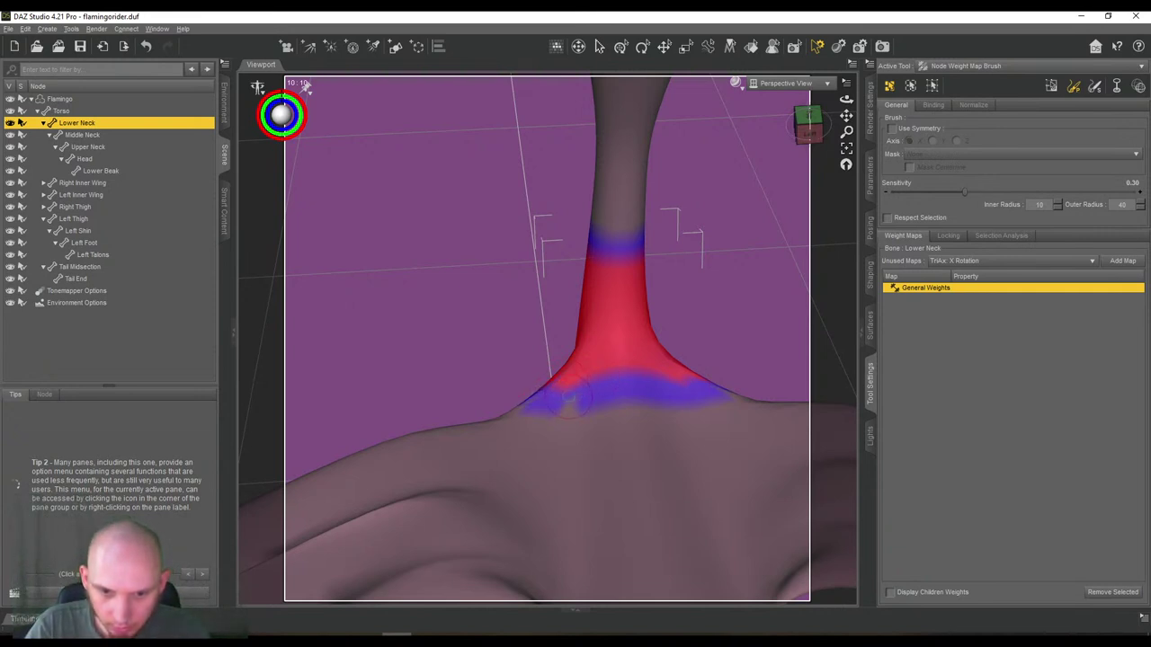
Paint a band of light Middle Neck weights all around the neck, along the bone's upper border with the upper neck.
scroll(708, 197, down, 2)
drag(800, 118, 750, 118)
click(808, 133)
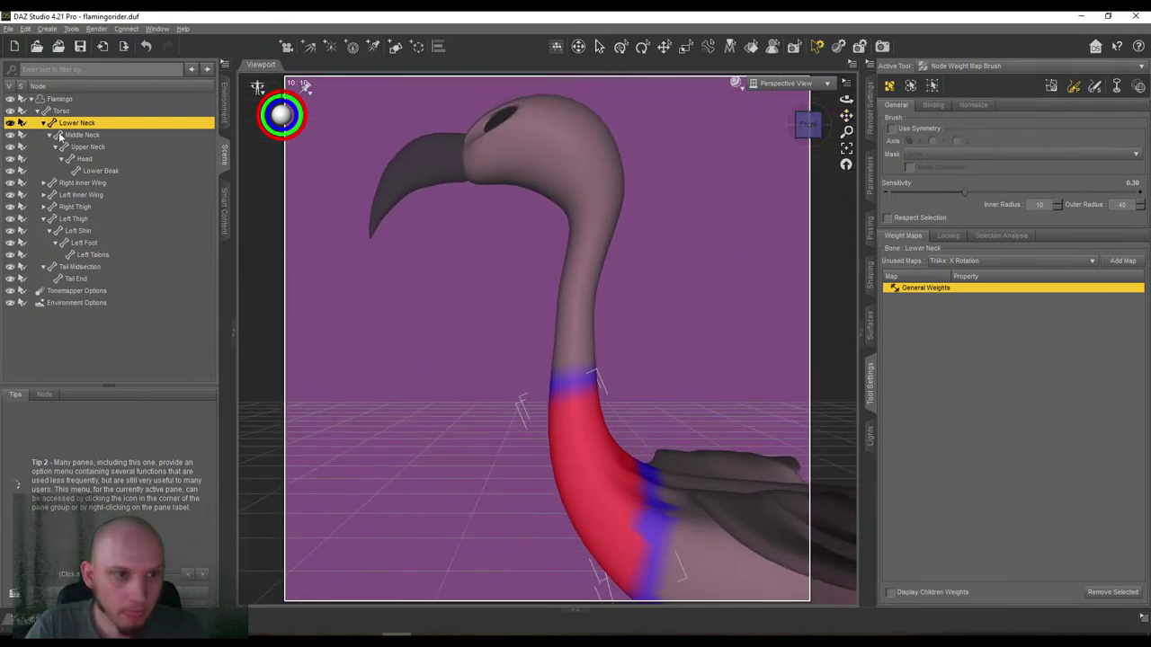
click(81, 135)
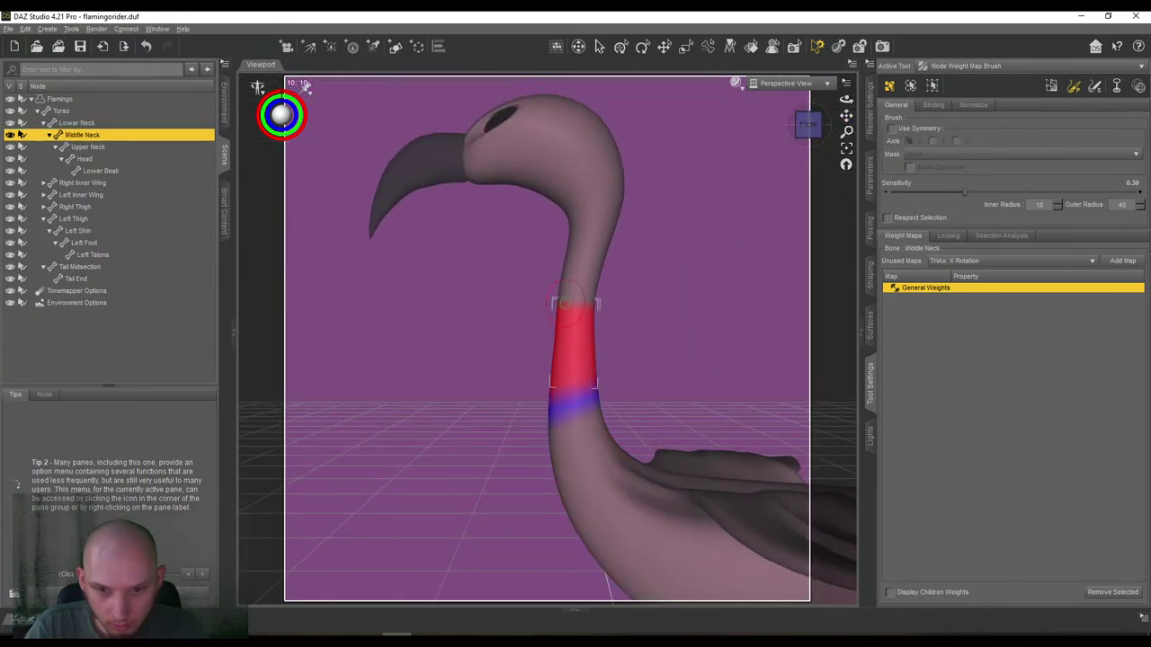
drag(567, 303, 575, 304)
drag(797, 133, 797, 147)
drag(508, 294, 475, 289)
drag(791, 134, 829, 137)
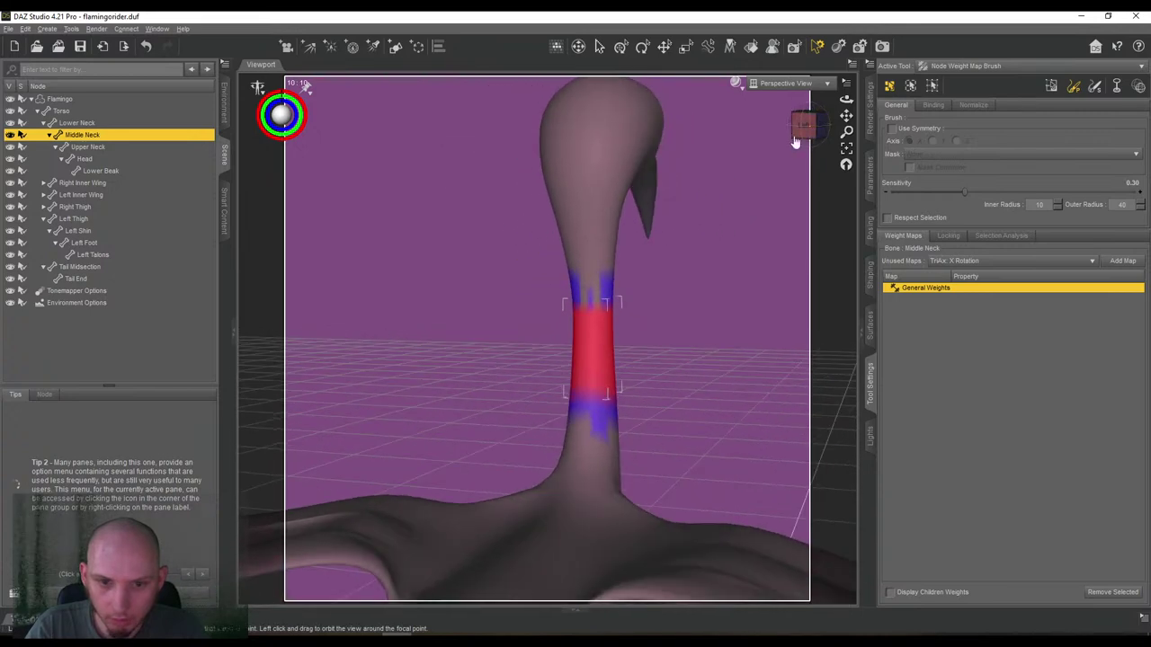
drag(593, 290, 586, 289)
mouse_move(799, 129)
mouse_down()
mouse_move(829, 135)
mouse_move(821, 130)
mouse_up()
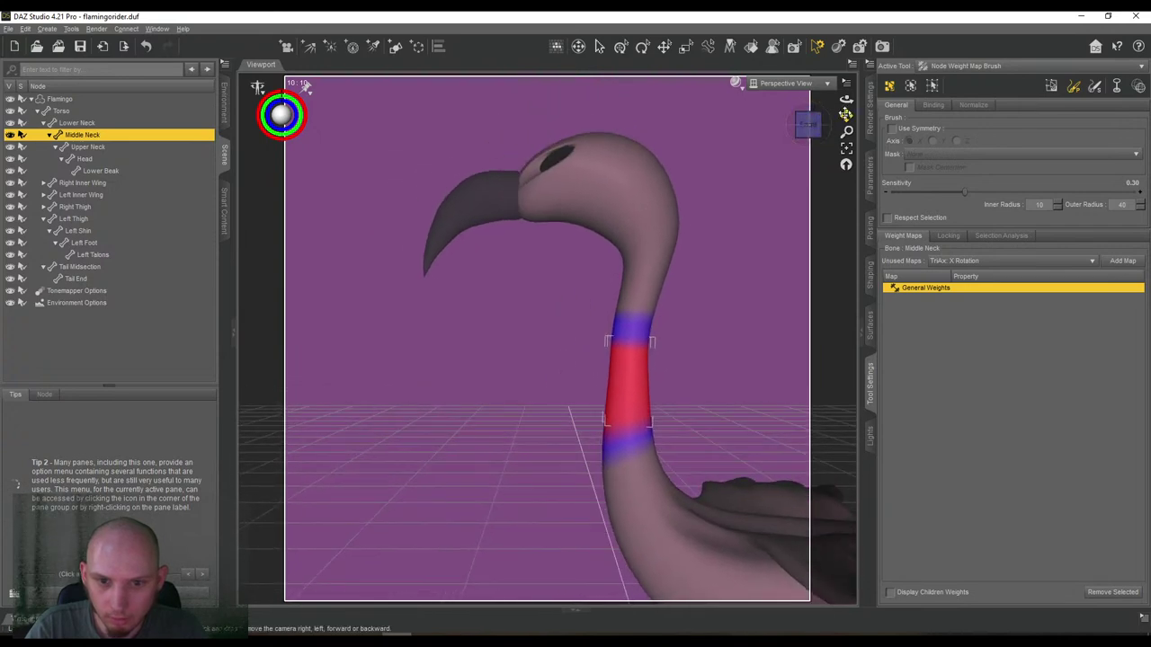
Paint a band of light Upper Neck weights all around the neck, just below the bone's red area.
click(99, 149)
drag(614, 345, 615, 341)
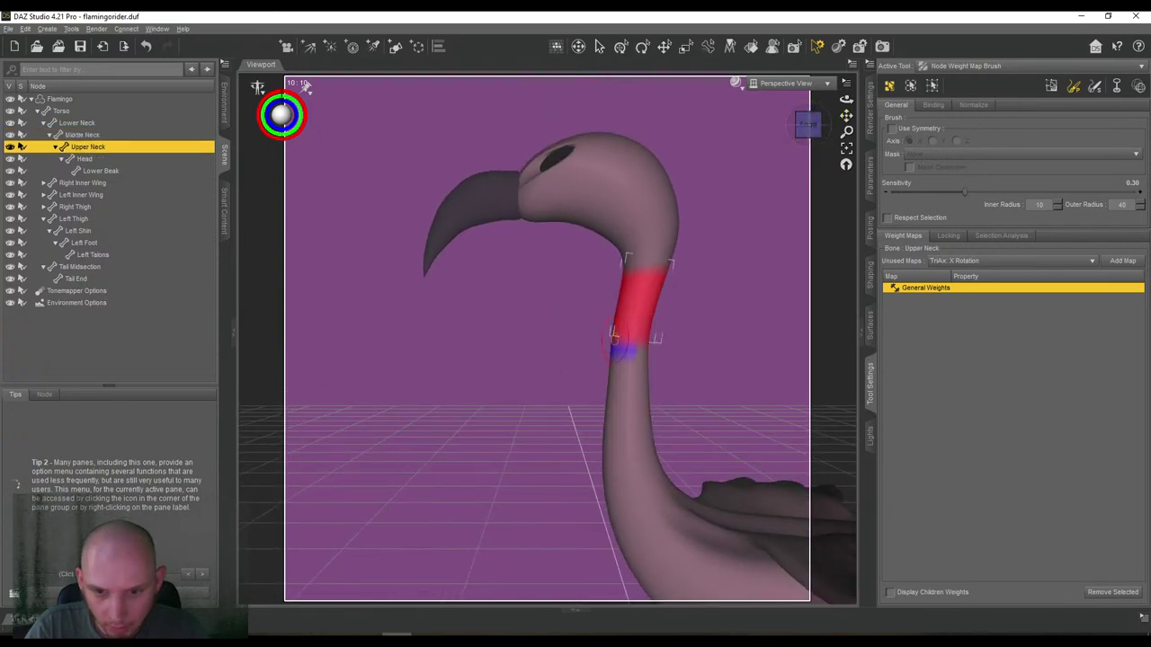
drag(803, 132, 803, 133)
drag(464, 347, 450, 362)
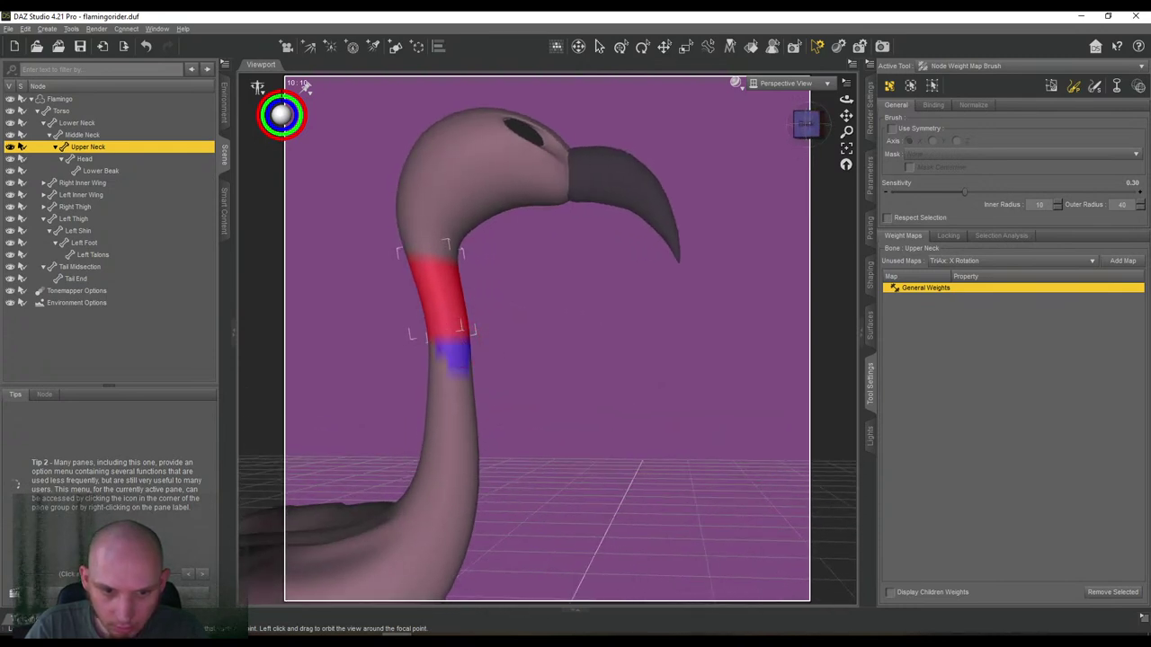
drag(805, 125, 829, 129)
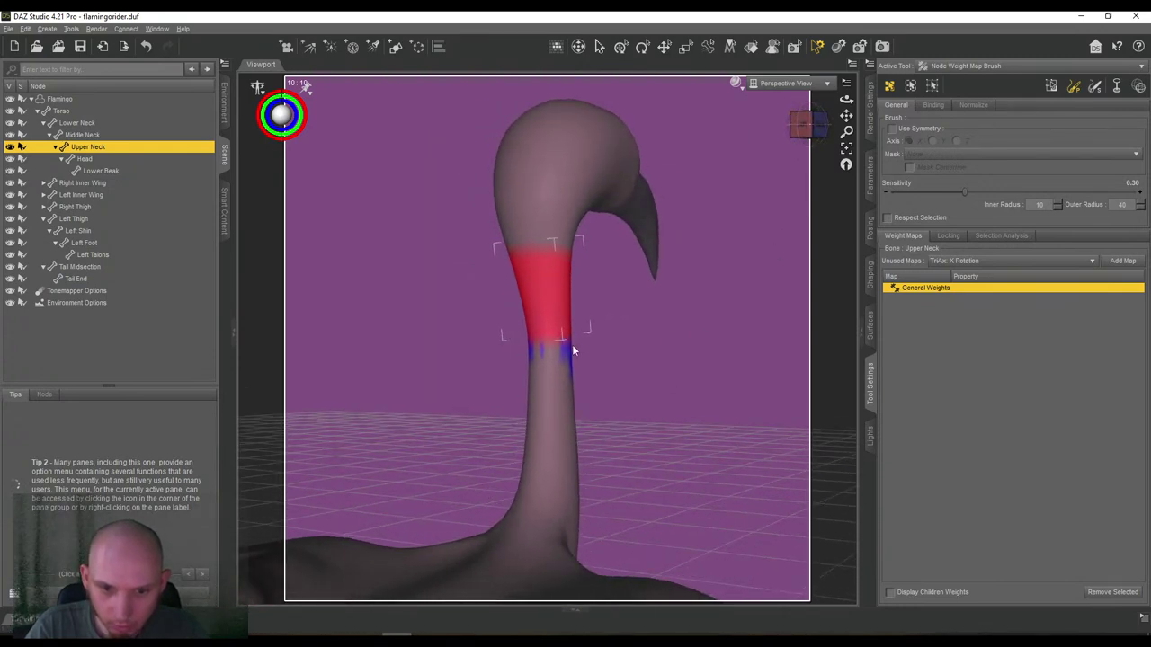
drag(558, 354, 537, 345)
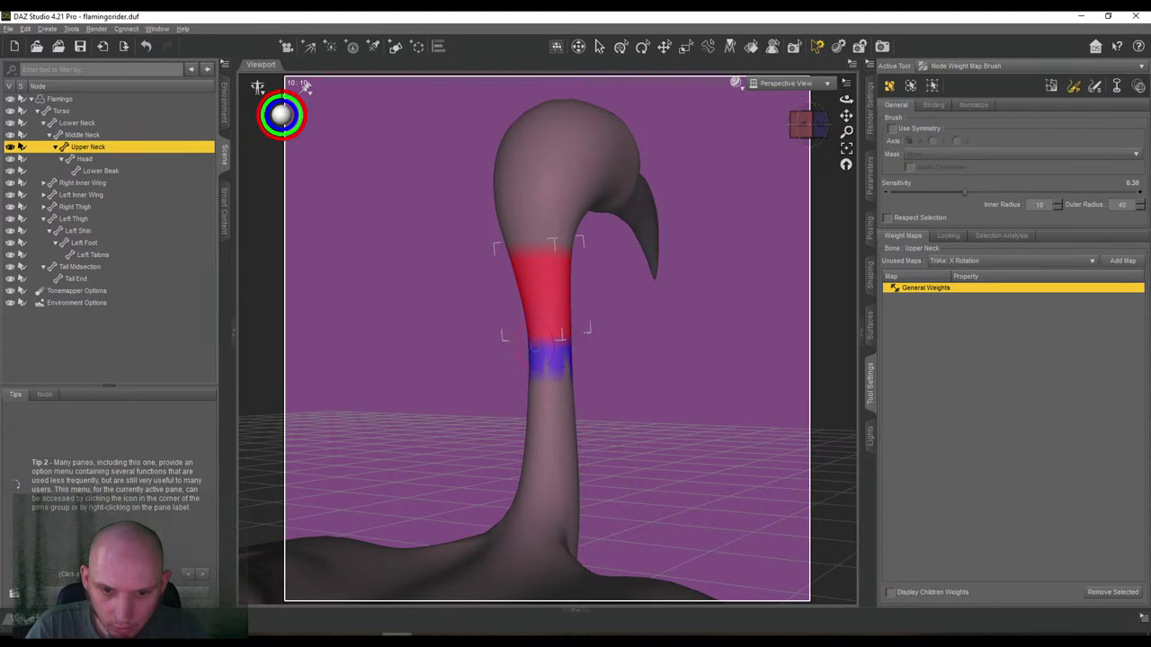
Paint a band of light Head weights all around the top of the neck, directly beneath the head.
click(78, 158)
click(821, 125)
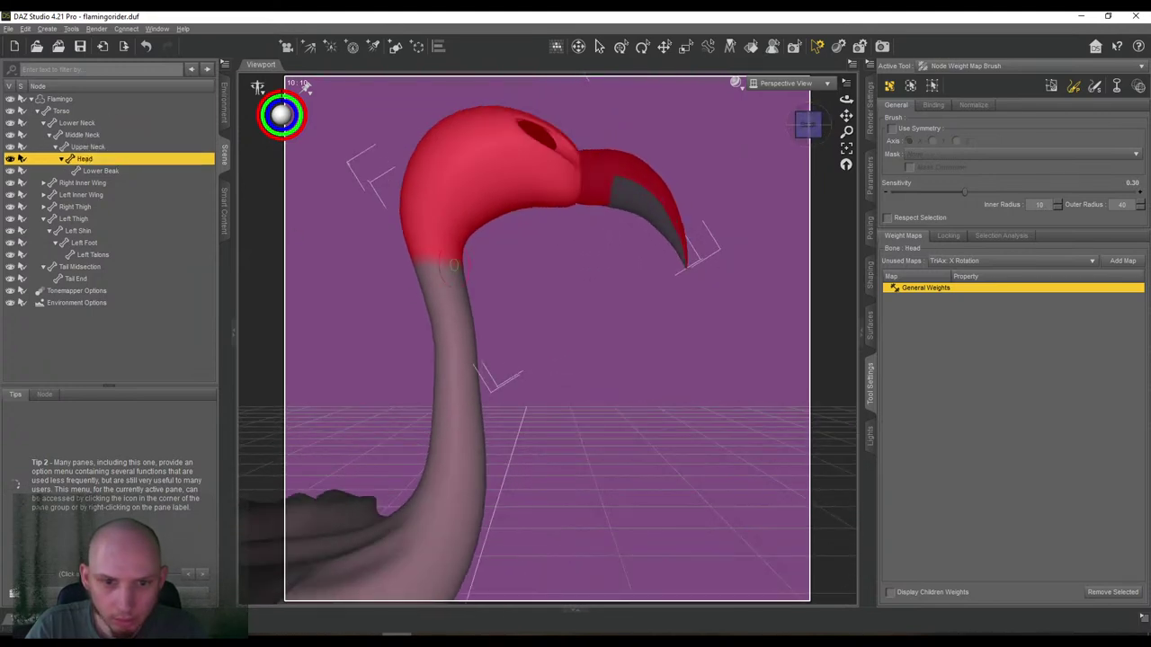
drag(455, 265, 422, 264)
mouse_move(808, 125)
mouse_down()
mouse_move(942, 131)
mouse_move(803, 125)
mouse_up()
drag(676, 270, 629, 279)
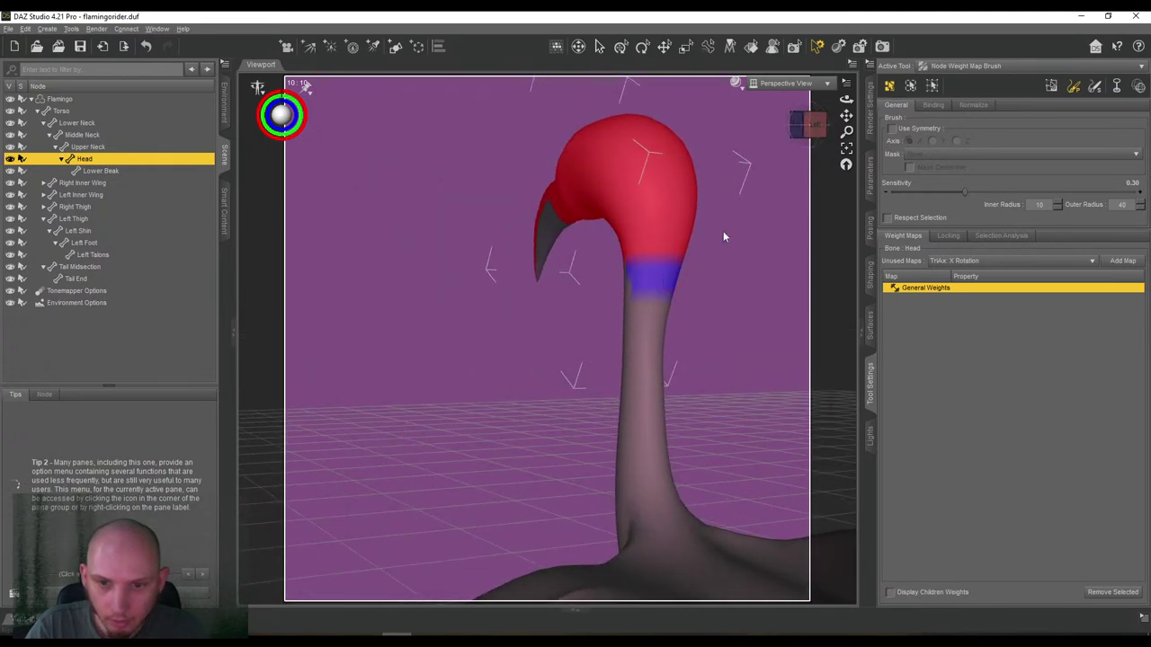
mouse_move(795, 137)
mouse_down()
mouse_move(809, 116)
mouse_move(803, 125)
mouse_up()
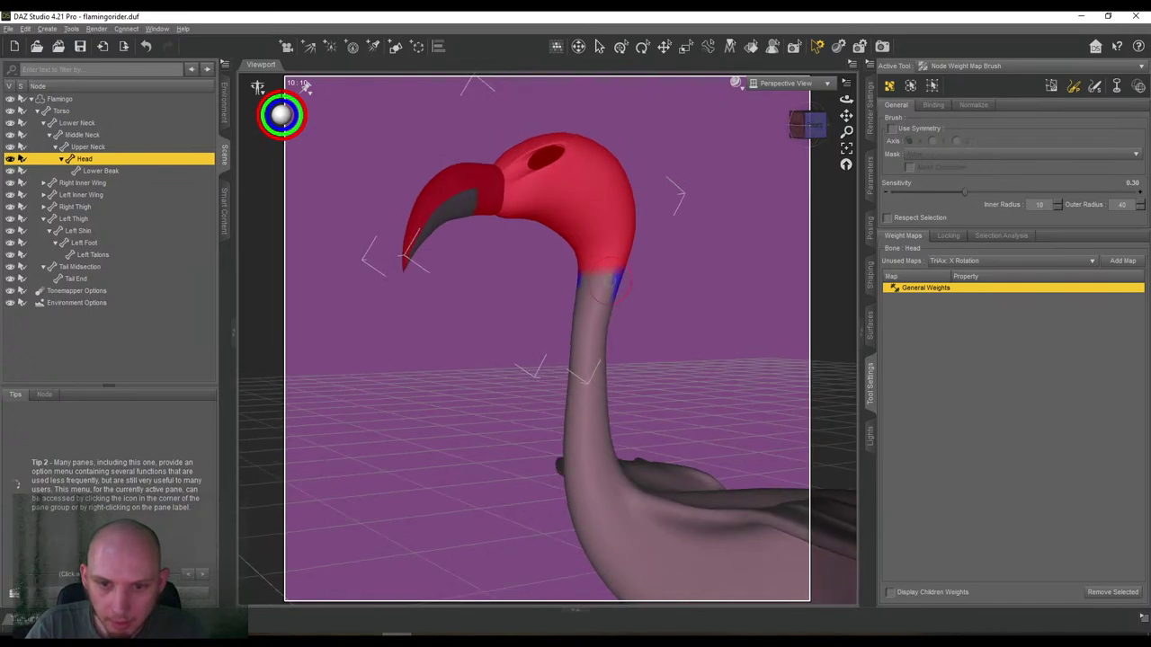
drag(614, 285, 599, 276)
click(812, 126)
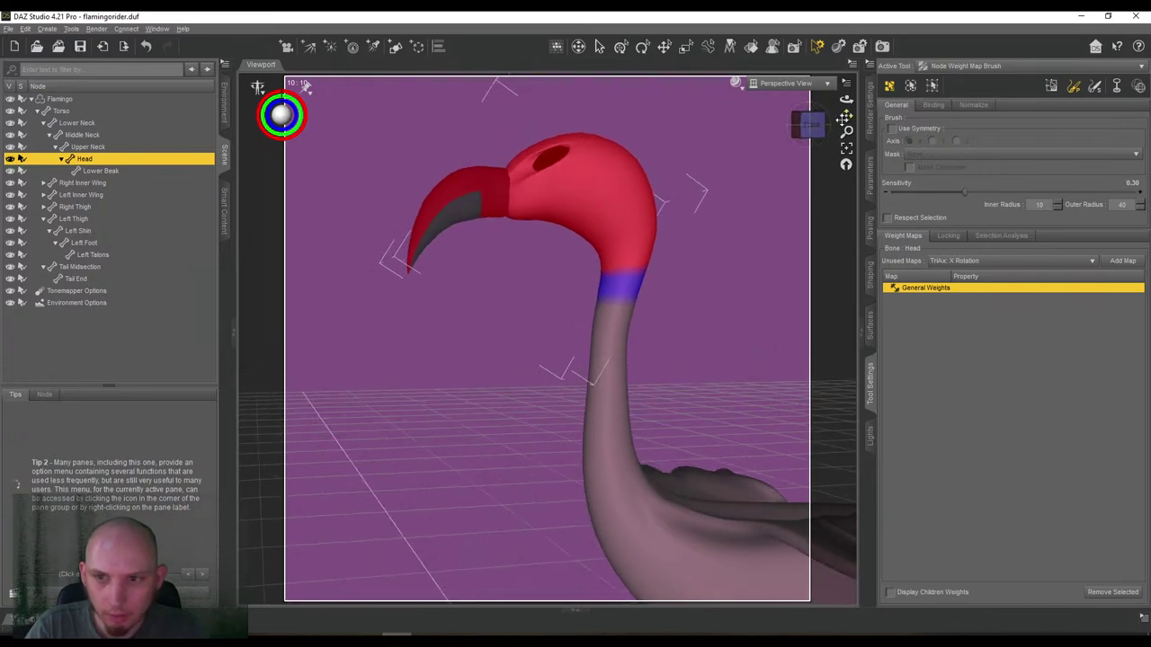
Dab light Head weights at the lower beak's hinge and paint light Lower Beak weights on both sides of the beak's base.
mouse_move(846, 116)
mouse_down()
mouse_move(880, 138)
mouse_move(845, 116)
mouse_up()
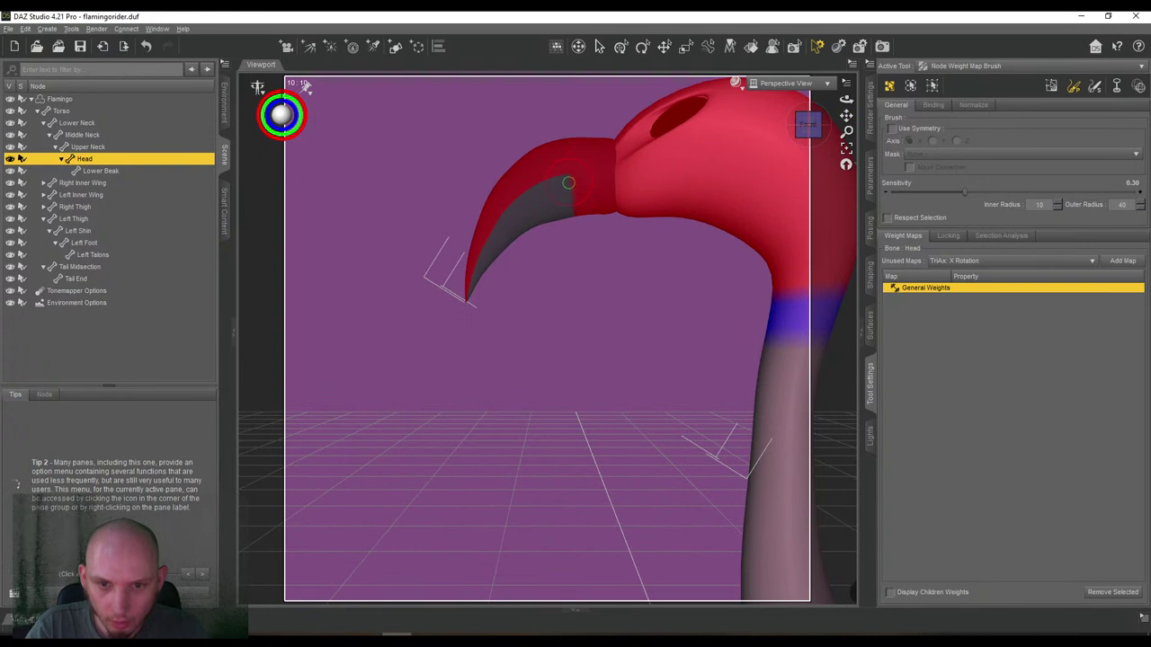
drag(571, 180, 578, 179)
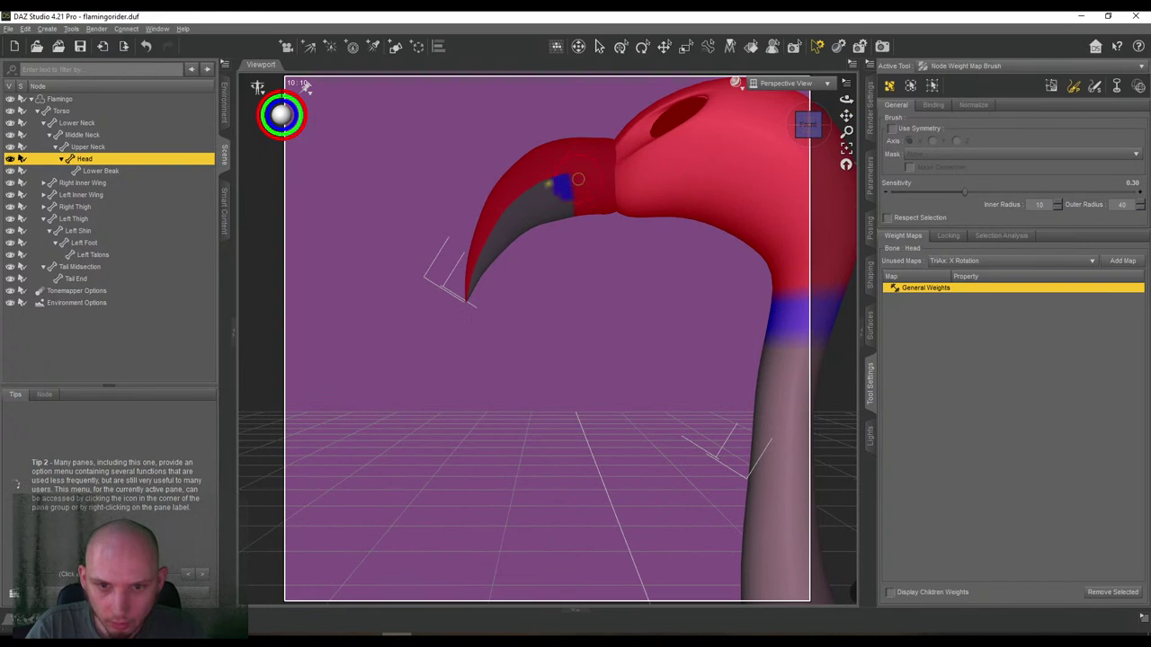
click(99, 170)
mouse_move(575, 182)
mouse_down()
mouse_move(582, 175)
mouse_move(586, 196)
mouse_up()
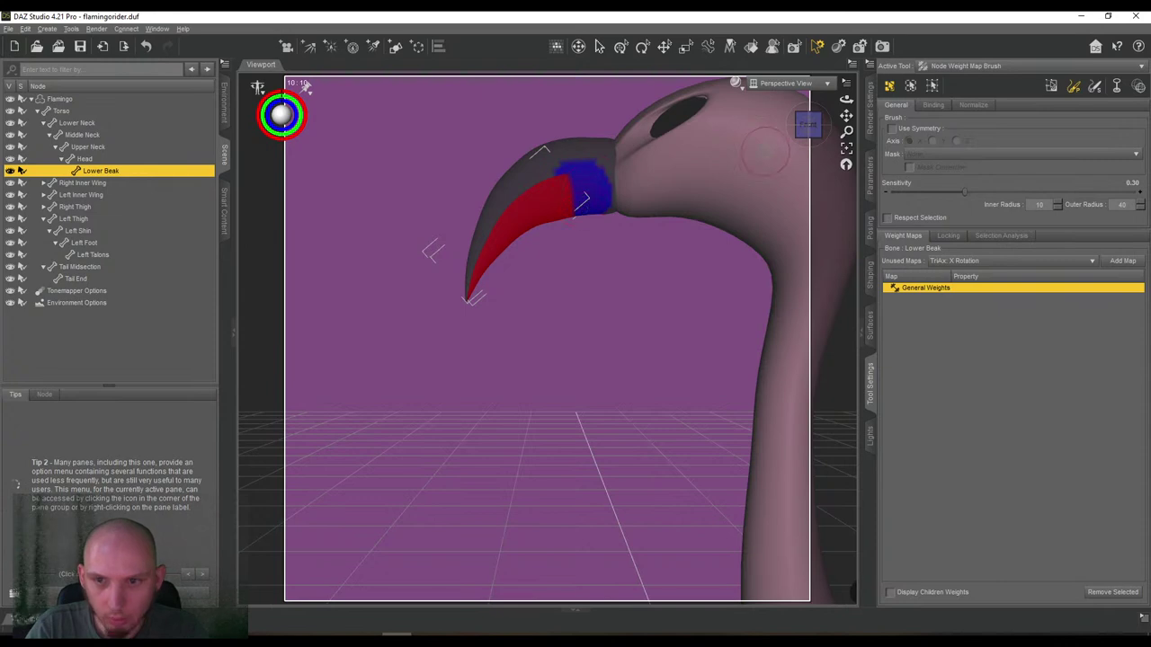
drag(807, 126, 908, 126)
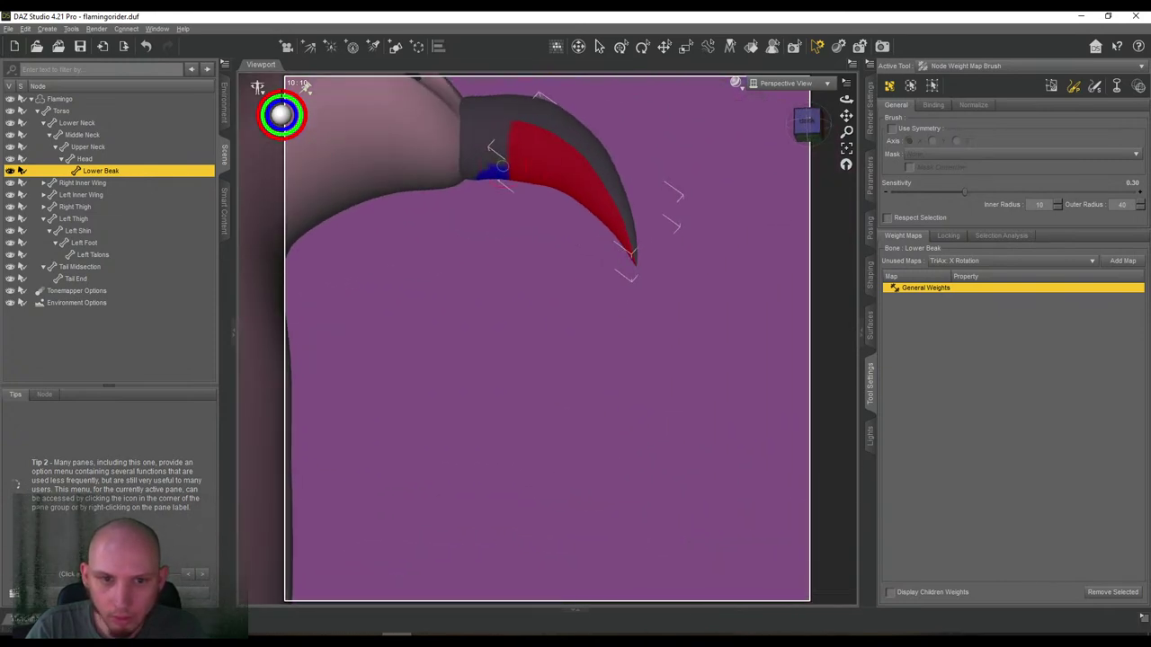
drag(495, 141, 471, 168)
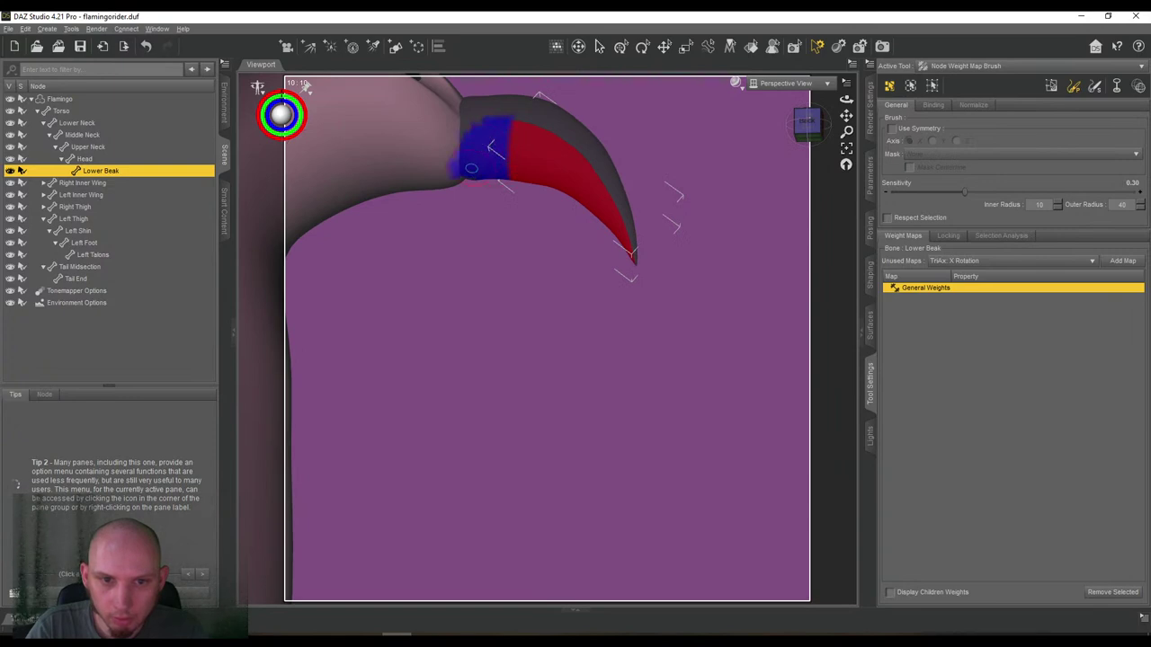
drag(807, 124, 846, 117)
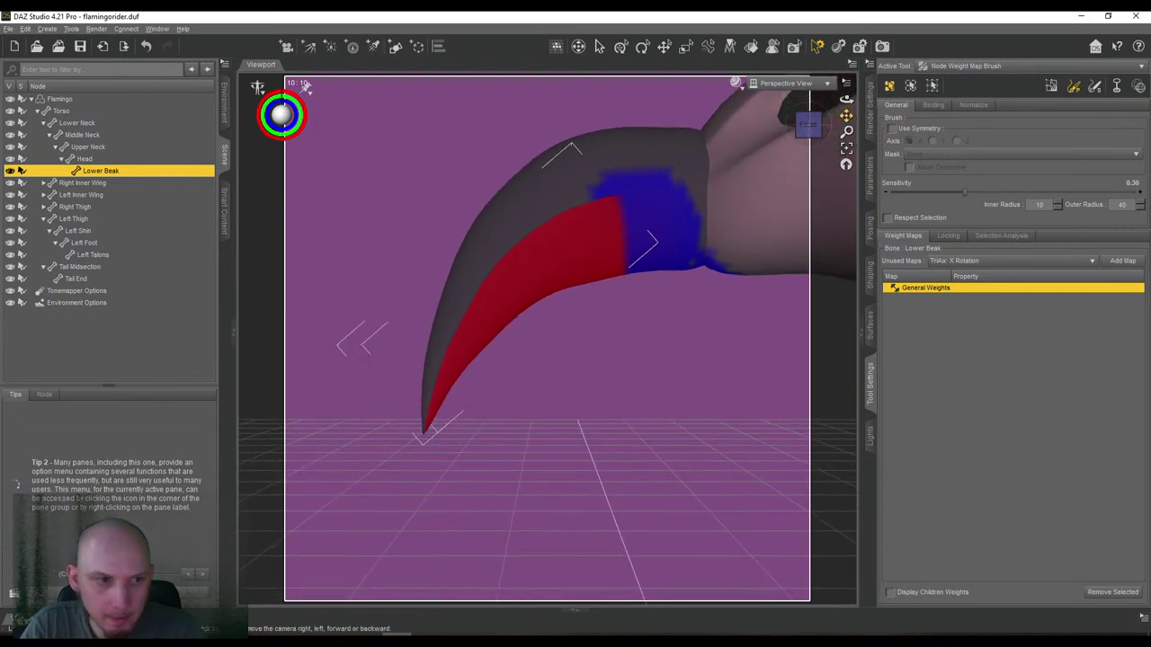
Swing the lower beak open with a Z Rotate of about 68 and set the Node Weight Map Brush sensitivity to 1.00.
click(873, 231)
drag(1053, 131, 1076, 154)
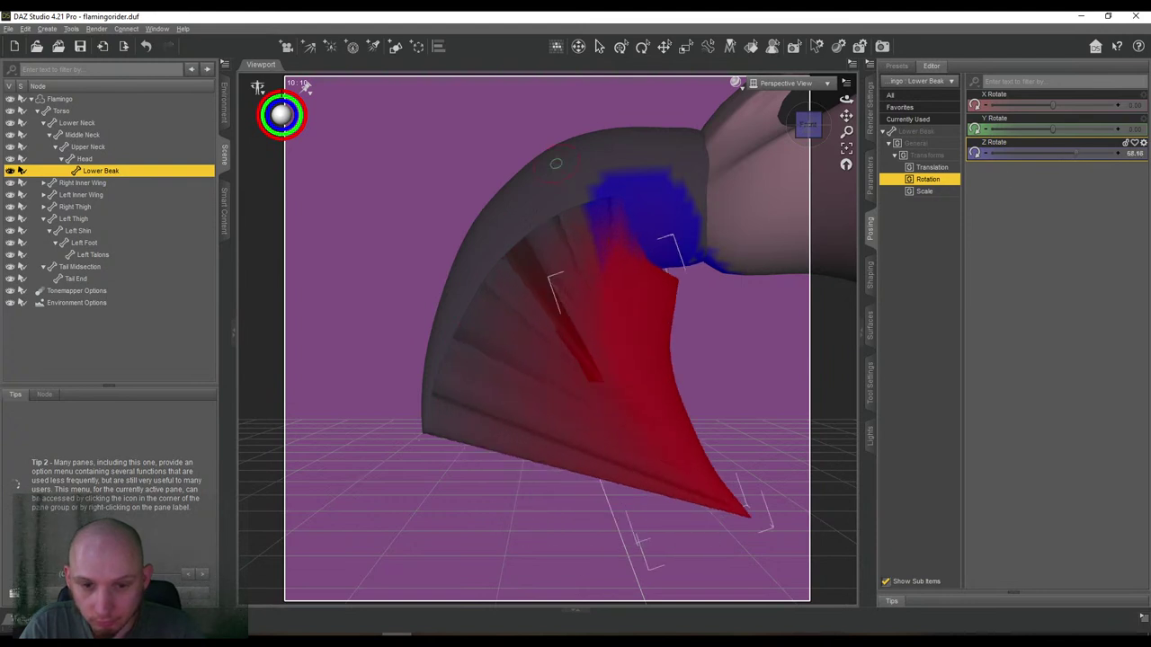
click(870, 334)
click(871, 382)
click(957, 67)
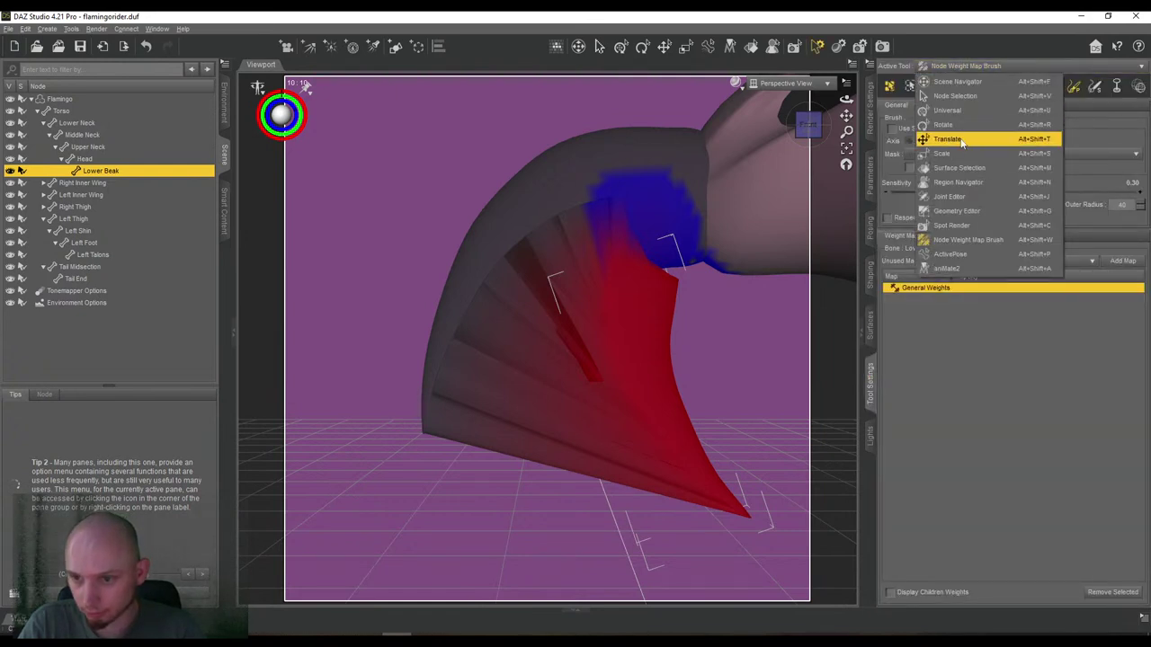
click(958, 240)
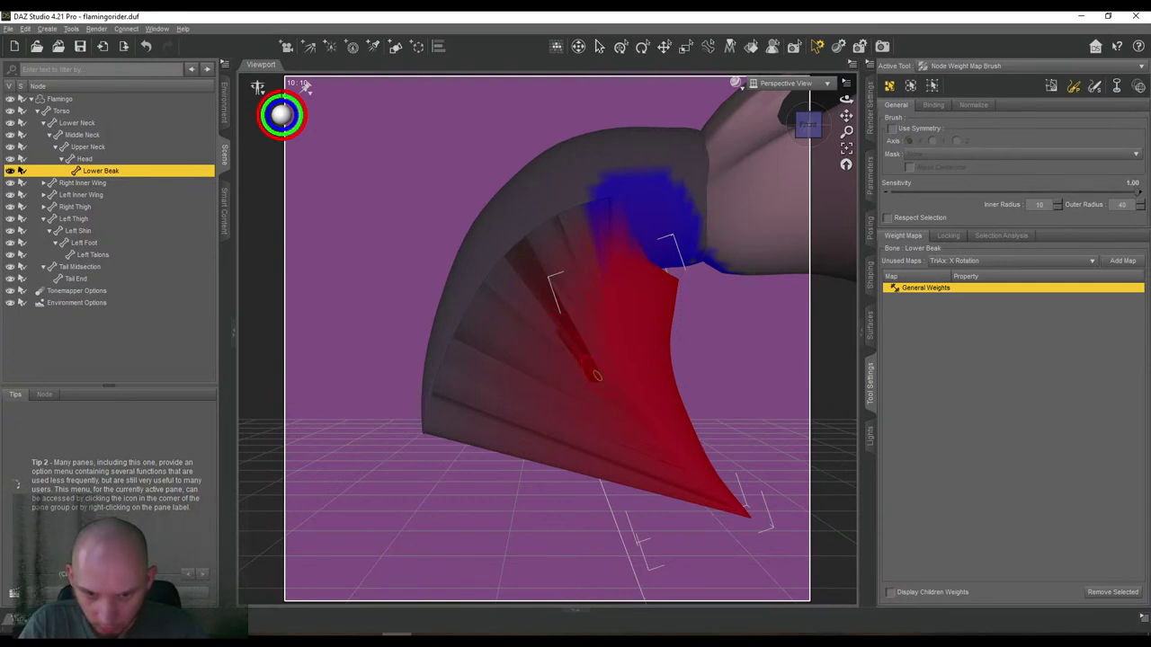
mouse_move(795, 135)
mouse_down()
mouse_move(814, 116)
mouse_move(806, 123)
mouse_up()
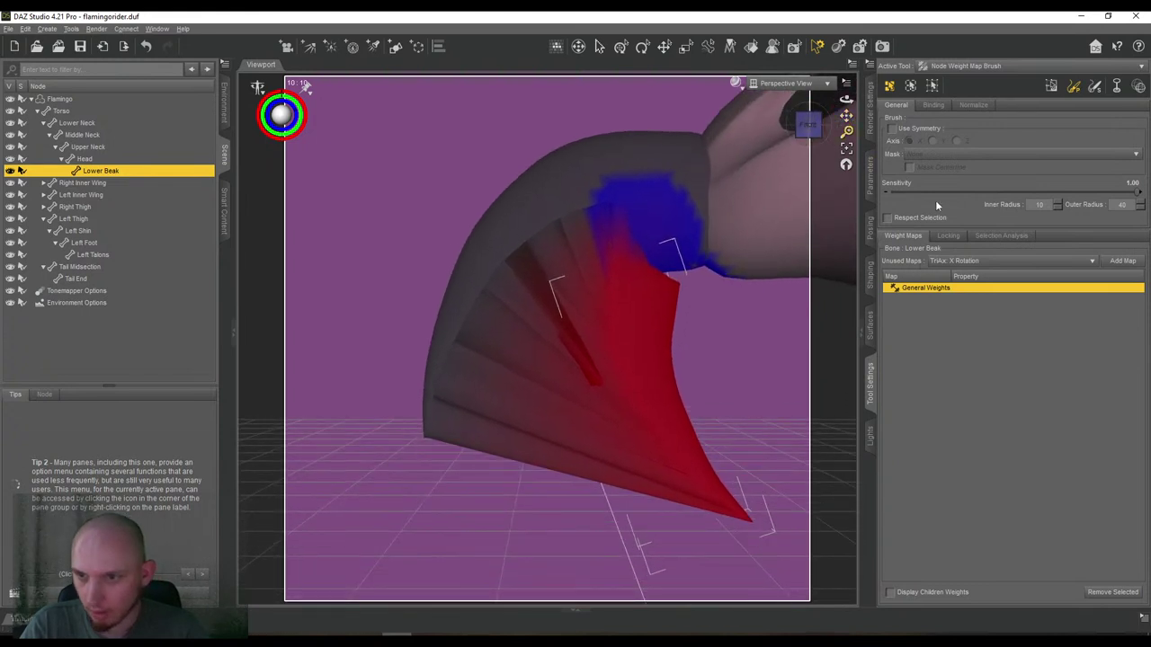
Switch to the Geometry Editor, highlight the Head face group and change the selection mode for picking beak polygons.
click(926, 65)
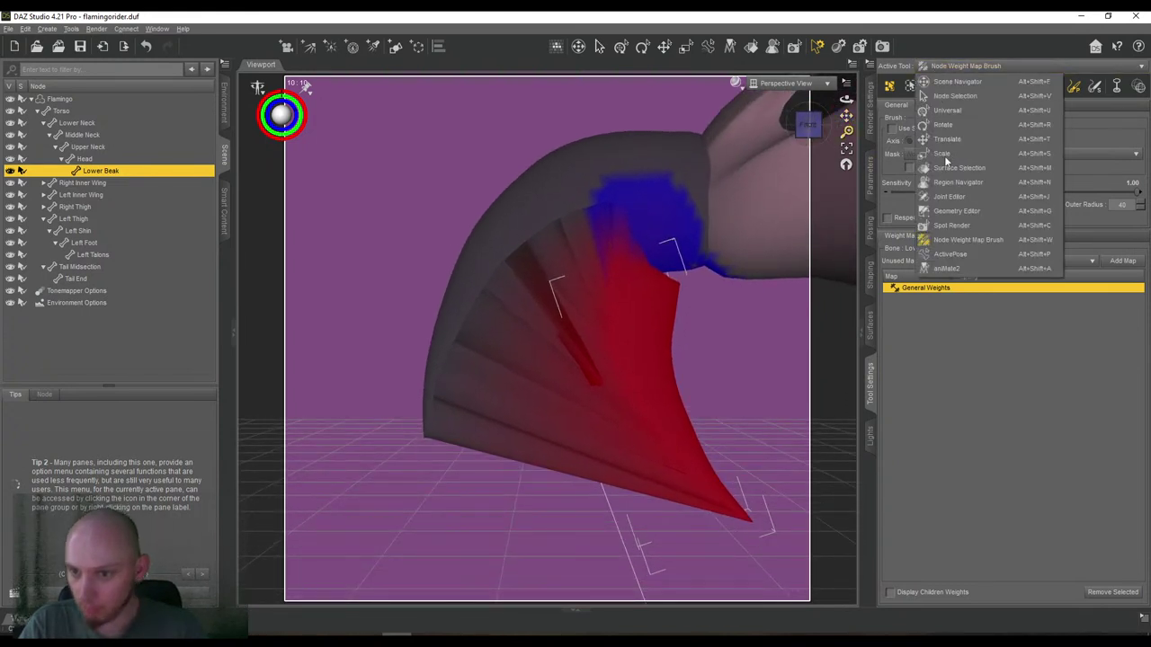
click(951, 209)
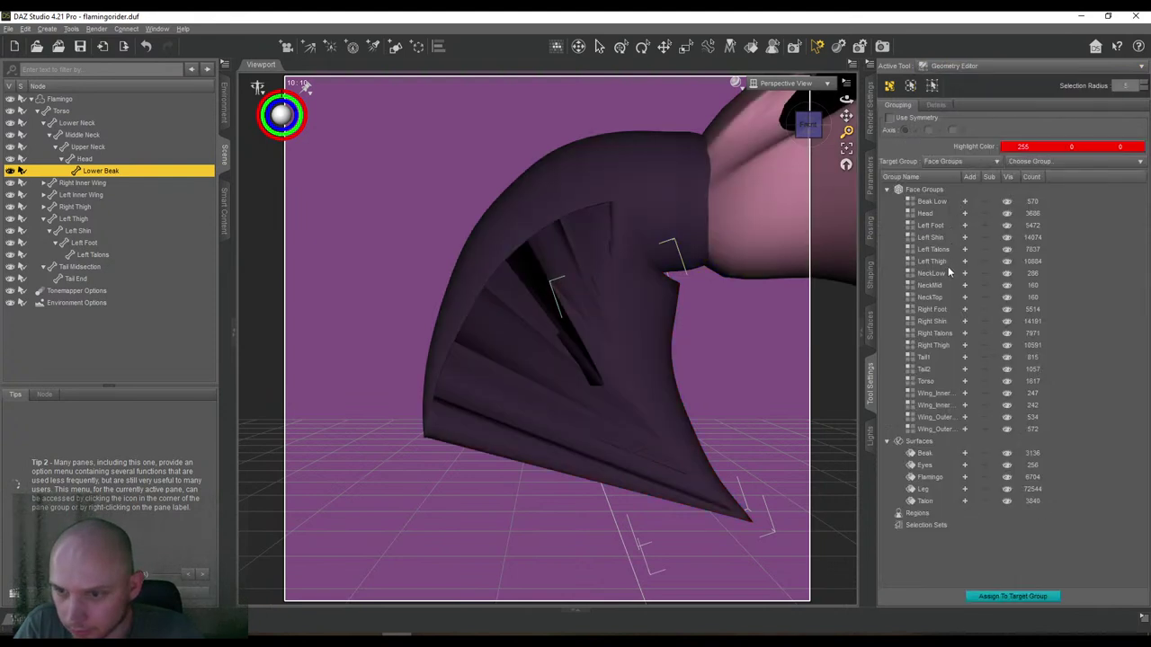
click(925, 214)
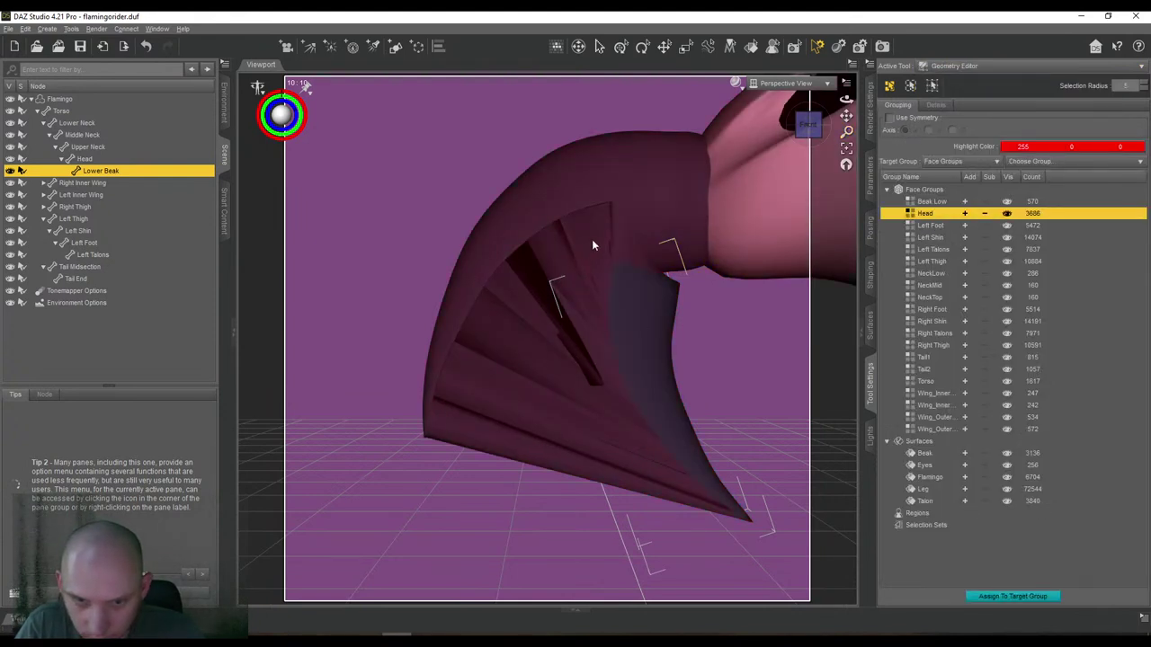
right_click(386, 256)
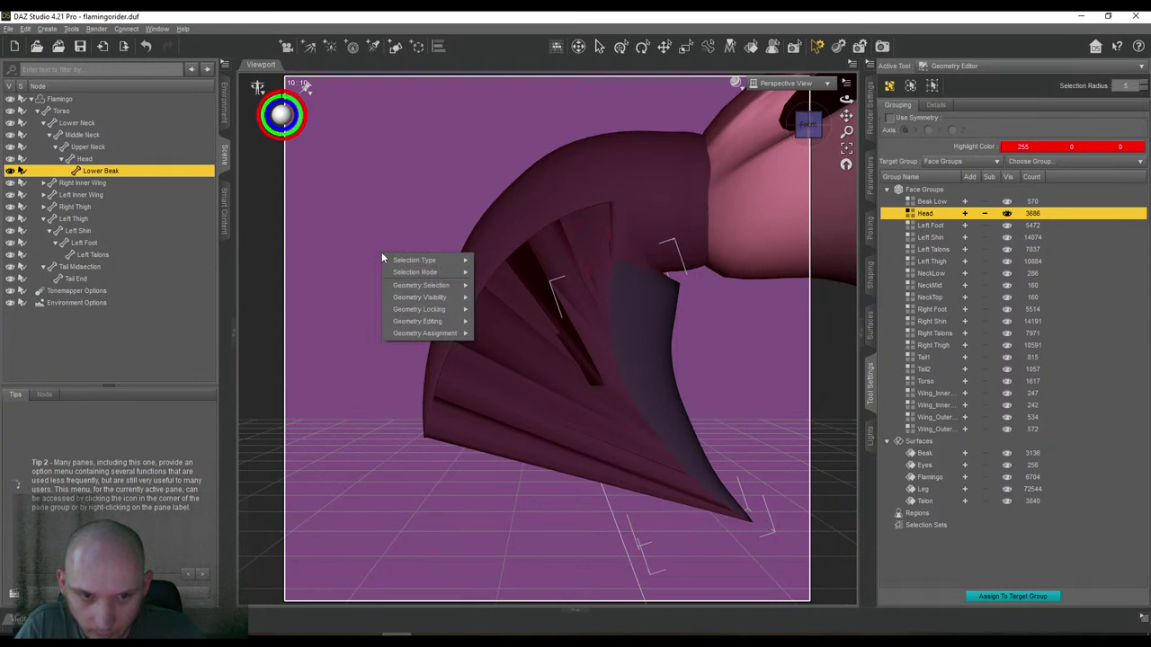
mouse_move(423, 271)
click(490, 298)
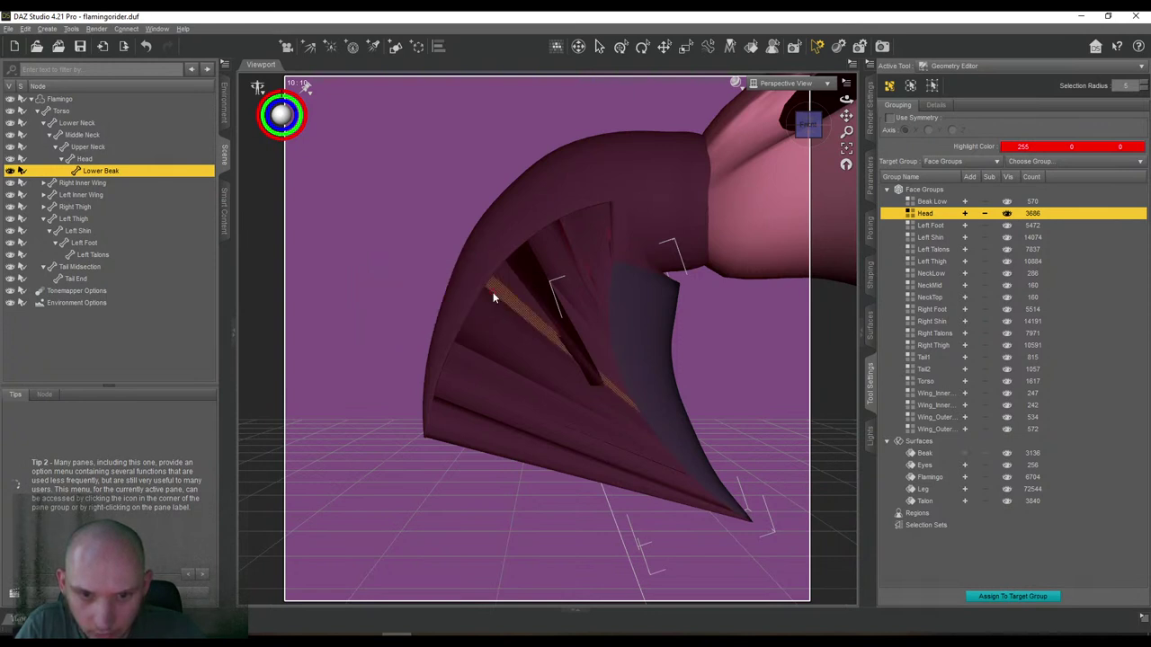
right_click(420, 268)
mouse_move(445, 287)
click(540, 313)
mouse_move(603, 251)
mouse_down()
mouse_move(556, 310)
mouse_move(531, 444)
mouse_move(558, 408)
mouse_up()
drag(511, 455, 516, 434)
drag(846, 100, 629, 76)
drag(769, 122, 796, 152)
drag(581, 424, 543, 295)
mouse_move(535, 252)
mouse_down()
mouse_move(525, 199)
mouse_move(501, 162)
mouse_move(556, 179)
mouse_move(479, 155)
mouse_up()
mouse_move(807, 123)
mouse_down()
mouse_move(809, 106)
mouse_move(815, 131)
mouse_up()
key(ctrl+z)
key(ctrl+z)
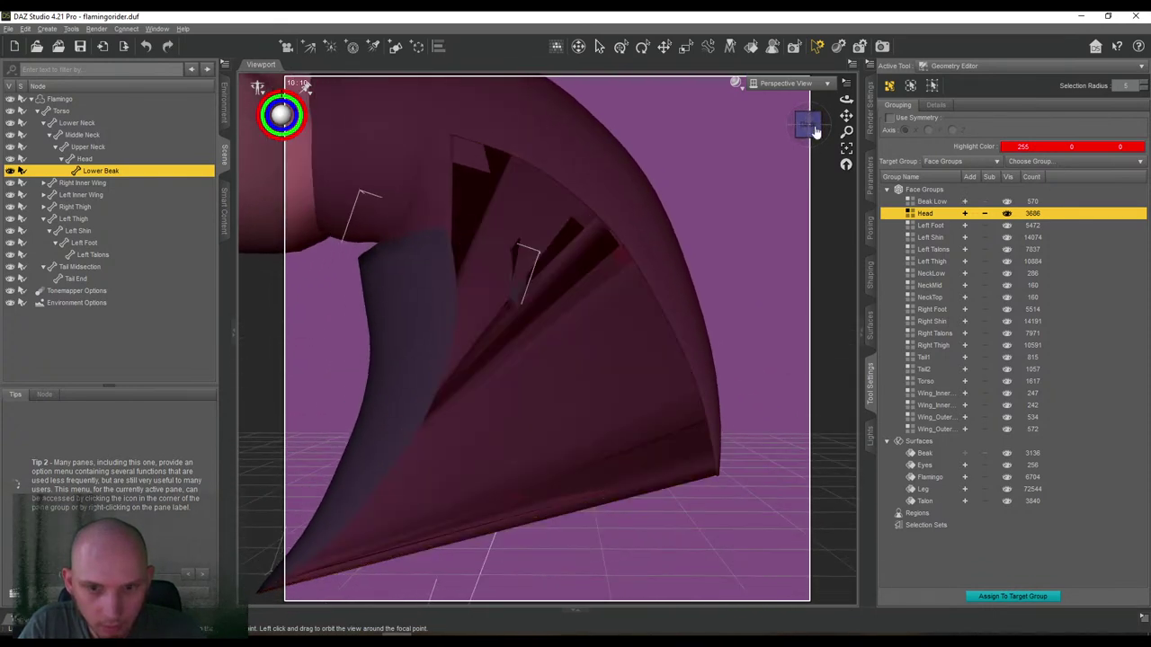
Select the stretched Head polygons on both sides of the open beak and assign them to the Beak Low face group.
drag(812, 129, 807, 144)
mouse_move(416, 306)
mouse_down()
mouse_move(450, 333)
mouse_move(514, 556)
mouse_up()
drag(542, 510, 545, 503)
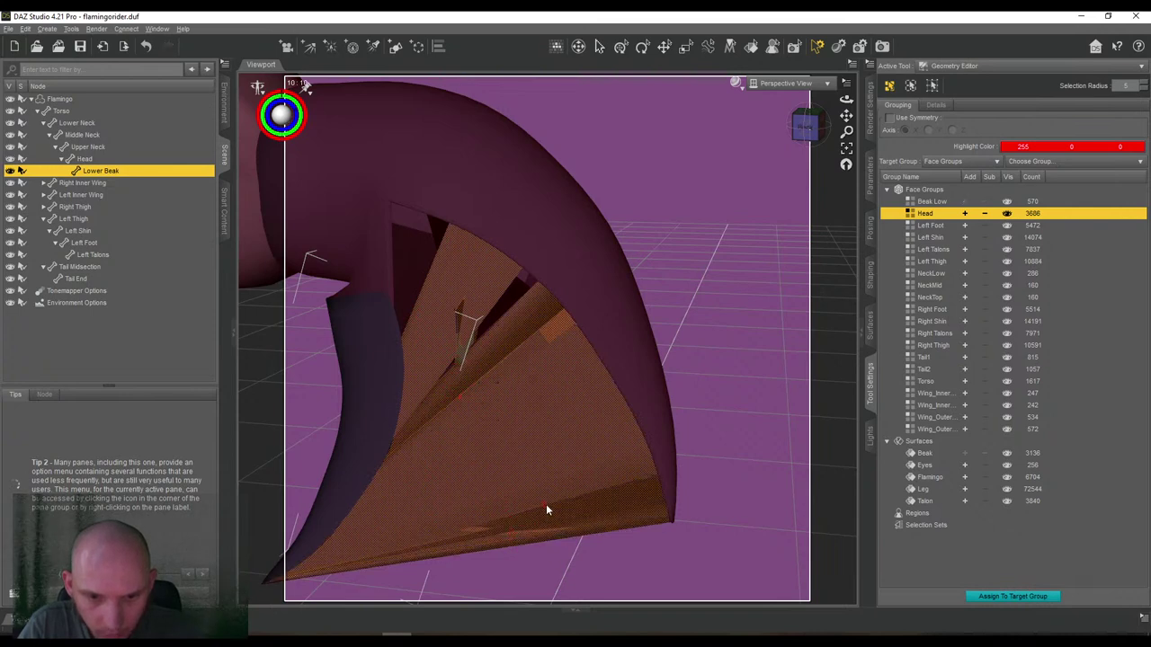
mouse_move(807, 127)
mouse_down()
mouse_move(829, 131)
mouse_move(810, 141)
mouse_up()
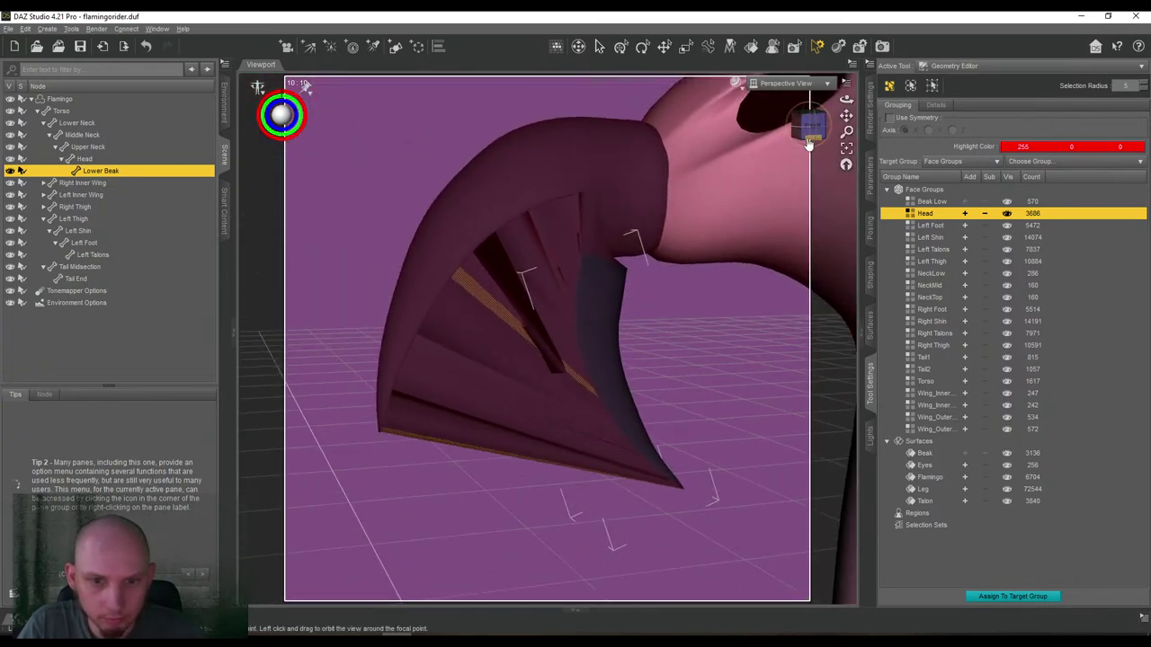
mouse_move(567, 233)
mouse_down()
mouse_move(554, 267)
mouse_move(577, 463)
mouse_move(581, 440)
mouse_move(560, 446)
mouse_up()
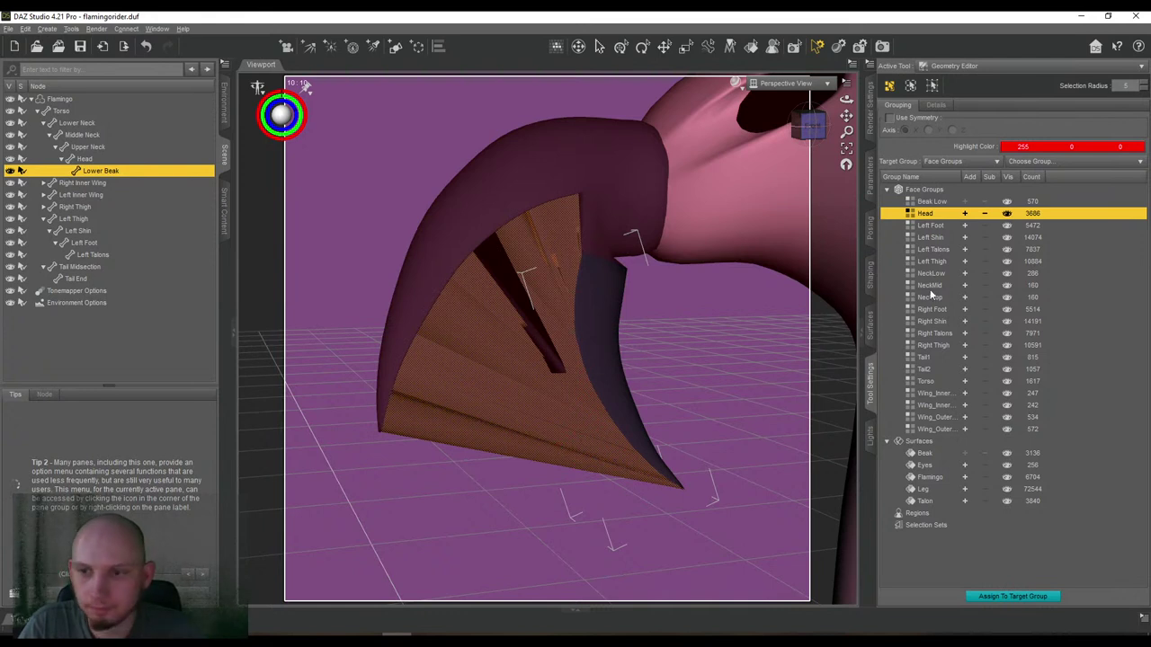
click(965, 201)
Switch to the Node Weight Map Brush and fill the Lower Beak weights by bone selection group.
click(816, 134)
scroll(755, 292, down, 5)
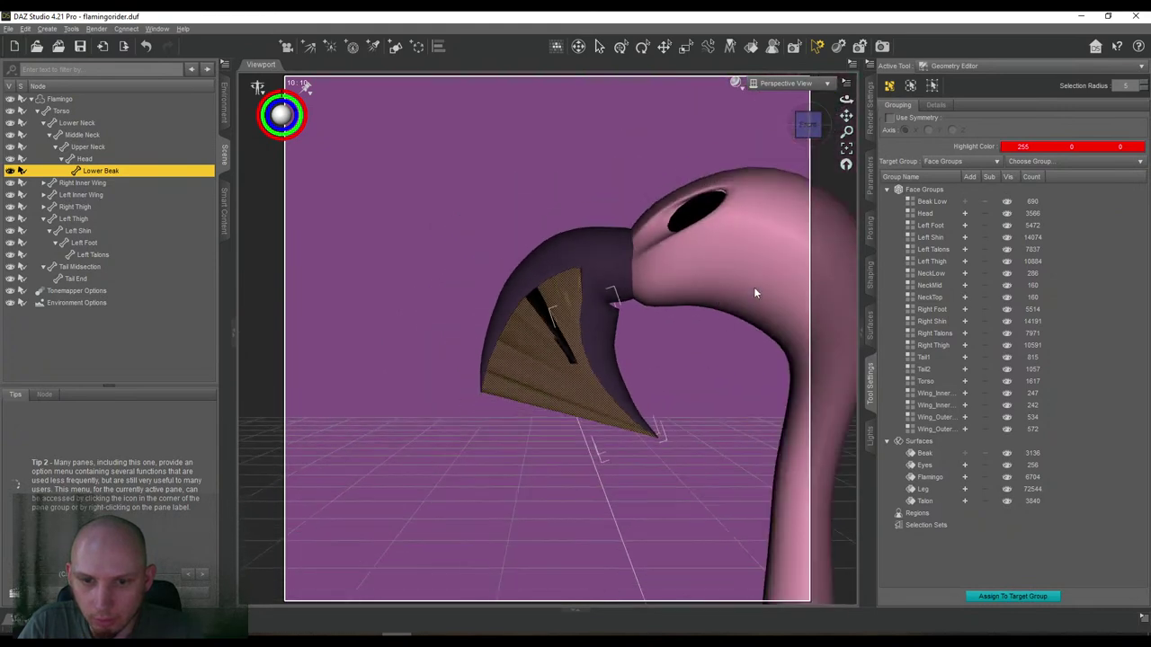
drag(846, 116, 727, 20)
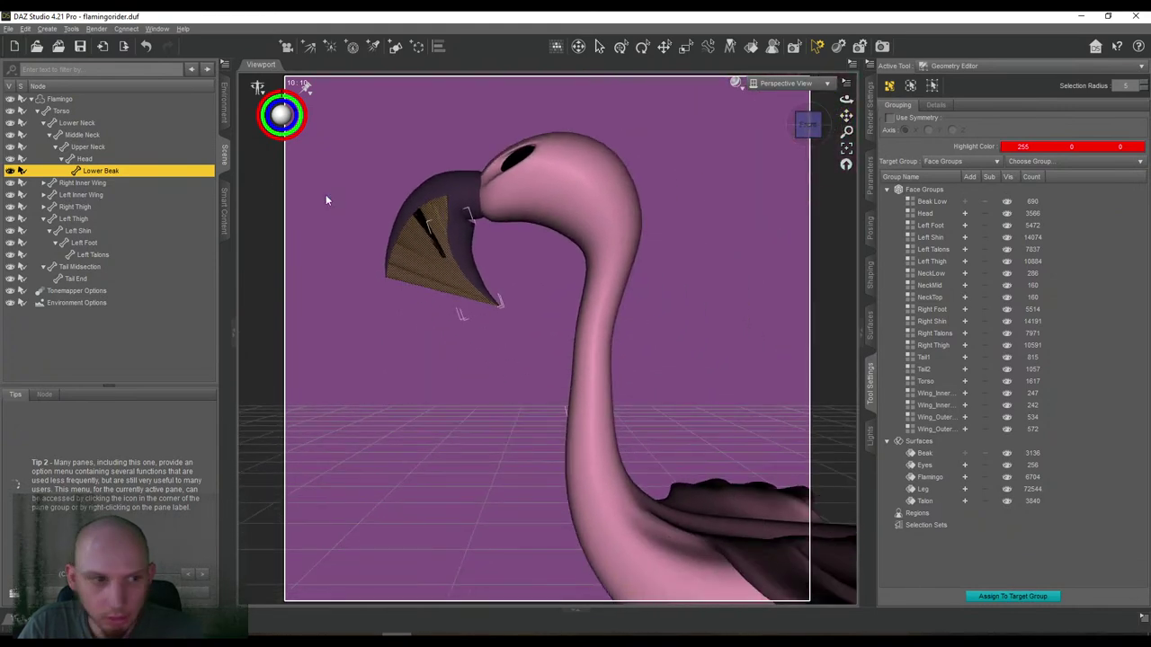
click(965, 68)
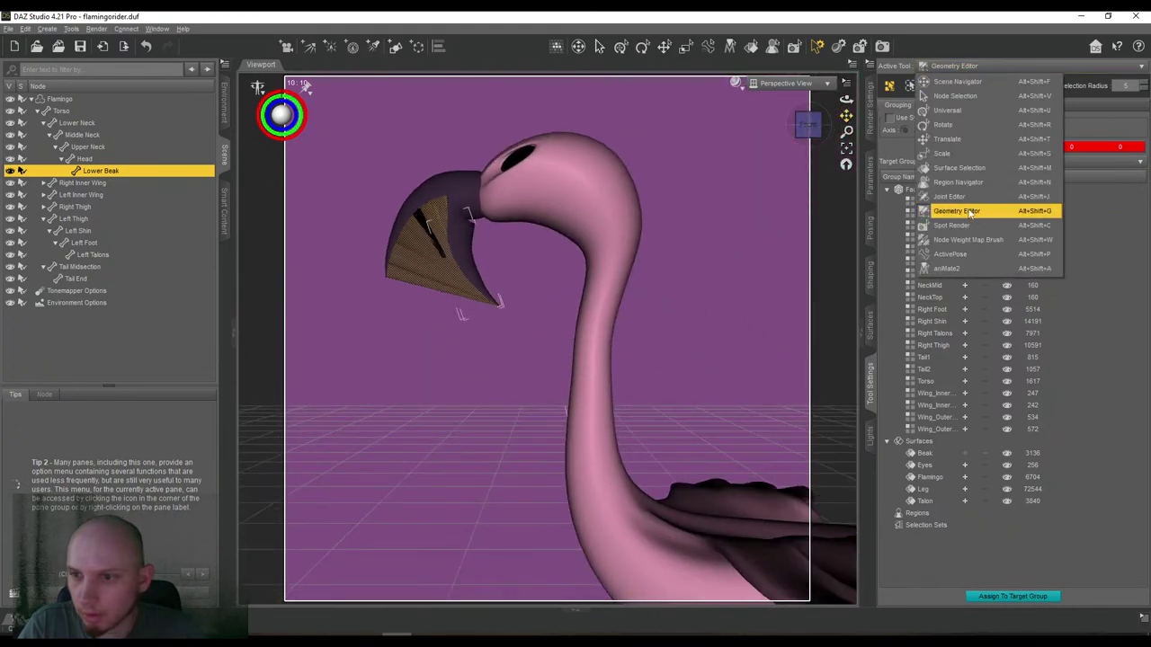
click(971, 240)
right_click(746, 214)
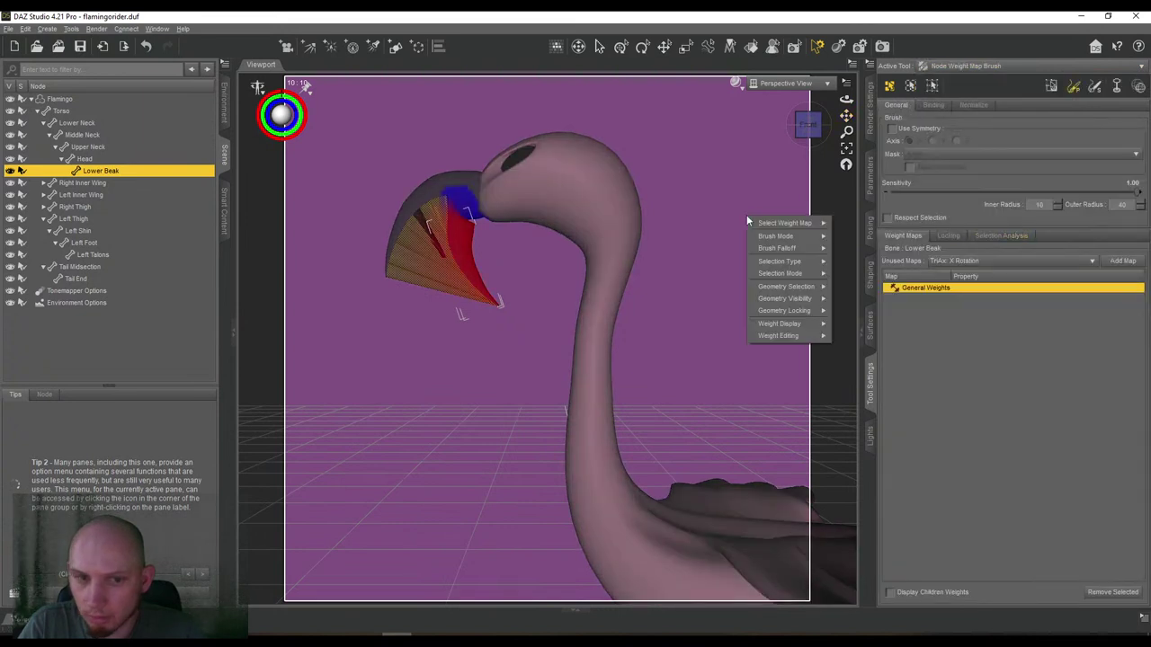
mouse_move(767, 328)
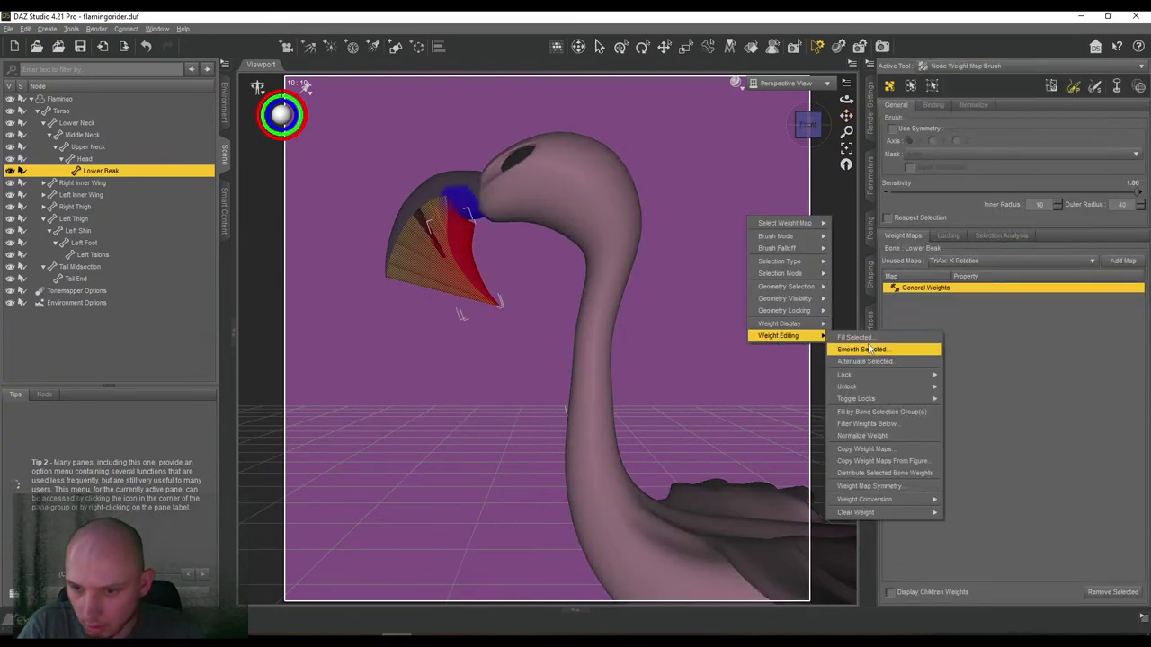
click(869, 424)
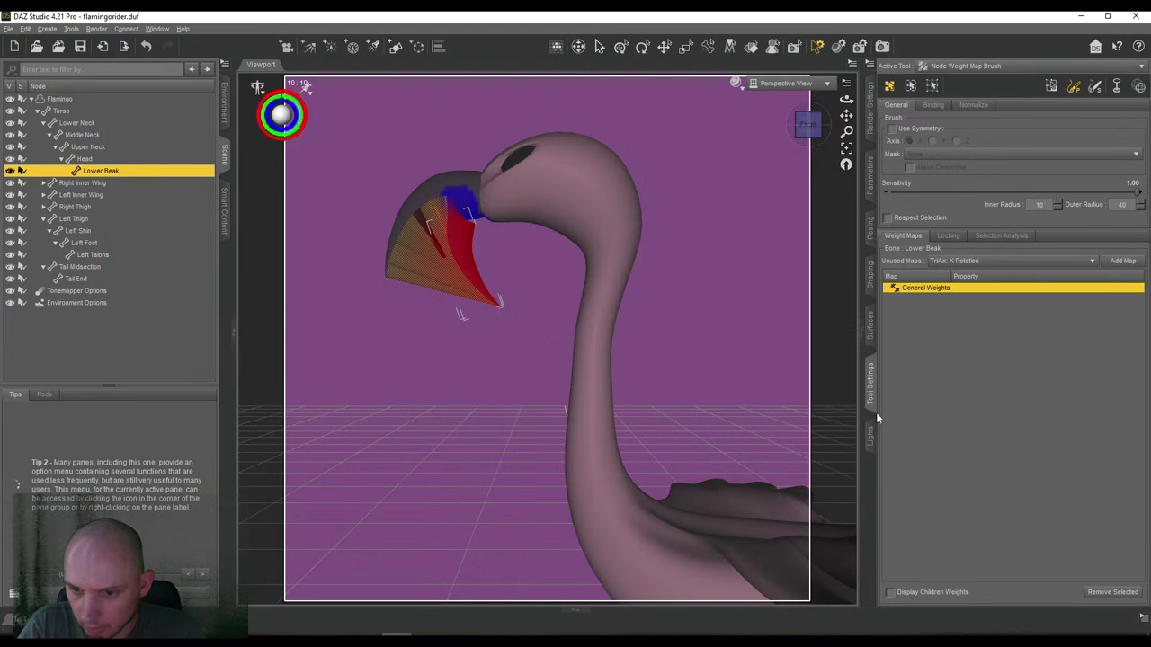
right_click(702, 211)
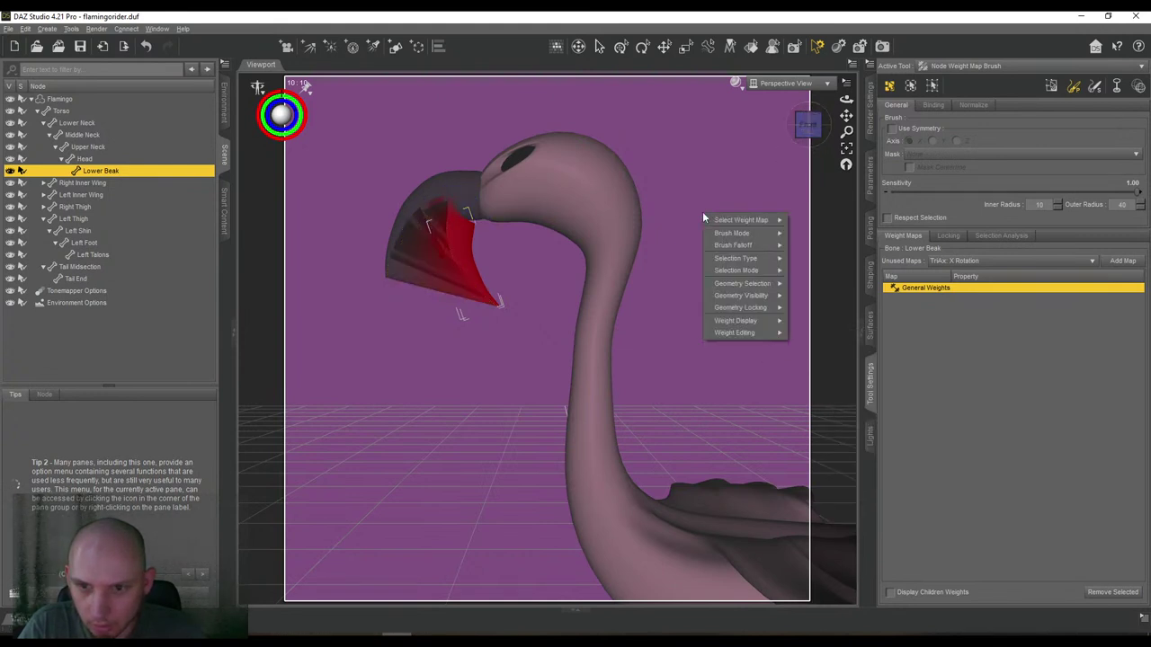
mouse_move(749, 334)
click(814, 335)
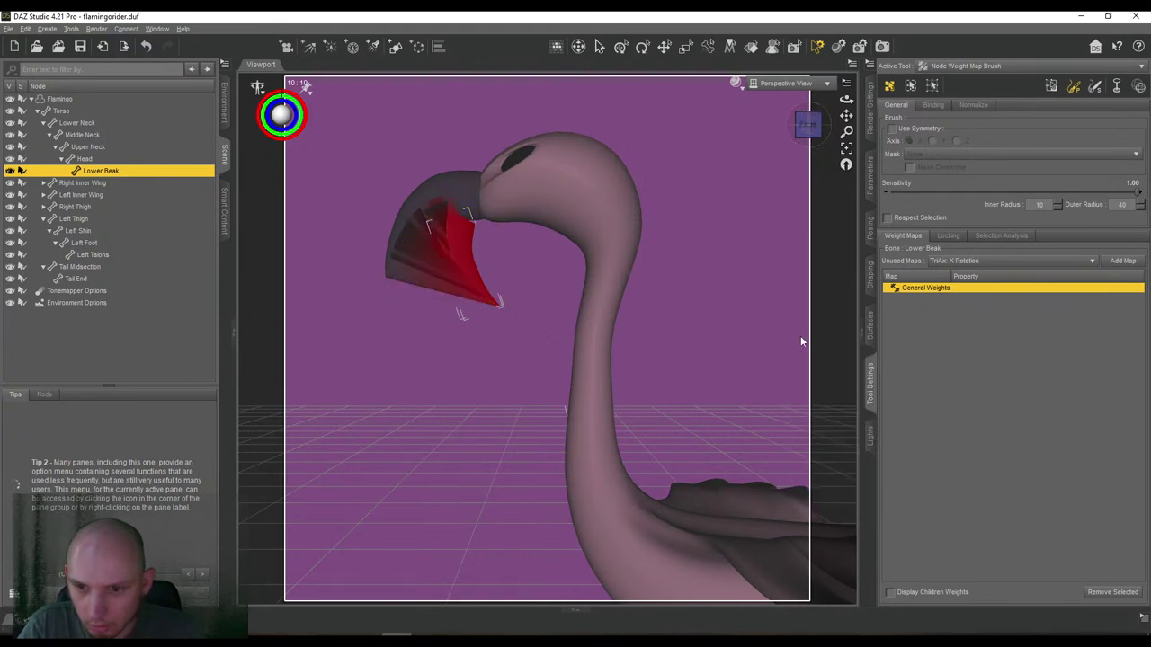
click(564, 349)
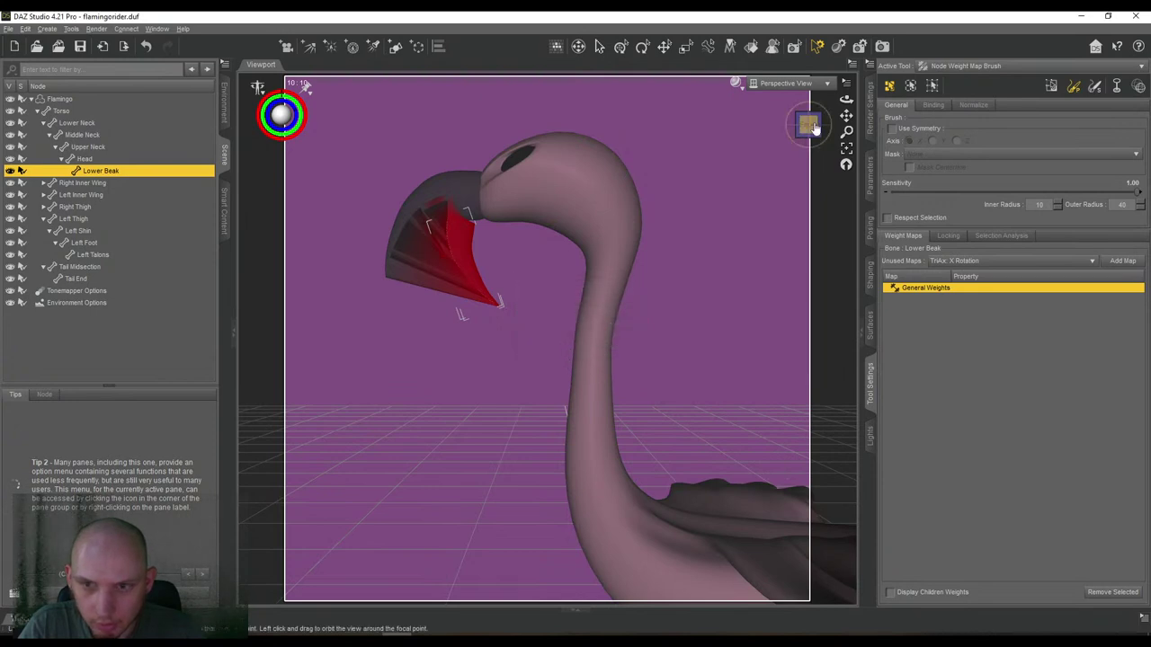
Select the Head bone and paint Head weights over the stray strip hanging inside the open beak near the hinge.
drag(846, 115, 813, 132)
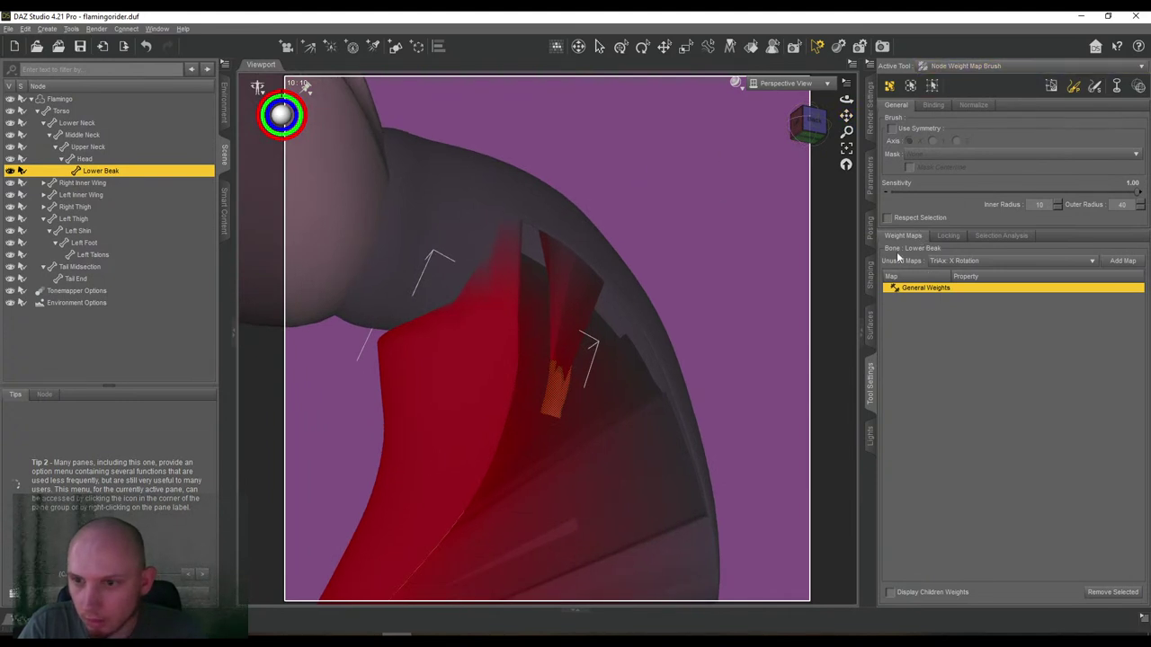
click(953, 66)
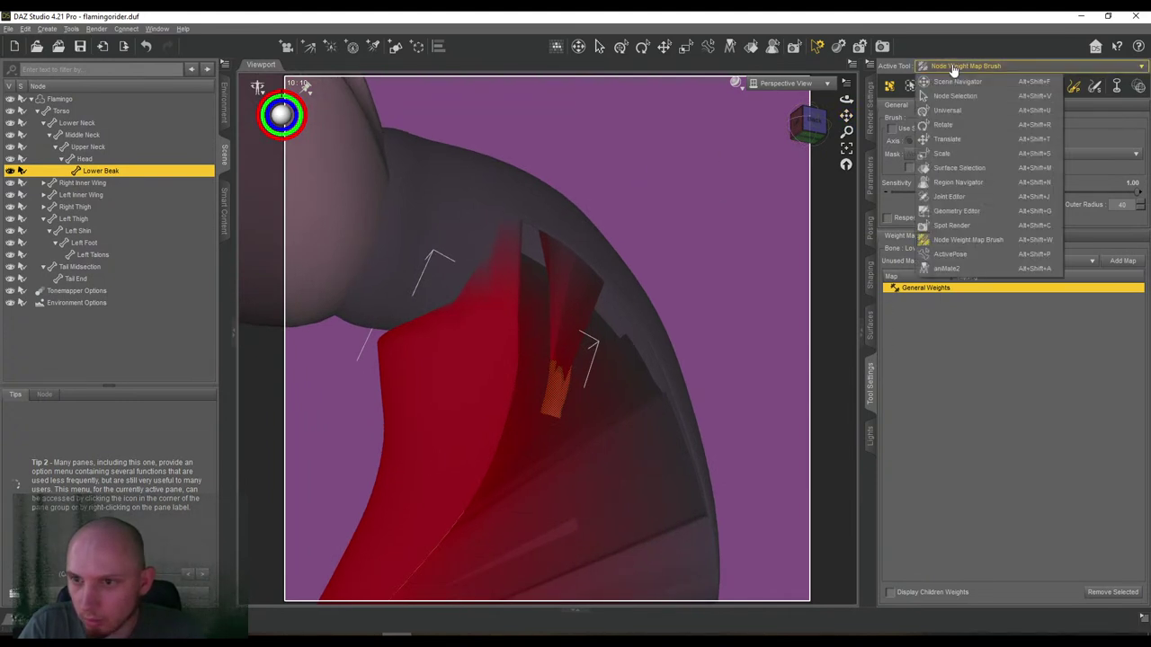
click(966, 239)
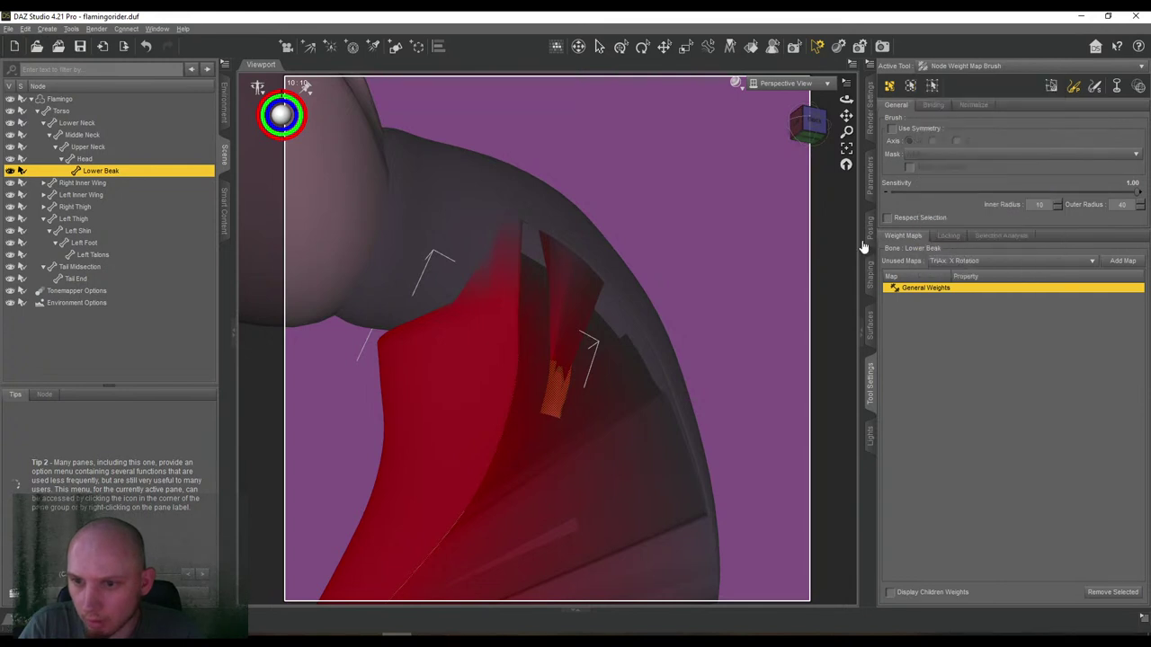
click(83, 160)
mouse_move(565, 363)
mouse_down()
mouse_move(556, 349)
mouse_move(545, 403)
mouse_move(567, 350)
mouse_move(556, 309)
mouse_move(570, 308)
mouse_up()
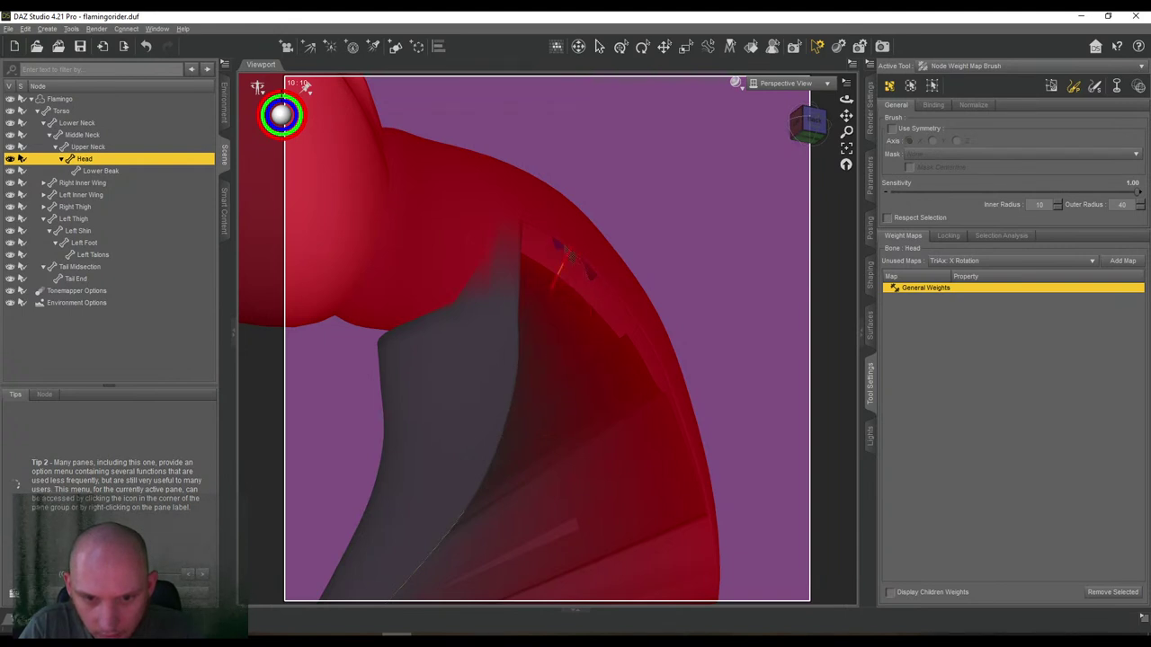
drag(566, 259, 572, 259)
Select the Lower Beak bone, undo a trial weight stroke inside the beak and set the brush's outer radius to 15.
scroll(756, 221, down, 4)
drag(812, 138, 860, 101)
scroll(811, 135, up, 5)
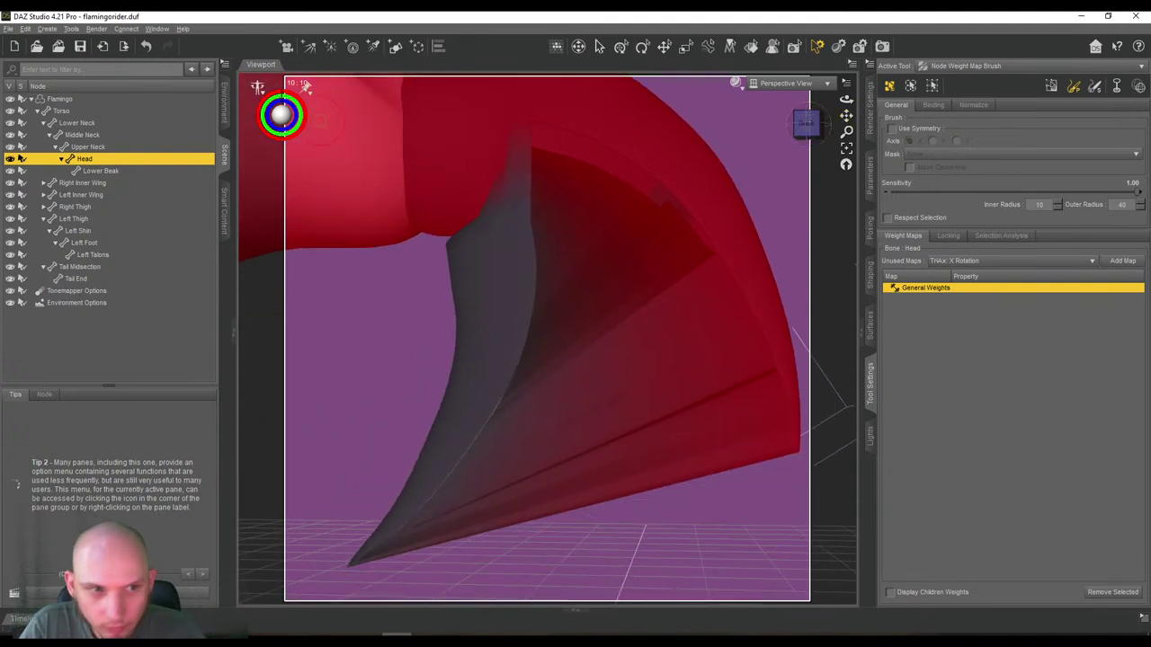
click(112, 171)
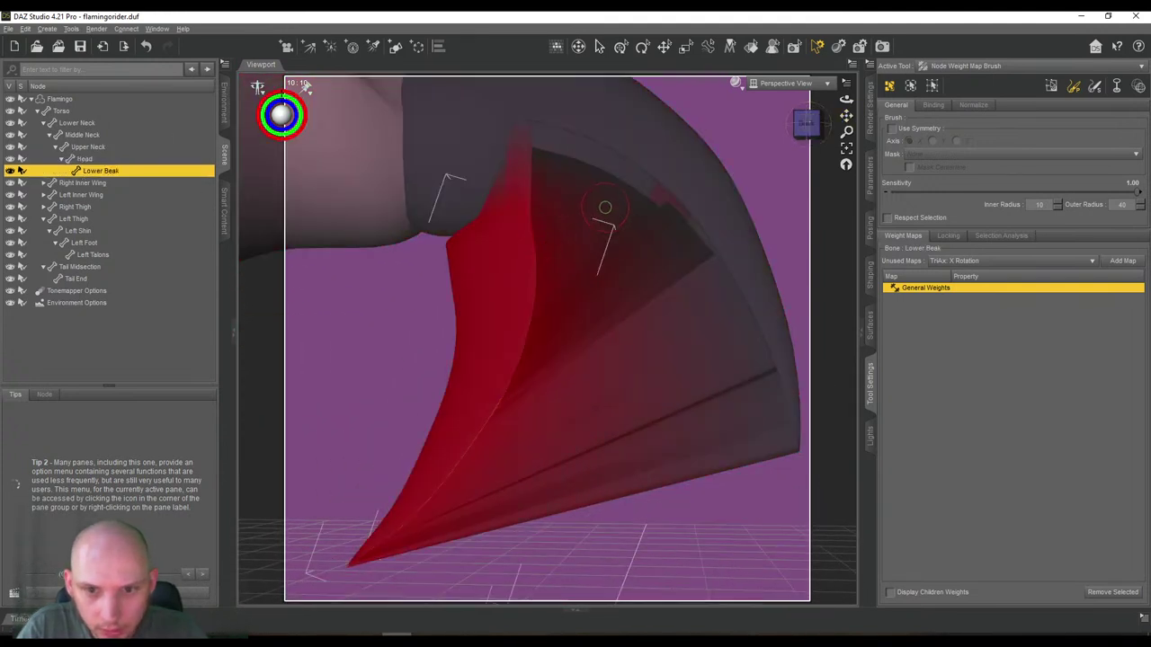
mouse_move(608, 190)
mouse_down()
mouse_move(594, 193)
mouse_move(598, 177)
mouse_up()
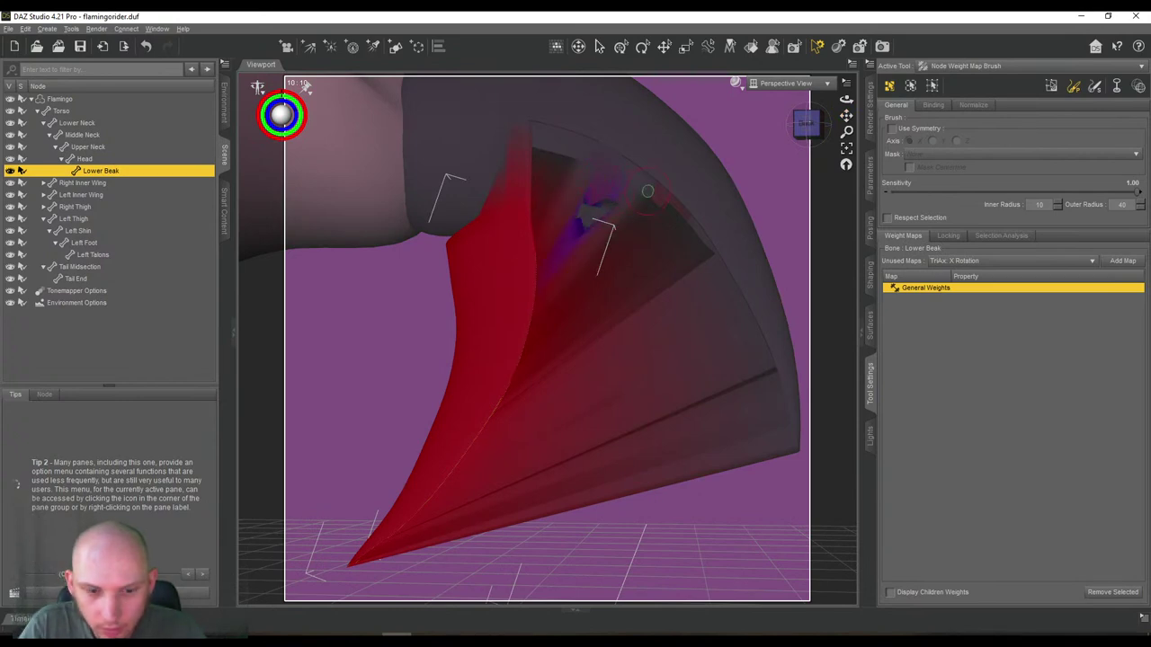
key(ctrl+z)
drag(803, 127, 793, 135)
drag(839, 100, 833, 100)
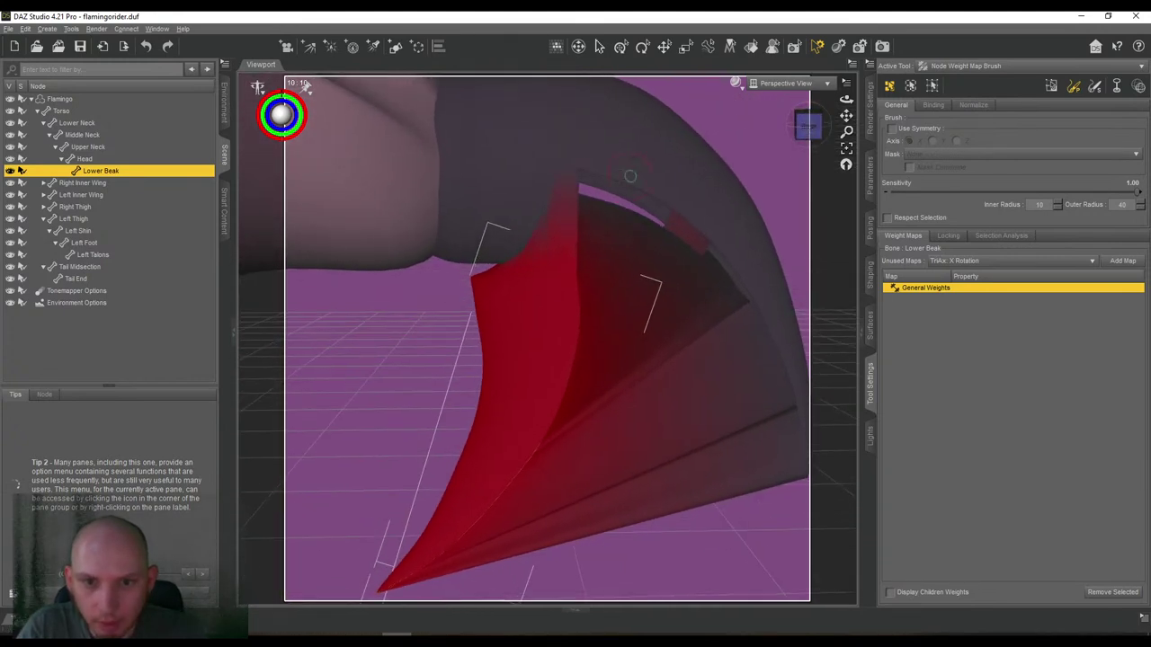
double_click(1125, 205)
text(15)
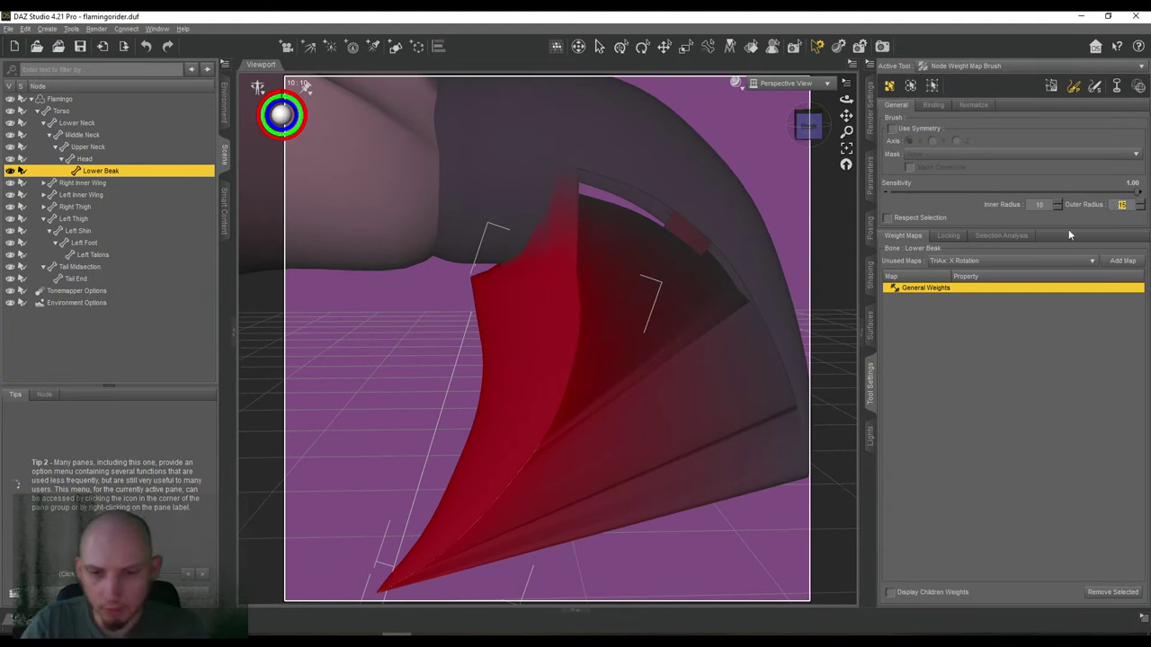
Paint Lower Beak weights along the upper edge of the stretched polygons, from the hinge towards the upper beak.
click(609, 205)
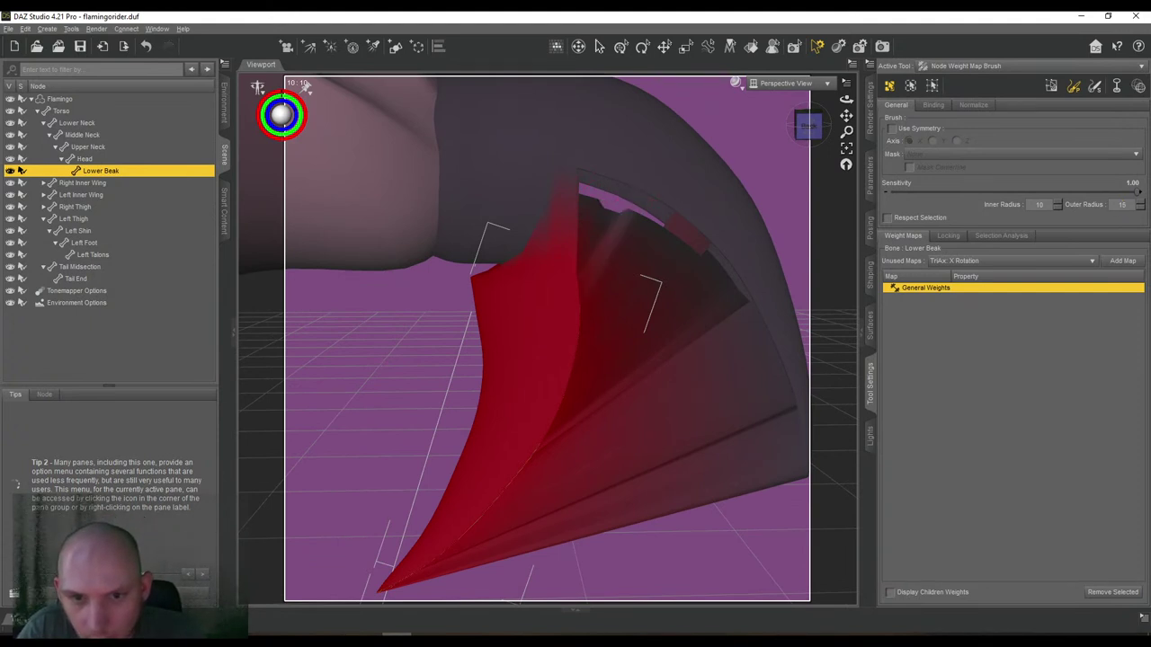
click(627, 211)
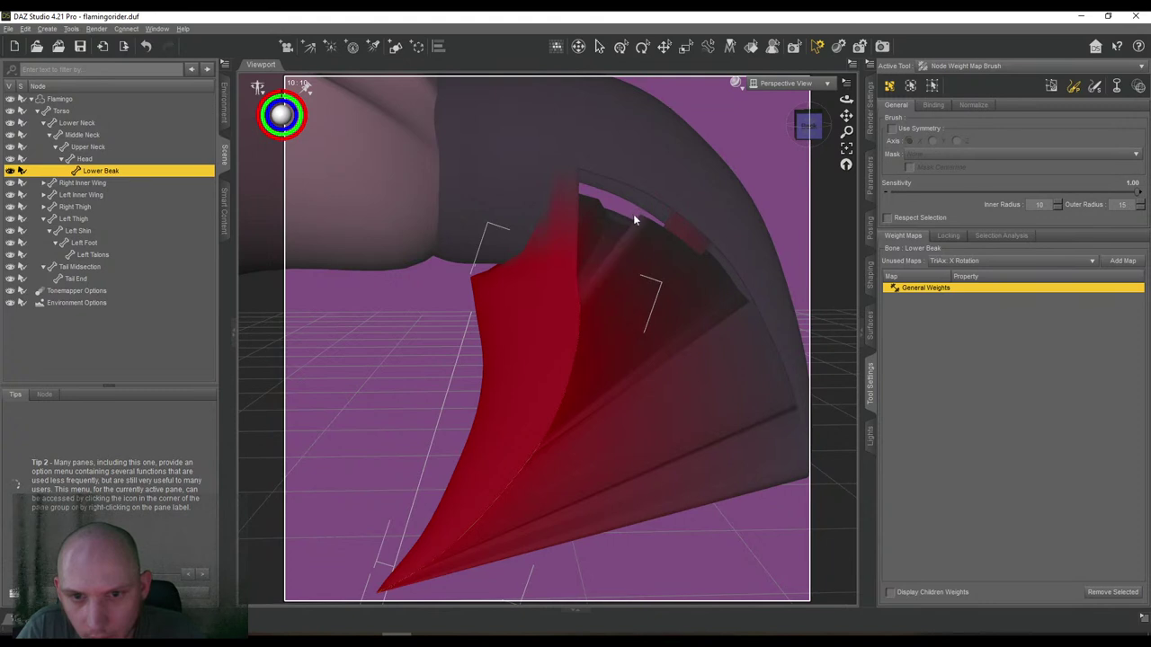
drag(639, 216, 655, 230)
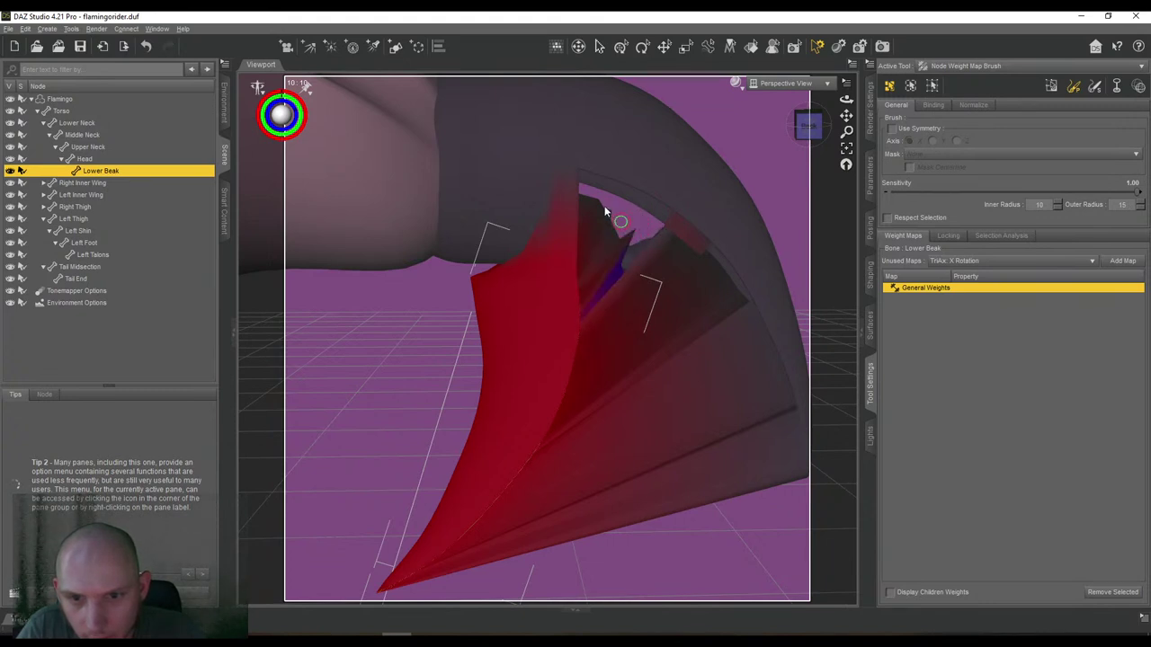
mouse_move(596, 200)
mouse_down()
mouse_move(622, 243)
mouse_move(632, 234)
mouse_move(597, 267)
mouse_move(605, 222)
mouse_up()
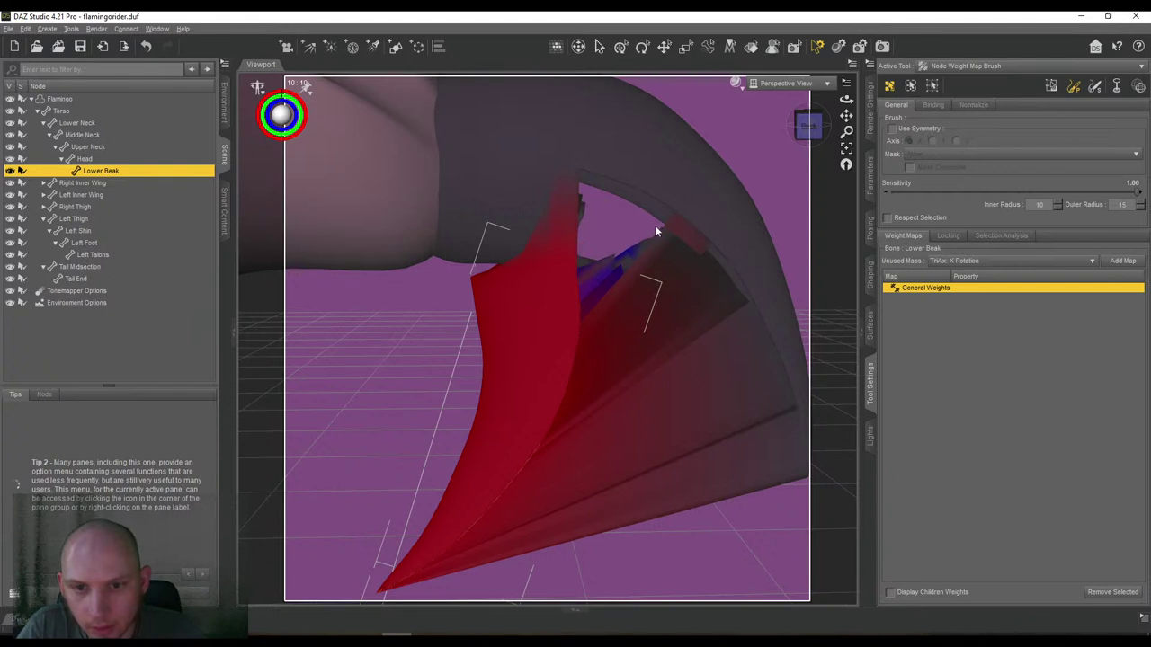
drag(661, 228, 642, 244)
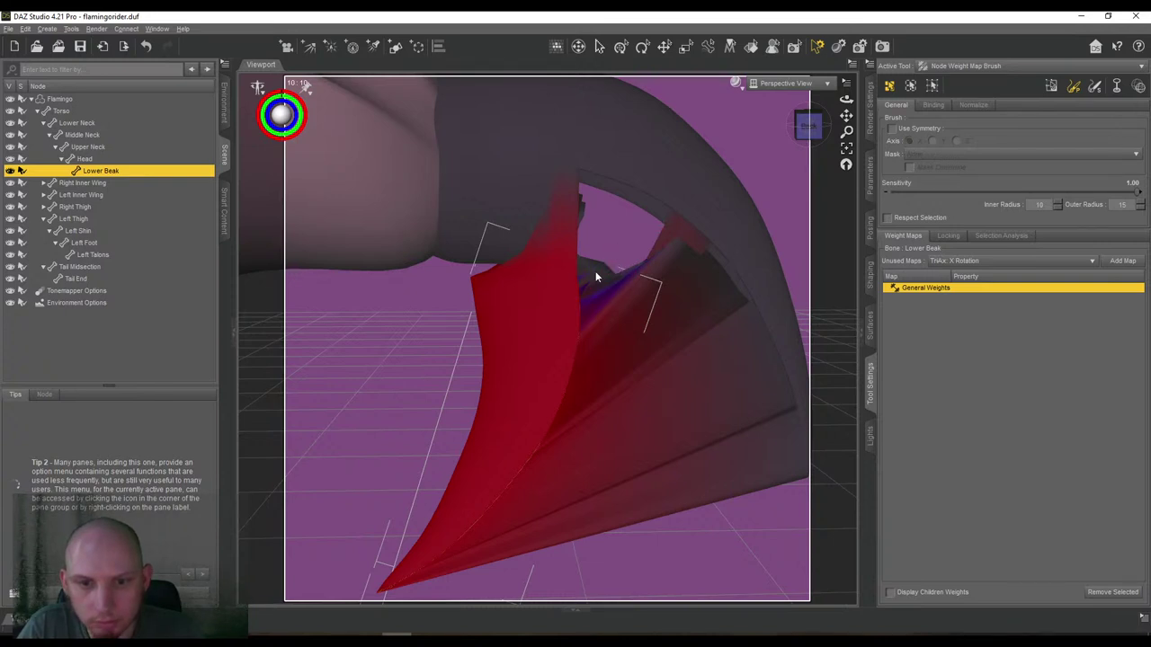
Continue the Lower Beak weights on the far side of the open beak and on the remaining raised polygons beside the gap.
mouse_move(810, 127)
mouse_down()
mouse_move(823, 146)
mouse_move(812, 141)
mouse_move(885, 117)
mouse_move(752, 117)
mouse_move(787, 106)
mouse_move(816, 115)
mouse_move(816, 137)
mouse_up()
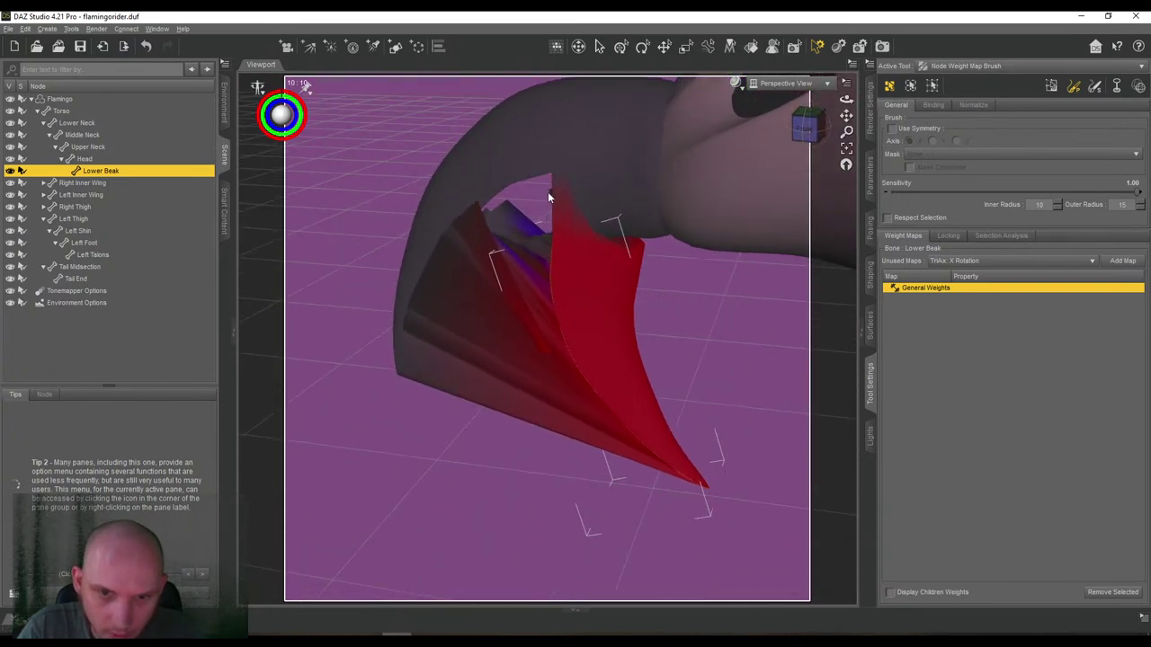
drag(807, 126, 764, 117)
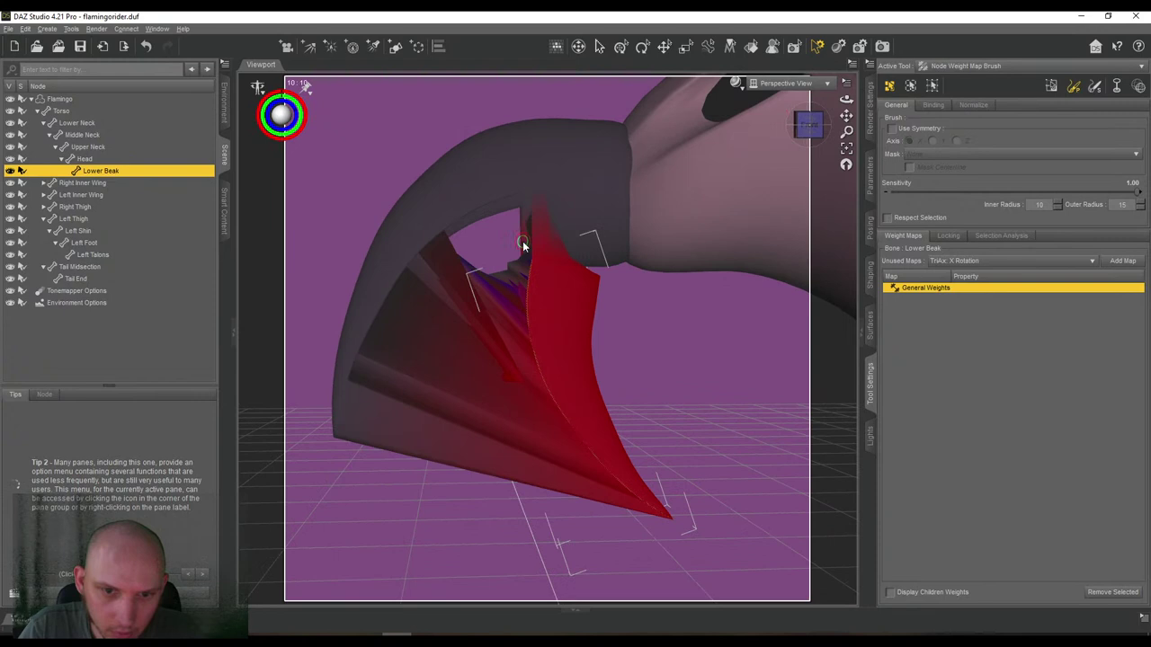
drag(807, 125, 780, 110)
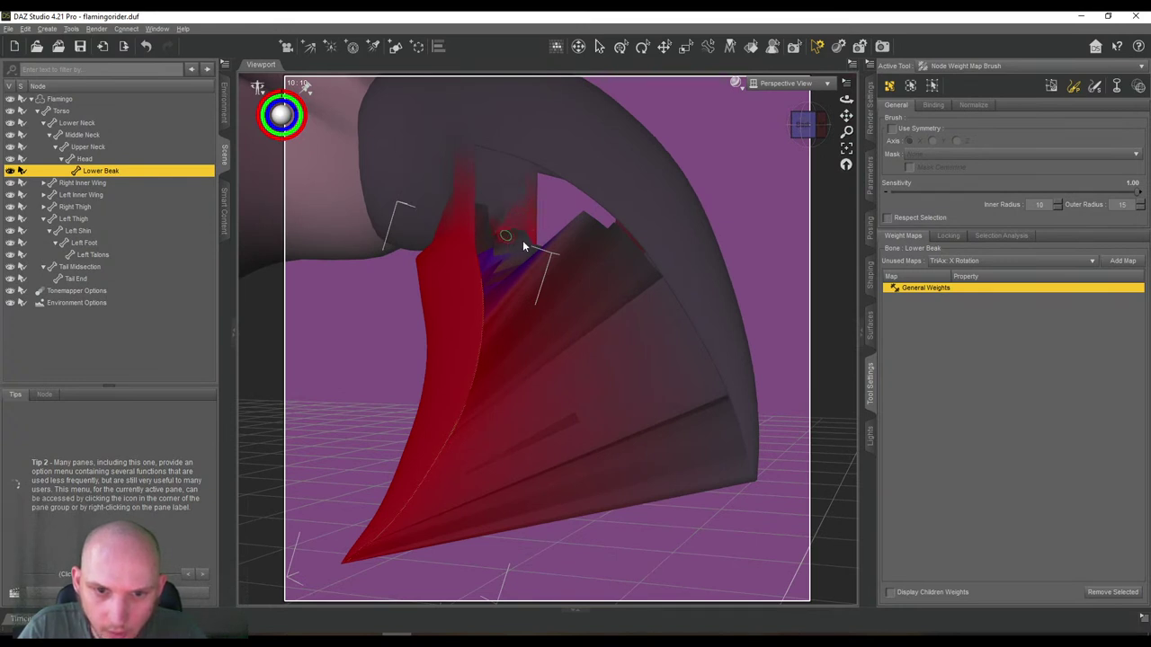
drag(584, 222, 593, 241)
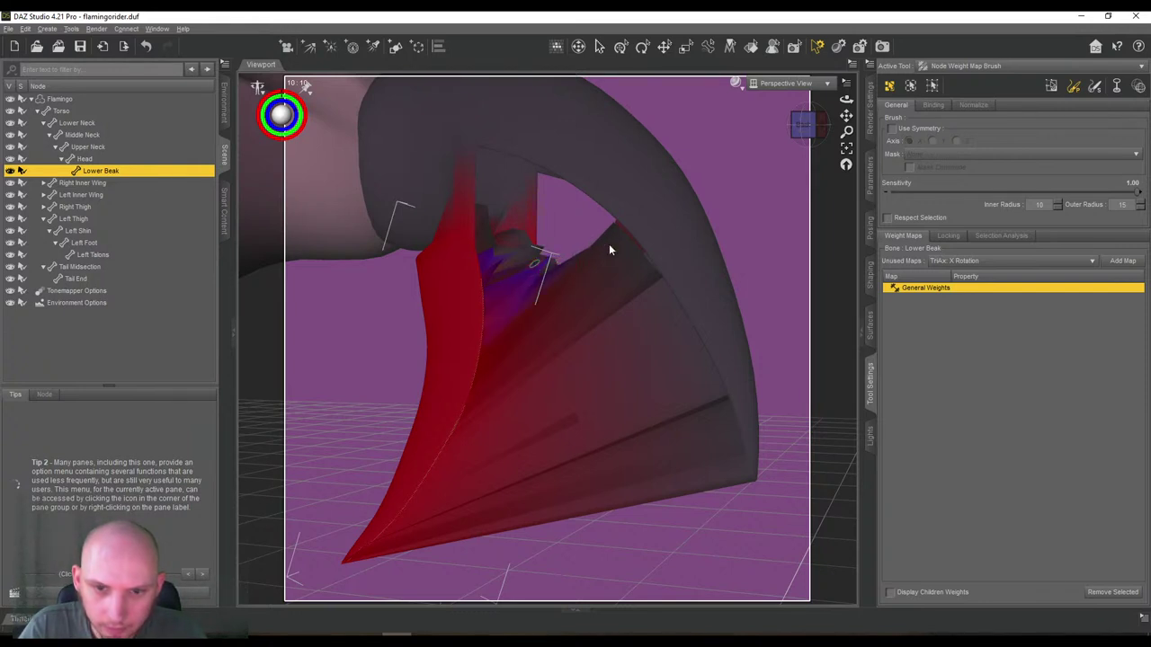
Select the Head bone and paint Head weights over the leftover strip on the other side of the open beak.
mouse_move(813, 124)
mouse_down()
mouse_move(825, 125)
mouse_move(809, 112)
mouse_up()
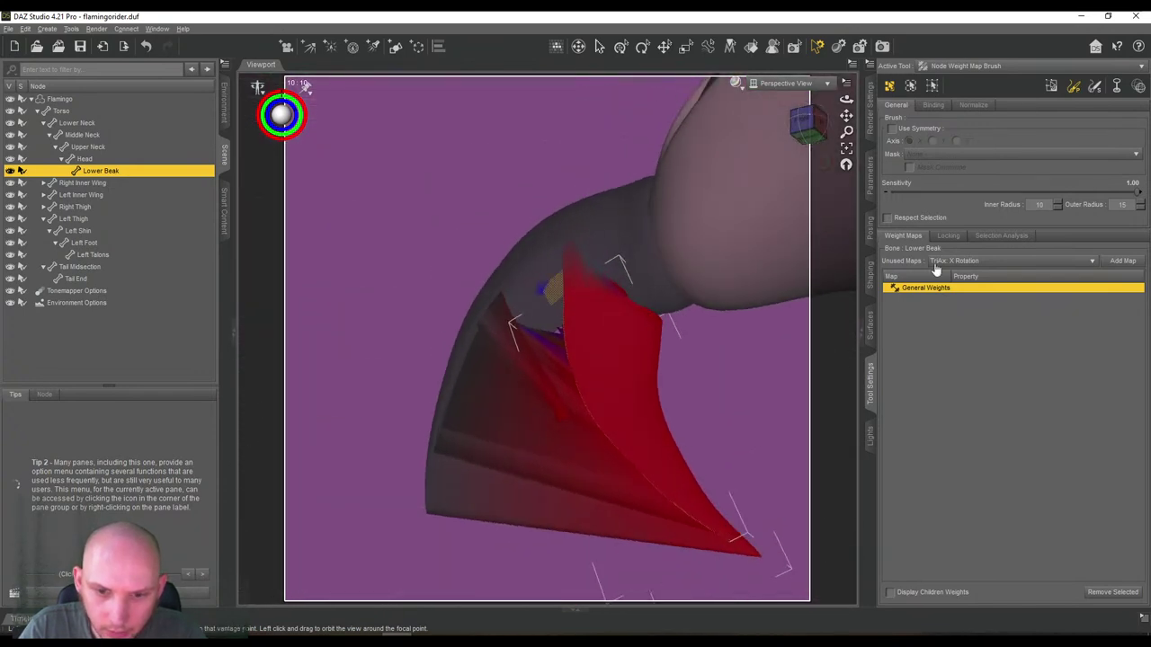
click(86, 160)
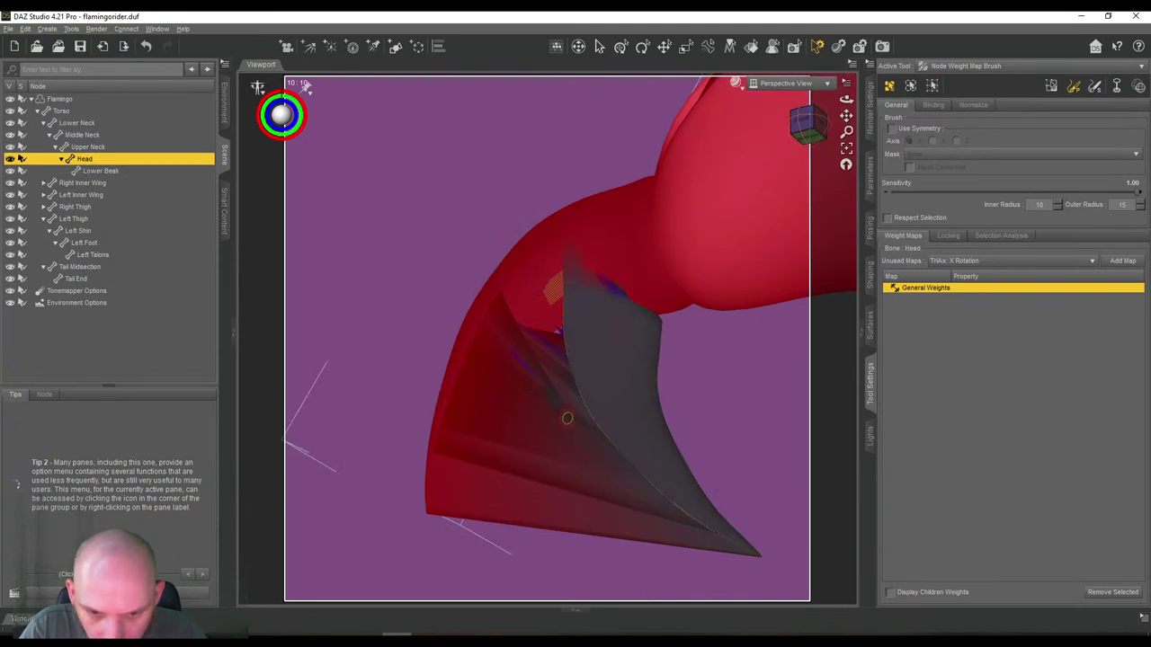
drag(559, 397, 497, 331)
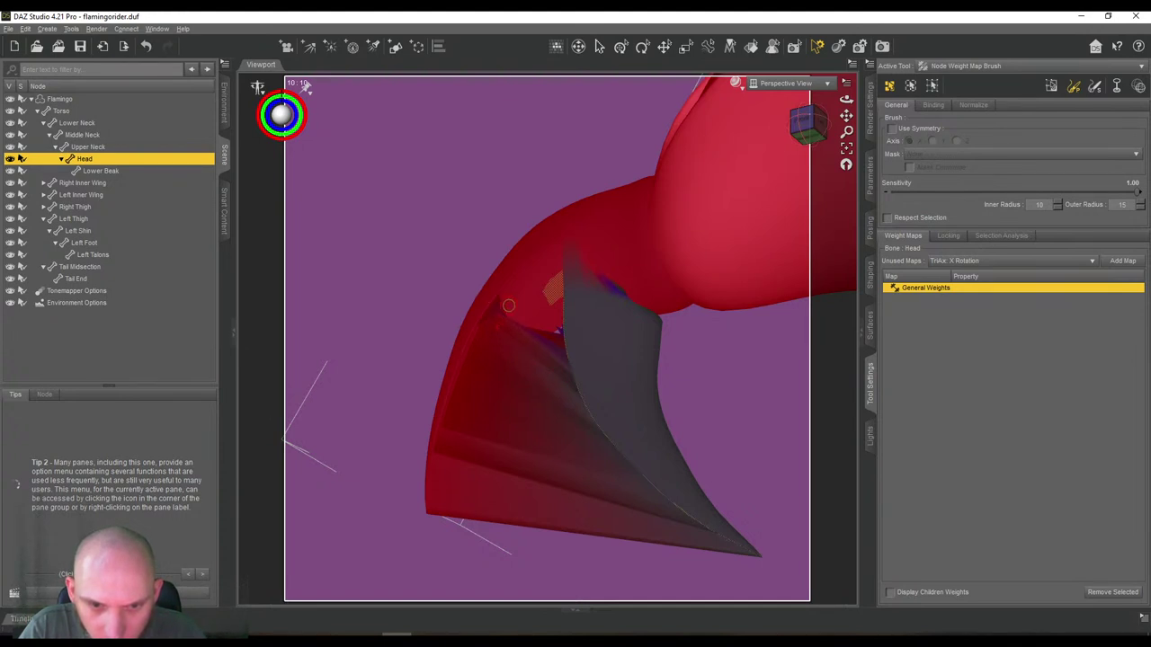
scroll(519, 321, down, 2)
scroll(516, 321, up, 6)
scroll(450, 256, down, 3)
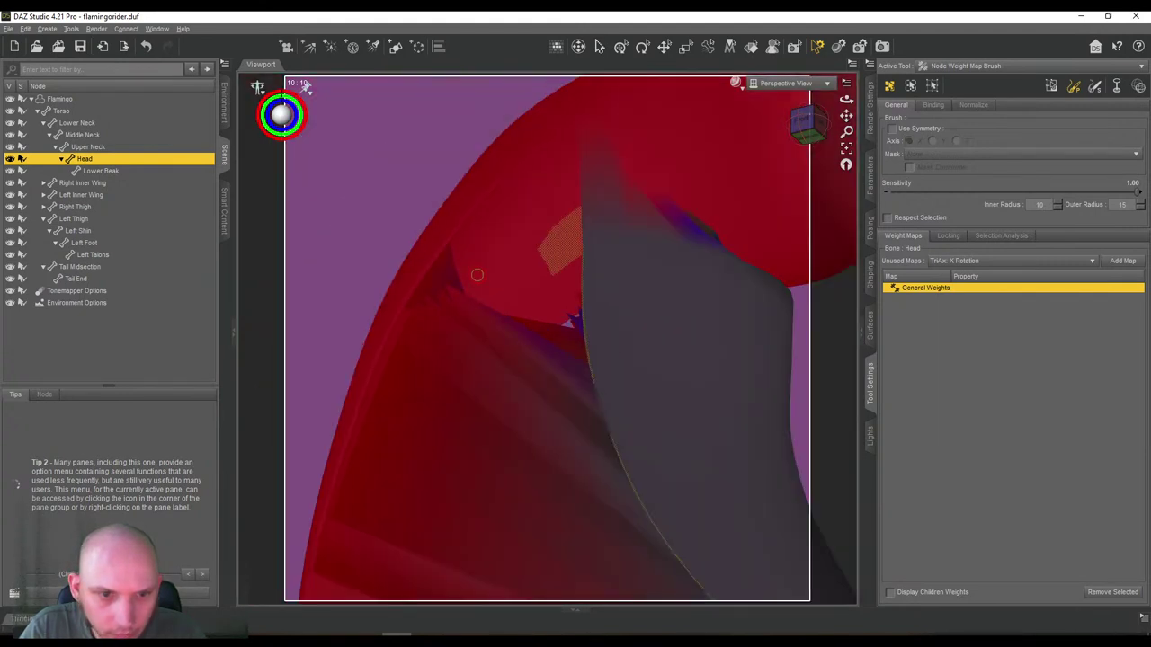
Select the Lower Beak bone and apply Fill Selected twice to the selected polygons inside the open beak.
click(106, 170)
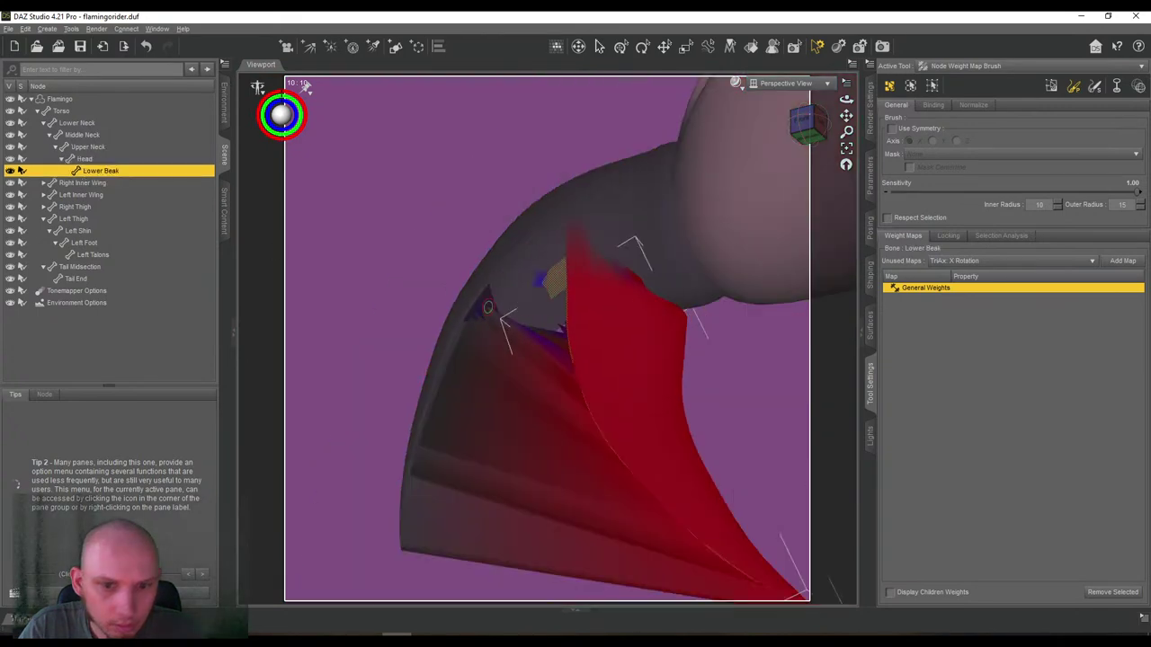
drag(845, 165, 809, 185)
drag(769, 141, 556, 162)
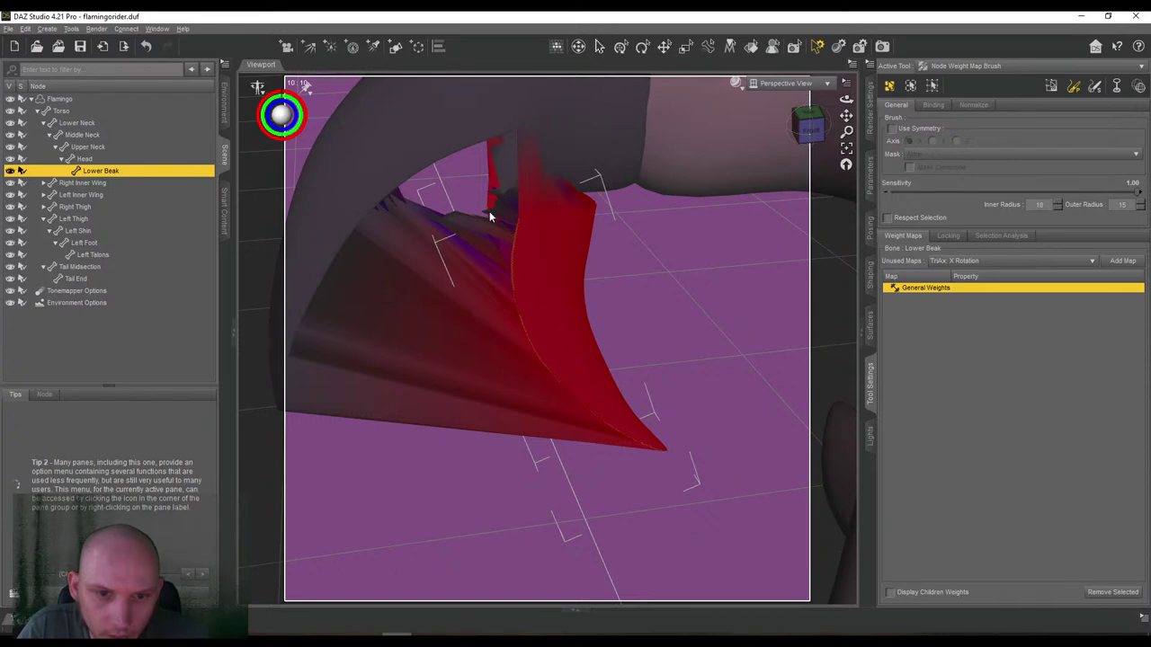
mouse_move(812, 132)
mouse_down()
mouse_move(793, 126)
mouse_move(821, 116)
mouse_up()
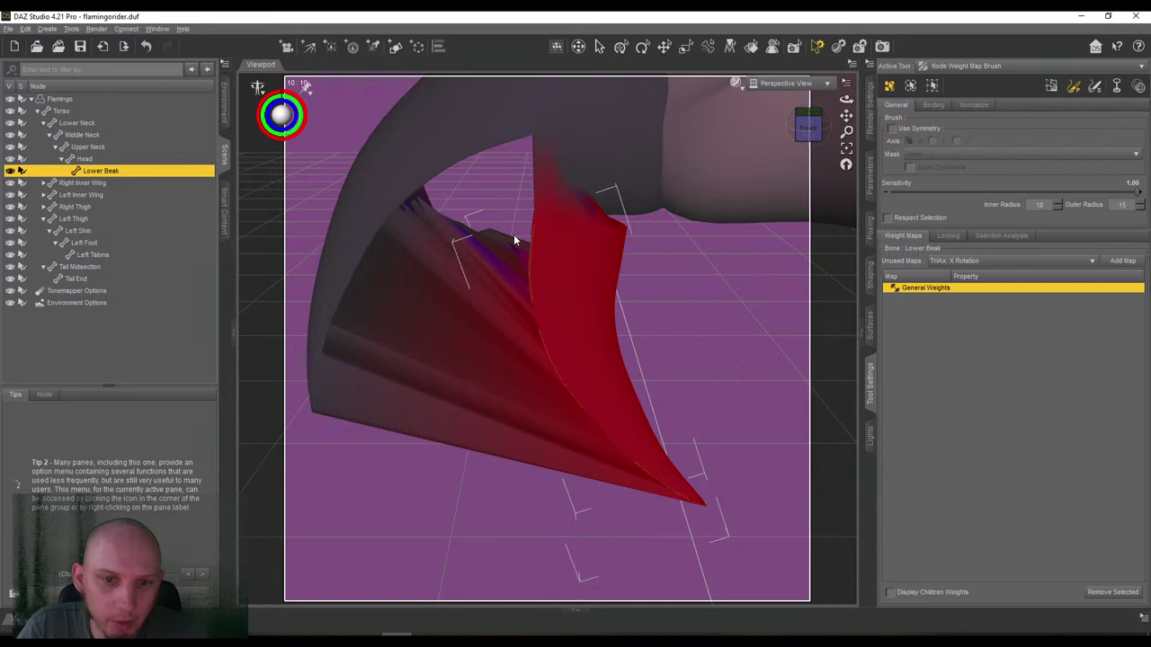
right_click(636, 270)
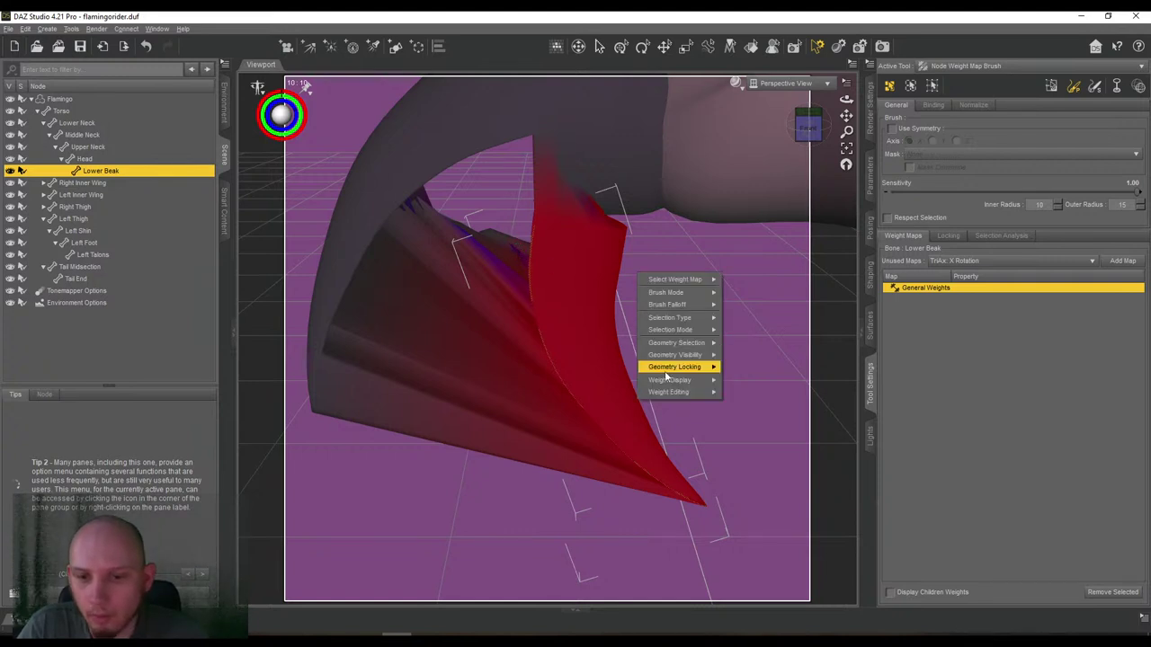
mouse_move(670, 392)
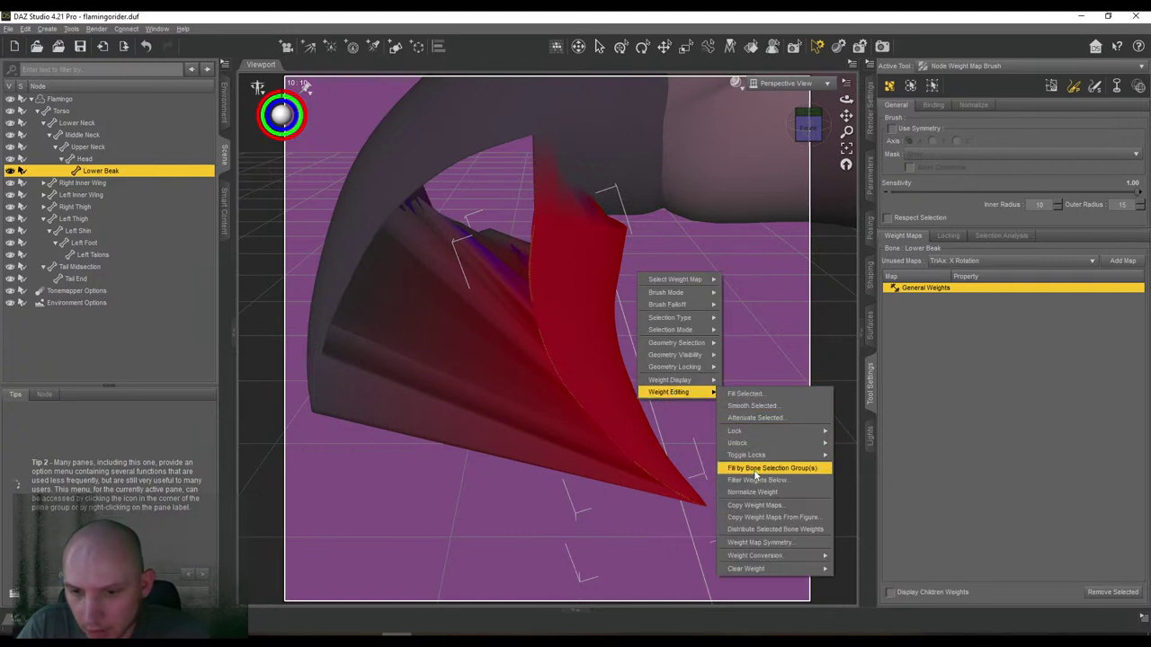
click(743, 394)
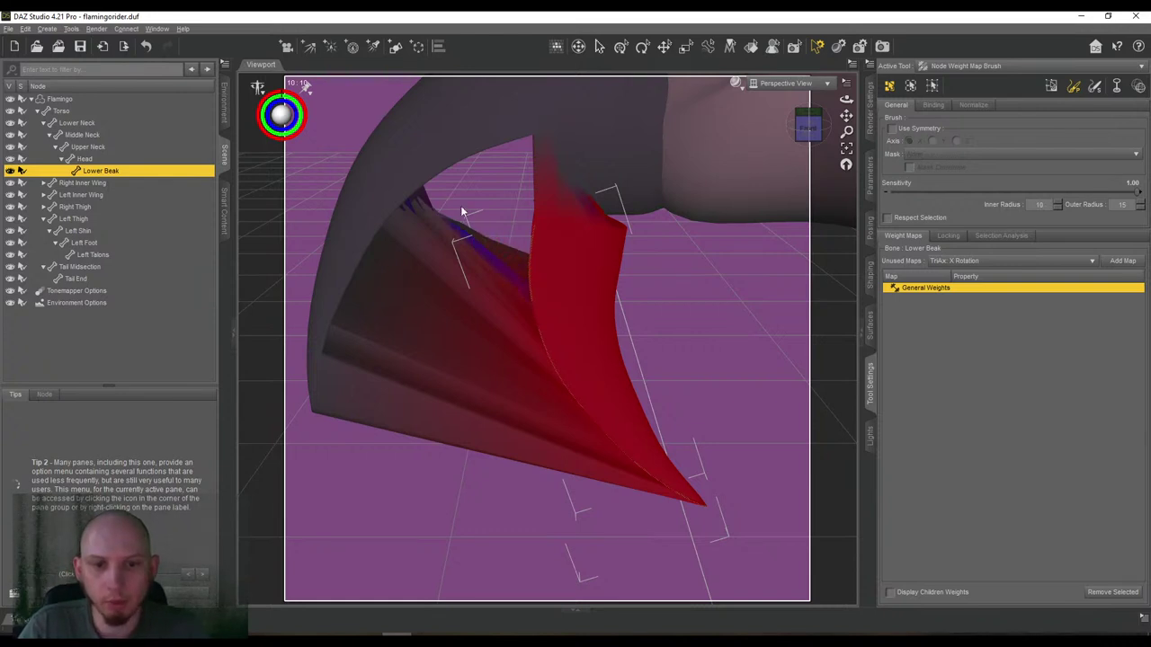
right_click(649, 286)
mouse_move(680, 402)
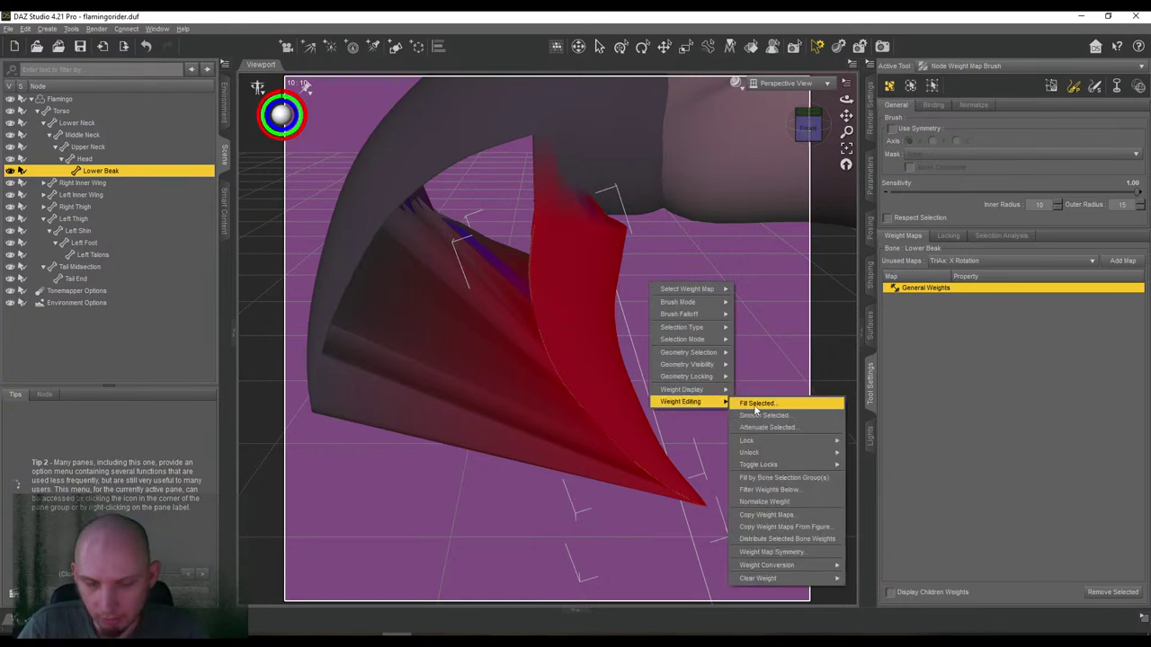
click(755, 404)
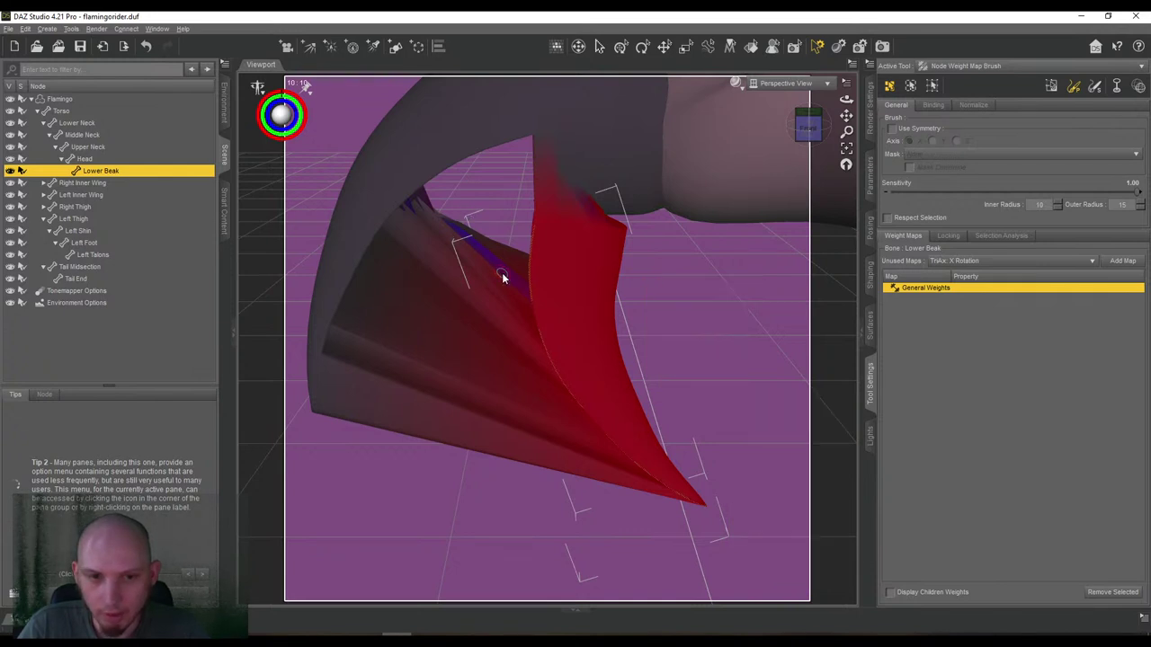
Examine the Head and Lower Beak weights on the stretched polygons from both sides of the open beak.
drag(812, 129, 895, 16)
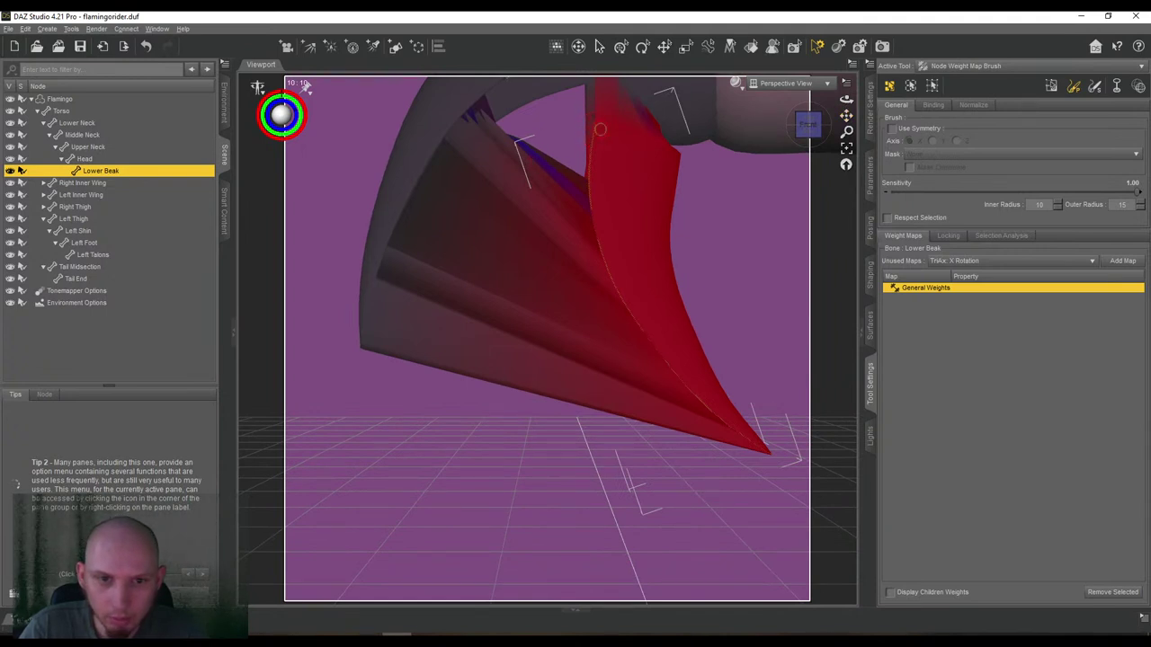
drag(805, 126, 814, 120)
drag(522, 120, 528, 101)
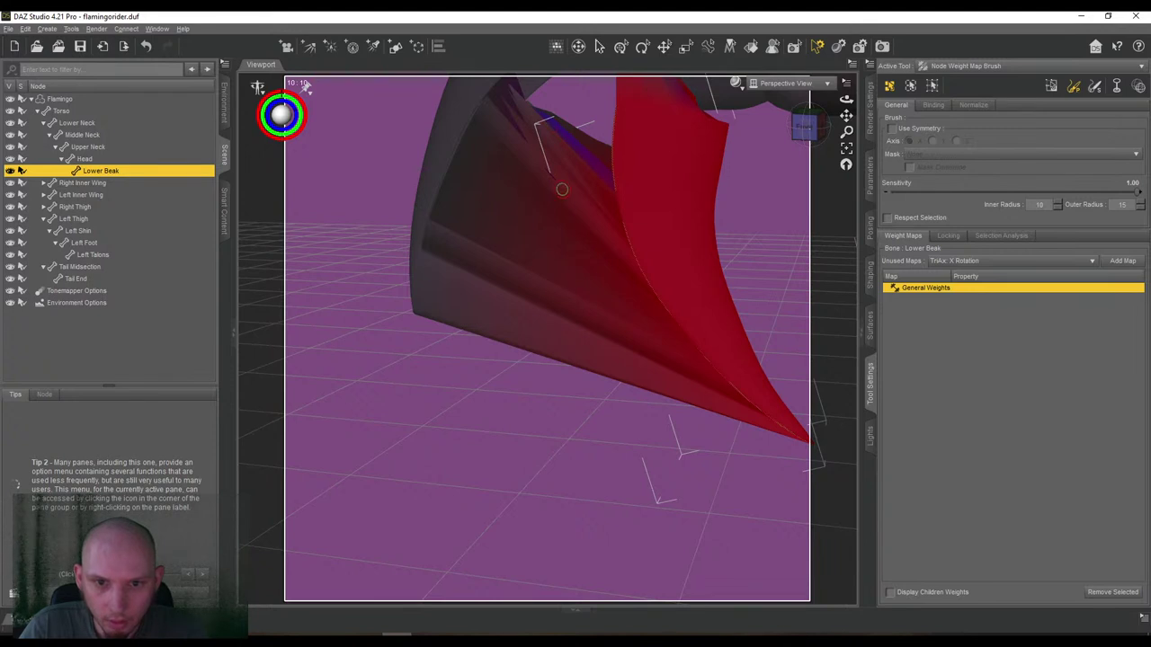
click(83, 159)
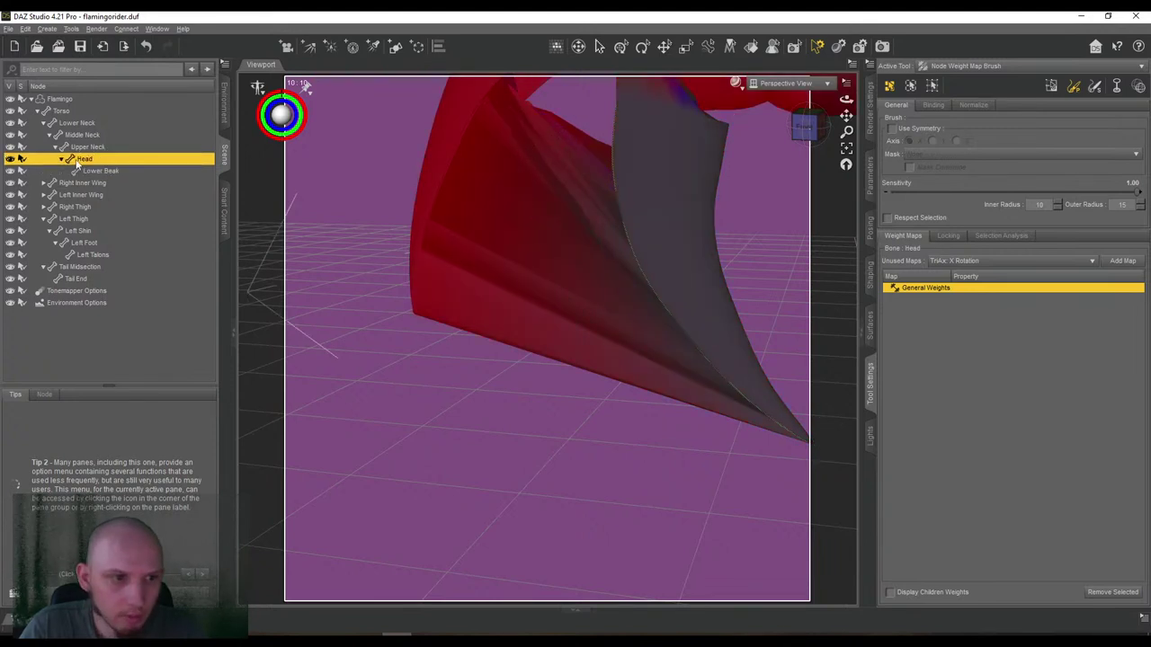
click(85, 170)
mouse_move(804, 128)
mouse_down()
mouse_move(784, 128)
mouse_move(802, 101)
mouse_move(816, 160)
mouse_up()
scroll(803, 138, down, 4)
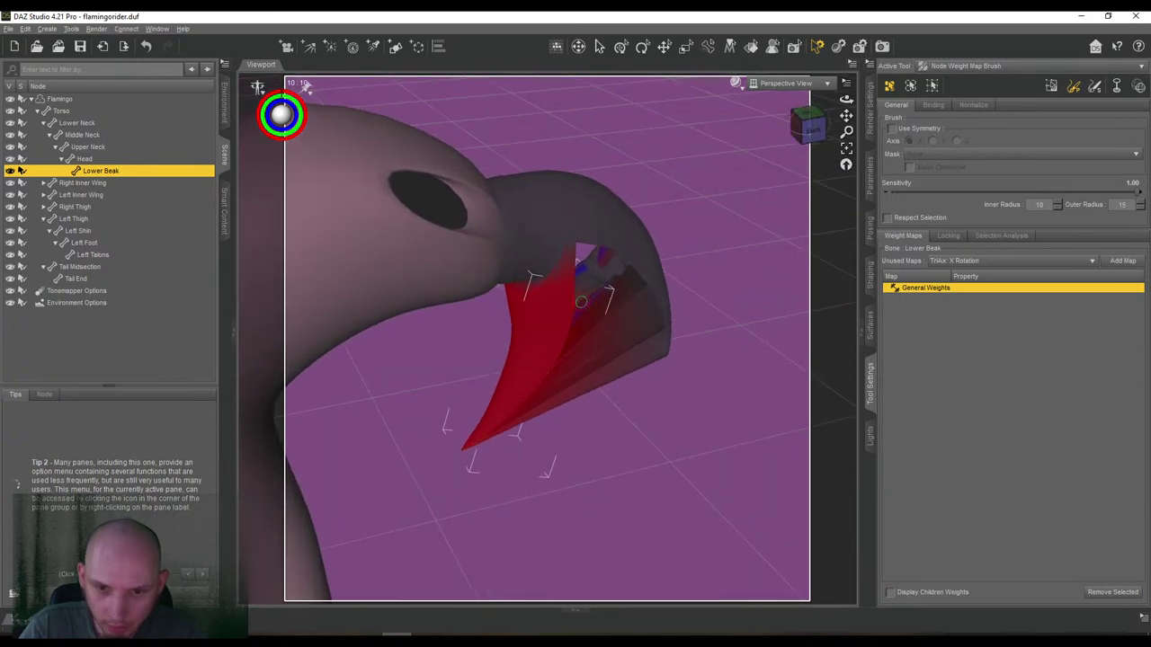
scroll(585, 270, up, 3)
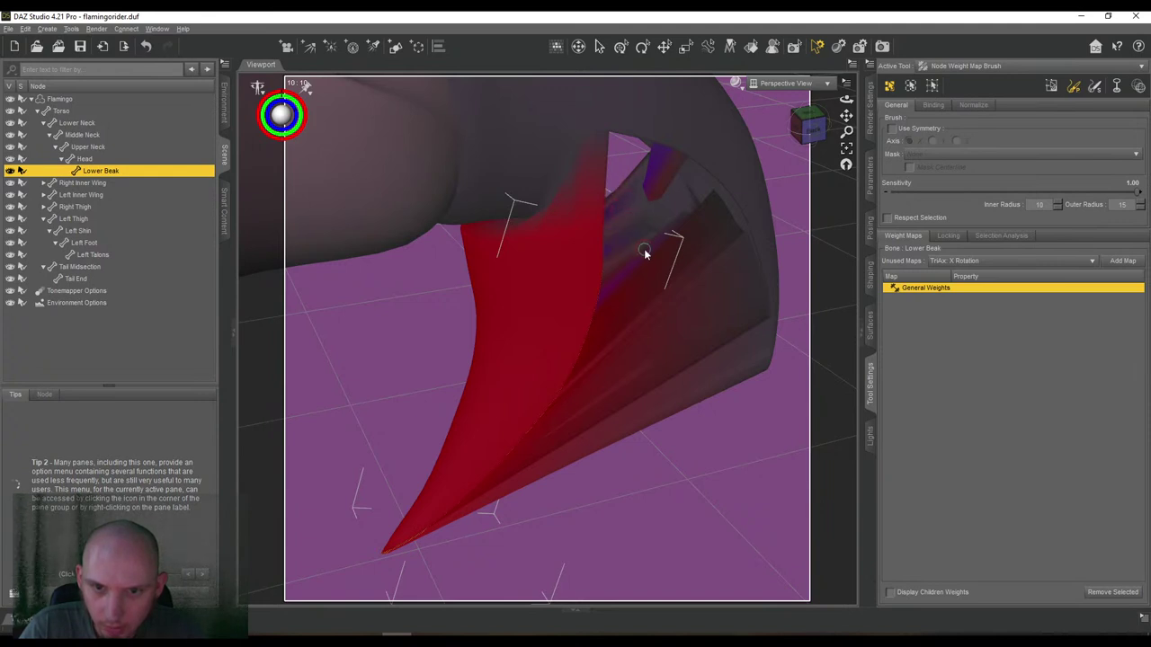
Reduce the Lower Beak weights on the blue and purple polygons at the upper edge of the stretched inner beak surface.
mouse_move(810, 129)
mouse_down()
mouse_move(818, 106)
mouse_move(801, 128)
mouse_up()
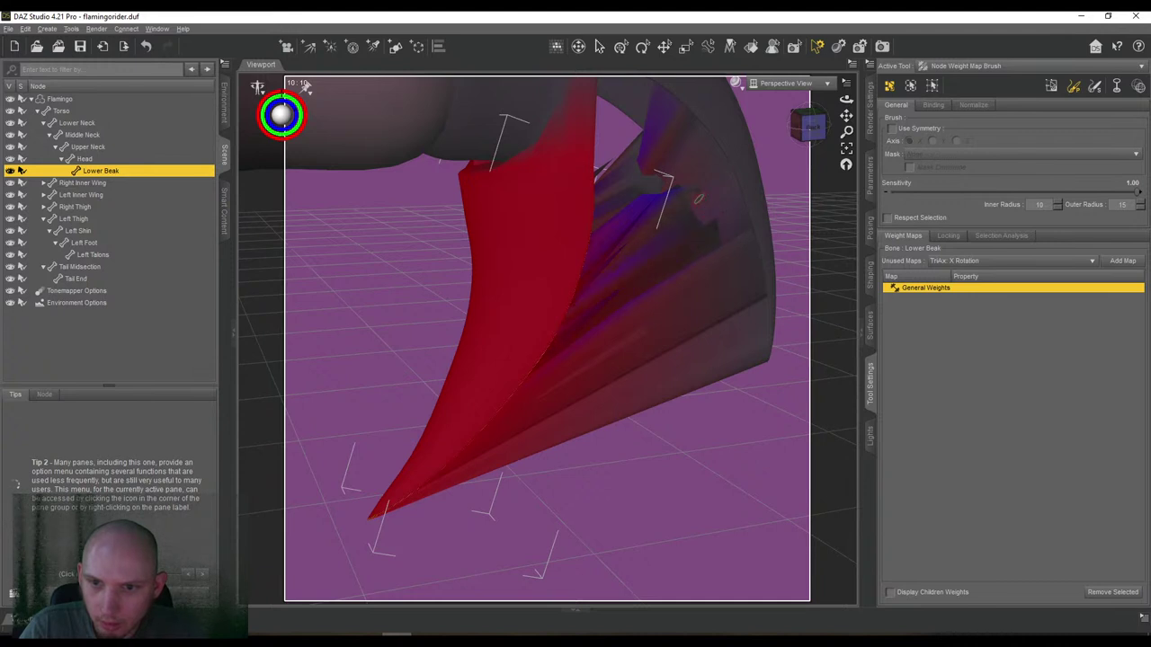
drag(691, 183, 667, 219)
drag(846, 100, 811, 88)
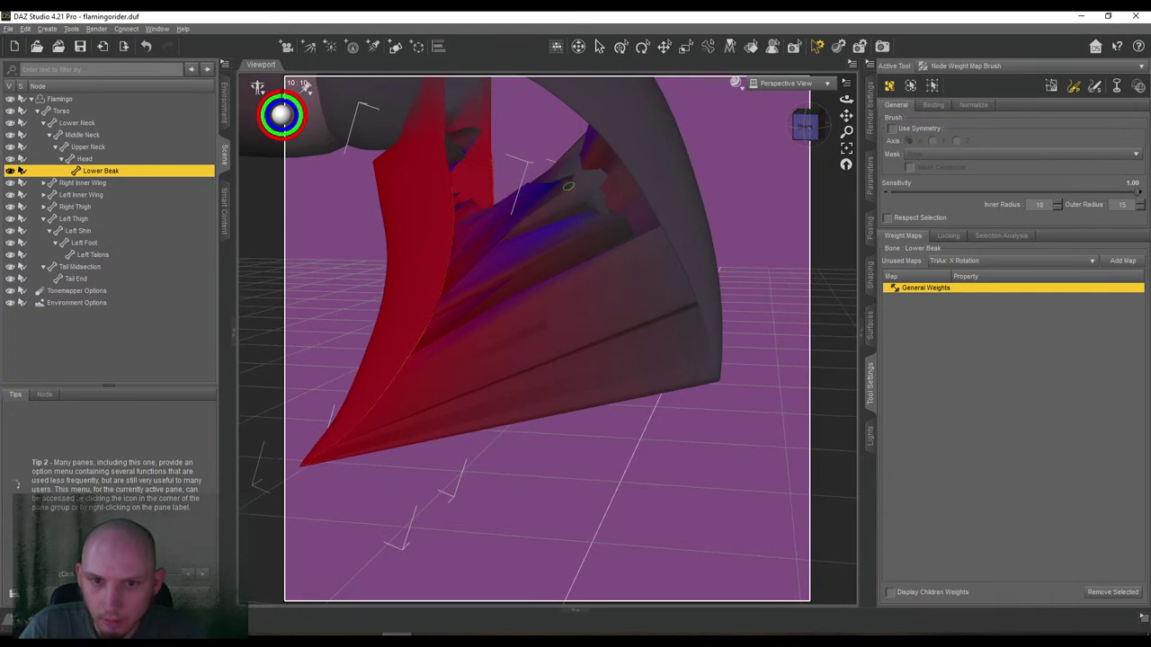
drag(569, 175, 555, 205)
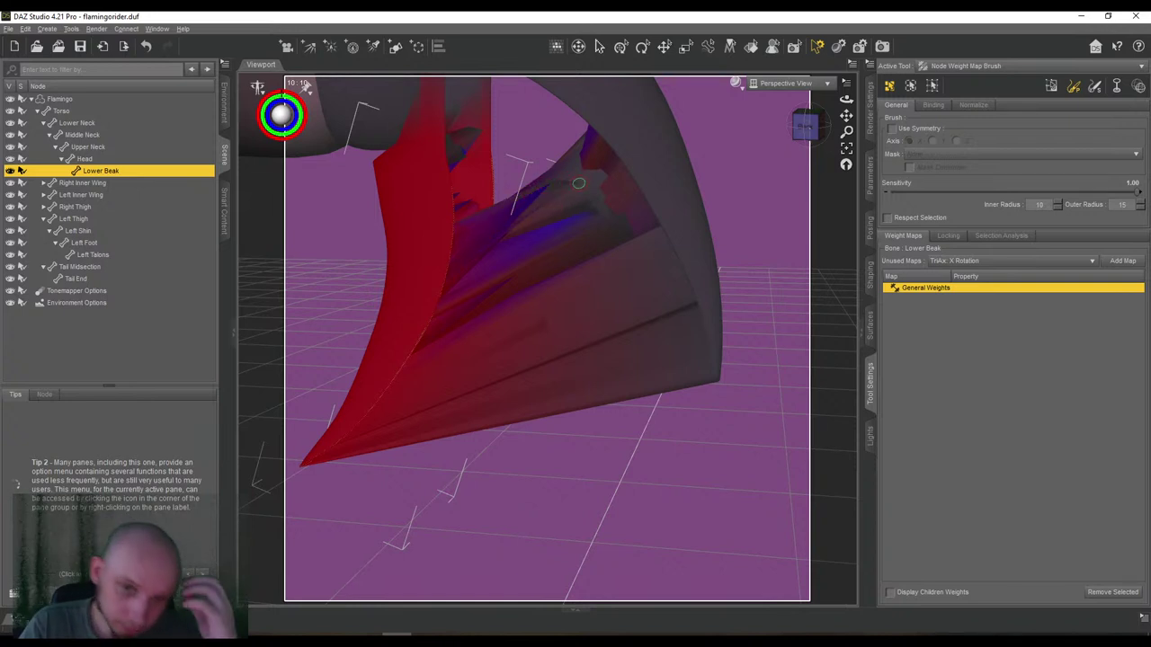
drag(550, 184, 536, 199)
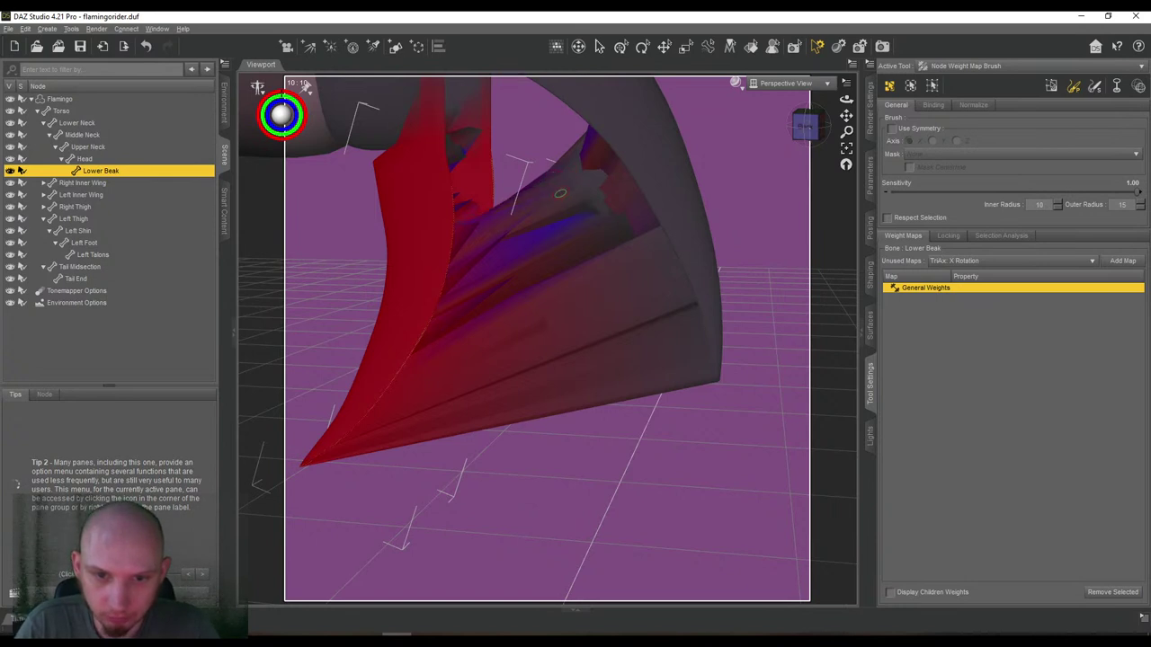
click(536, 210)
click(541, 230)
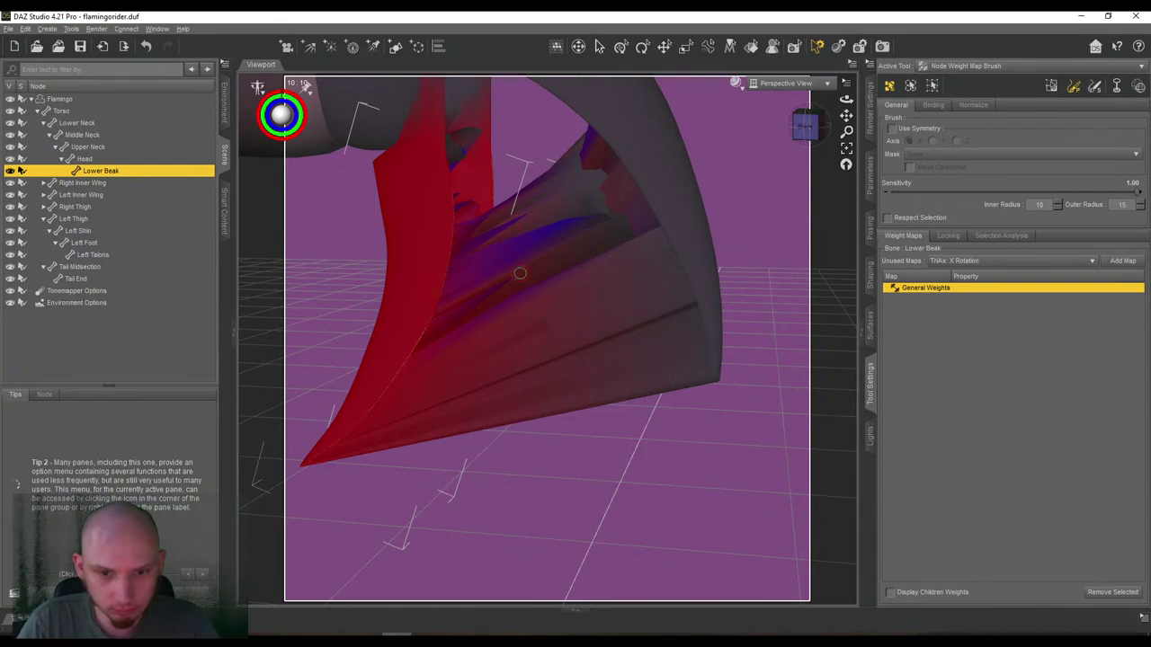
Clean up the Lower Beak weights on the blue polygons inside the beak, beside the grey area near the hinge.
mouse_move(805, 133)
mouse_down()
mouse_move(829, 148)
mouse_move(778, 142)
mouse_up()
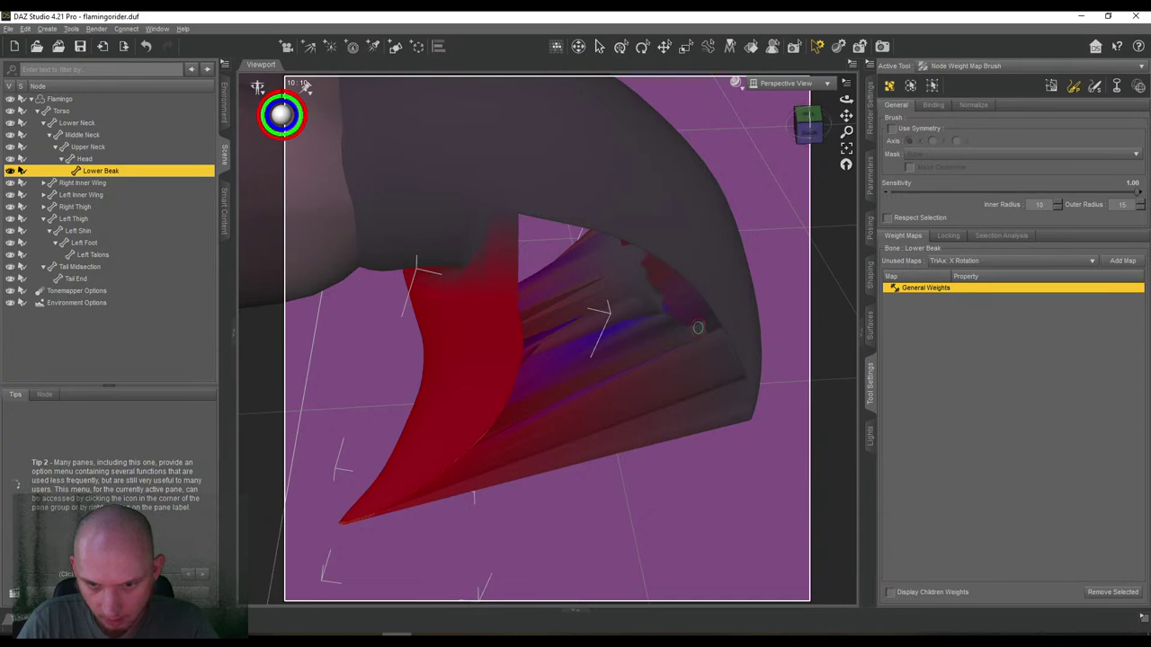
drag(789, 128, 759, 137)
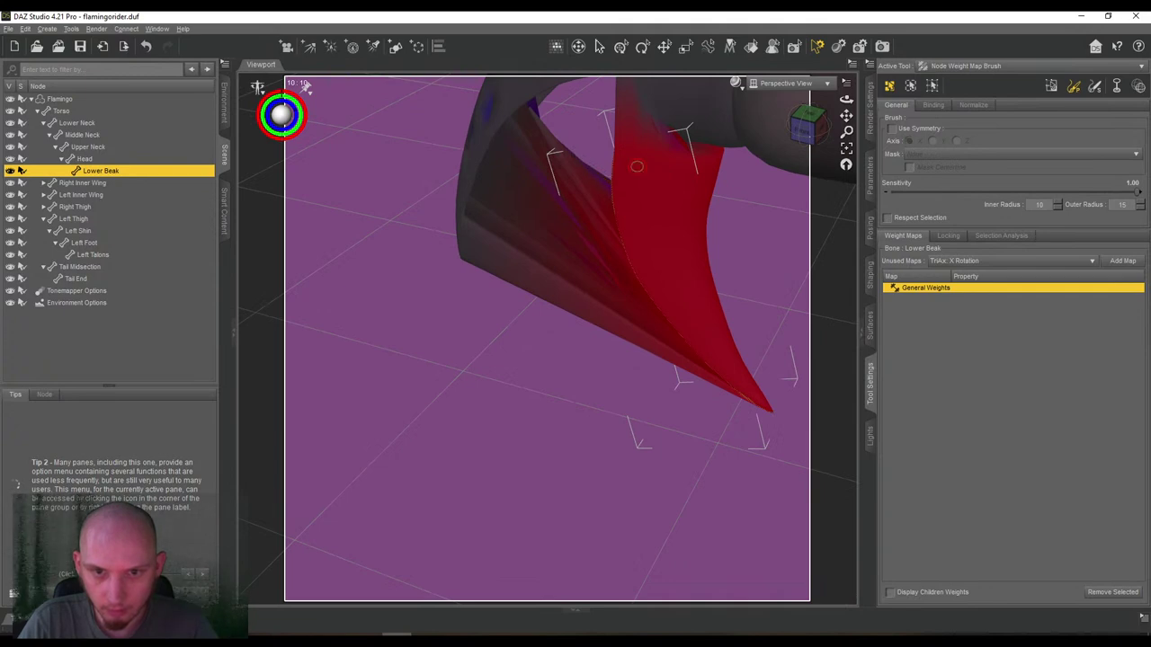
drag(845, 116, 903, 278)
drag(800, 132, 812, 127)
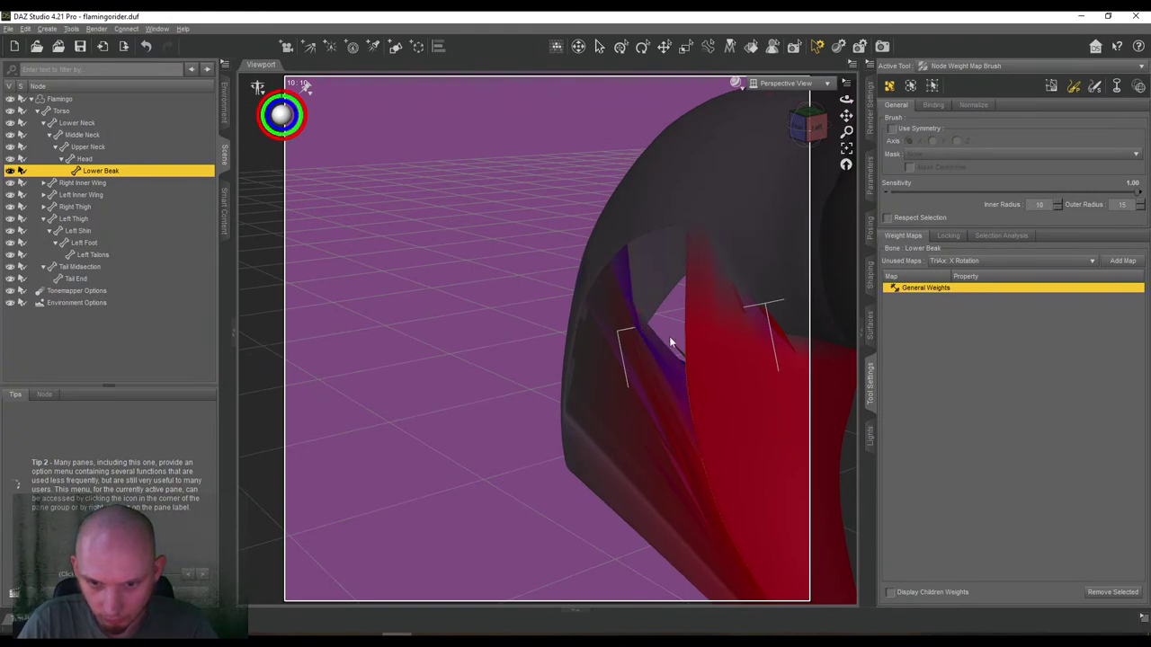
mouse_move(805, 128)
mouse_down()
mouse_move(756, 140)
mouse_move(708, 191)
mouse_move(726, 178)
mouse_up()
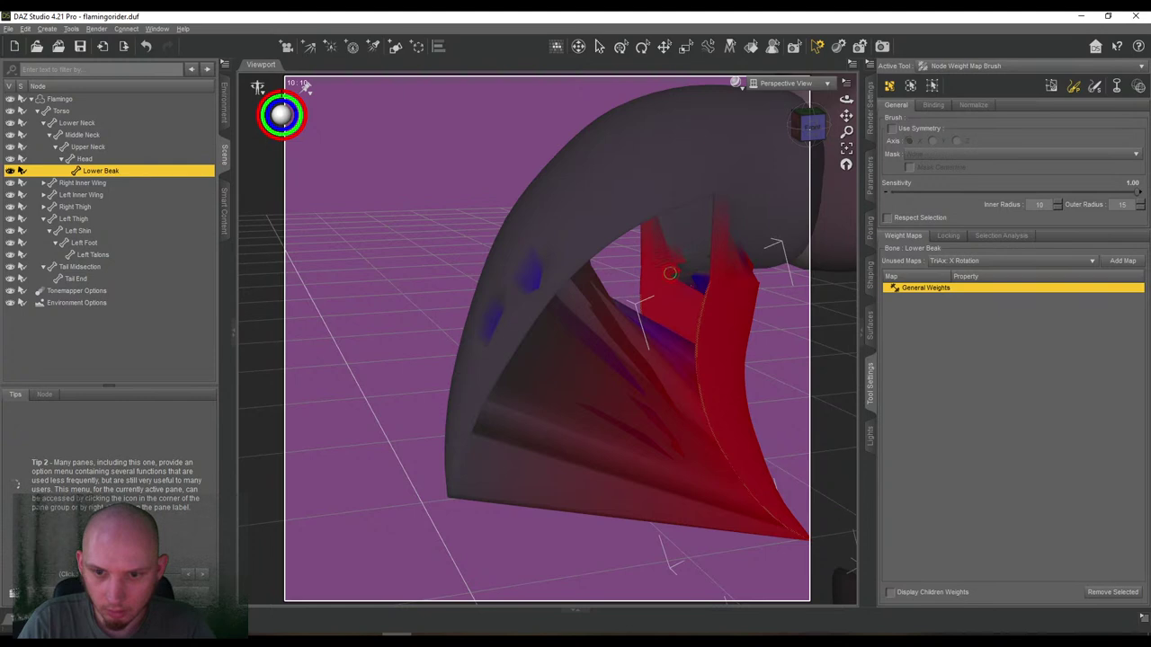
drag(812, 131, 809, 133)
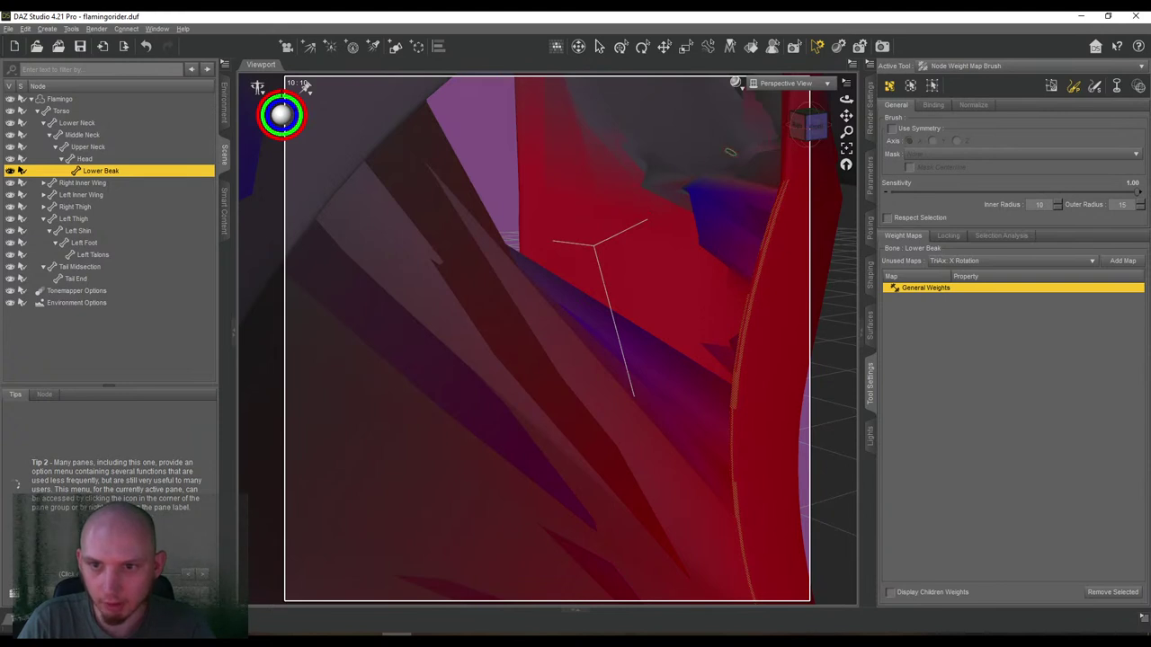
drag(686, 189, 710, 192)
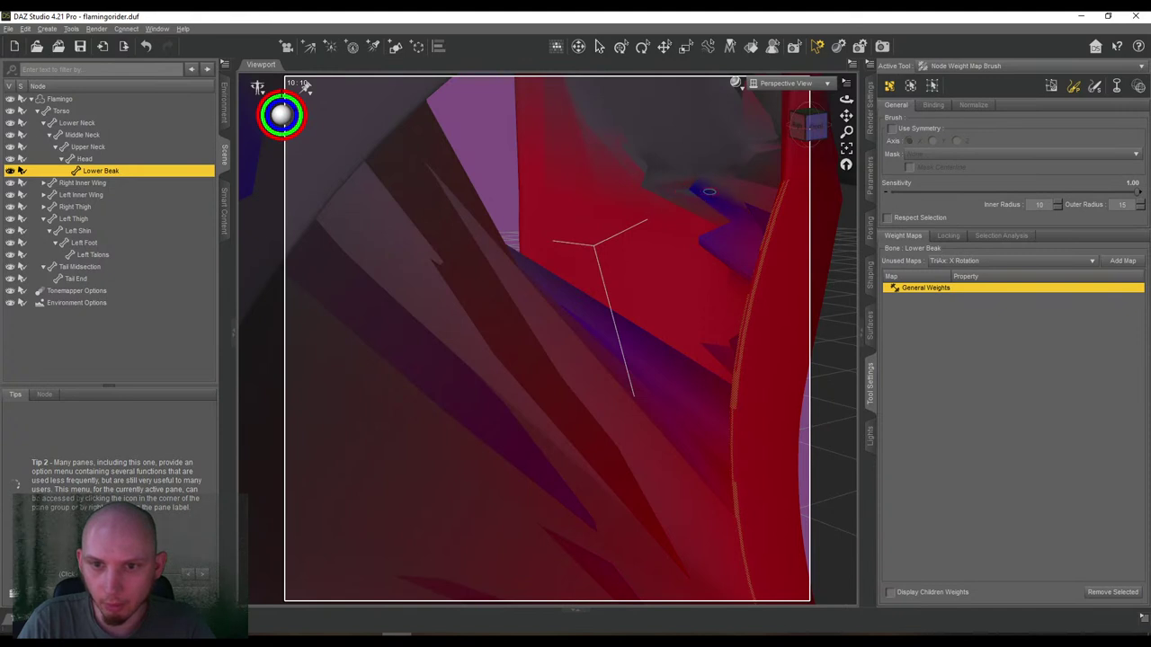
click(709, 191)
mouse_move(697, 239)
mouse_down()
mouse_move(722, 239)
mouse_move(729, 254)
mouse_up()
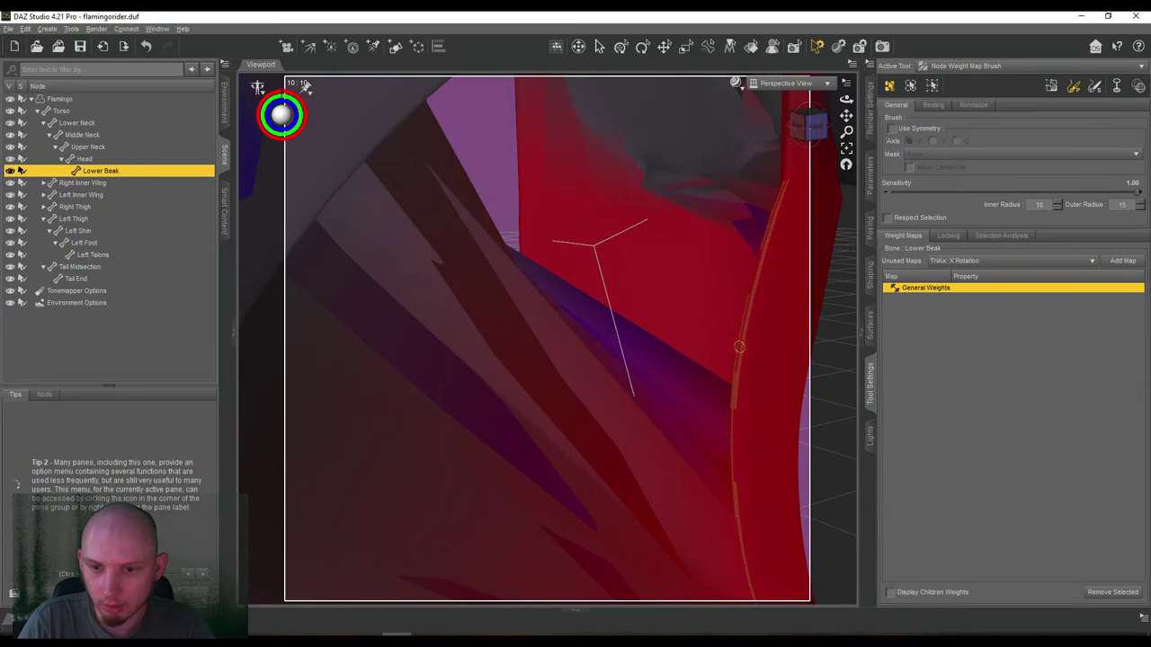
Paint full Lower Beak weight over the dark purple patches on the inner wall of the lower beak.
scroll(699, 321, down, 5)
mouse_move(810, 125)
mouse_down()
mouse_move(761, 105)
mouse_move(834, 126)
mouse_move(818, 154)
mouse_move(781, 127)
mouse_move(811, 126)
mouse_move(849, 88)
mouse_move(807, 129)
mouse_move(811, 144)
mouse_up()
scroll(809, 125, up, 5)
scroll(810, 126, down, 5)
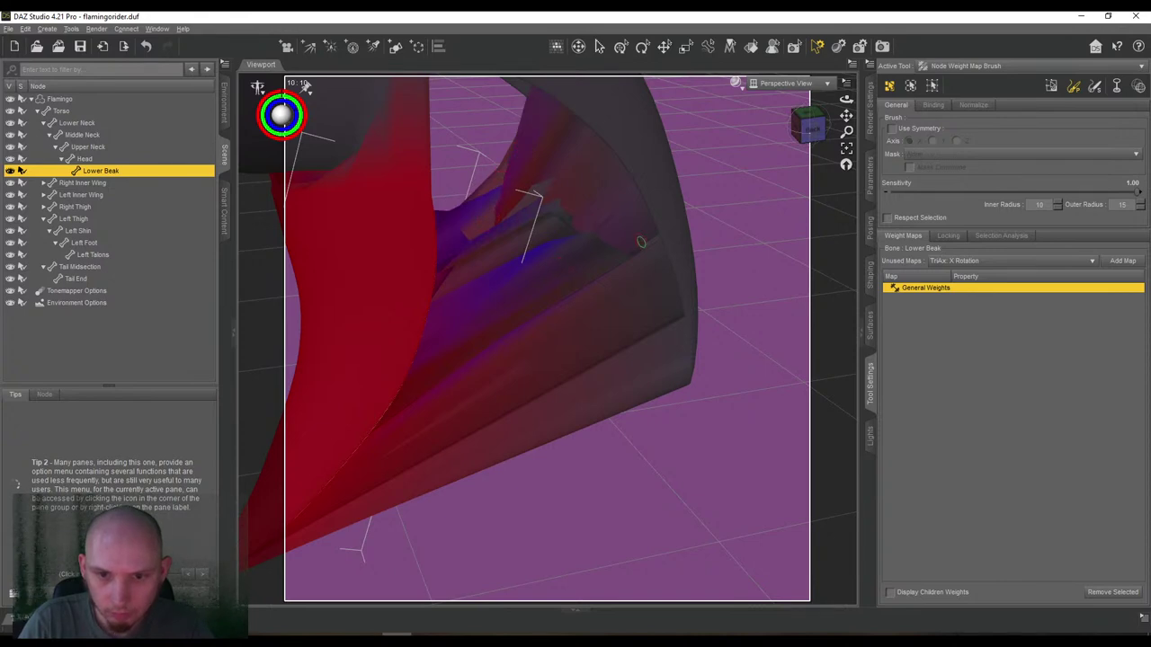
mouse_move(845, 99)
mouse_down()
mouse_move(773, 80)
mouse_move(890, 122)
mouse_move(899, 76)
mouse_move(836, 79)
mouse_move(868, 101)
mouse_move(836, 113)
mouse_move(809, 101)
mouse_move(820, 68)
mouse_move(936, 154)
mouse_move(828, 99)
mouse_move(791, 97)
mouse_up()
scroll(739, 247, down, 5)
scroll(727, 134, up, 4)
scroll(845, 116, up, 2)
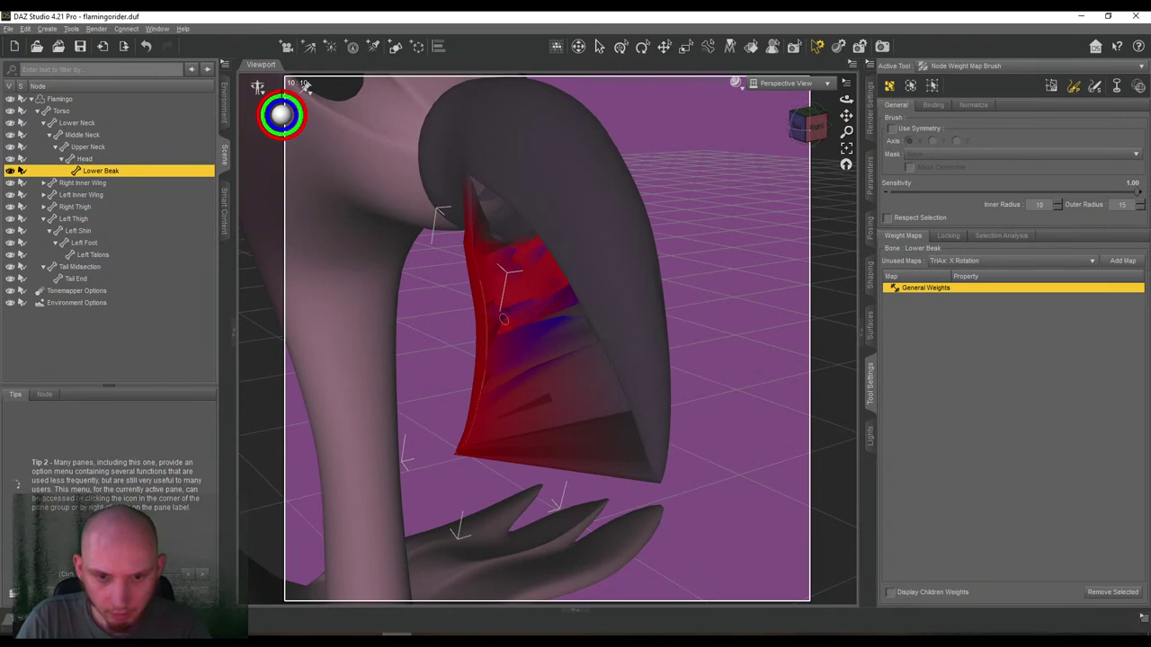
scroll(525, 304, up, 3)
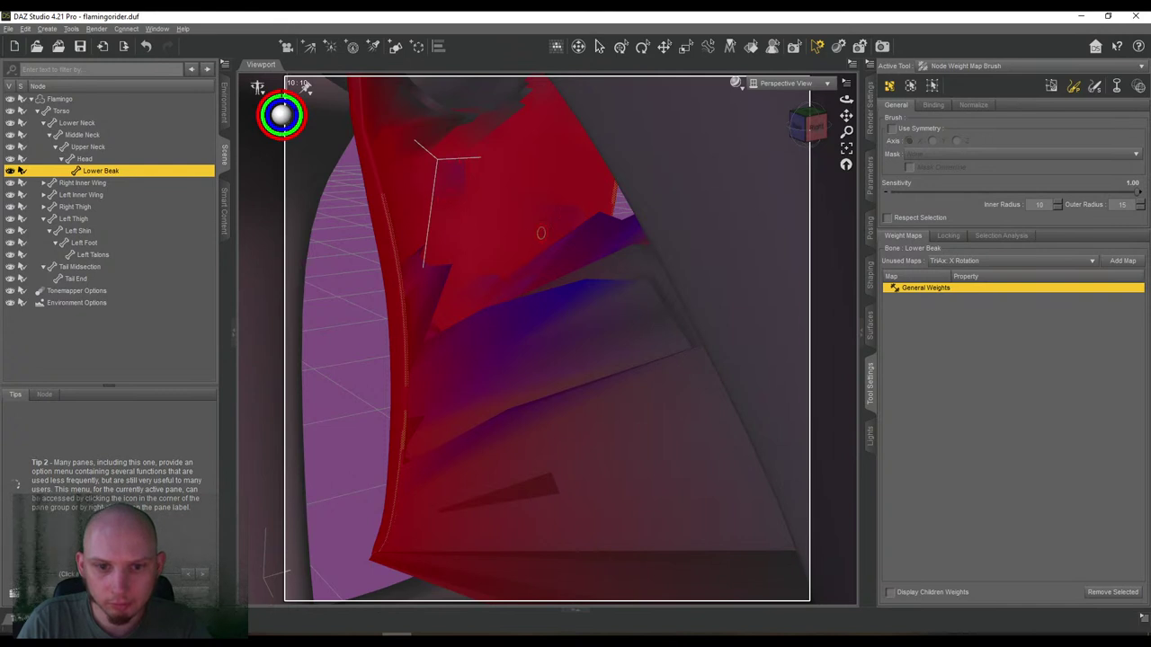
click(451, 264)
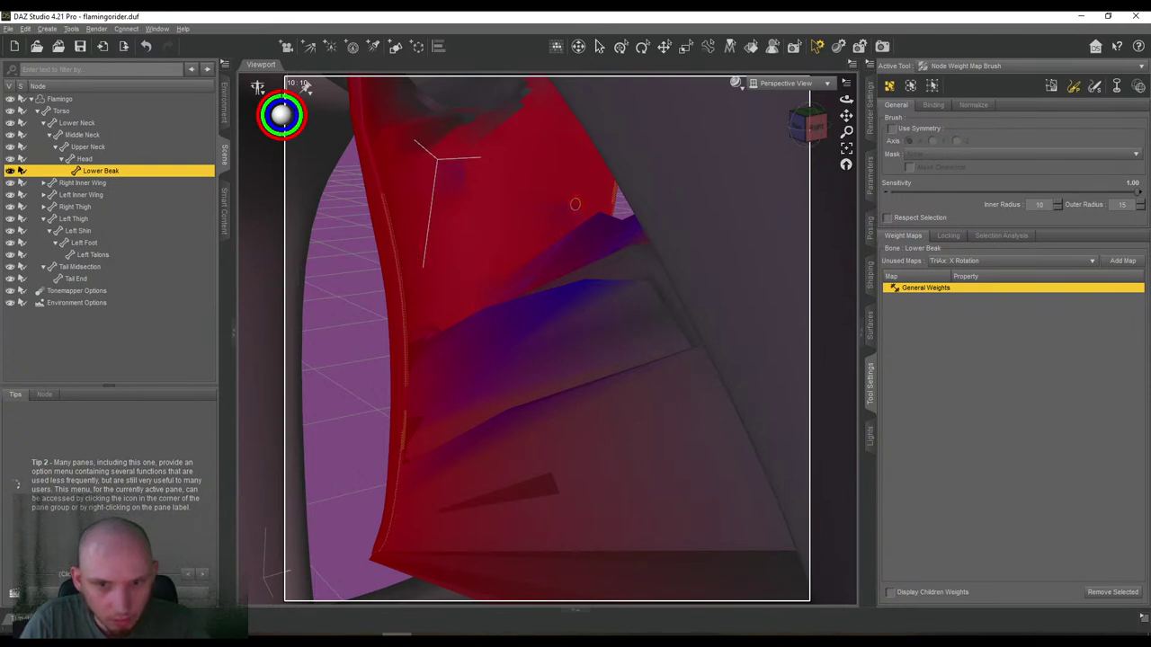
Paint Lower Beak weight onto the raised polygon point at the far rim of the lower beak.
drag(816, 128, 697, 268)
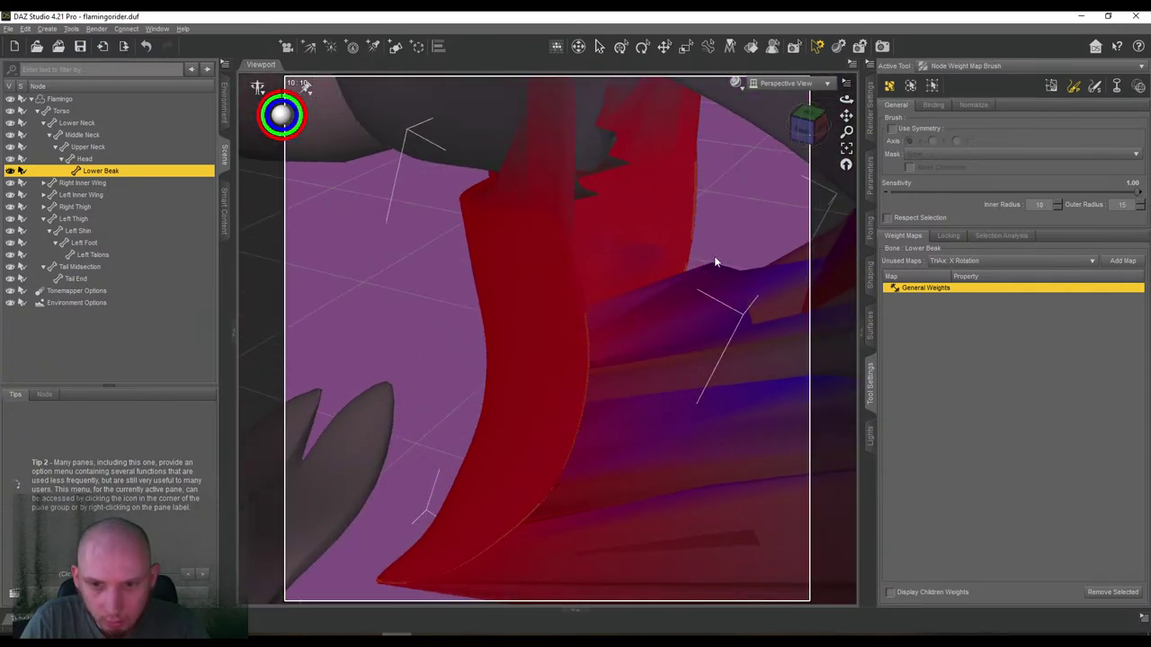
drag(712, 266, 713, 260)
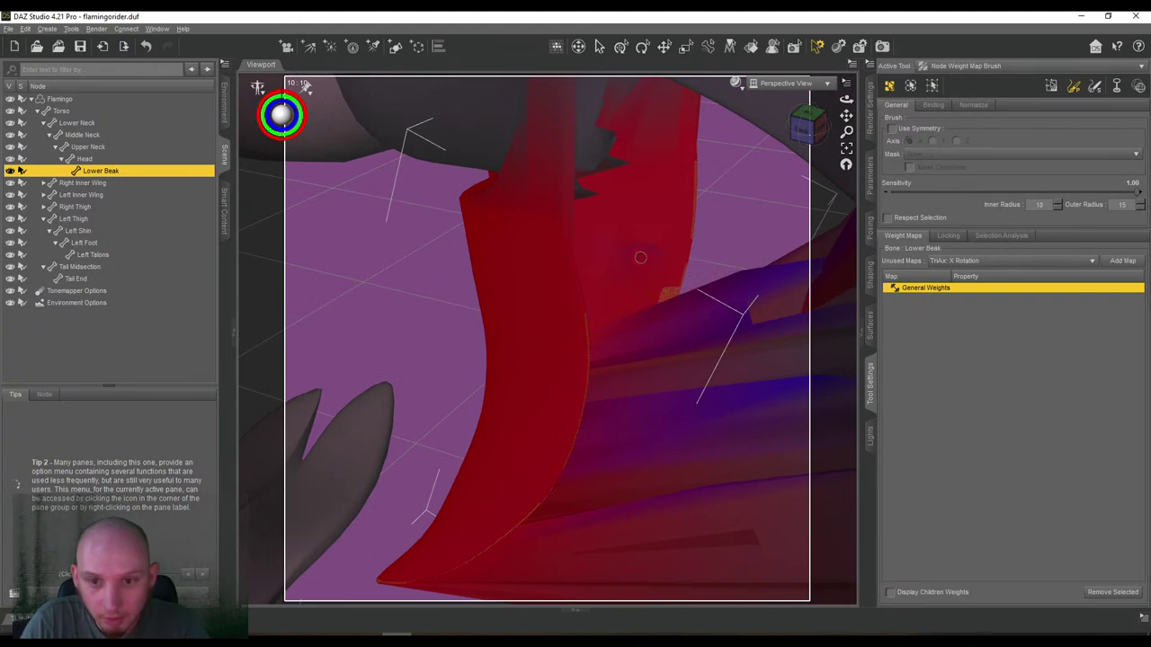
scroll(711, 240, down, 2)
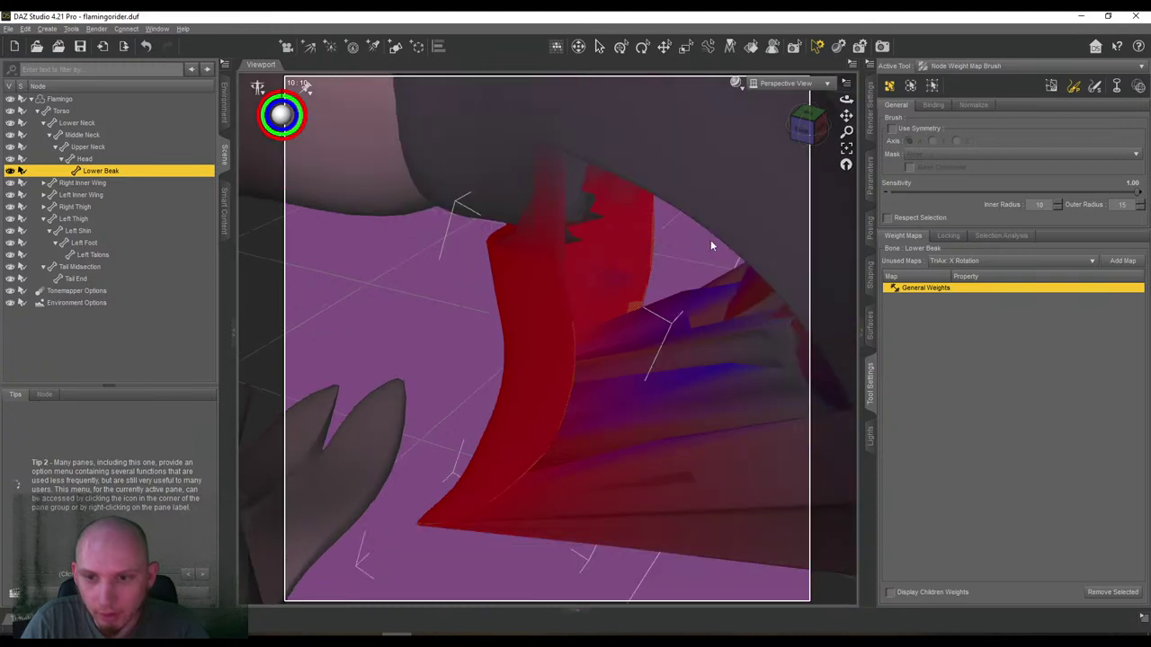
Reduce the Lower Beak weights on the blue polygon streaks across the middle of the stretched inner beak surface.
drag(803, 130, 745, 197)
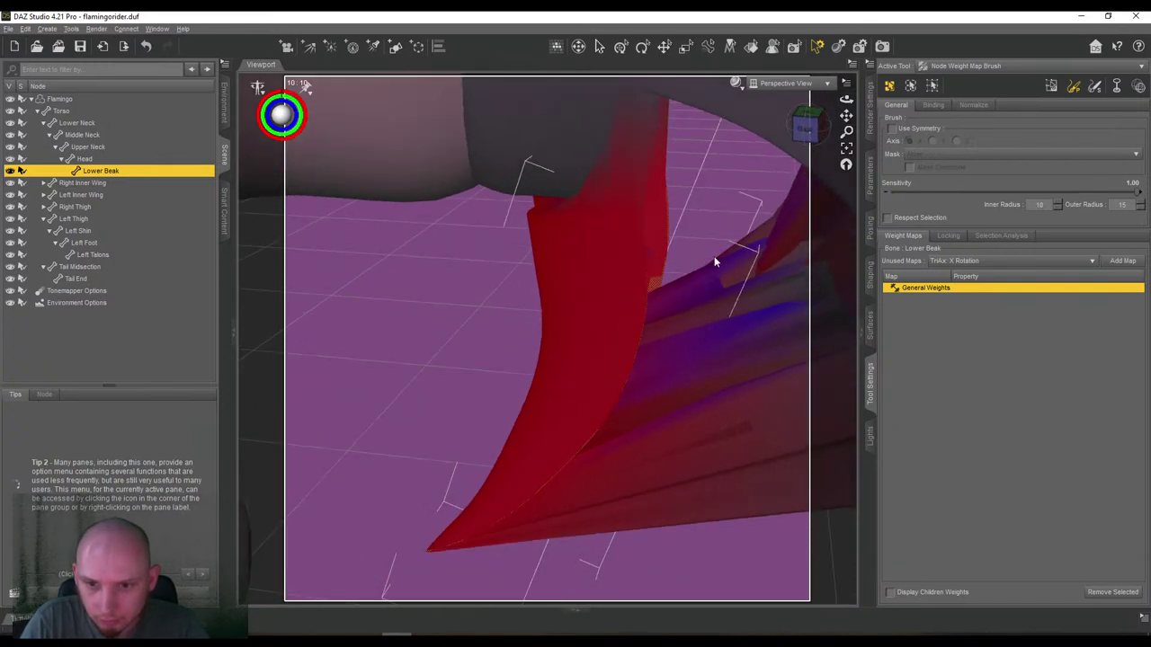
mouse_move(728, 286)
alt+mouse_down()
mouse_move(719, 302)
mouse_move(720, 281)
mouse_move(687, 281)
alt+mouse_up()
scroll(719, 301, down, 2)
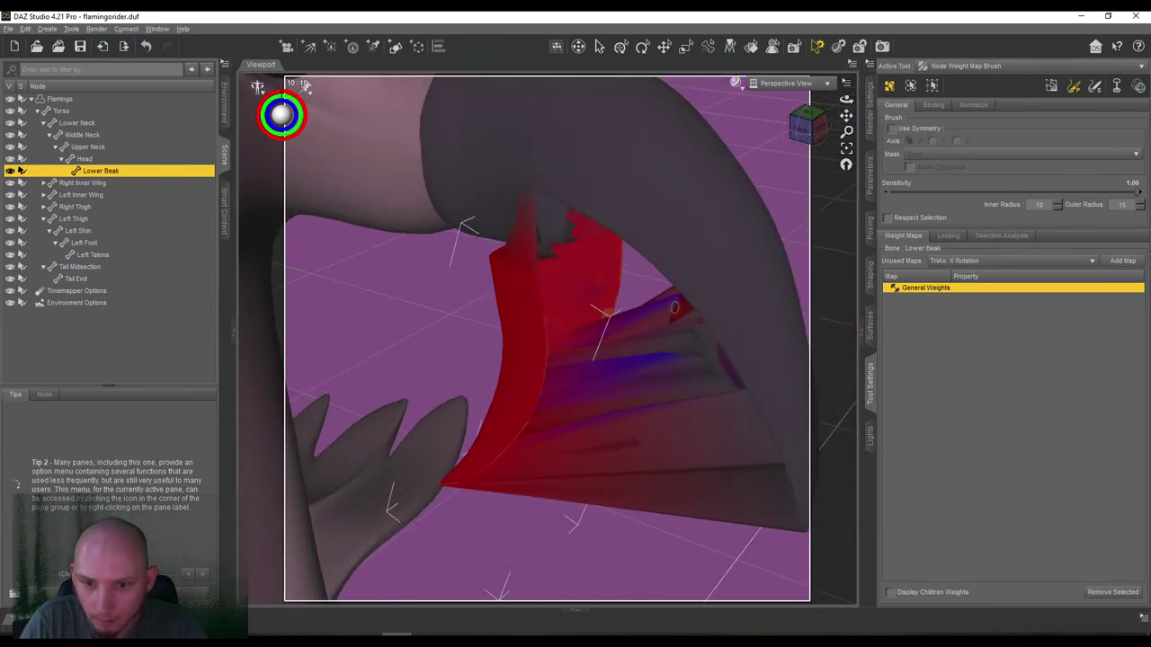
alt+drag(697, 361, 665, 379)
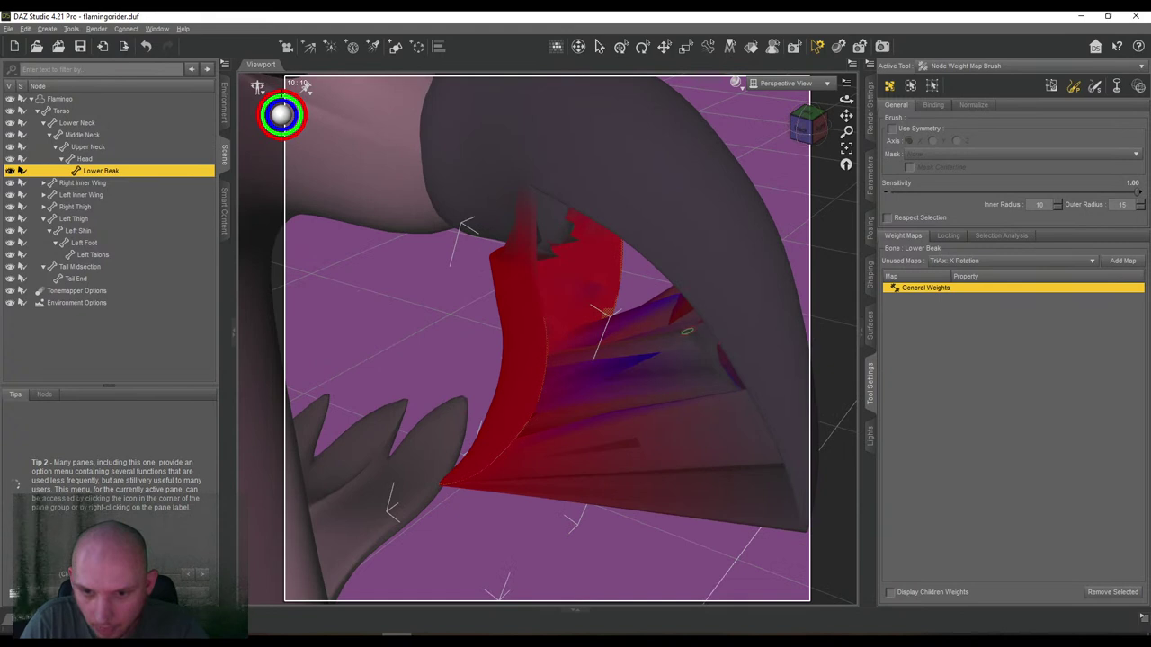
alt+drag(692, 331, 663, 354)
scroll(662, 353, up, 4)
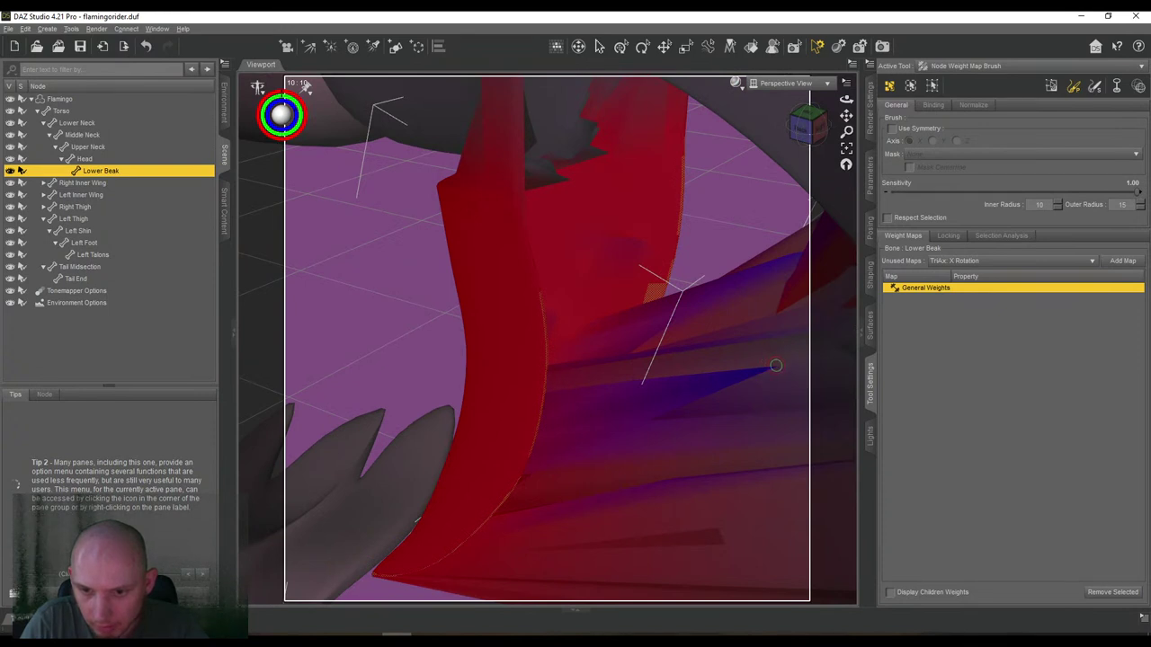
drag(775, 365, 745, 382)
mouse_move(846, 116)
mouse_down()
mouse_move(439, 113)
mouse_move(694, 61)
mouse_up()
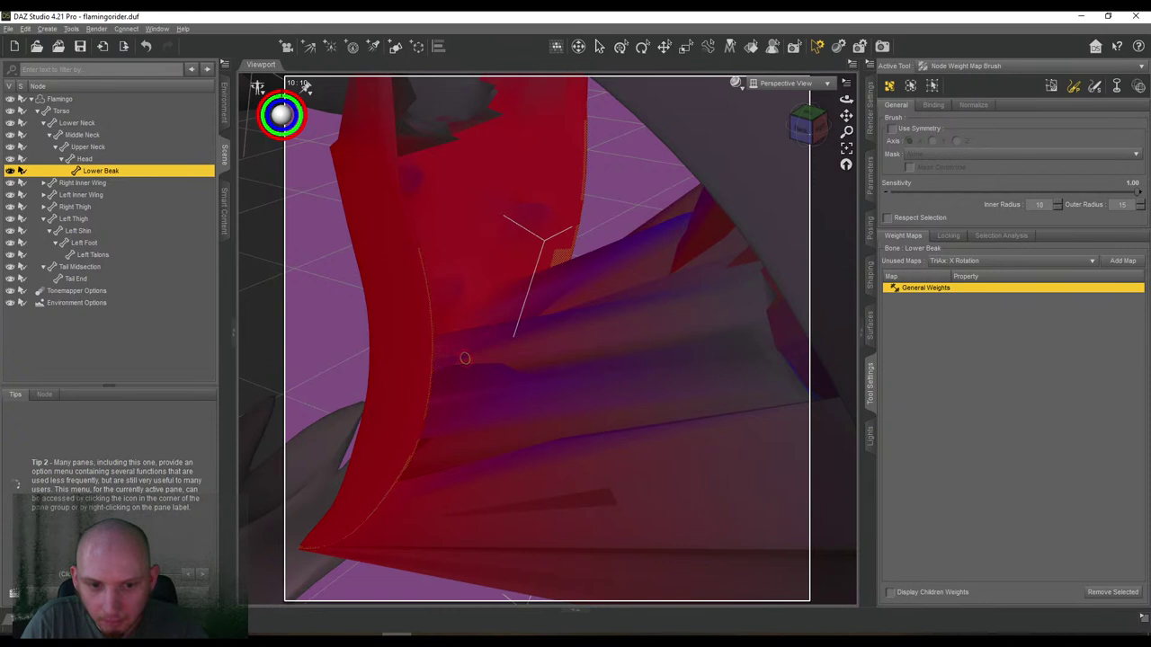
Adjust the Lower Beak weights on the inner beak polygons beside the upper beak's rim near the tip.
scroll(432, 375, up, 1)
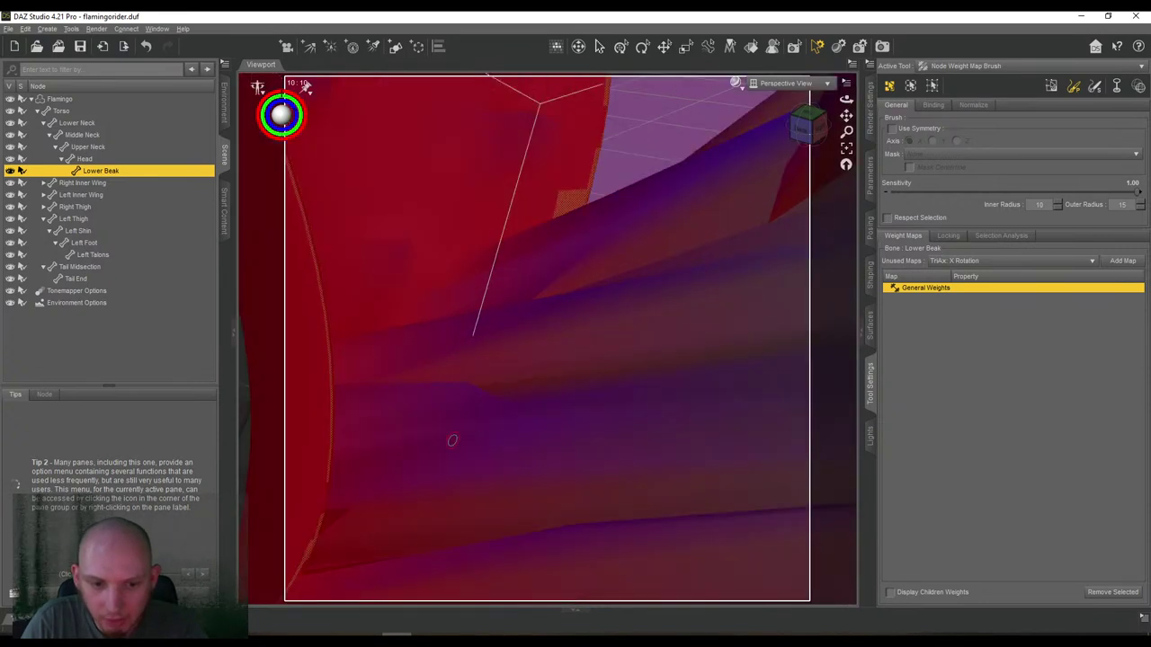
scroll(453, 439, down, 1)
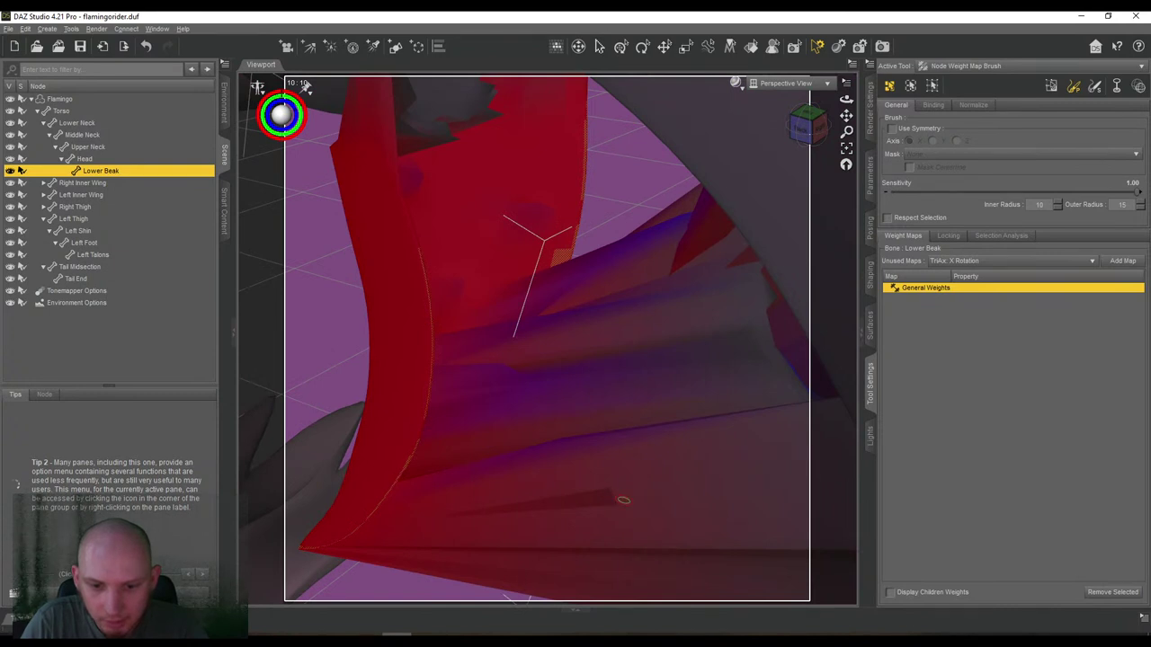
scroll(561, 454, down, 1)
scroll(553, 411, up, 1)
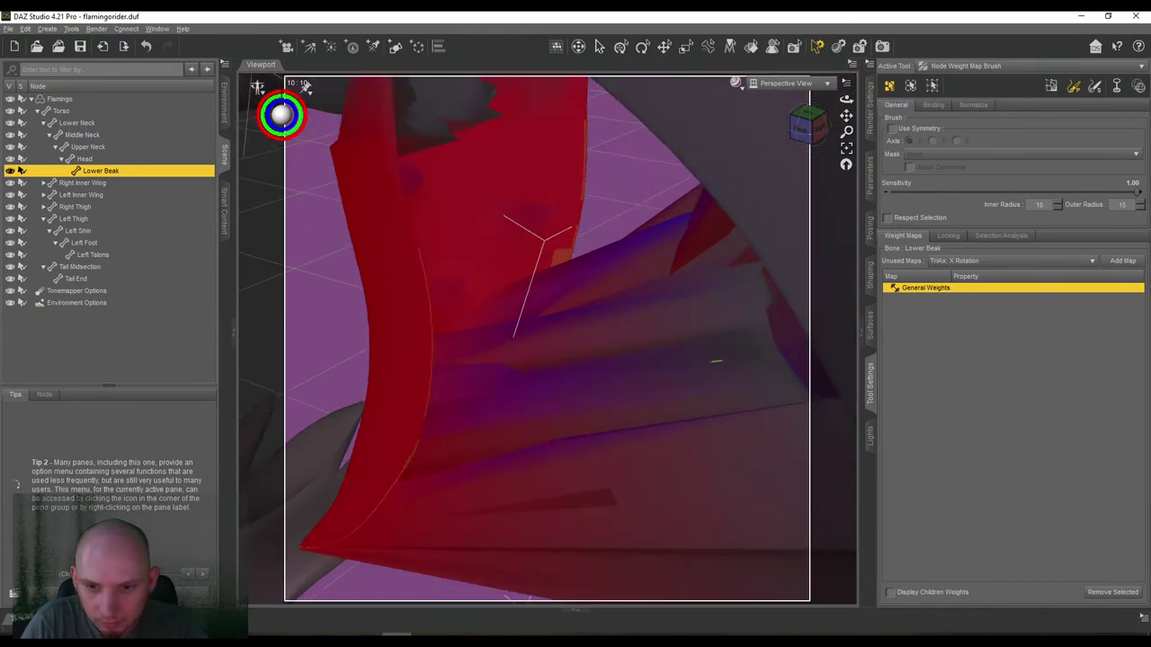
scroll(668, 377, down, 2)
mouse_move(813, 140)
mouse_down()
mouse_move(837, 124)
mouse_move(804, 121)
mouse_move(823, 122)
mouse_up()
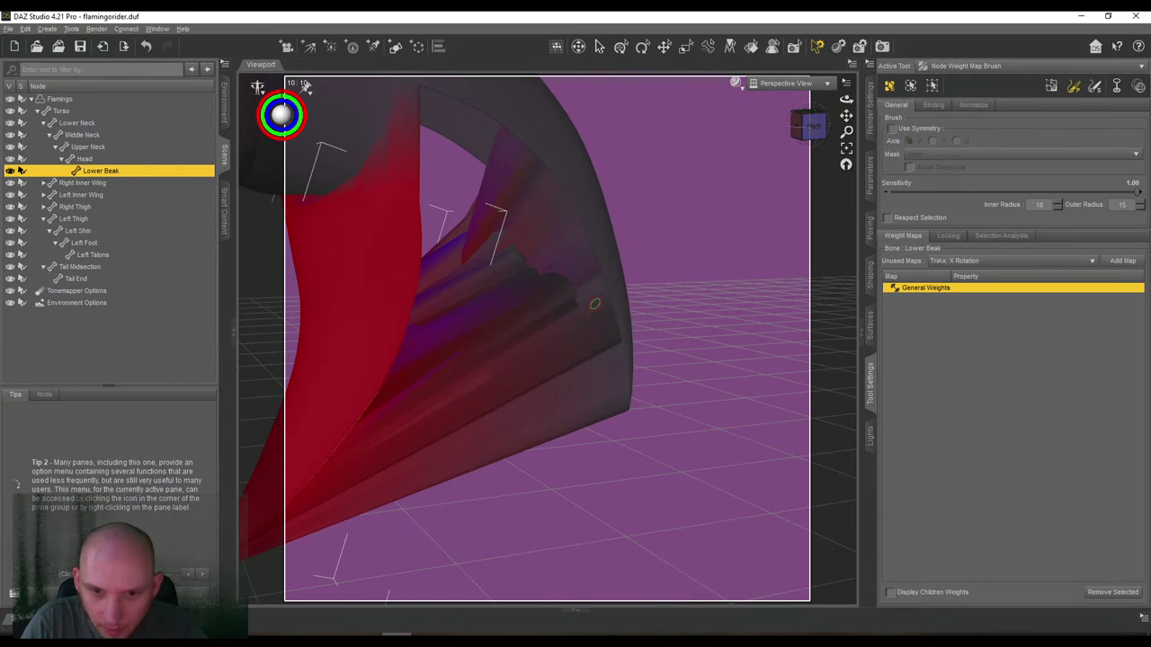
drag(602, 292, 608, 309)
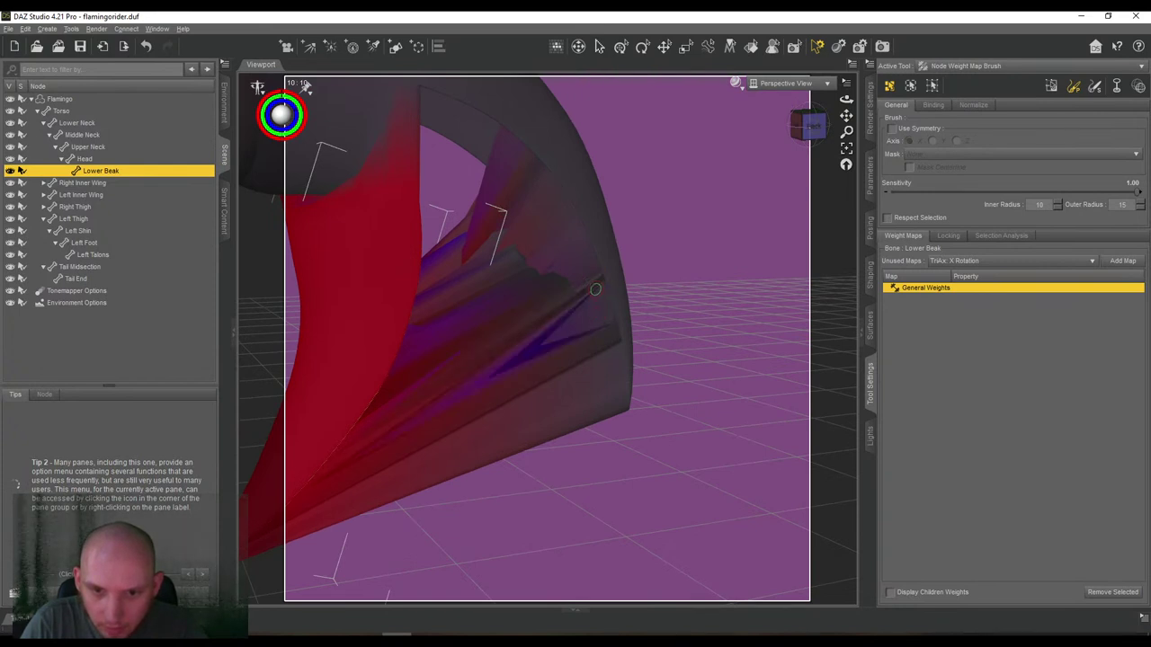
Adjust the Lower Beak weights at the corner of the open gap between the inner beak polygons near the upper beak's tip.
mouse_move(812, 118)
mouse_down()
mouse_move(797, 130)
mouse_move(825, 136)
mouse_move(808, 125)
mouse_up()
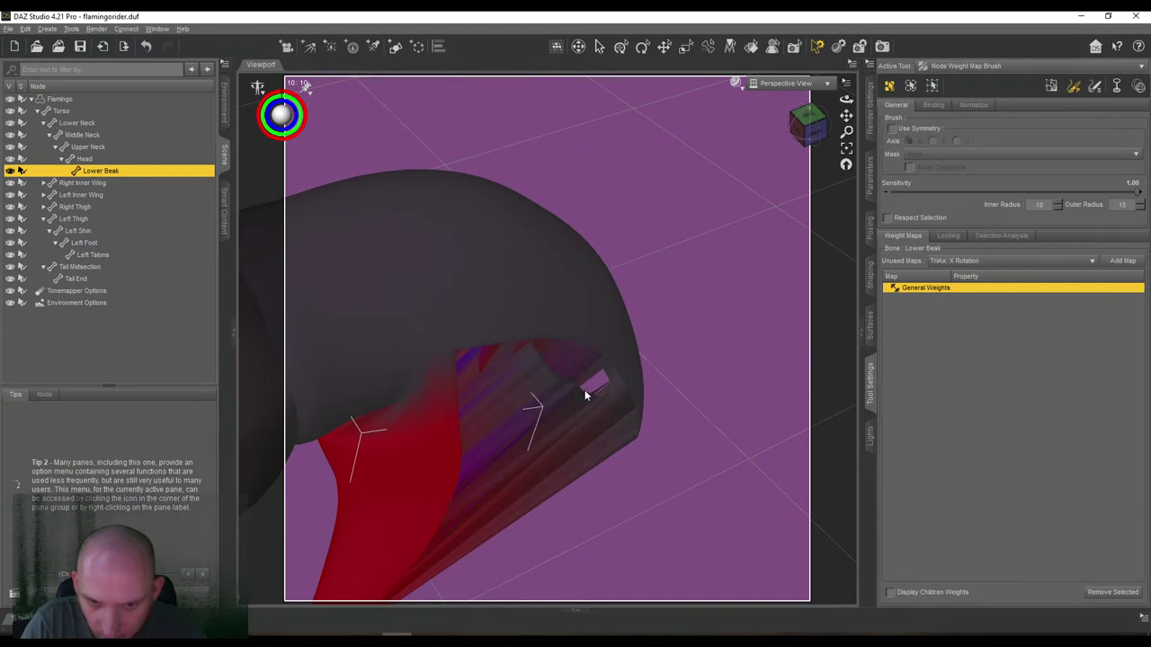
mouse_move(845, 166)
mouse_down()
mouse_move(827, 169)
mouse_move(845, 166)
mouse_up()
drag(846, 100, 905, 110)
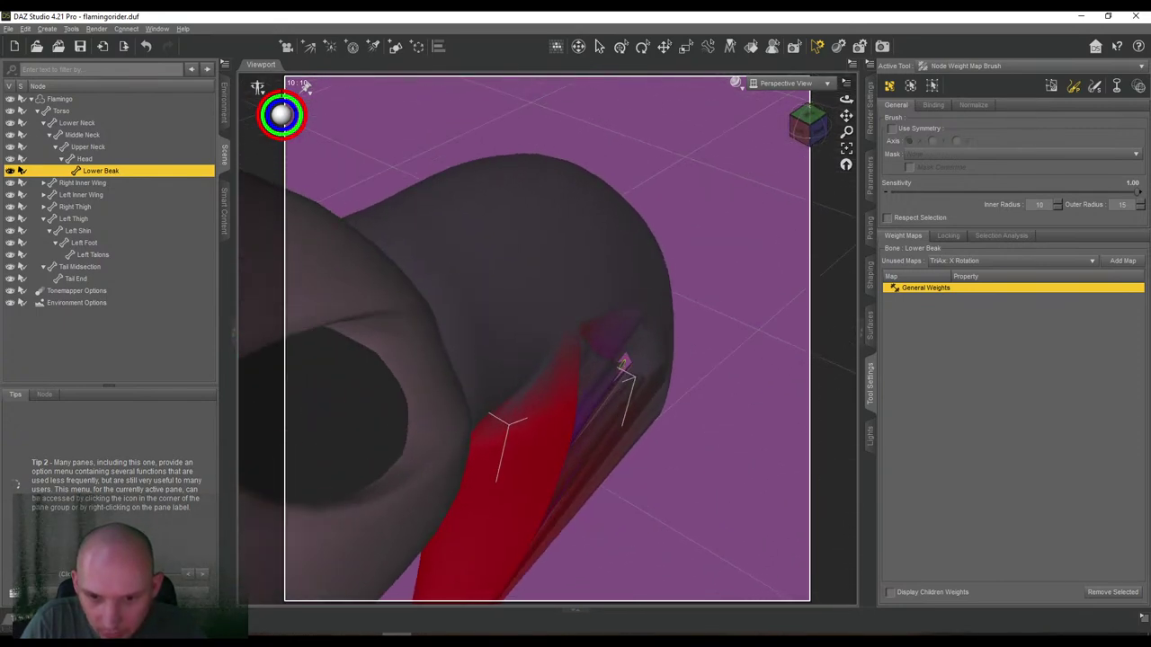
scroll(623, 364, up, 5)
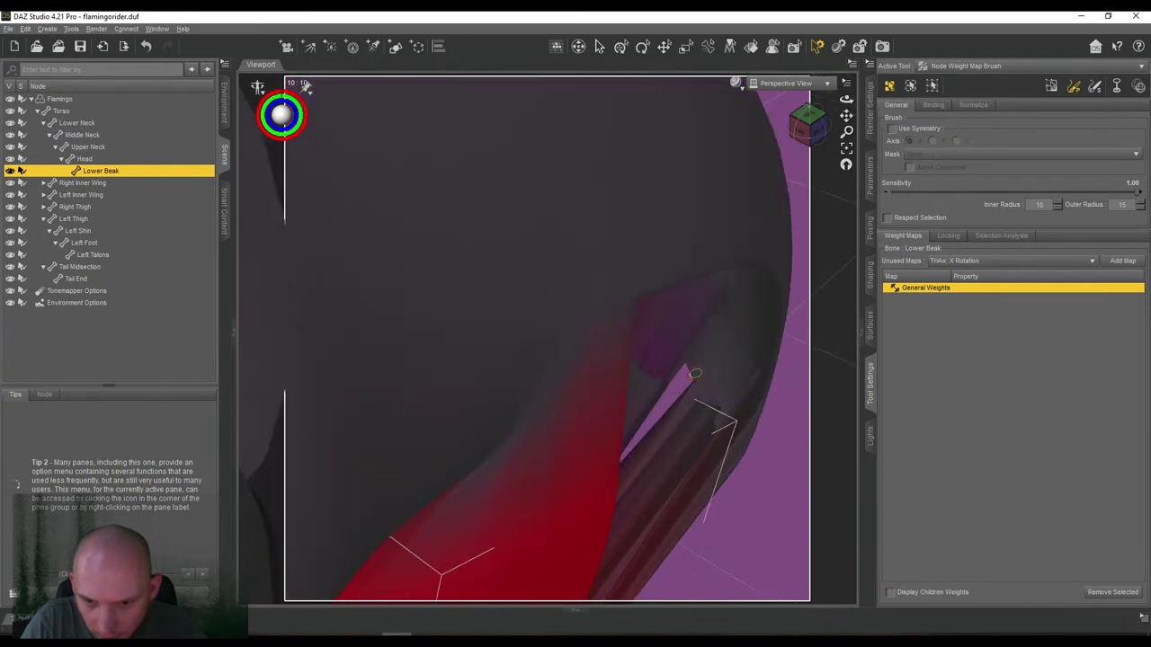
drag(694, 374, 694, 385)
drag(813, 133, 846, 116)
drag(306, 86, 306, 86)
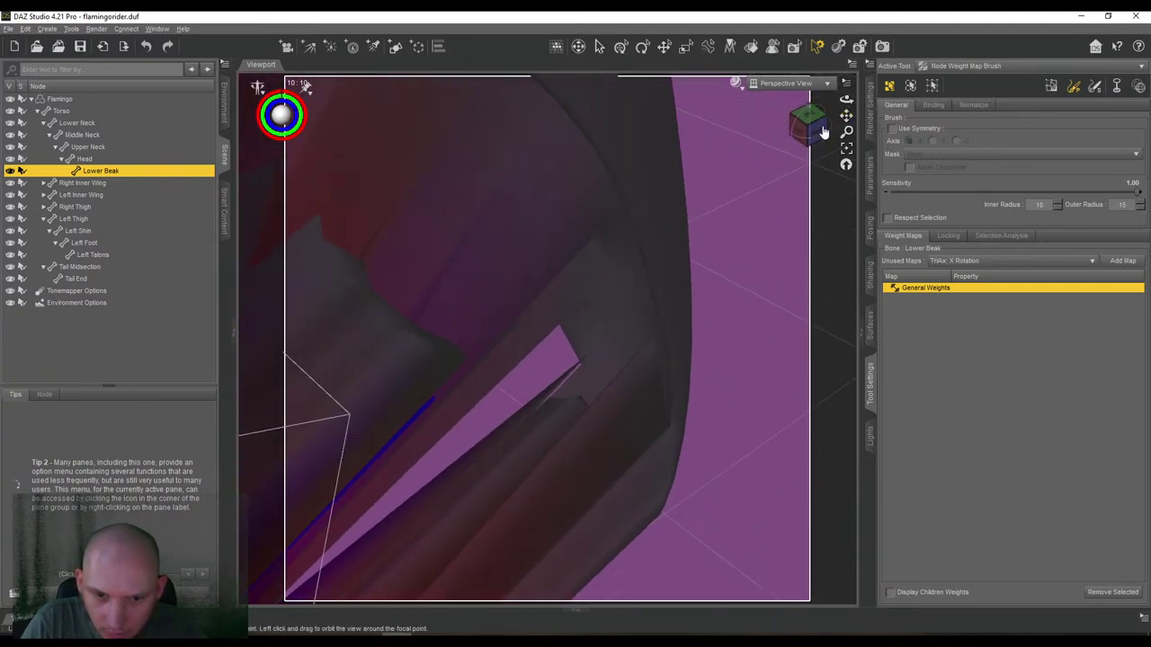
click(584, 361)
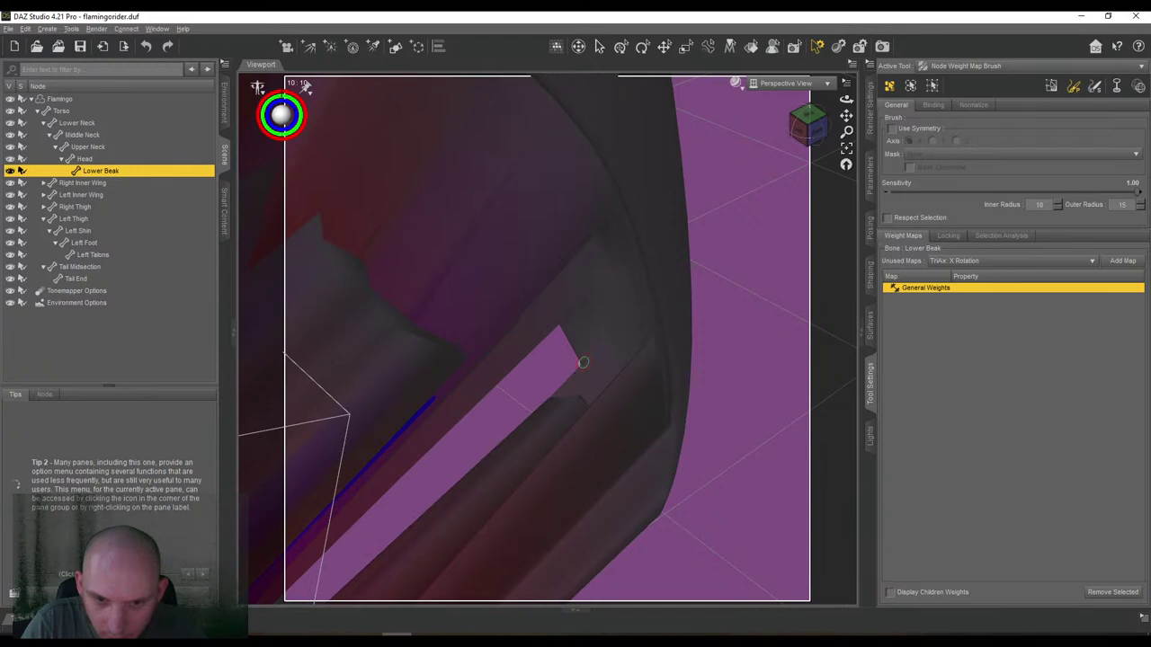
scroll(572, 335, down, 2)
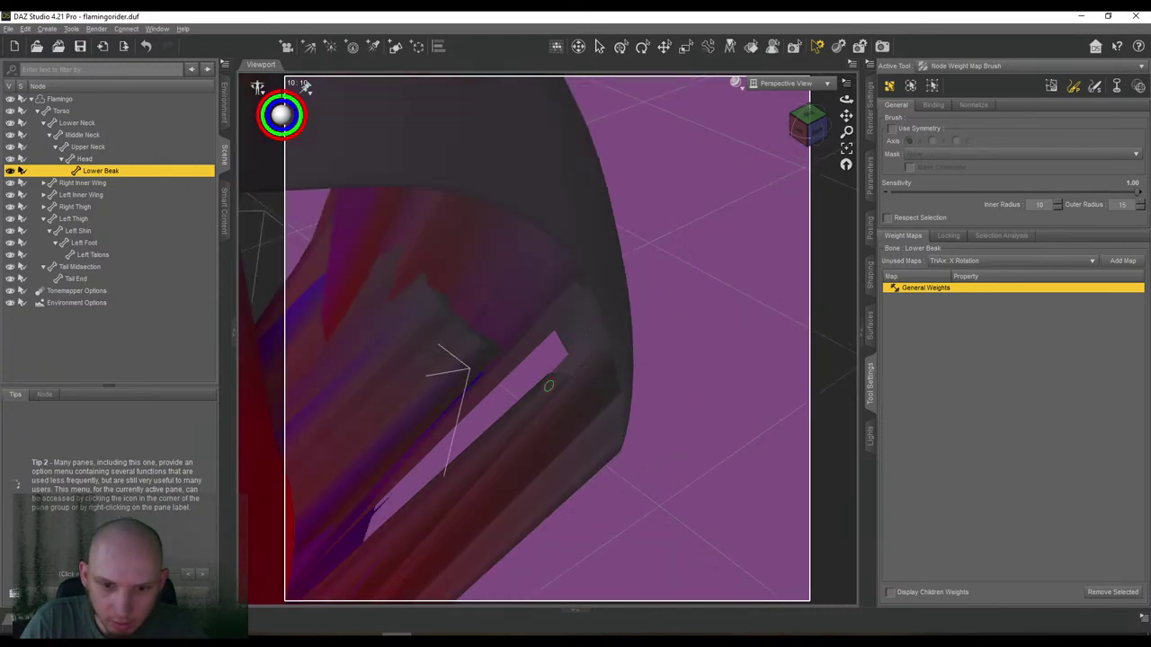
Clean up the Lower Beak weights on the bright blue streak below the grey patch inside the beak.
drag(816, 144, 818, 149)
drag(846, 100, 846, 84)
mouse_move(825, 138)
mouse_down()
mouse_move(814, 141)
mouse_move(809, 124)
mouse_up()
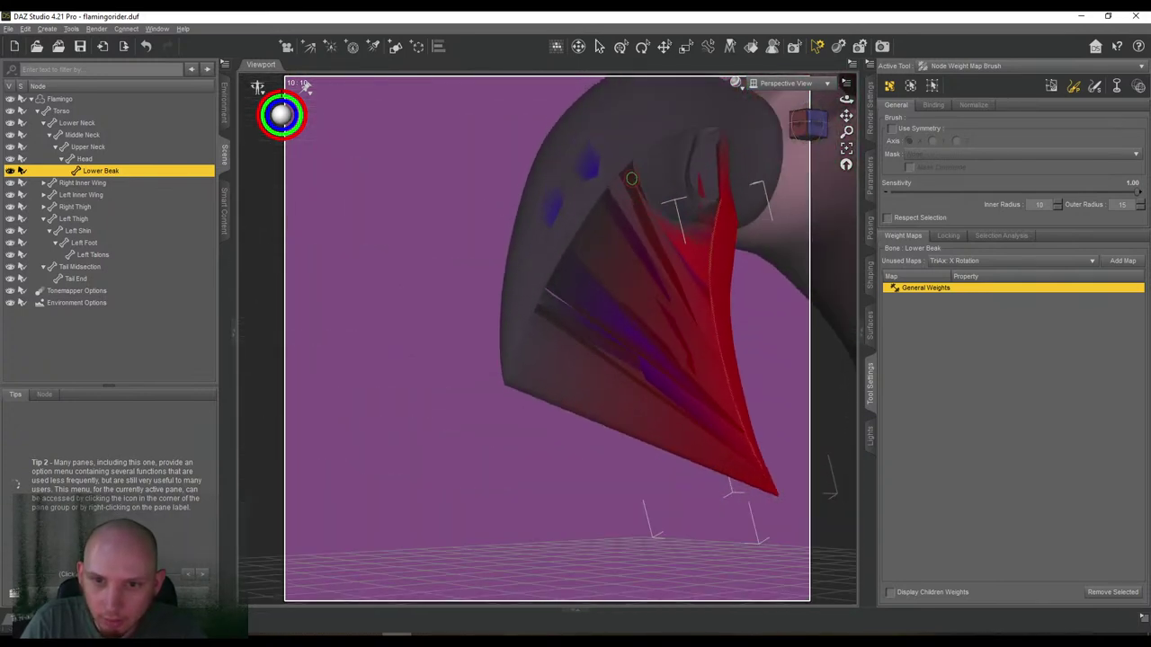
drag(846, 116, 845, 118)
drag(770, 153, 694, 191)
drag(846, 99, 516, 113)
drag(306, 84, 306, 85)
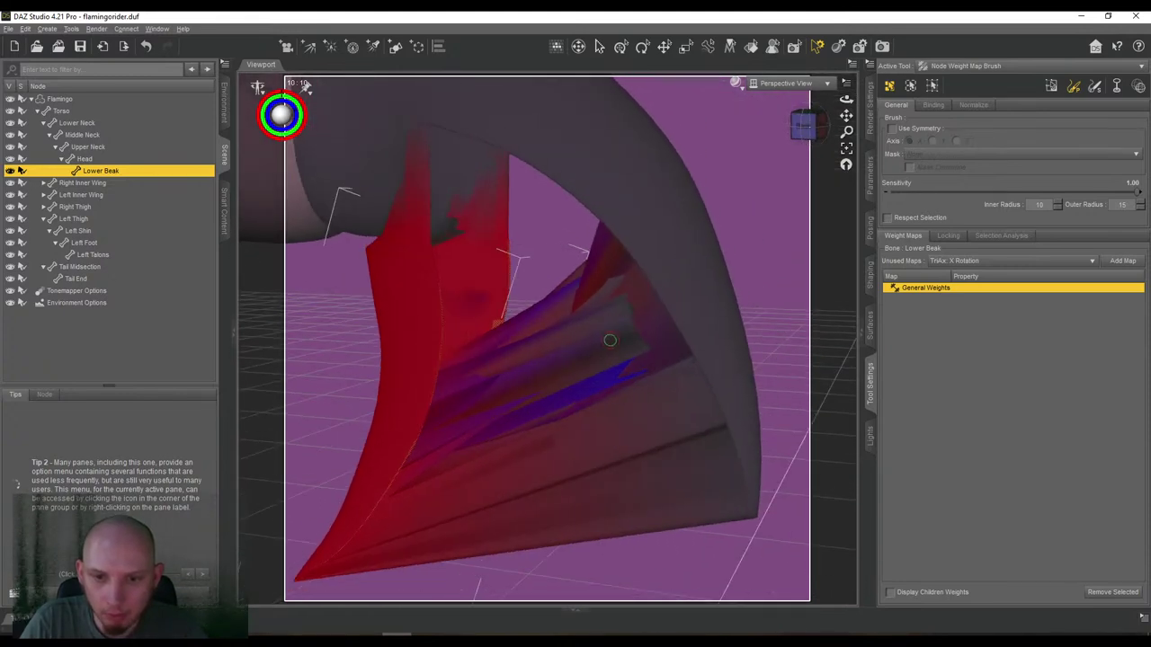
click(654, 347)
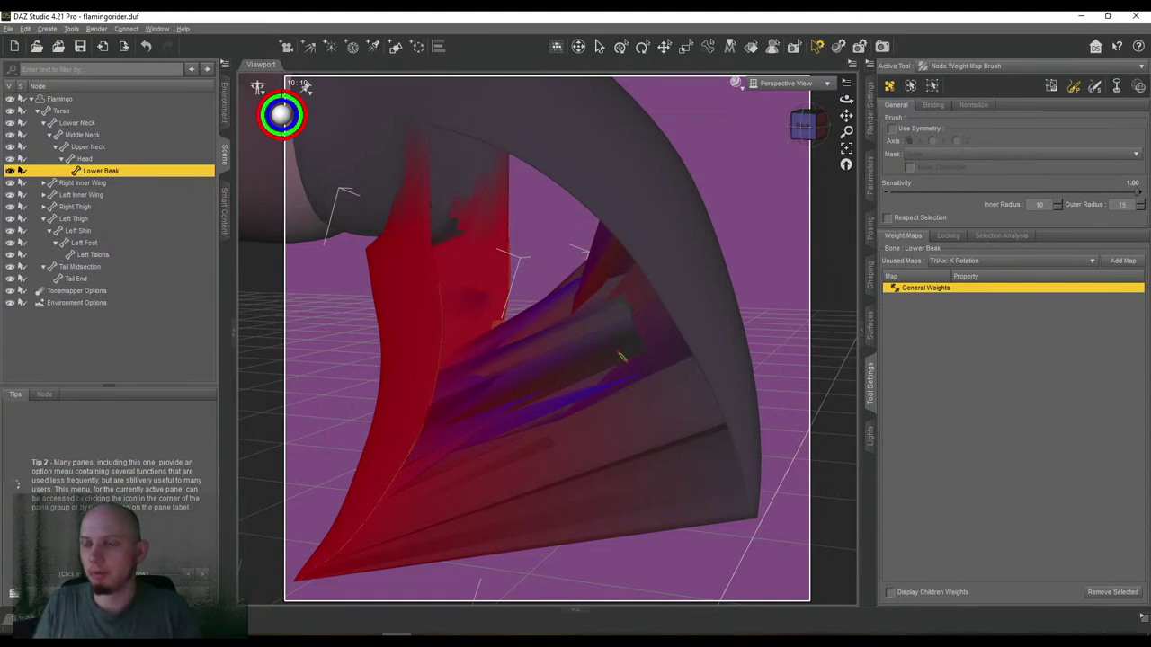
drag(800, 135, 853, 97)
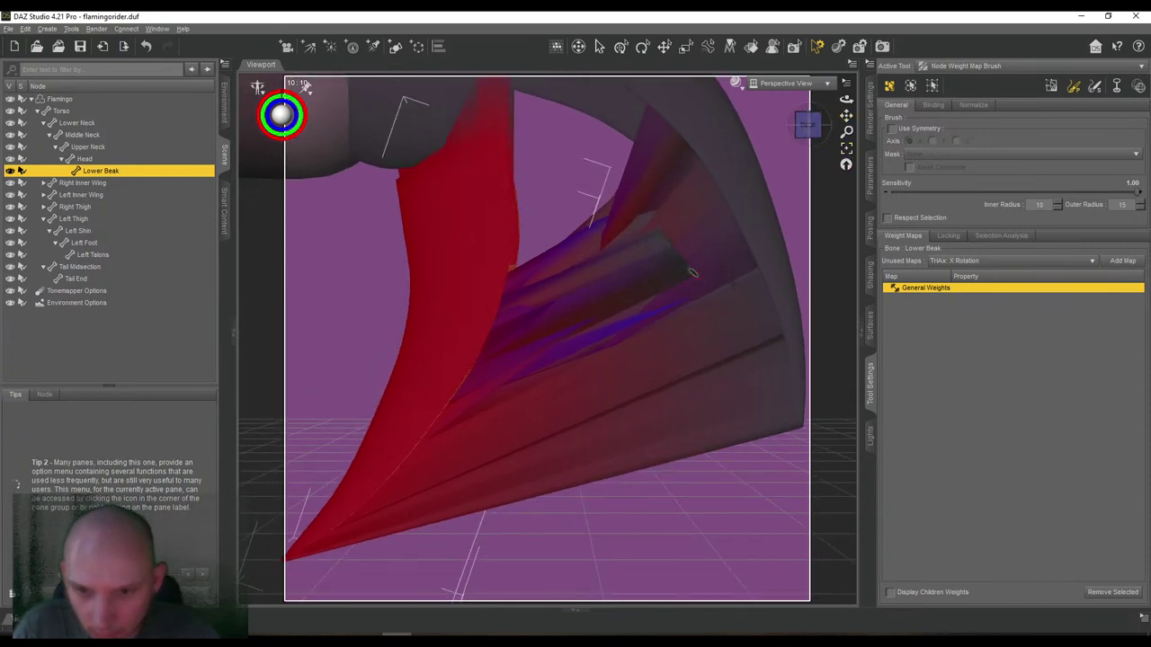
Close the beak by setting the Lower Beak bone's Z Rotate to 0.
scroll(675, 282, down, 5)
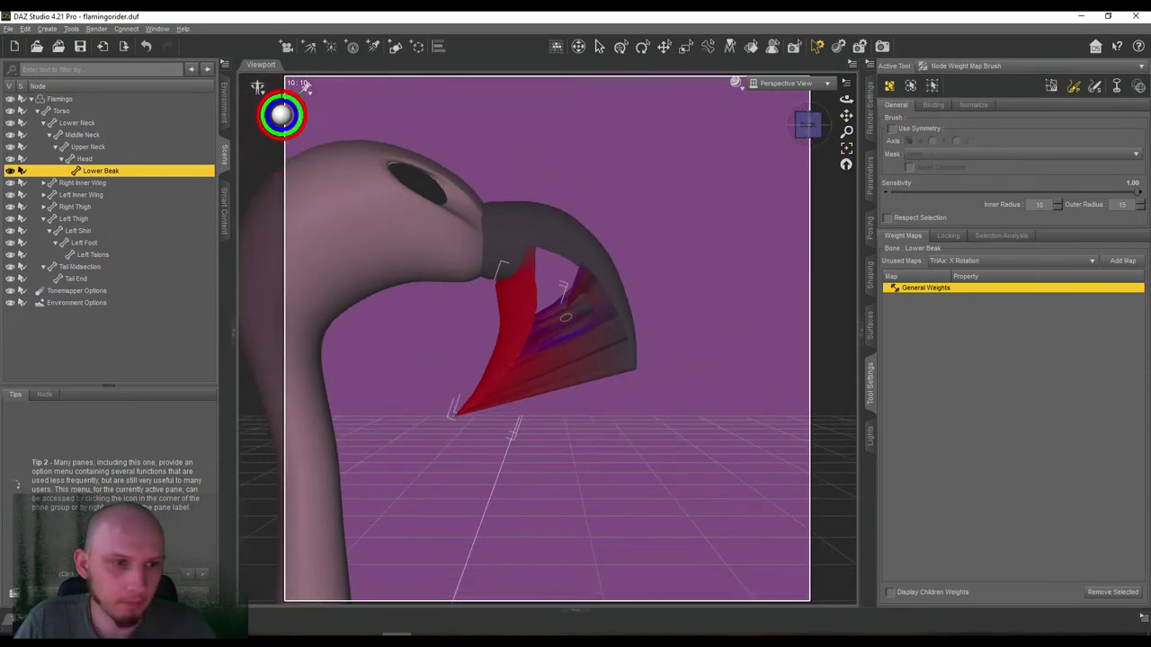
click(869, 229)
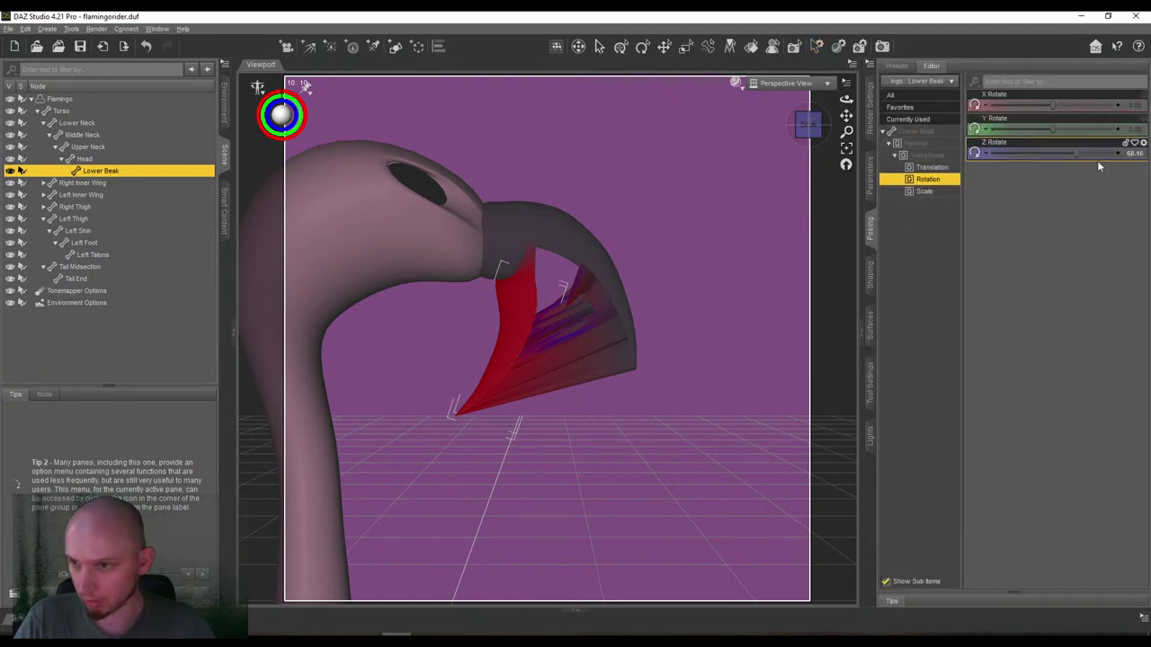
click(1135, 155)
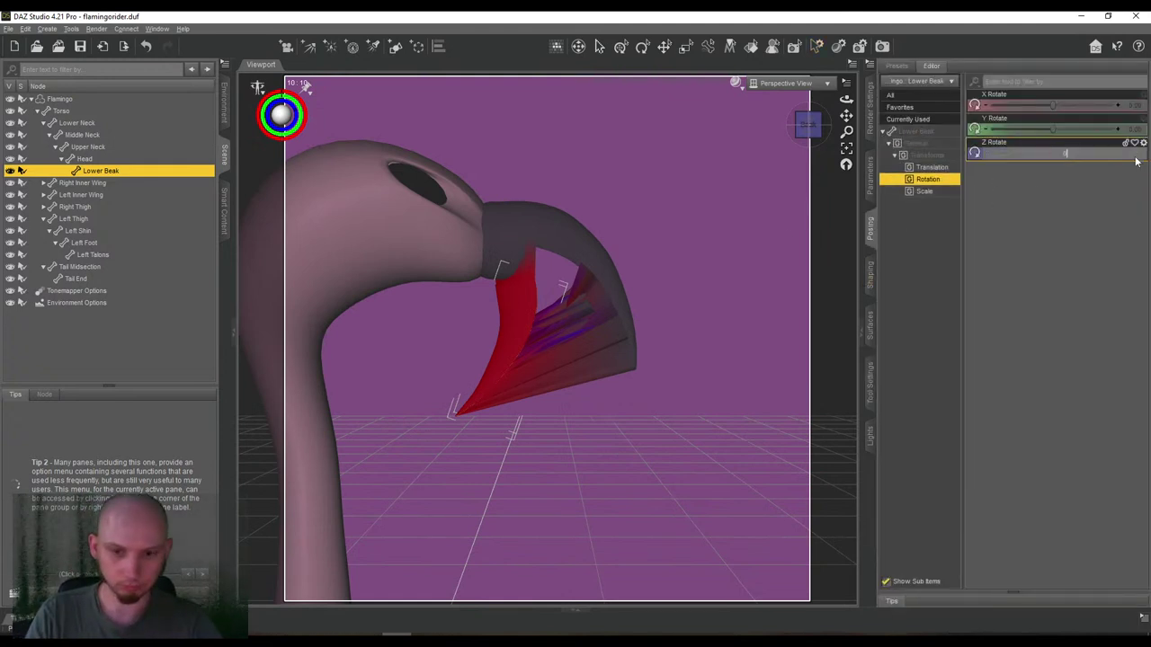
text(0)
key(Return)
scroll(641, 166, down, 3)
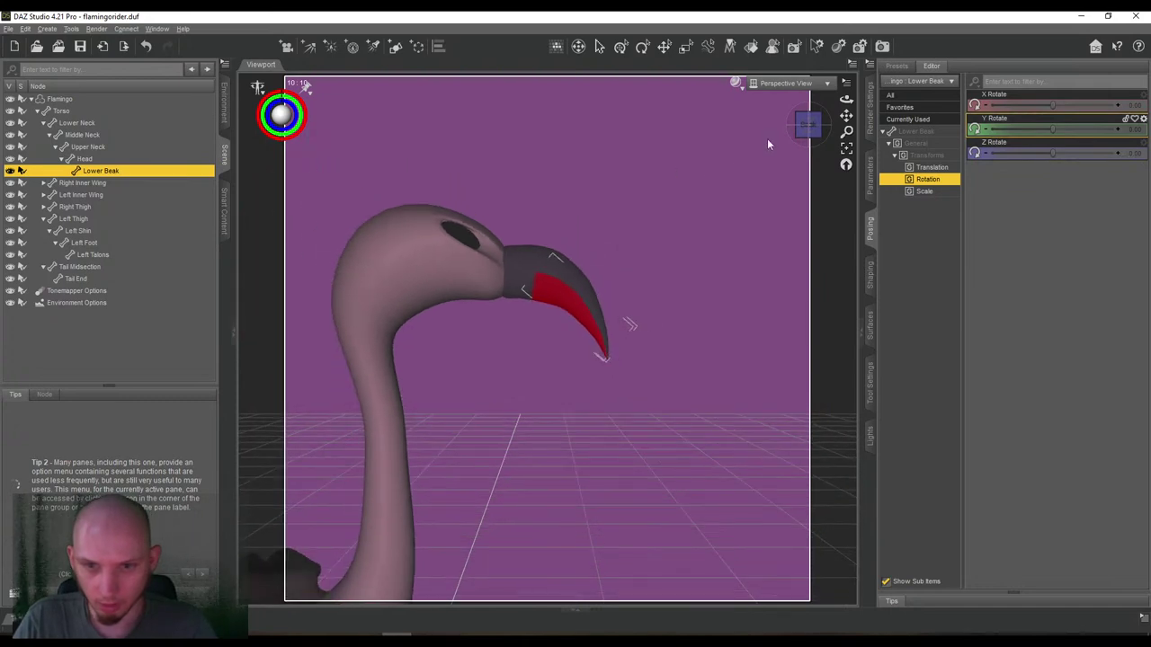
Save the whole Flamingo figure as a Figure/Prop support asset named Flamingo_WaterFaith_Rigged in the Items folder.
drag(846, 116, 935, 22)
scroll(846, 116, down, 4)
drag(806, 123, 638, 153)
mouse_move(808, 129)
mouse_down()
mouse_move(846, 117)
mouse_move(809, 126)
mouse_up()
click(808, 128)
click(58, 99)
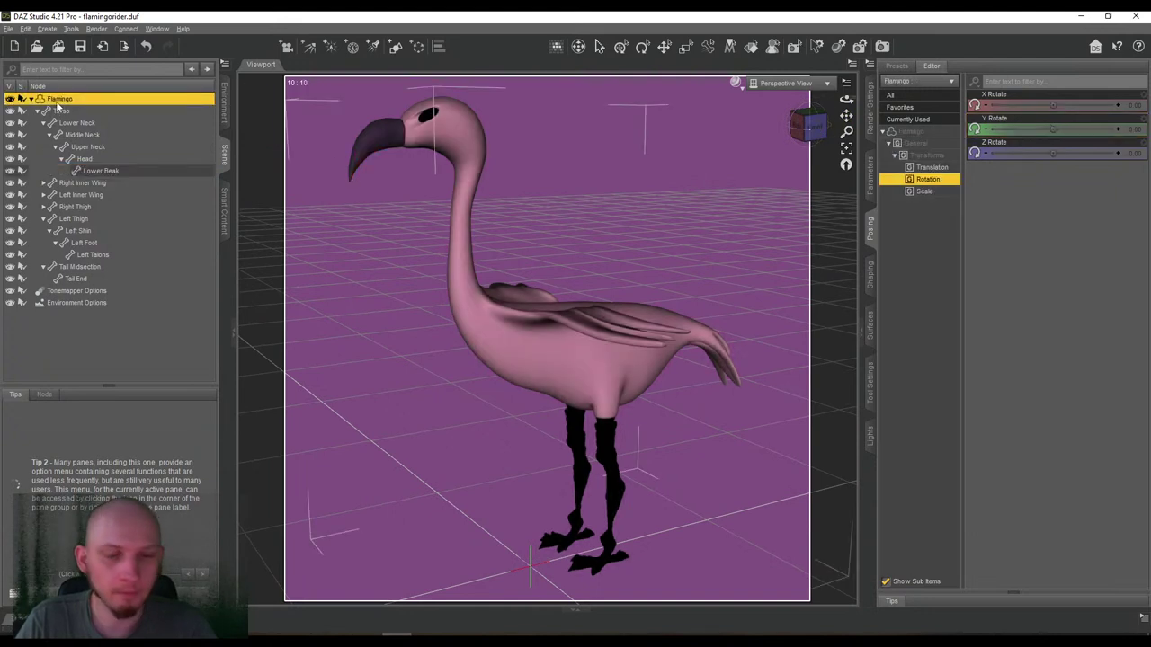
click(8, 28)
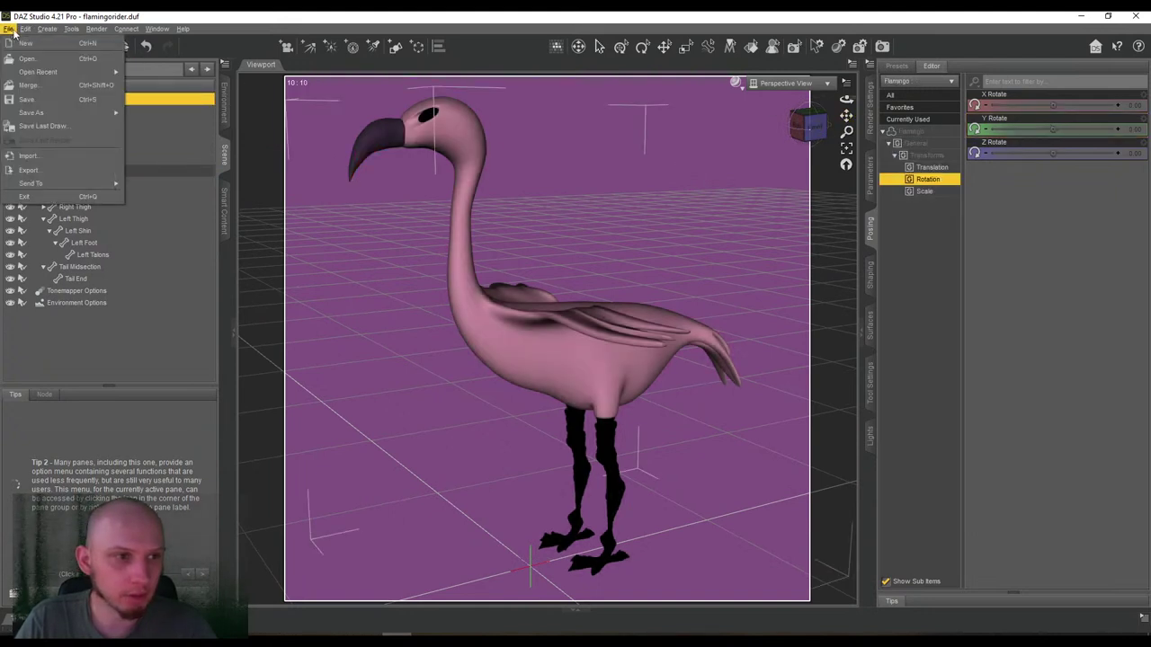
mouse_move(34, 112)
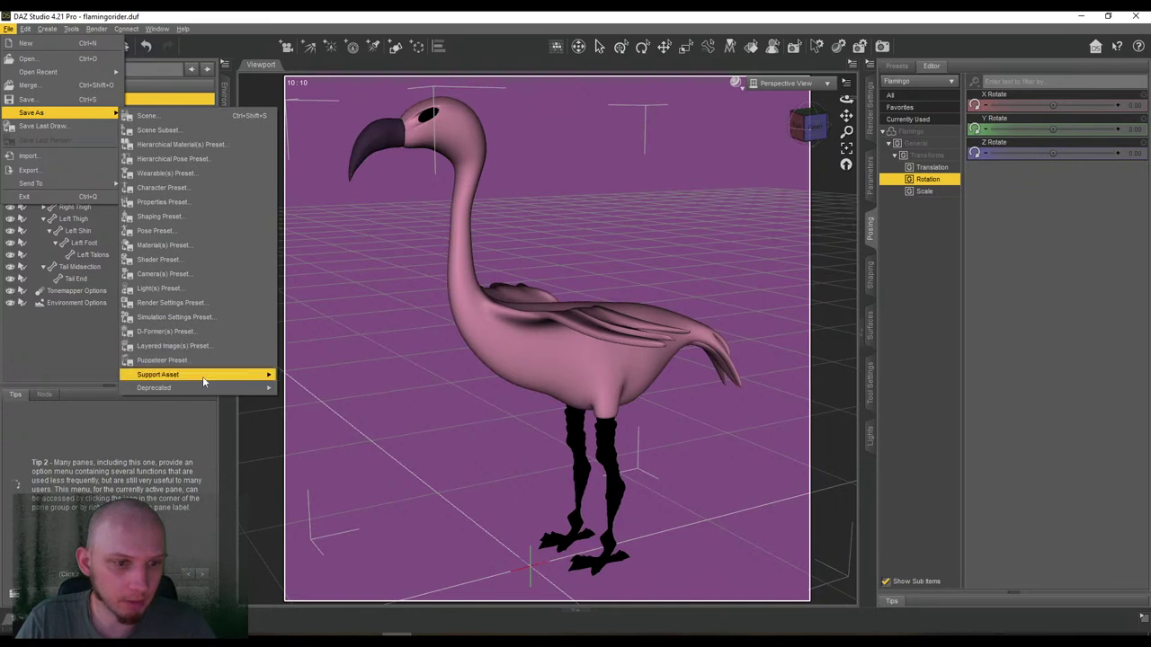
mouse_move(253, 375)
click(303, 389)
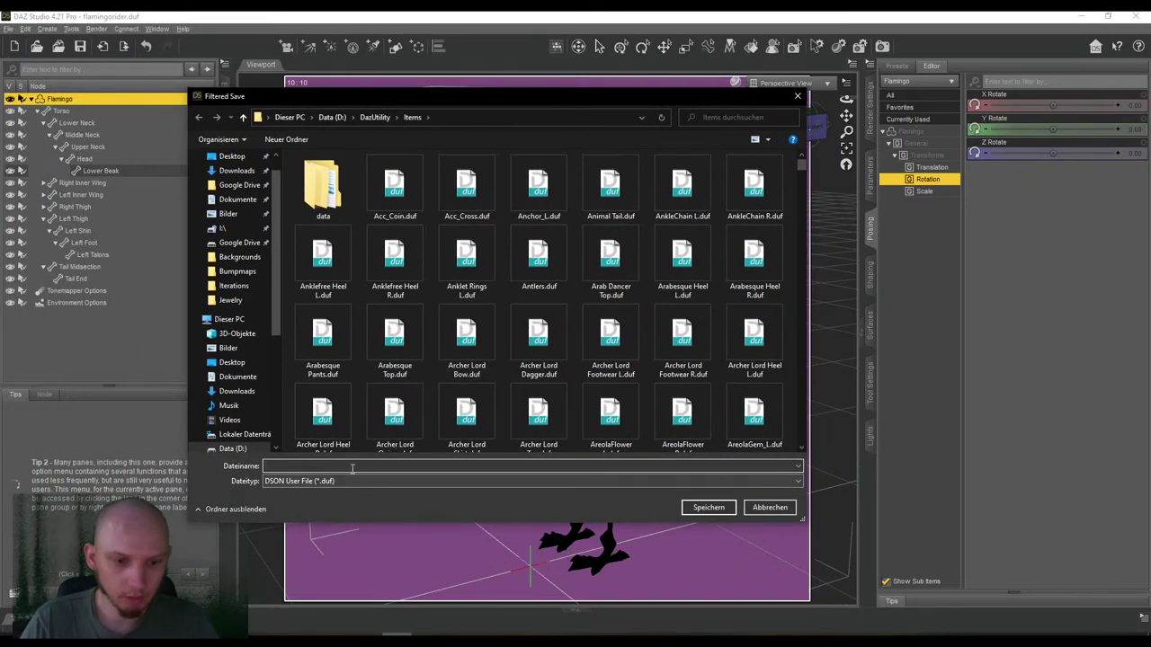
text(Flamingo_WaterFaith_Rigged)
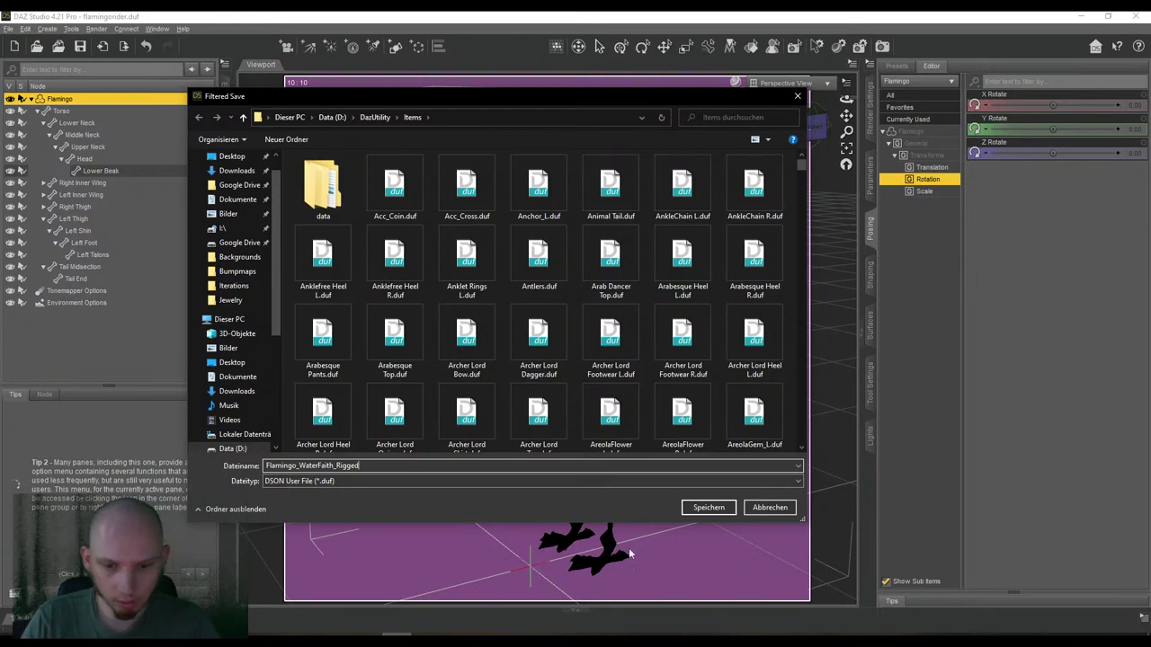
click(697, 507)
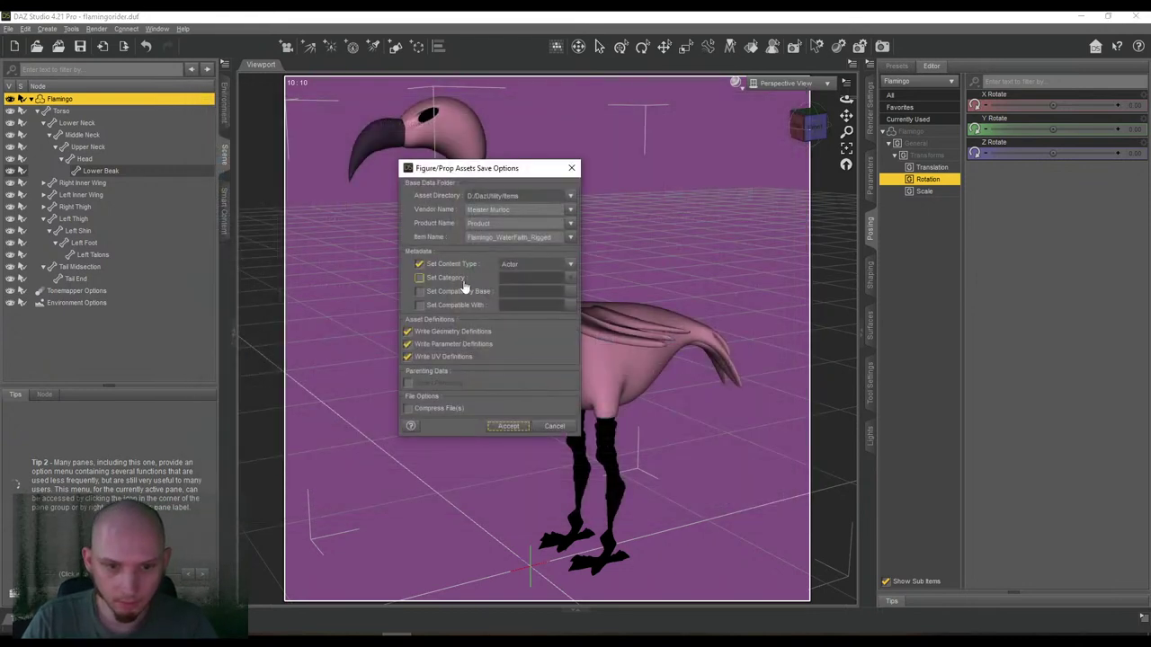
Enable the Actor content type, set the asset's category to Figures/Animals/Sea, and accept the save options.
click(464, 266)
click(467, 278)
click(570, 279)
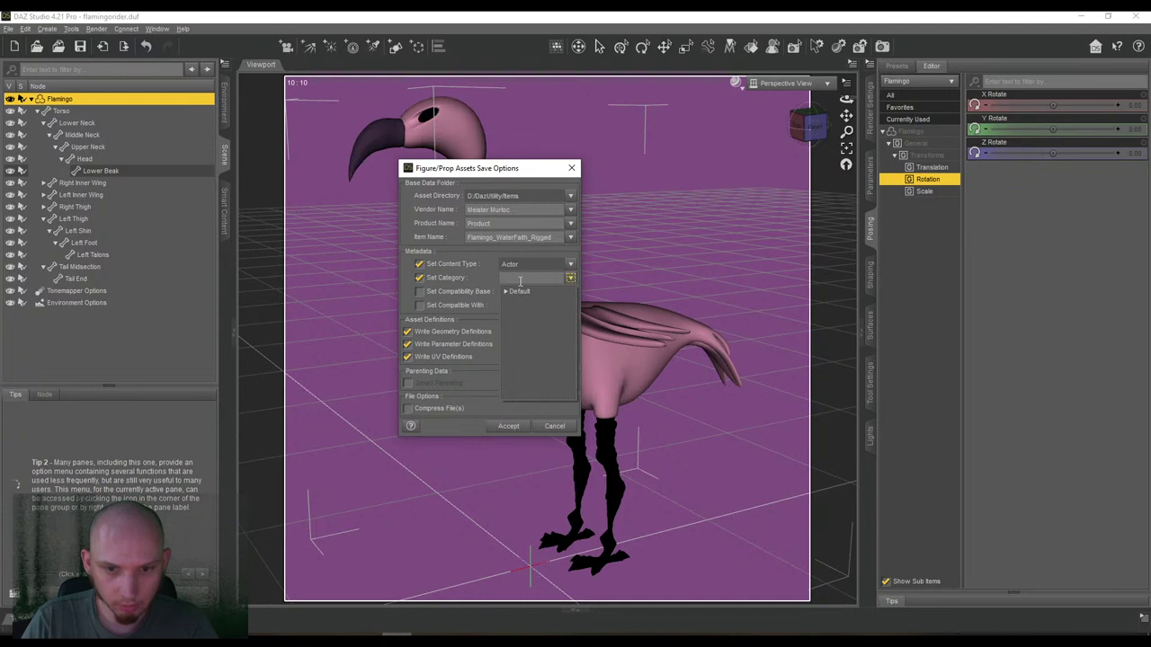
click(511, 351)
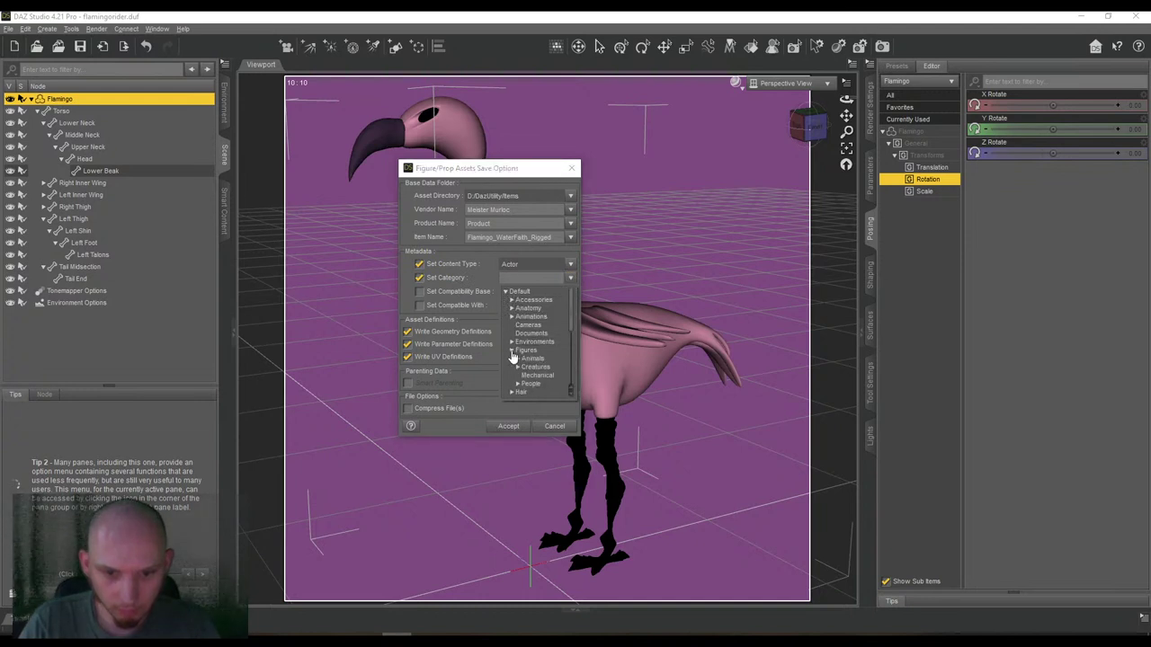
click(517, 358)
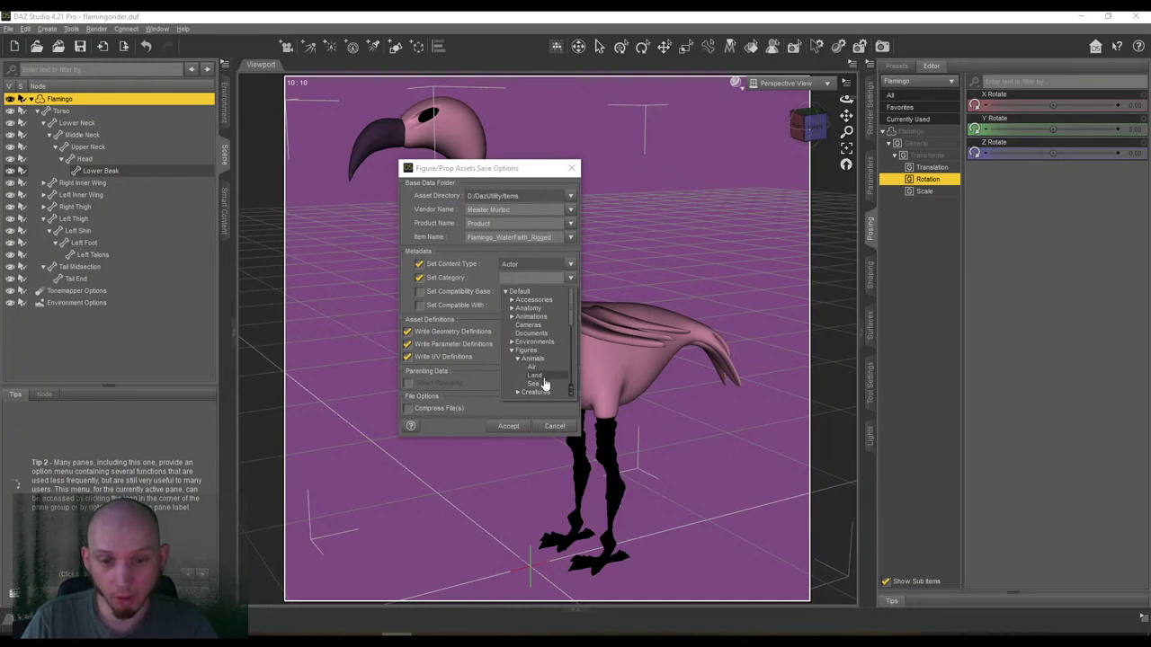
click(534, 384)
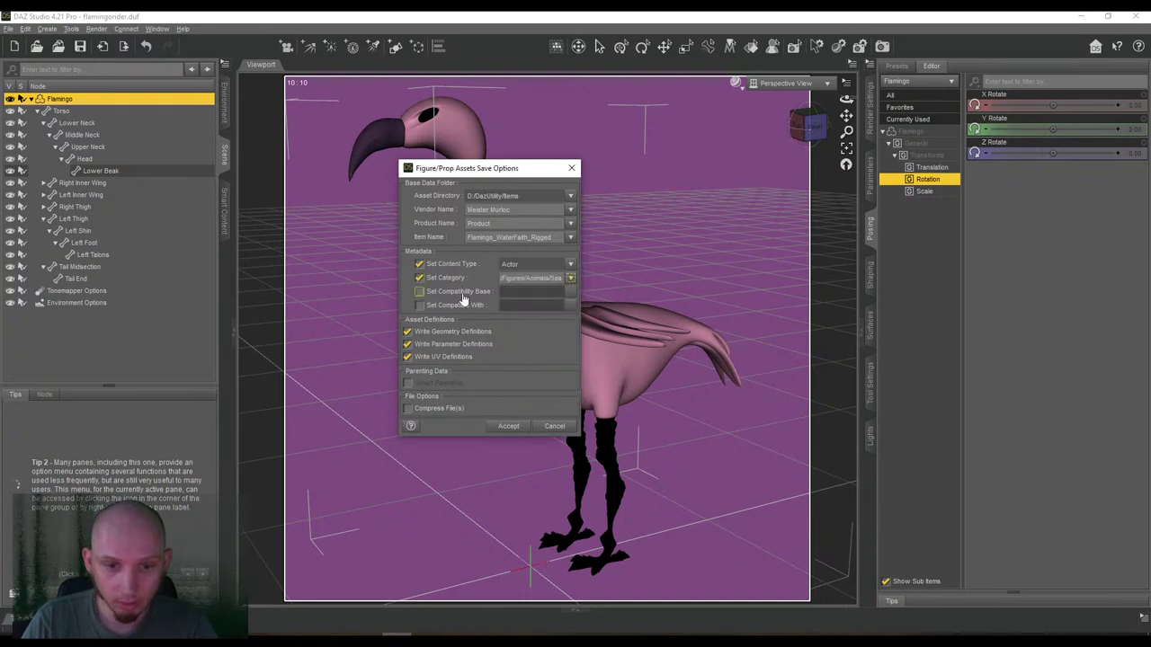
click(507, 427)
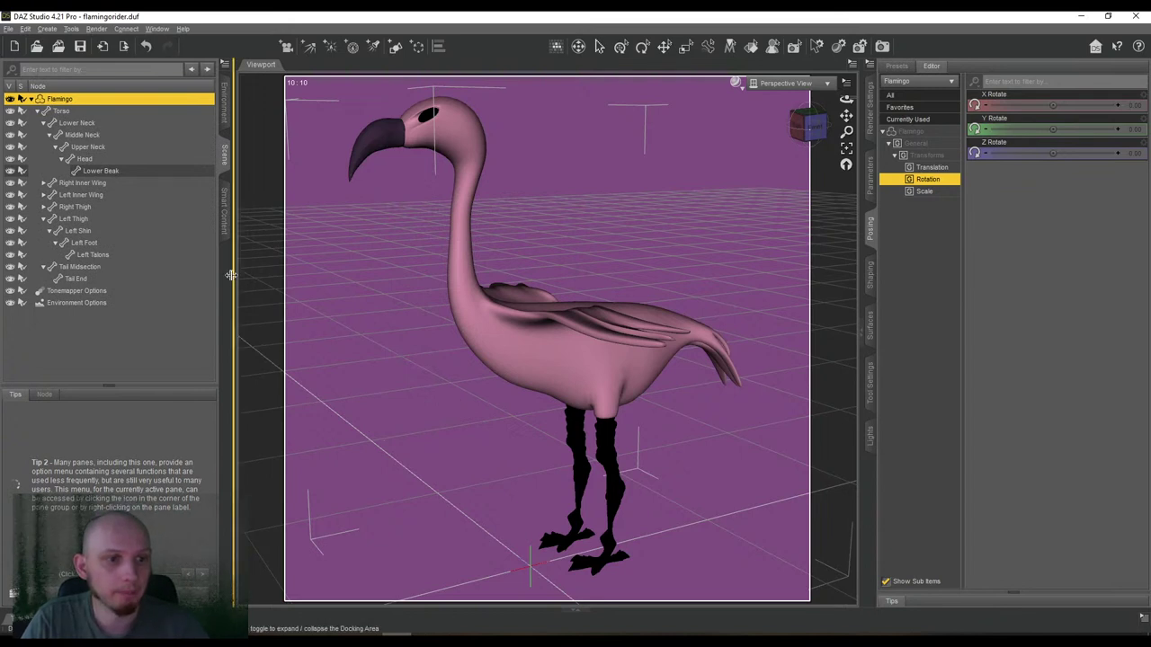
Memorize the whole Flamingo figure's rigging with the Joint Editor.
right_click(587, 184)
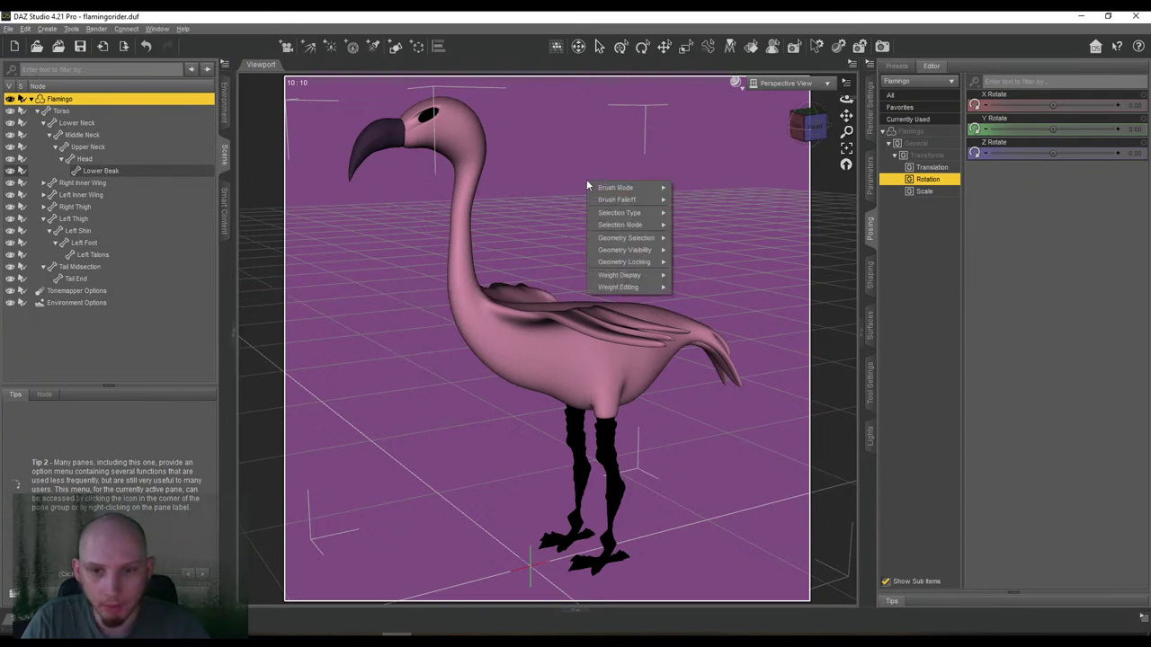
click(869, 381)
click(964, 65)
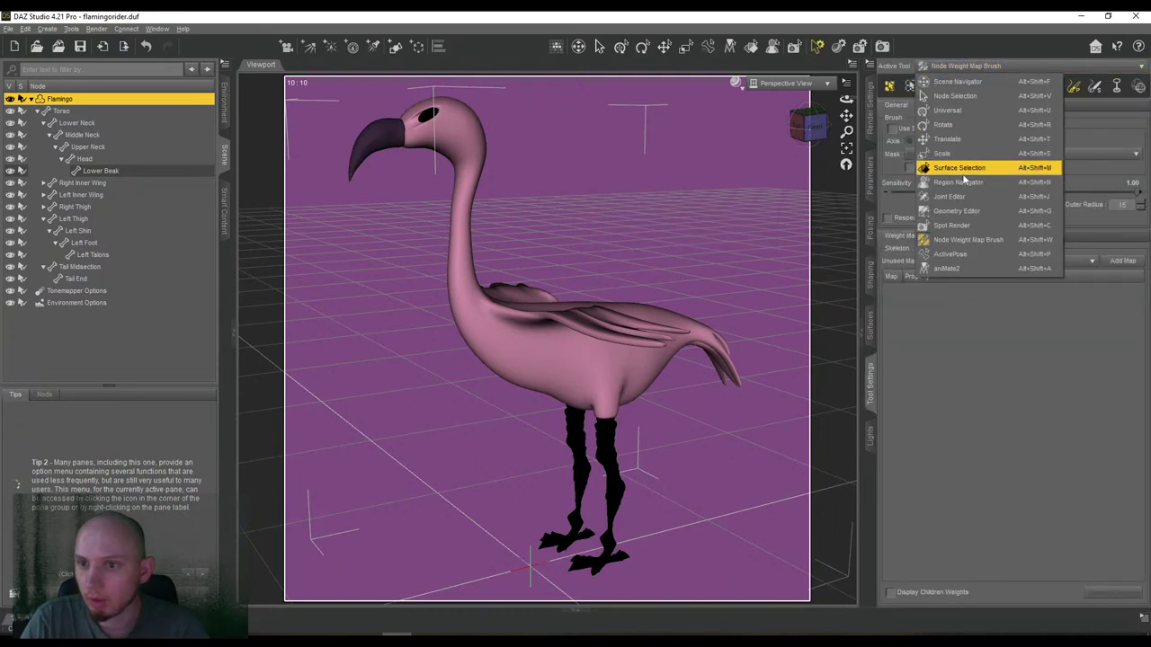
click(950, 196)
right_click(640, 147)
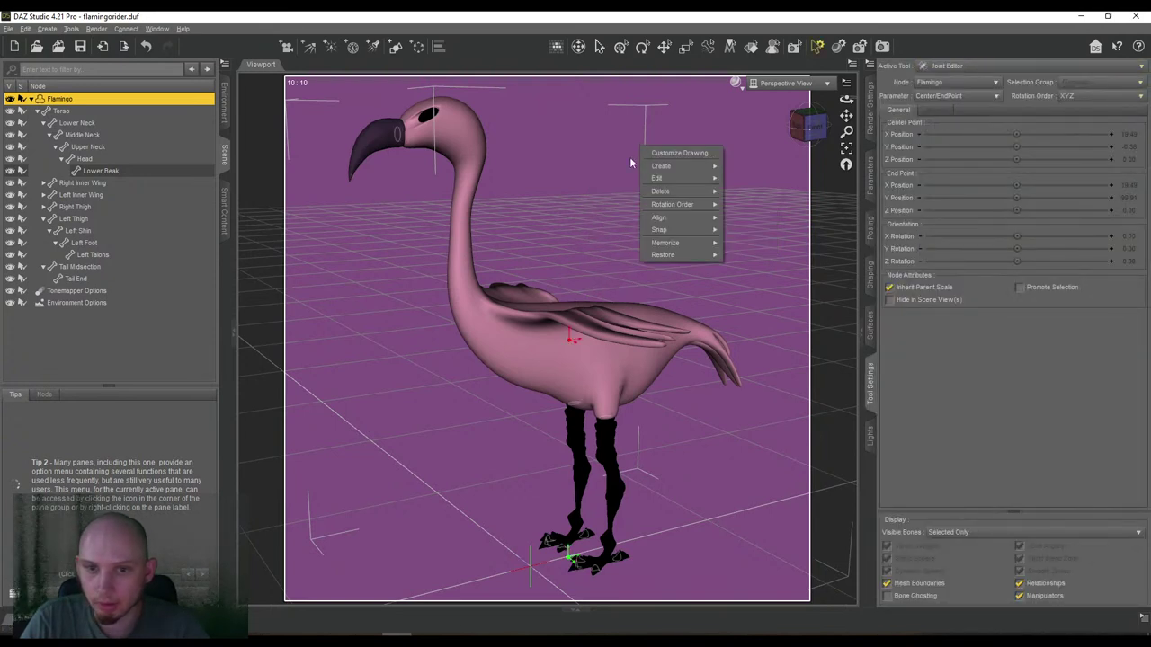
mouse_move(670, 243)
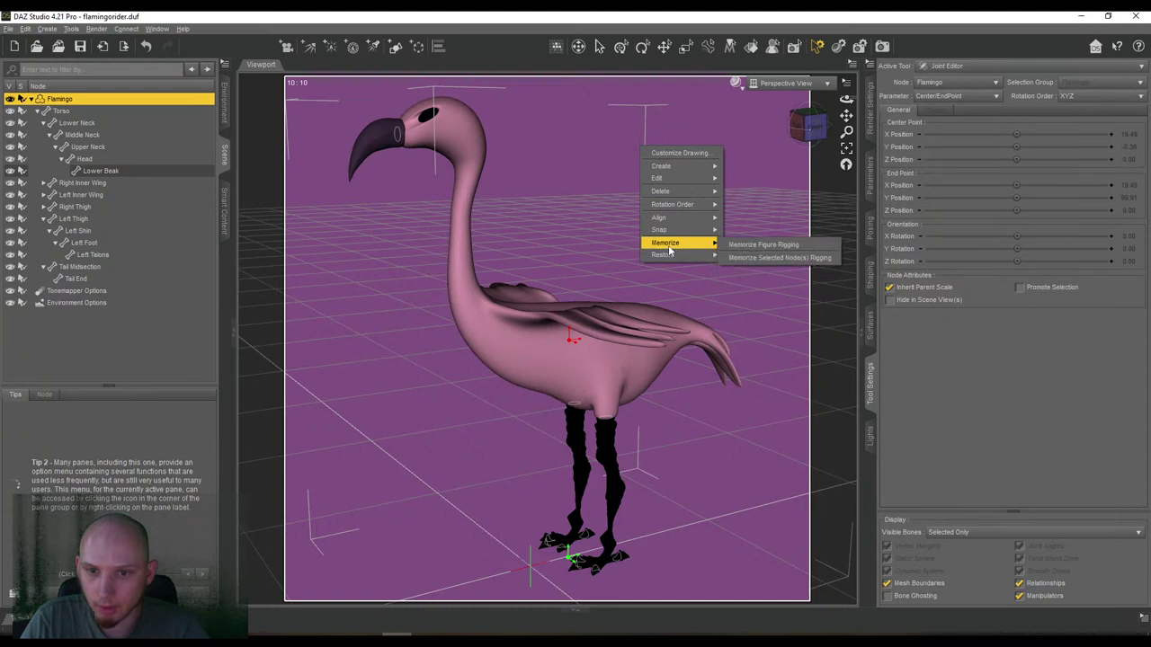
click(766, 245)
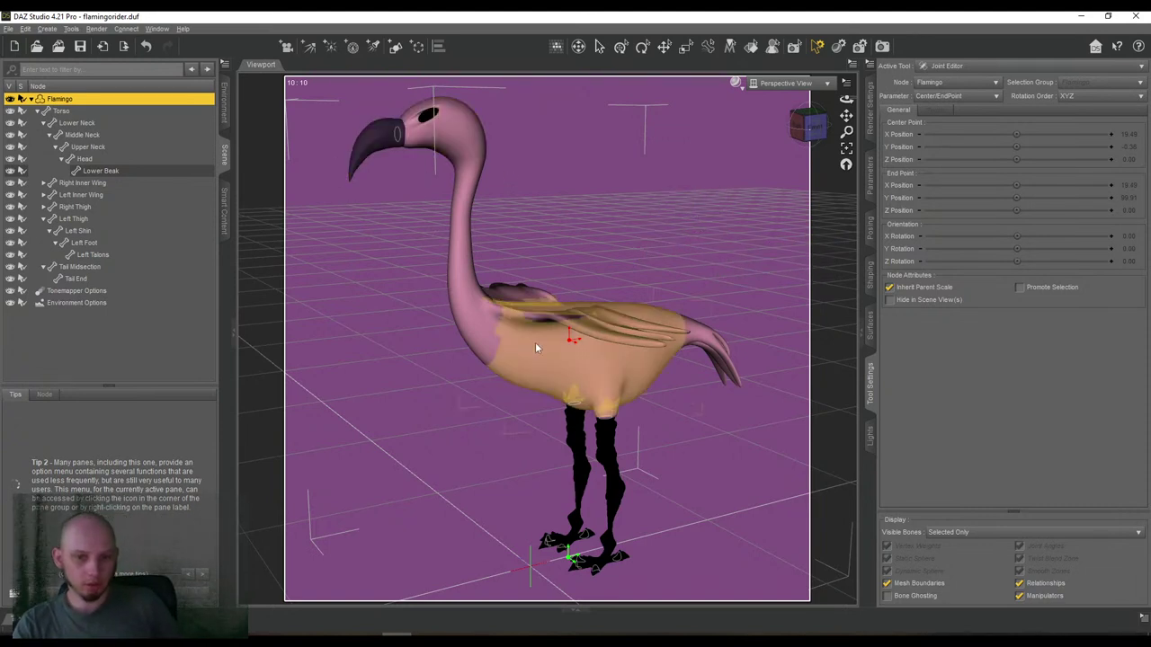
Save the Flamingo again as a Figure/Prop support asset, replacing the existing Flamingo_WaterFaith_Rigged.duf in the Items folder.
drag(813, 140, 735, 133)
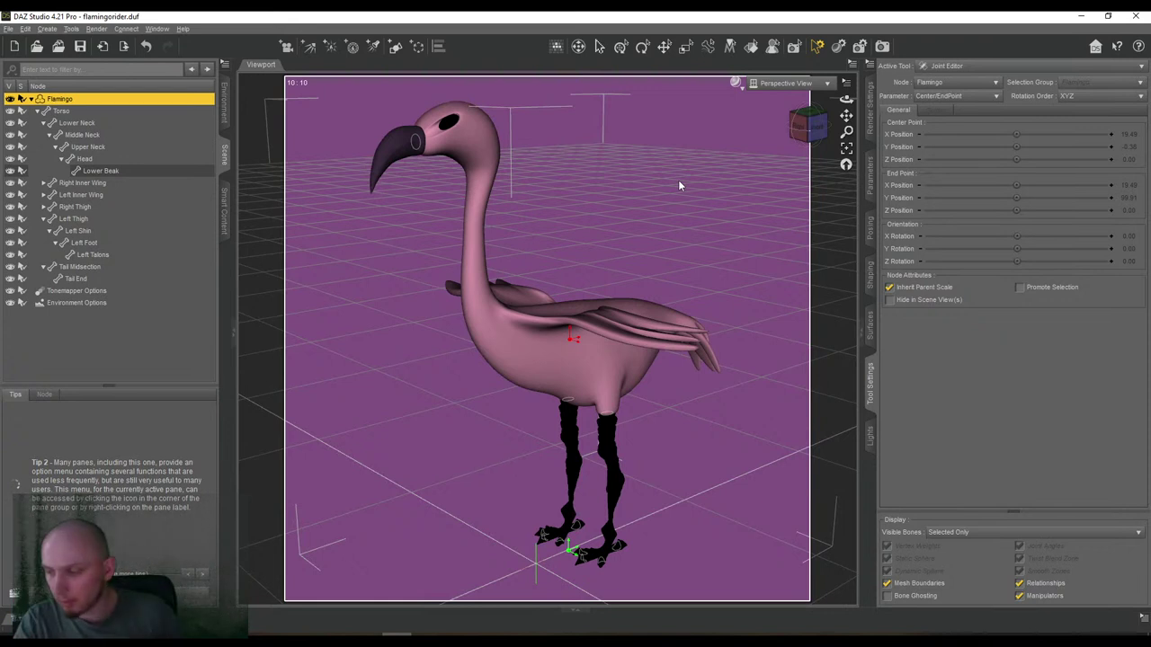
click(9, 30)
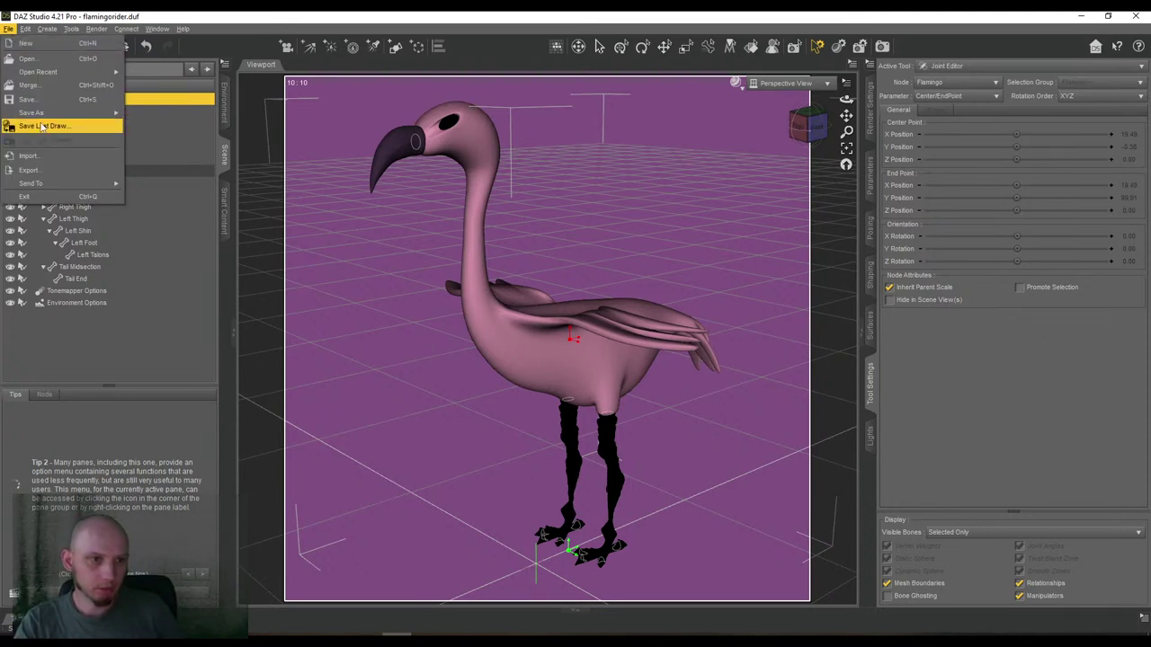
mouse_move(54, 113)
mouse_move(230, 377)
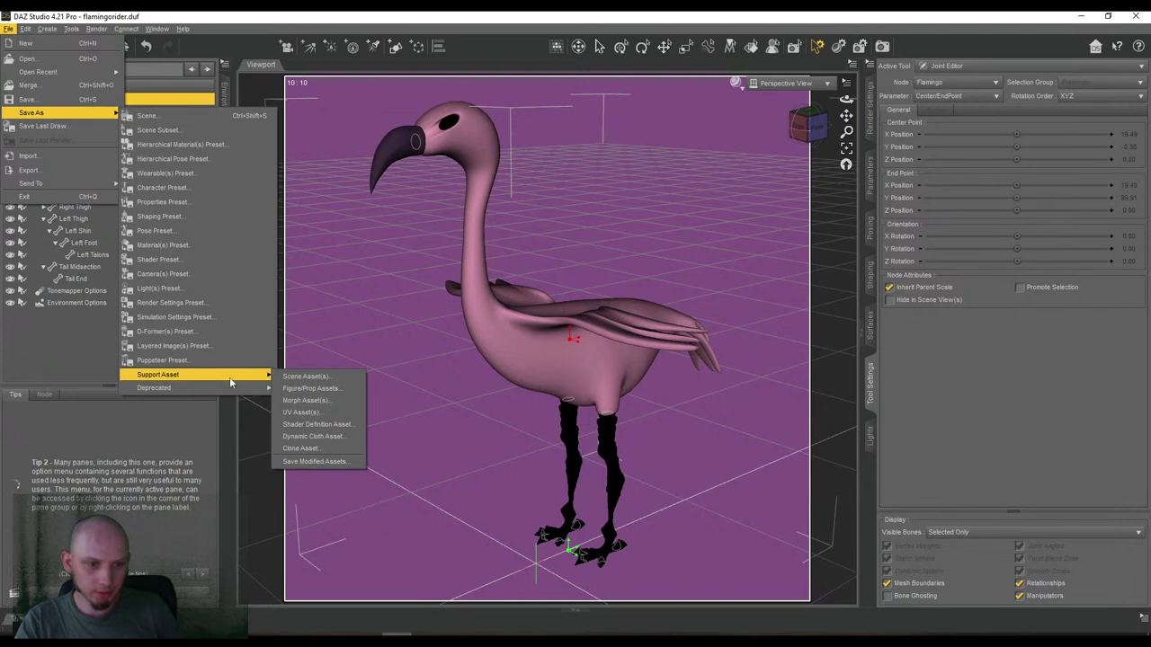
click(301, 389)
text(Flam)
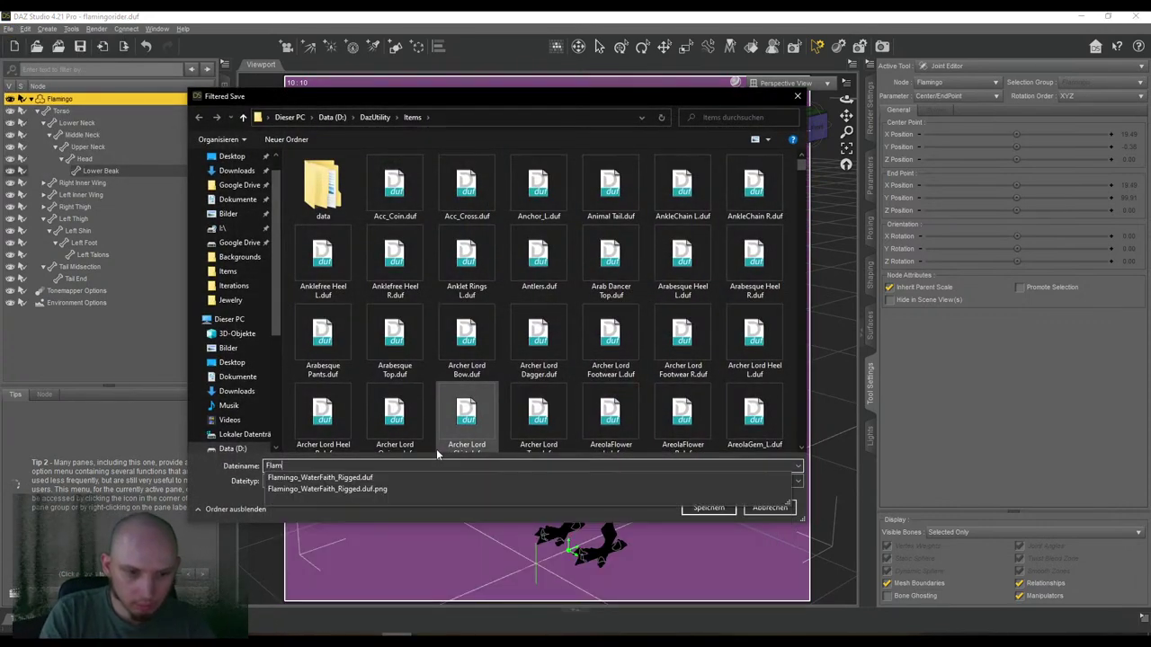
key(Down)
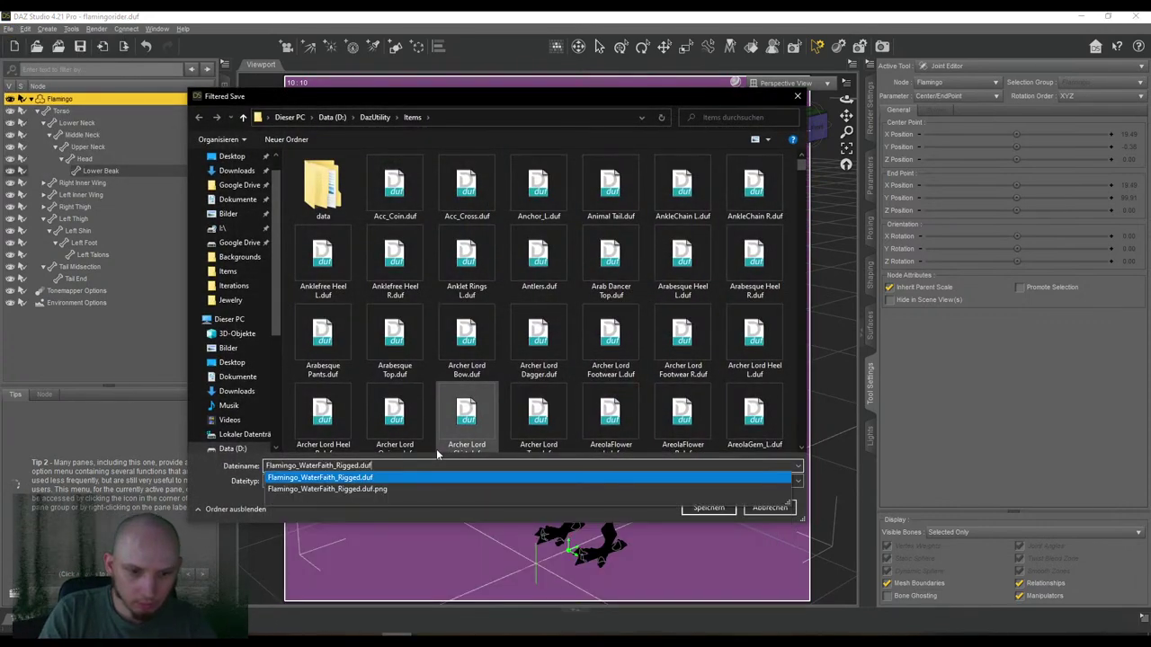
click(388, 477)
click(722, 508)
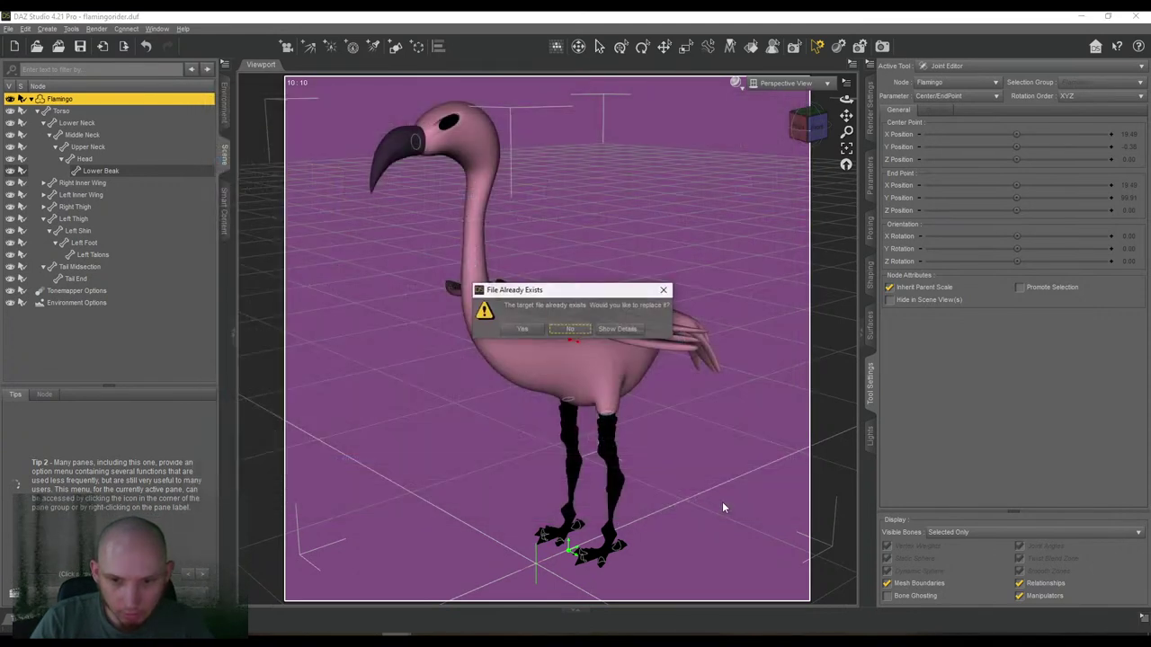
click(521, 329)
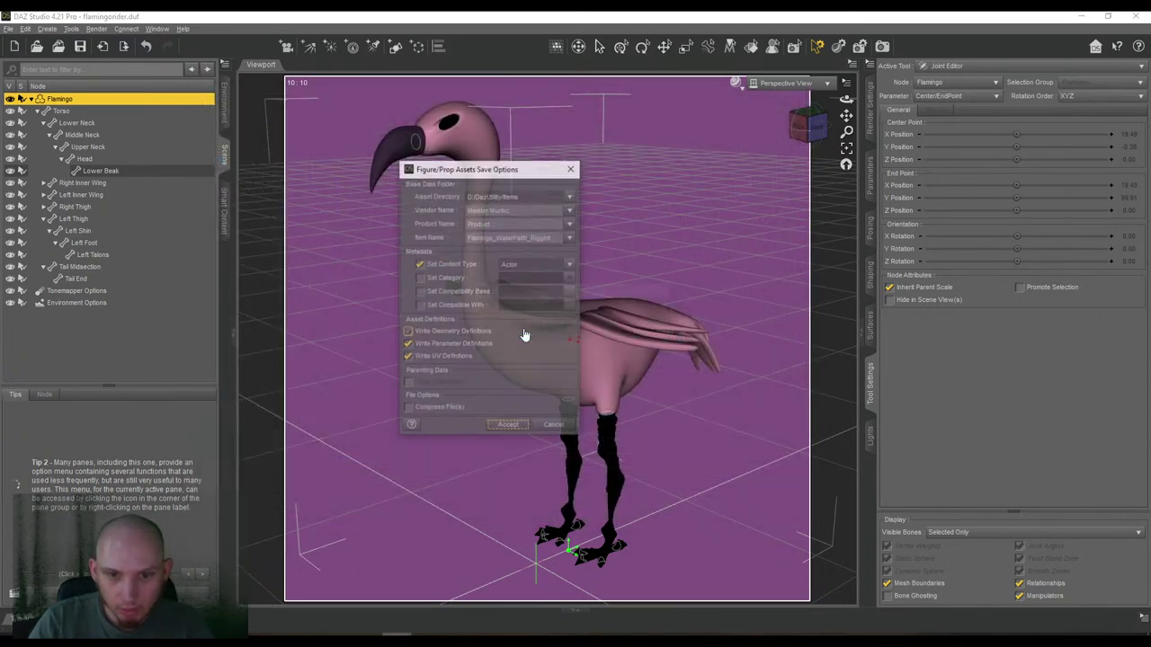
Set the asset's category to Figures/Animals/Sea and accept the save options.
click(455, 280)
click(570, 278)
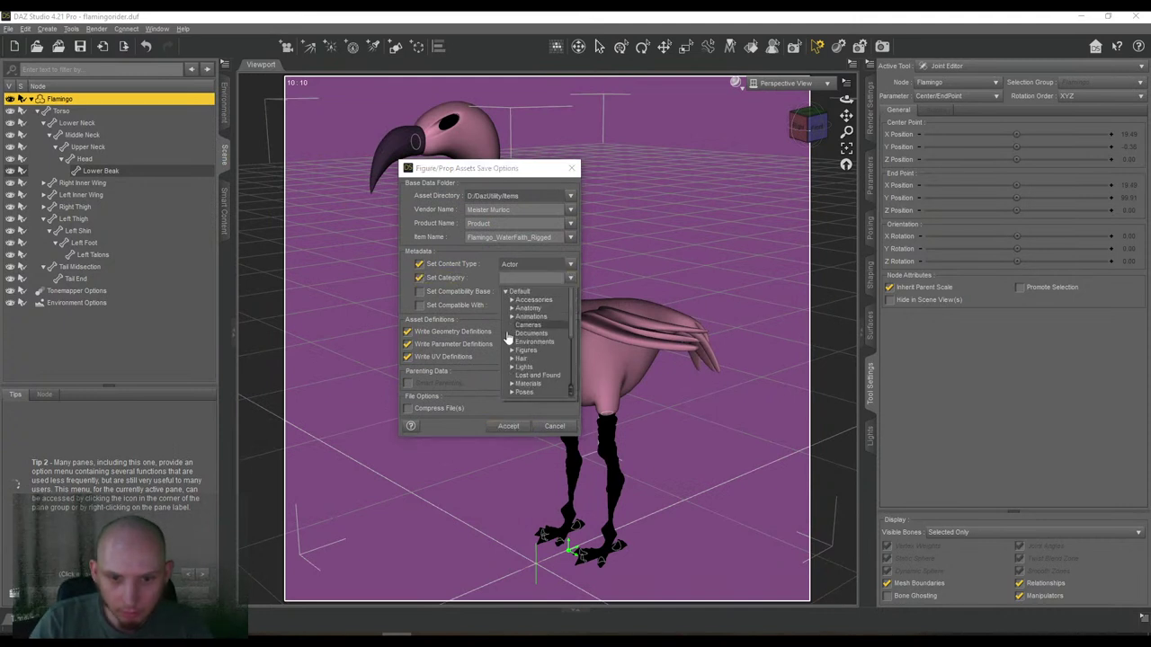
click(511, 351)
click(511, 350)
click(517, 359)
click(533, 385)
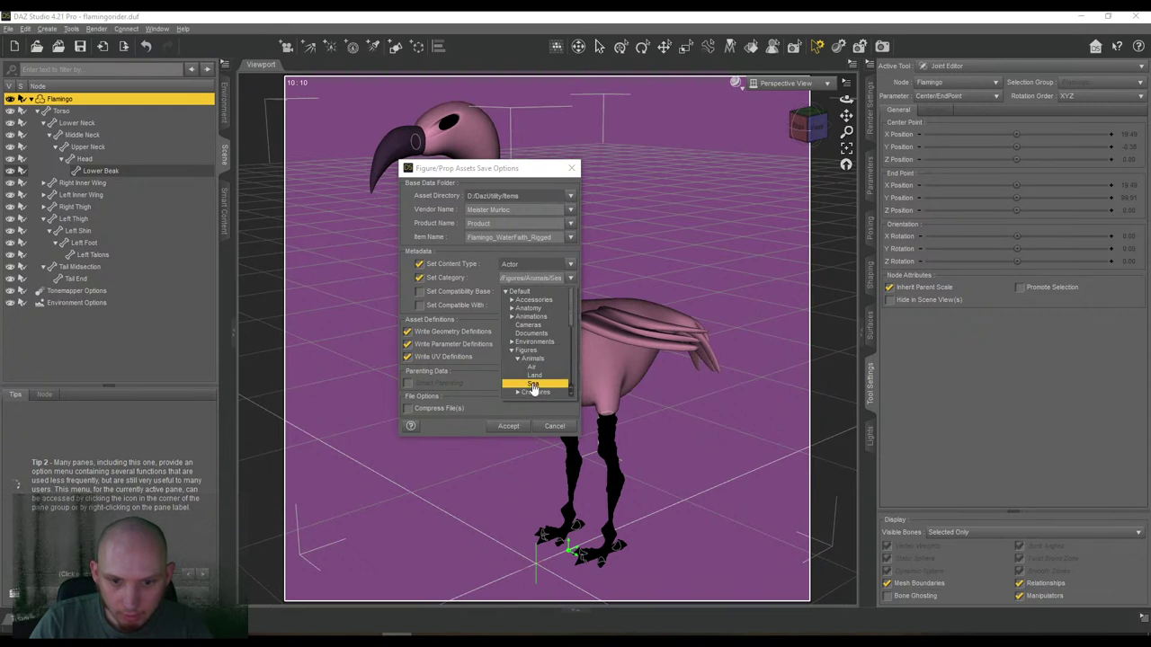
click(508, 426)
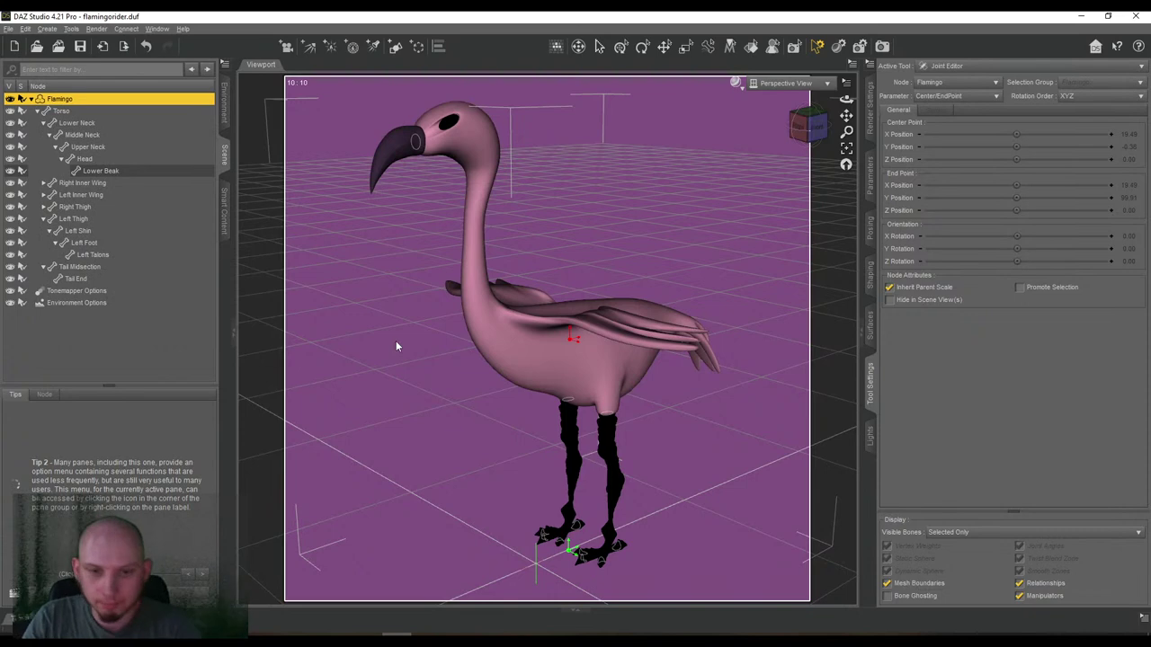
Delete the flamingo from the scene and load the saved rigged flamingo from the Figures/Animals/Sea content category.
drag(811, 128, 764, 149)
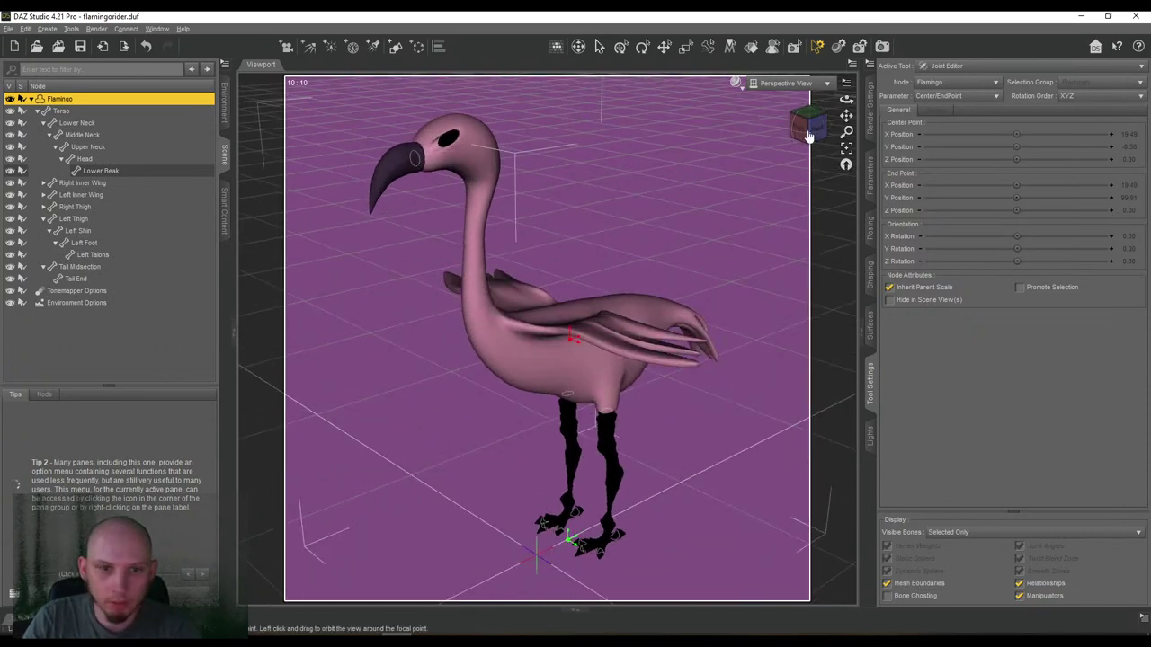
key(Delete)
click(224, 209)
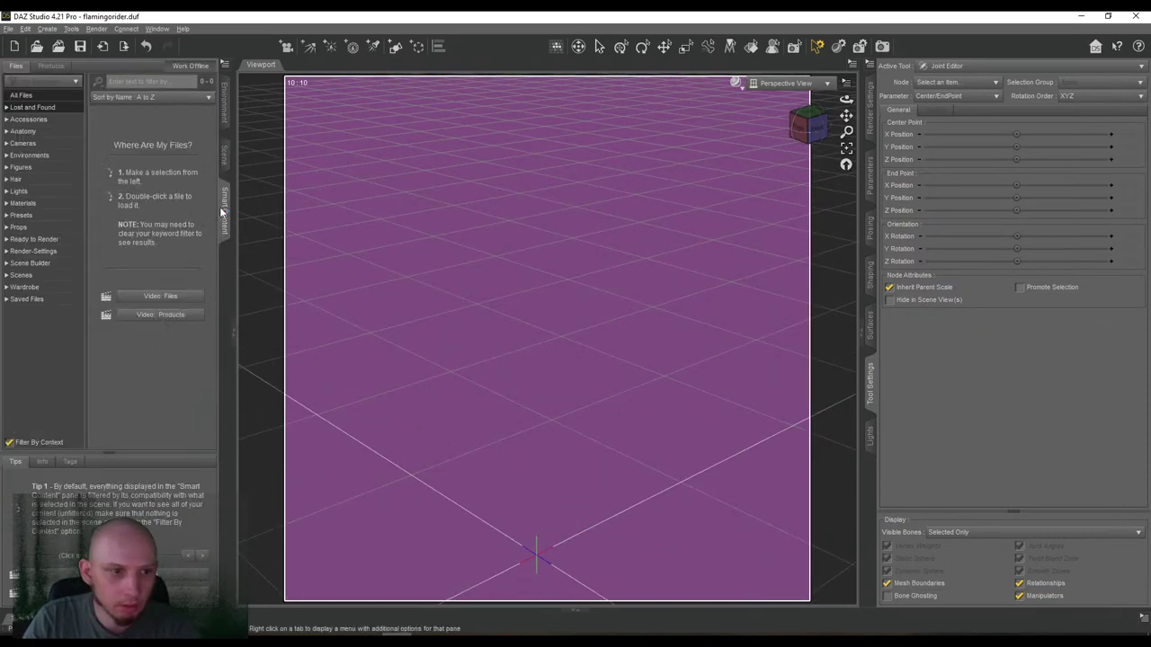
click(7, 167)
click(12, 179)
click(28, 195)
double_click(118, 135)
click(225, 160)
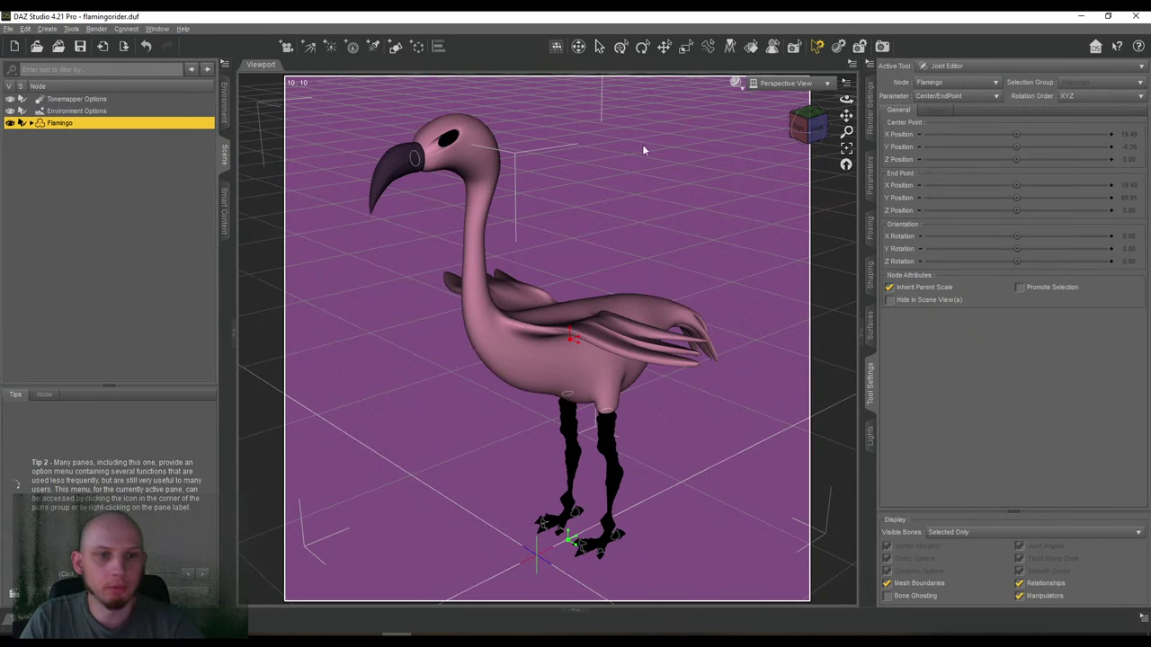
Make Universal the active tool and bring up the Flamingo's rotation controls for posing.
click(953, 65)
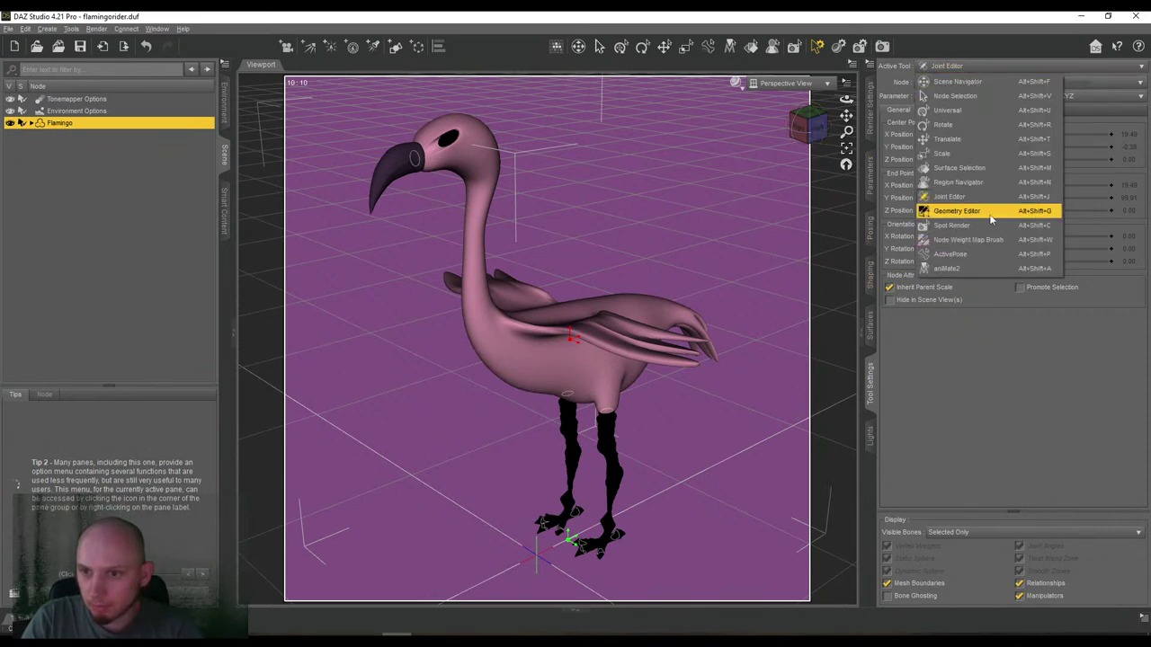
click(947, 111)
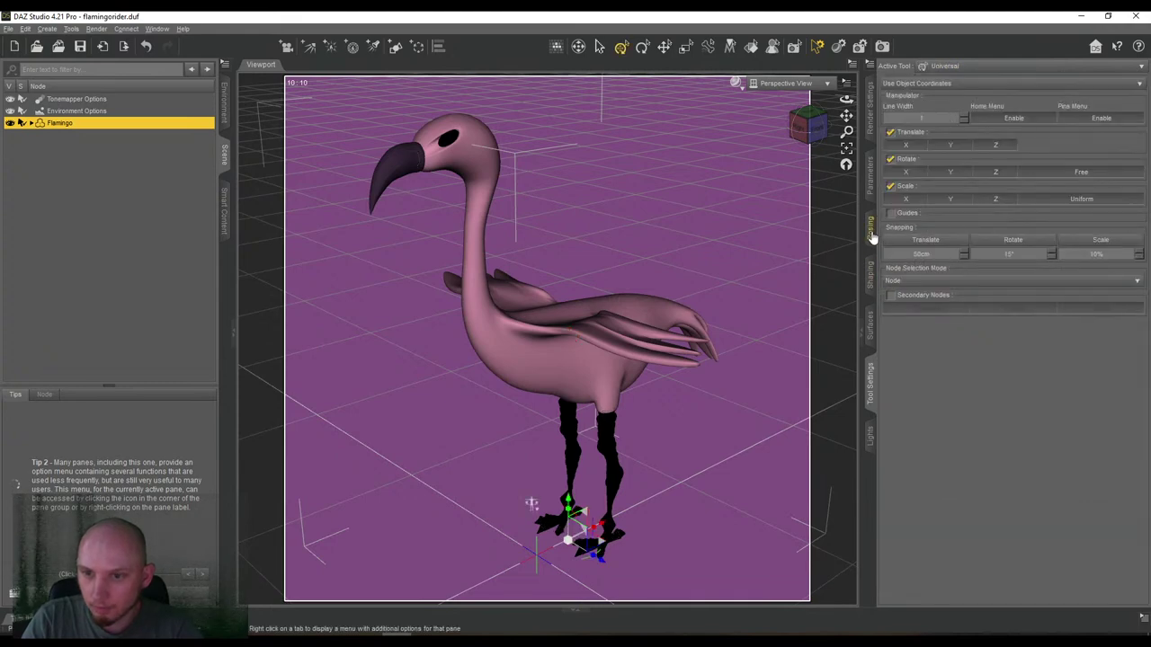
click(871, 236)
mouse_move(847, 100)
mouse_down()
mouse_move(863, 101)
mouse_move(816, 91)
mouse_move(874, 92)
mouse_move(845, 86)
mouse_up()
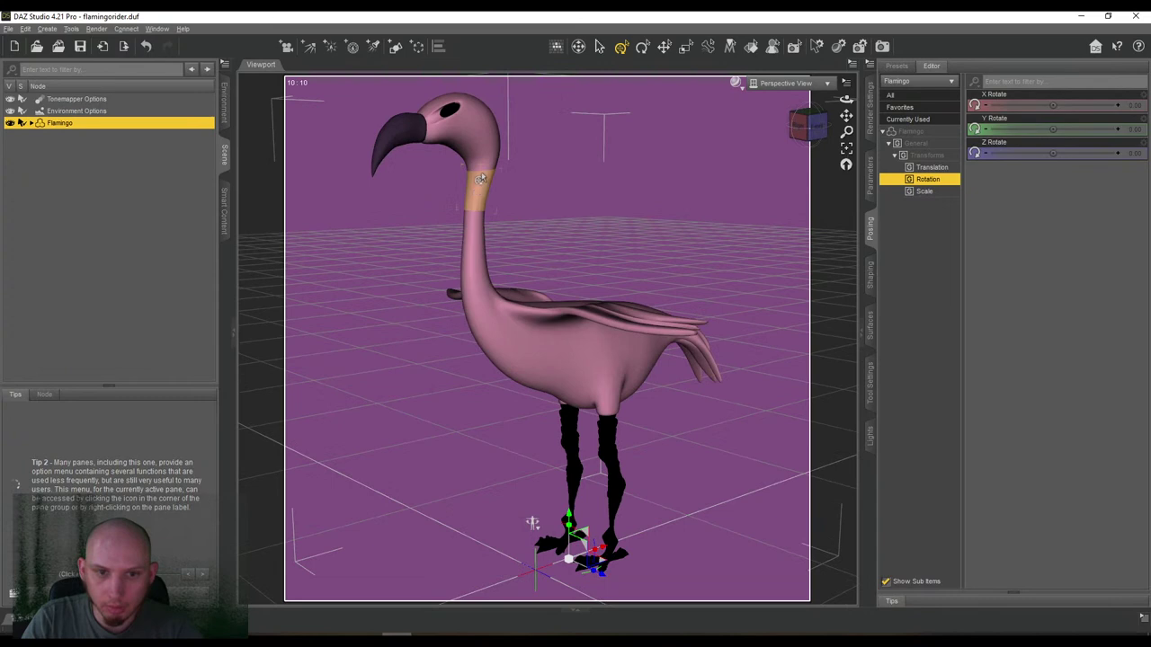
Bend the Middle Neck bone sideways, working from the flamingo's front view.
click(485, 292)
drag(847, 99, 863, 100)
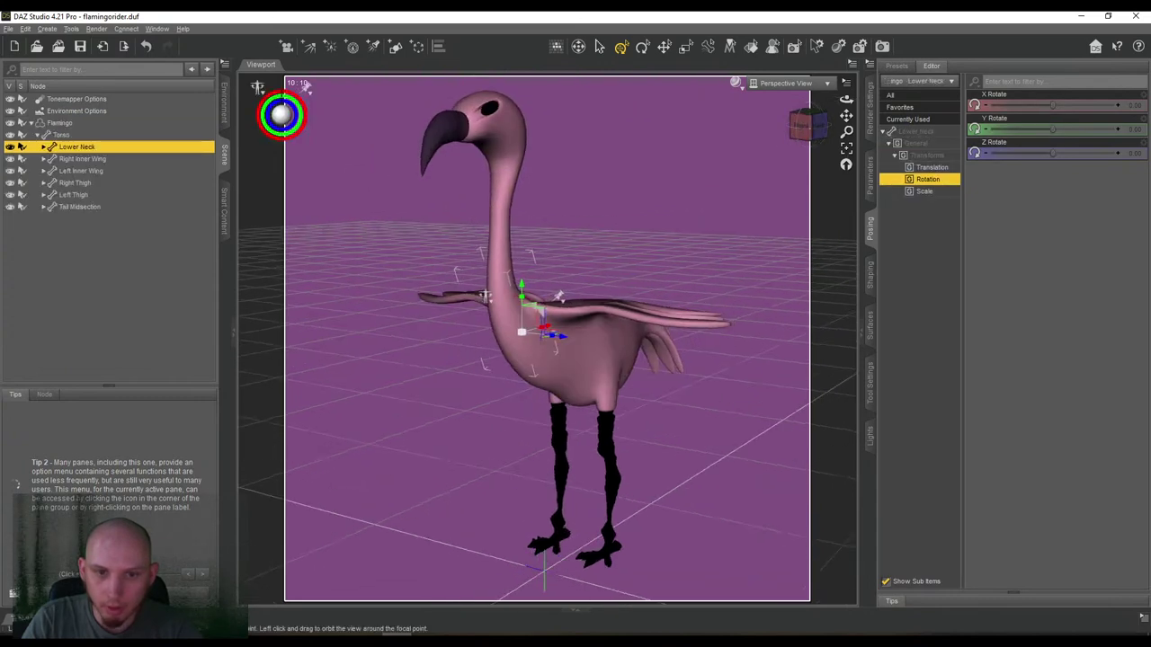
click(500, 238)
click(804, 126)
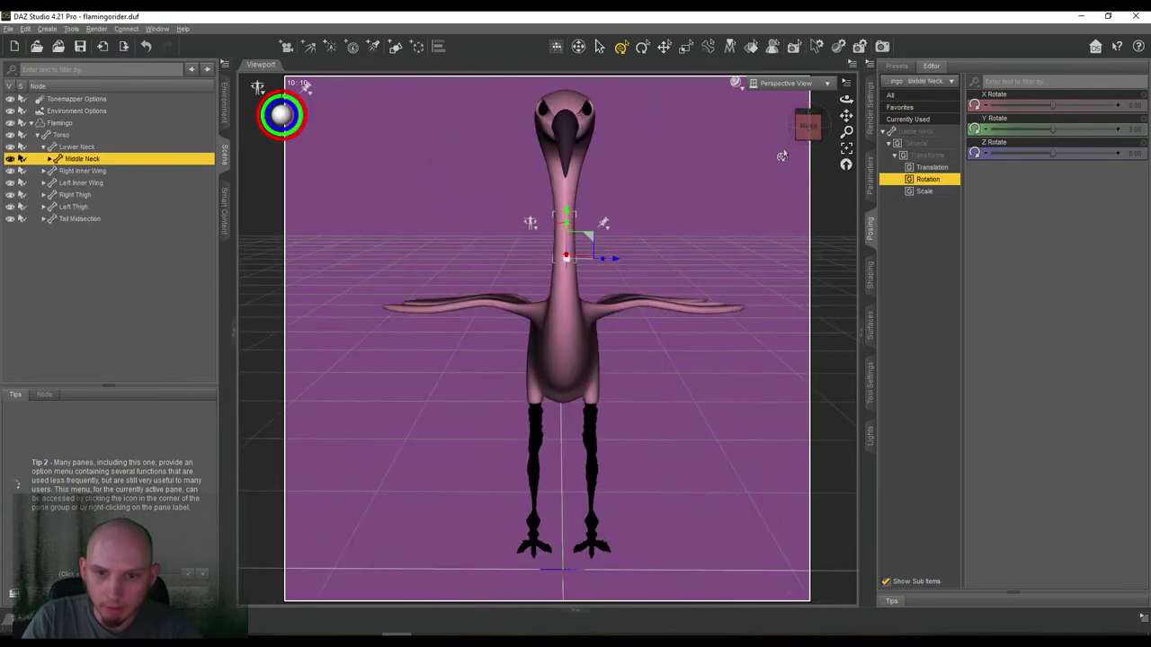
click(807, 126)
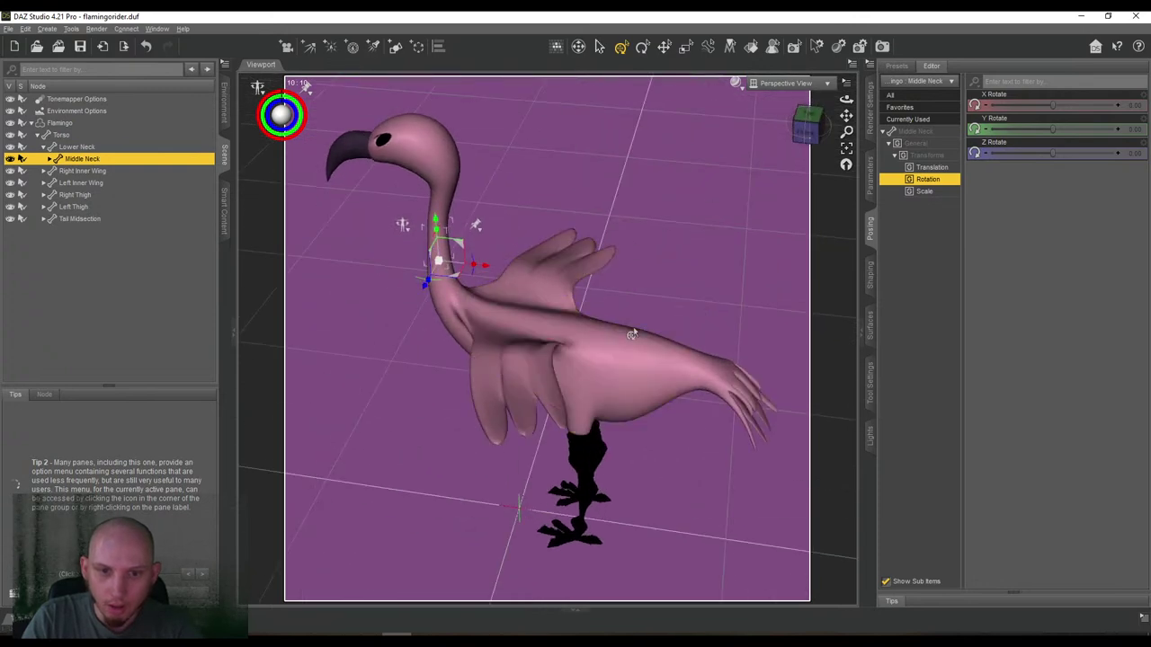
right_click(595, 462)
drag(807, 127, 841, 103)
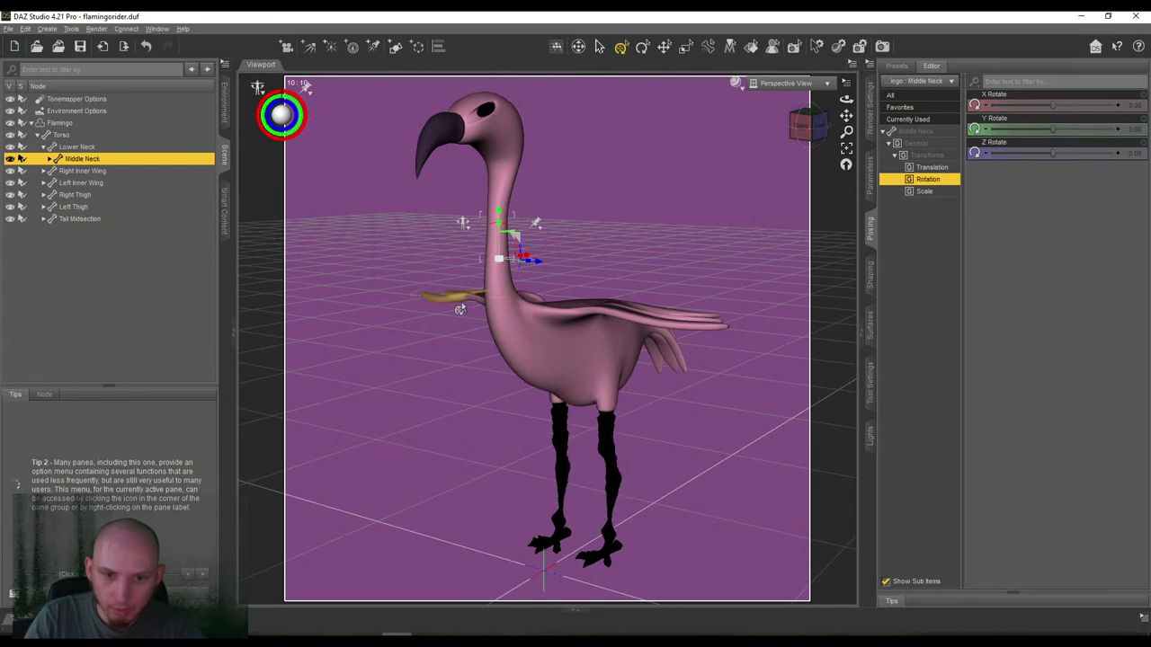
click(800, 126)
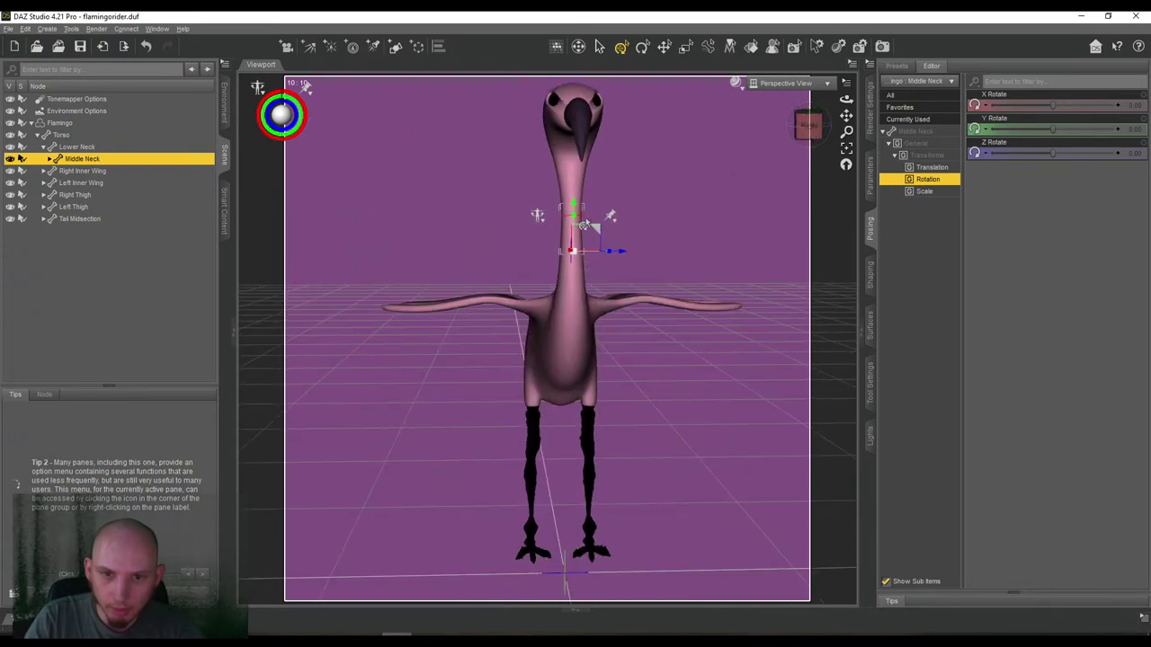
drag(593, 225, 620, 235)
Rotate the Head bone freehand to about -21 on X, 0 on Y and 4 on Z.
click(601, 172)
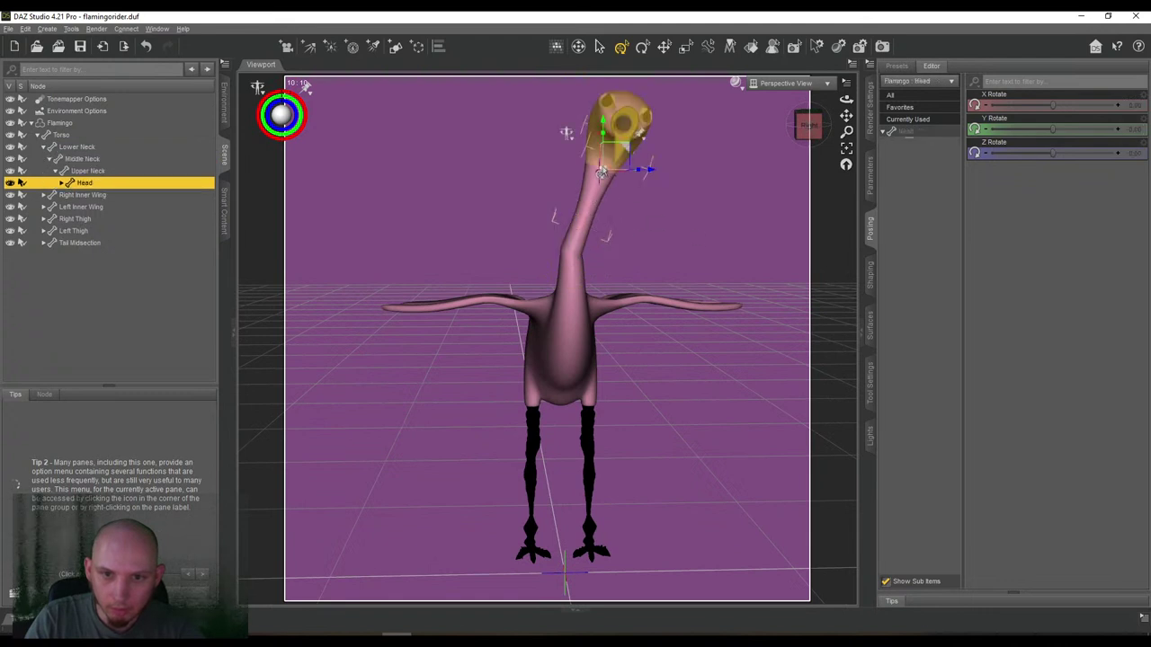
drag(600, 173, 609, 136)
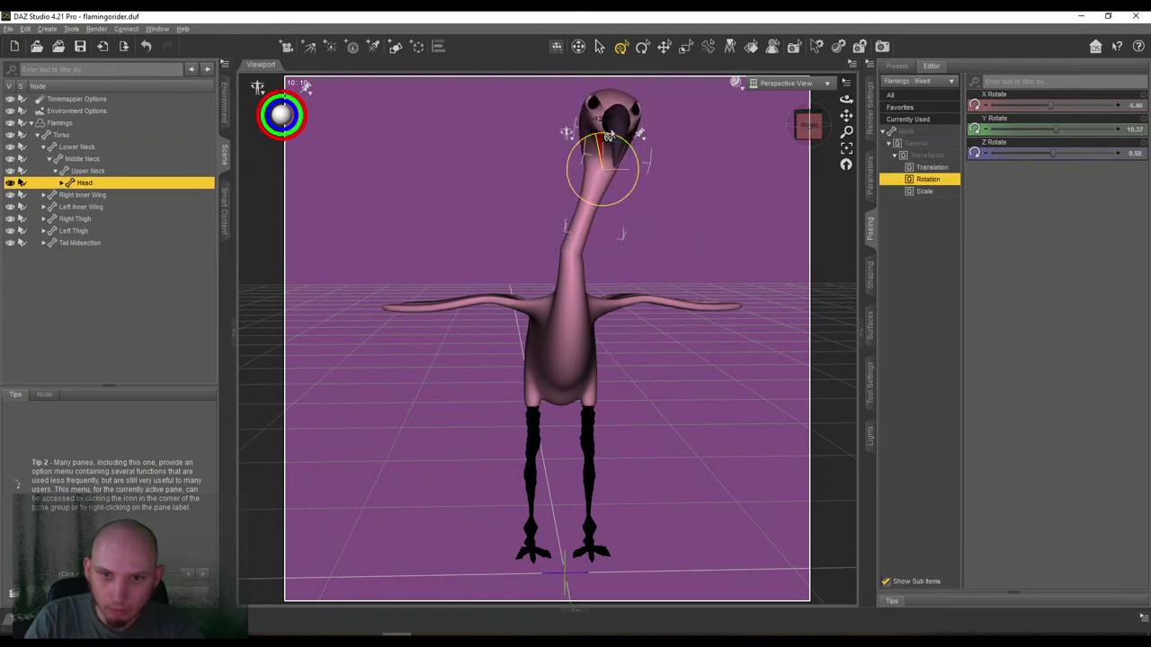
drag(809, 129, 789, 173)
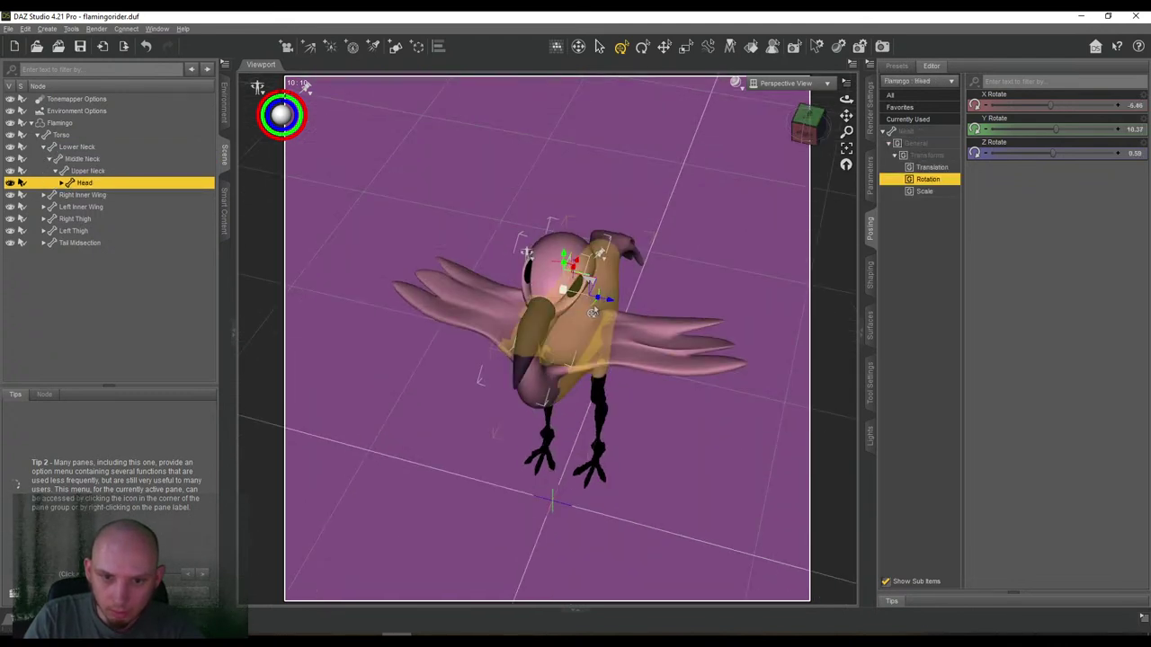
drag(595, 295, 590, 304)
Swing the Left Thigh forward to a Z Rotate of about -29 and shift the bone slightly forward.
drag(809, 141, 738, 89)
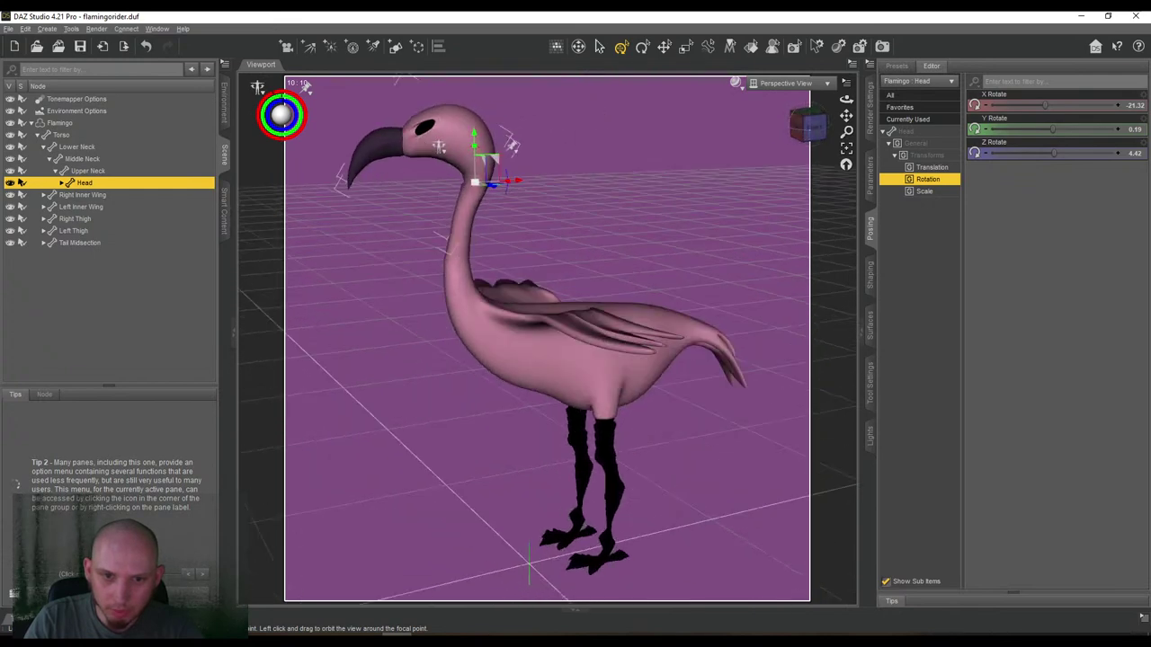
drag(846, 117, 835, 18)
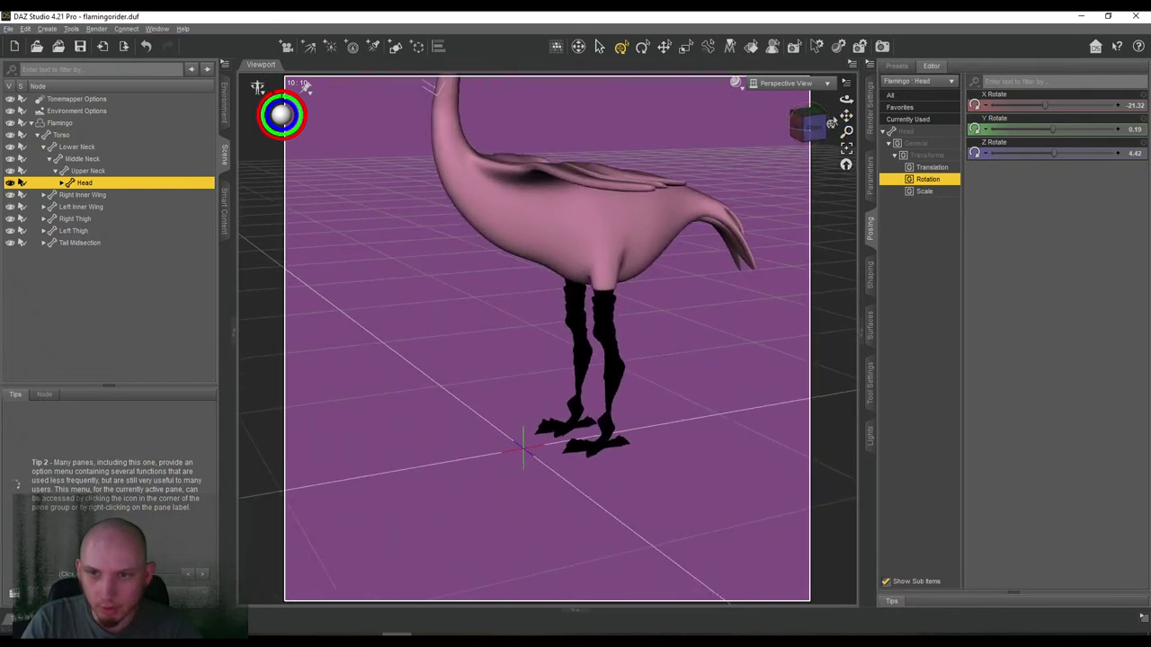
scroll(817, 126, up, 4)
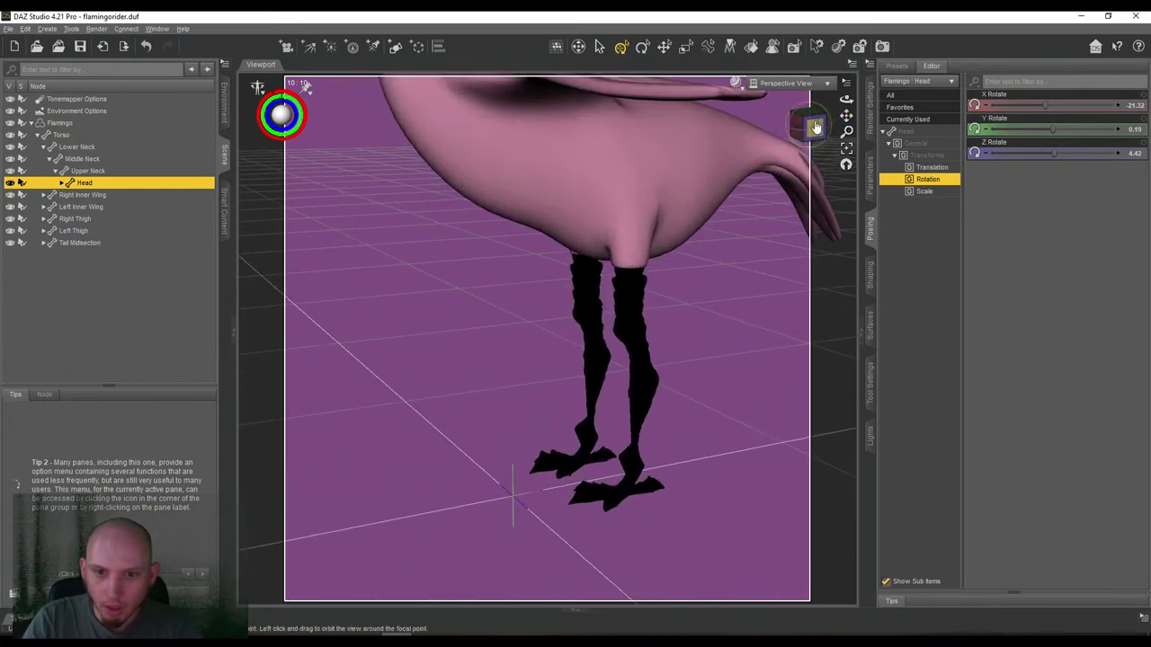
click(640, 310)
drag(813, 127, 793, 115)
drag(668, 272, 662, 308)
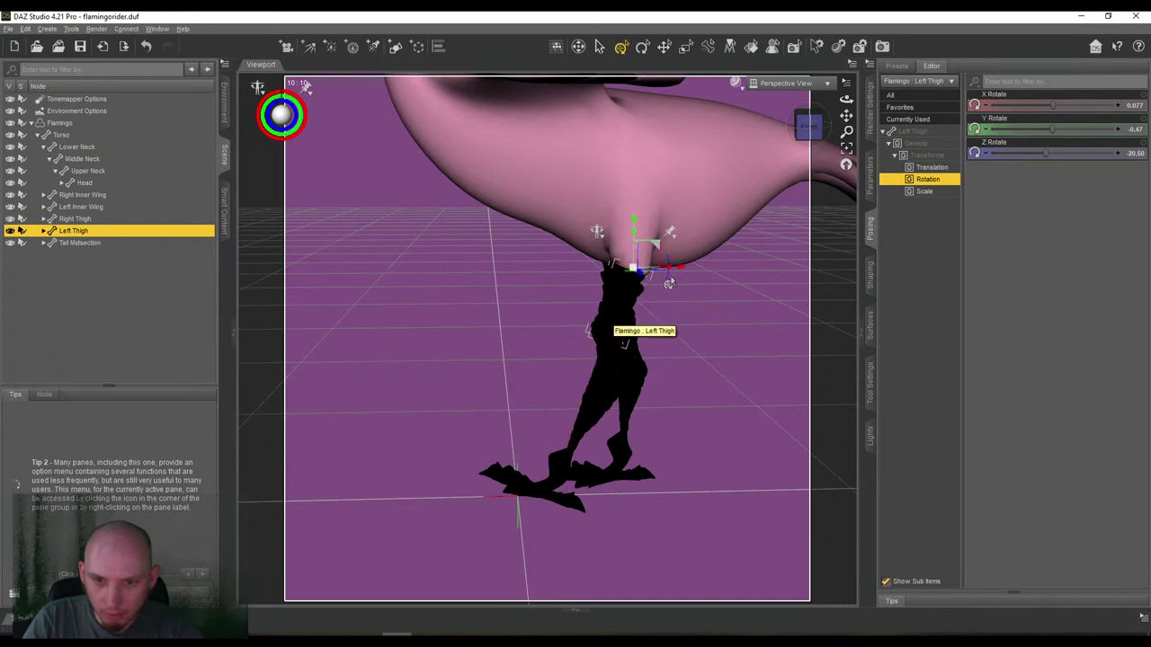
drag(666, 285, 664, 287)
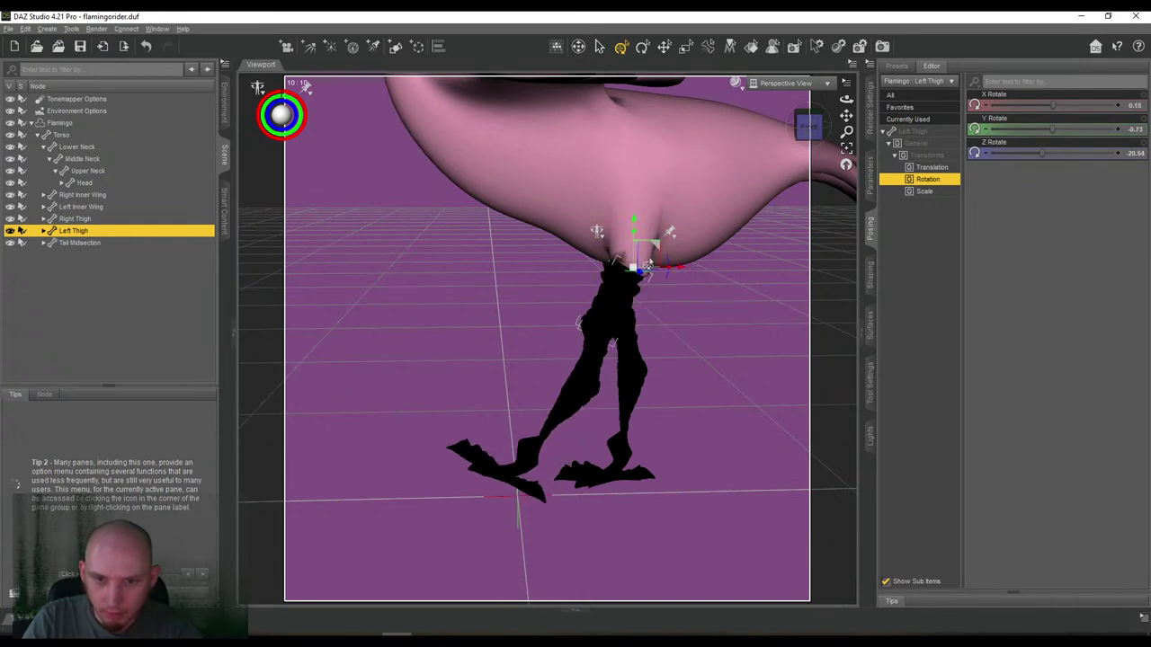
drag(655, 244, 644, 247)
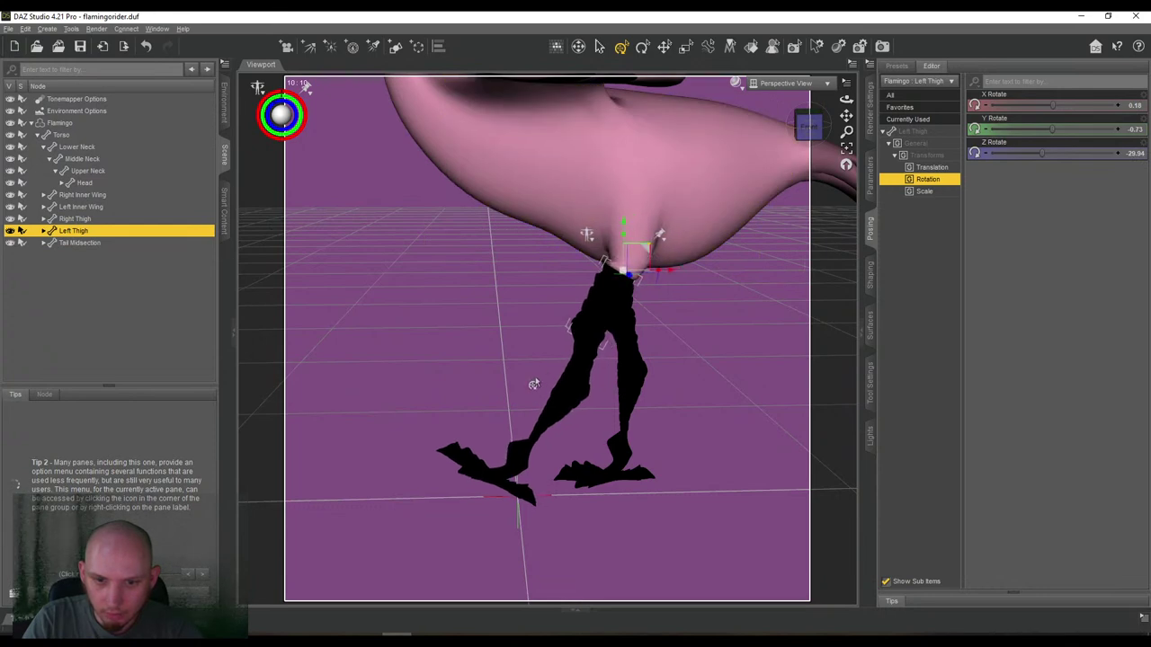
Pull the Left Foot freehand forward and upward so the left leg stretches out ahead of the body.
drag(846, 115, 846, 110)
drag(510, 423, 453, 437)
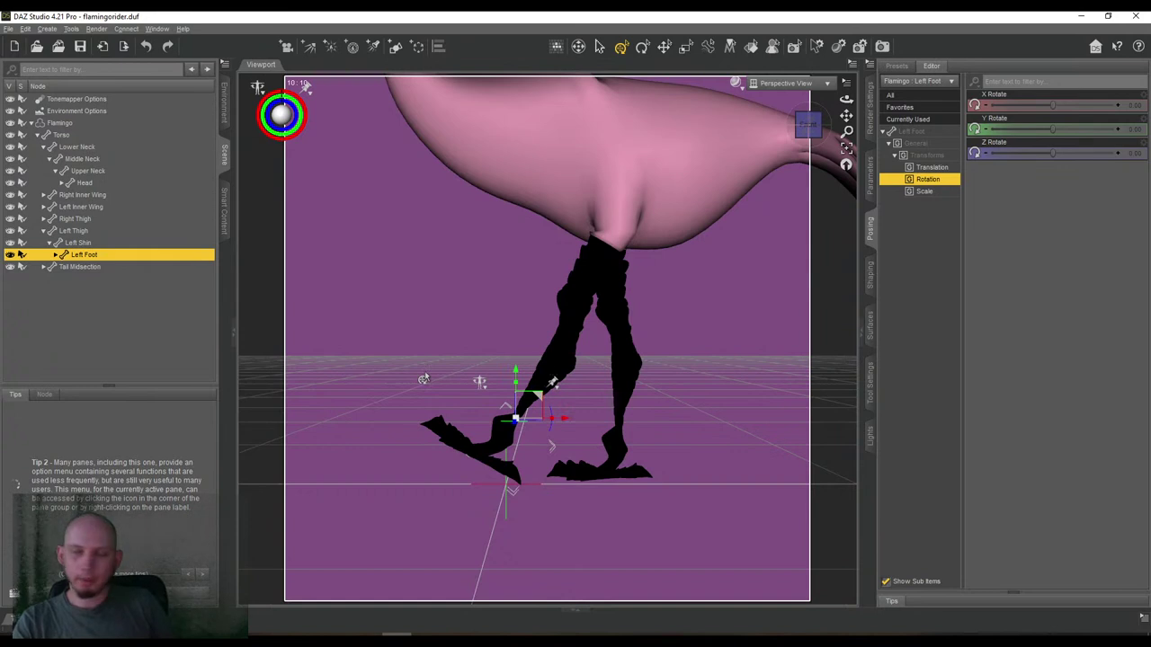
drag(492, 450, 395, 382)
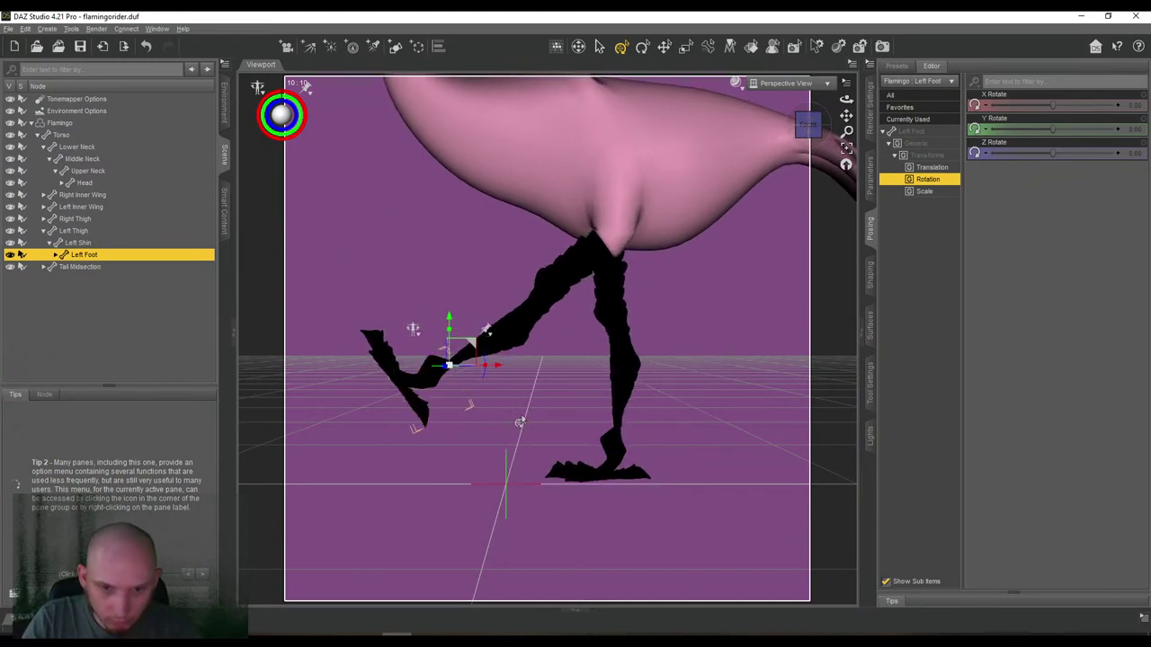
Pull the Right Foot freehand backward and slightly up so the right leg trails behind the body.
click(618, 460)
click(621, 214)
scroll(637, 213, down, 2)
drag(613, 458, 724, 440)
Rotate the Left Foot to a Z Rotate of about 40 and the Left Talons to about -24.
click(436, 396)
drag(508, 381, 496, 360)
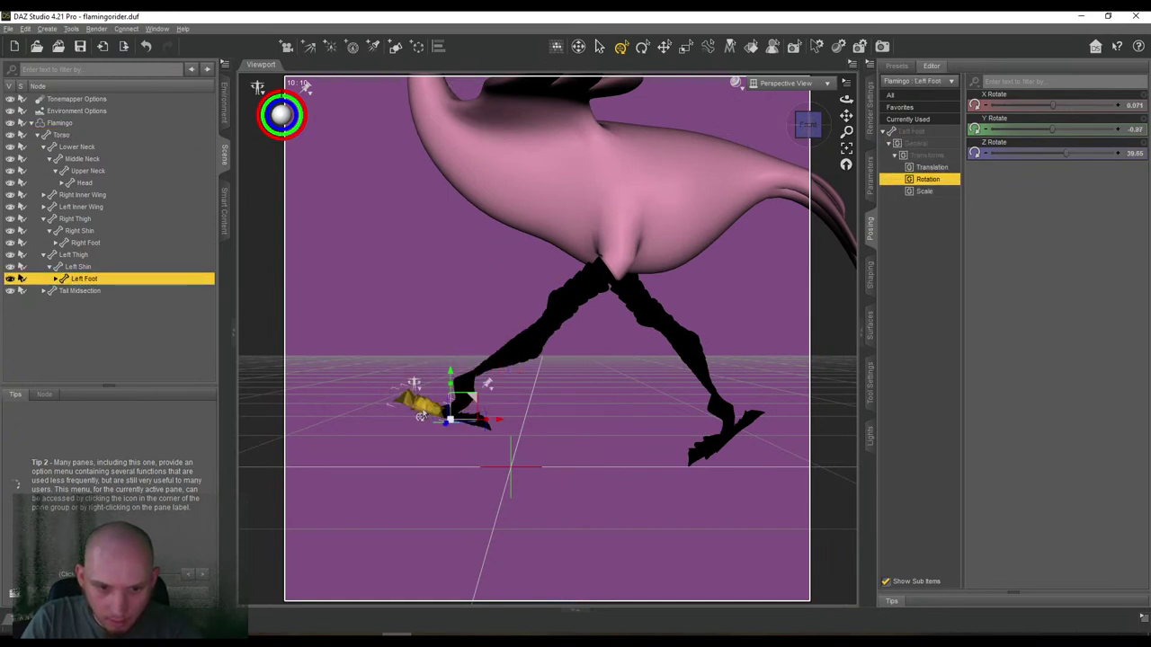
click(424, 412)
drag(486, 419, 483, 434)
drag(714, 422, 767, 413)
drag(477, 411, 350, 382)
key(ctrl+z)
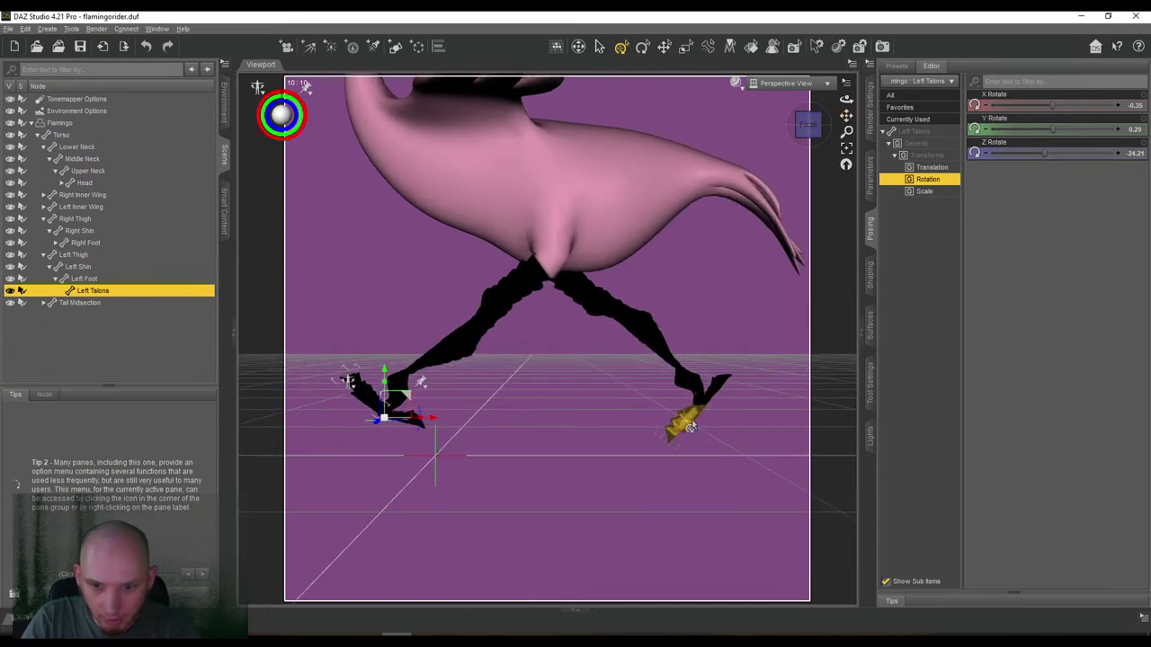
Bend the Right Talons to a Z Rotate of about -31 and swing the Right Thigh to about 37.
click(691, 426)
drag(738, 405, 738, 415)
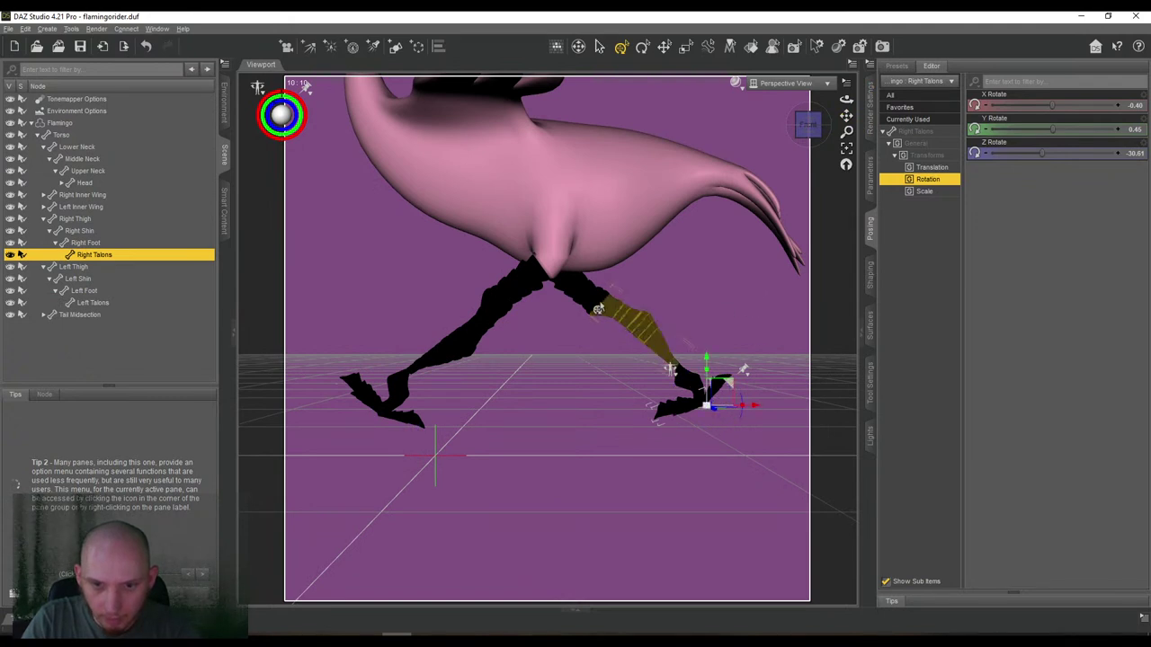
click(593, 299)
drag(584, 267, 582, 276)
scroll(722, 295, down, 2)
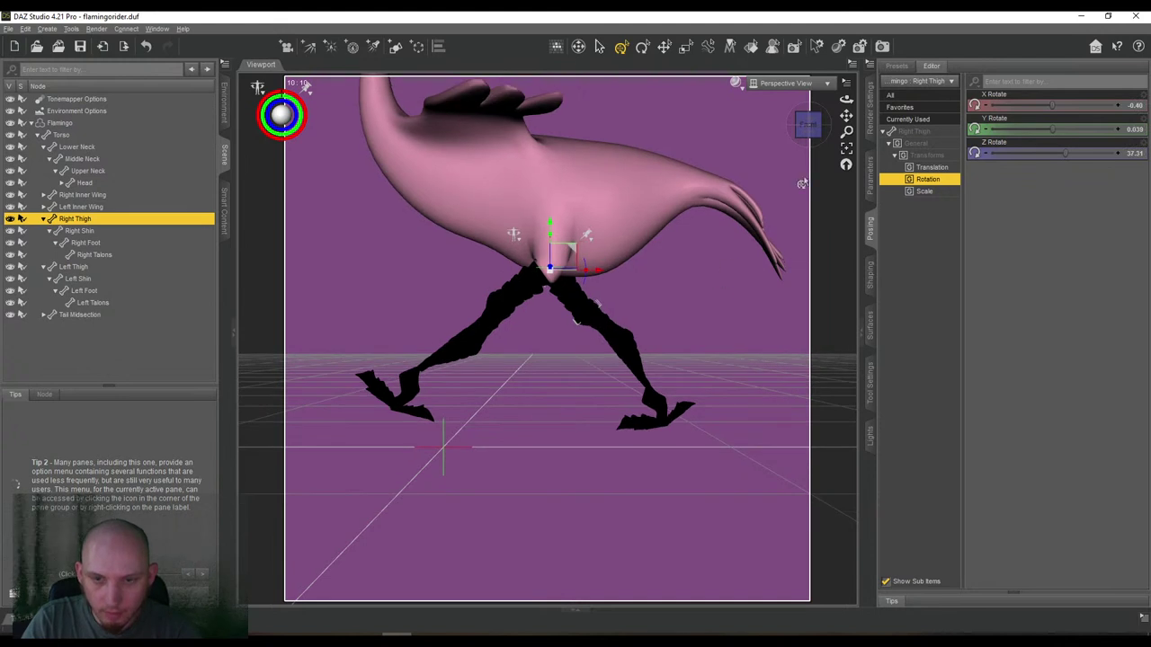
Raise the tail by rotating the Tail Midsection about 10 and the Tail End about 23 on Z.
drag(846, 115, 847, 134)
click(721, 234)
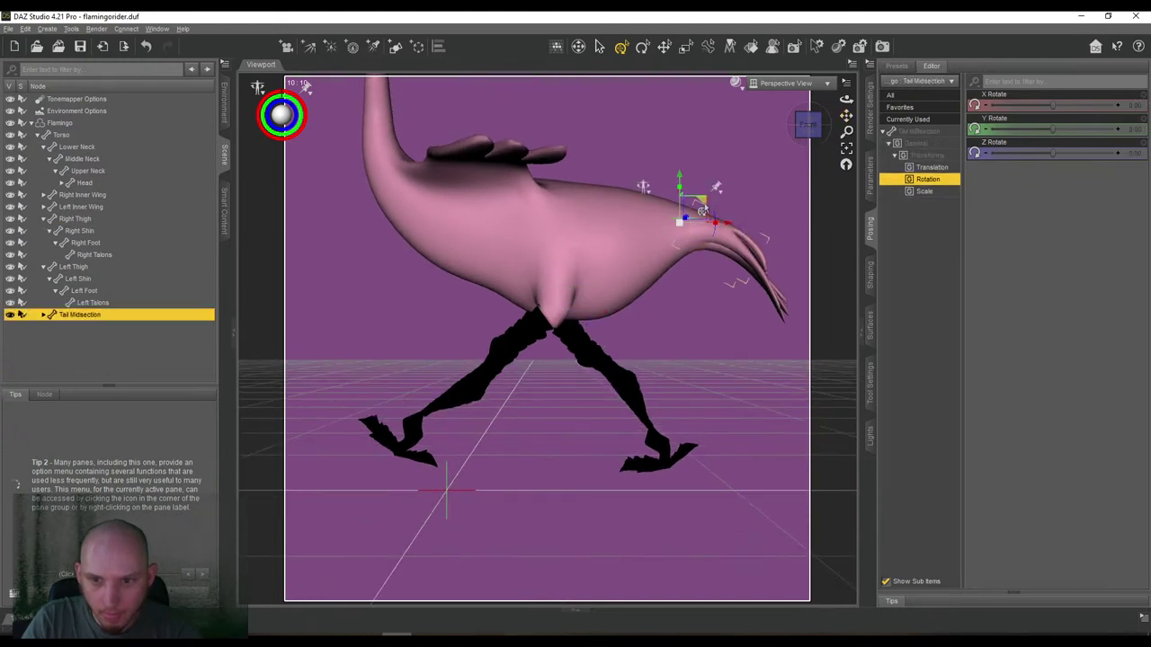
drag(715, 220, 715, 214)
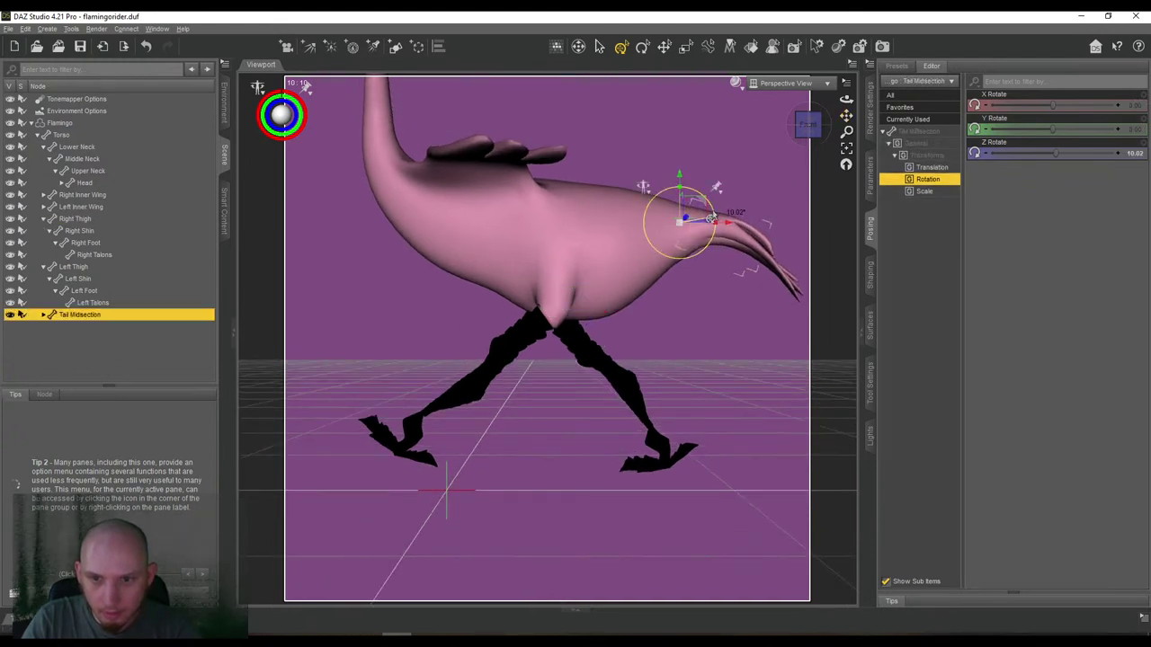
click(765, 260)
drag(787, 245, 776, 218)
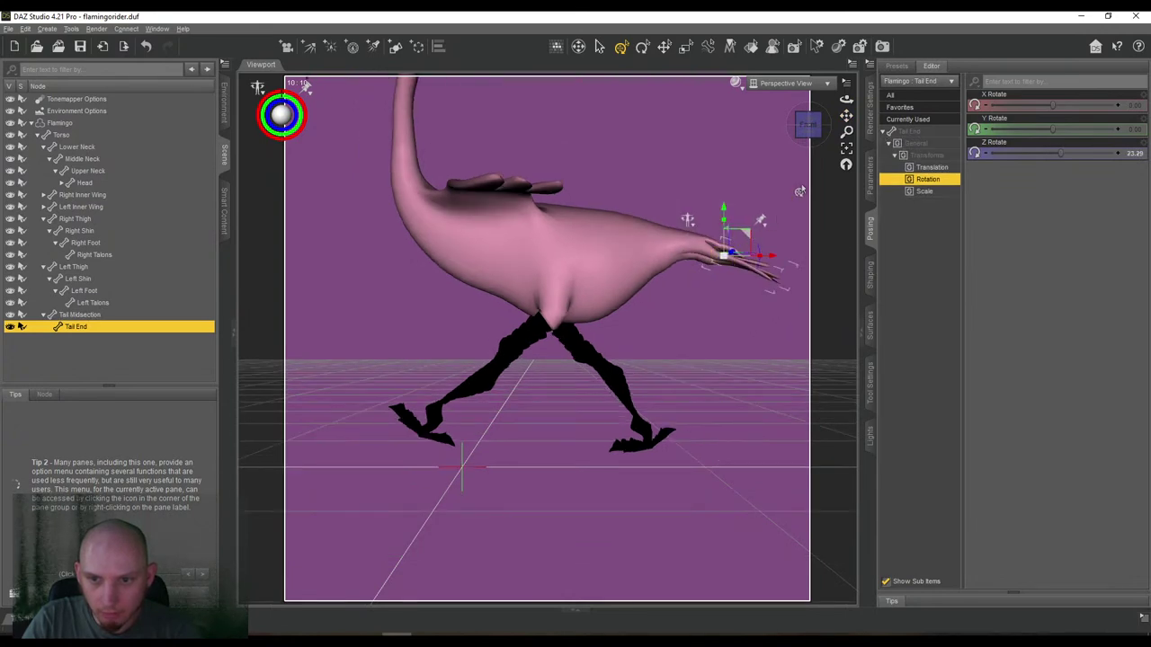
Lift the left wing, rotating the Left Inner Wing to about -37 on X and the Left Wing Tip to about -11 on X.
mouse_move(846, 116)
mouse_down()
mouse_move(852, 155)
mouse_move(791, 143)
mouse_move(809, 166)
mouse_move(780, 117)
mouse_move(845, 103)
mouse_move(844, 126)
mouse_up()
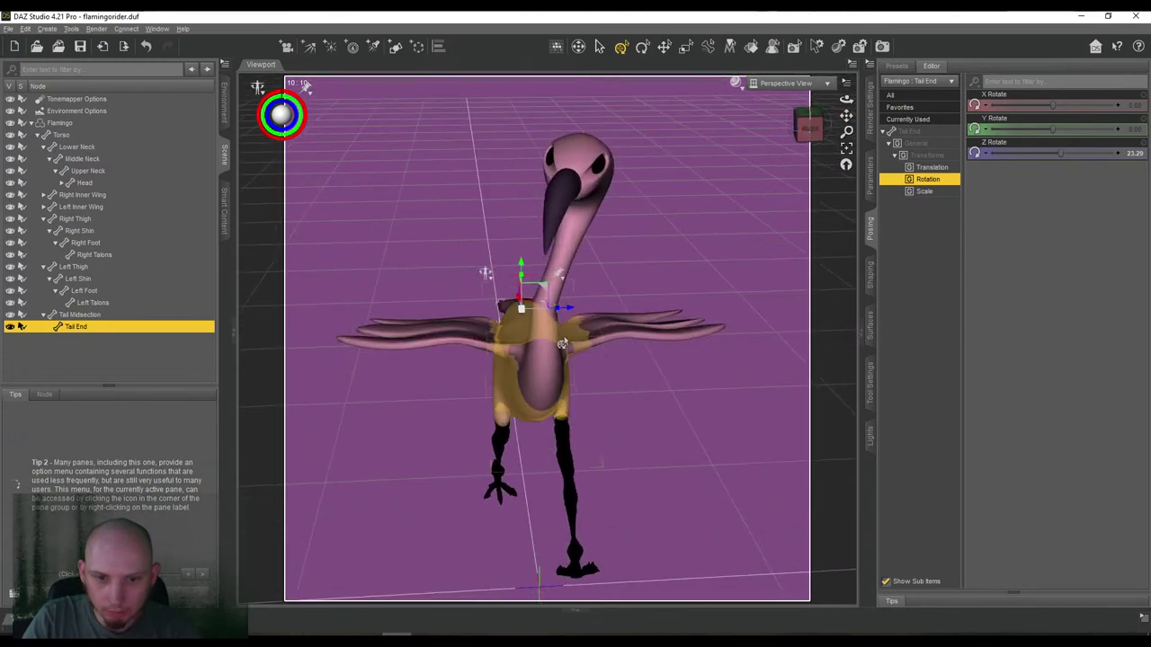
click(591, 339)
drag(589, 303, 576, 307)
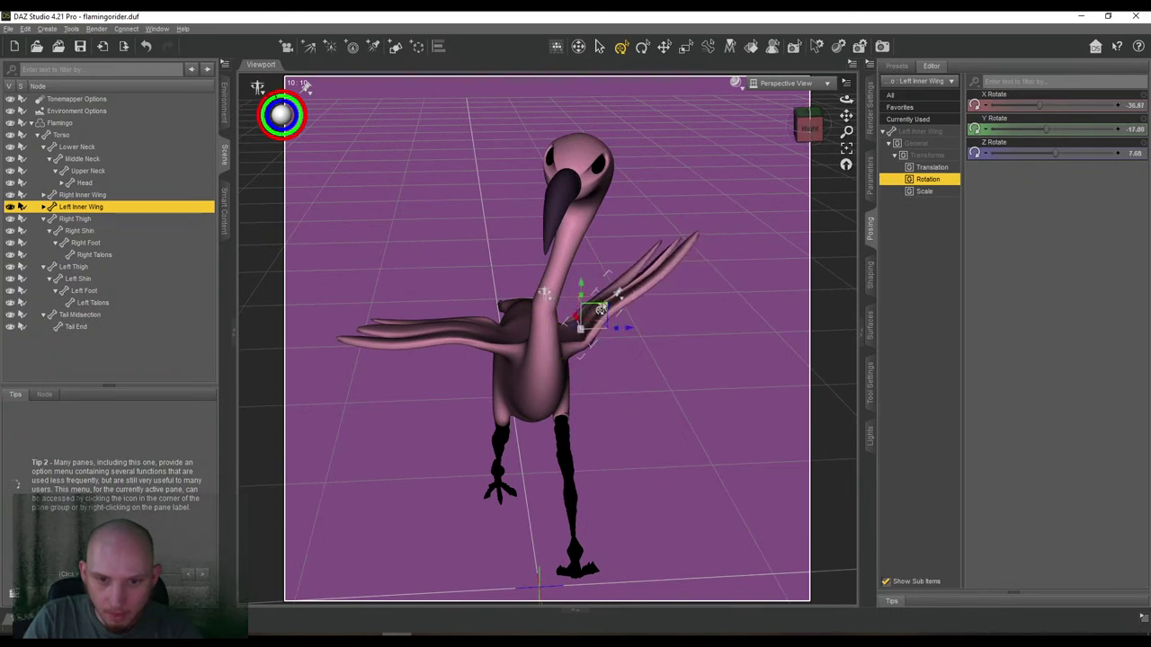
click(632, 292)
drag(620, 277, 611, 272)
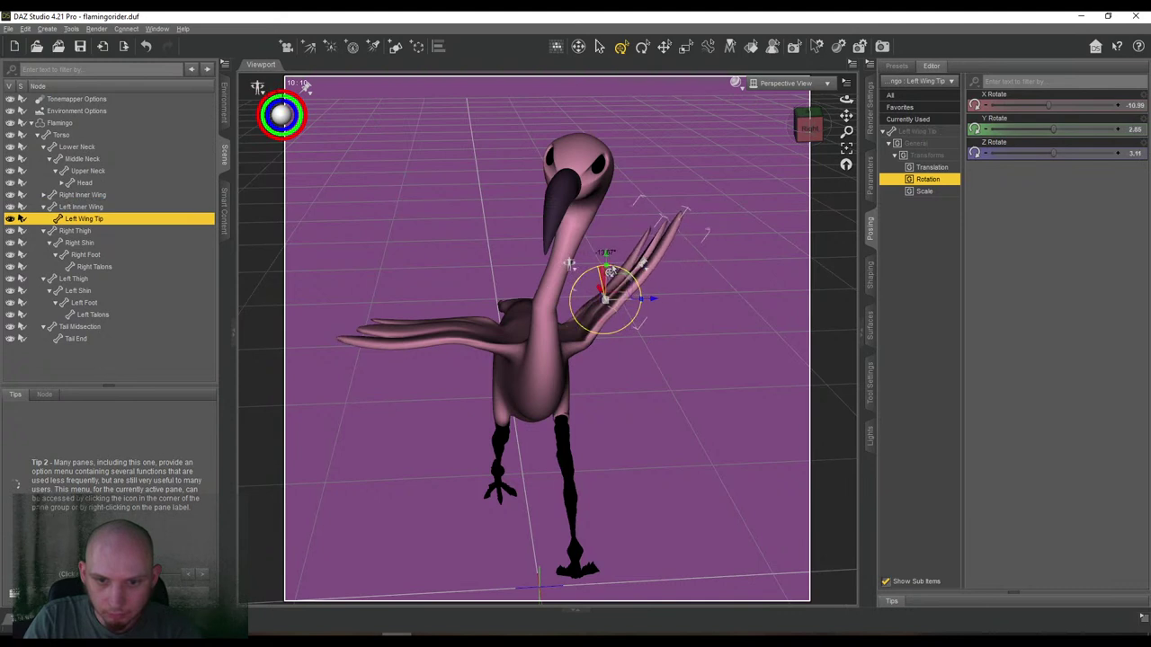
Lift the Right Inner Wing to match the left side and rotate the Right Wing Tip to about 22 on X.
click(460, 312)
drag(498, 320, 481, 283)
click(417, 289)
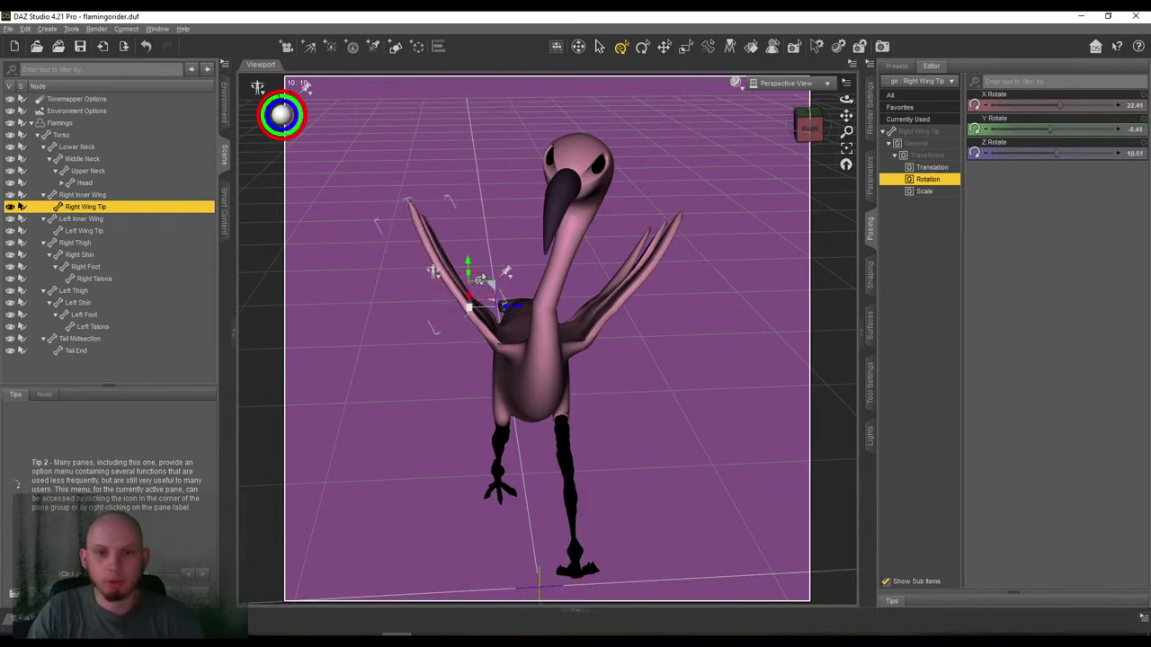
Switch the viewport shading to NVIDIA Iray, viewing the posed flamingo from a three-quarter front angle.
mouse_move(812, 128)
mouse_down()
mouse_move(710, 97)
mouse_move(728, 113)
mouse_move(812, 121)
mouse_move(809, 129)
mouse_up()
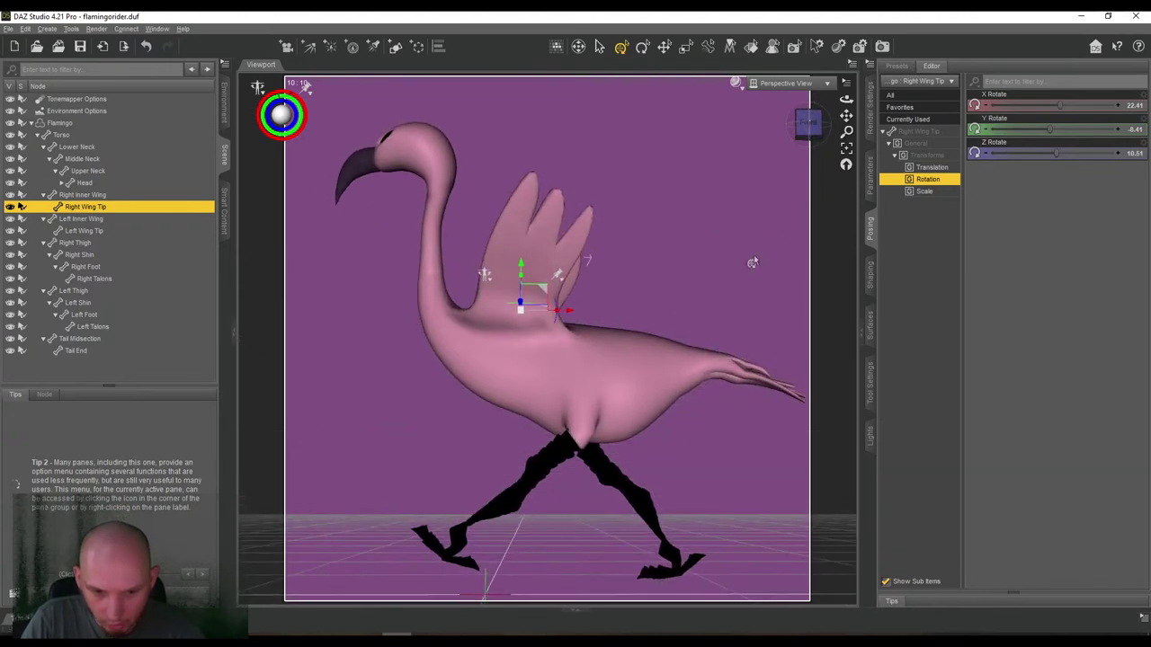
click(461, 541)
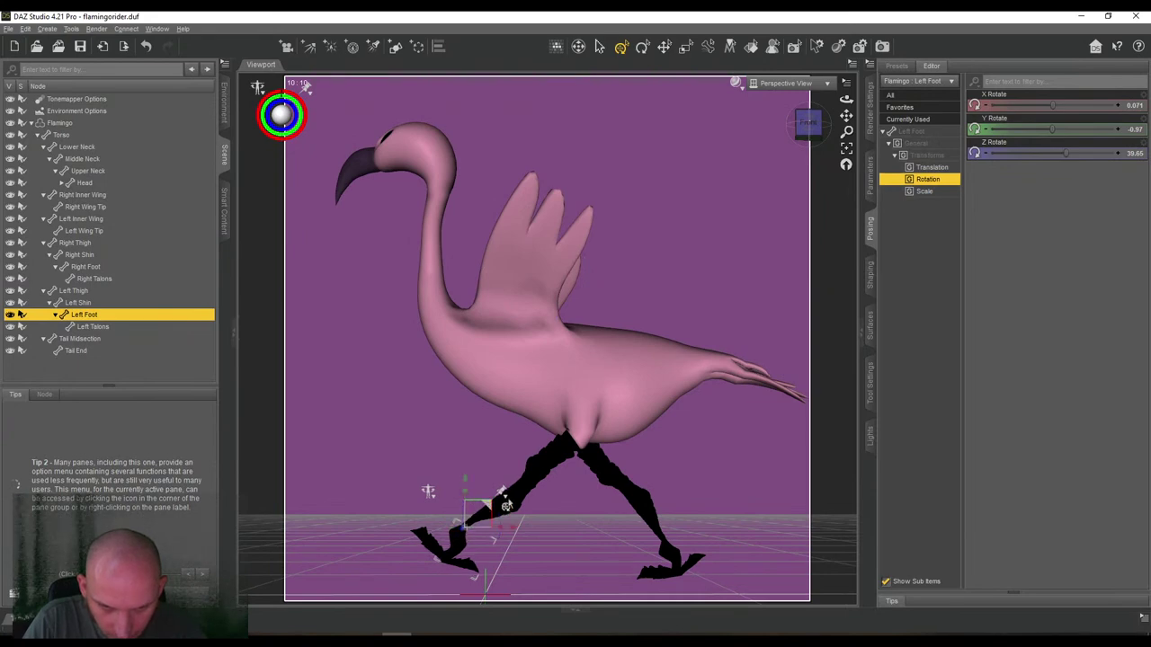
mouse_move(804, 123)
mouse_down()
mouse_move(782, 127)
mouse_move(886, 105)
mouse_move(803, 142)
mouse_move(794, 125)
mouse_up()
click(735, 83)
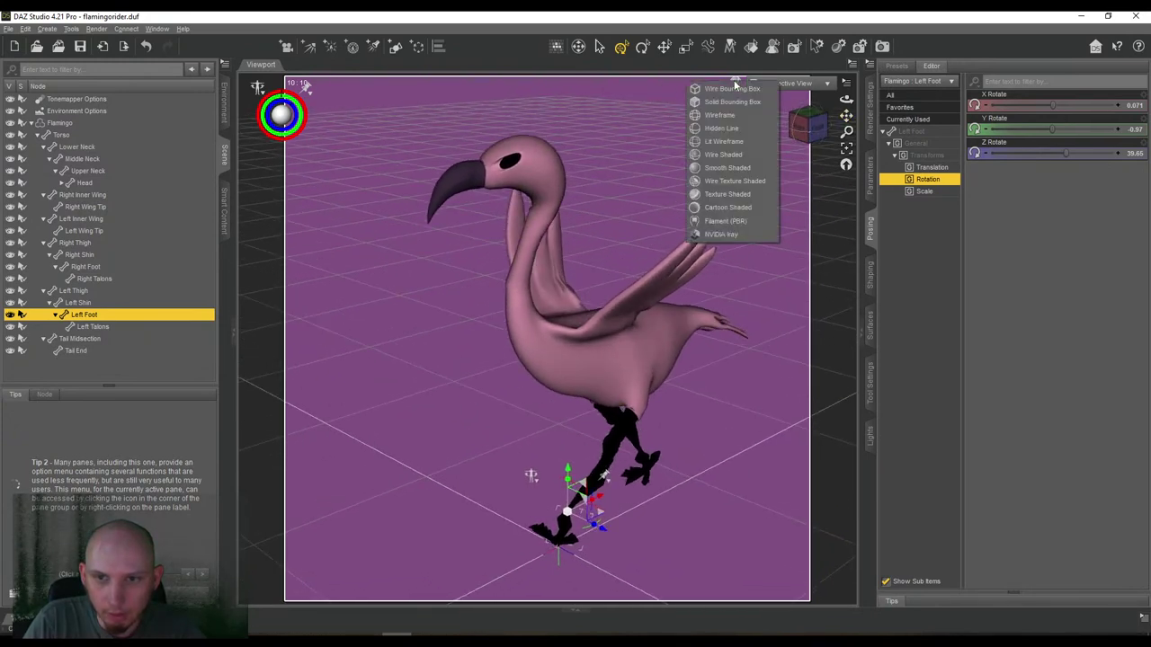
click(730, 235)
Examine the post denoiser options in the Filtering render settings and the Iray preview of the flamingo.
click(870, 184)
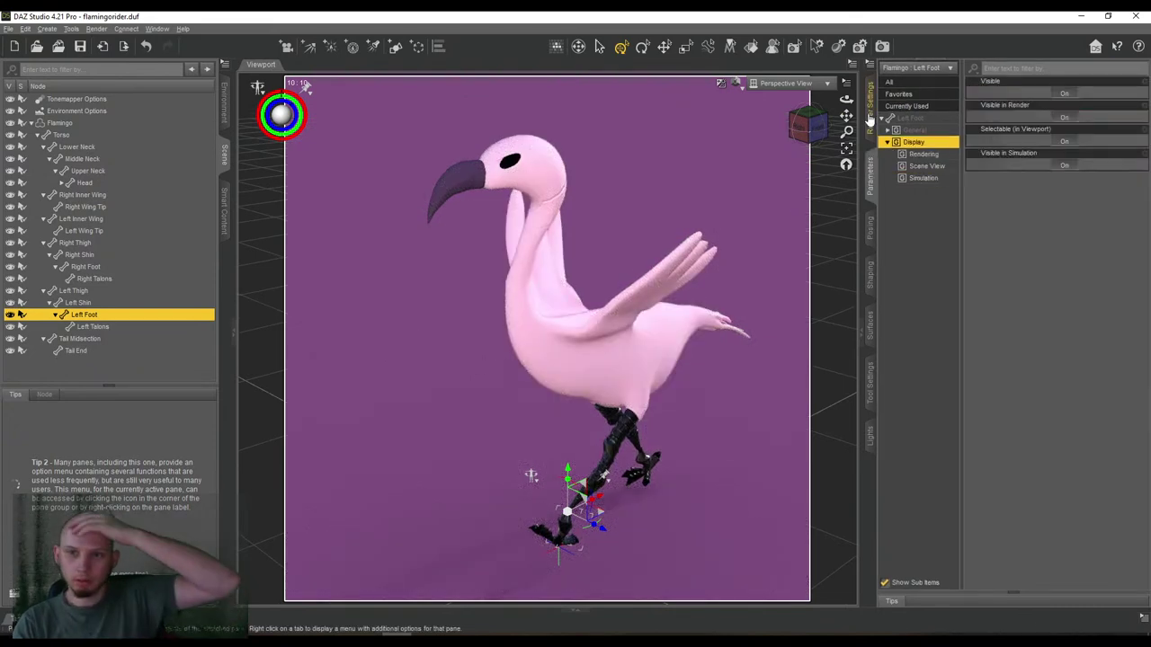
click(870, 113)
click(910, 188)
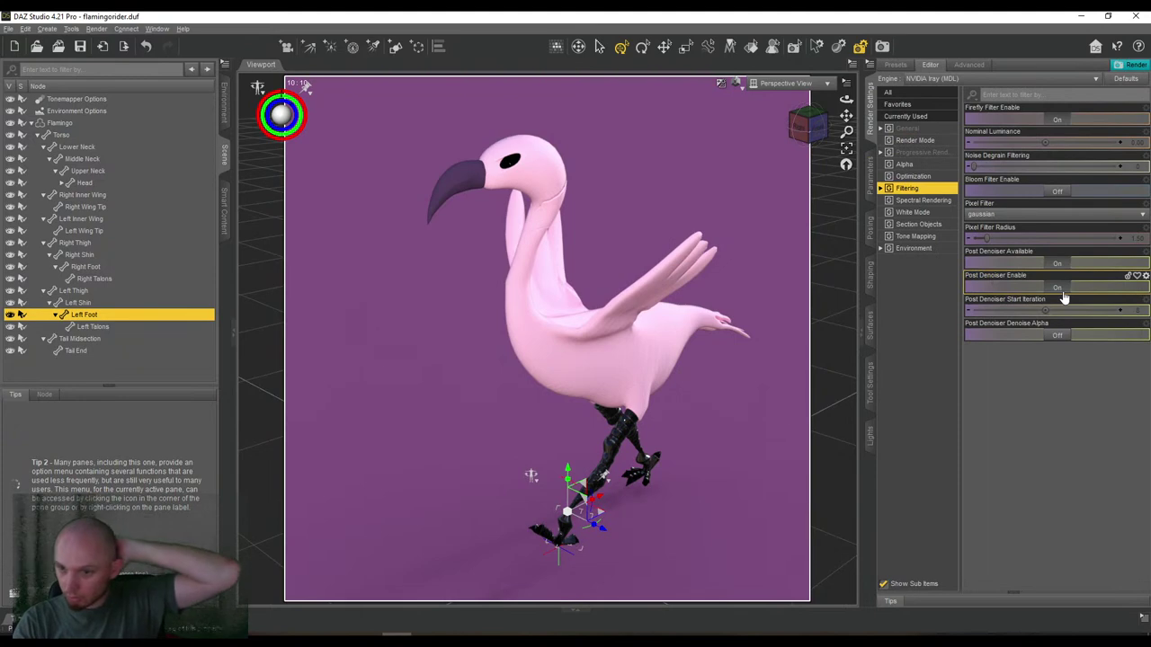
drag(811, 140, 827, 142)
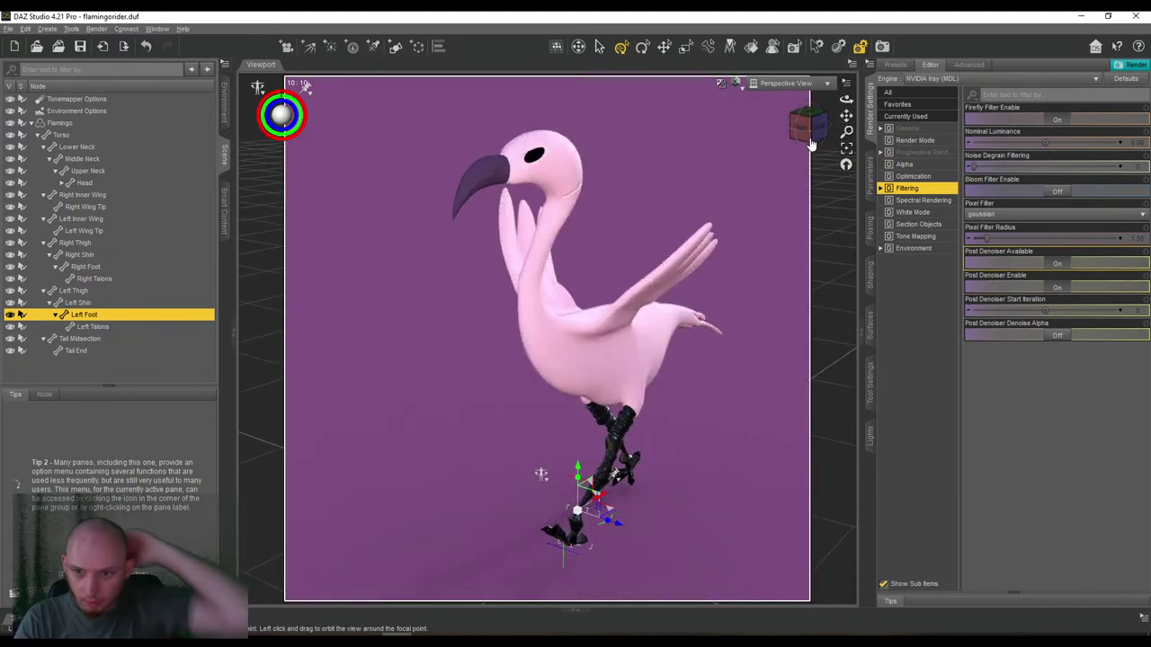
Remove the Bump Strength image map from the Flamingo surface.
click(871, 325)
click(906, 128)
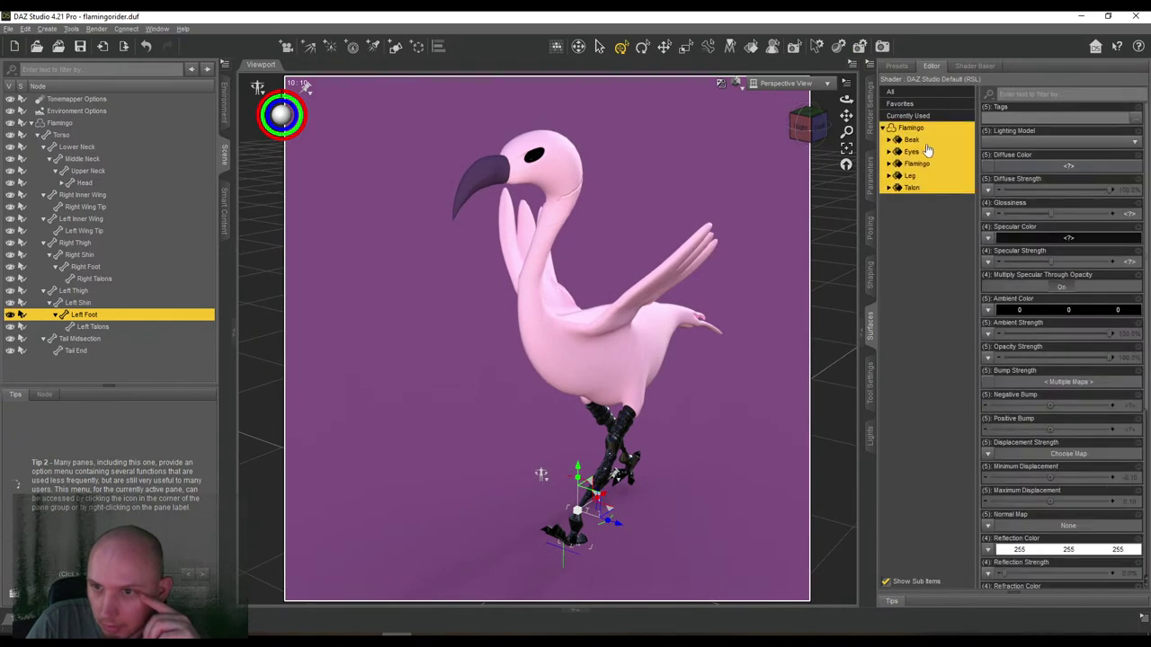
click(917, 164)
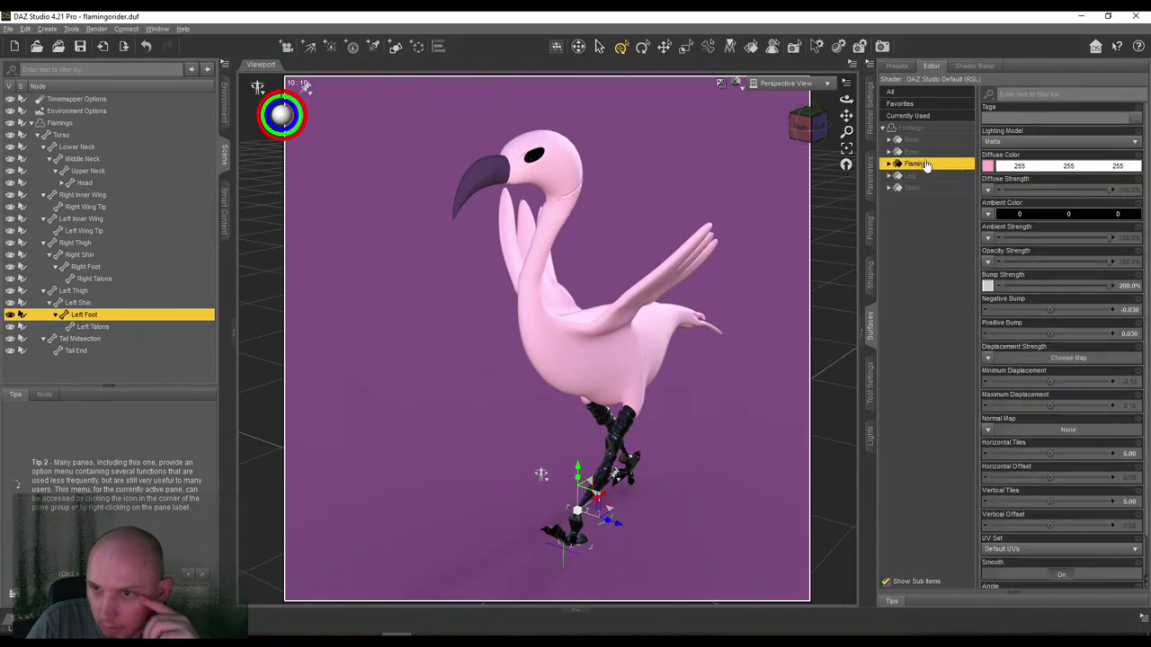
click(987, 286)
click(1012, 298)
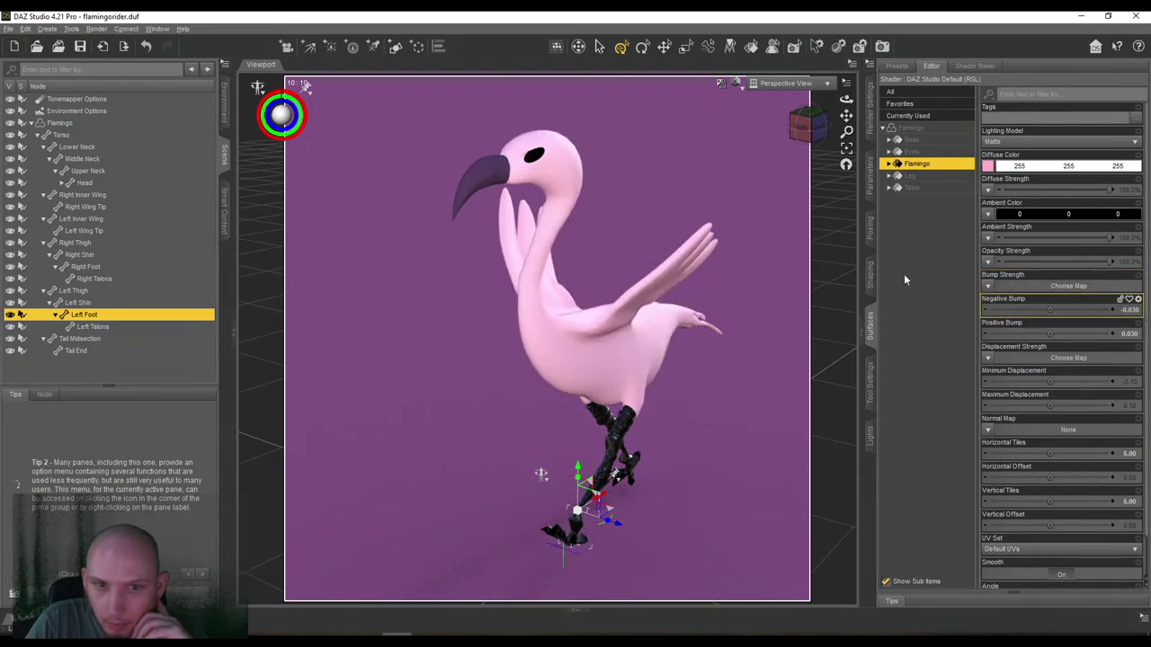
Try resetting the whole flamingo to its default pose, then undo the reset.
mouse_move(803, 129)
mouse_down()
mouse_move(854, 127)
mouse_move(798, 133)
mouse_move(825, 133)
mouse_move(807, 138)
mouse_up()
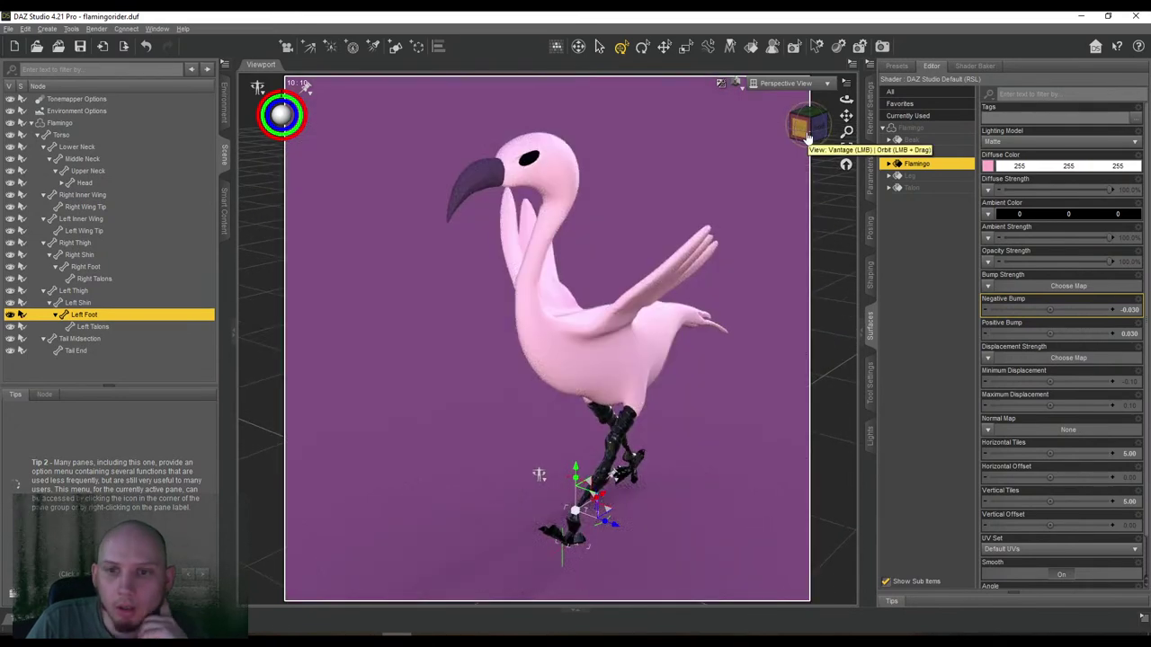
drag(808, 137, 689, 173)
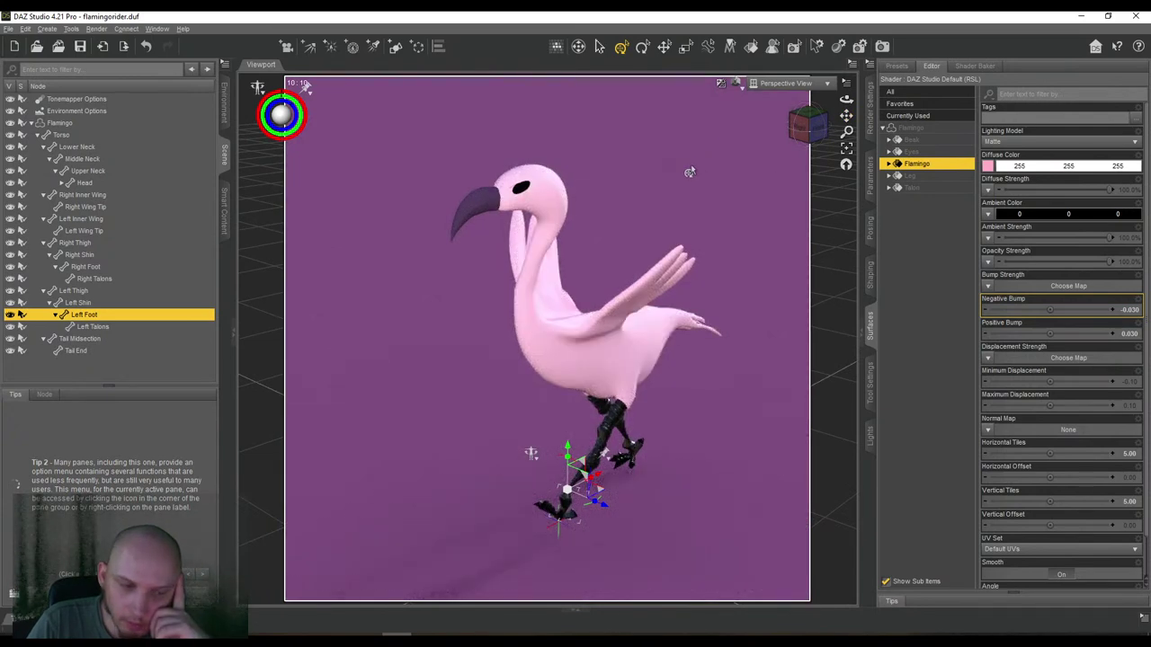
right_click(531, 467)
click(553, 477)
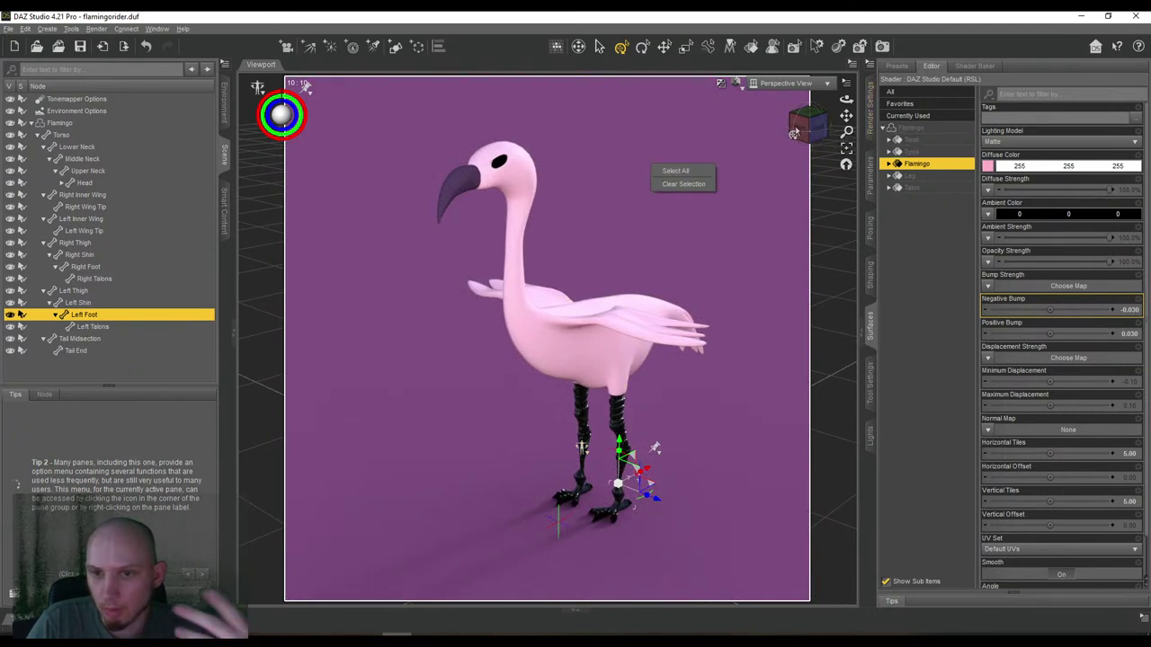
click(587, 222)
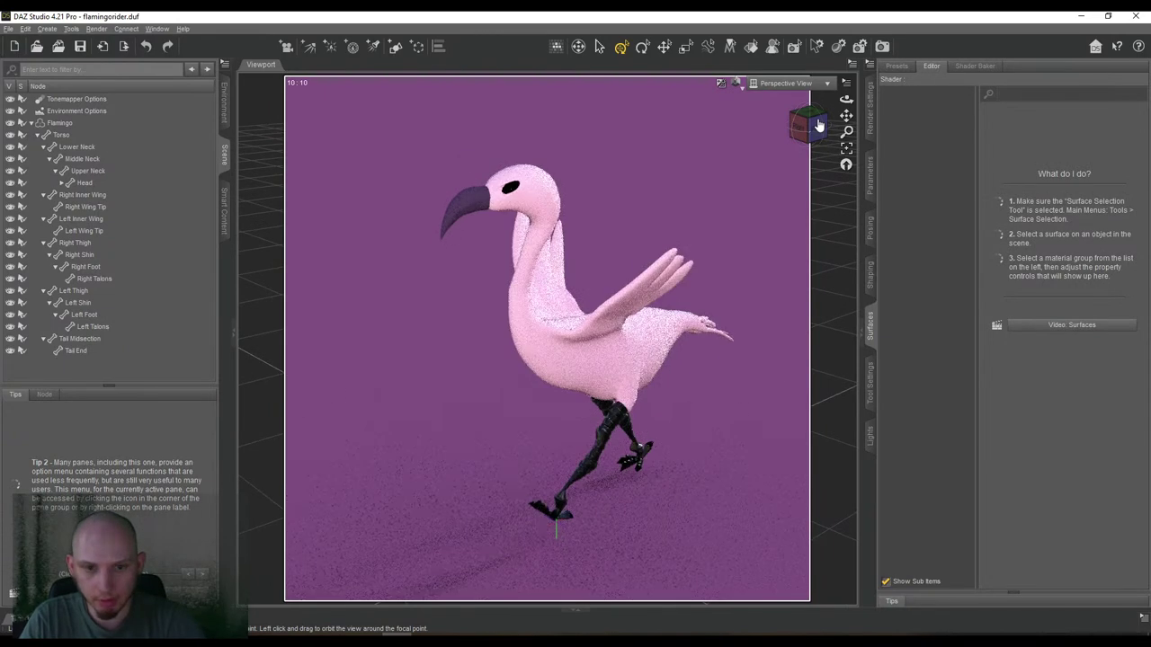
Select the Flamingo figure together with all its bones down to the Tail End.
click(61, 123)
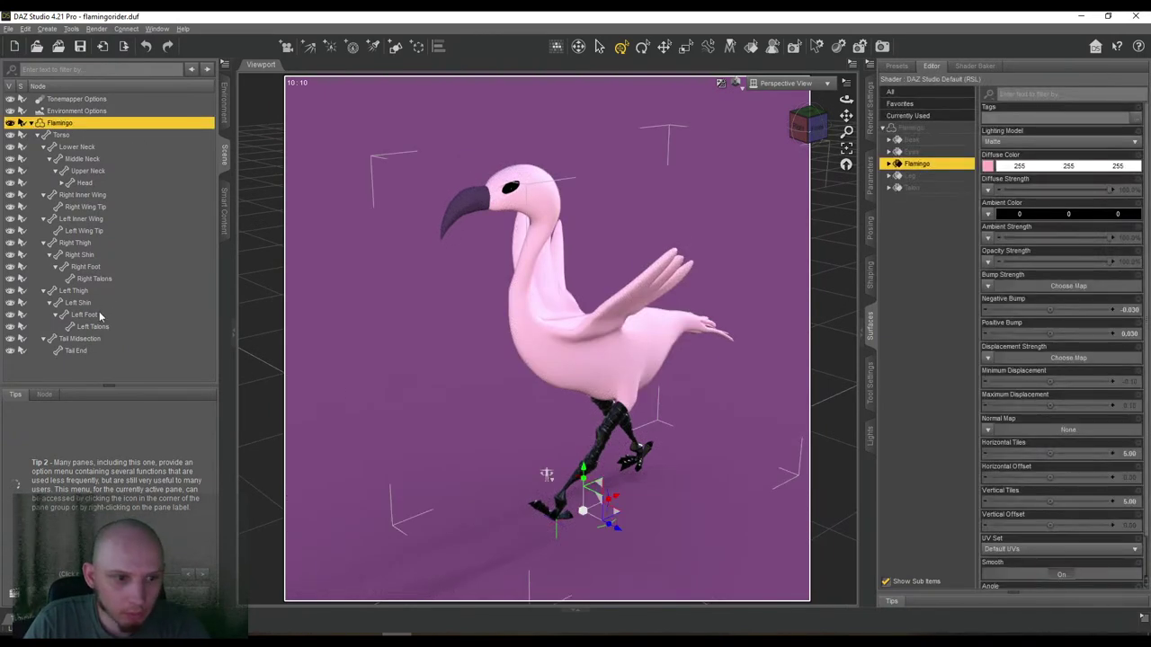
shift+click(77, 351)
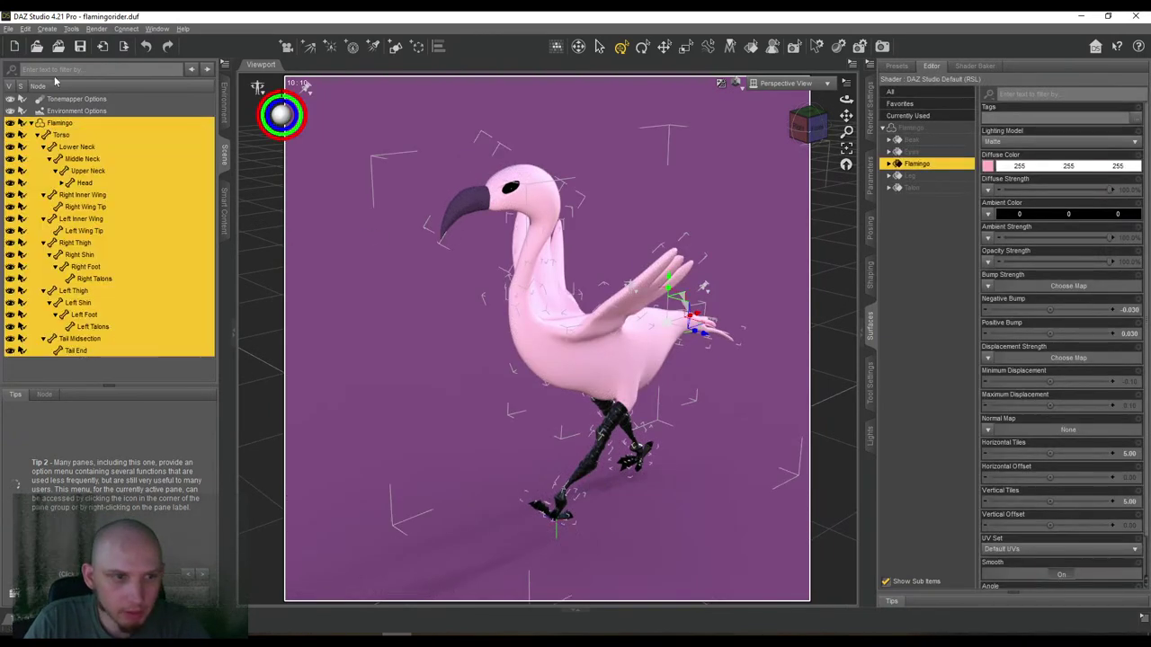
click(14, 45)
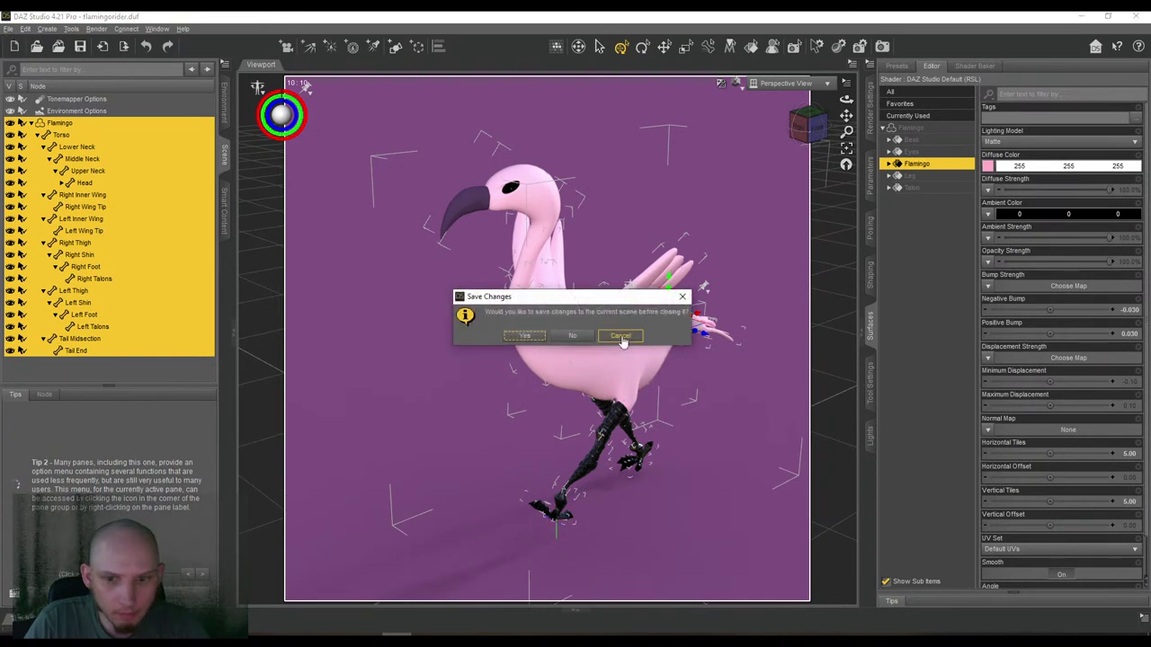
click(620, 336)
Save the pose as a compressed pose preset named Flamingo_Runnig in the Presets Poses folder, for the current frame only.
click(9, 29)
mouse_move(54, 112)
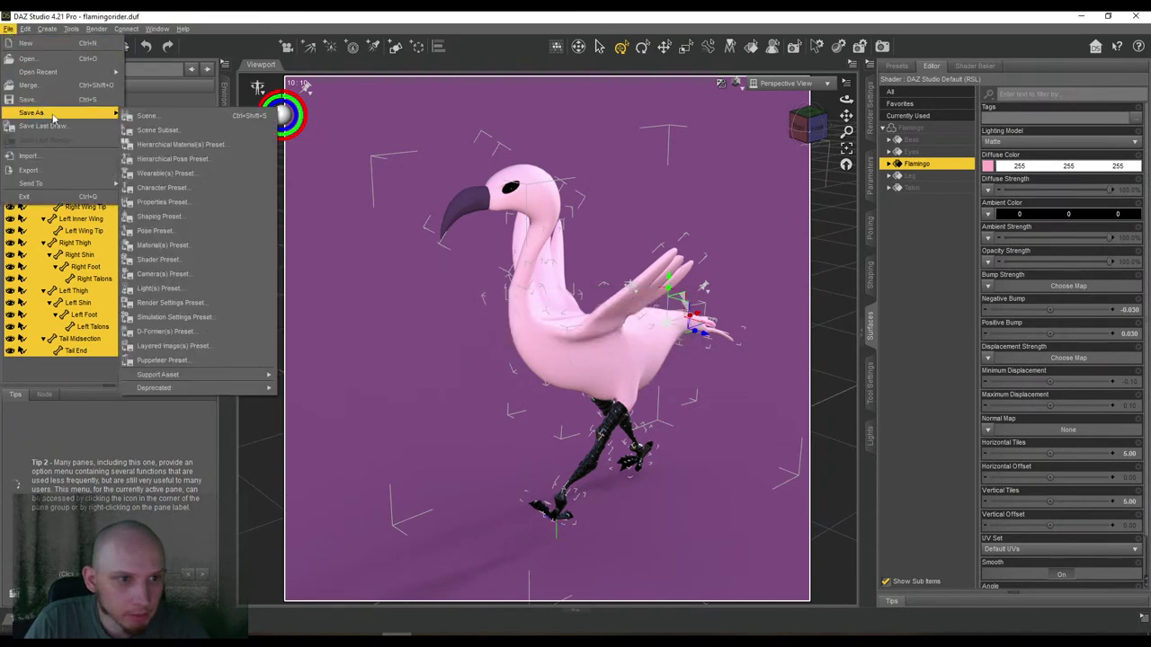
click(157, 231)
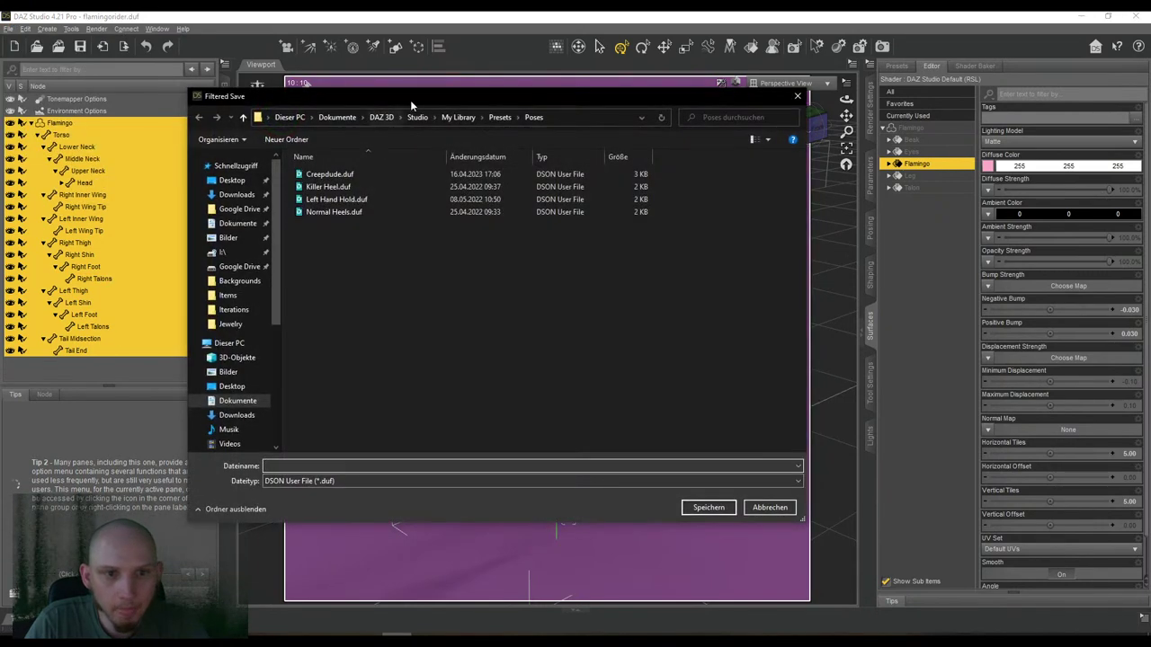
drag(411, 103, 458, 116)
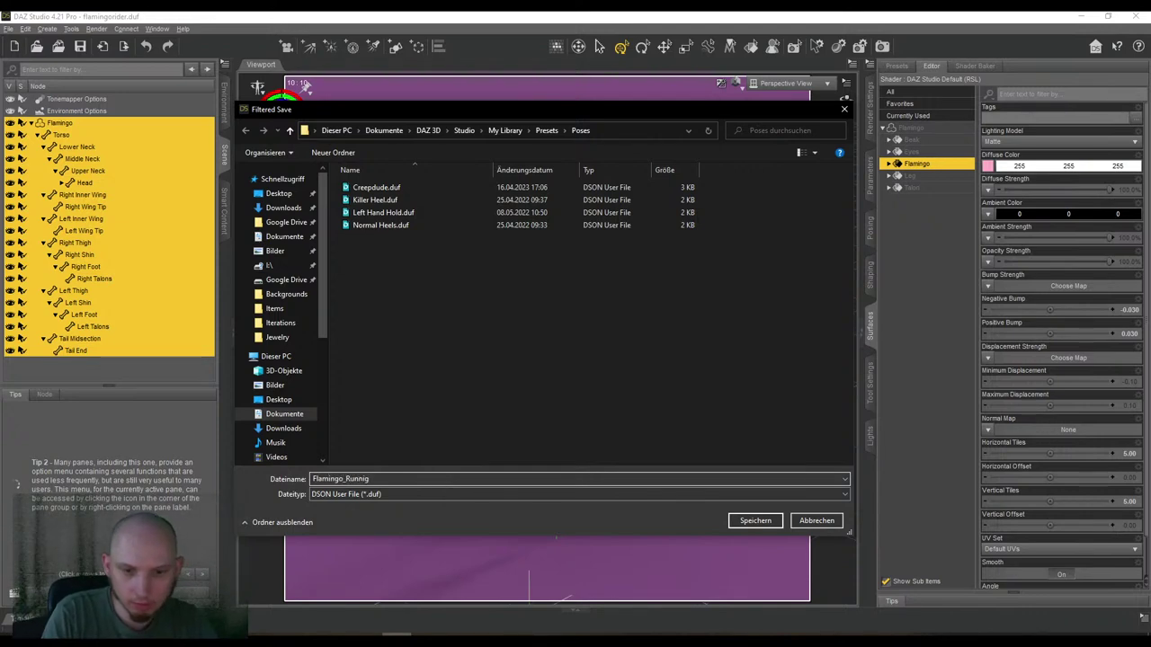
key(Return)
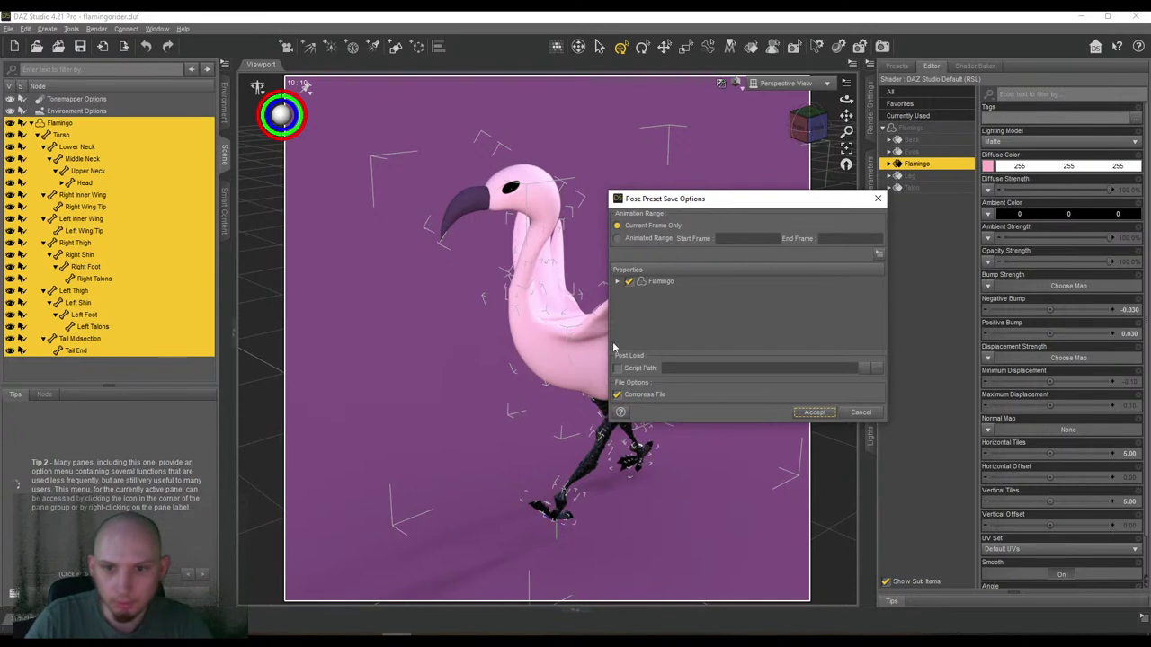
drag(698, 203, 703, 190)
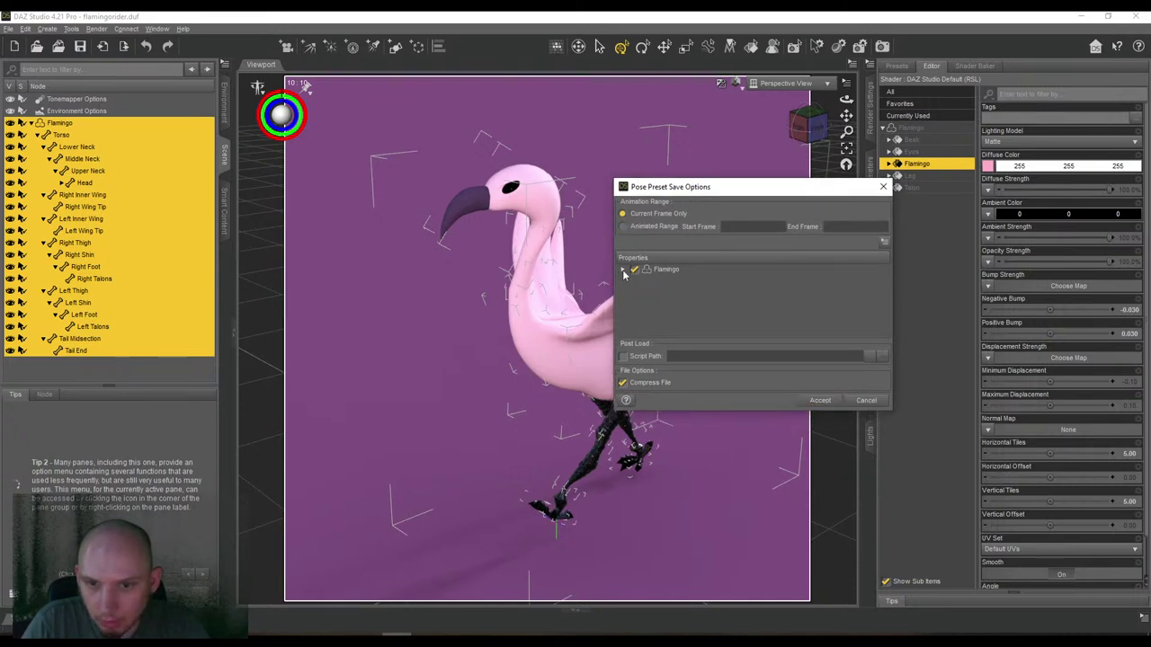
click(819, 401)
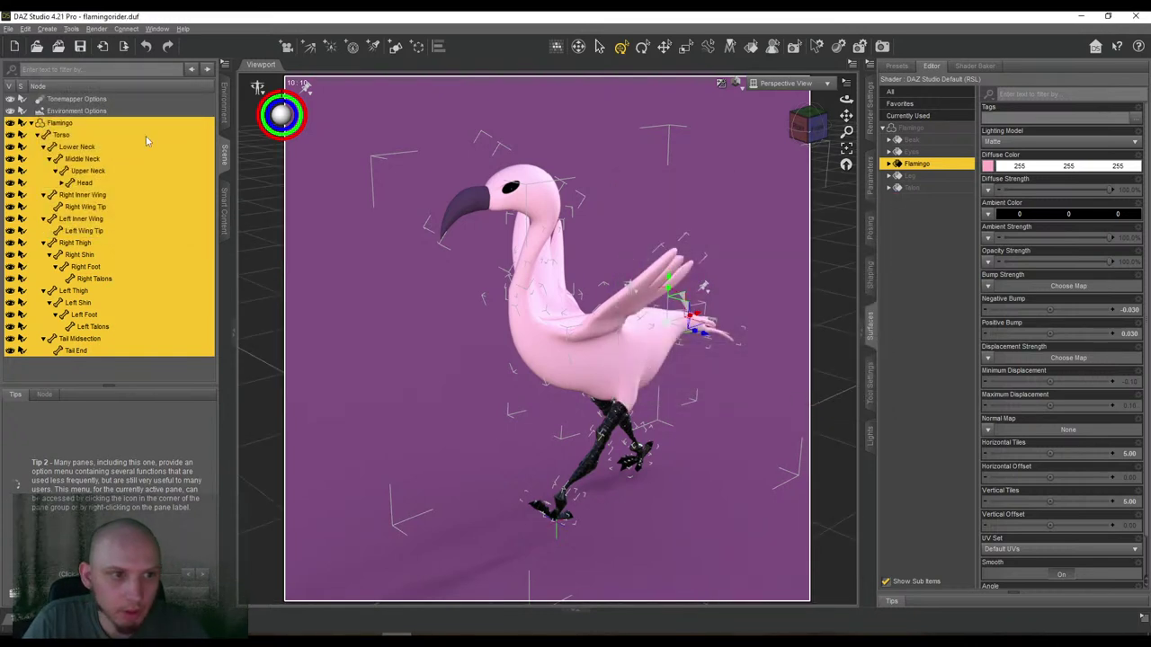
Look through the Smart Content categories for the saved flamingo pose, with the full skeleton selected and with only the Flamingo figure selected.
click(224, 199)
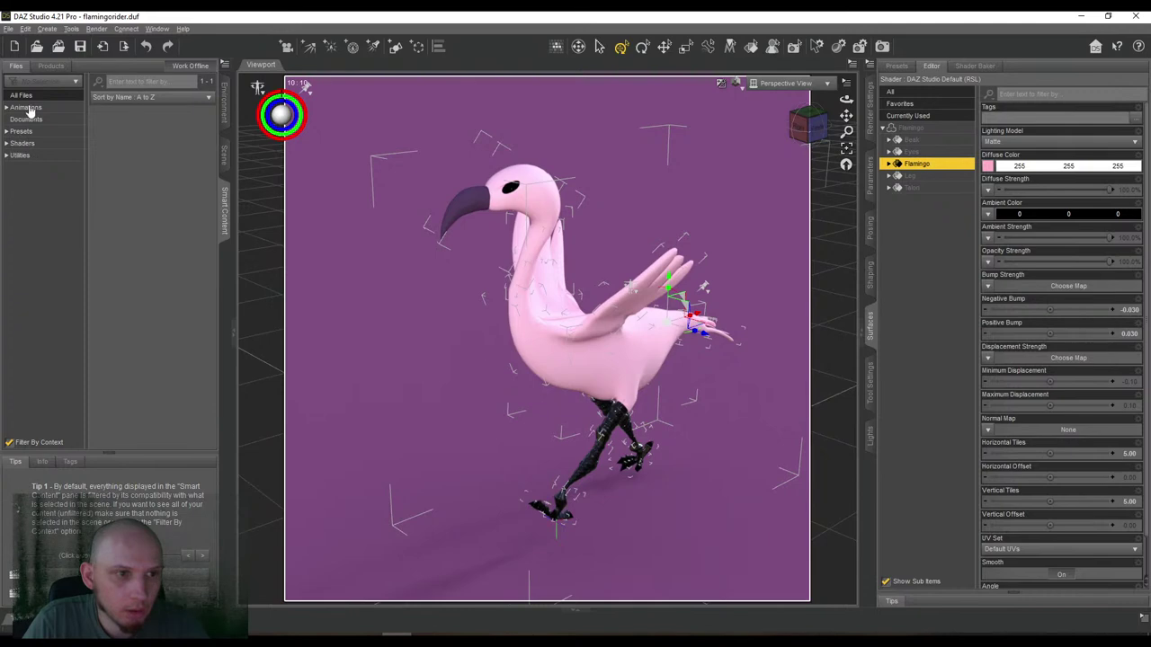
click(26, 108)
click(27, 119)
click(25, 131)
click(30, 156)
click(221, 166)
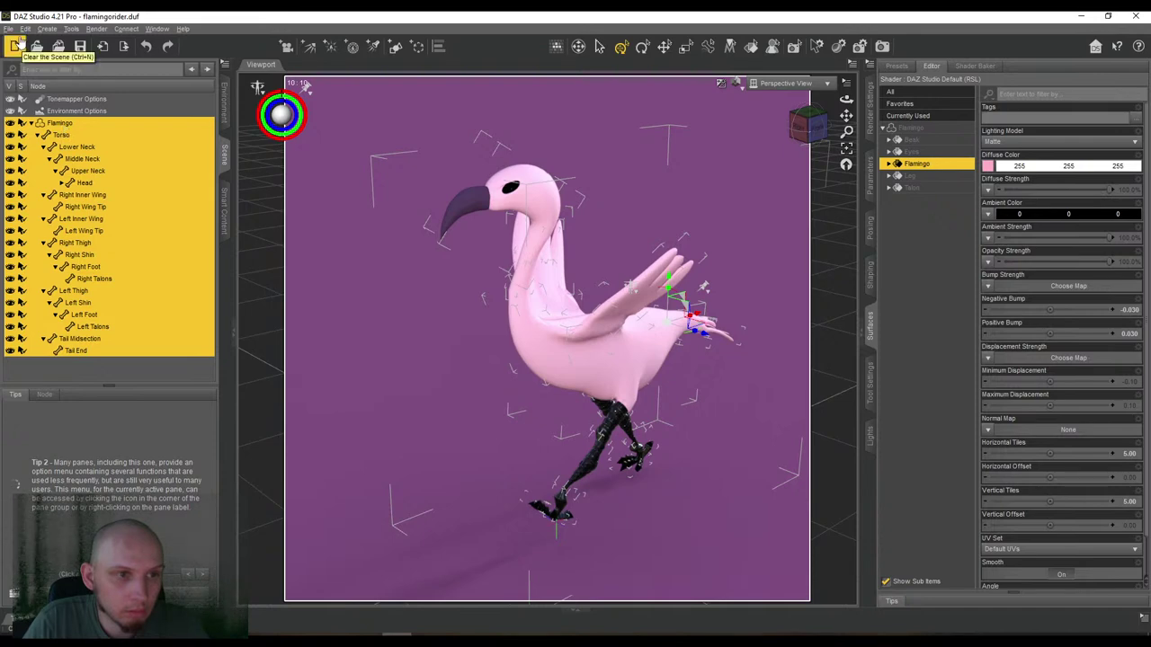
click(223, 209)
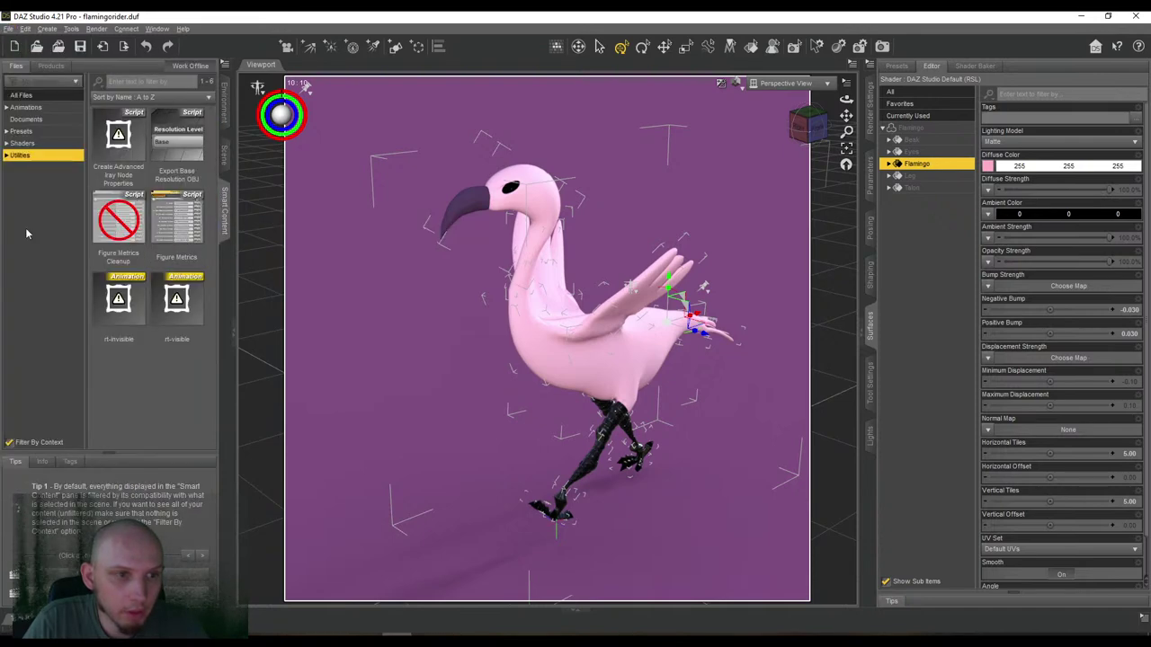
click(26, 108)
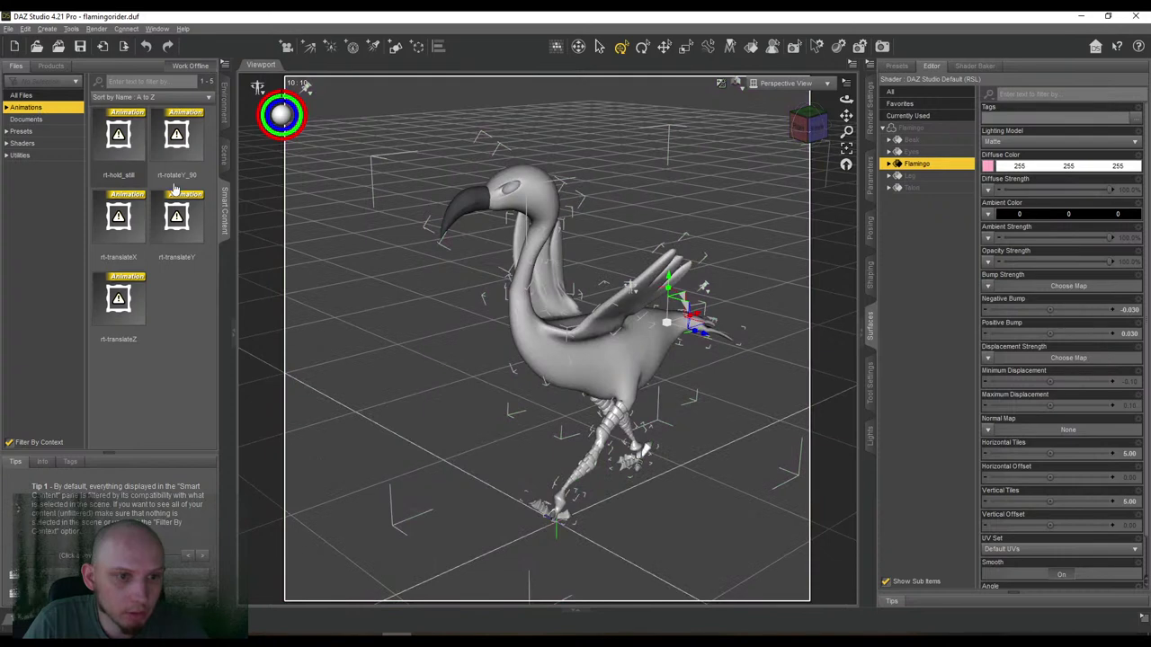
click(225, 154)
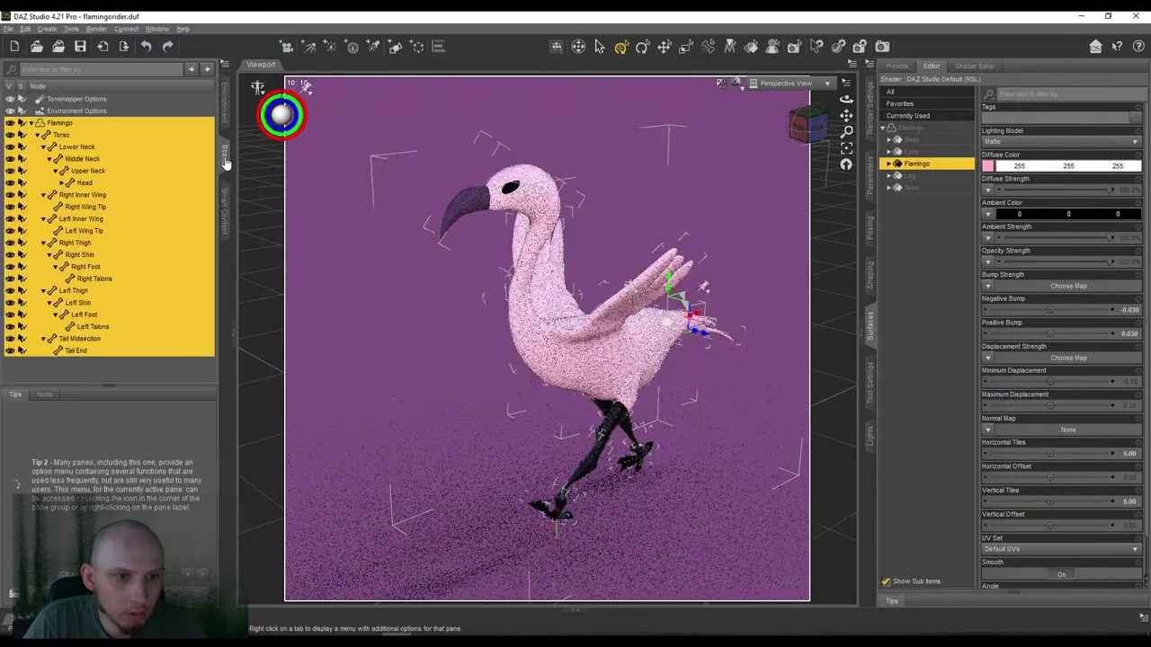
click(80, 371)
click(81, 124)
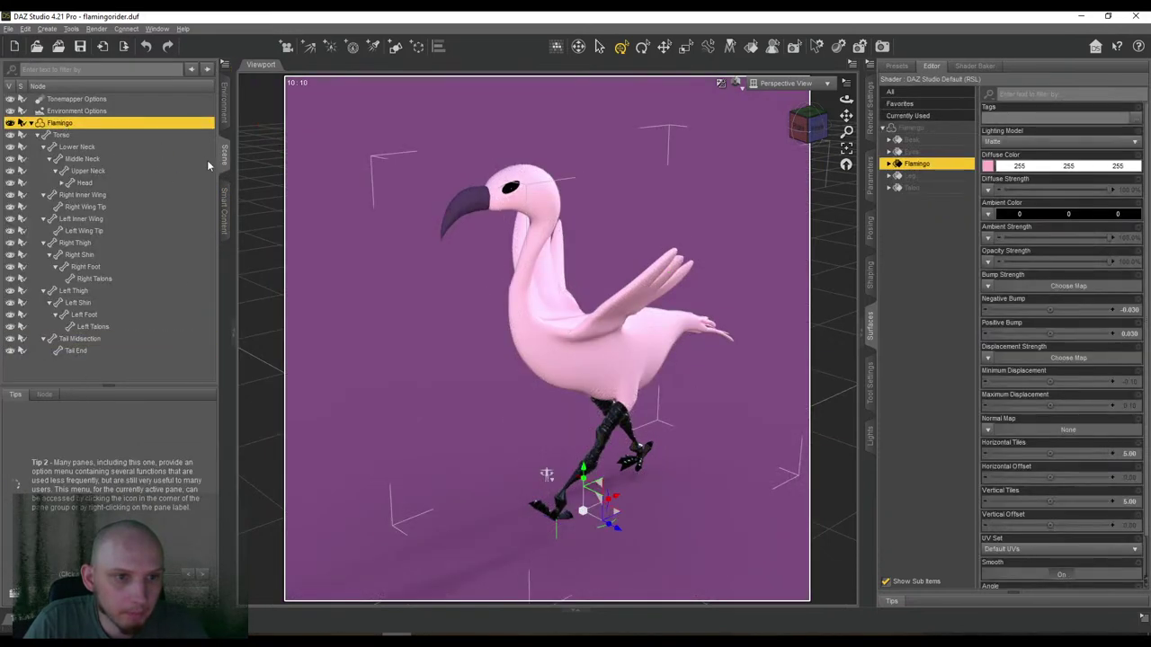
click(225, 200)
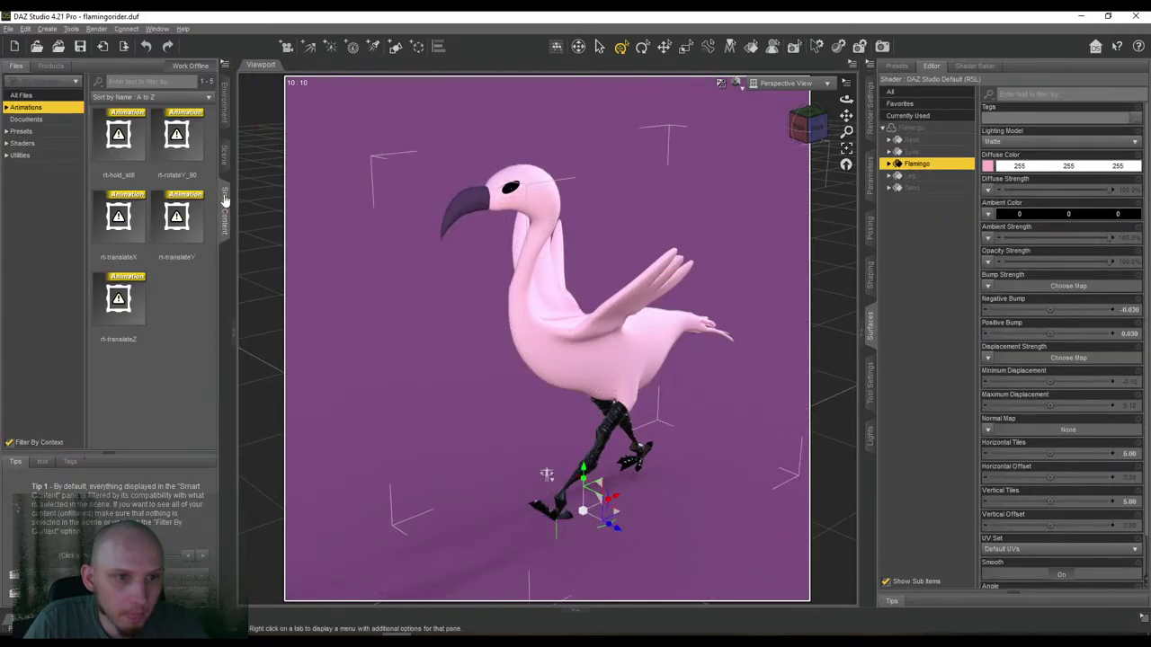
click(21, 96)
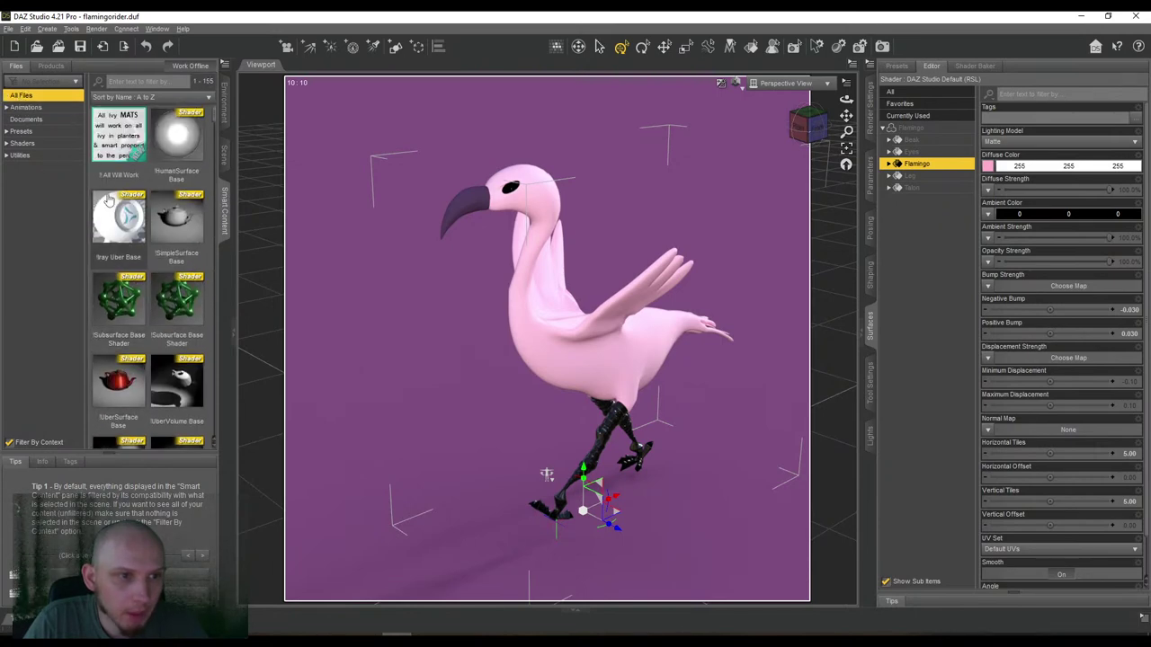
click(224, 153)
click(60, 367)
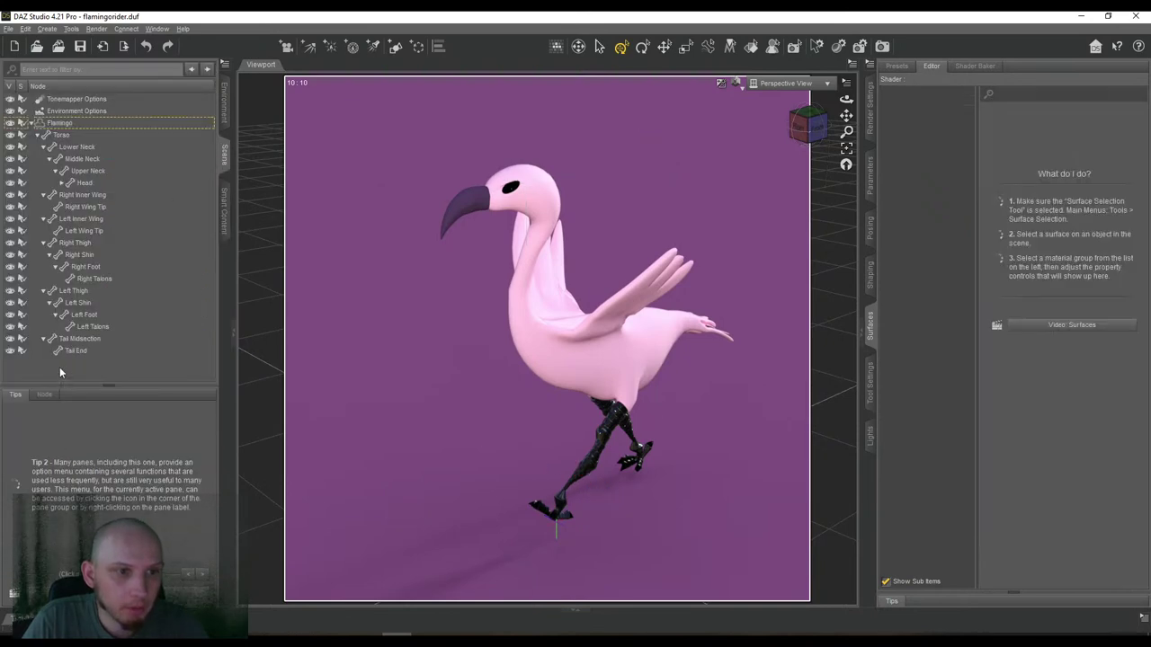
Select the Flamingo figure and start a file export with the DazUtility Exports Flamingp folder as the destination.
drag(801, 138, 825, 140)
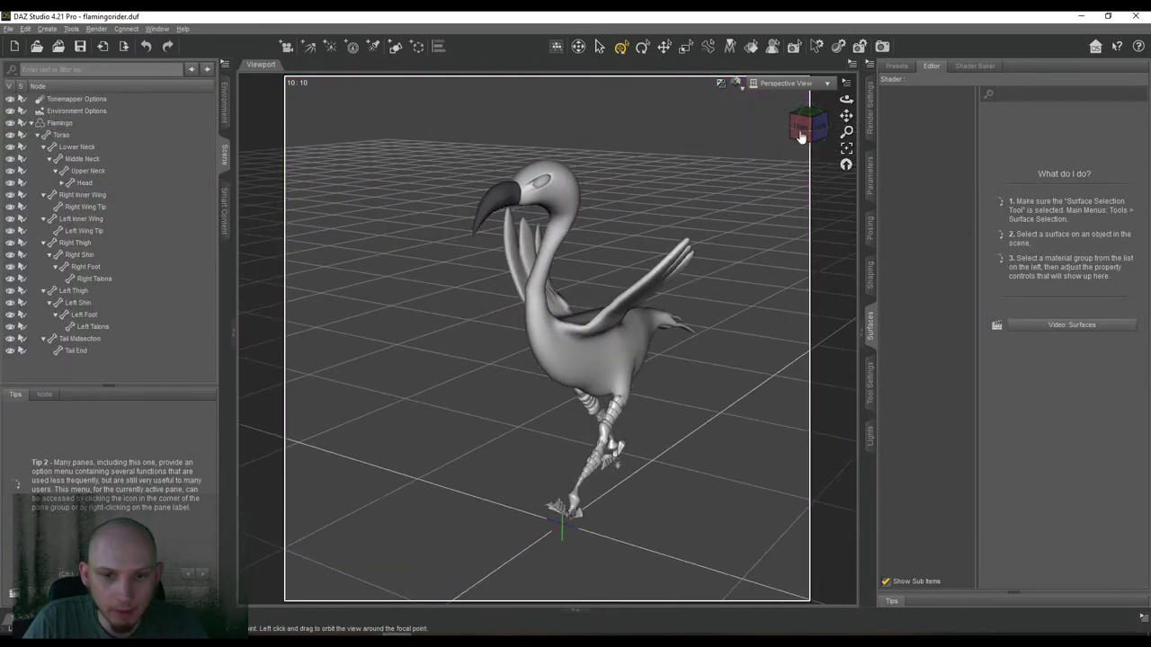
click(59, 123)
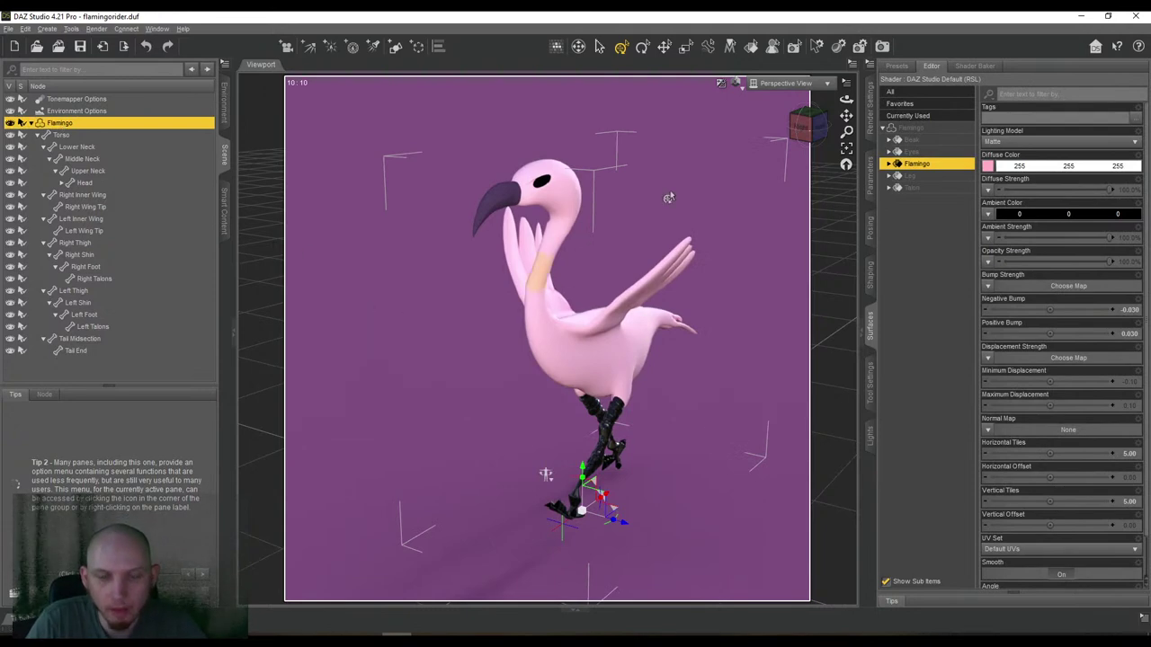
drag(809, 115, 811, 131)
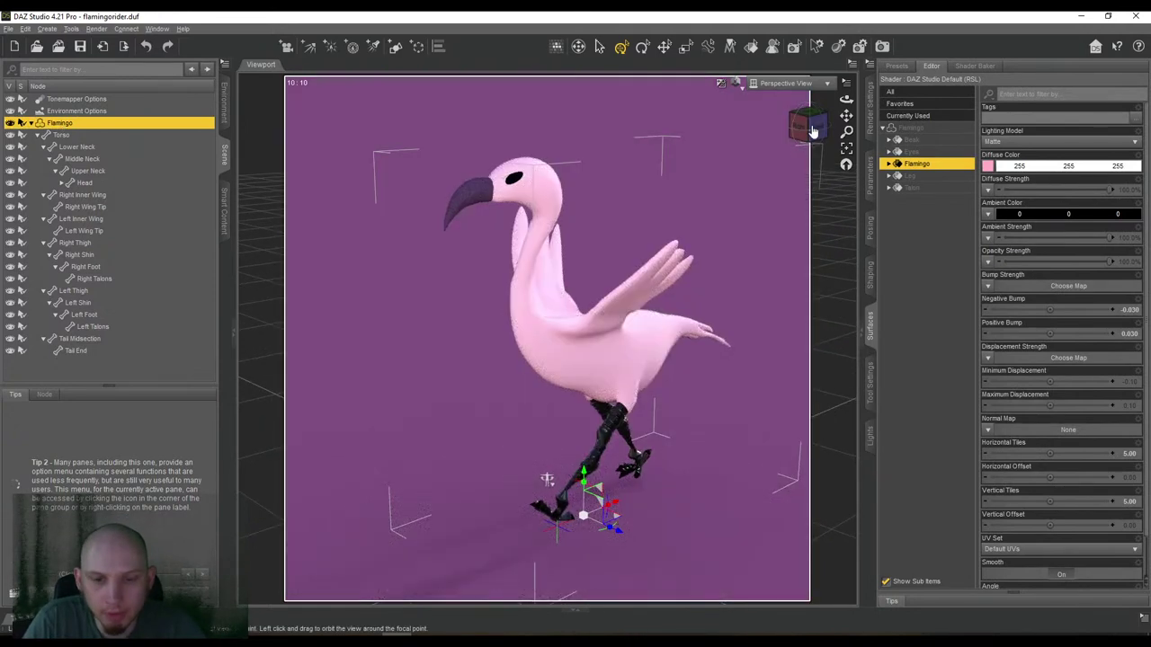
click(8, 29)
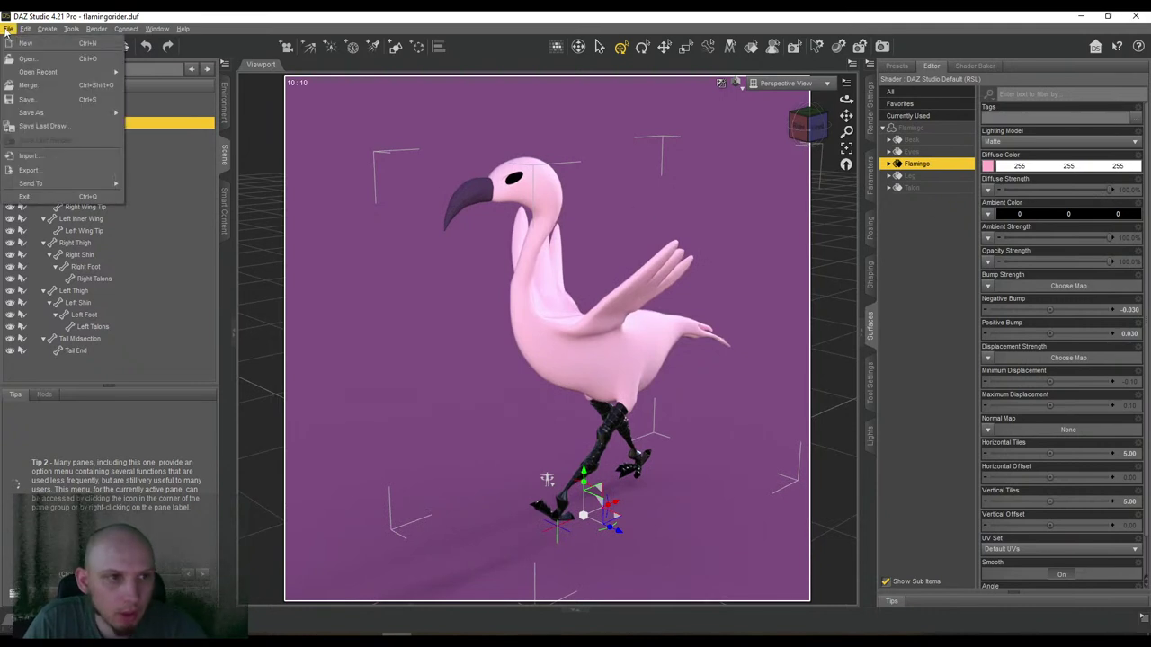
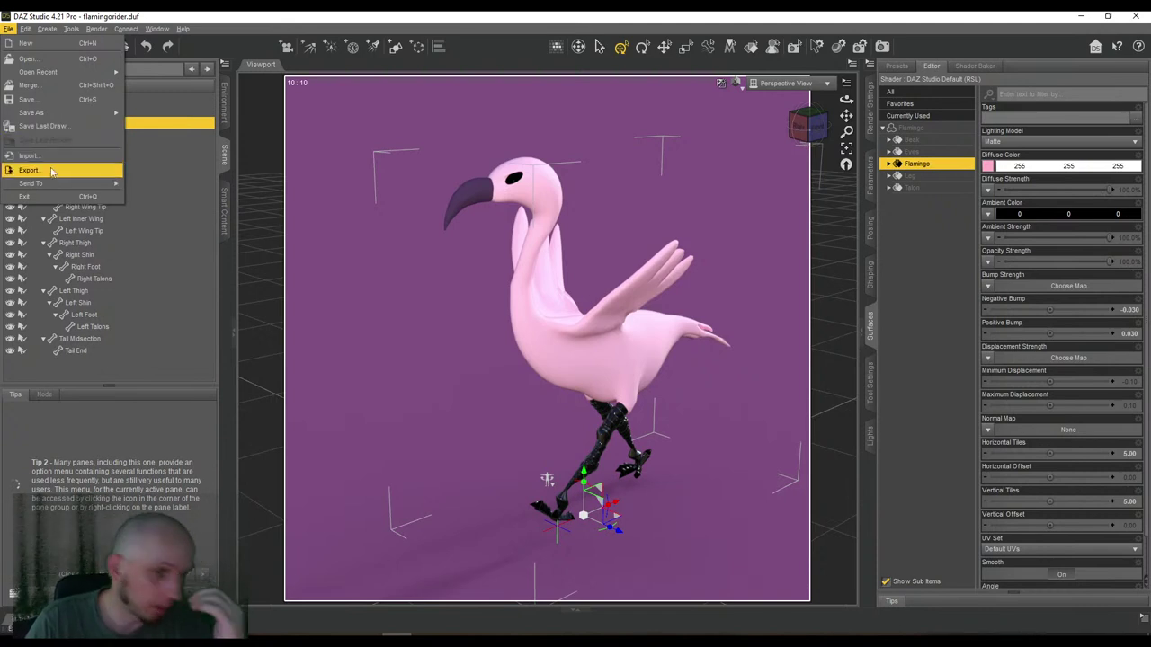
click(53, 171)
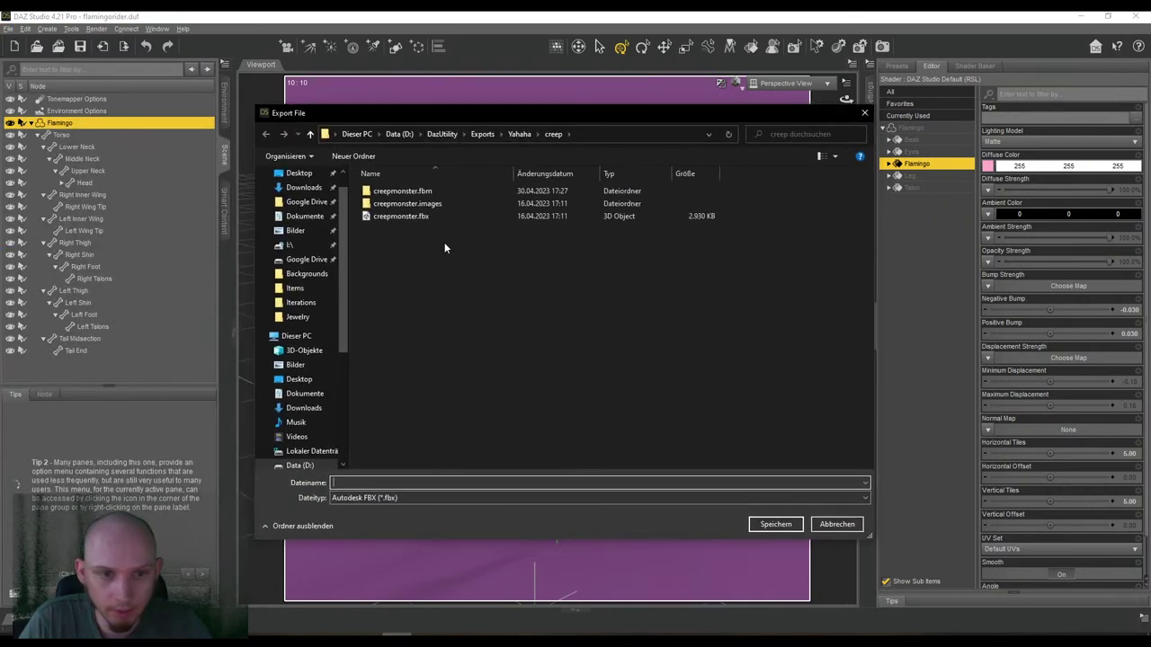
click(520, 135)
scroll(649, 231, up, 3)
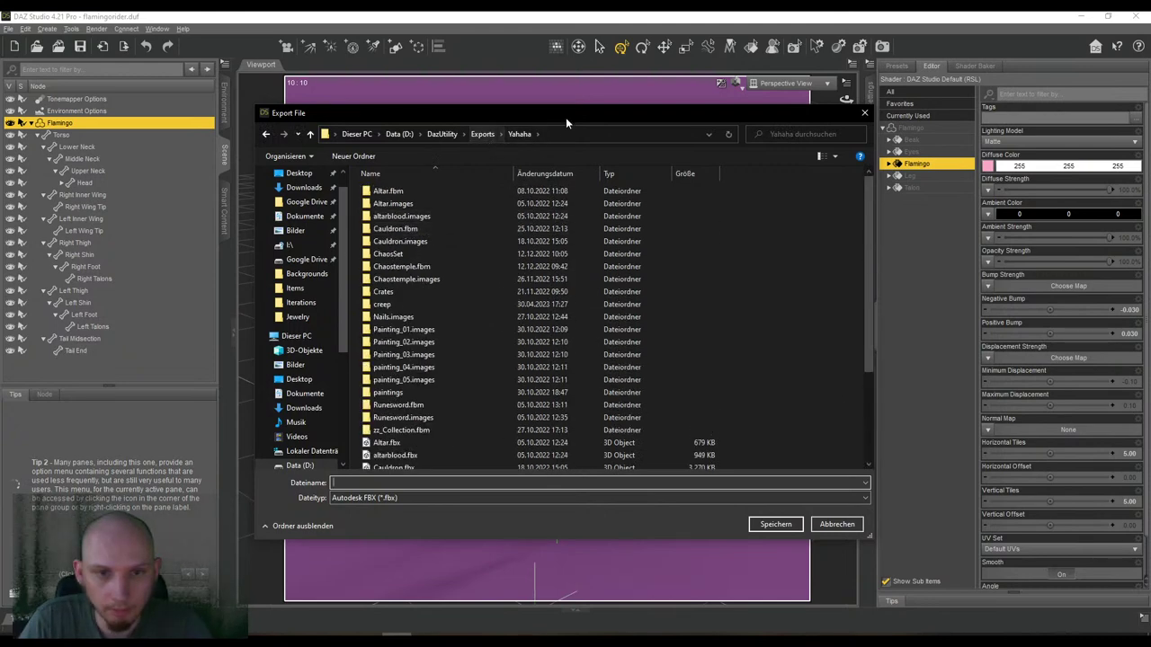
key(Escape)
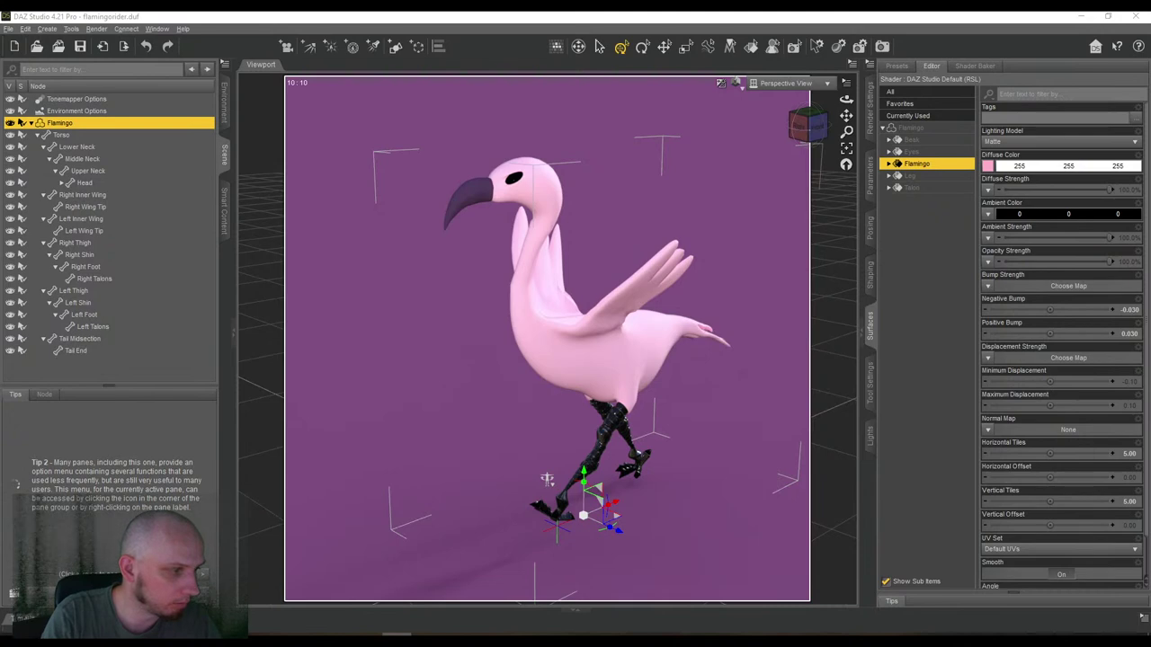
drag(0, 147, 648, 130)
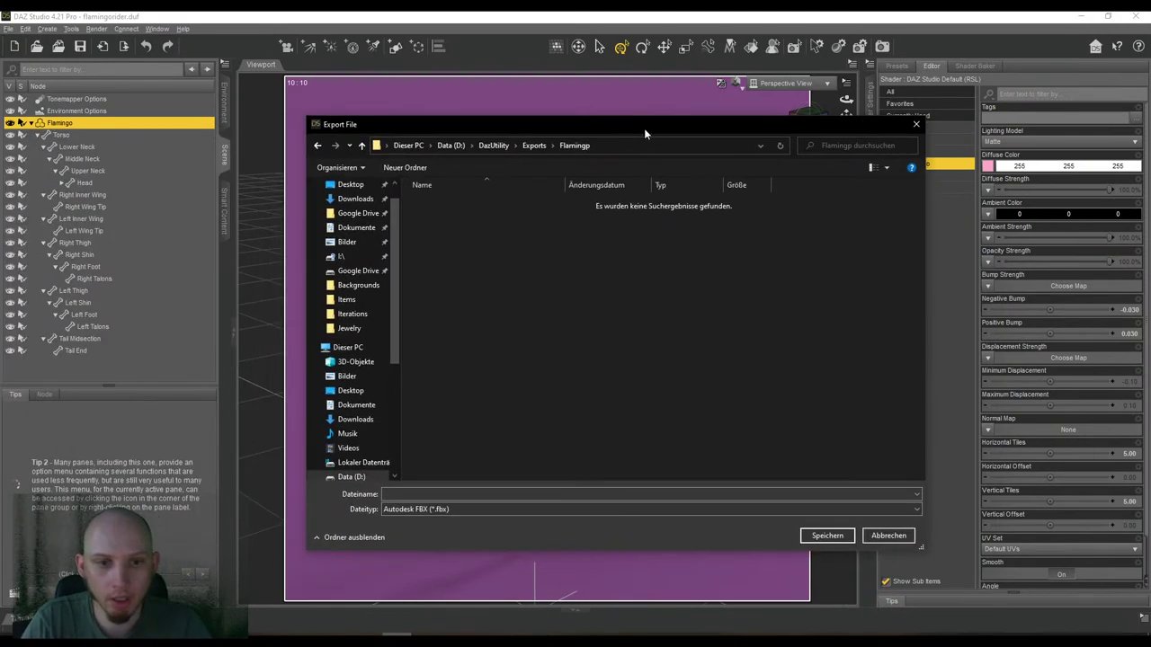
Name the export file flamingo_running, keep Autodesk FBX as the file type, and save it.
click(457, 494)
text(flamin)
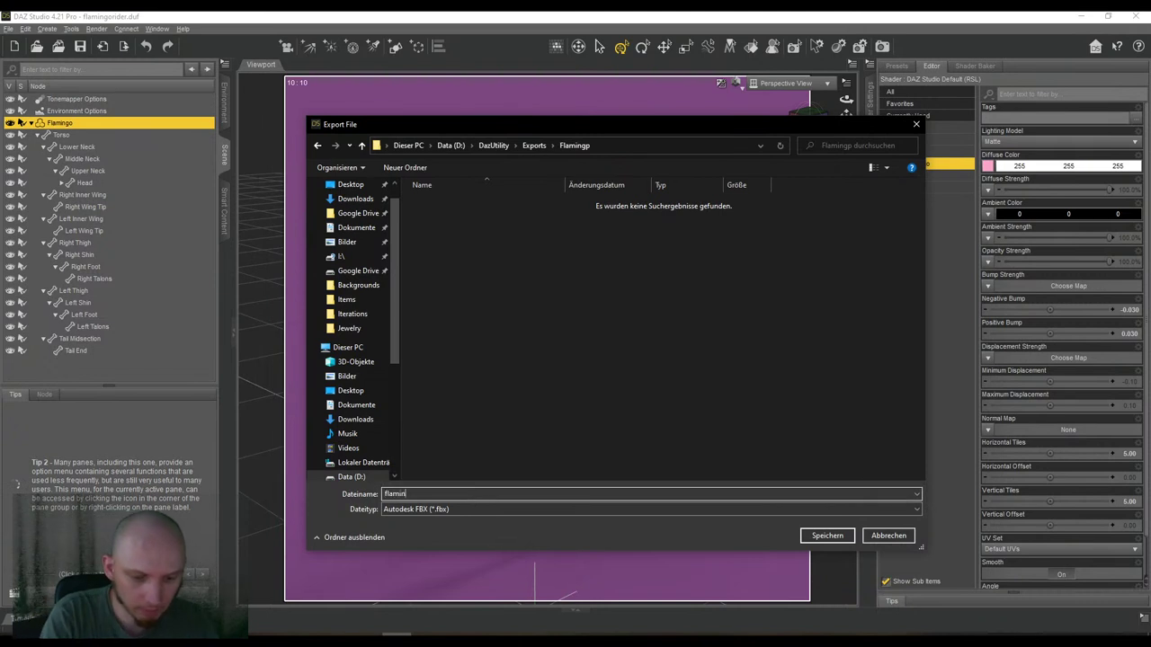
text(go_runnig)
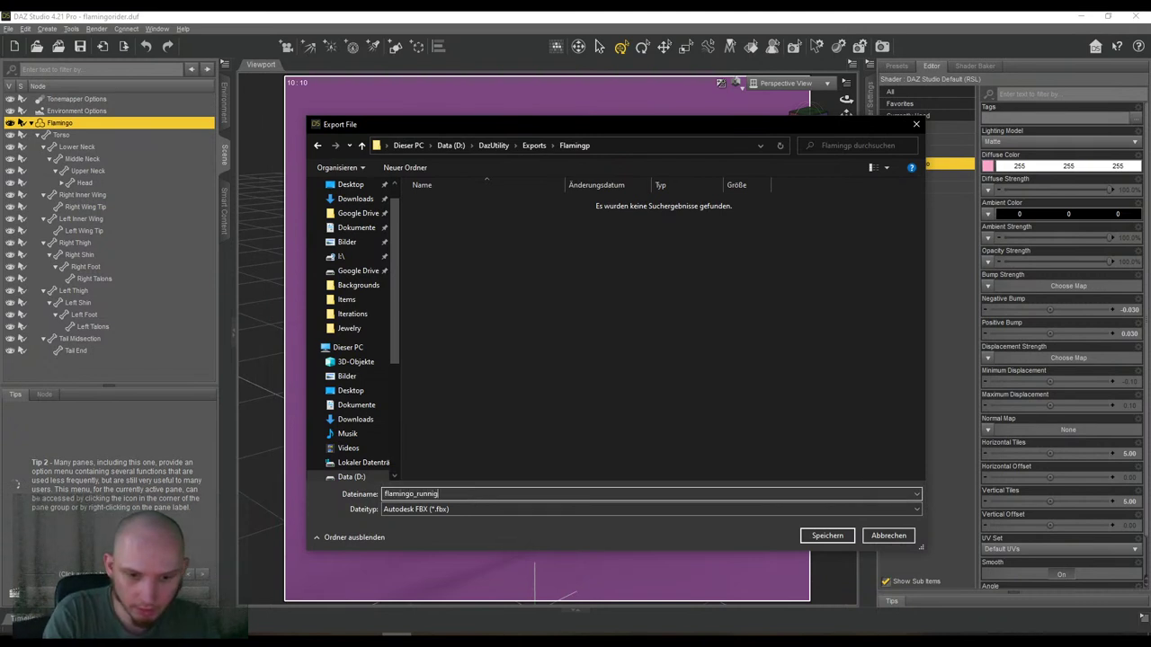
key(BackSpace)
text(ng)
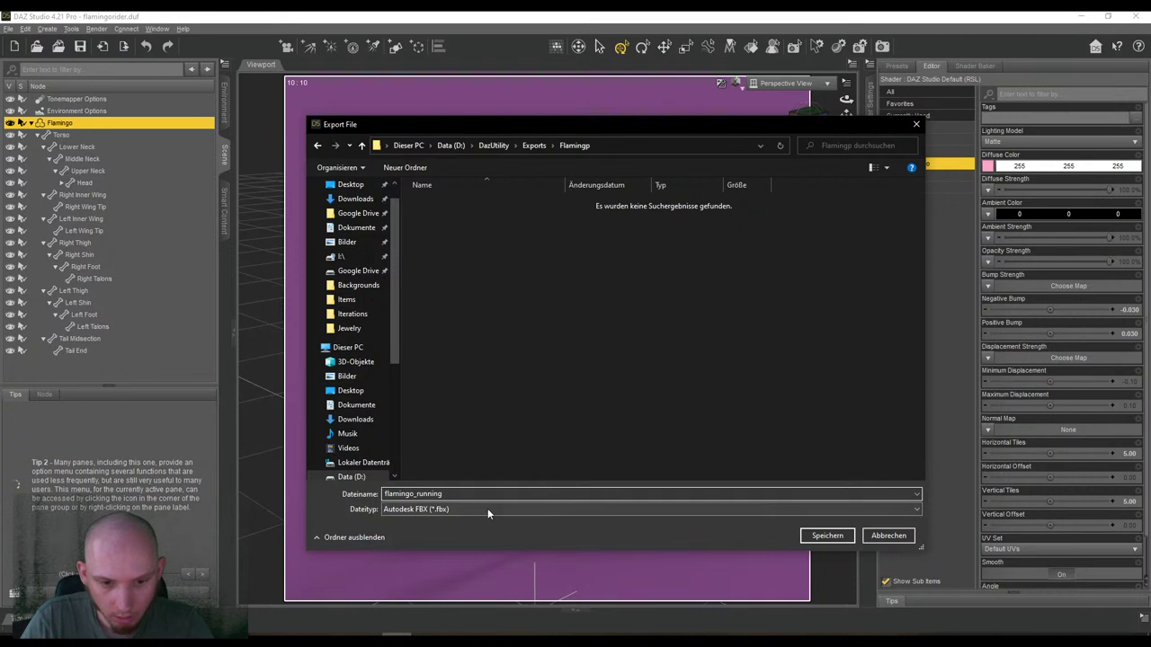
click(753, 509)
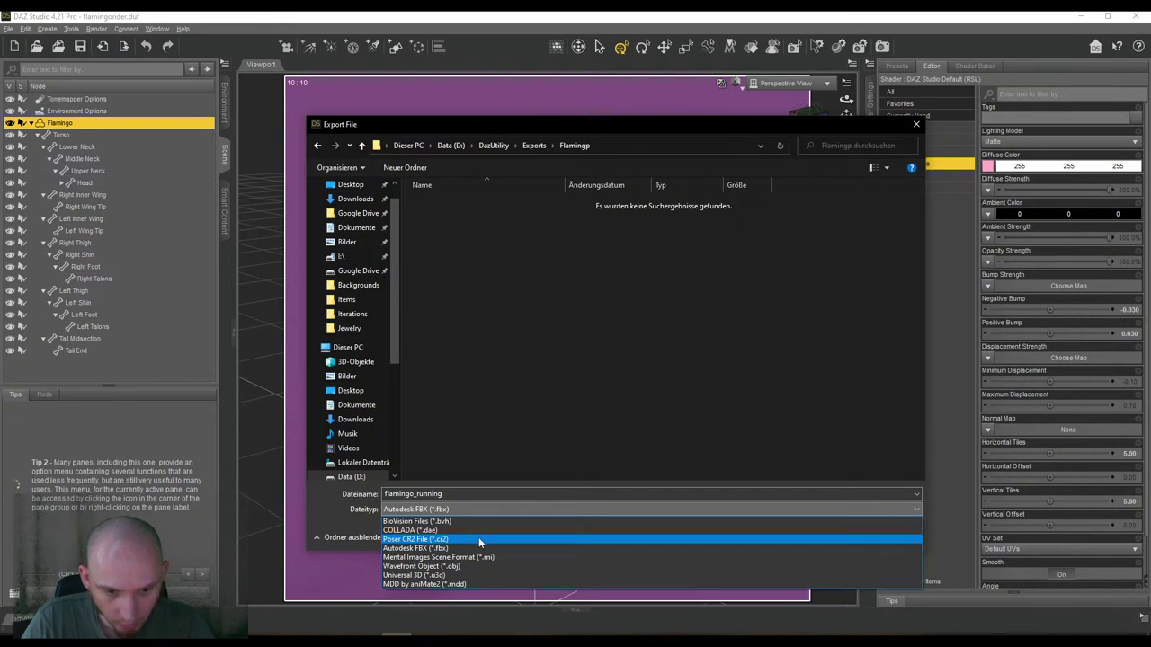
click(471, 504)
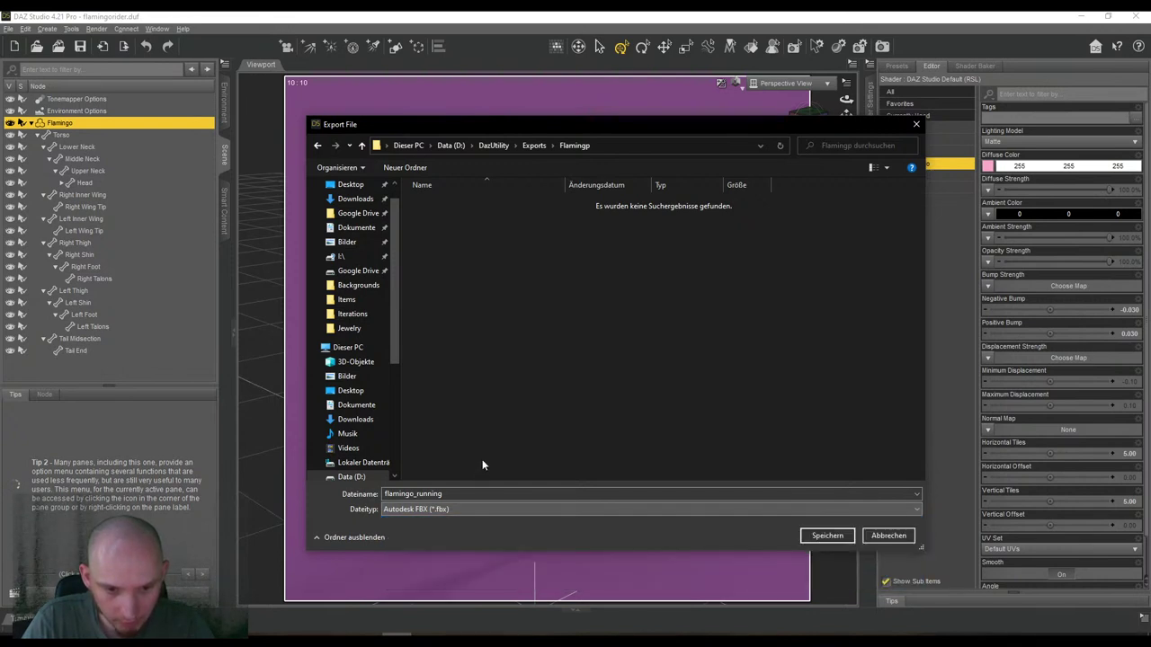
click(826, 536)
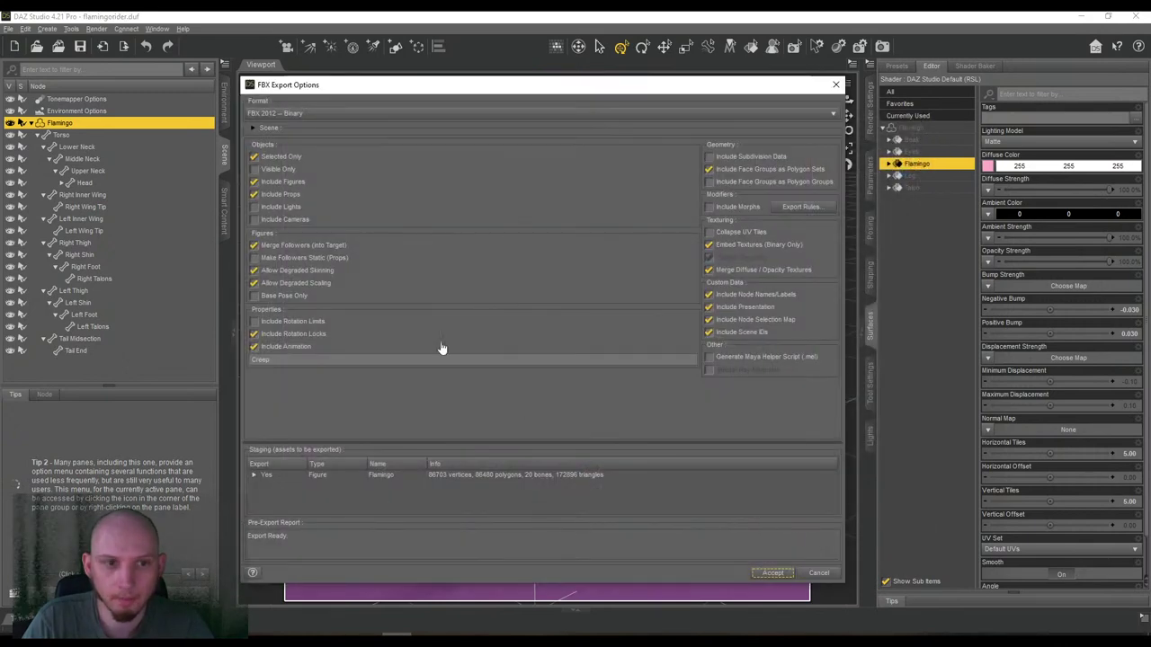
Turn off Include Animation in the FBX export options and run the export with Selected Only kept on.
click(294, 159)
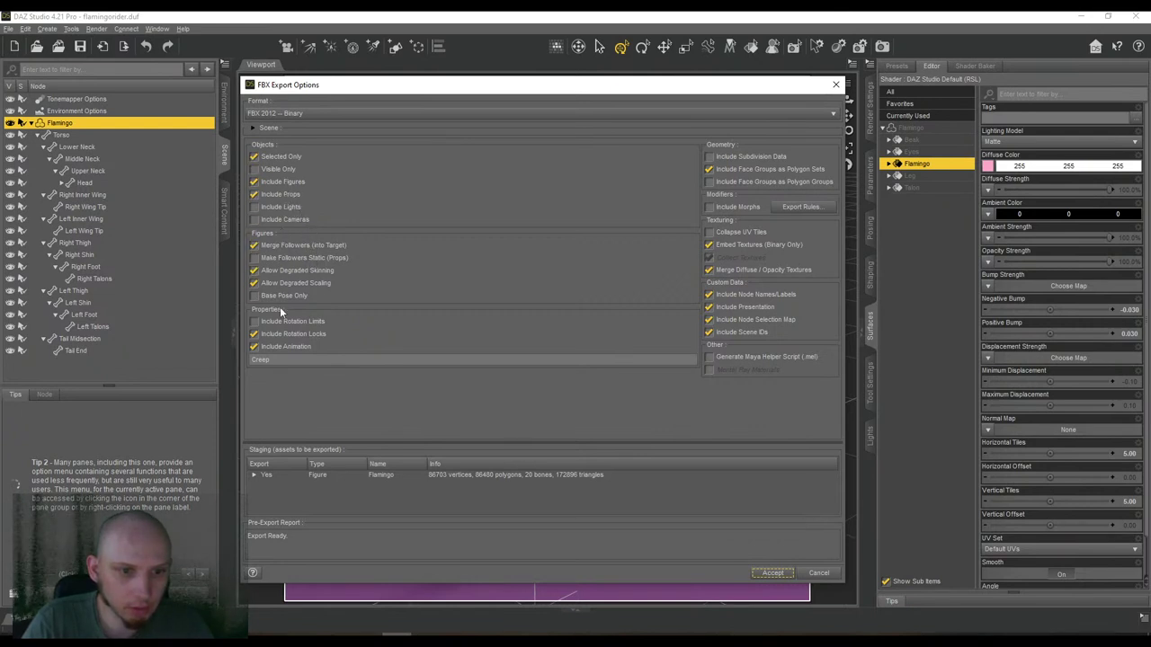
click(284, 347)
click(254, 348)
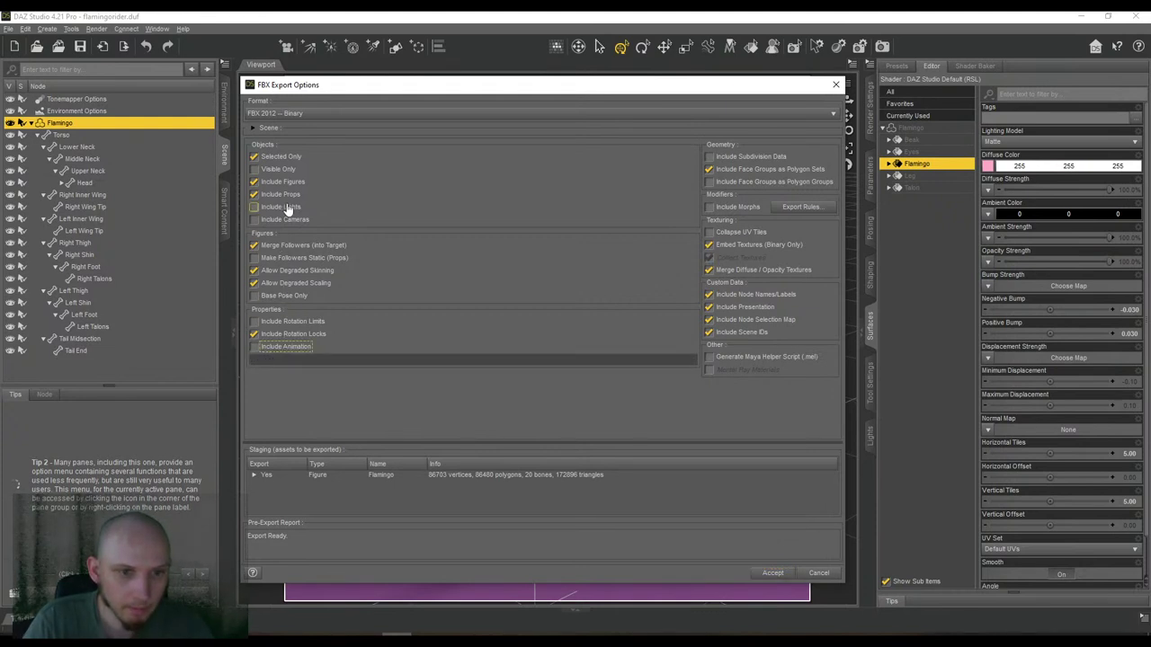
click(332, 272)
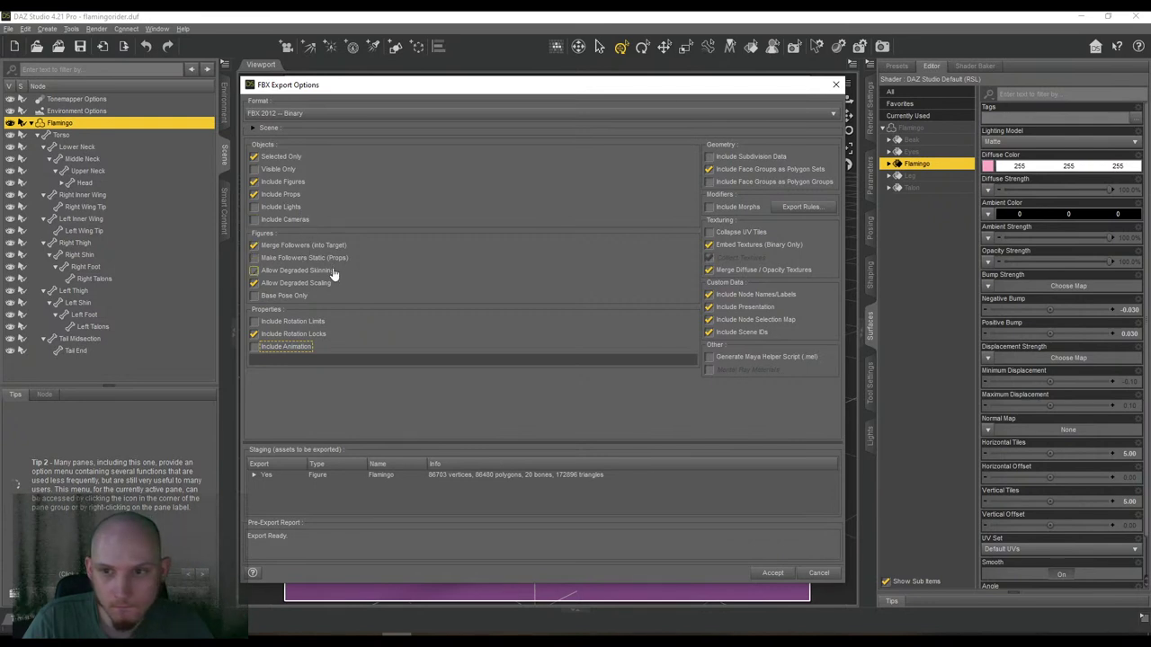
click(332, 272)
click(286, 161)
click(285, 161)
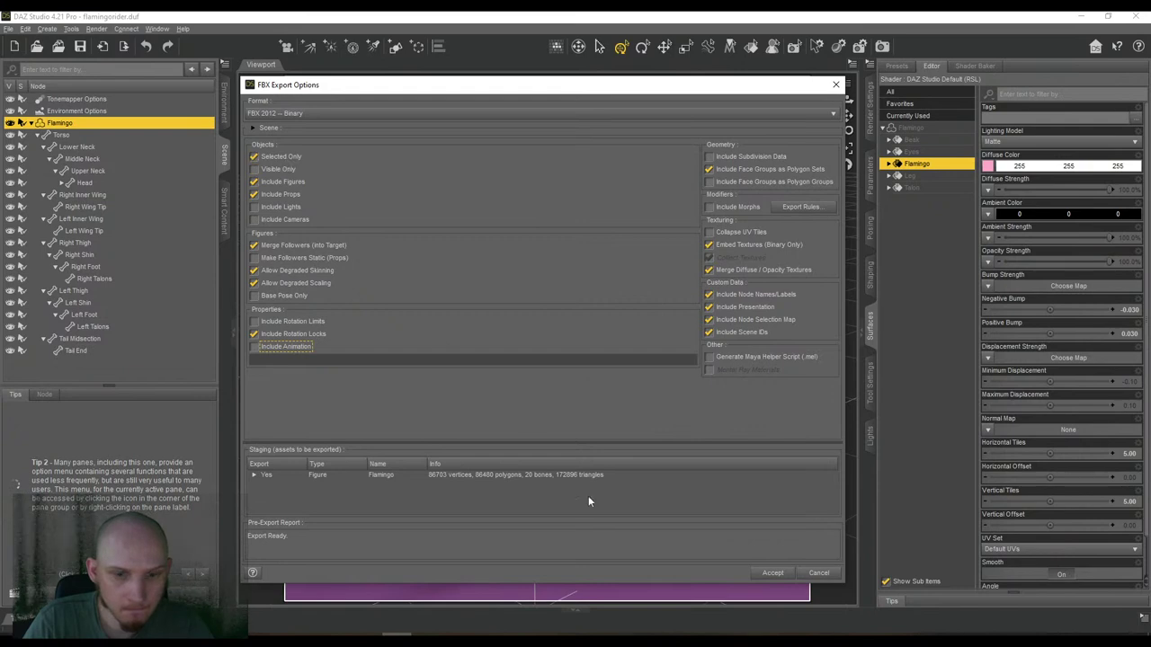
click(773, 574)
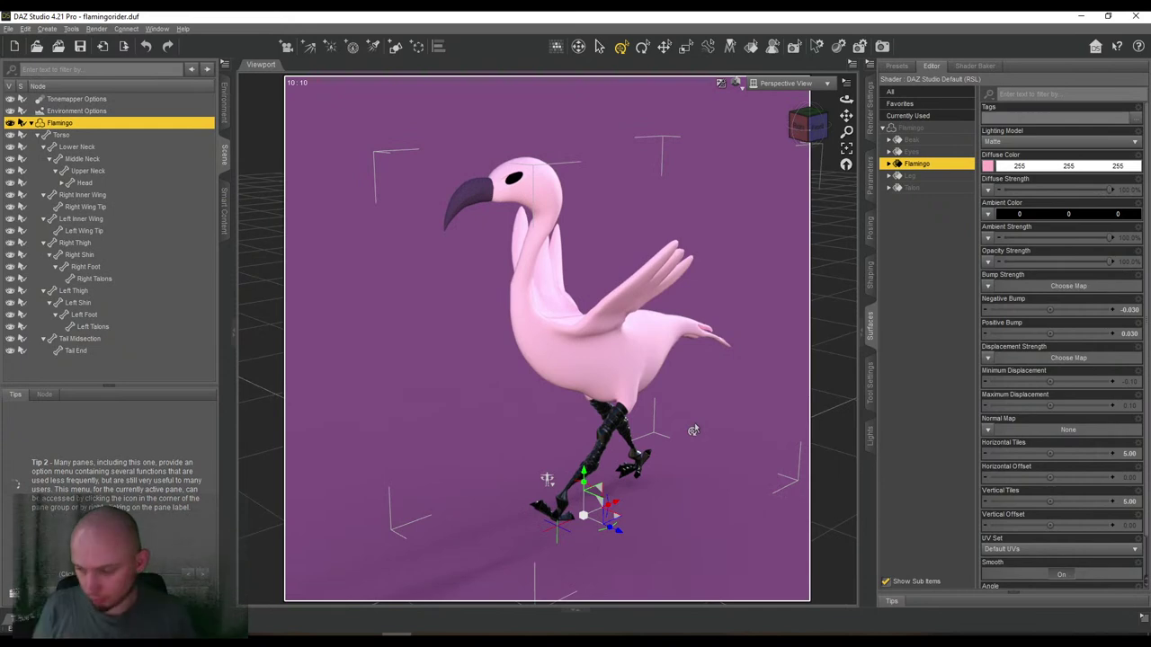
drag(808, 124, 810, 129)
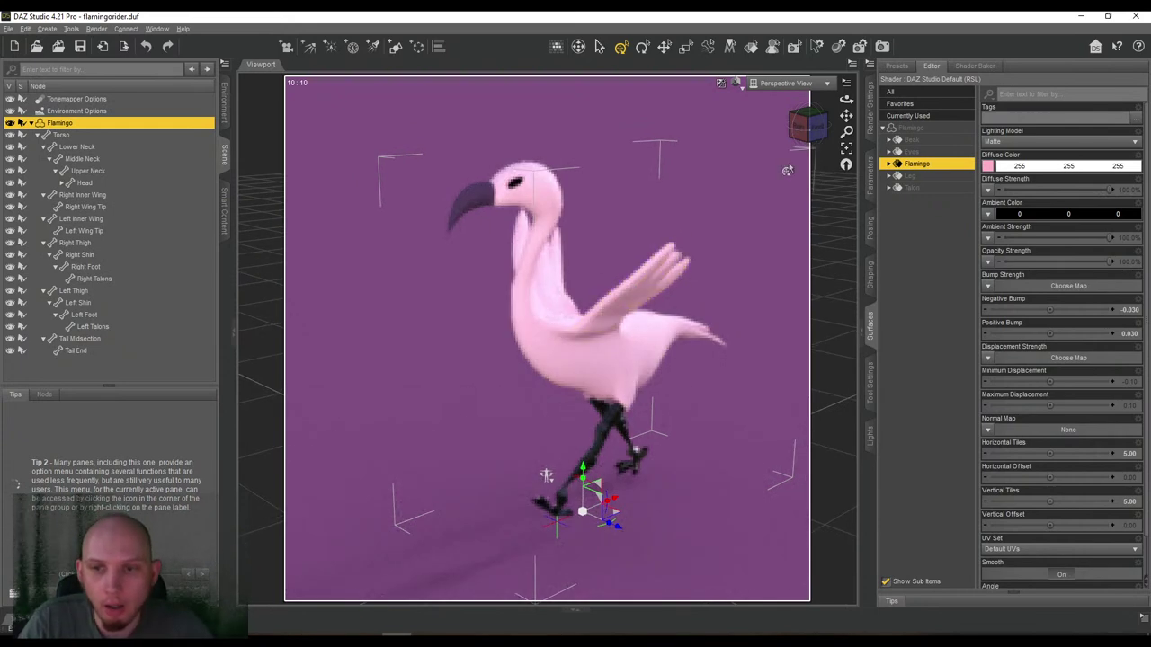
drag(545, 475, 547, 473)
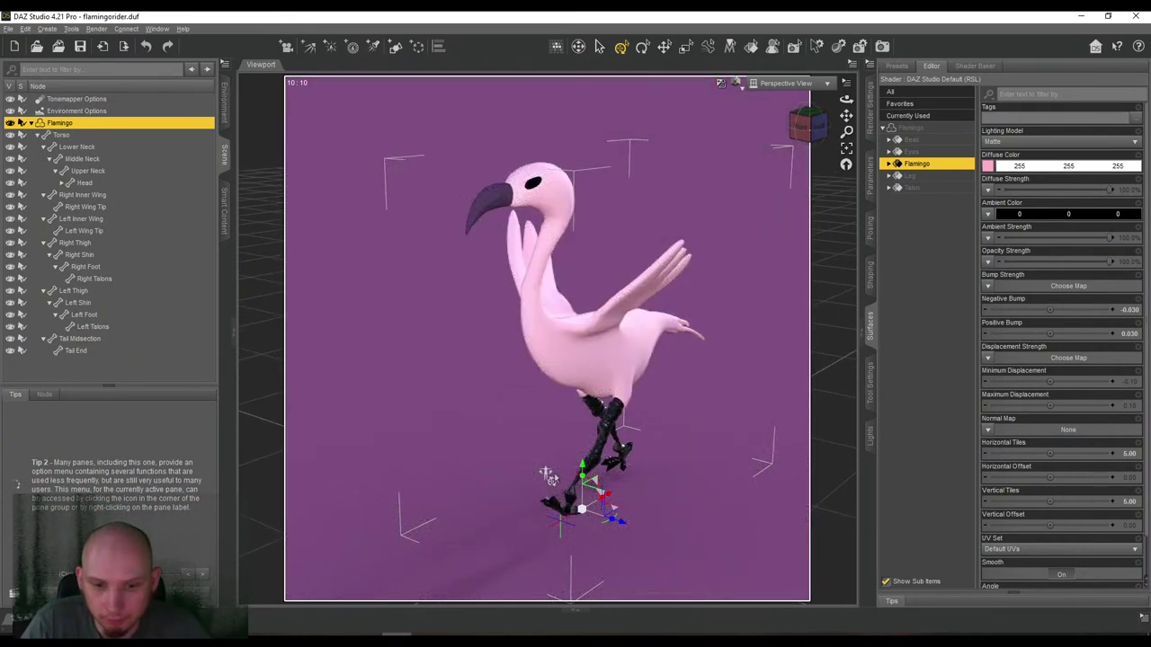
click(547, 474)
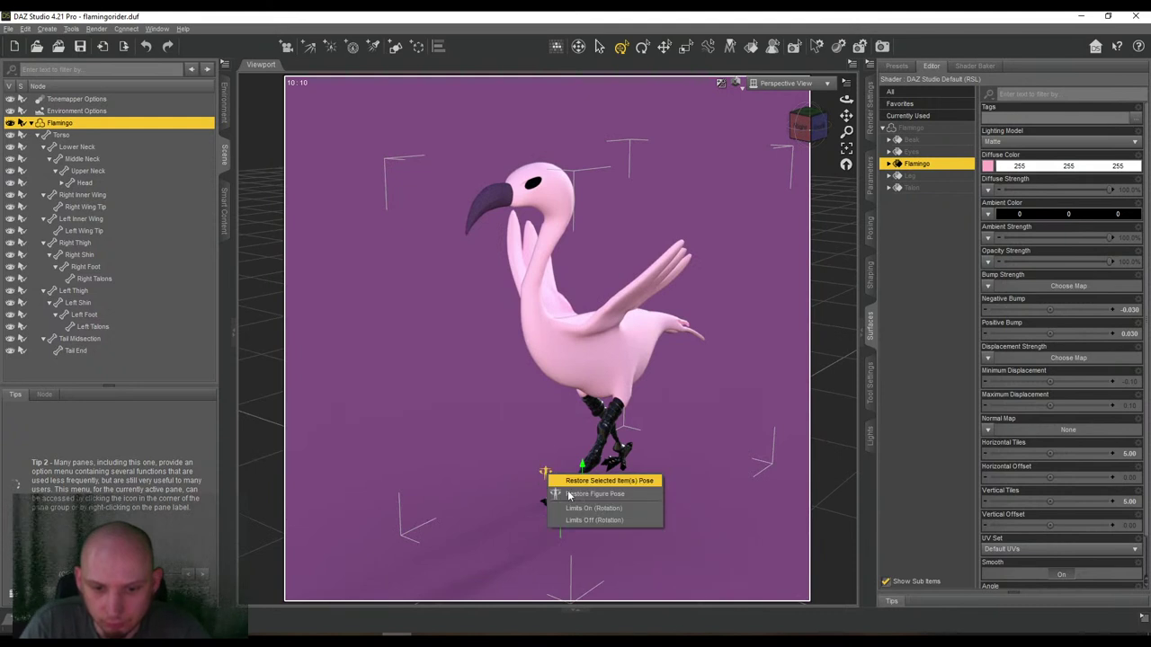
click(635, 15)
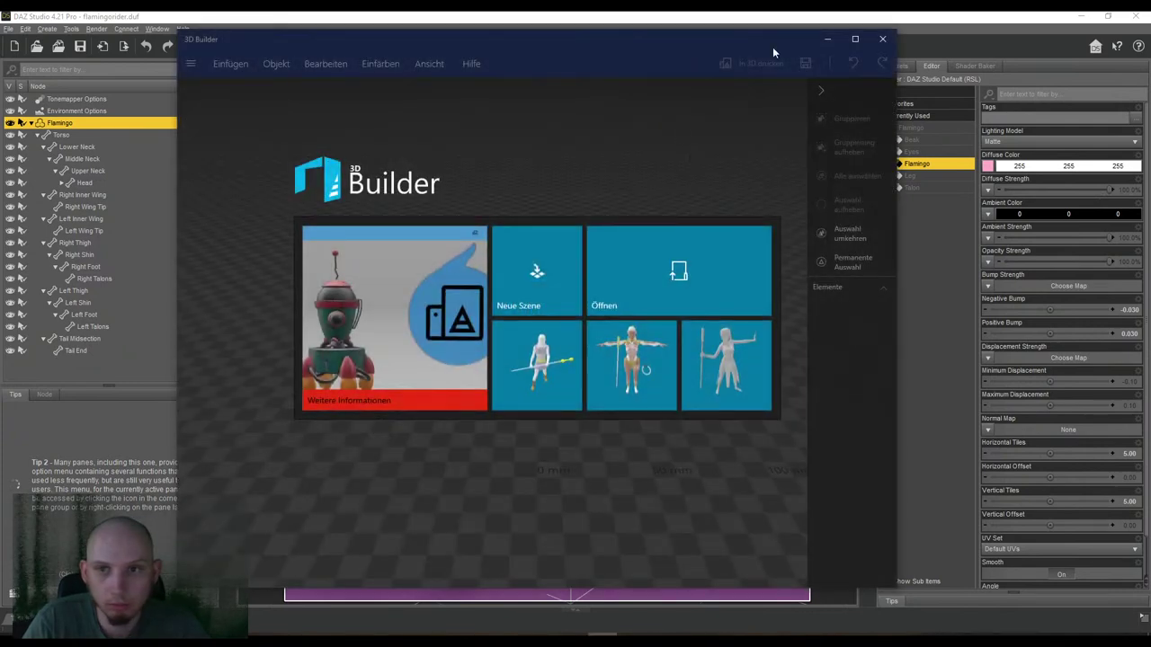
Close 3D Builder, switch to 3D-Viewer, and dismiss its welcome screen.
click(882, 38)
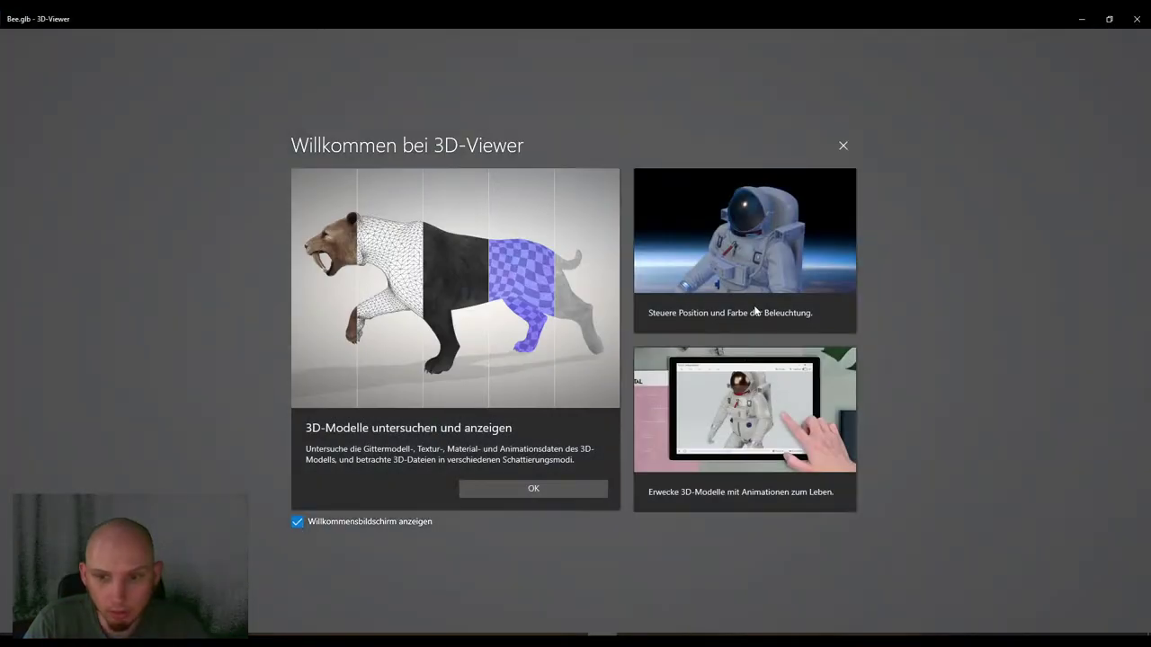
click(842, 145)
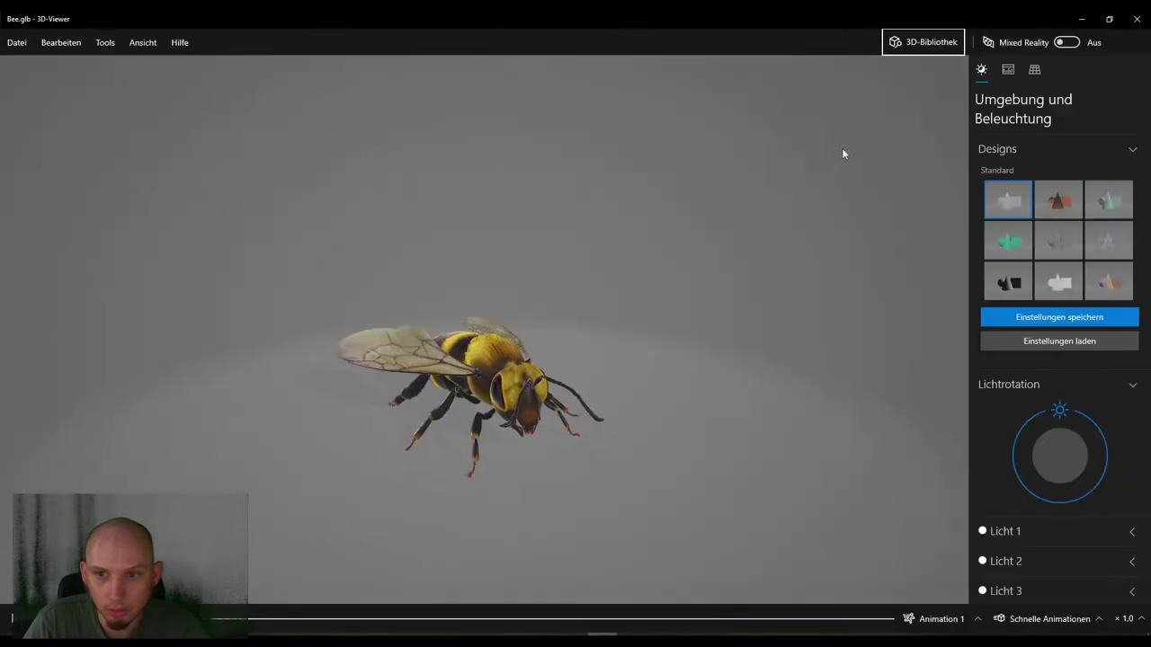
Open flamingo_running.fbx from the DazUtility Exports Flamingp folder in the 3D viewer.
click(16, 43)
click(27, 66)
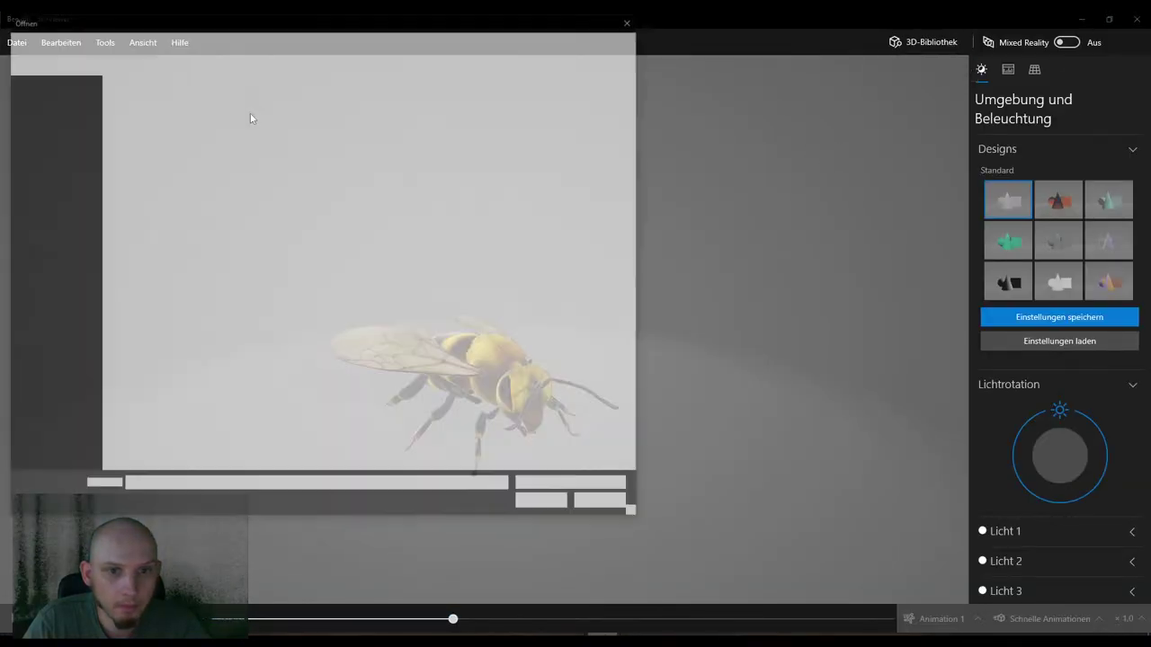
key(Escape)
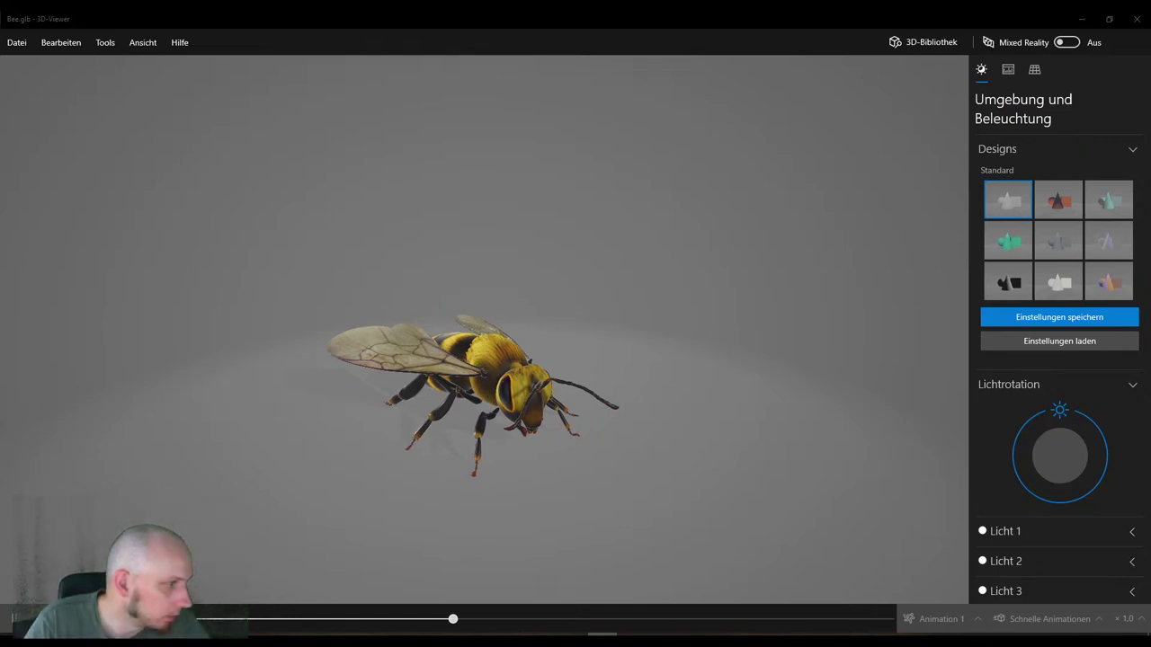
key(ctrl+o)
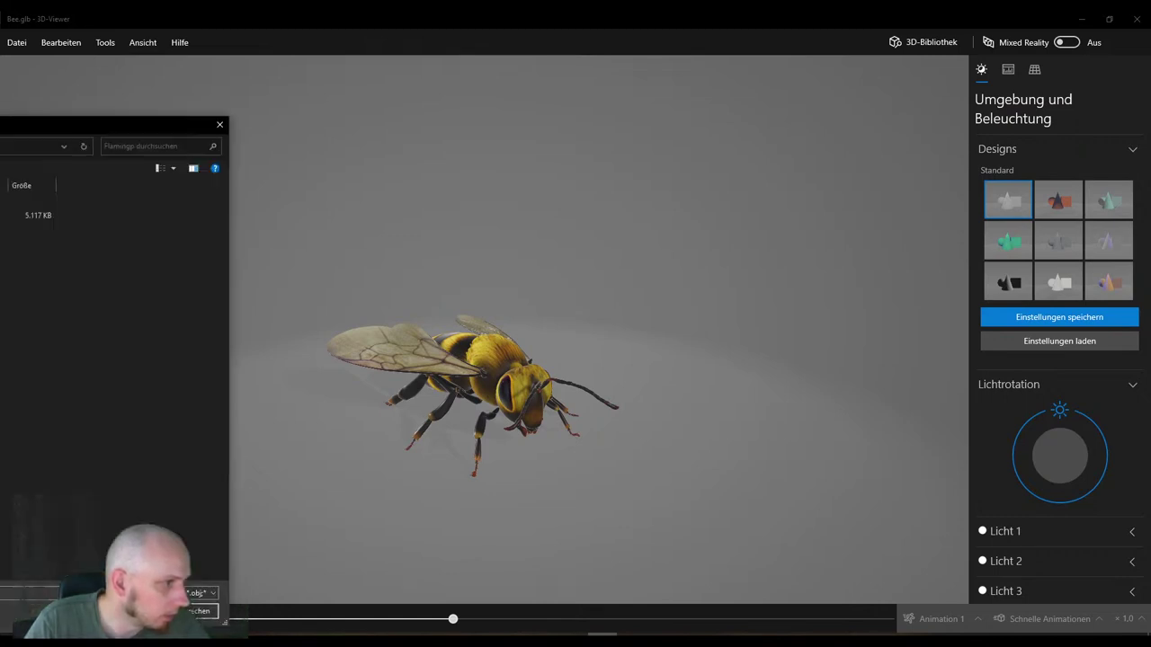
click(468, 216)
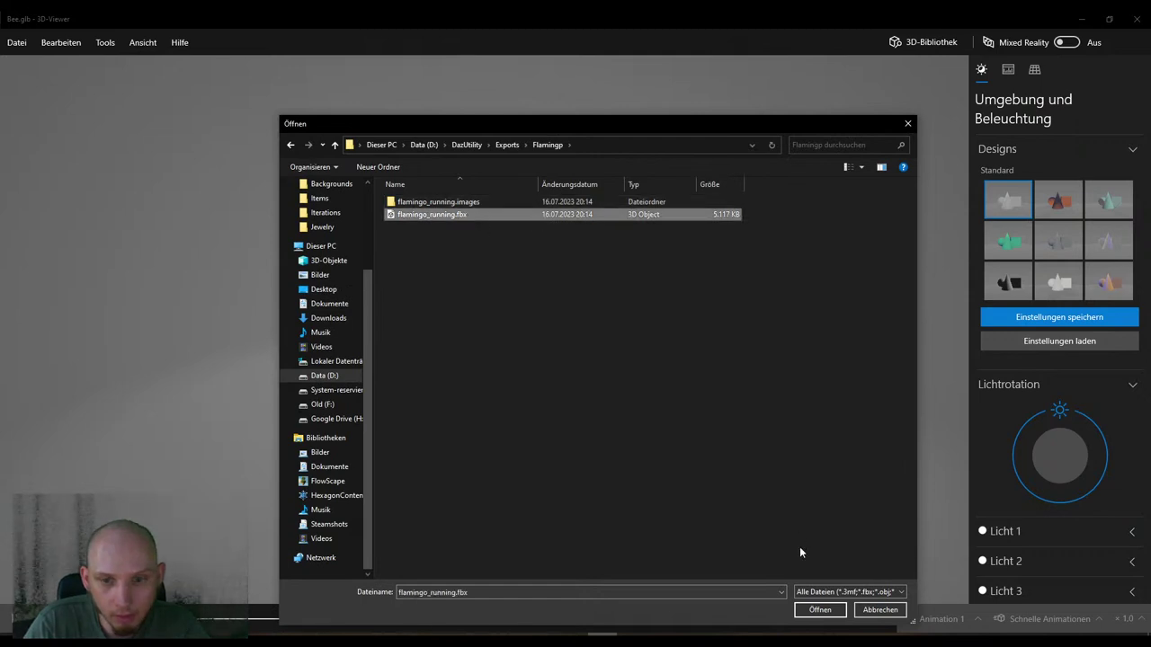
click(819, 609)
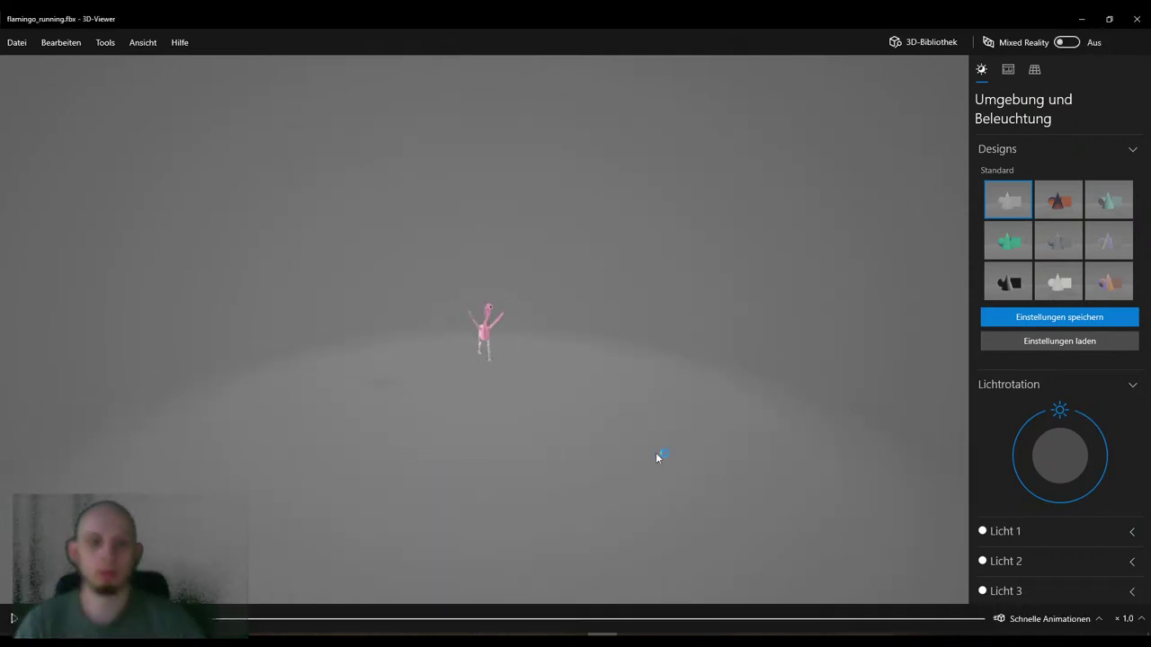
Examine the exported flamingo's pose from another angle and at different distances, and close 3D-Viewer to return to DAZ Studio.
drag(480, 323, 416, 323)
scroll(477, 321, up, 5)
scroll(542, 326, down, 7)
scroll(517, 324, up, 4)
click(1134, 18)
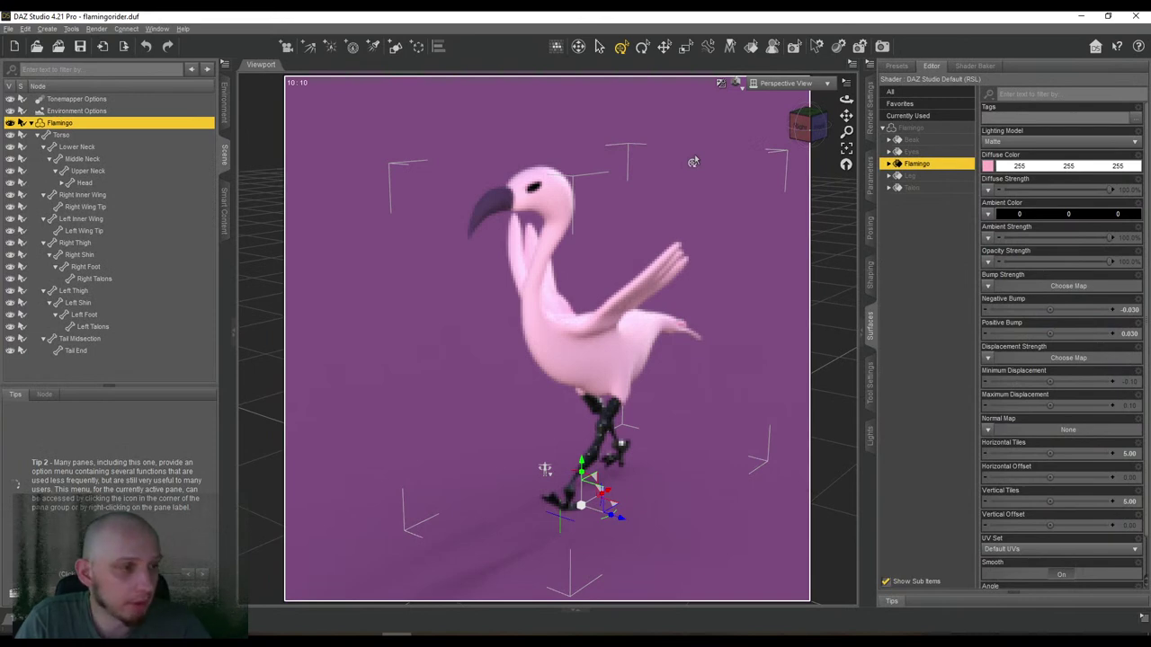
Clear the scene selection and reselect the Flamingo figure's root node.
drag(800, 130, 798, 133)
click(91, 376)
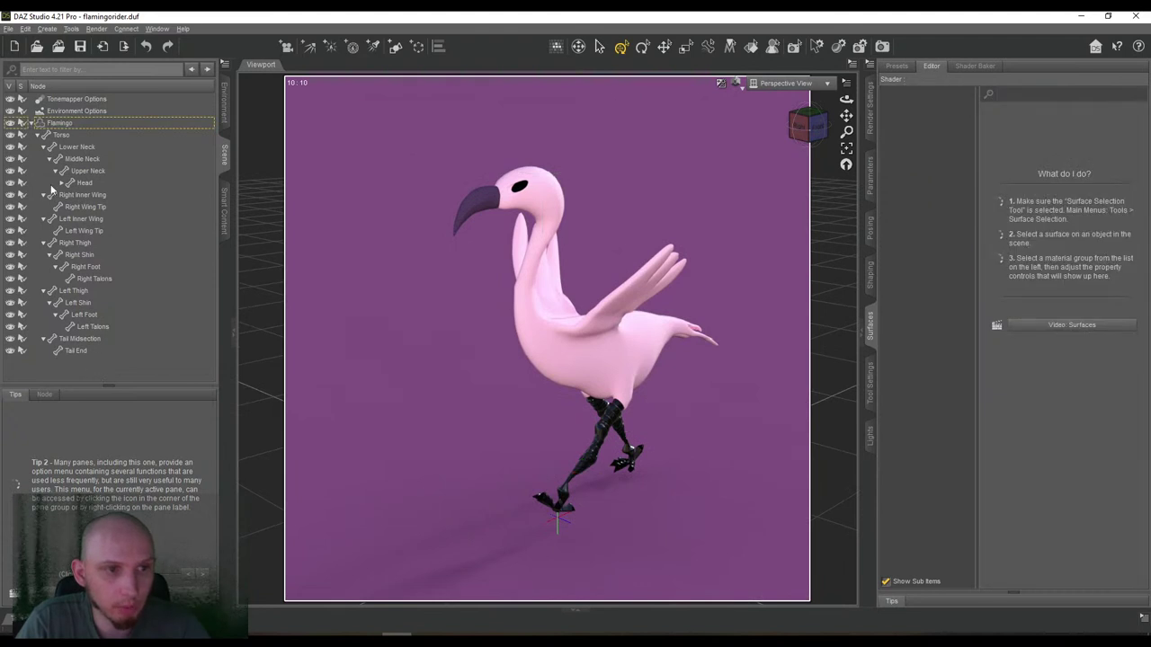
click(62, 123)
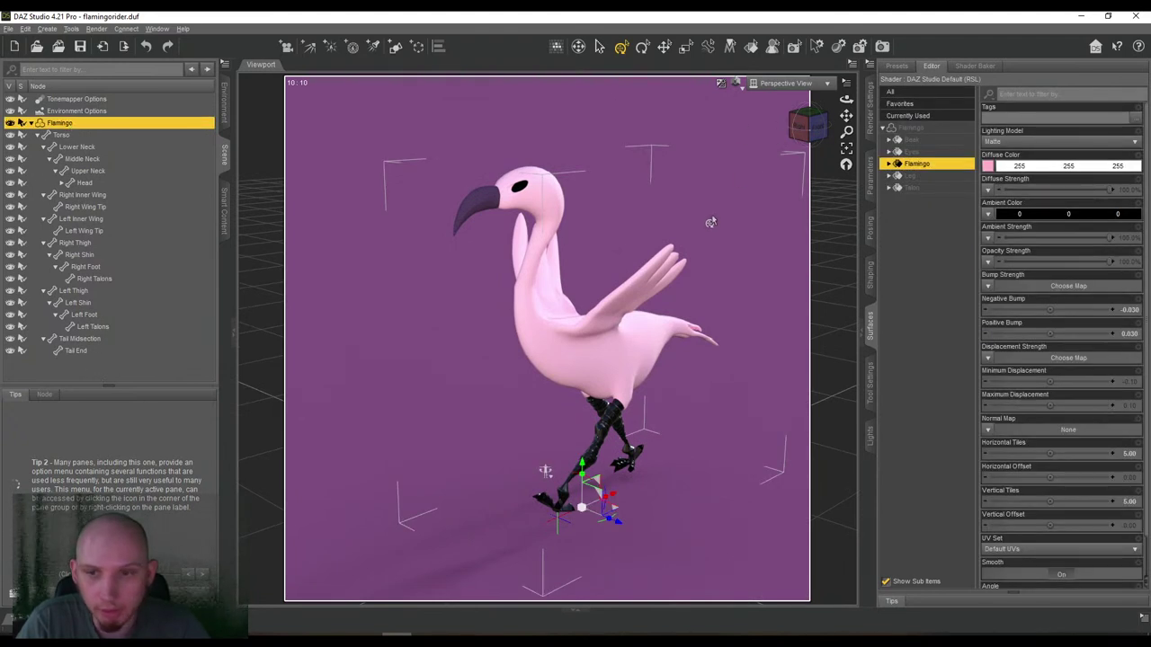